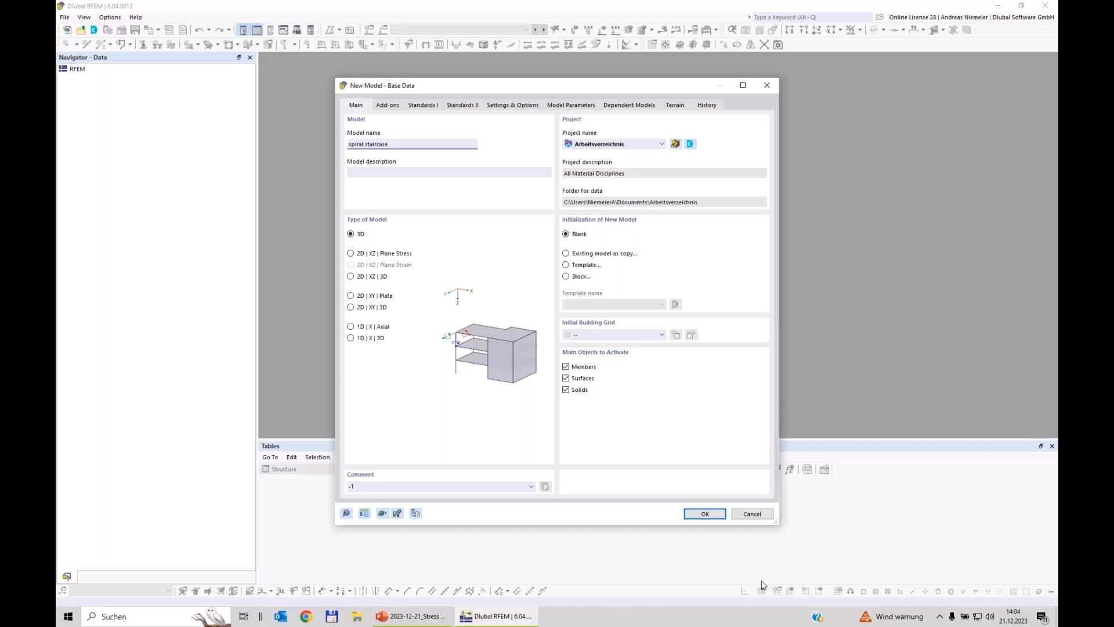
# Name the new model spiral staircase v1 and activate the Stress-Strain Analysis add-on
pyautogui.write('1')
pyautogui.click(385, 106)
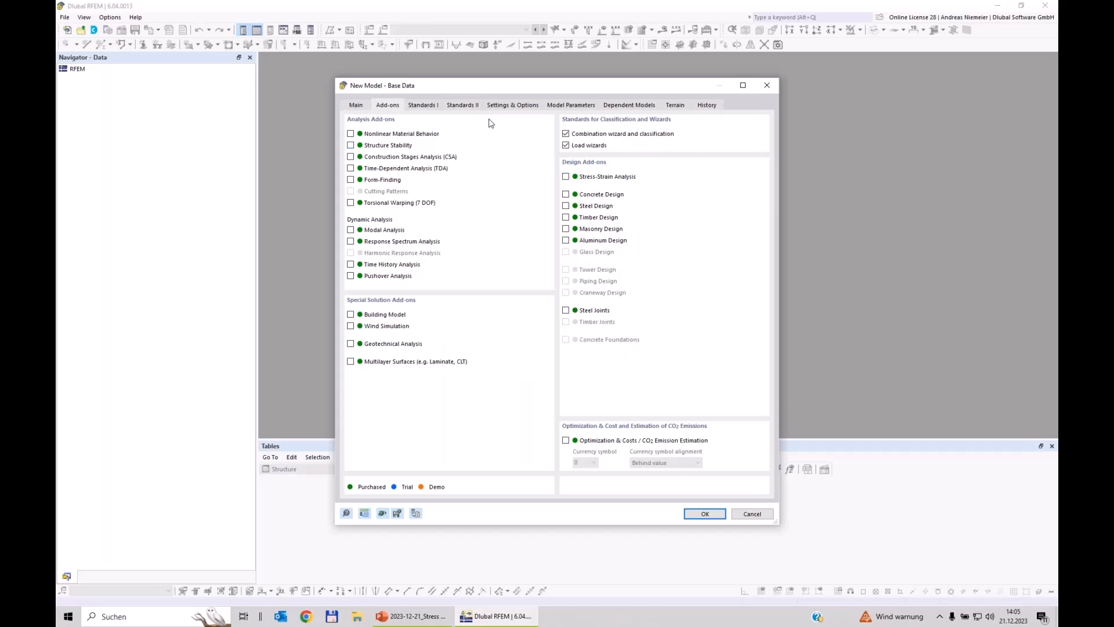
pyautogui.click(565, 177)
# Set the combination standard to EN 1990 with the CEN | 2010-04 national annex, review the general settings, and create the model
pyautogui.click(425, 107)
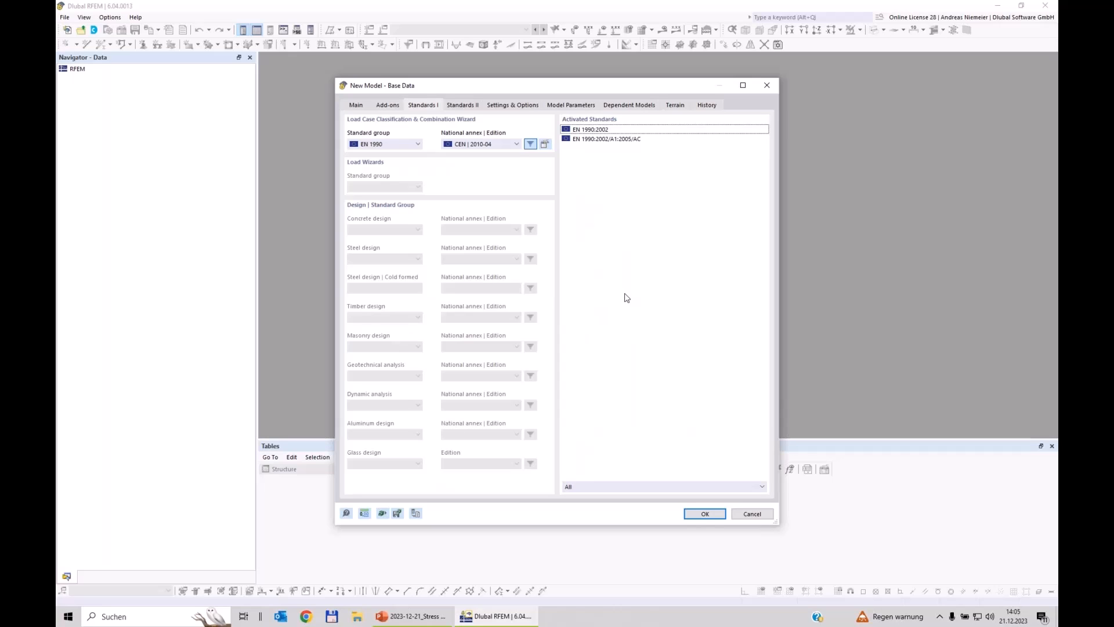
pyautogui.click(396, 145)
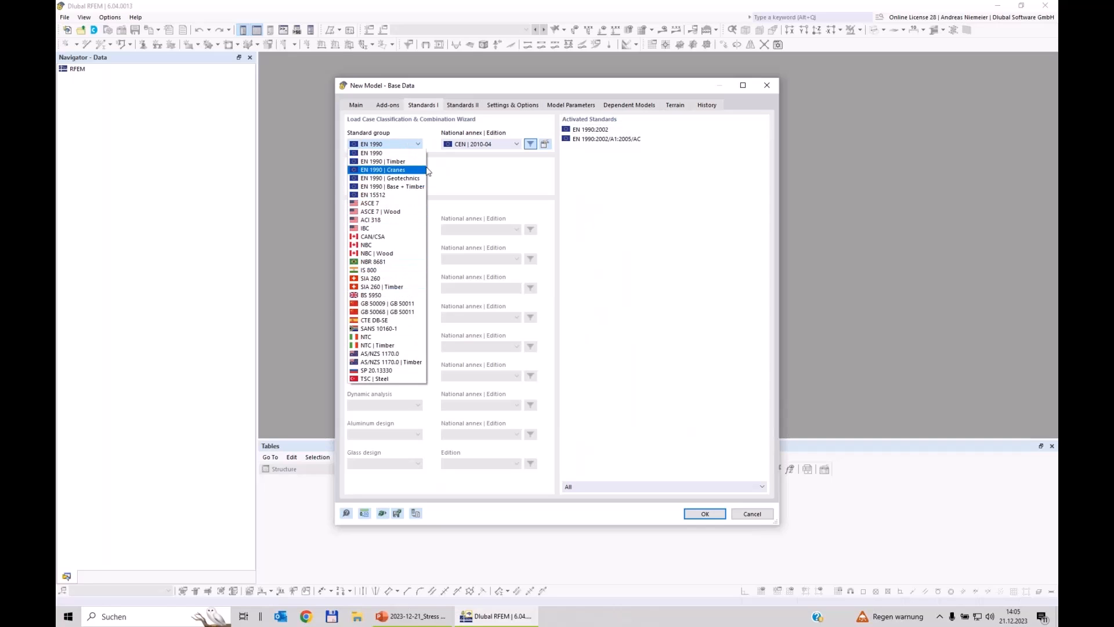
pyautogui.click(372, 153)
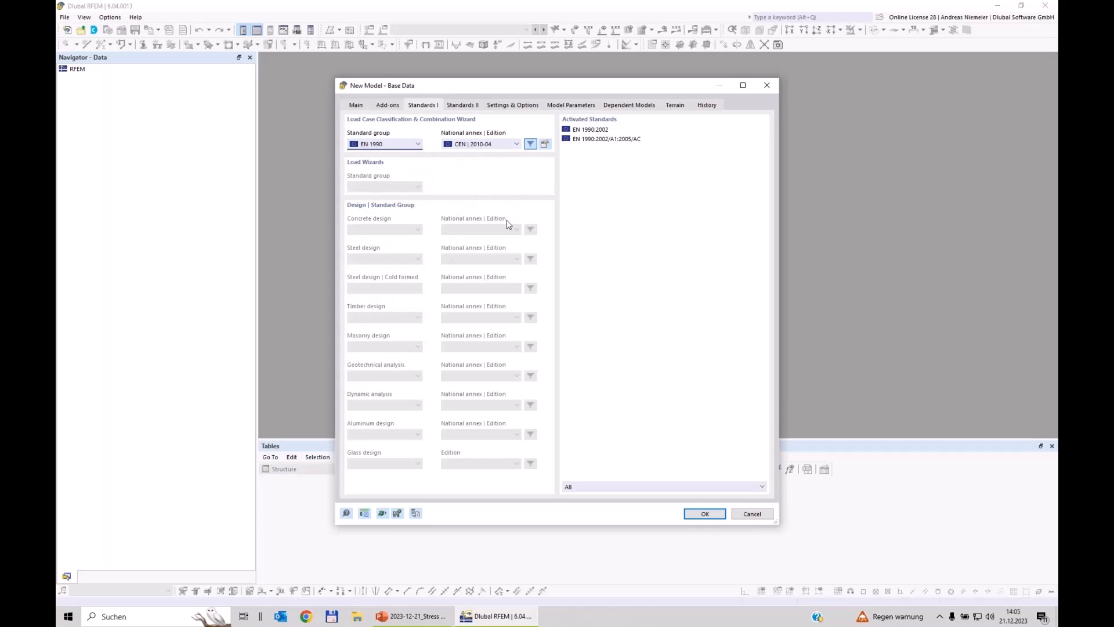
pyautogui.click(472, 145)
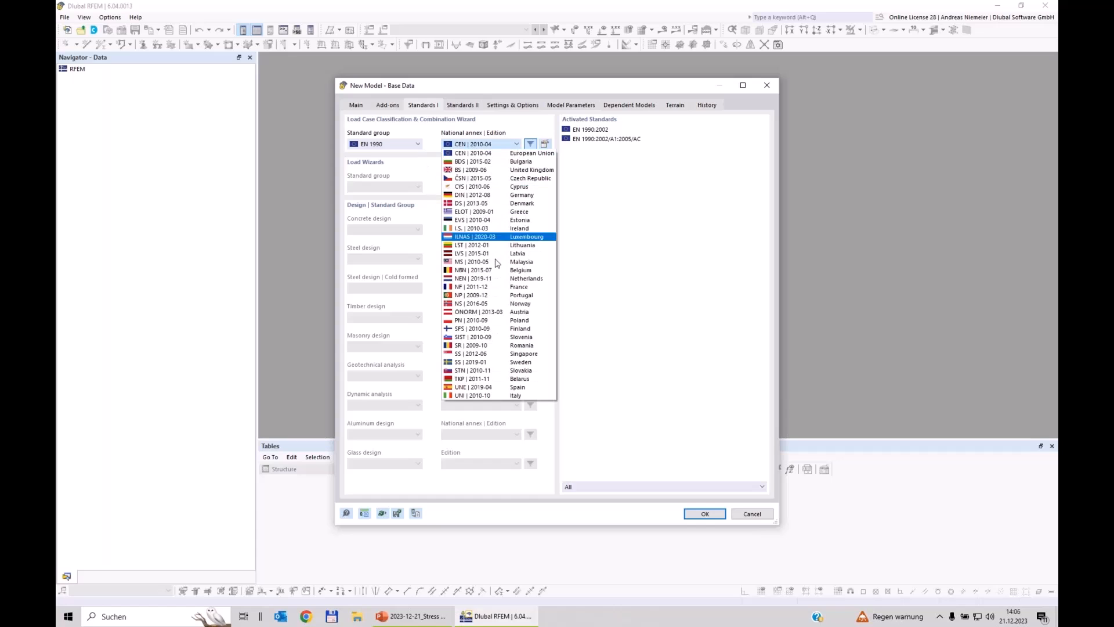
pyautogui.click(487, 147)
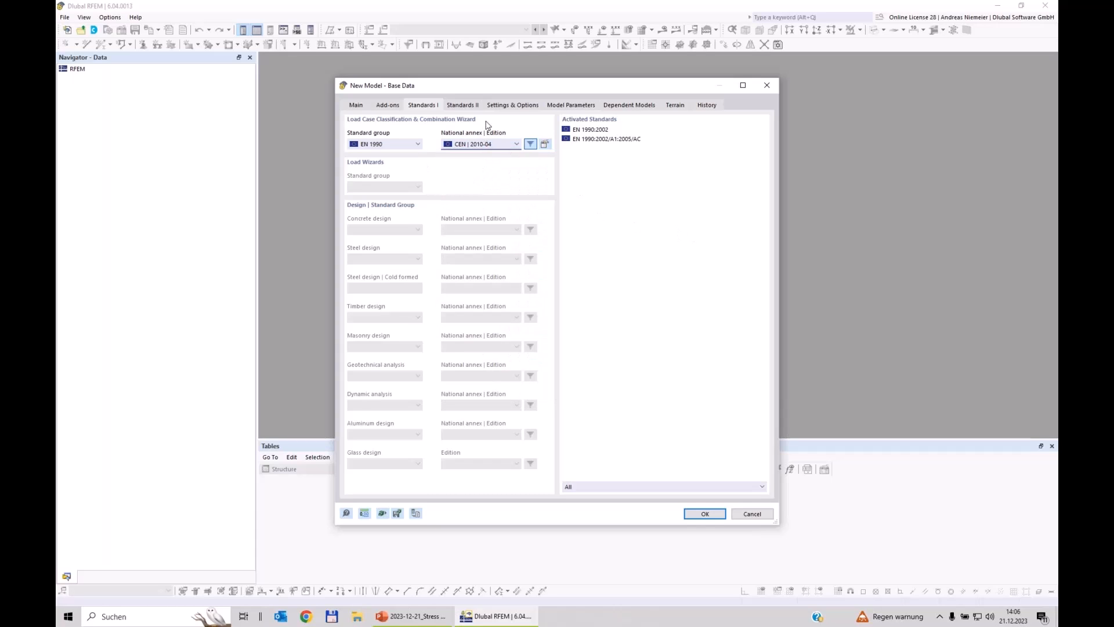
pyautogui.click(520, 106)
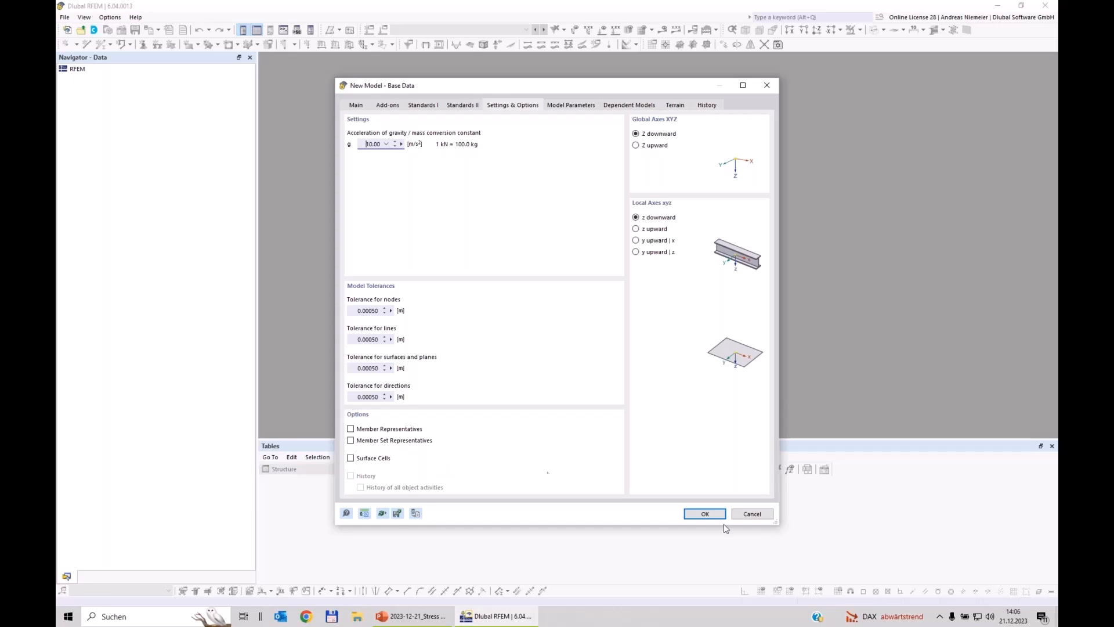
pyautogui.click(709, 514)
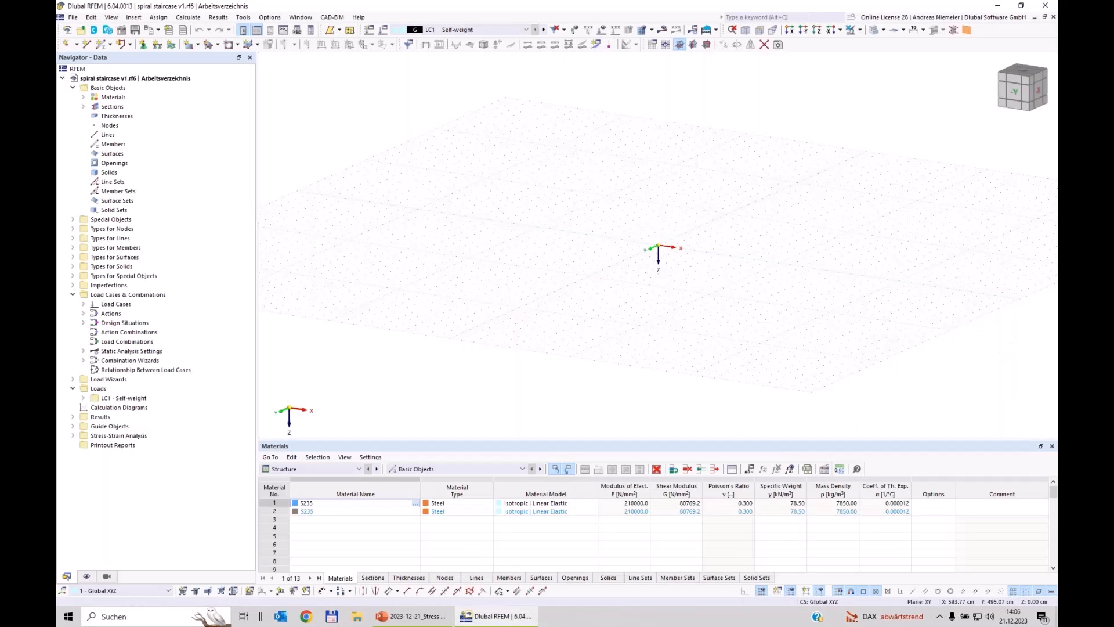
# Start a new beam member and choose the standardized circular hollow section CHS 177.8x10.0 from EN 10210-2:2006-04 for it
pyautogui.moveTo(656, 293); pyautogui.dragTo(589, 258, button='middle')
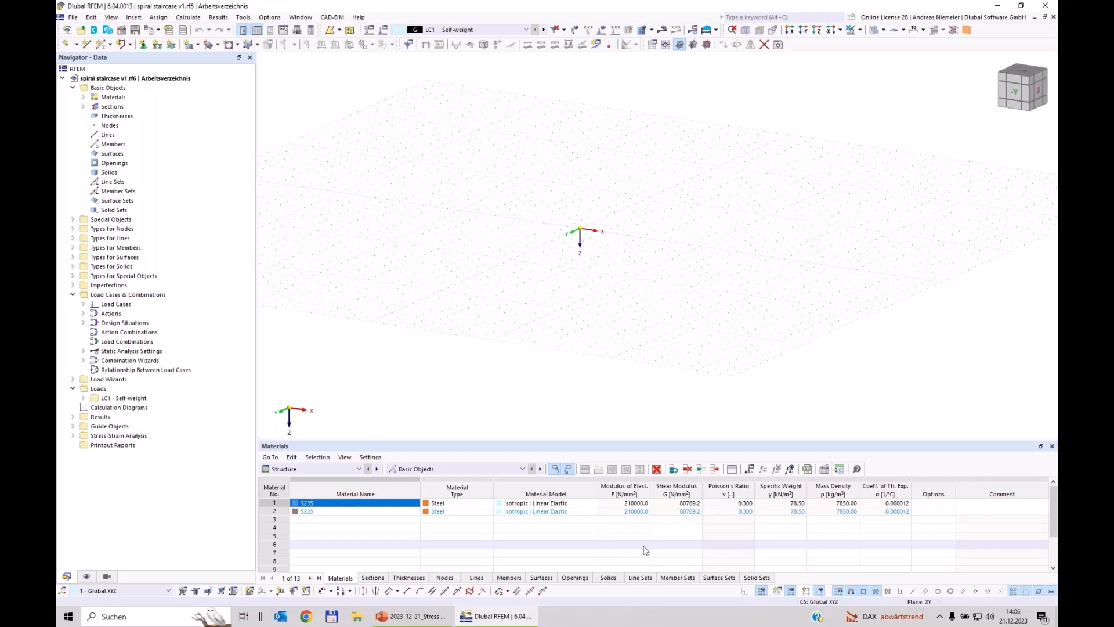
pyautogui.click(102, 44)
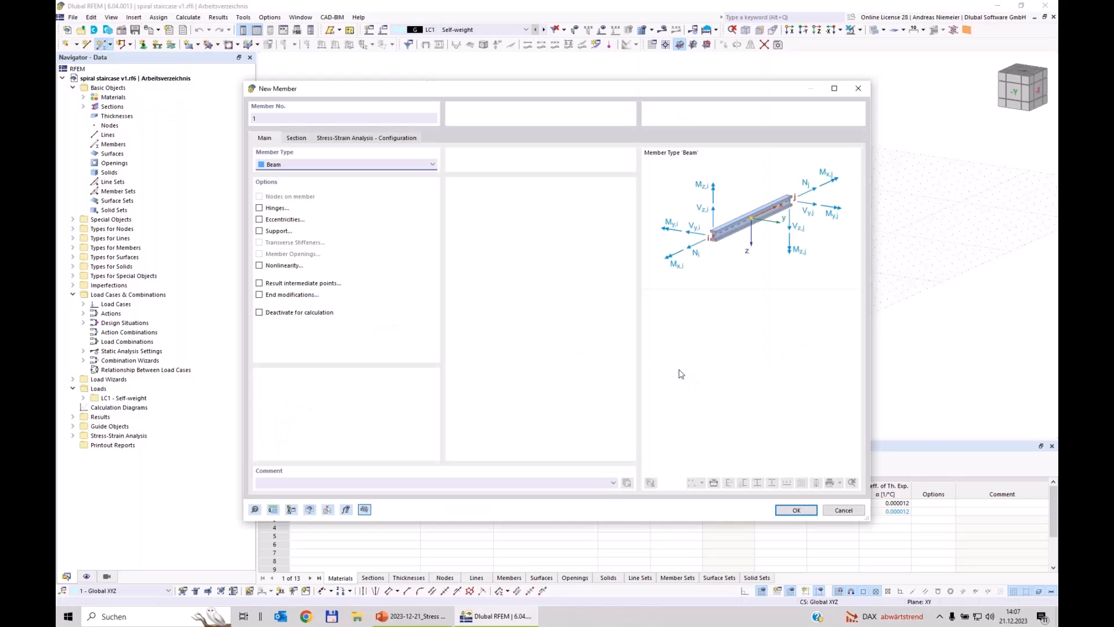
pyautogui.click(296, 138)
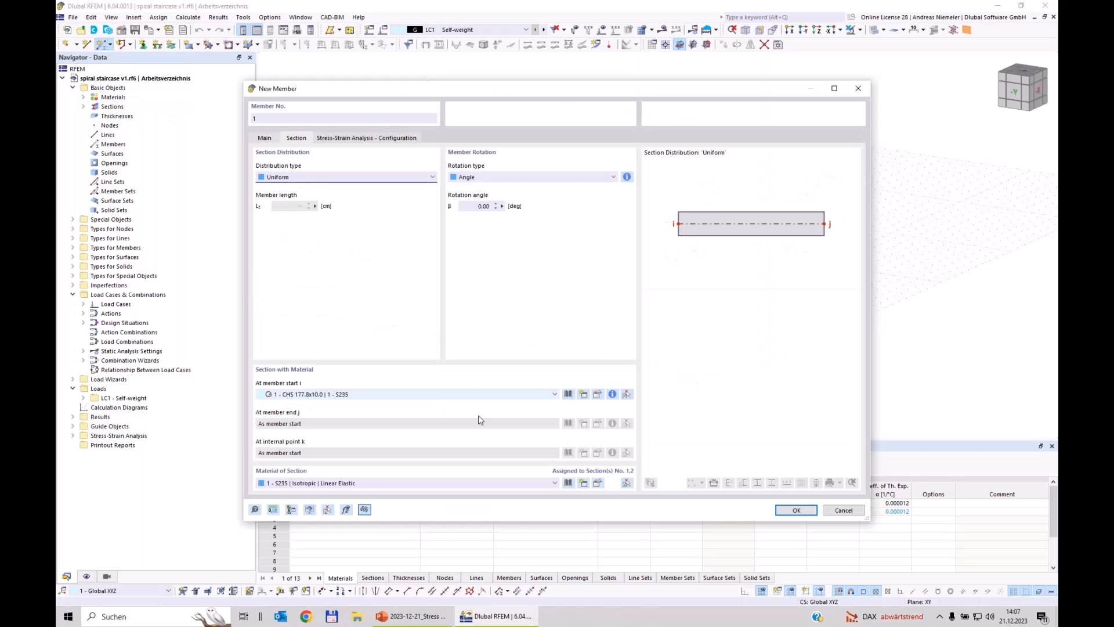
pyautogui.click(568, 395)
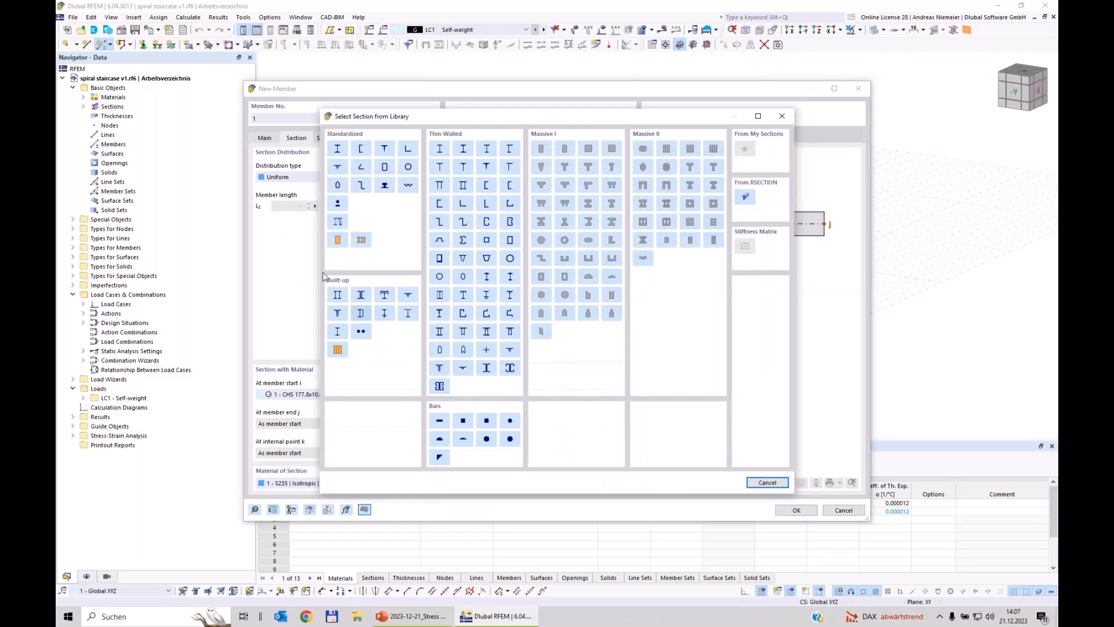
pyautogui.click(409, 168)
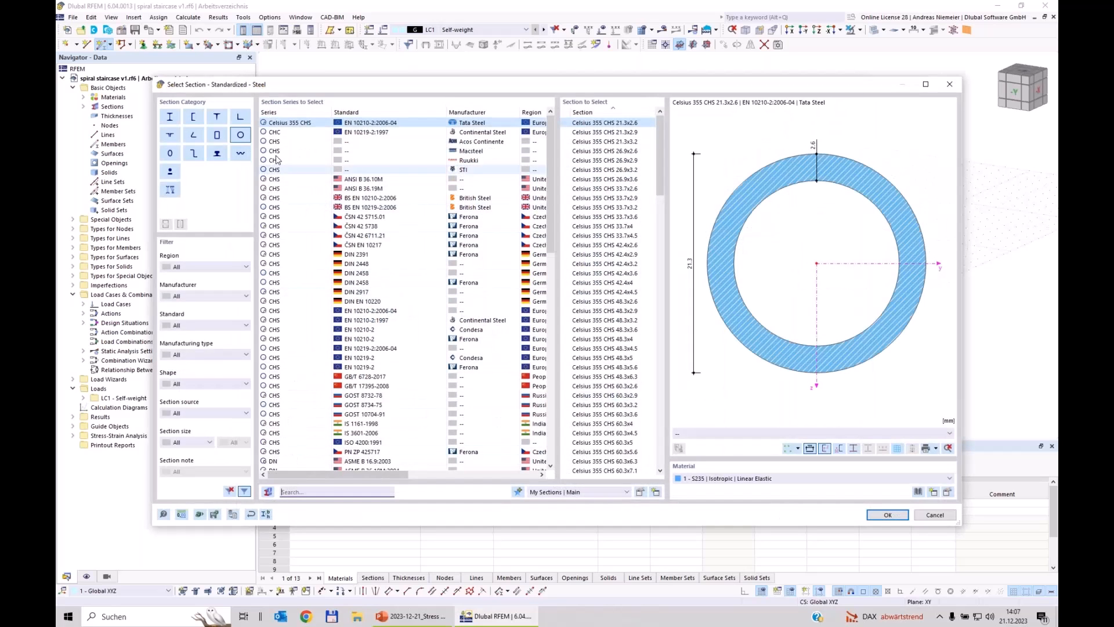
pyautogui.click(296, 491)
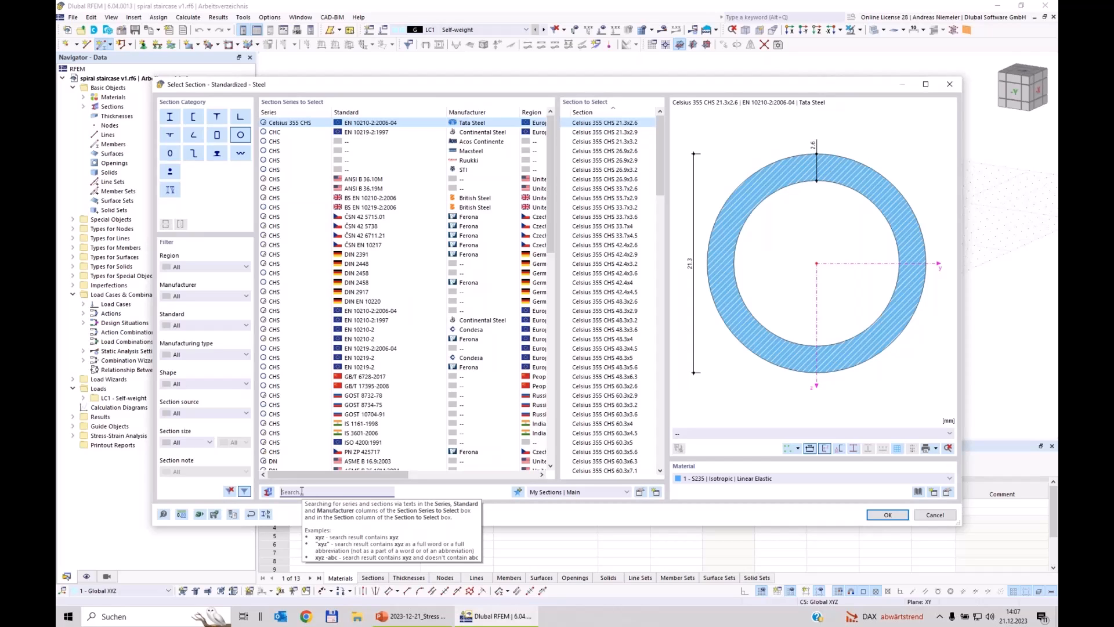
pyautogui.write('177')
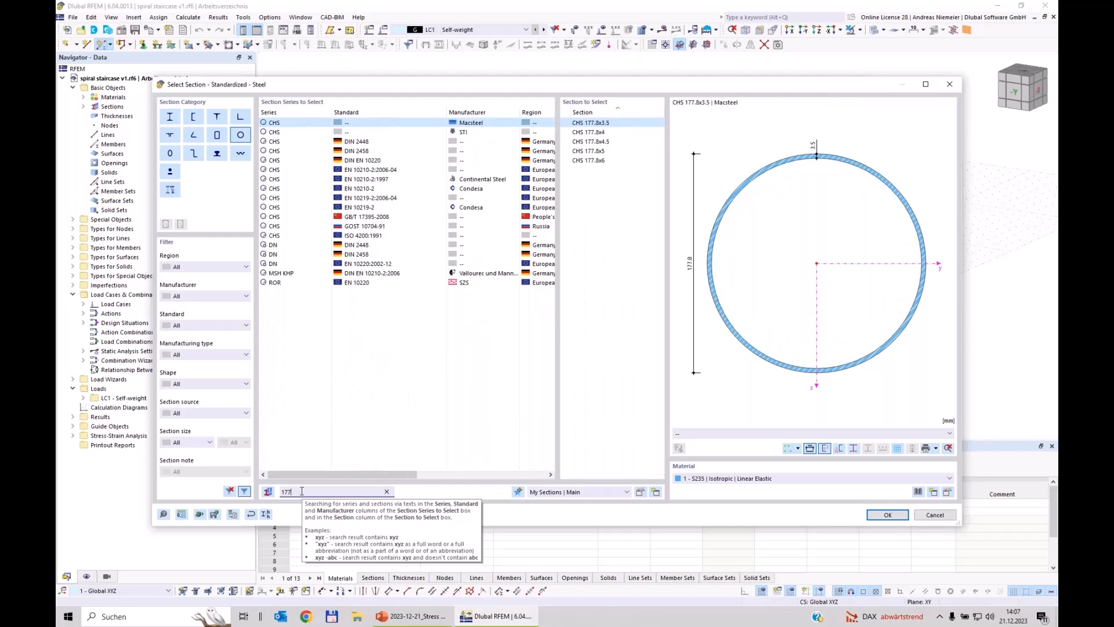
pyautogui.write('.8x1')
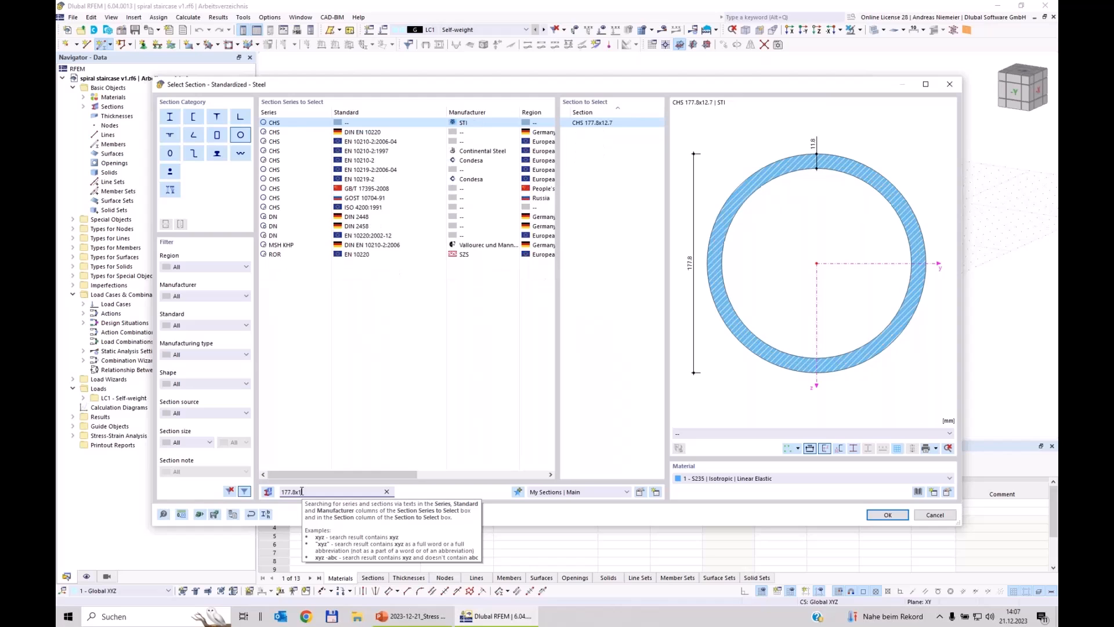
pyautogui.write('0')
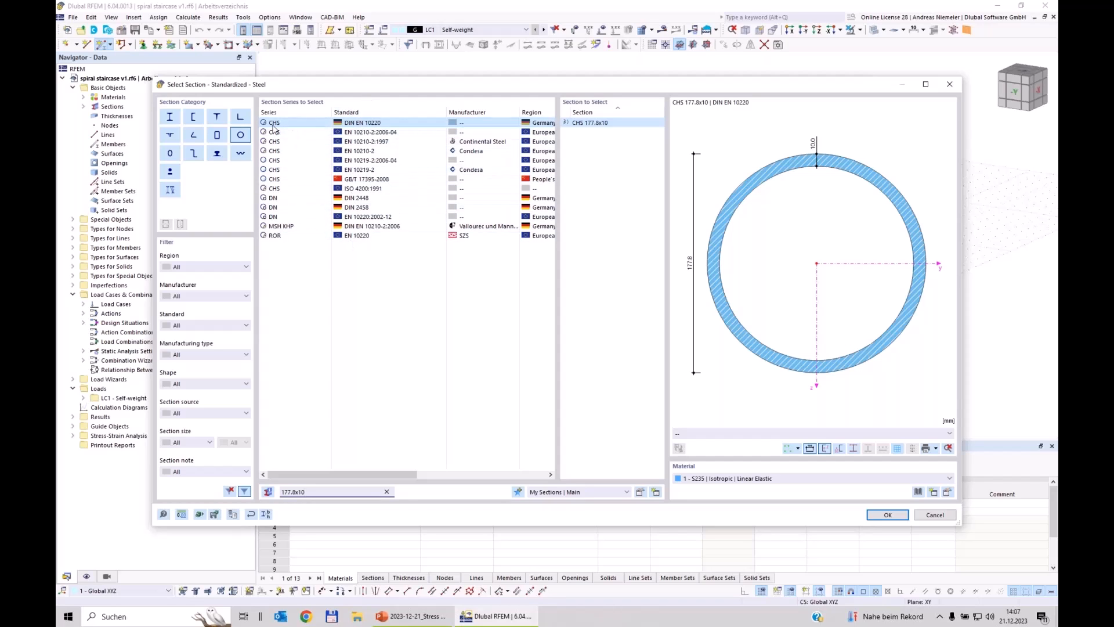
pyautogui.press('Down')
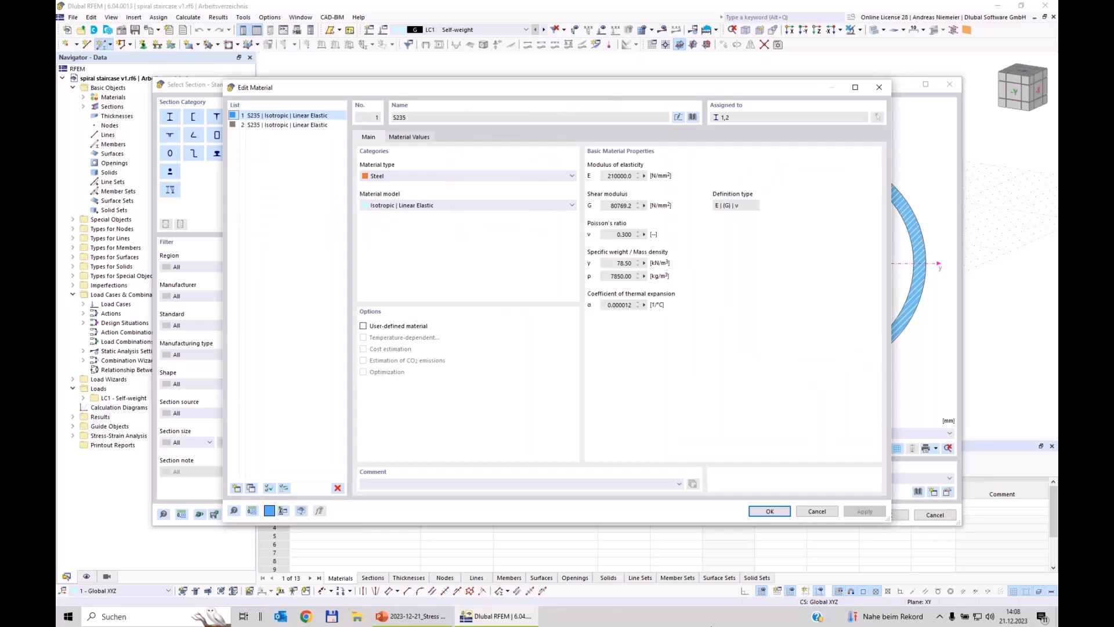
# Review the library properties of steel S235 under EN 1993-1-1:2005-05 and keep it as the section's material
pyautogui.click(693, 117)
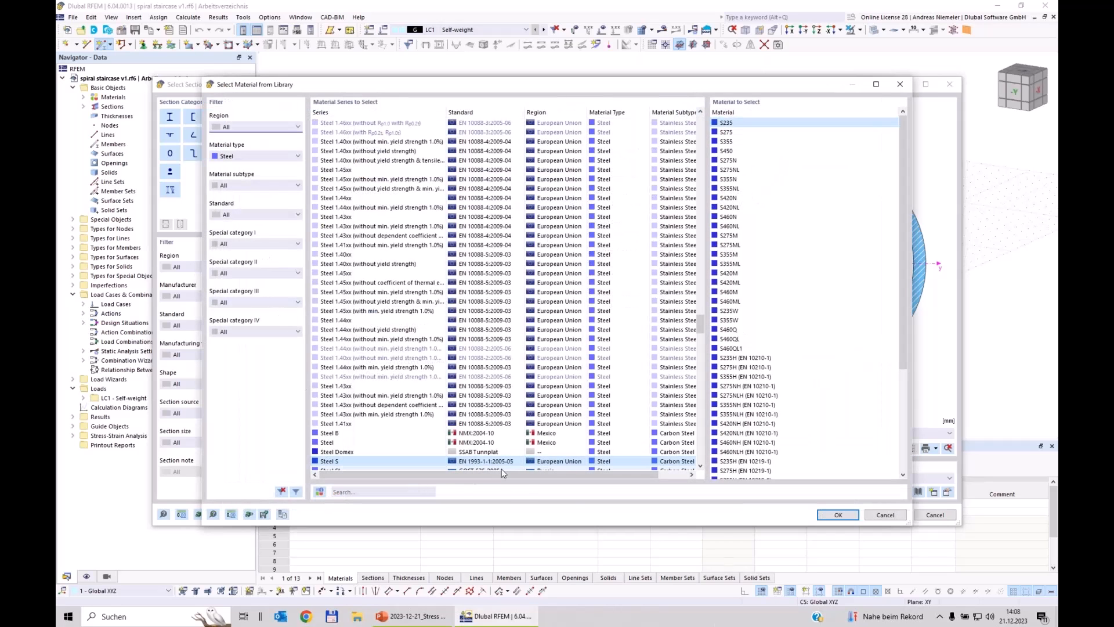
pyautogui.click(320, 492)
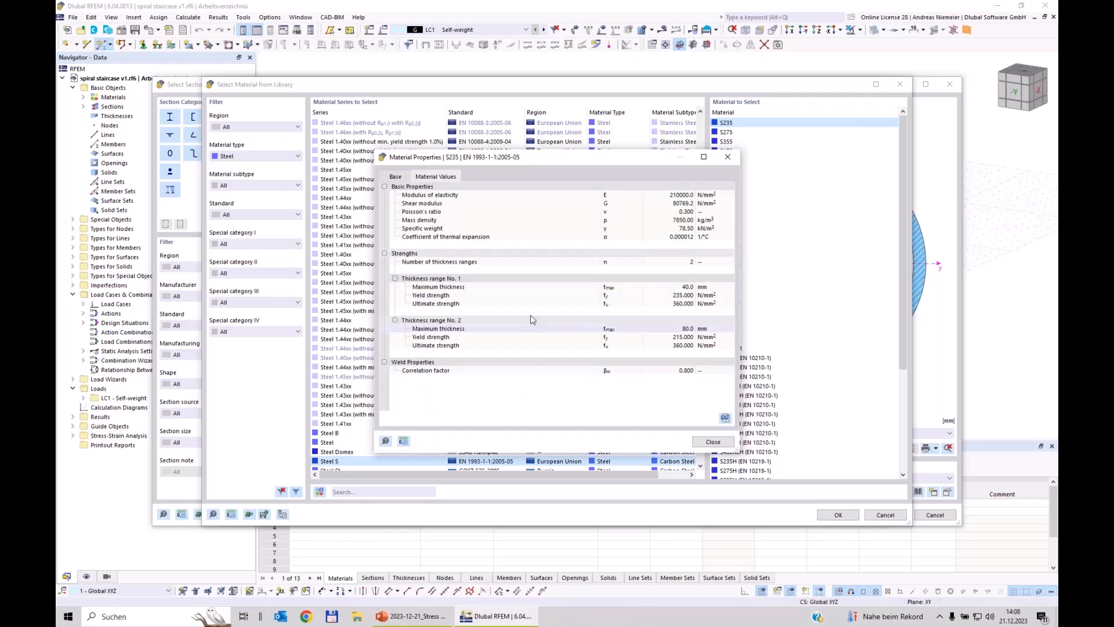
pyautogui.click(713, 441)
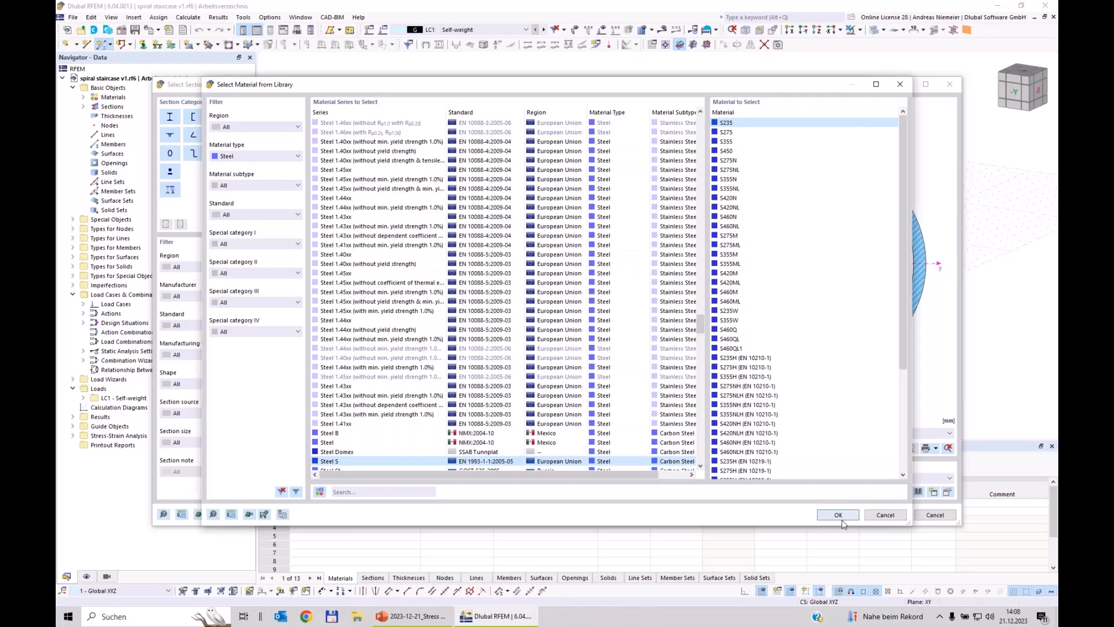
pyautogui.click(838, 515)
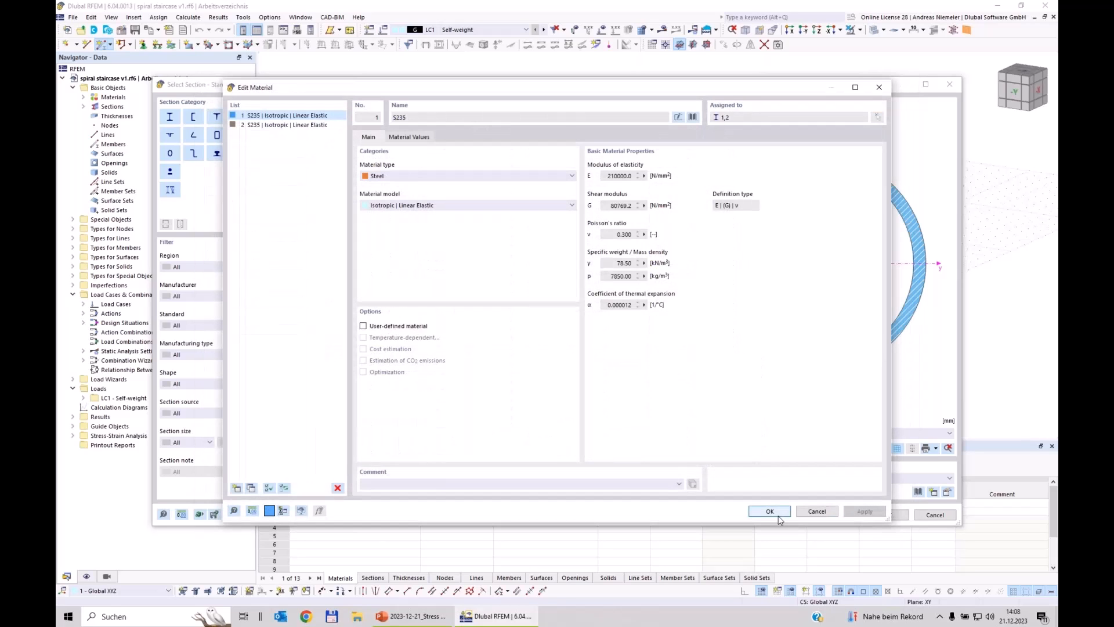
pyautogui.click(770, 512)
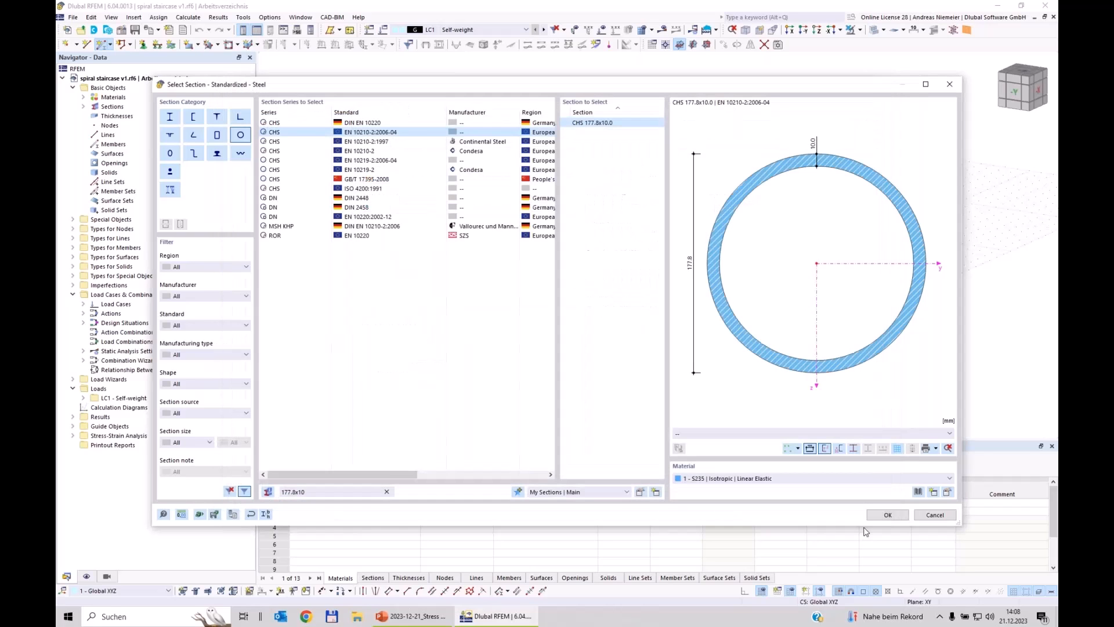
# Accept the section and member settings, and draw a single vertical member in the YZ plane from the origin to Z = -400 cm
pyautogui.click(887, 515)
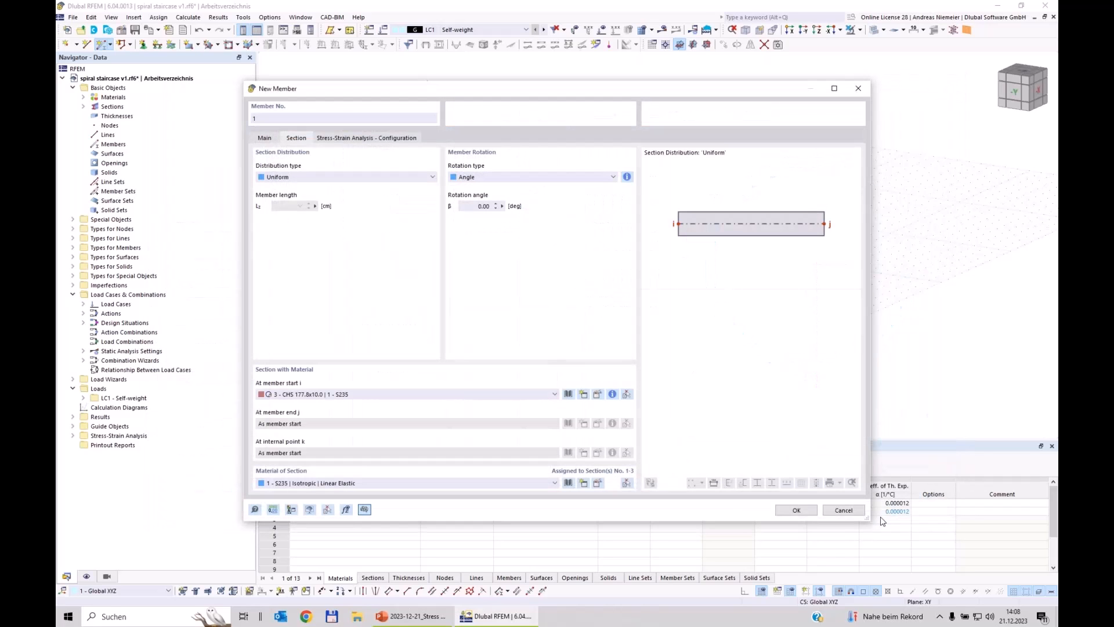
pyautogui.click(795, 511)
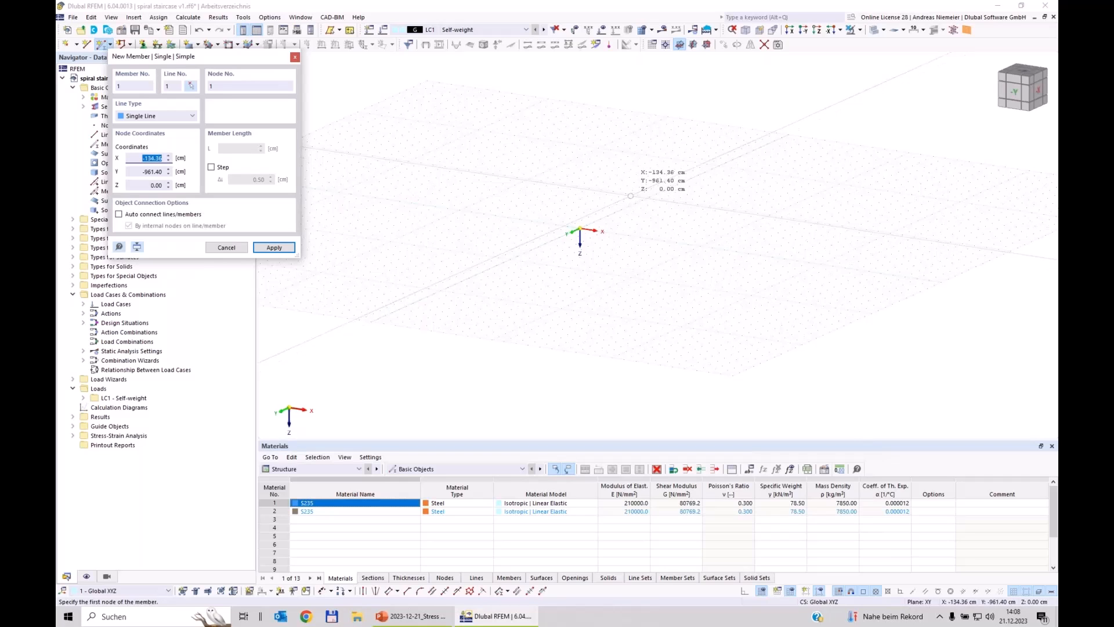
pyautogui.click(693, 45)
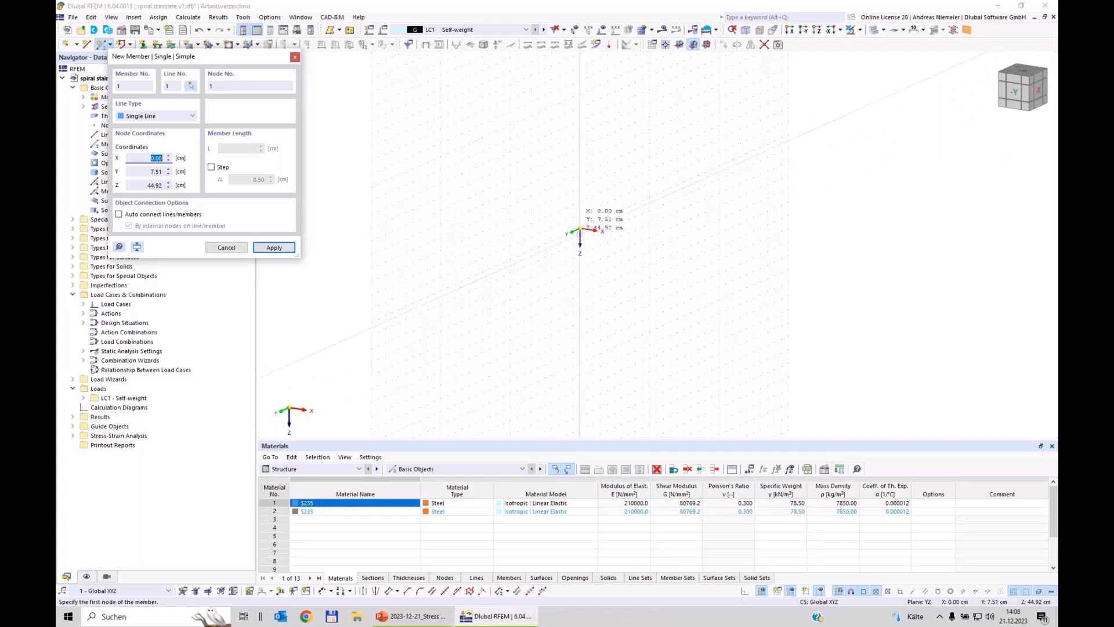
pyautogui.click(580, 230)
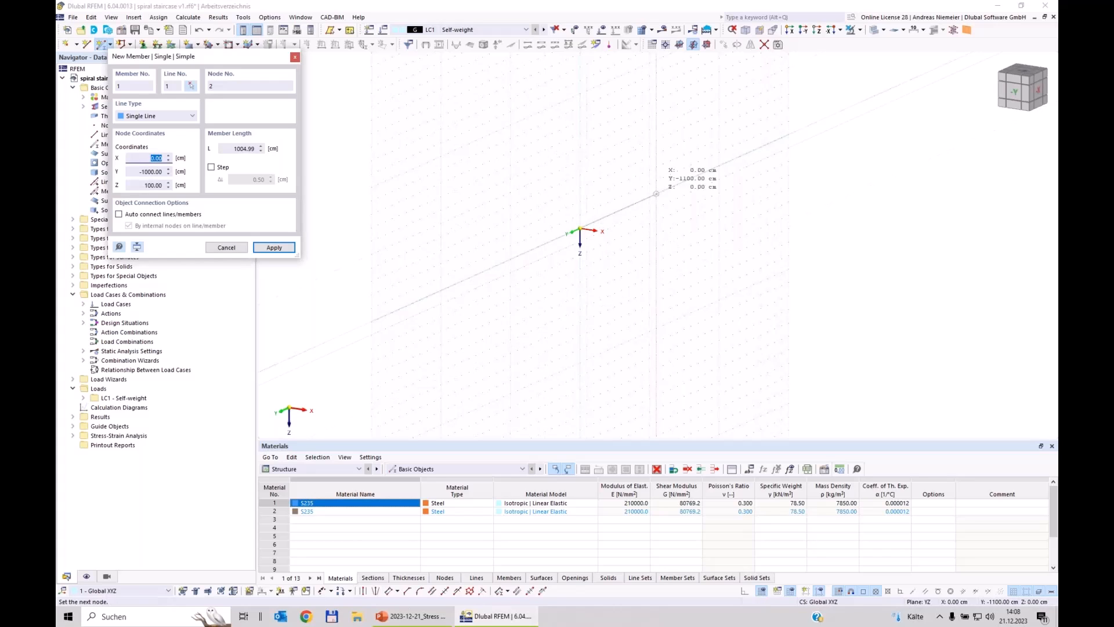
pyautogui.scroll(1, 578, 170)
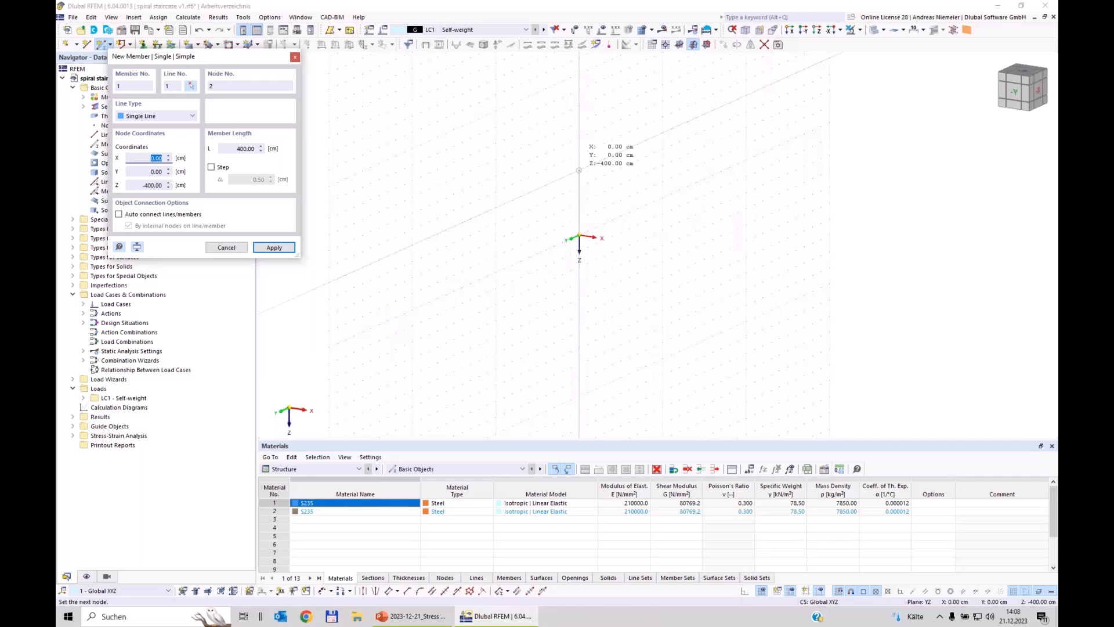
pyautogui.click(579, 170)
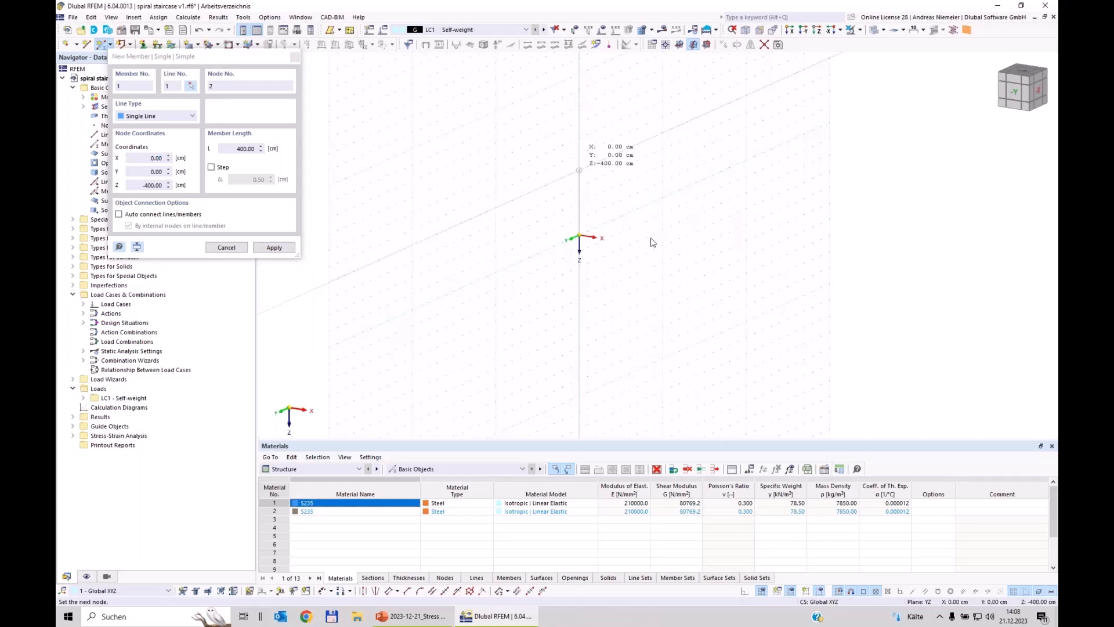
pyautogui.press('Escape')
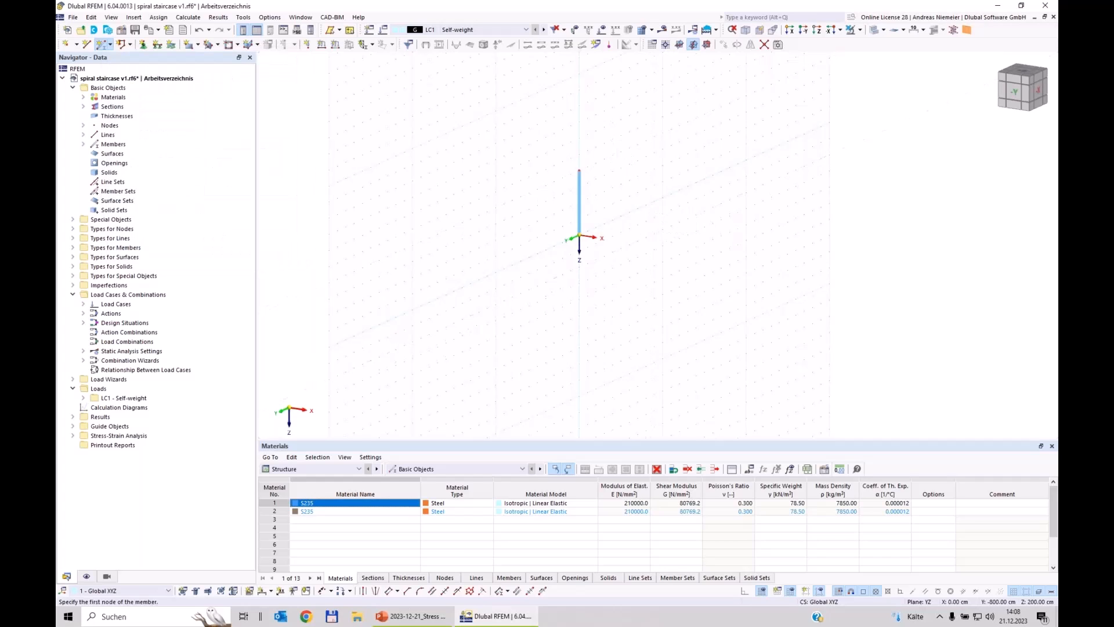
# Set the Z coordinate of node 1, the column's base node, to 50 cm in the node table
pyautogui.scroll(5, 622, 183)
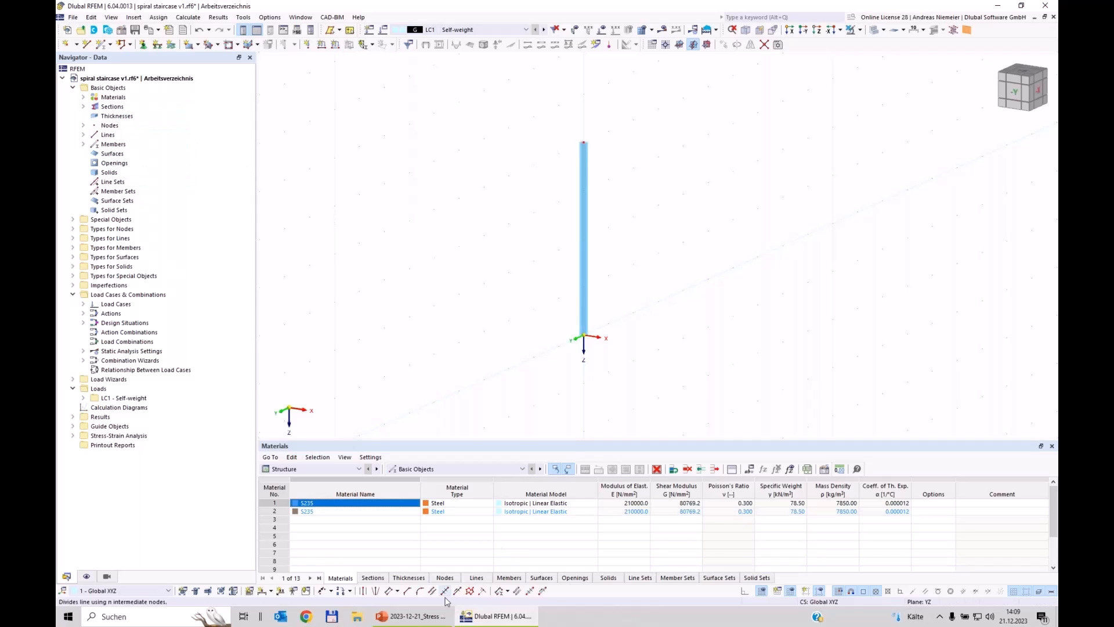
pyautogui.click(445, 578)
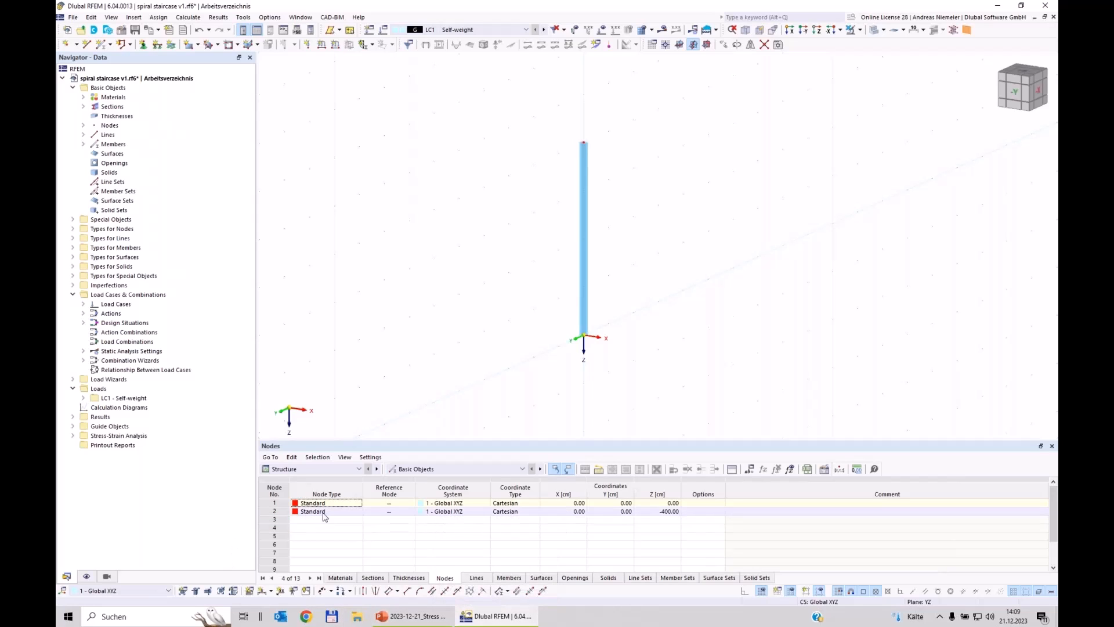
pyautogui.click(398, 505)
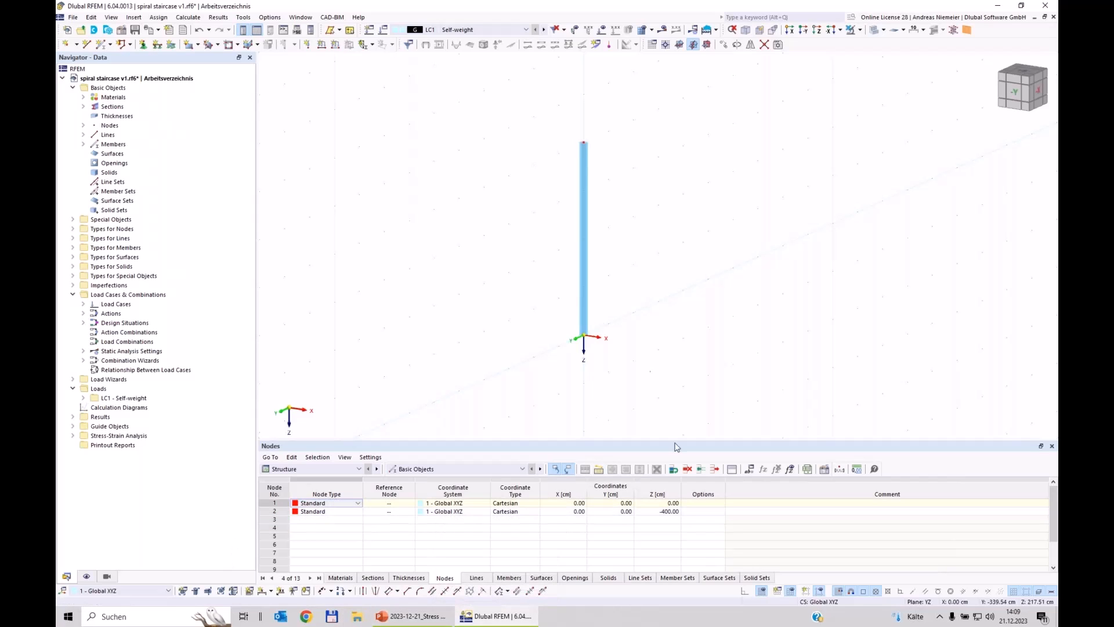
pyautogui.click(671, 503)
pyautogui.write('50')
pyautogui.press('Return')
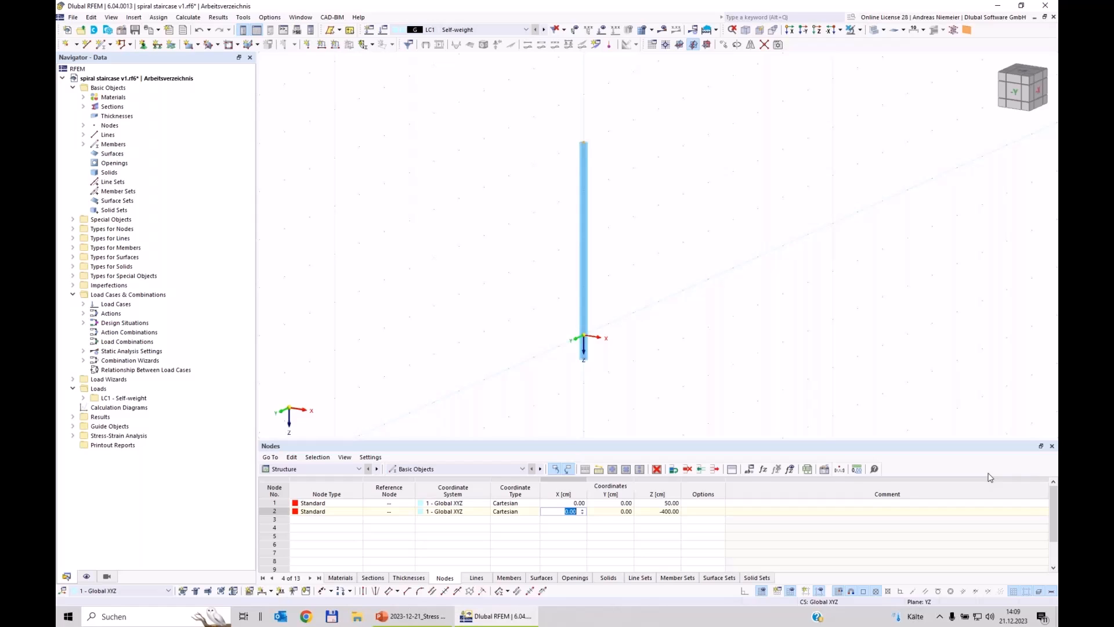
# Set the Z coordinate of node 2, the column's top node, to -380.5 cm and check the node's properties without changing them
pyautogui.press('Return')
pyautogui.press('Return')
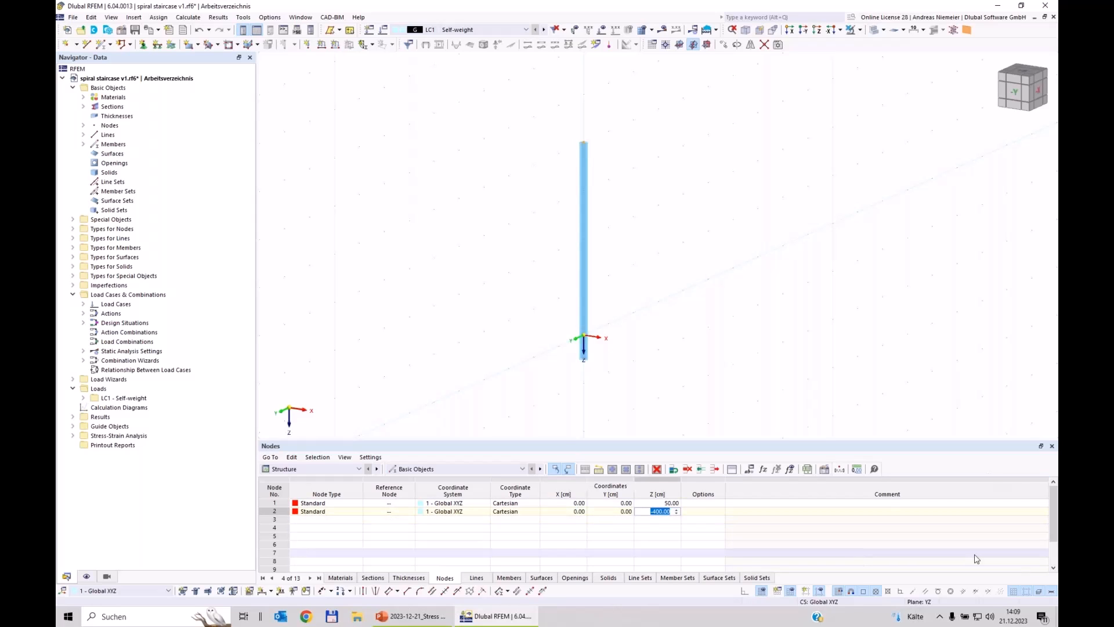
pyautogui.write('-38')
pyautogui.press('Return')
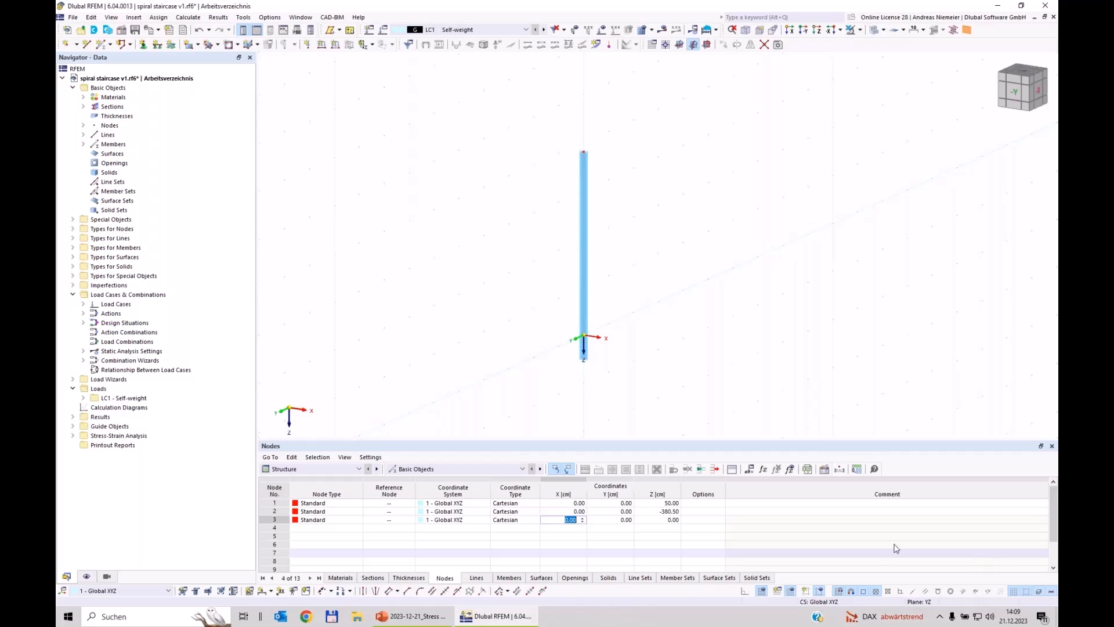
pyautogui.click(673, 513)
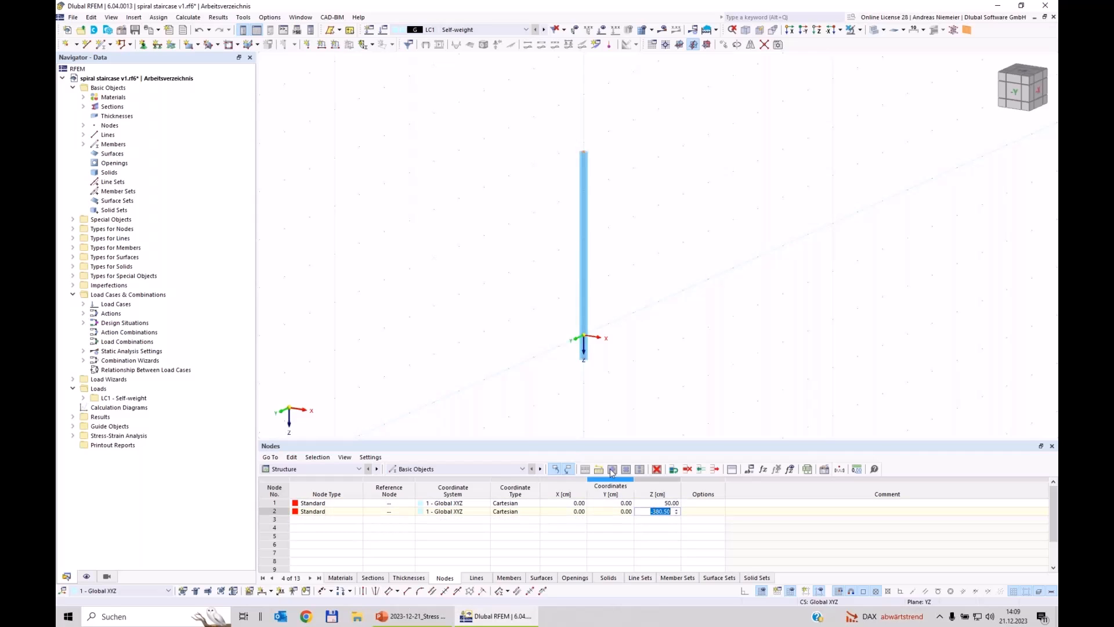
pyautogui.doubleClick(583, 151)
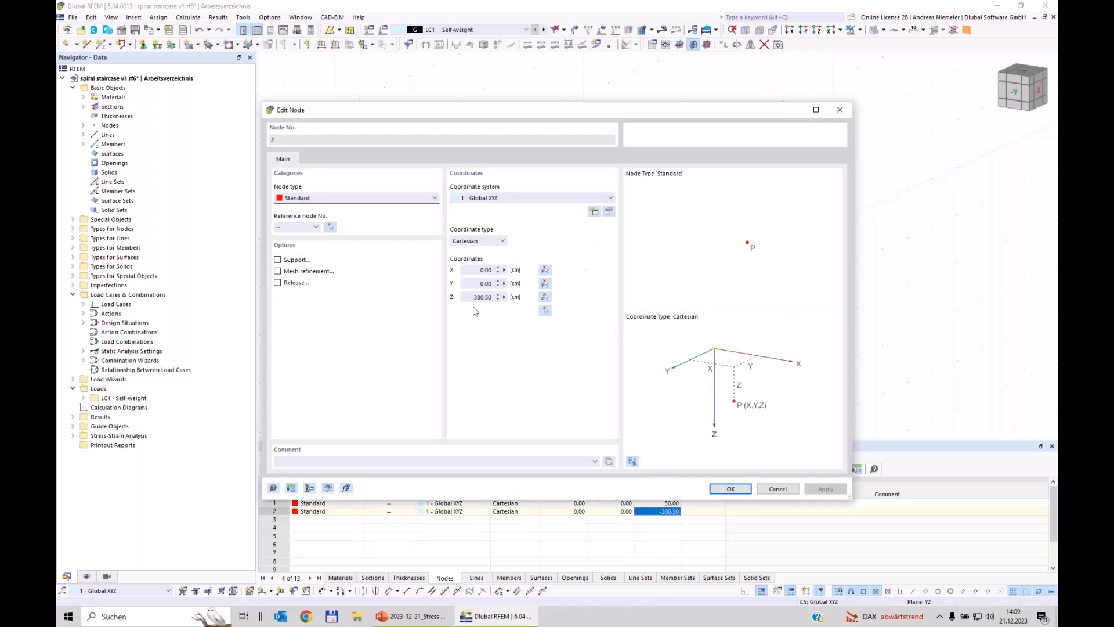
pyautogui.click(778, 489)
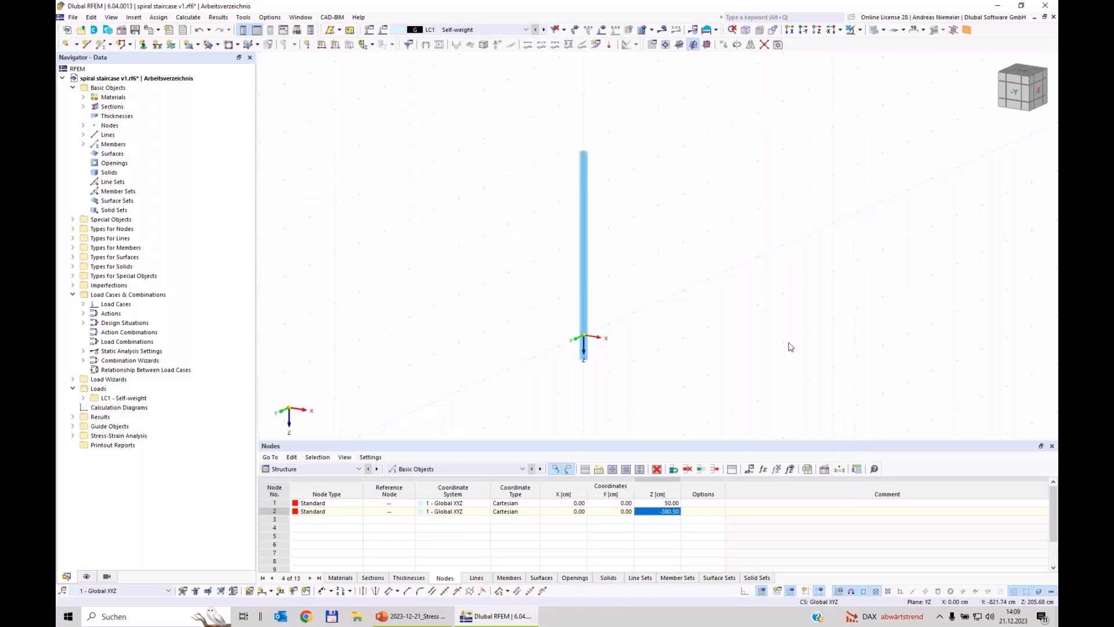
# Clear unused entries from the material and section tables, keeping steel S235 and CHS 177.8x10.0, and check the thickness table
pyautogui.click(340, 578)
pyautogui.click(282, 520)
pyautogui.click(274, 512)
pyautogui.click(657, 470)
pyautogui.click(369, 536)
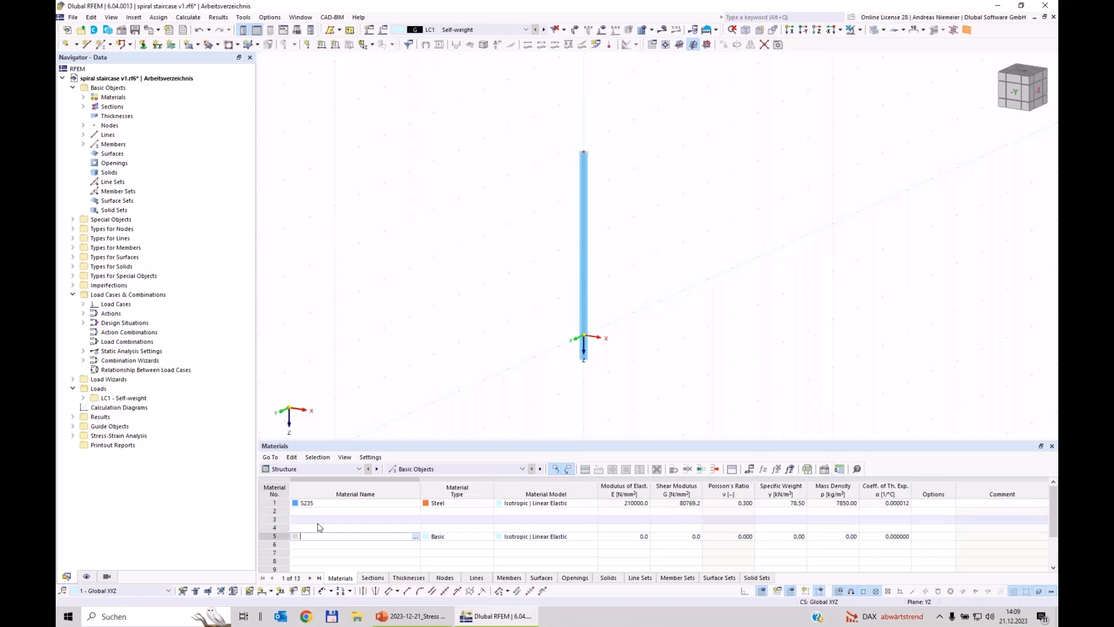
pyautogui.click(373, 577)
pyautogui.moveTo(274, 503); pyautogui.dragTo(275, 511)
pyautogui.click(714, 469)
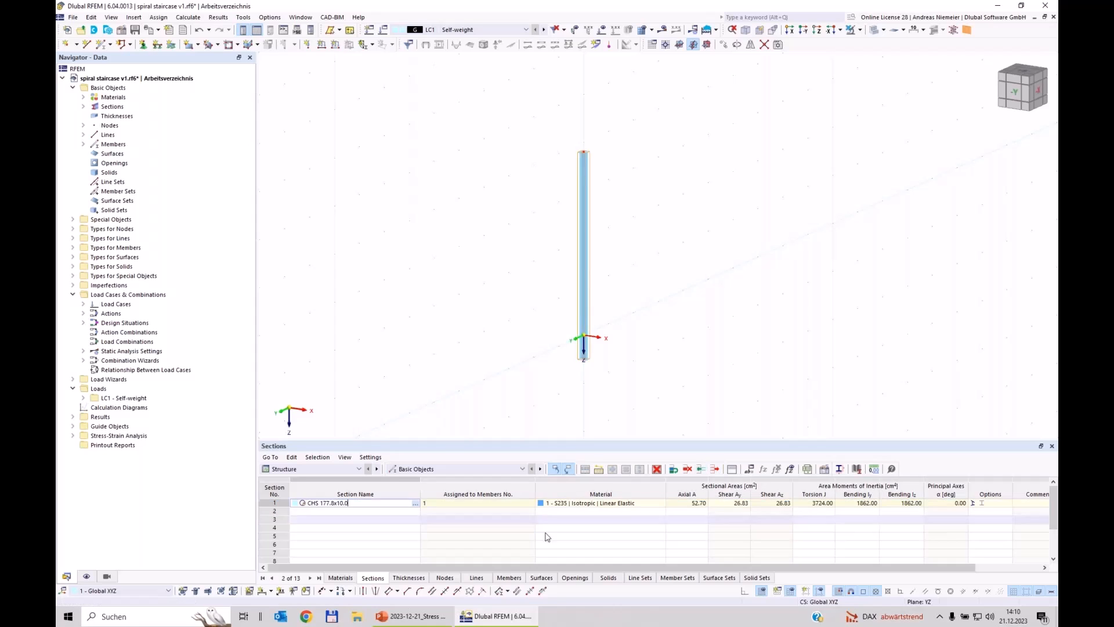
pyautogui.click(406, 578)
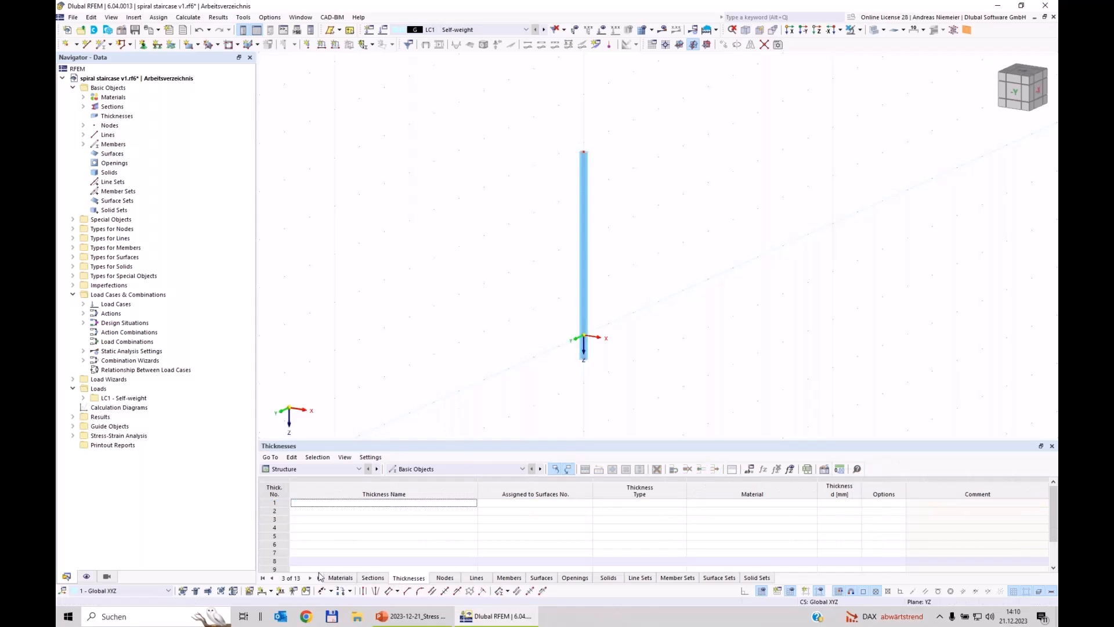
pyautogui.click(340, 578)
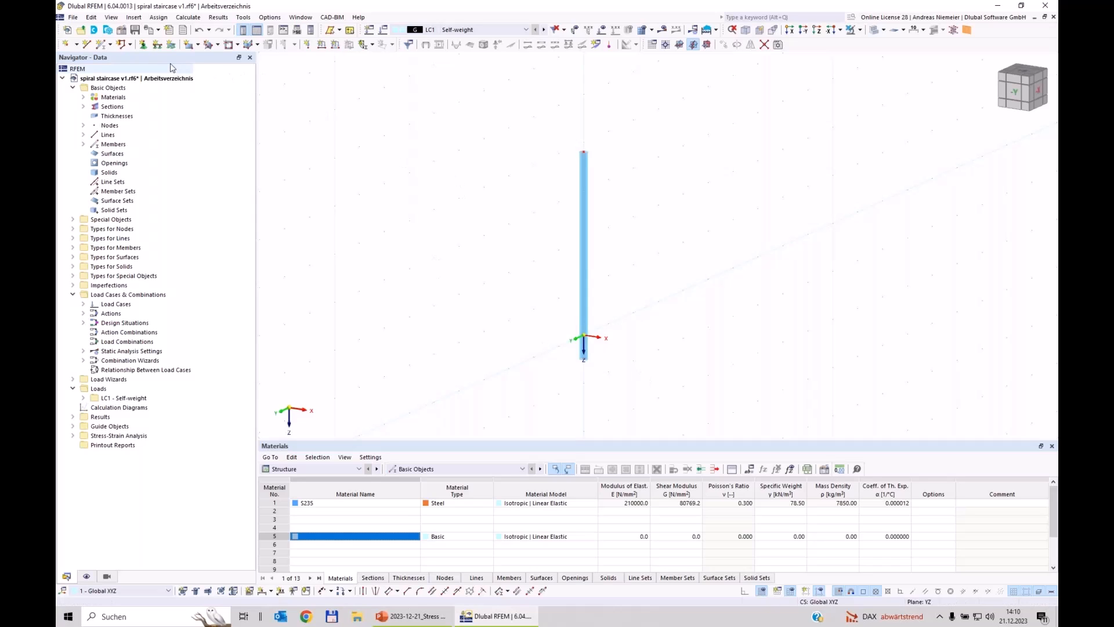
# Assign the existing hinged nodal support to node 1 at the base of the column
pyautogui.click(144, 44)
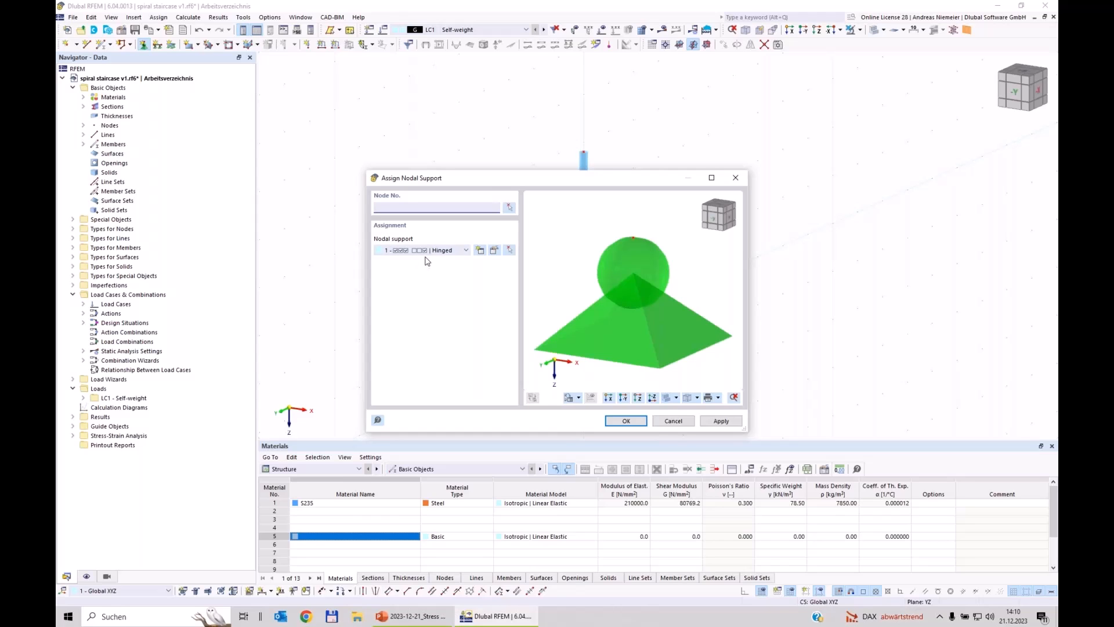
pyautogui.click(626, 420)
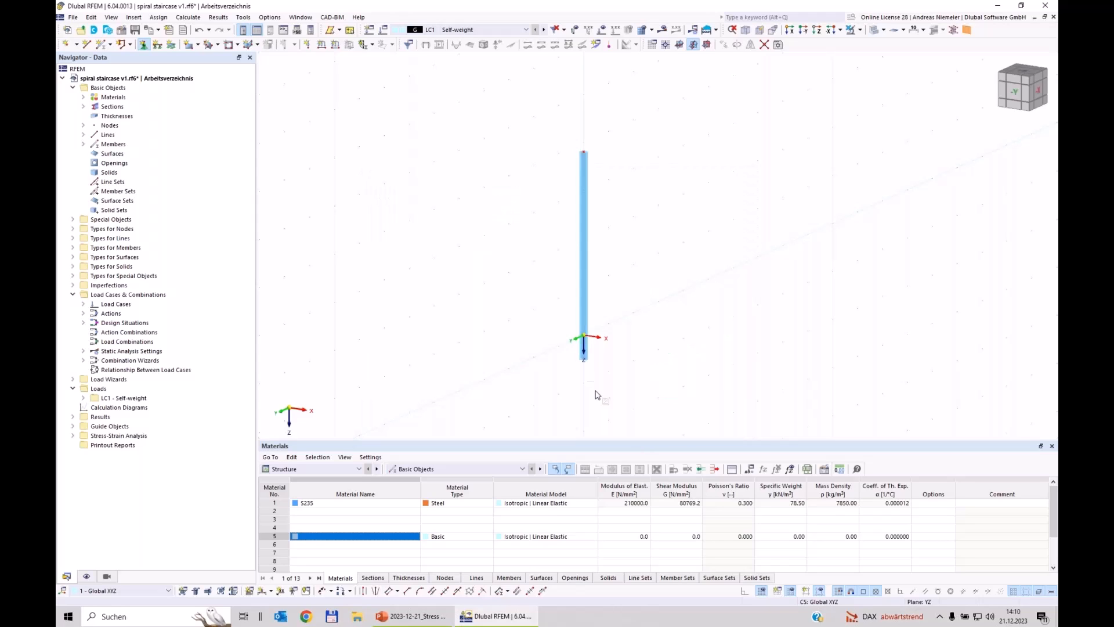
pyautogui.click(584, 358)
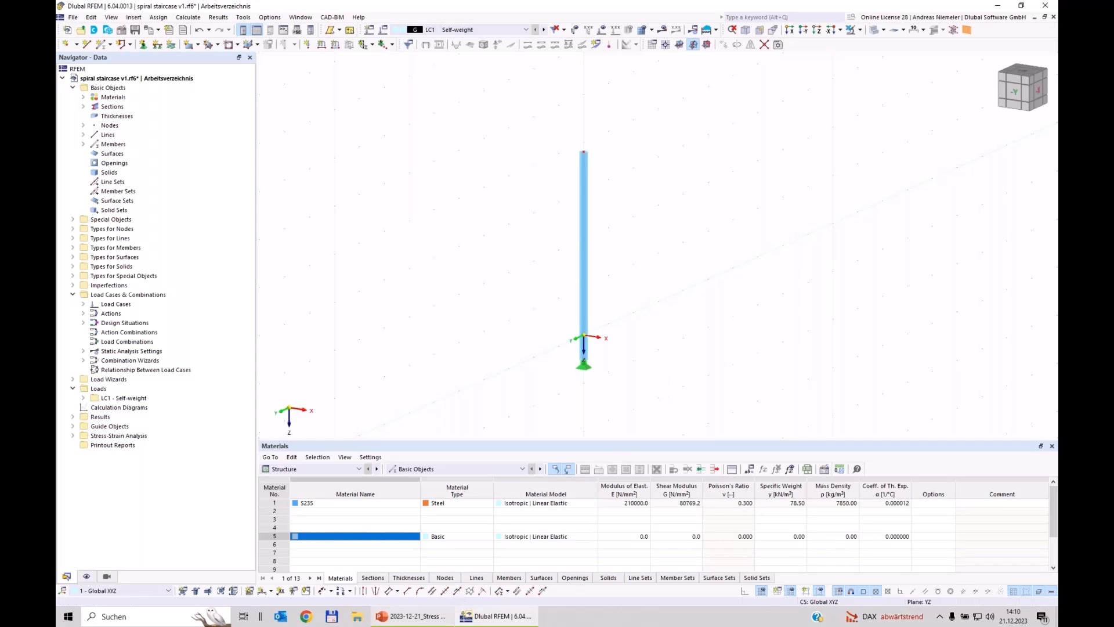
# Look at the staircase pictures on the PowerPoint content slide and return to the RFEM model
pyautogui.click(413, 616)
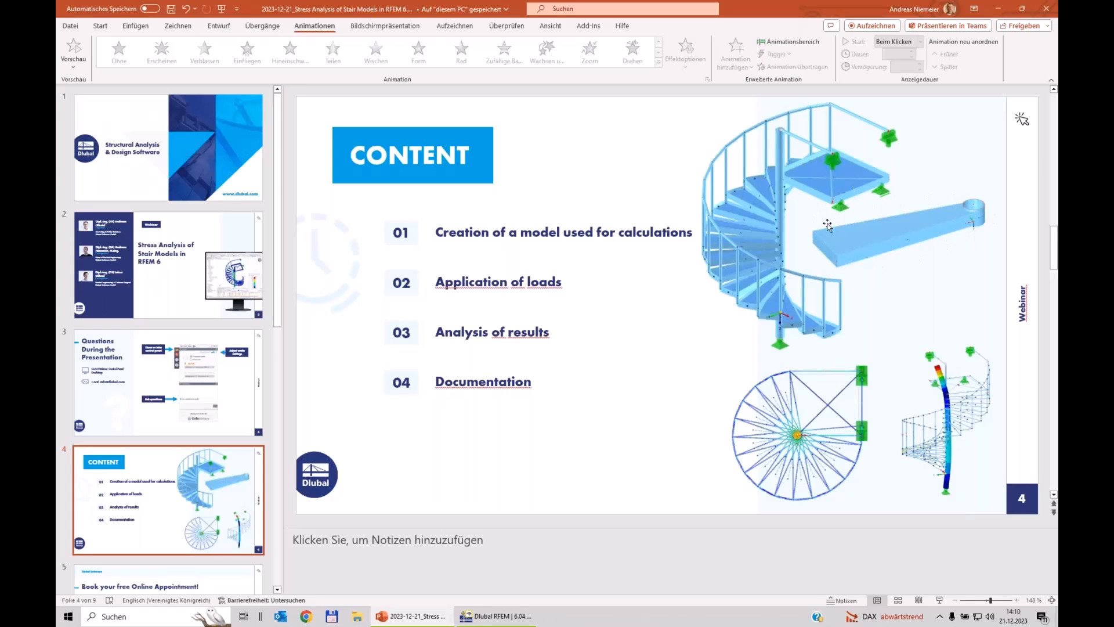
pyautogui.click(498, 620)
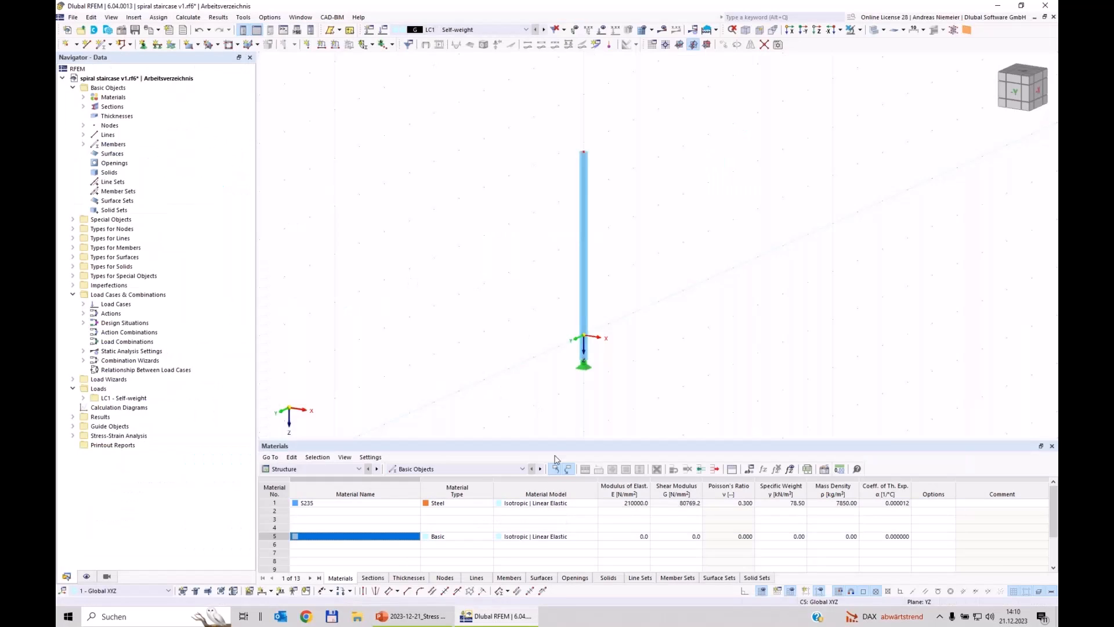
# Add node 3 on the column axis at X = 0, Y = 0 and Z = -8.5 cm in the node table
pyautogui.scroll(2, 578, 345)
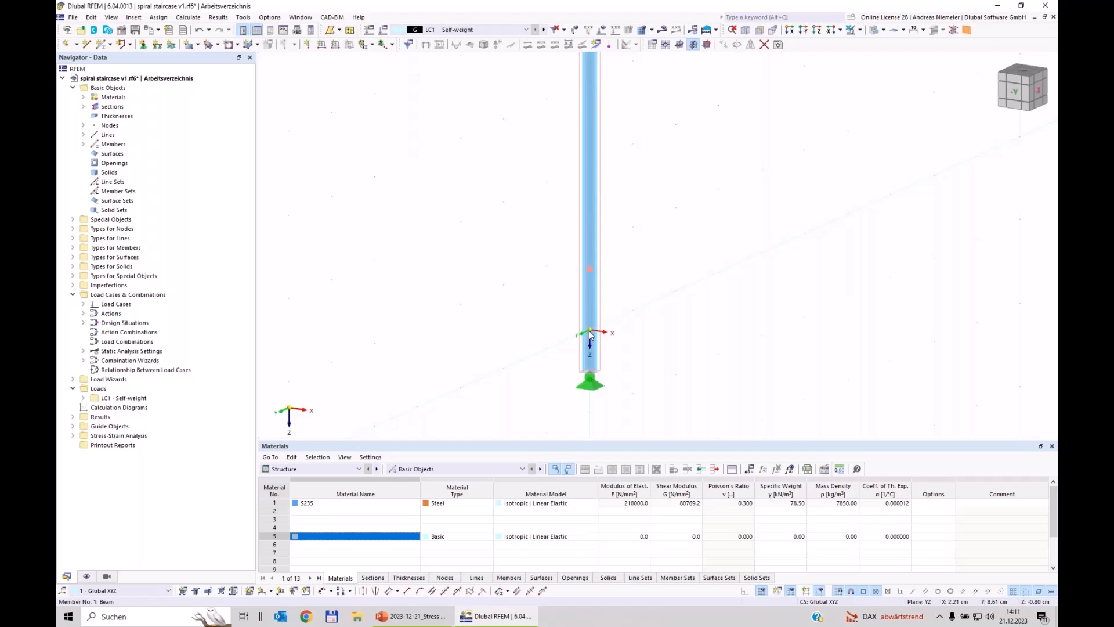
pyautogui.moveTo(590, 335)
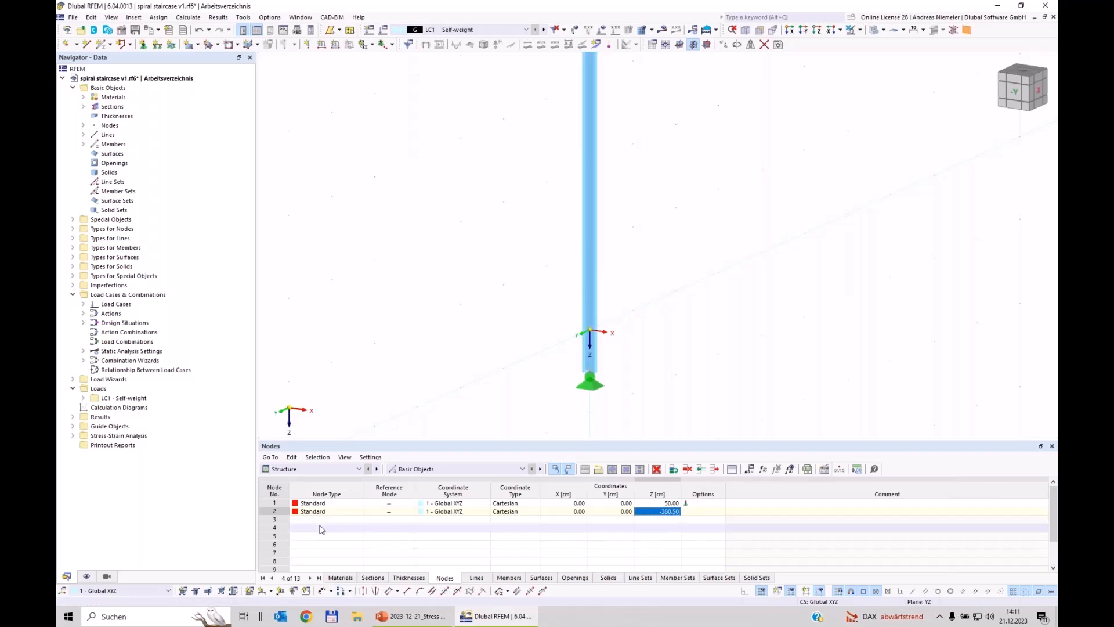
pyautogui.press('Return')
pyautogui.press('Tab')
pyautogui.press('Tab')
pyautogui.press('Tab')
pyautogui.press('Tab')
pyautogui.press('Tab')
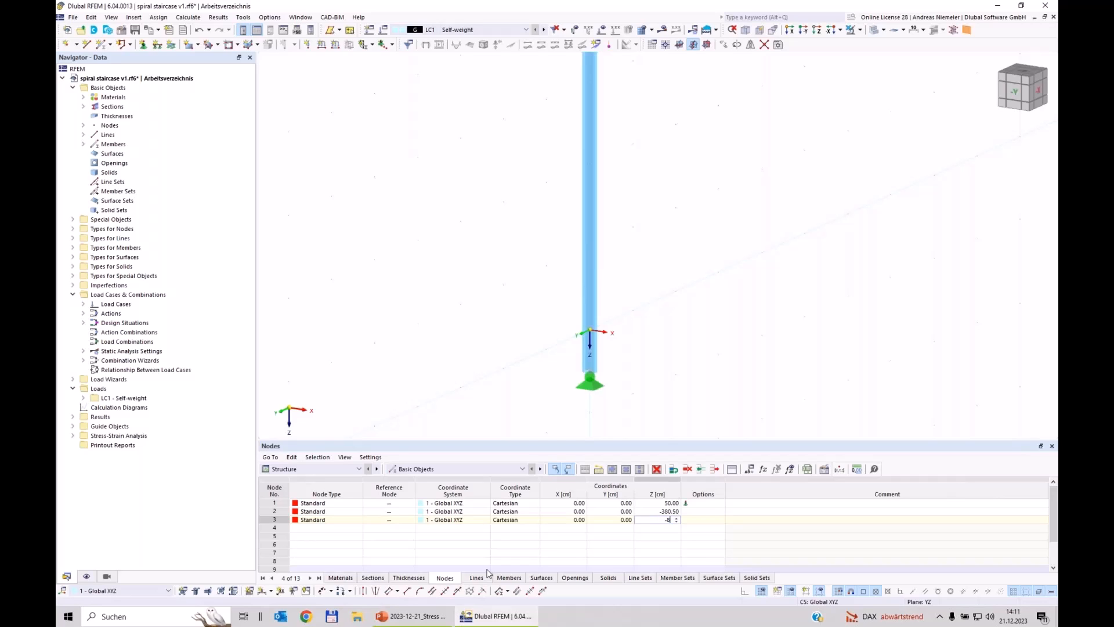
pyautogui.press('Return')
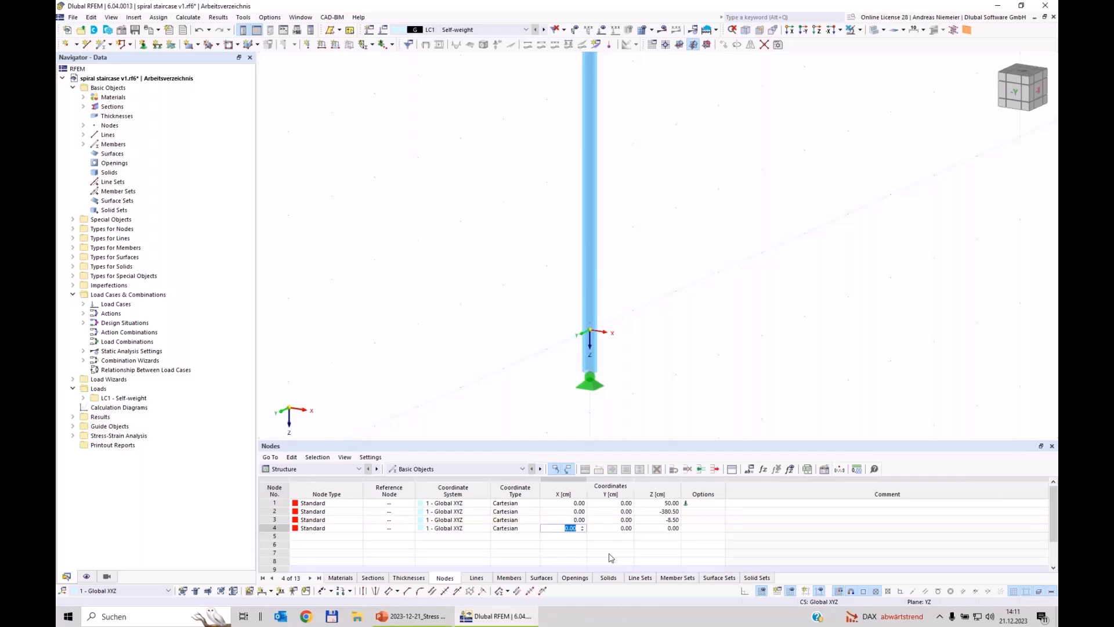
# Place the work plane origin on the new node at Z = -8.5 cm and switch the work plane to XY
pyautogui.scroll(3, 592, 331)
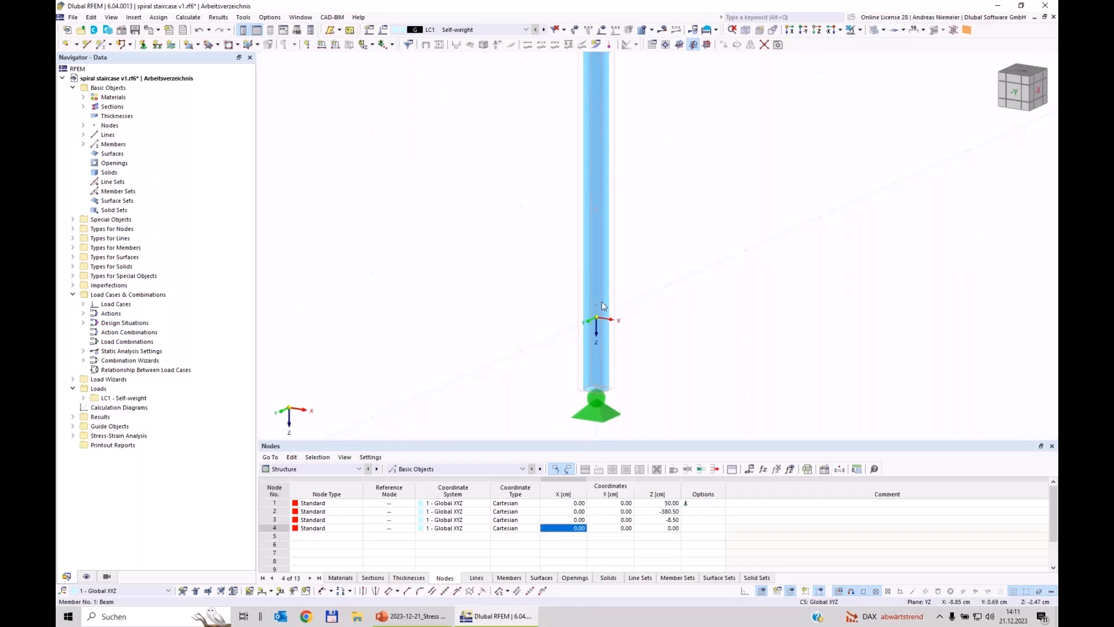
pyautogui.scroll(-1, 634, 248)
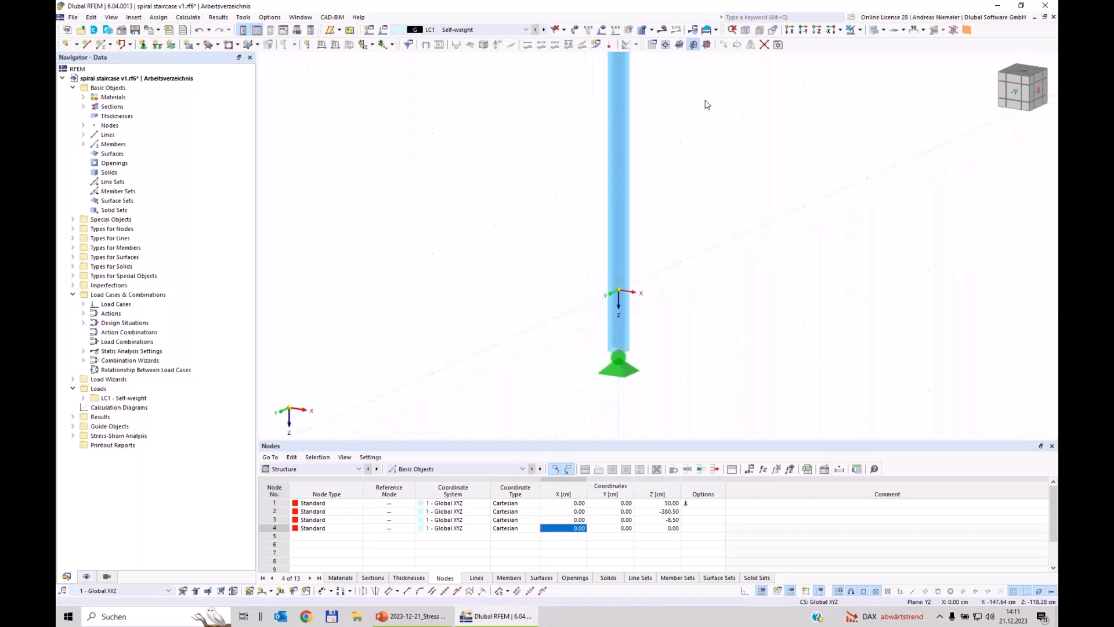
pyautogui.click(665, 47)
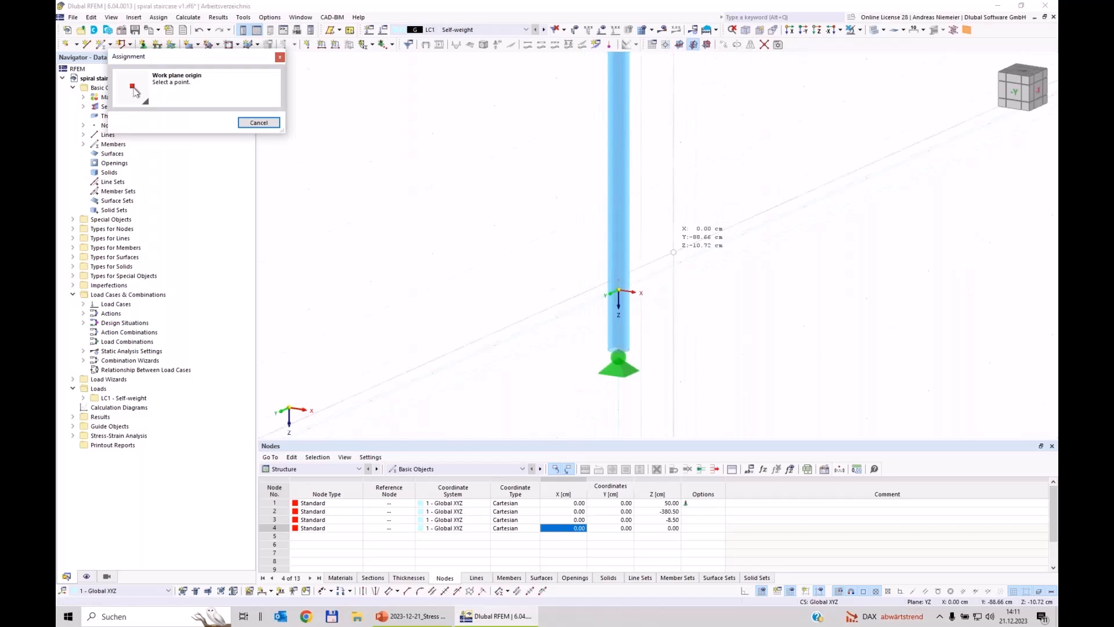
pyautogui.click(618, 284)
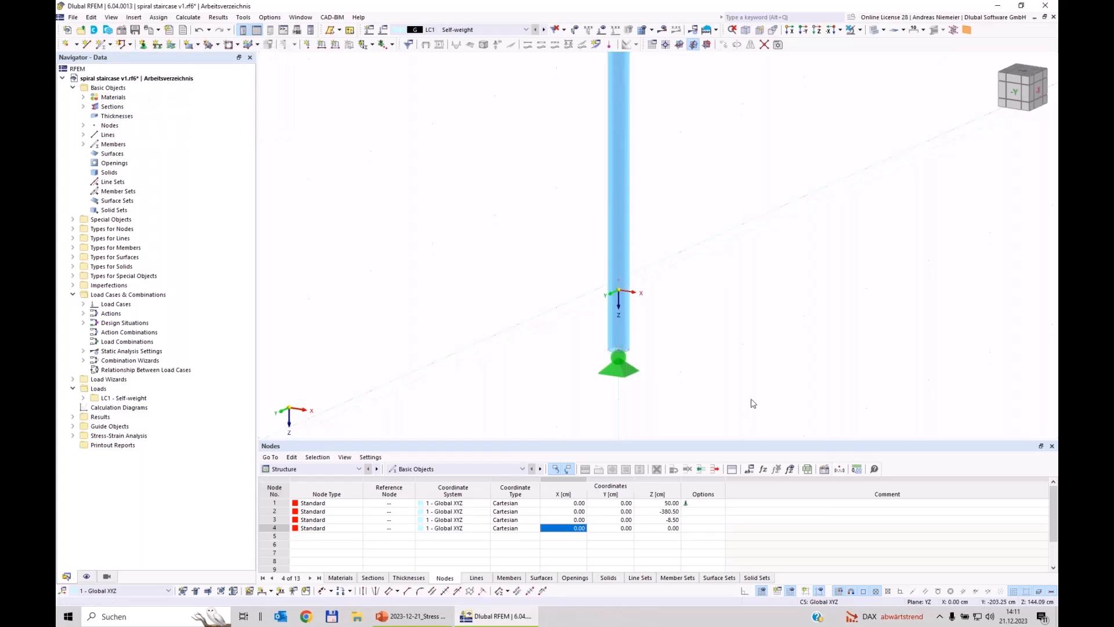
pyautogui.click(679, 45)
# Draw a circle line of radius 9.7 cm around the column, centred on node 3, and inspect it in a side view
pyautogui.scroll(-3, 593, 376)
pyautogui.keyDown('ctrl'); pyautogui.moveTo(537, 391); pyautogui.dragTo(639, 386, button='middle'); pyautogui.keyUp('ctrl')
pyautogui.keyDown('ctrl'); pyautogui.moveTo(542, 391); pyautogui.dragTo(624, 342, button='middle'); pyautogui.keyUp('ctrl')
pyautogui.scroll(3, 633, 325)
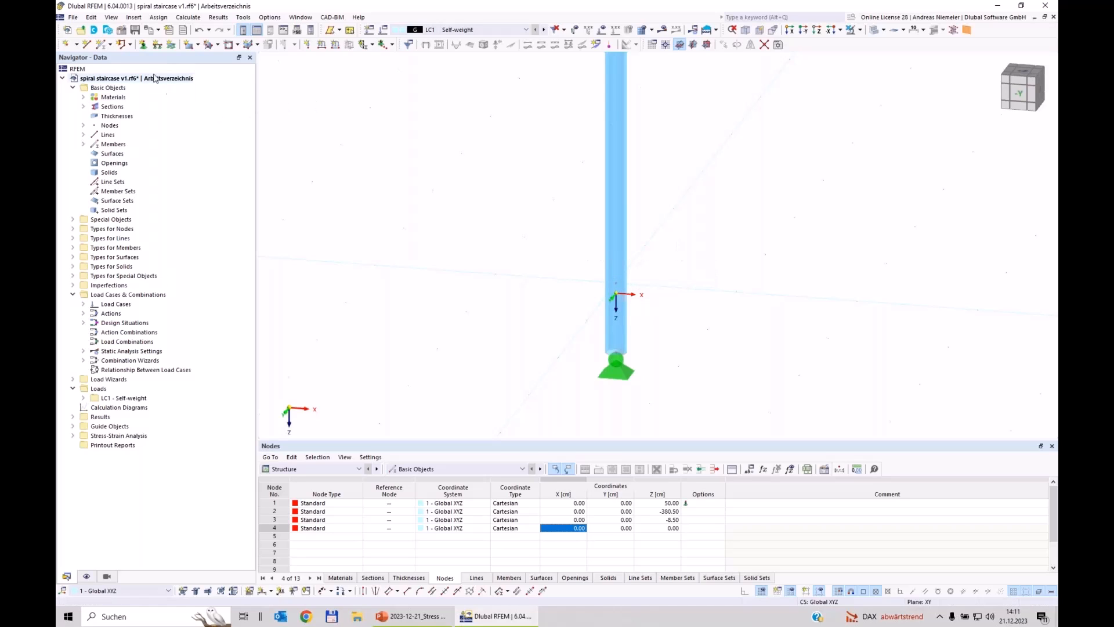
pyautogui.click(130, 46)
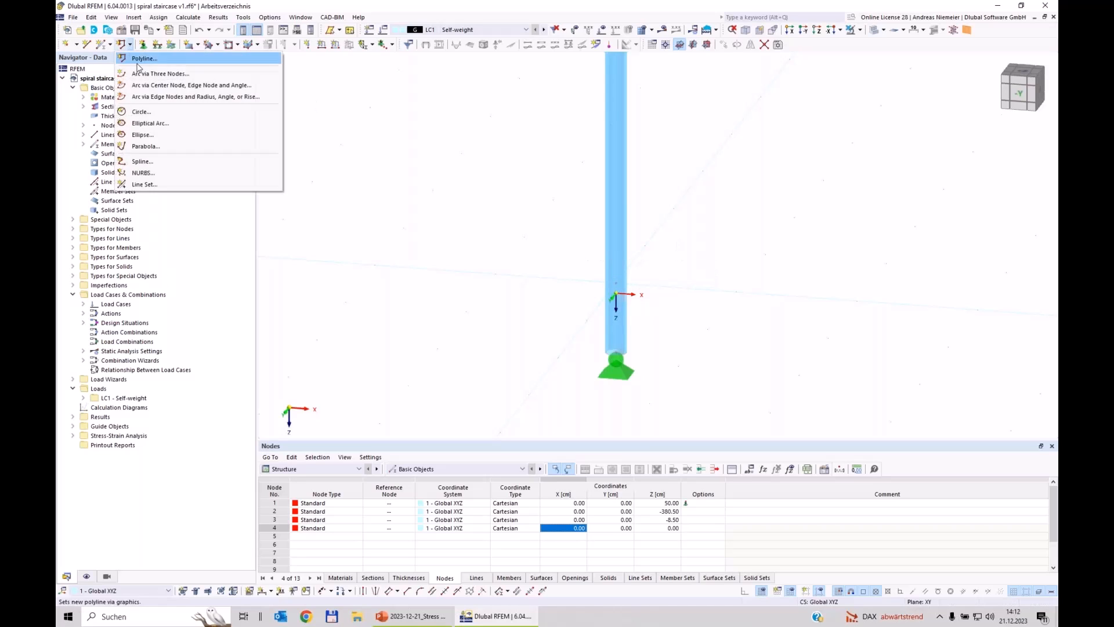
pyautogui.click(146, 113)
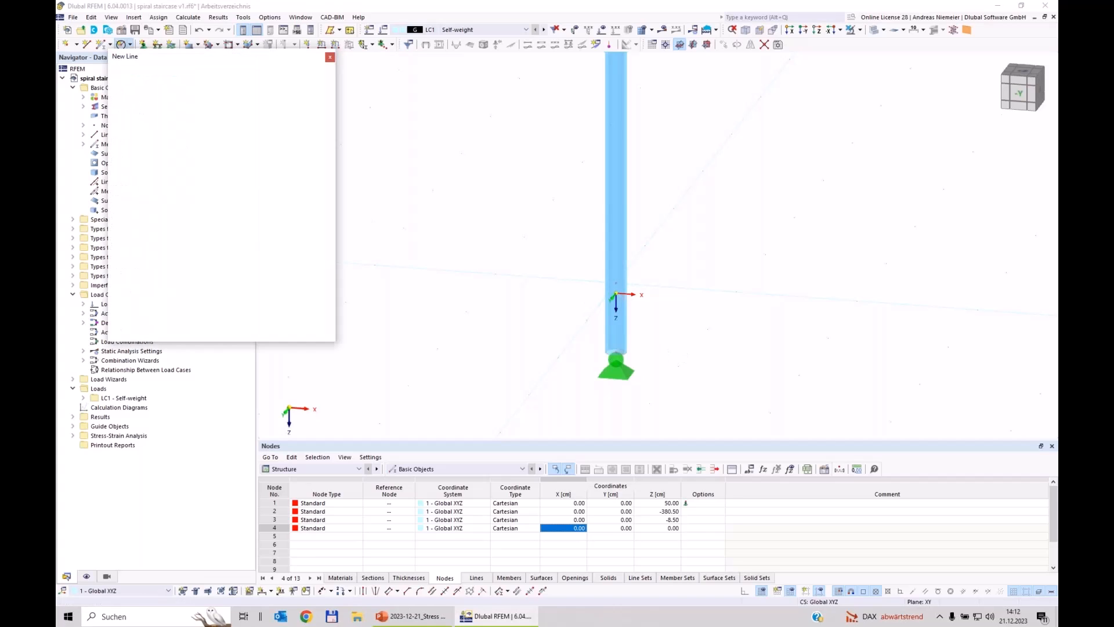
pyautogui.scroll(2, 659, 278)
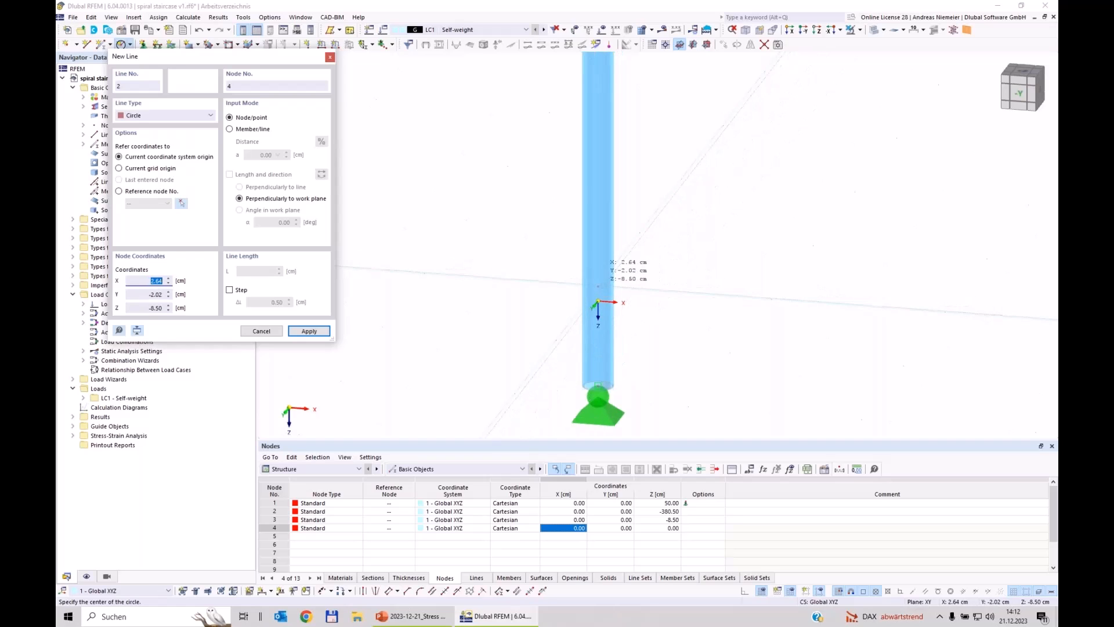
pyautogui.click(598, 286)
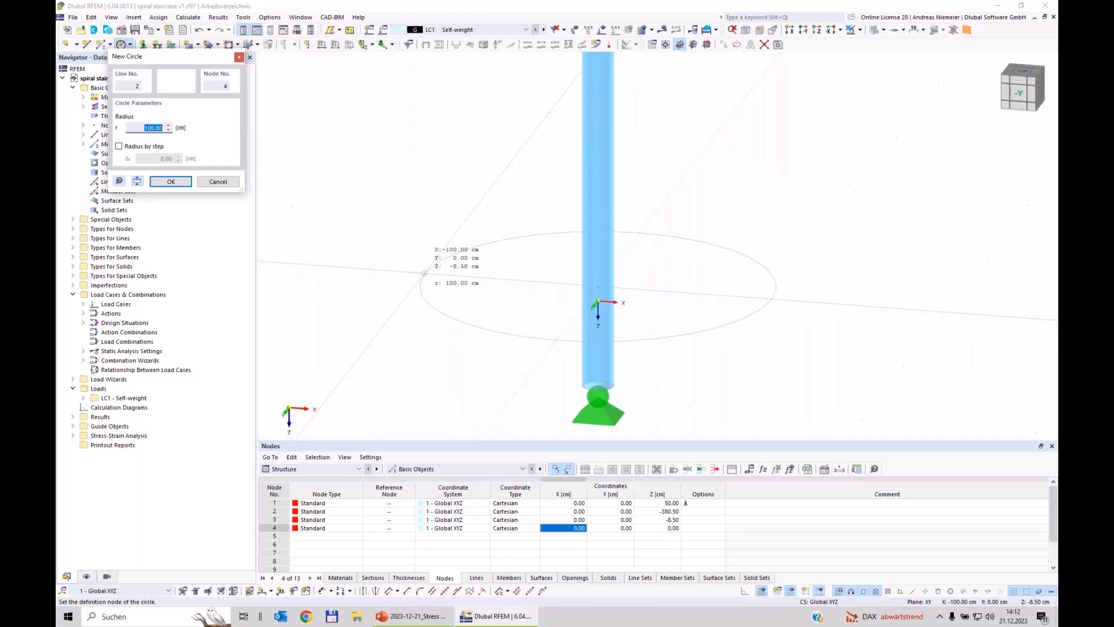
pyautogui.write('9,7')
pyautogui.press('Return')
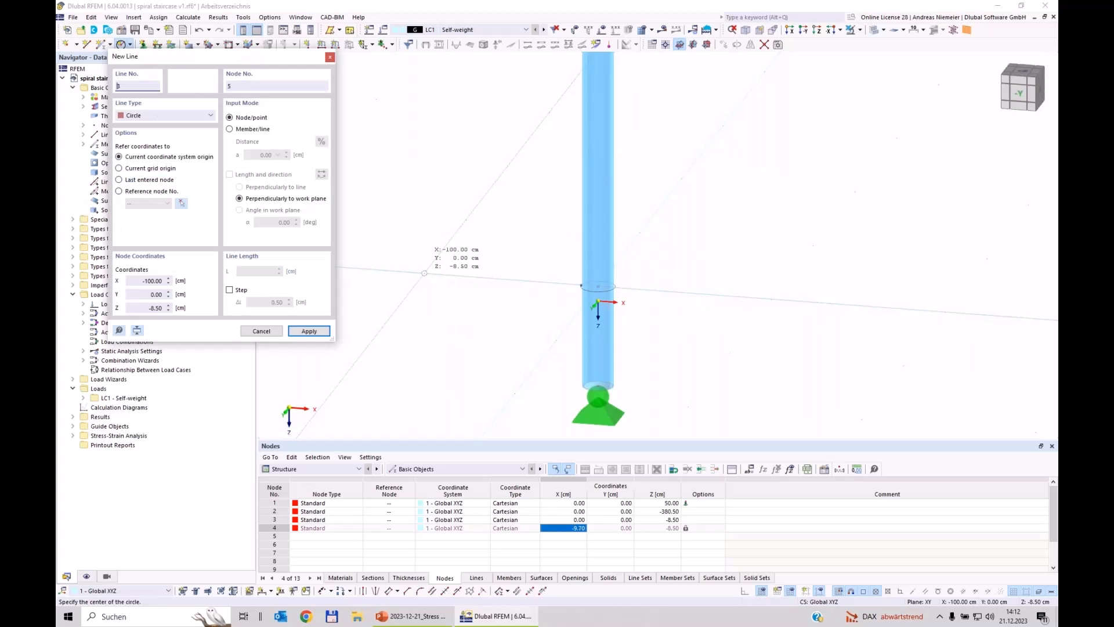
pyautogui.press('Escape')
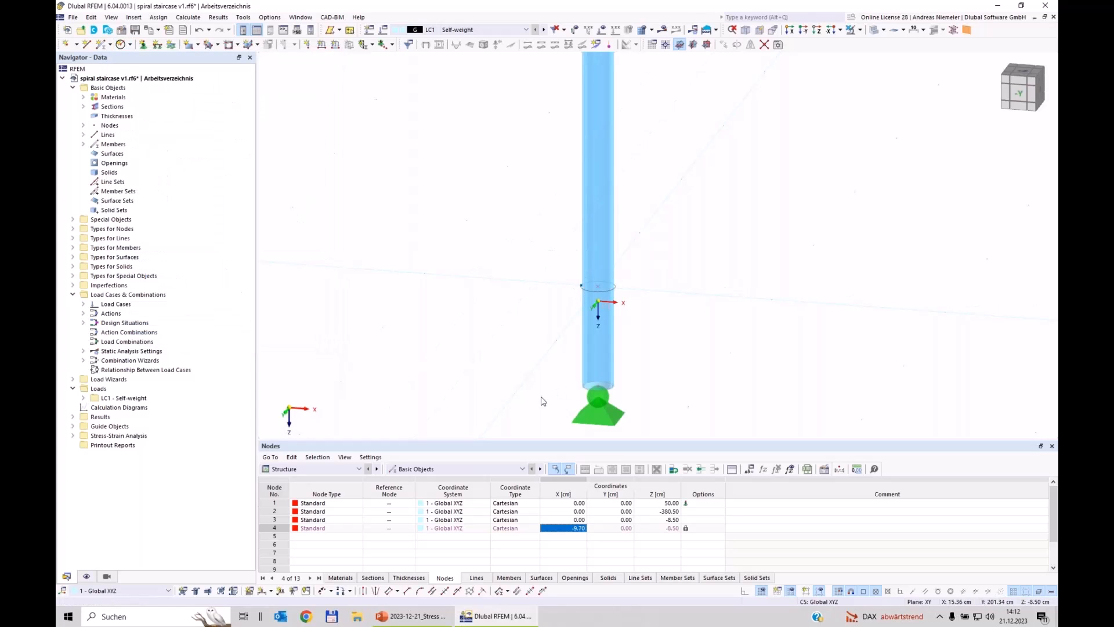
pyautogui.hotkey('ctrl', '2')
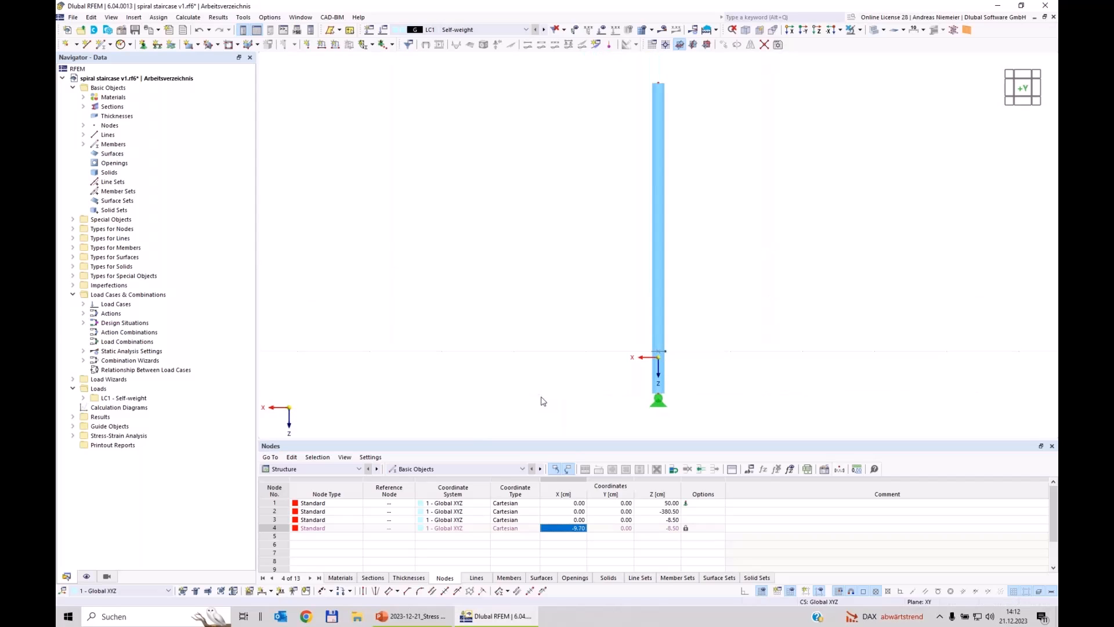
pyautogui.scroll(3, 677, 376)
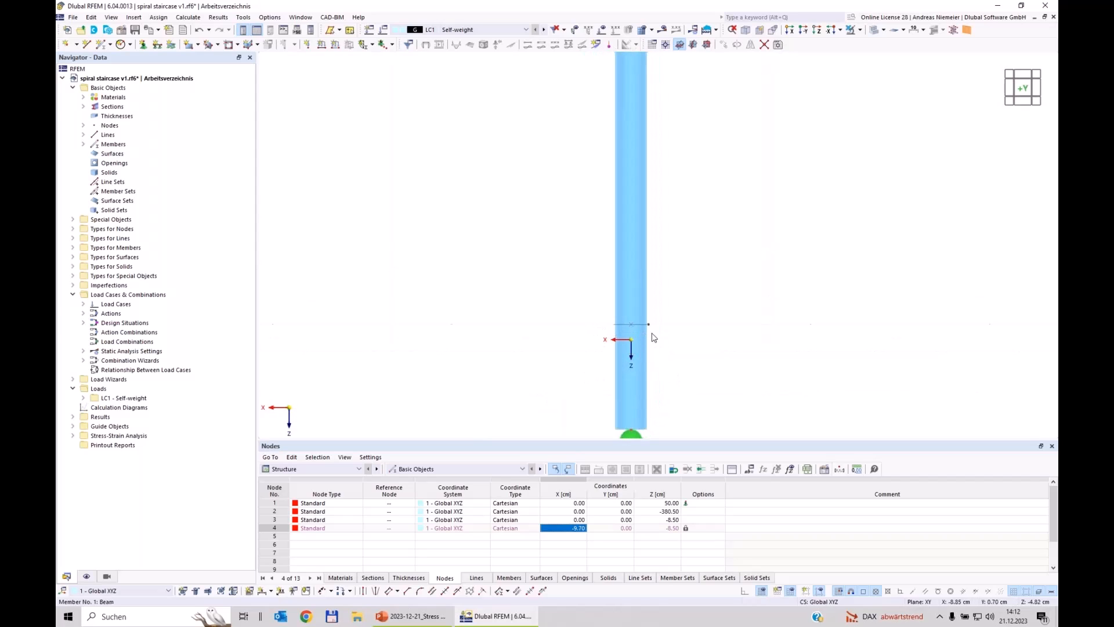
pyautogui.keyDown('ctrl'); pyautogui.moveTo(652, 340); pyautogui.dragTo(578, 292, button='middle'); pyautogui.keyUp('ctrl')
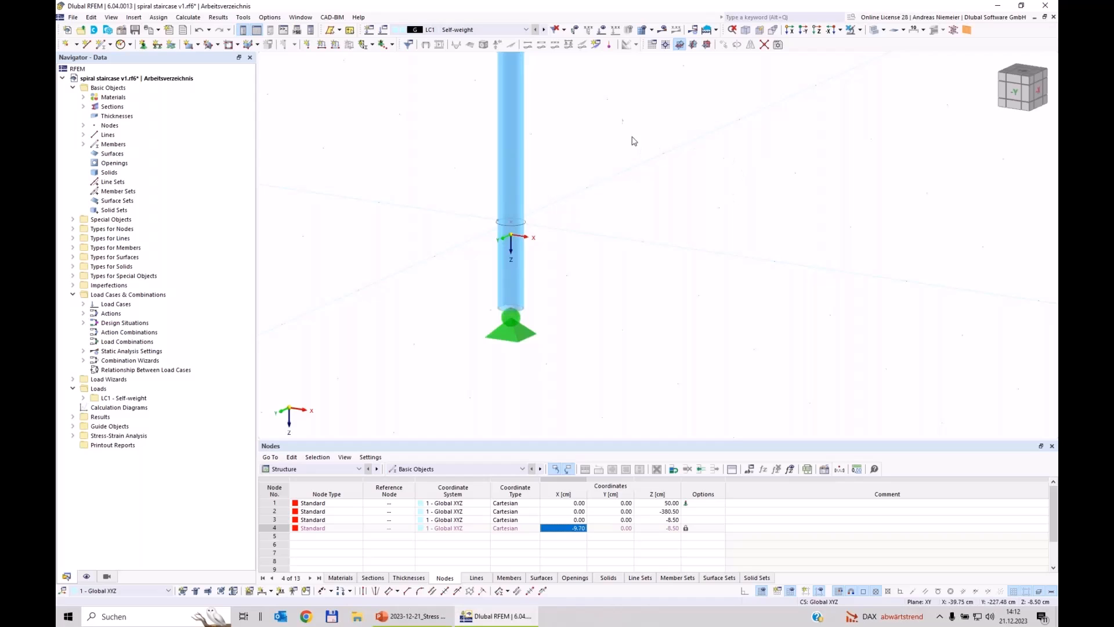
# Draw a single line 145 cm long at 0° in the work plane, starting from the circle's centre node
pyautogui.click(86, 45)
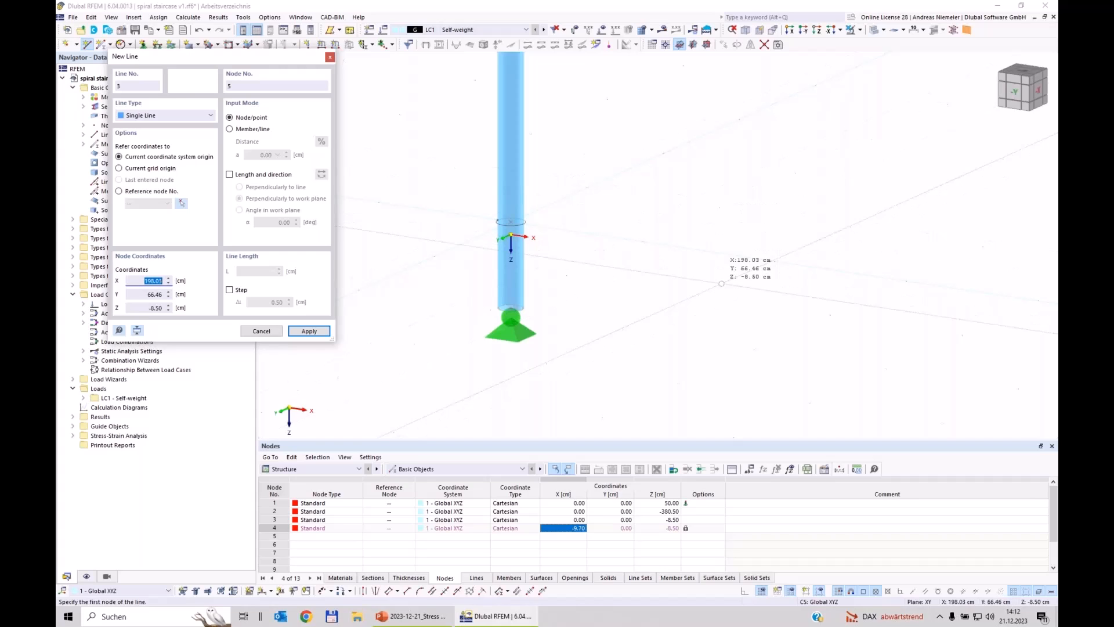
pyautogui.click(230, 175)
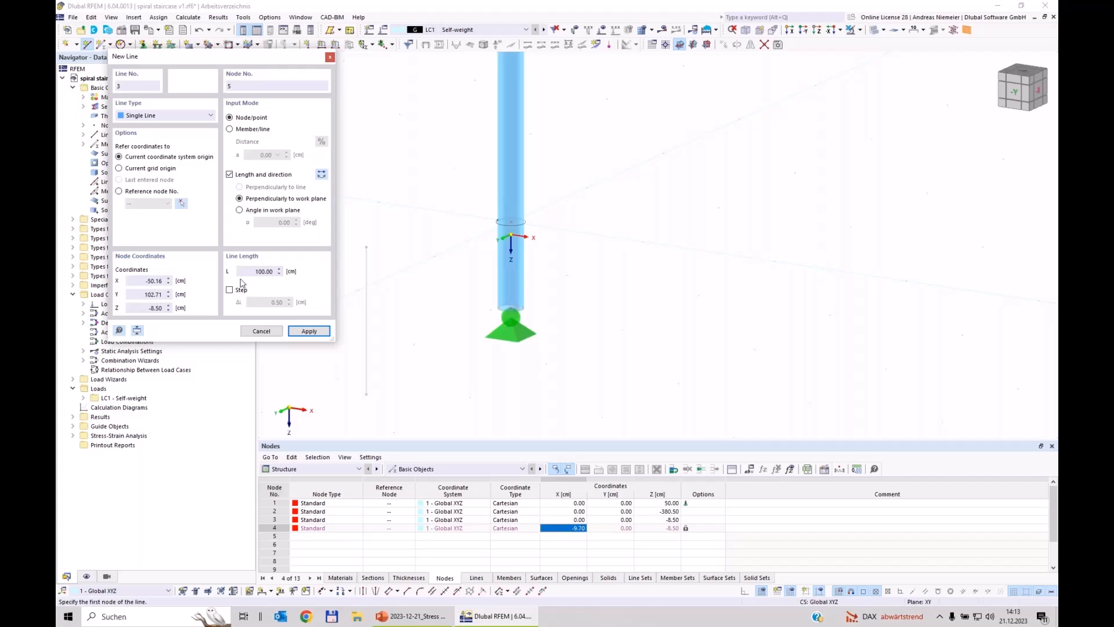
pyautogui.click(239, 211)
pyautogui.click(264, 271)
pyautogui.write('145')
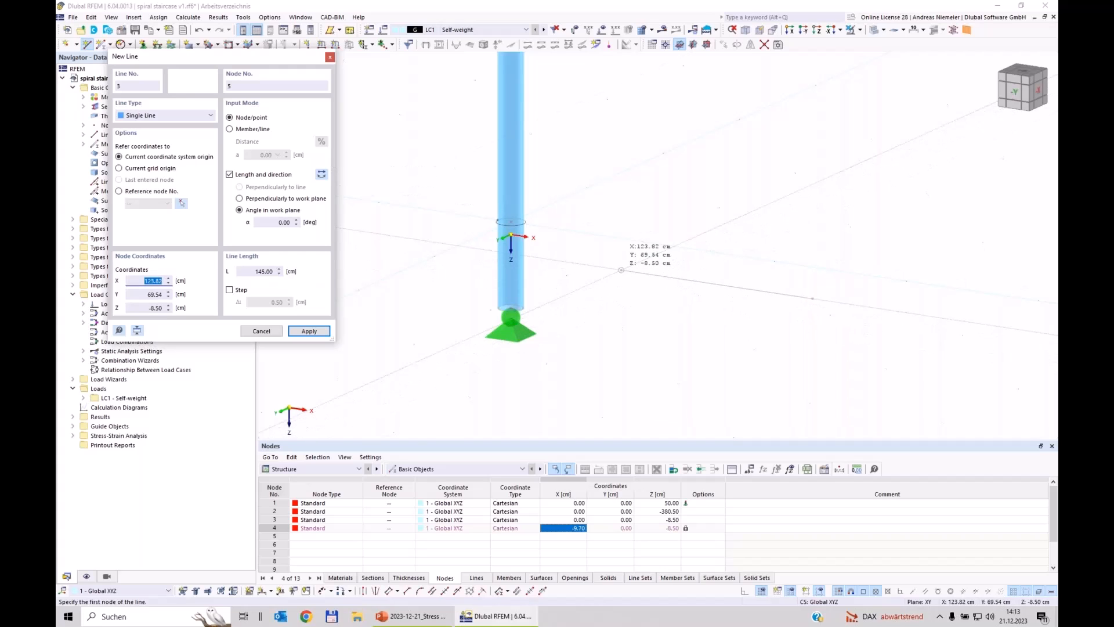
pyautogui.scroll(2, 515, 244)
pyautogui.click(508, 208)
pyautogui.press('Escape')
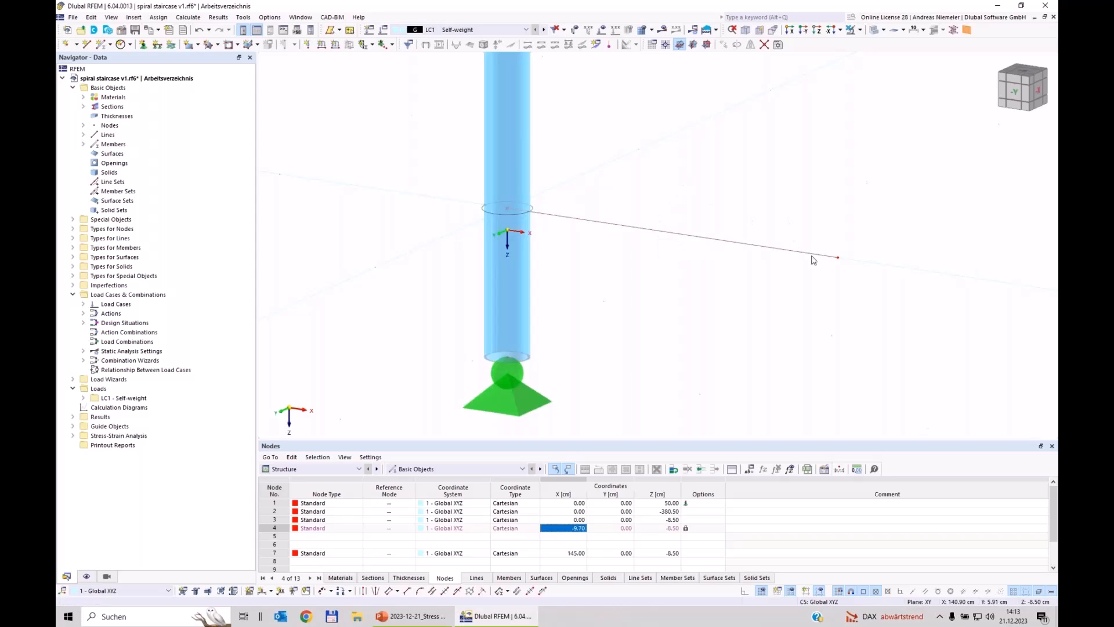
pyautogui.scroll(1, 830, 272)
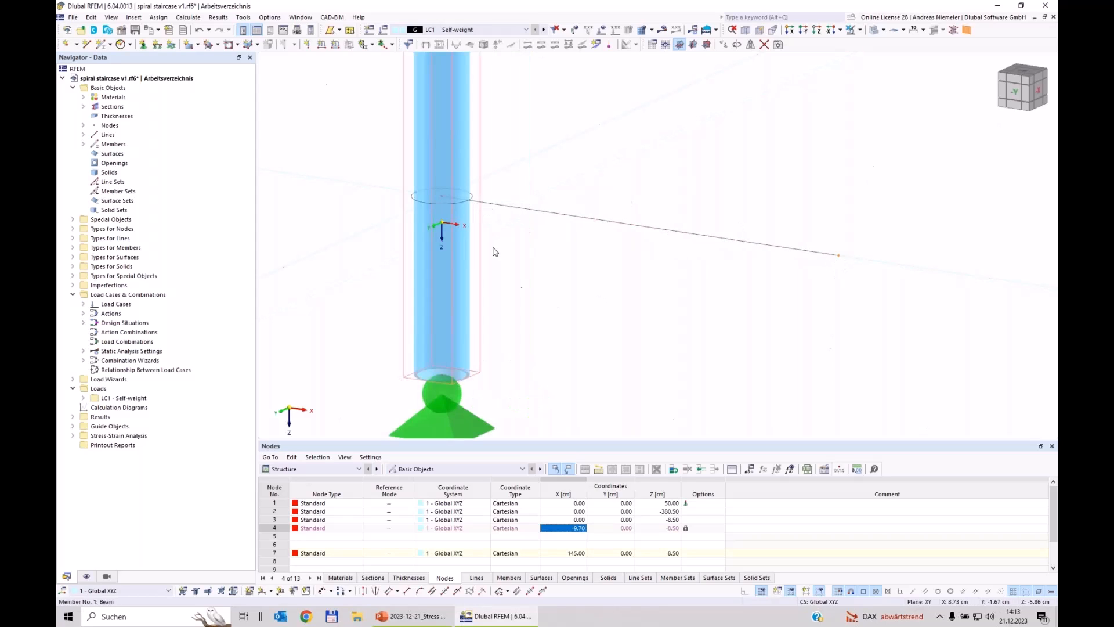
pyautogui.scroll(-1, 630, 347)
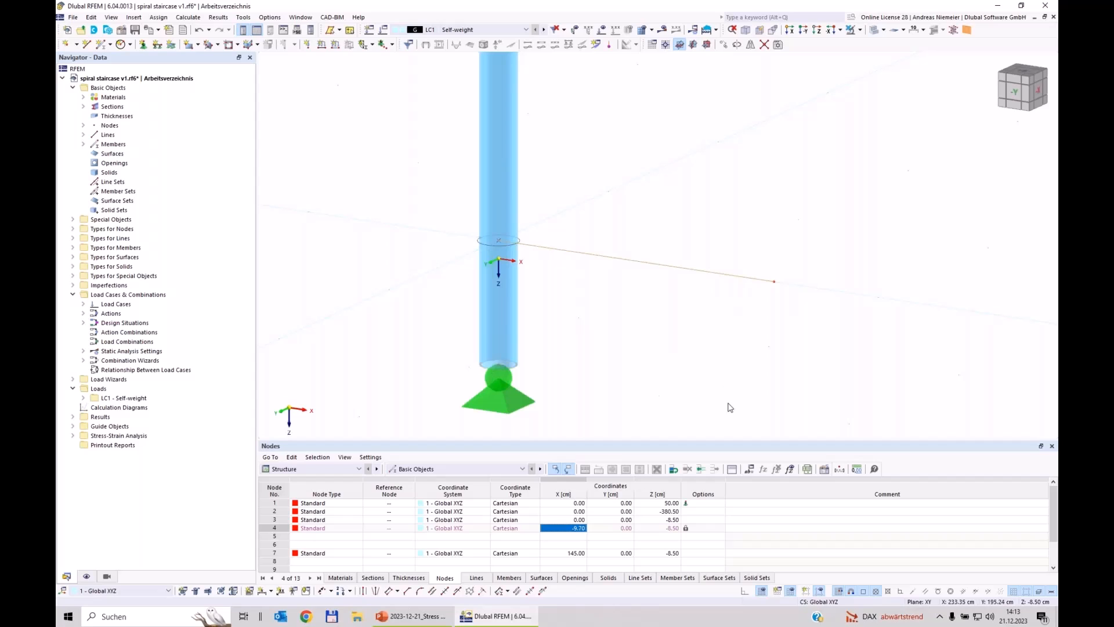
# Create one copy of the 145 cm line and its end node, rotated by -8.5° about the global Z axis
pyautogui.click(737, 44)
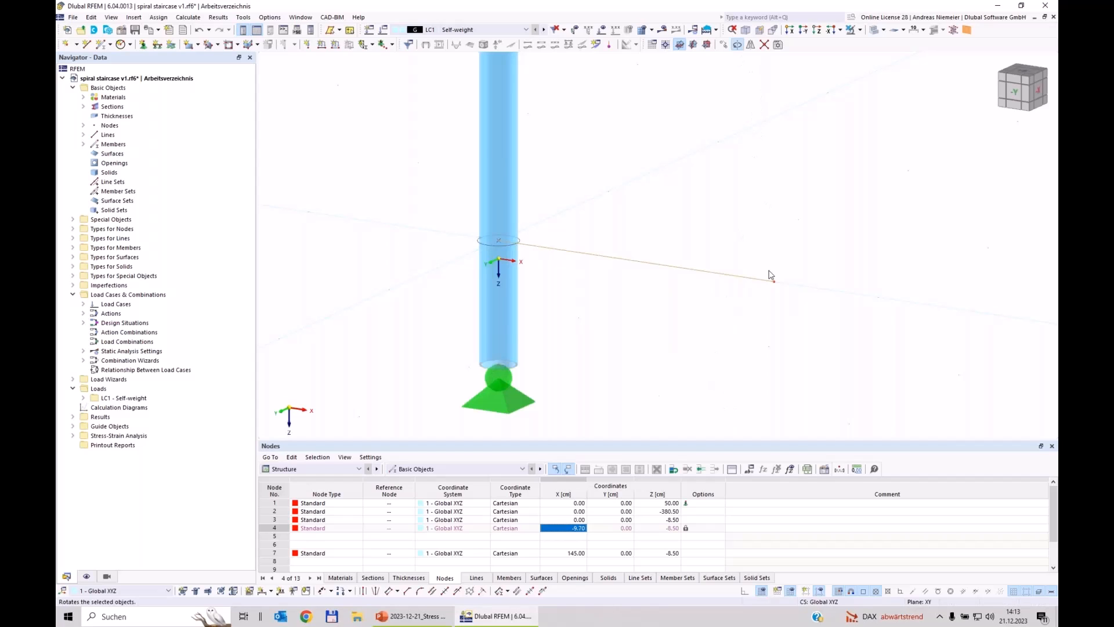
pyautogui.click(771, 275)
pyautogui.click(403, 213)
pyautogui.click(434, 265)
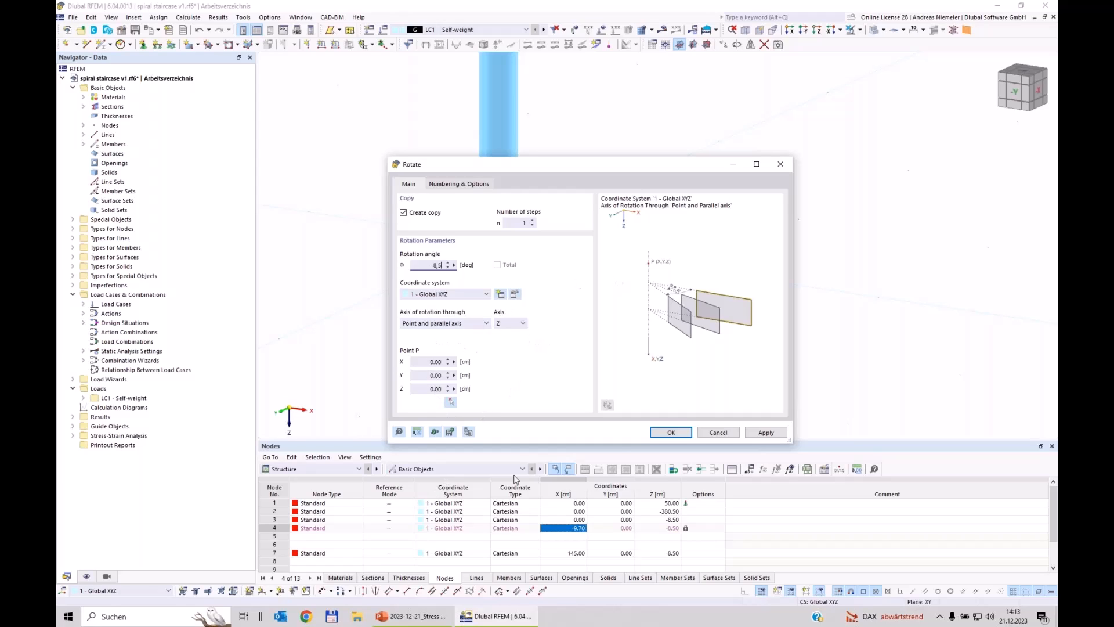
pyautogui.click(664, 436)
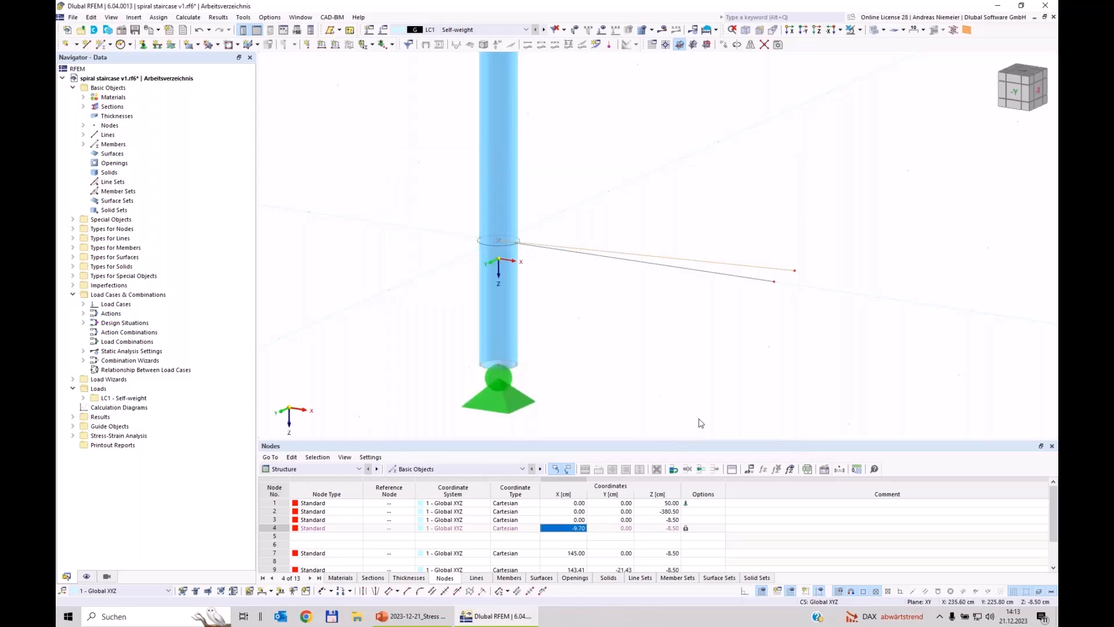
# Create one copy of the rotated line and its end node, rotated by 17° about the global Z axis
pyautogui.click(738, 46)
pyautogui.doubleClick(422, 263)
pyautogui.write('17')
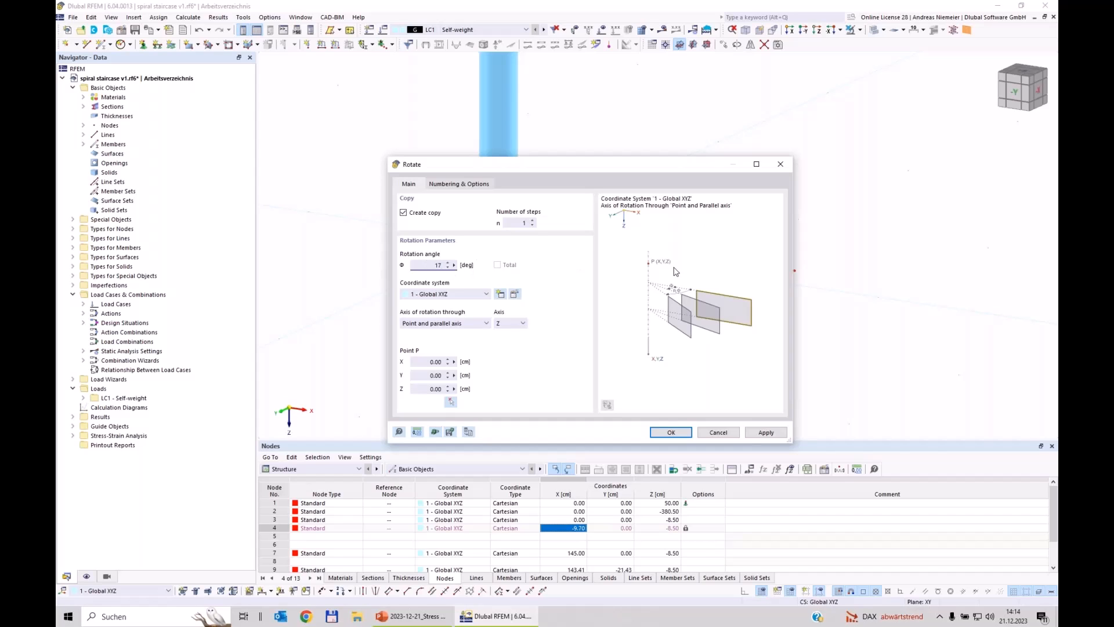
pyautogui.click(681, 438)
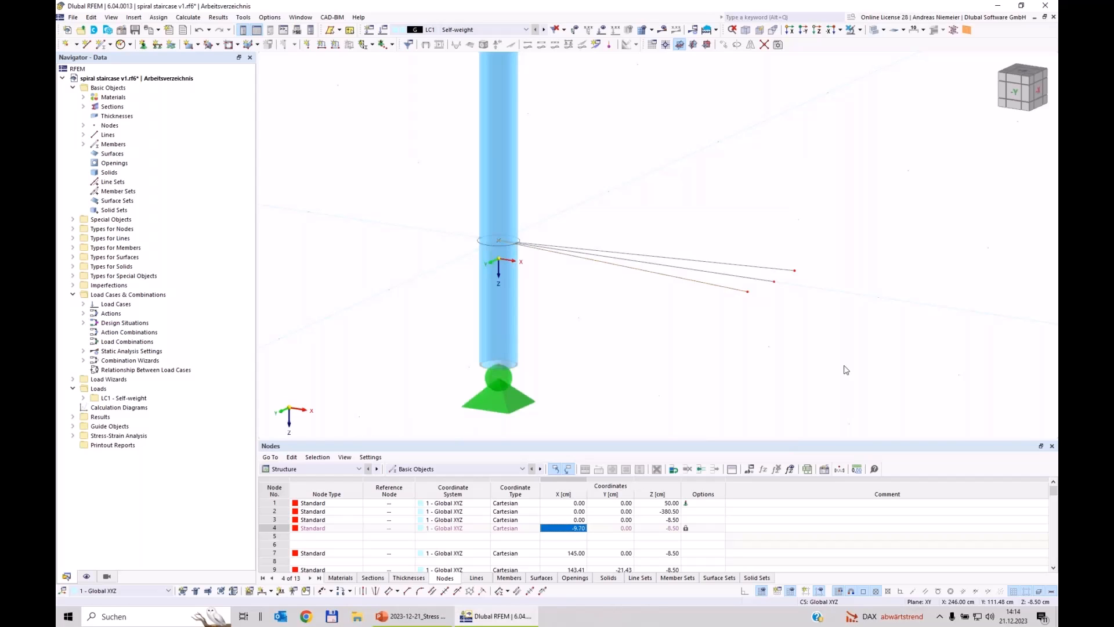
# Delete the two outer rotated lines, keeping their end nodes and the middle line
pyautogui.keyDown('ctrl'); pyautogui.moveTo(621, 209); pyautogui.dragTo(708, 229, button='middle'); pyautogui.keyUp('ctrl')
pyautogui.scroll(2, 836, 239)
pyautogui.scroll(-2, 847, 279)
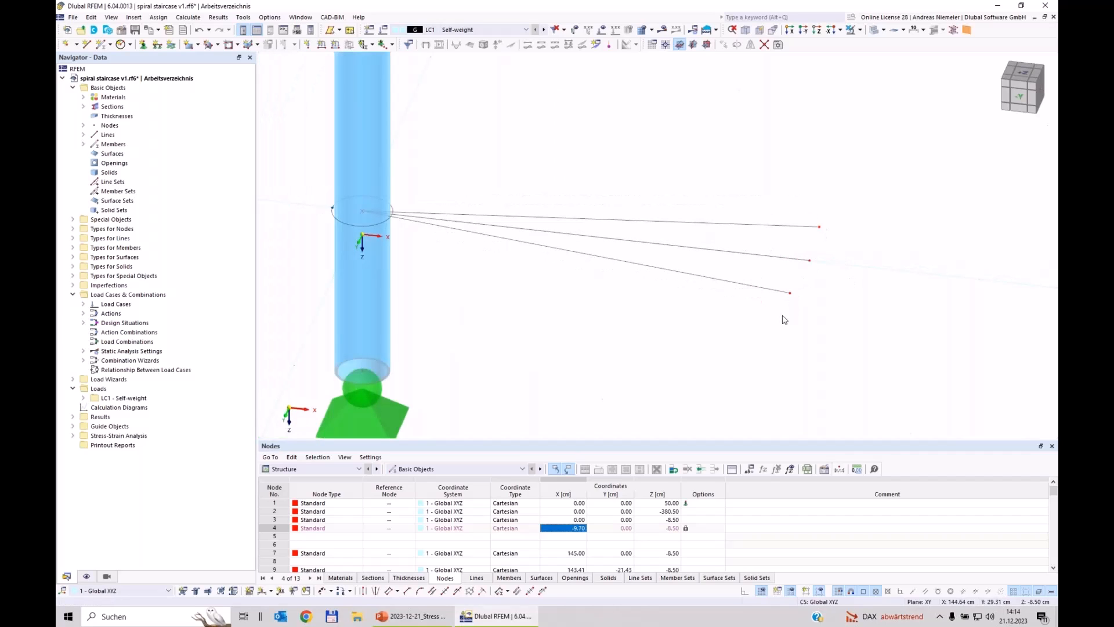
pyautogui.moveTo(757, 318); pyautogui.dragTo(685, 273)
pyautogui.press('Delete')
pyautogui.click(715, 217)
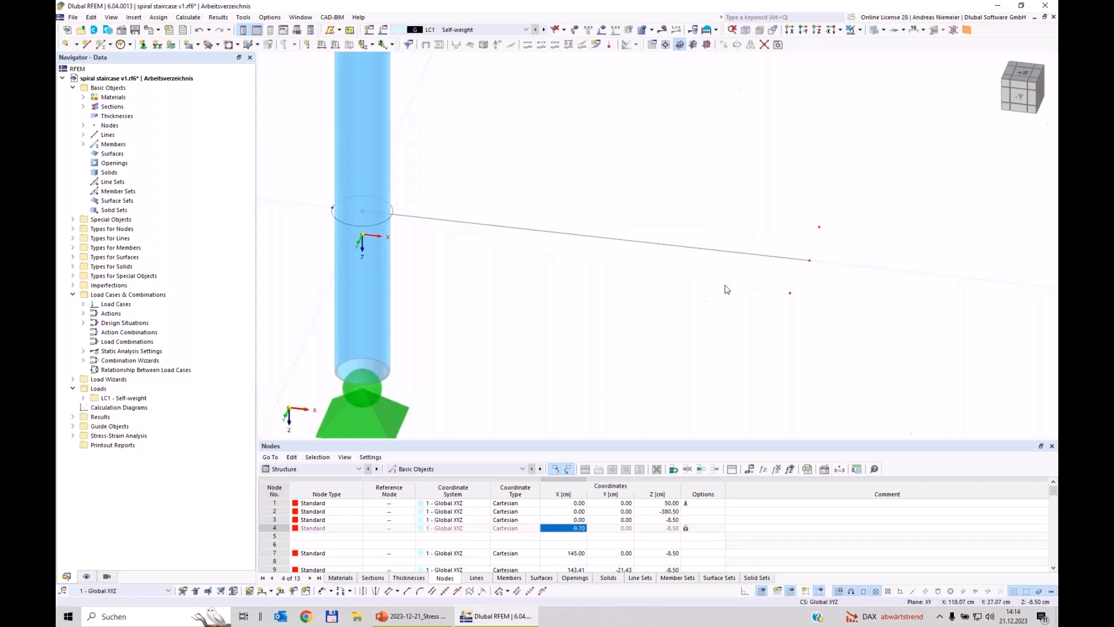
# Draw a straight line from the outer node at Y = -21.43 cm to the circle point at X = 0, Y = -9.70 cm
pyautogui.click(88, 47)
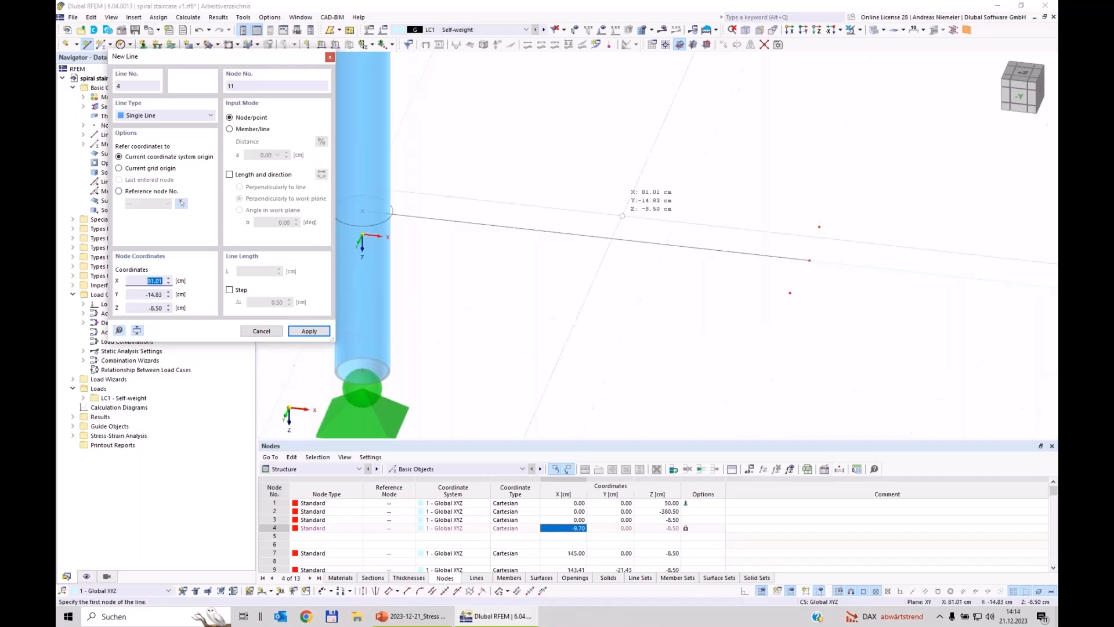
pyautogui.click(819, 226)
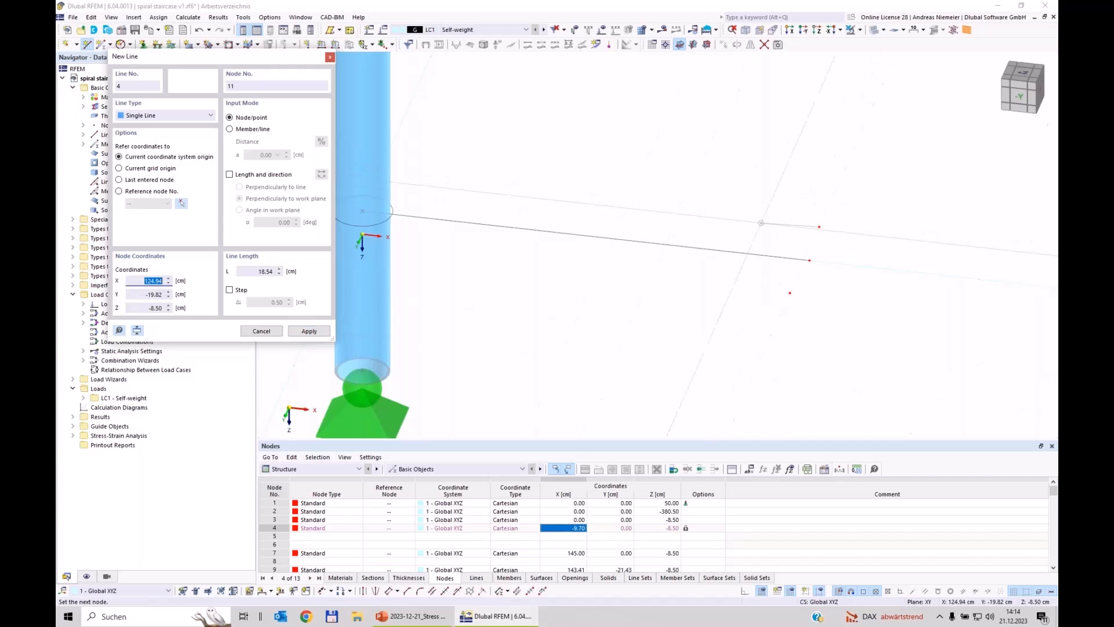
pyautogui.scroll(-1, 830, 177)
pyautogui.scroll(2, 496, 223)
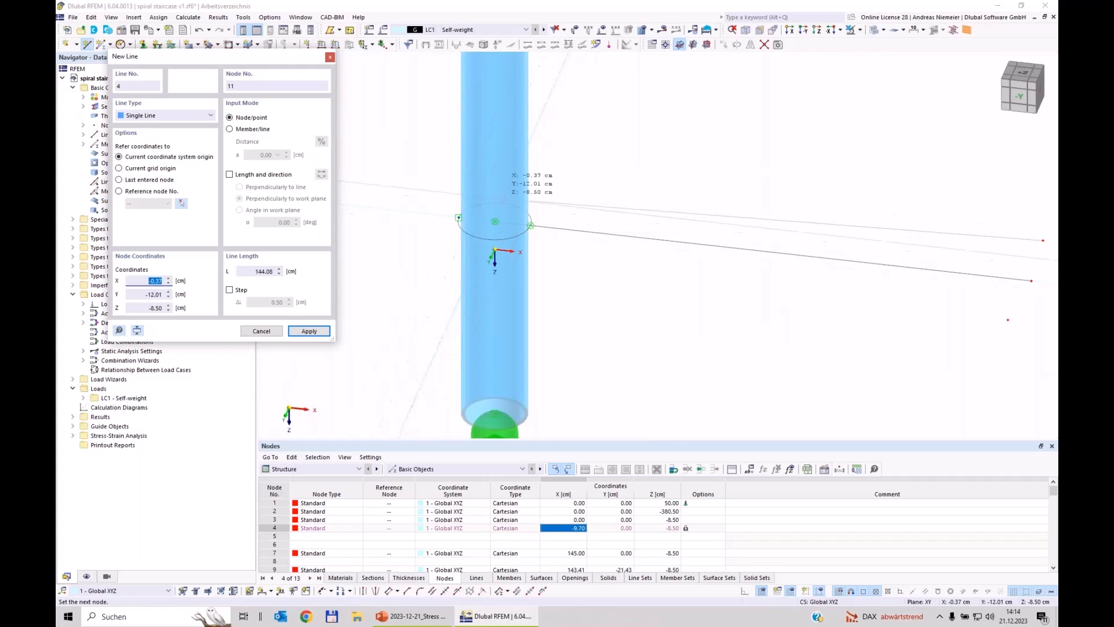
pyautogui.scroll(2, 504, 203)
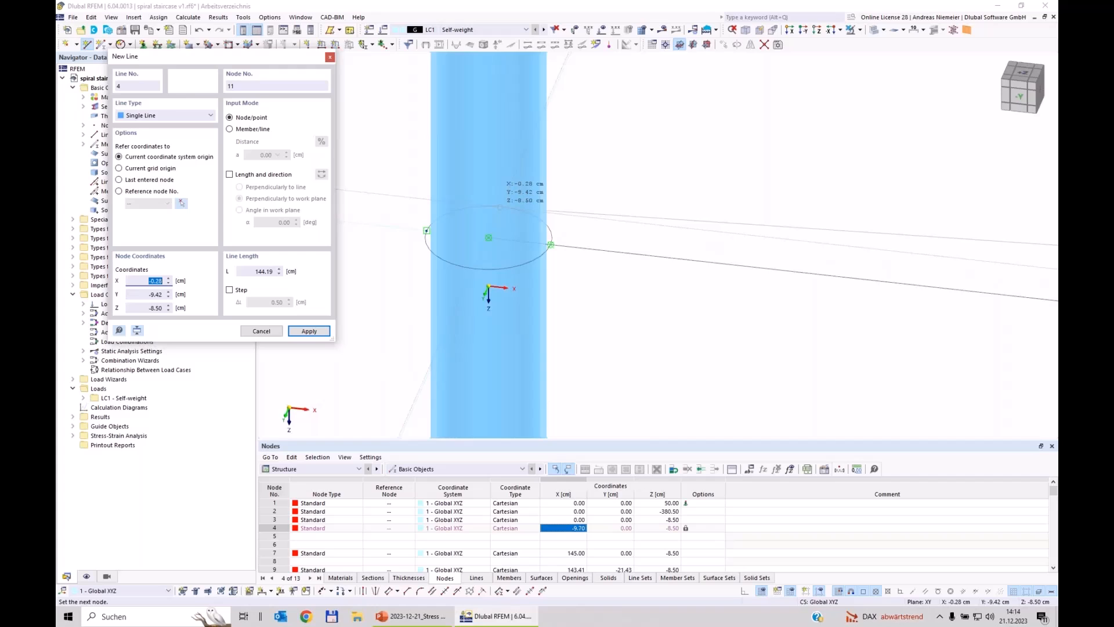
pyautogui.scroll(-1, 500, 207)
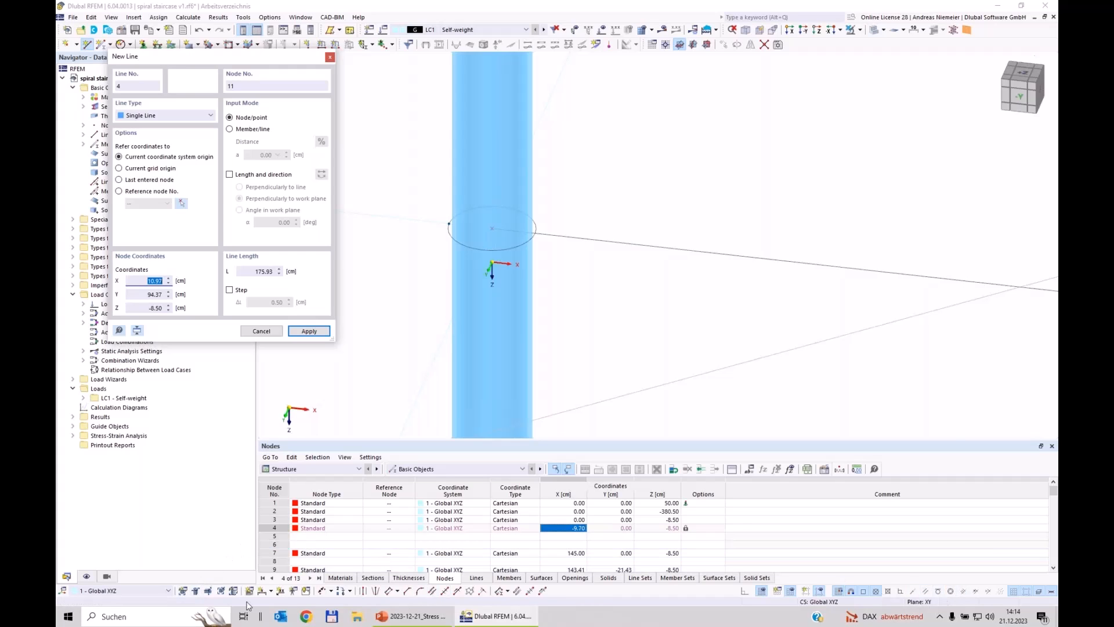
pyautogui.click(950, 591)
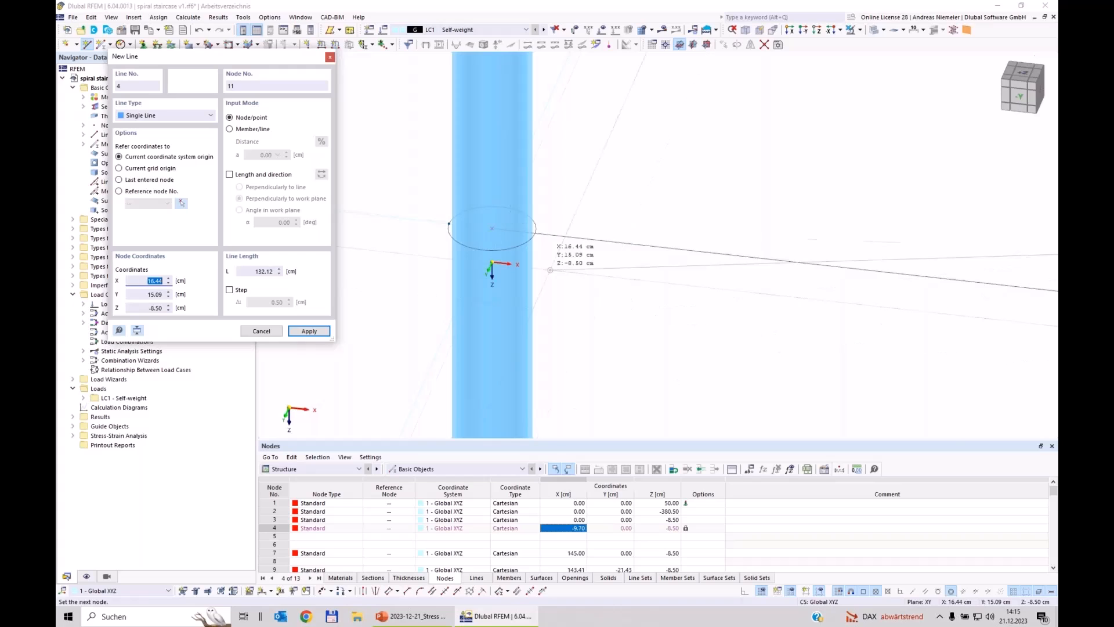
pyautogui.click(498, 210)
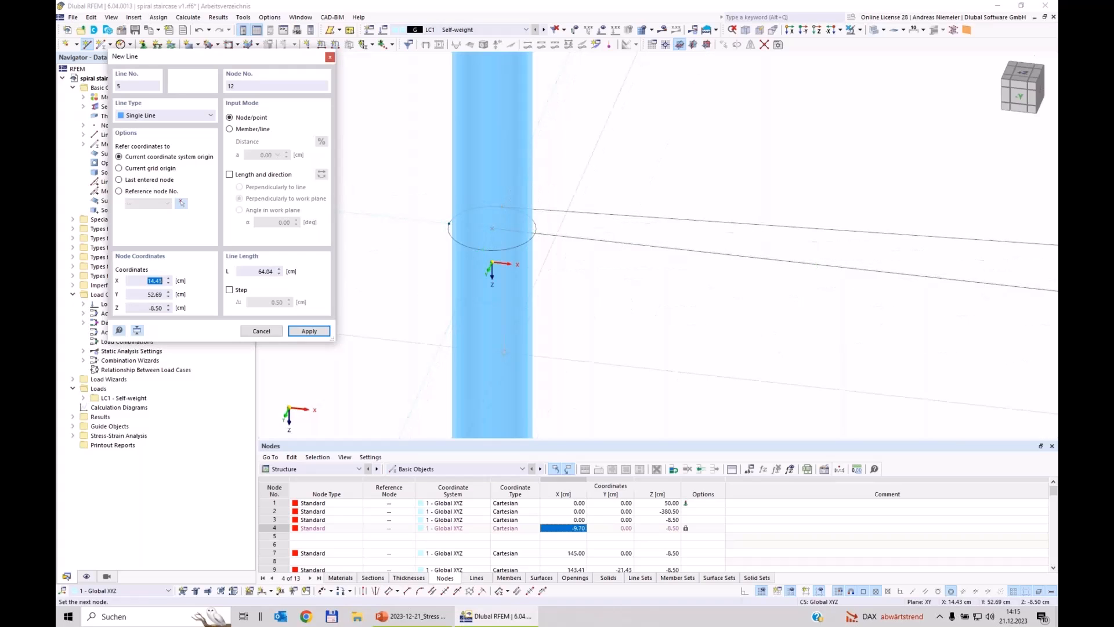
# Draw a straight line from the outer node at Y = 21.43 cm to the circle point at X = 0, Y = 9.70 cm
pyautogui.scroll(-3, 470, 285)
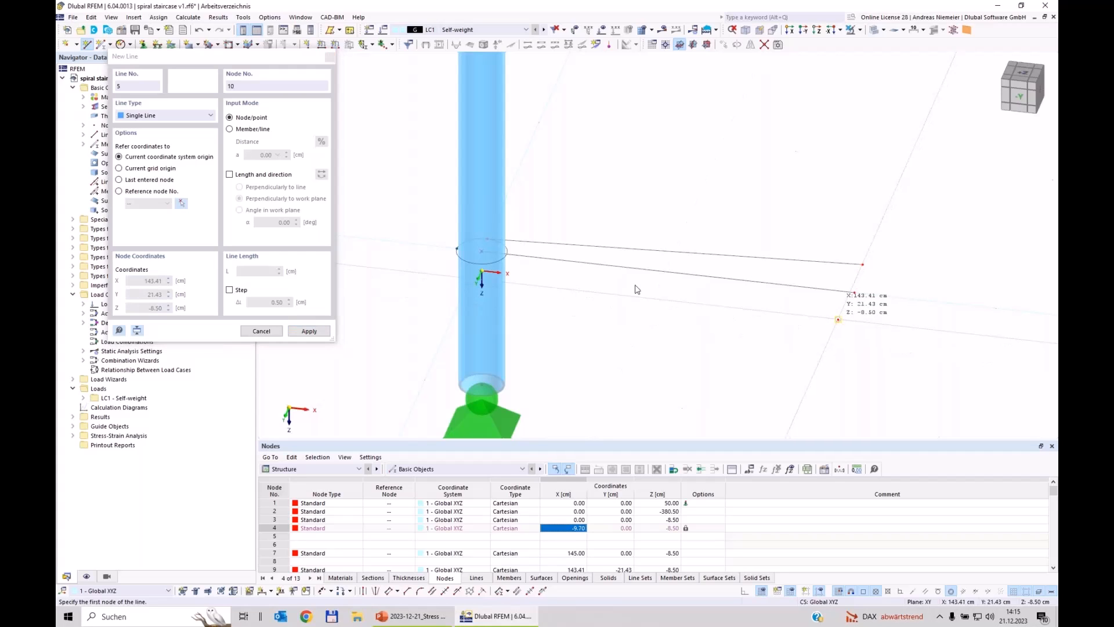
pyautogui.click(838, 320)
pyautogui.scroll(2, 469, 259)
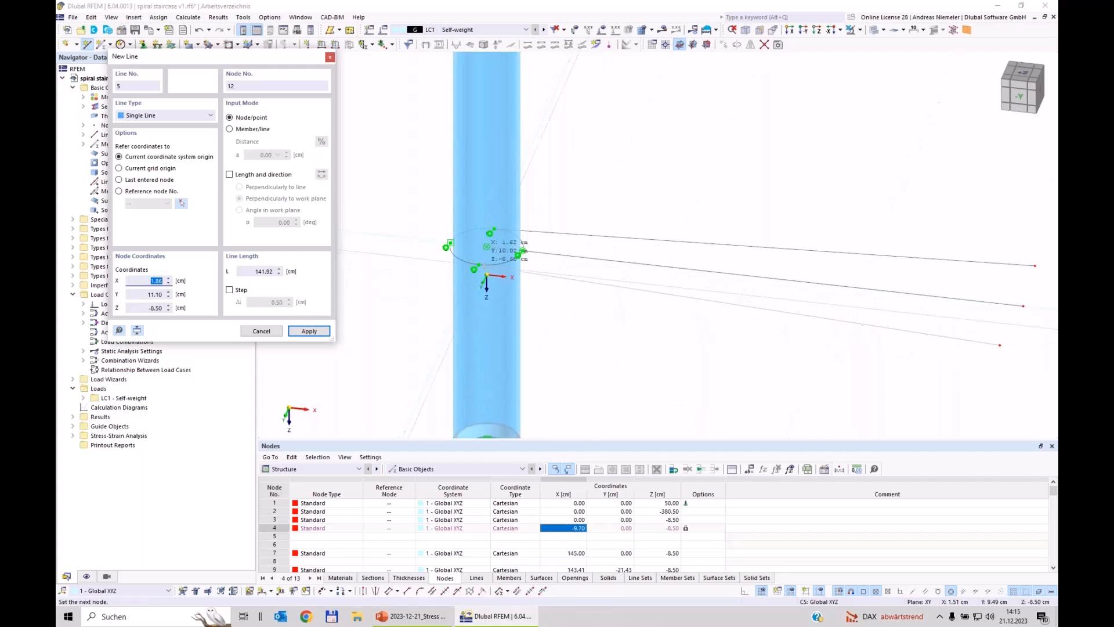
pyautogui.click(487, 248)
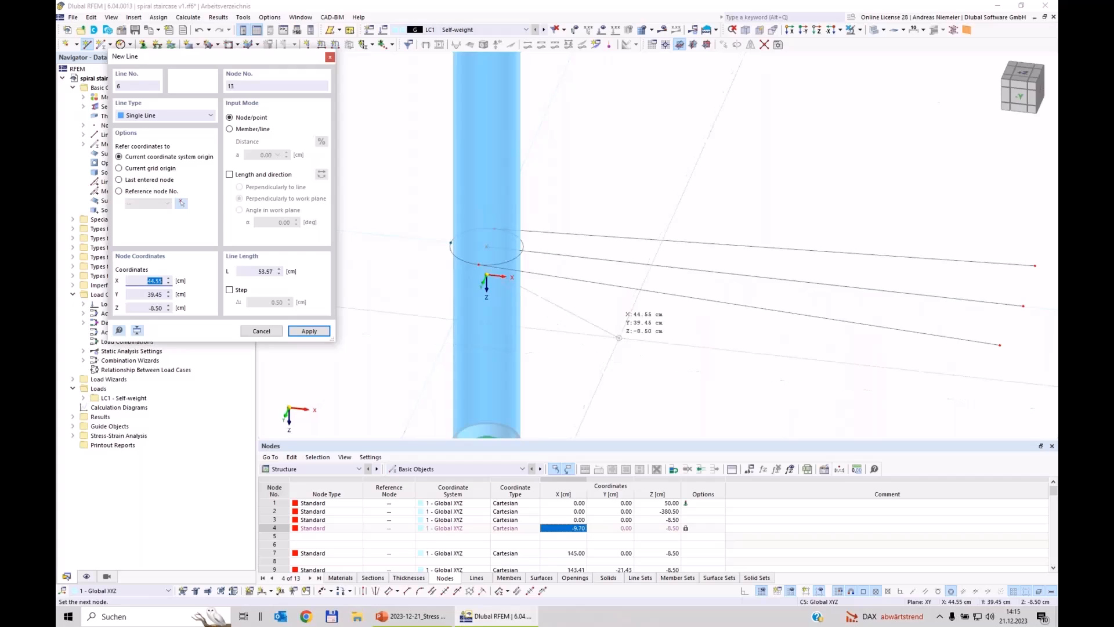
pyautogui.press('Escape')
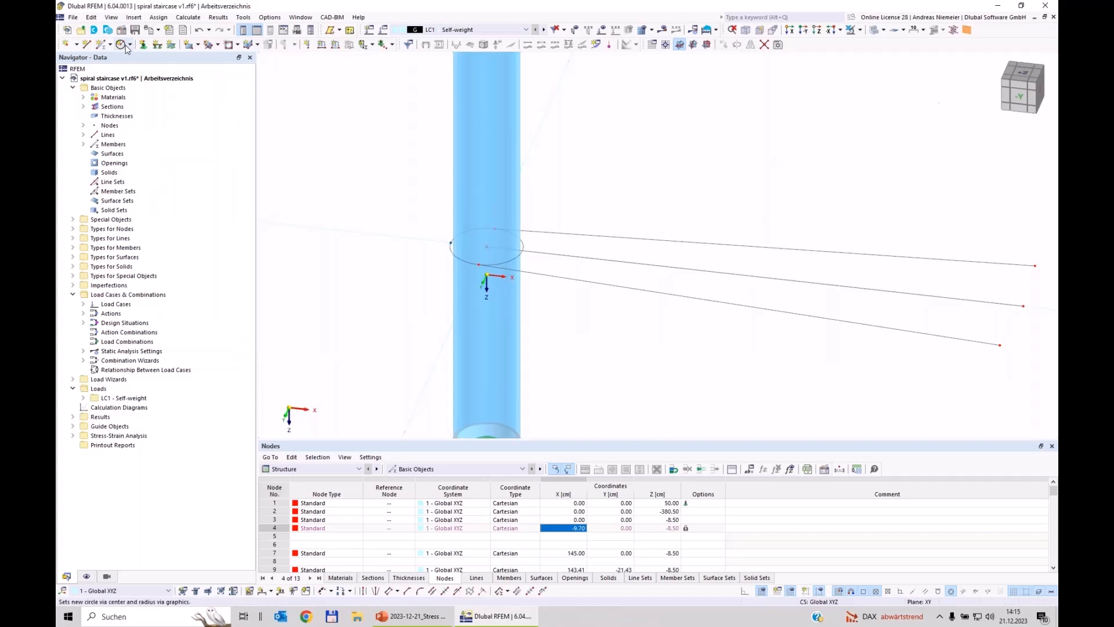
# Draw an arc via three nodes through the outer end nodes of the step's three lines
pyautogui.click(131, 45)
pyautogui.click(145, 73)
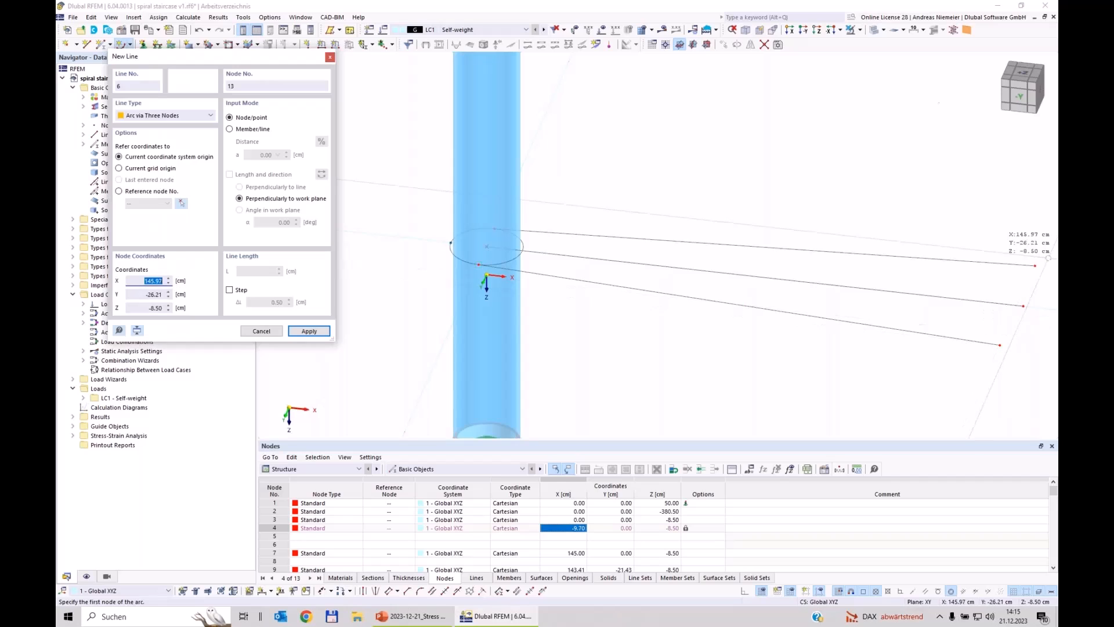
pyautogui.click(1023, 306)
pyautogui.click(1000, 344)
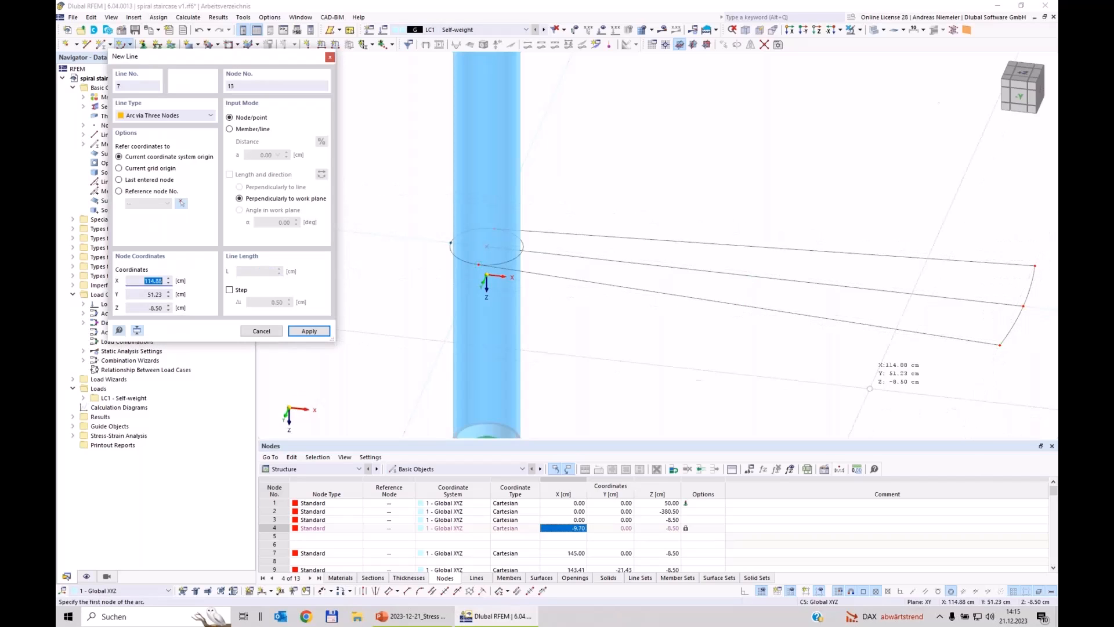
pyautogui.press('Escape')
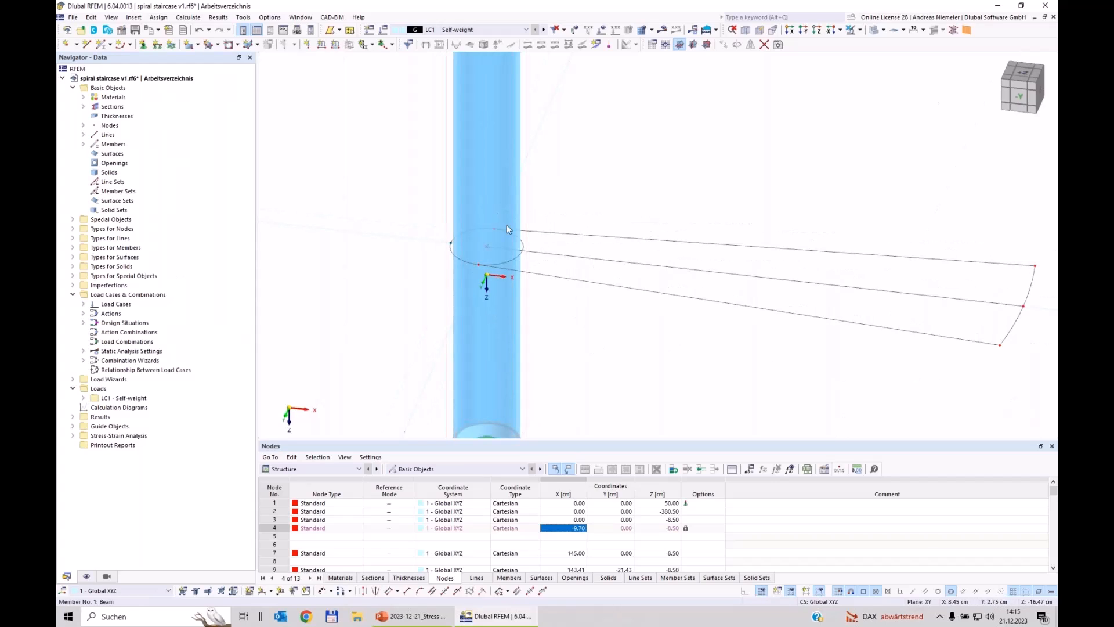
# Check the step picture on the PowerPoint content slide, return to RFEM and display the column as its axis line
pyautogui.hotkey('alt', 'Tab')
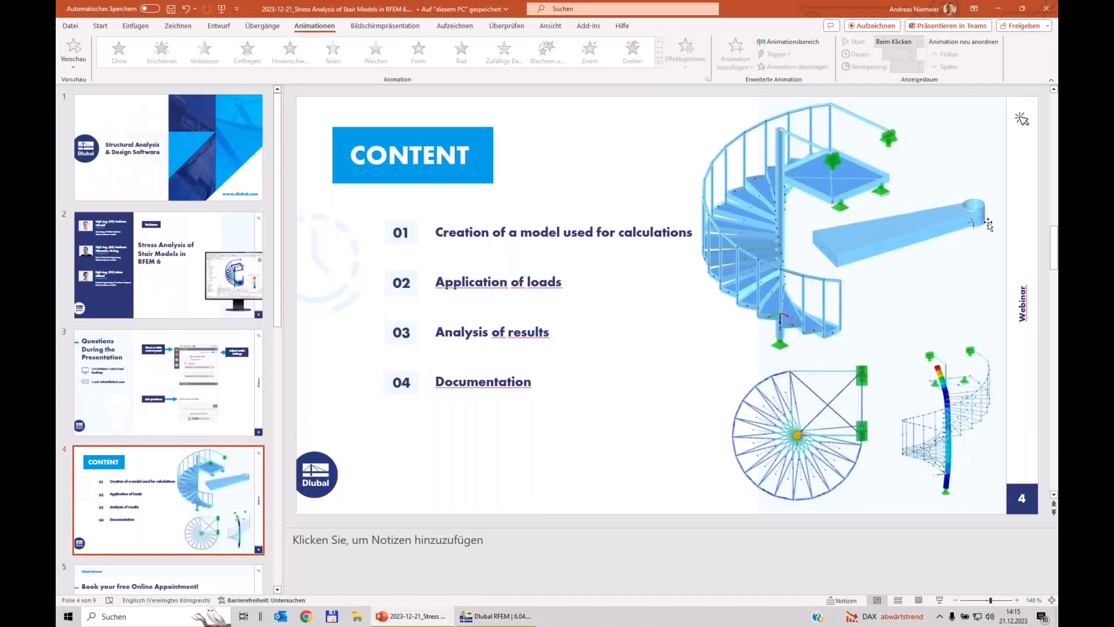
pyautogui.click(496, 616)
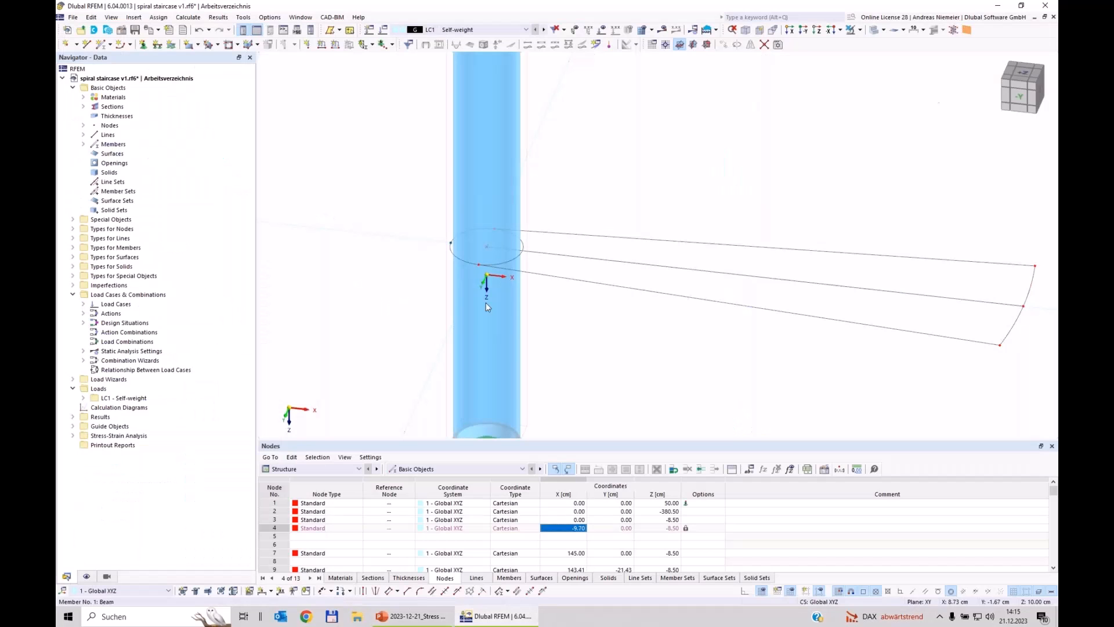
pyautogui.click(875, 30)
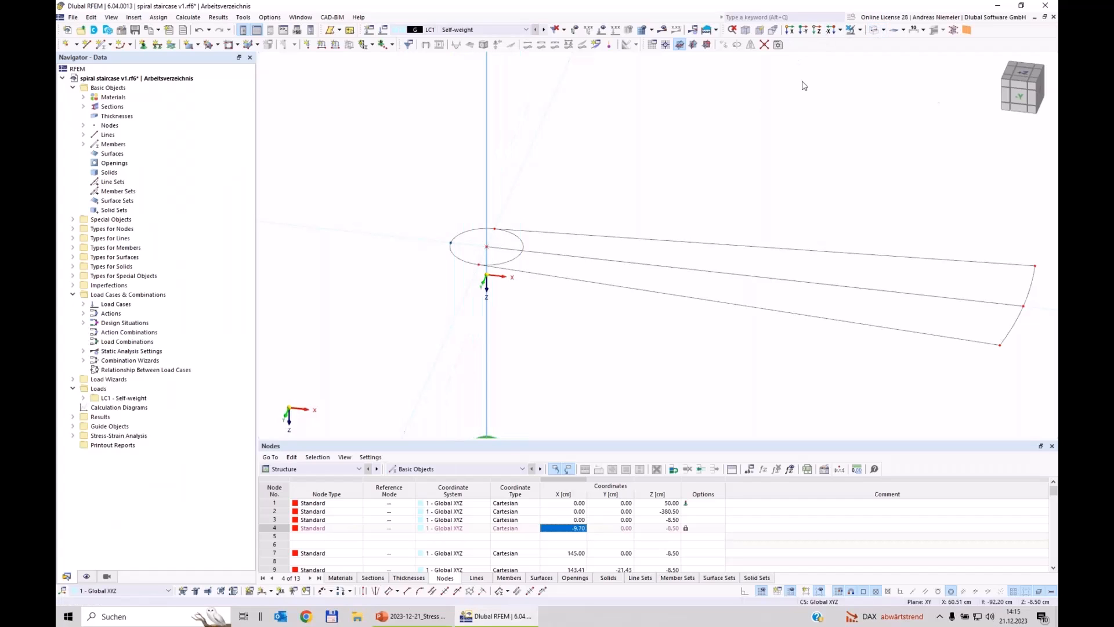
pyautogui.scroll(4, 510, 258)
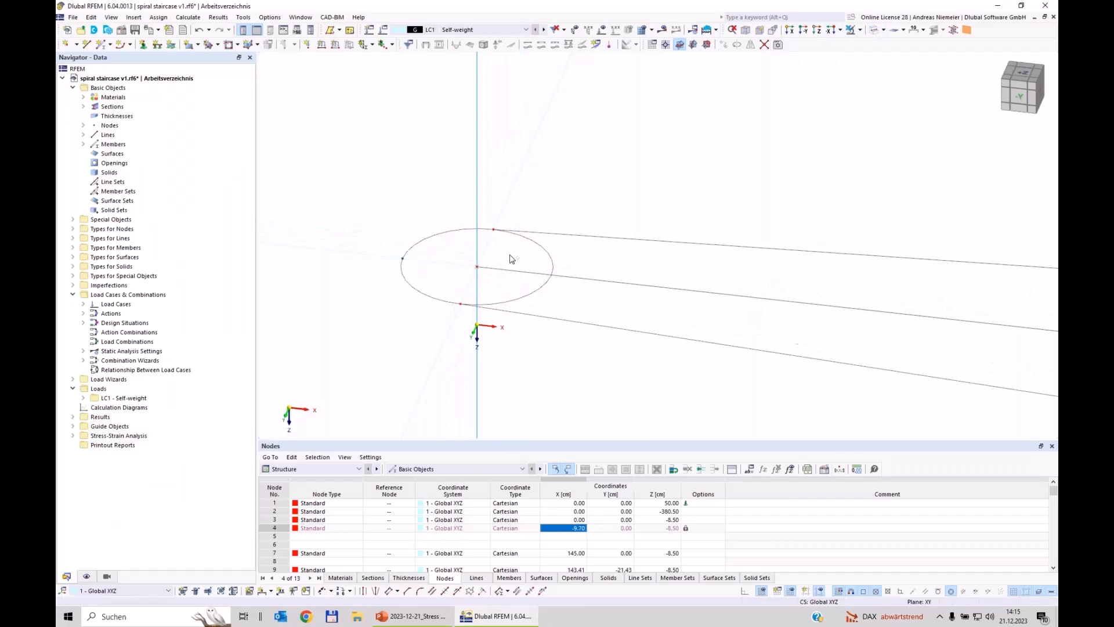
# Divide the circle at the ends of the two edge lines and delete the half facing away from the step
pyautogui.moveTo(509, 256); pyautogui.dragTo(488, 218)
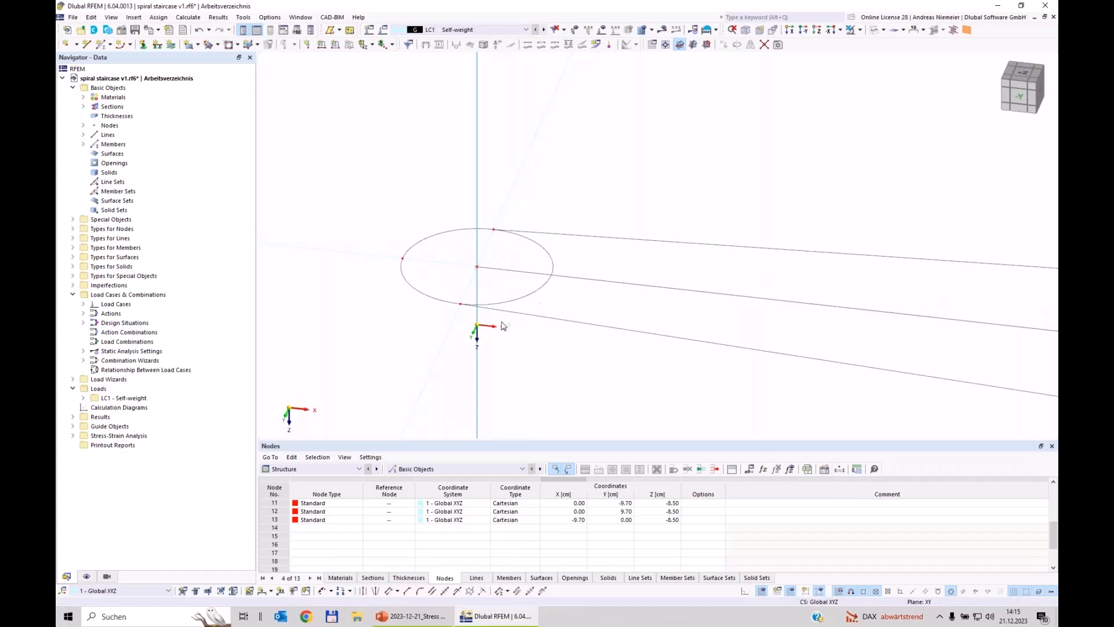
pyautogui.moveTo(414, 318); pyautogui.dragTo(362, 223)
pyautogui.press('Delete')
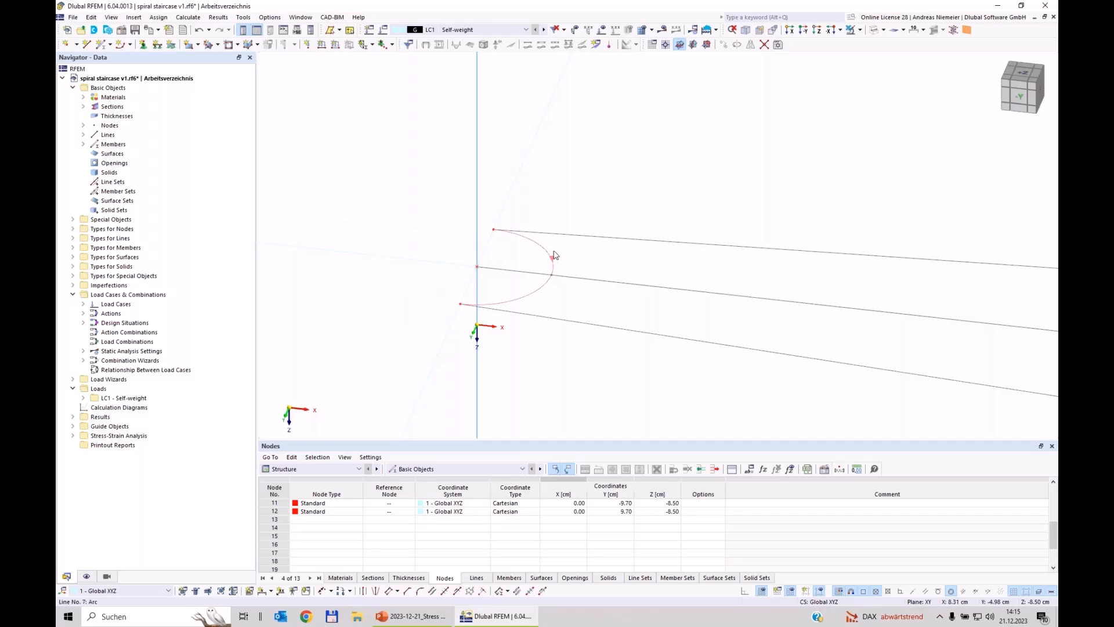
# Divide the step's middle line with two intermediate nodes and delete its inner and outer segments
pyautogui.scroll(-2, 470, 268)
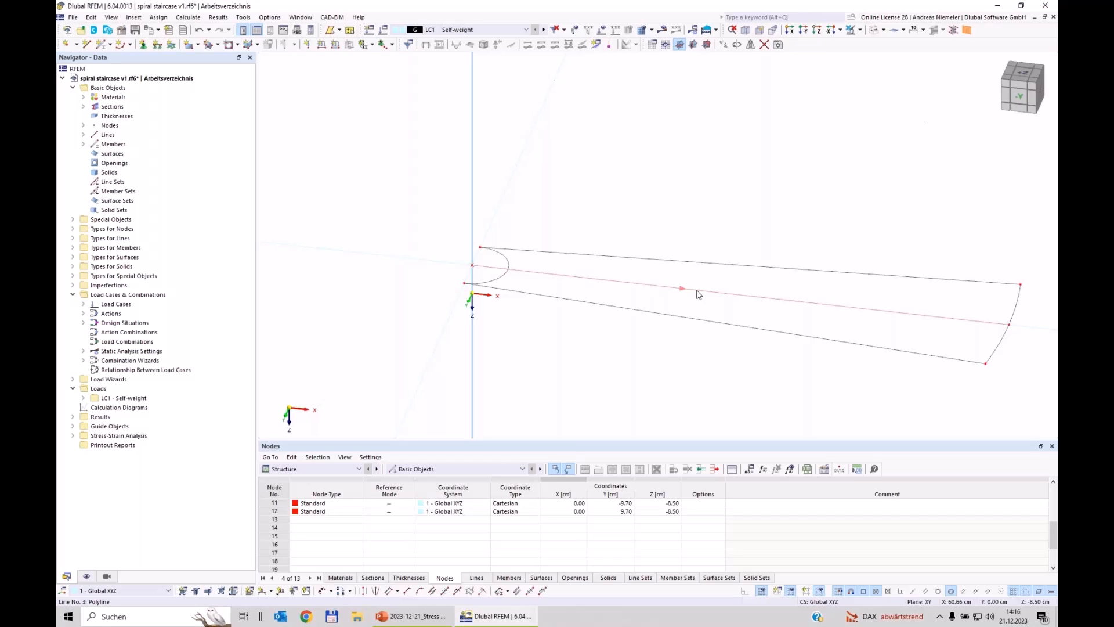
pyautogui.rightClick(753, 298)
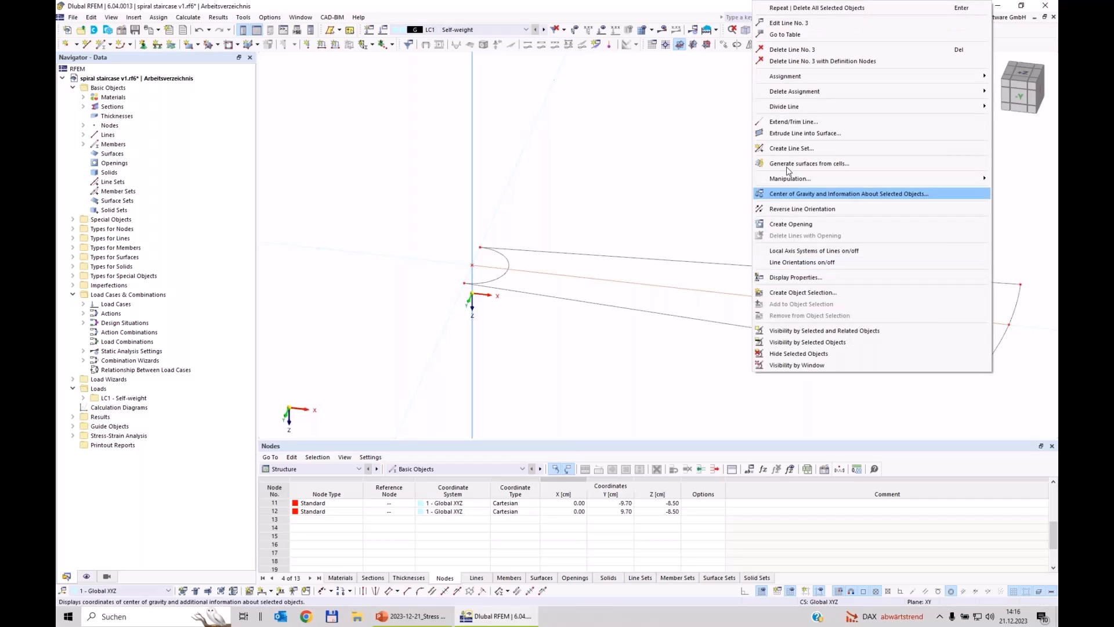
pyautogui.moveTo(782, 104)
pyautogui.click(699, 118)
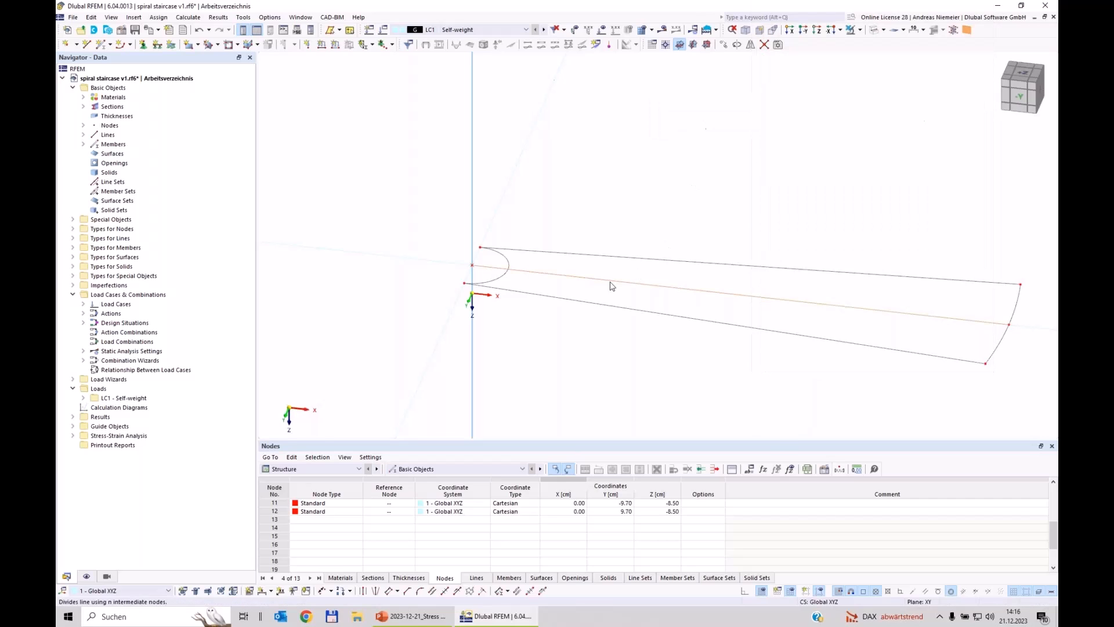
pyautogui.click(651, 470)
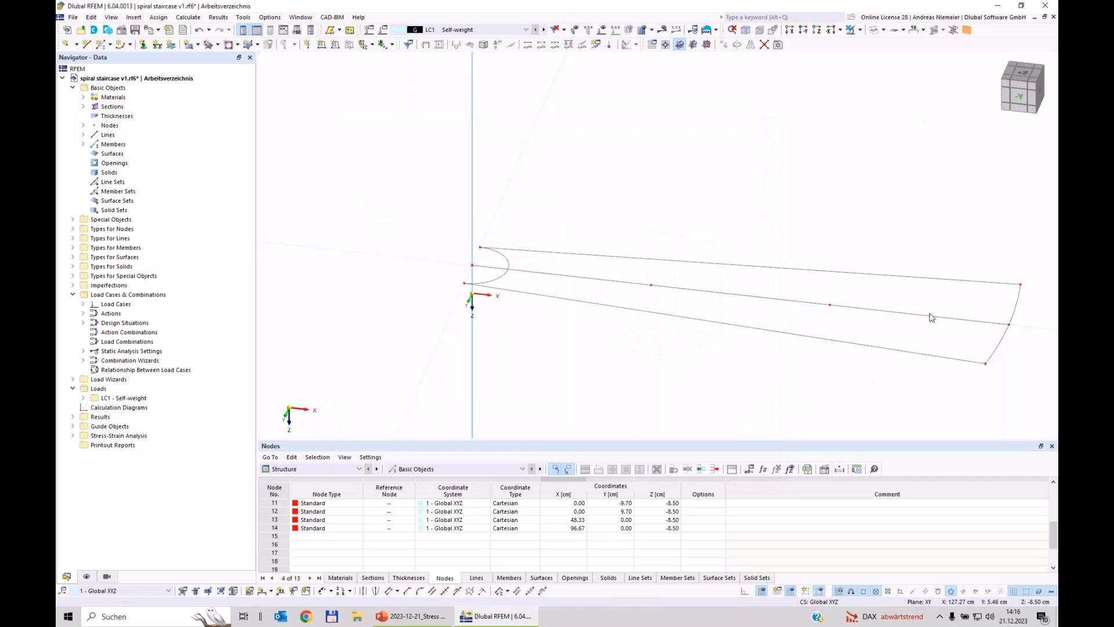
pyautogui.moveTo(611, 286); pyautogui.dragTo(589, 273)
pyautogui.press('Delete')
# Edit the step's two edge lines and outer arc together and assign a new member to them
pyautogui.moveTo(660, 373); pyautogui.dragTo(599, 350, button='middle')
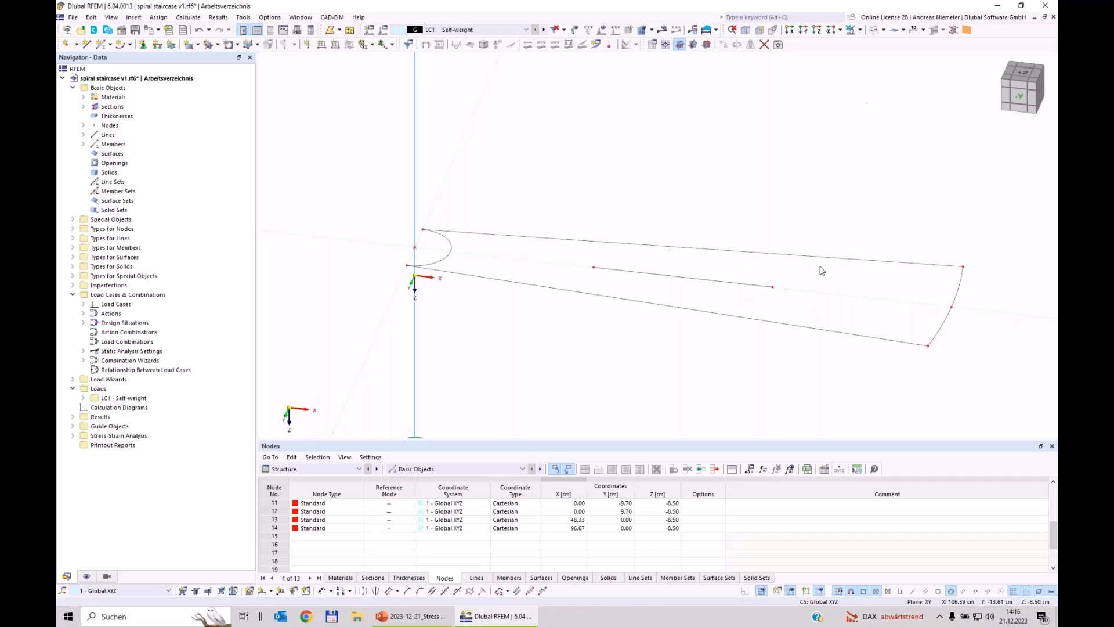
pyautogui.moveTo(999, 380); pyautogui.dragTo(878, 231)
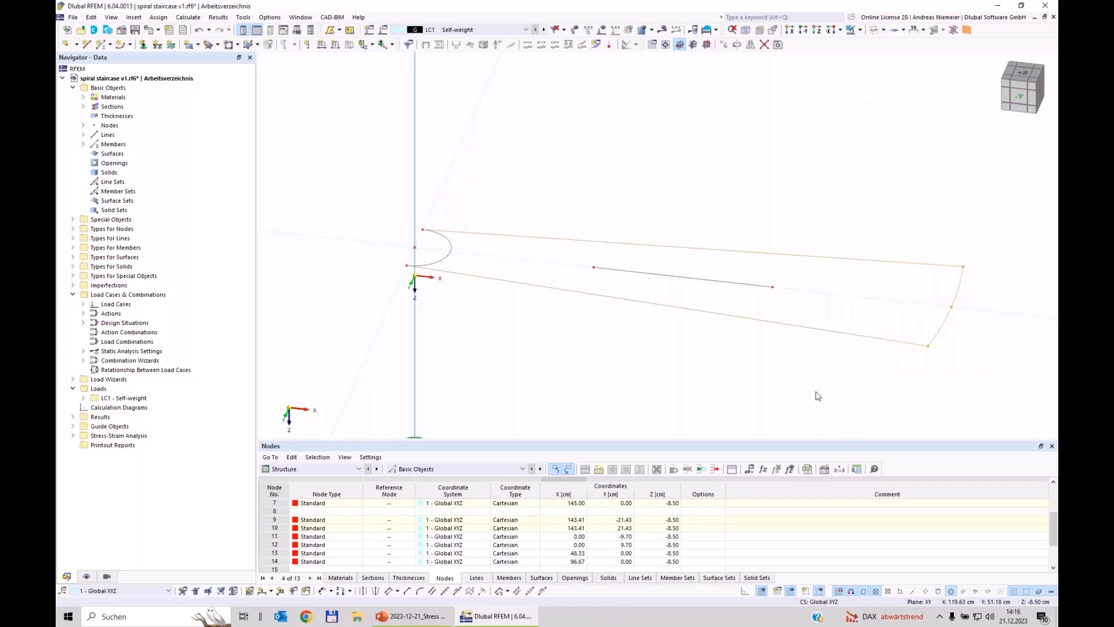
pyautogui.rightClick(832, 336)
pyautogui.moveTo(847, 364)
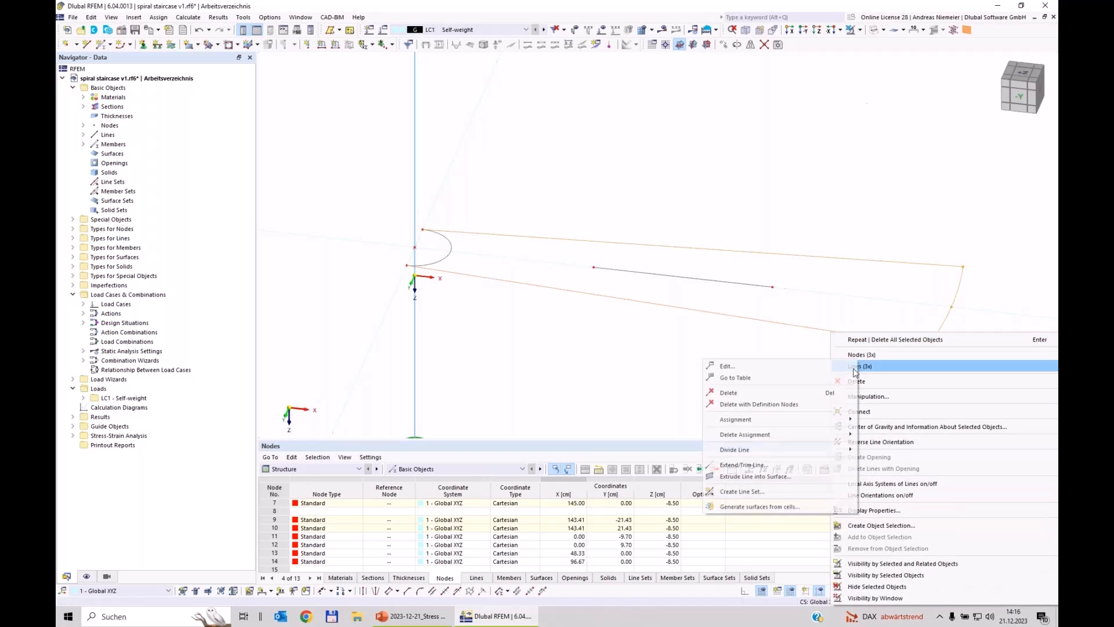
pyautogui.click(792, 372)
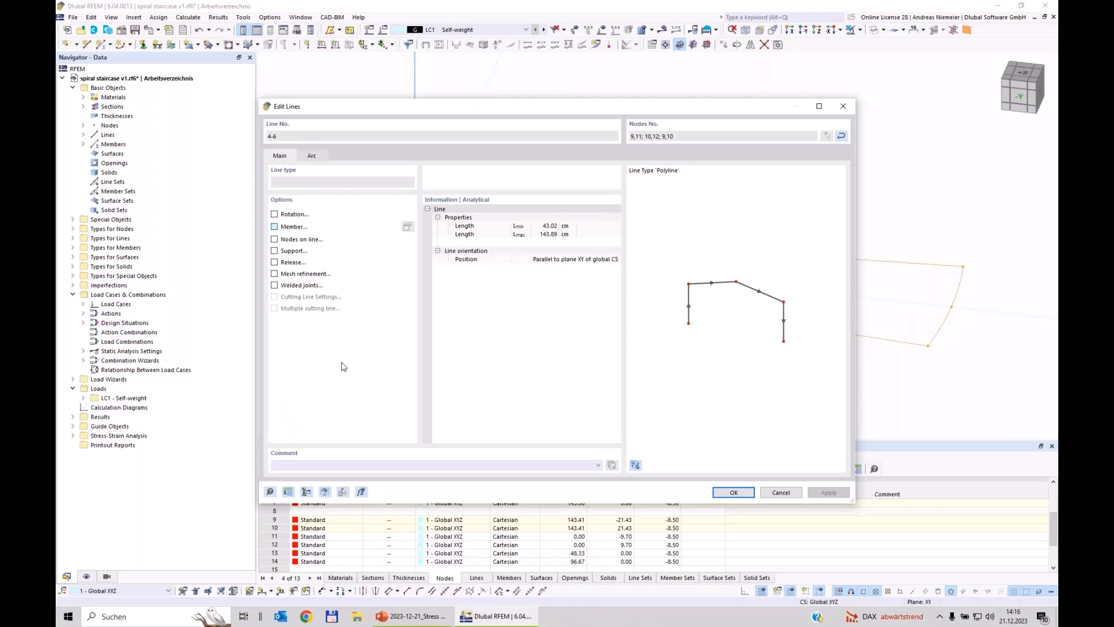
pyautogui.click(296, 138)
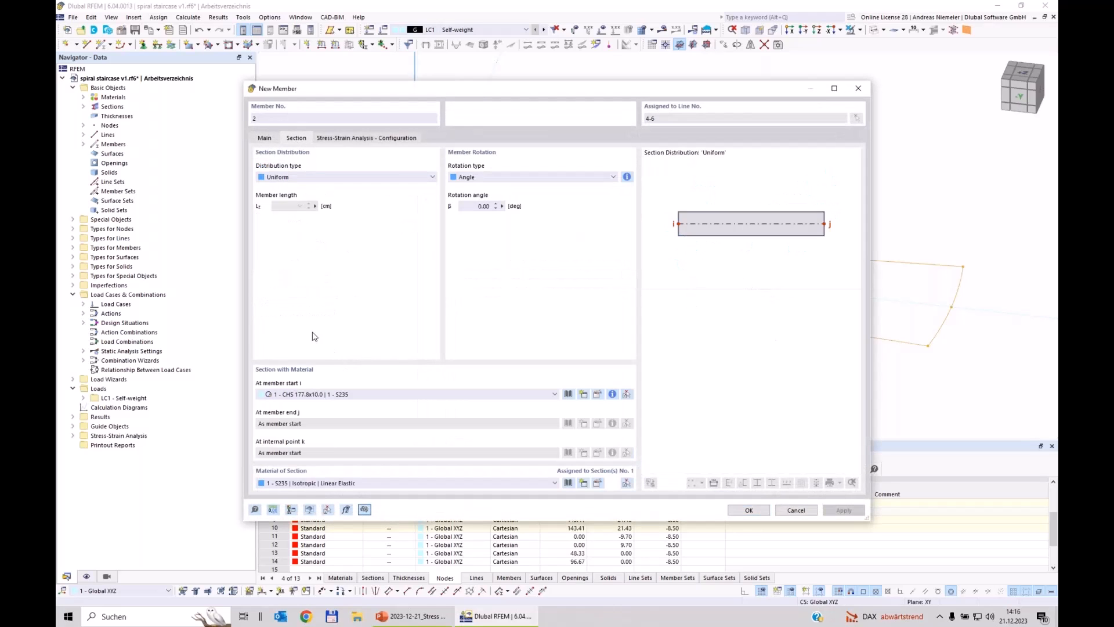
# Select the flat steel section FL 120x5x4.71 of EN 10058:2003 from ArcelorMittal for the new member
pyautogui.click(568, 394)
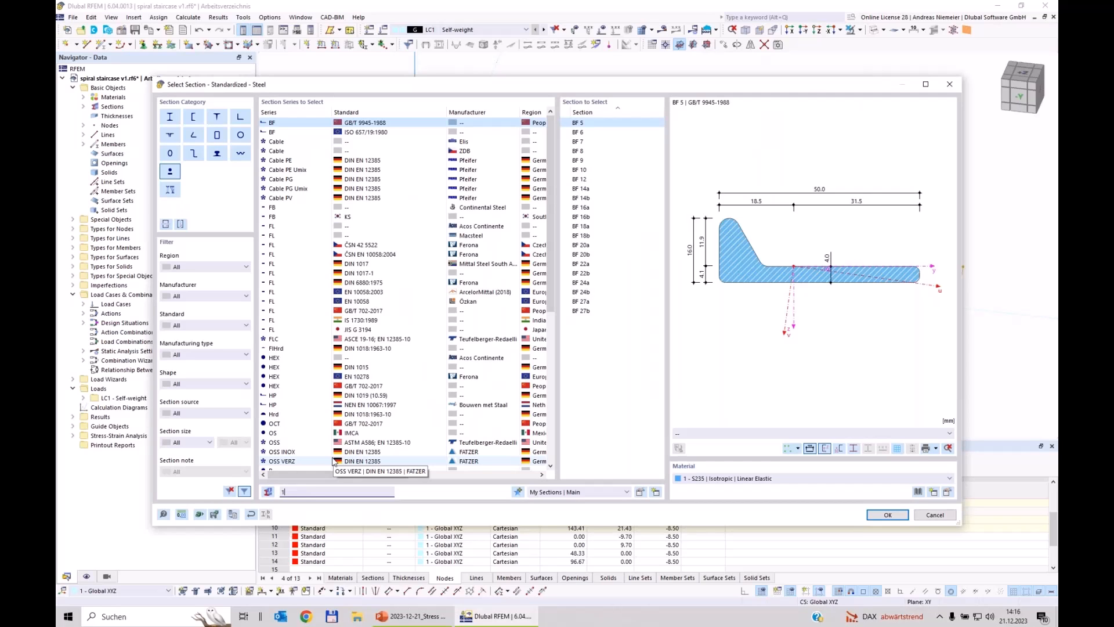
pyautogui.write('20')
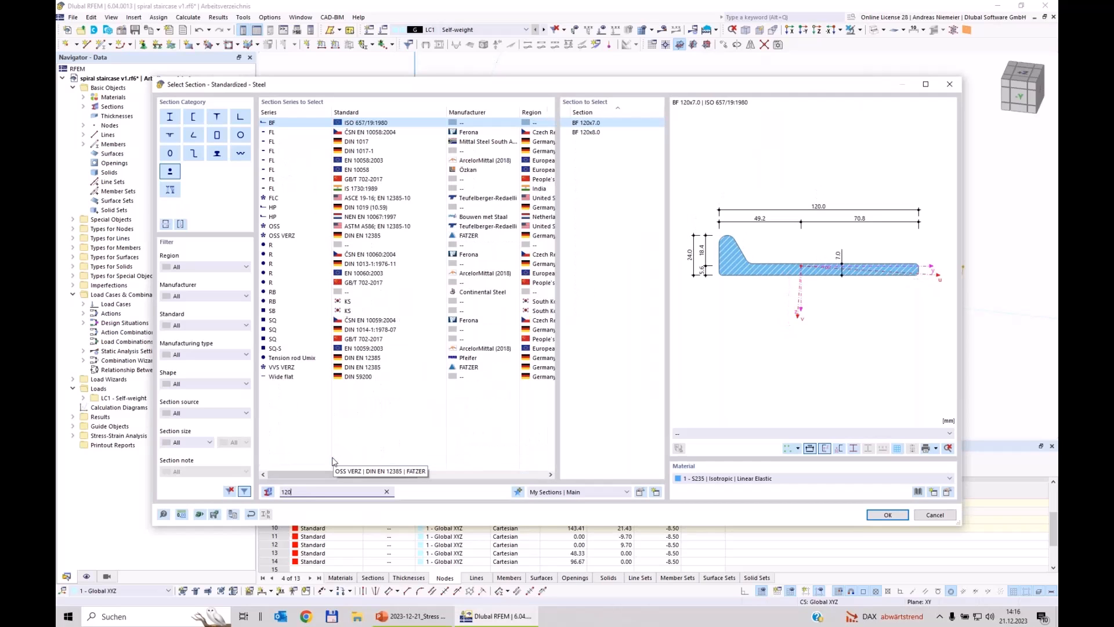
pyautogui.write('x5')
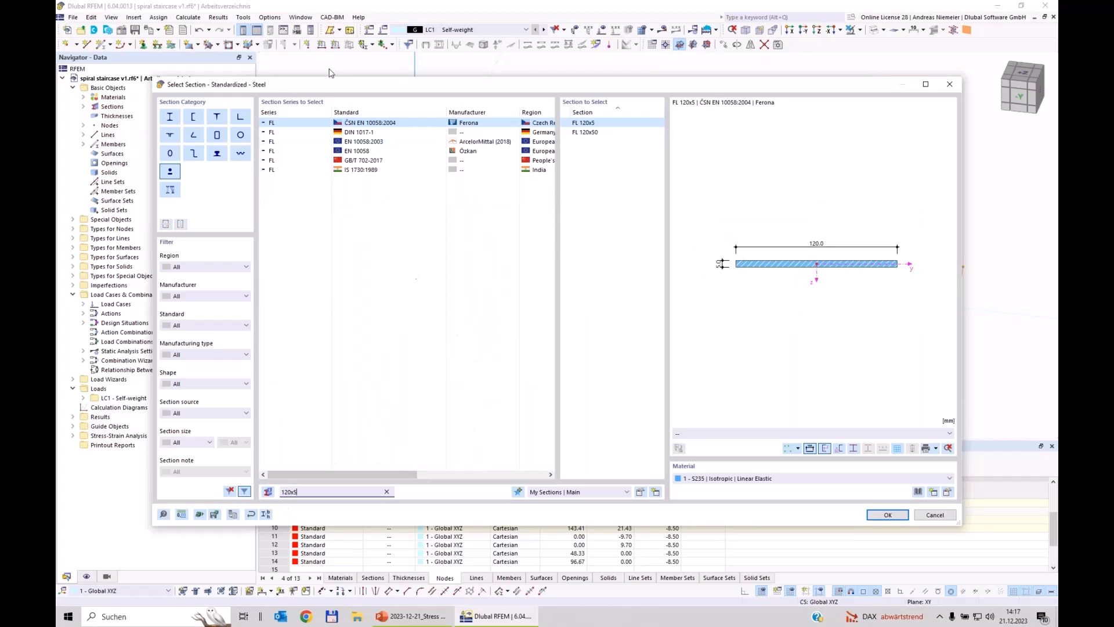
pyautogui.click(381, 143)
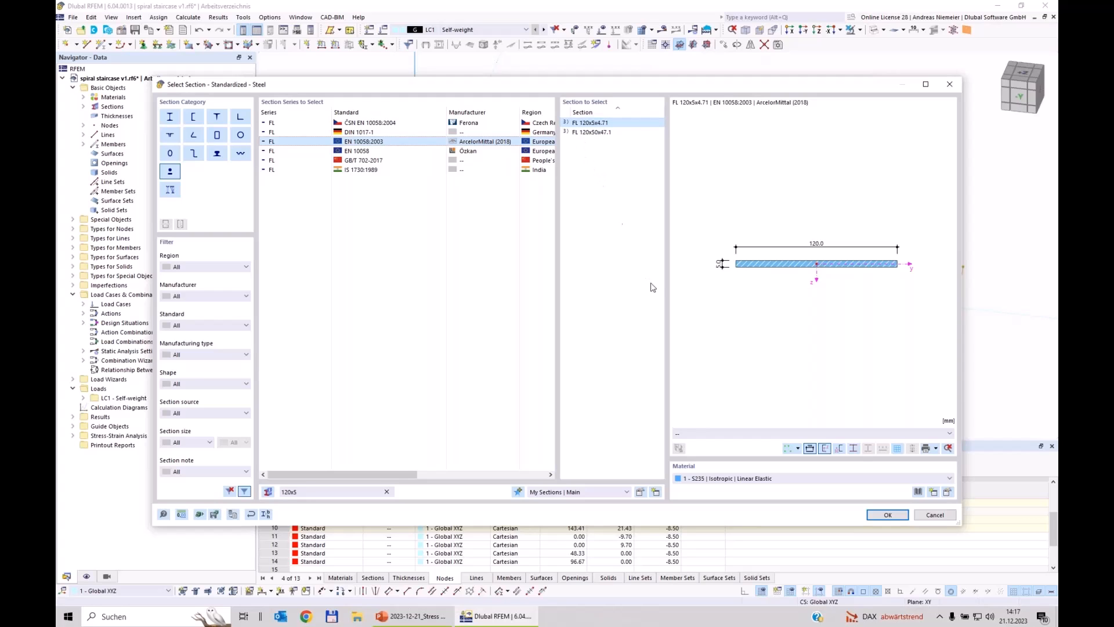
pyautogui.click(884, 515)
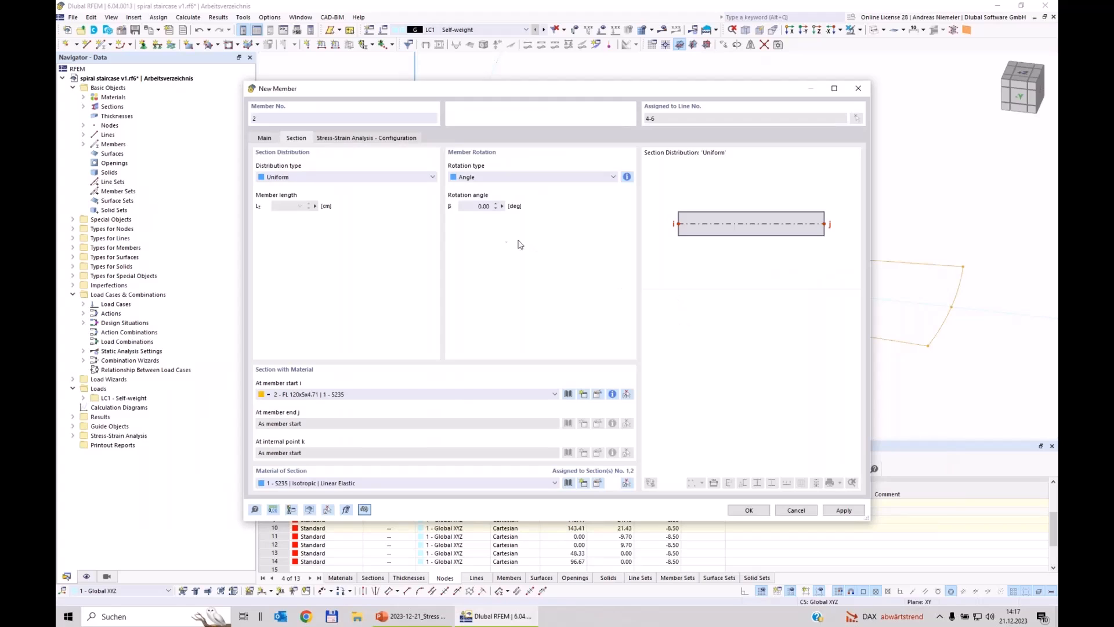
# Rotate the flat section upright, create the members on the three lines and check them in the solid display
pyautogui.click(483, 208)
pyautogui.click(747, 510)
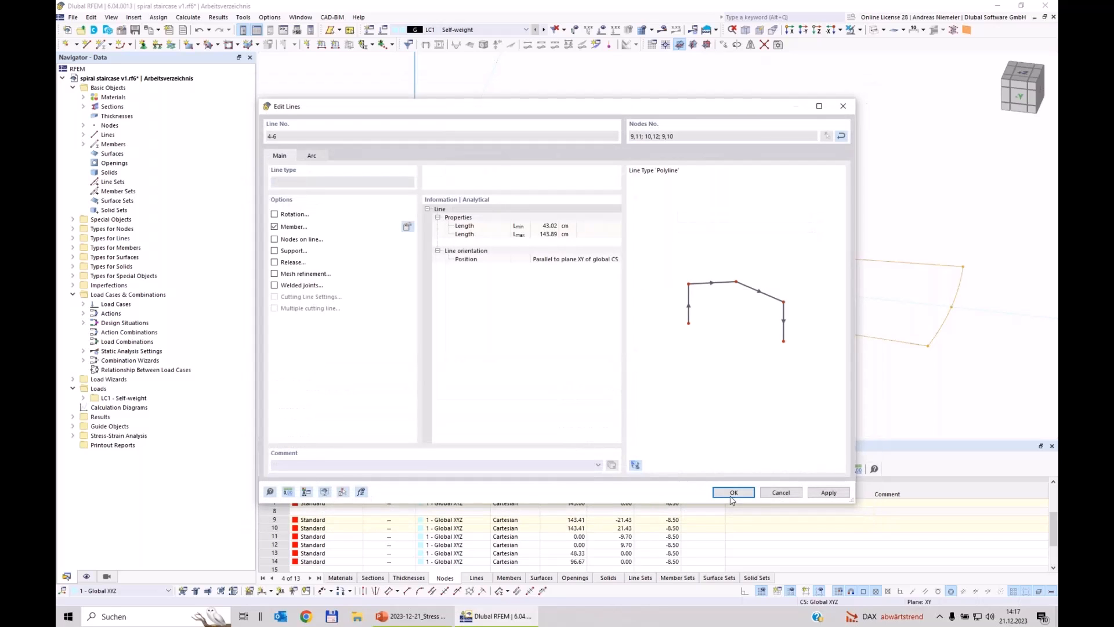
pyautogui.click(732, 492)
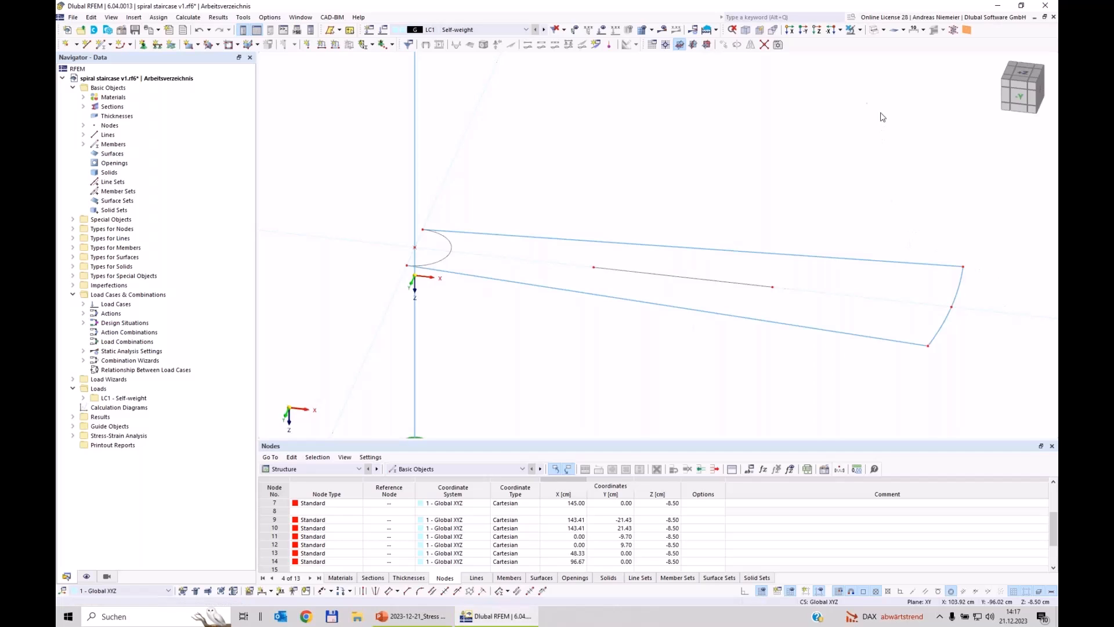
pyautogui.click(874, 30)
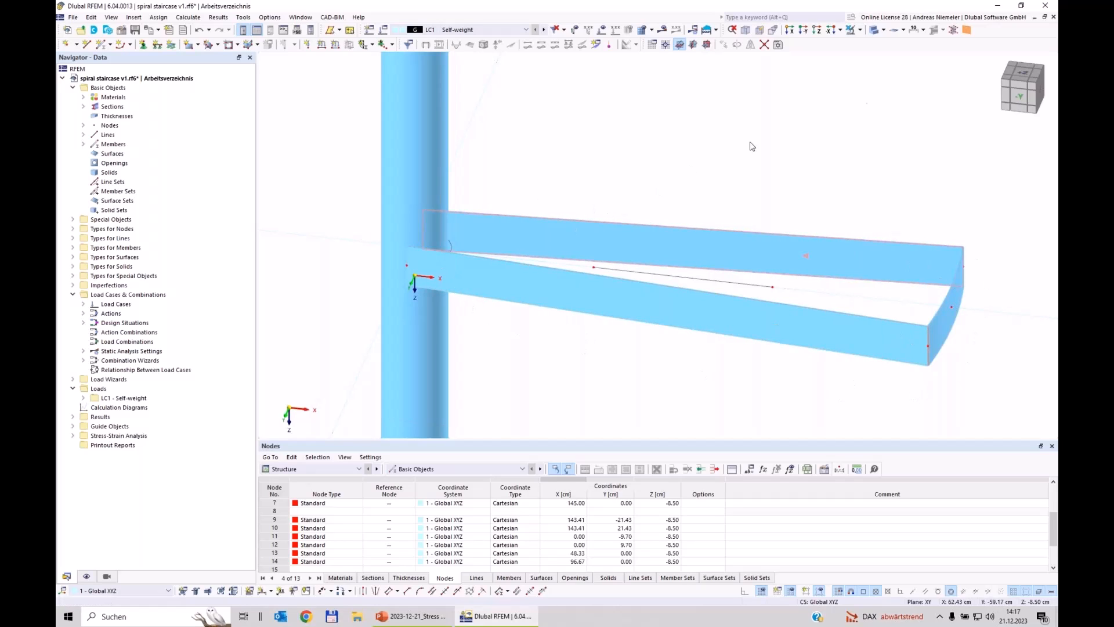
pyautogui.click(874, 32)
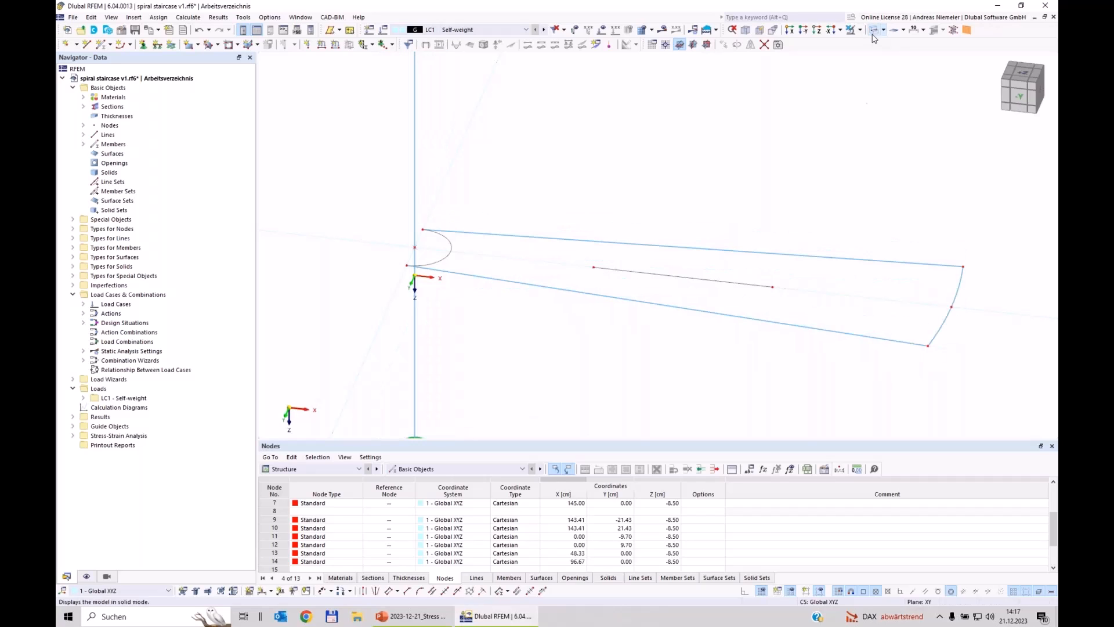
# Connect both end nodes of the inner arc to the column's centre node with single members of type Rigid
pyautogui.moveTo(732, 177); pyautogui.dragTo(725, 192, button='middle')
pyautogui.scroll(3, 423, 200)
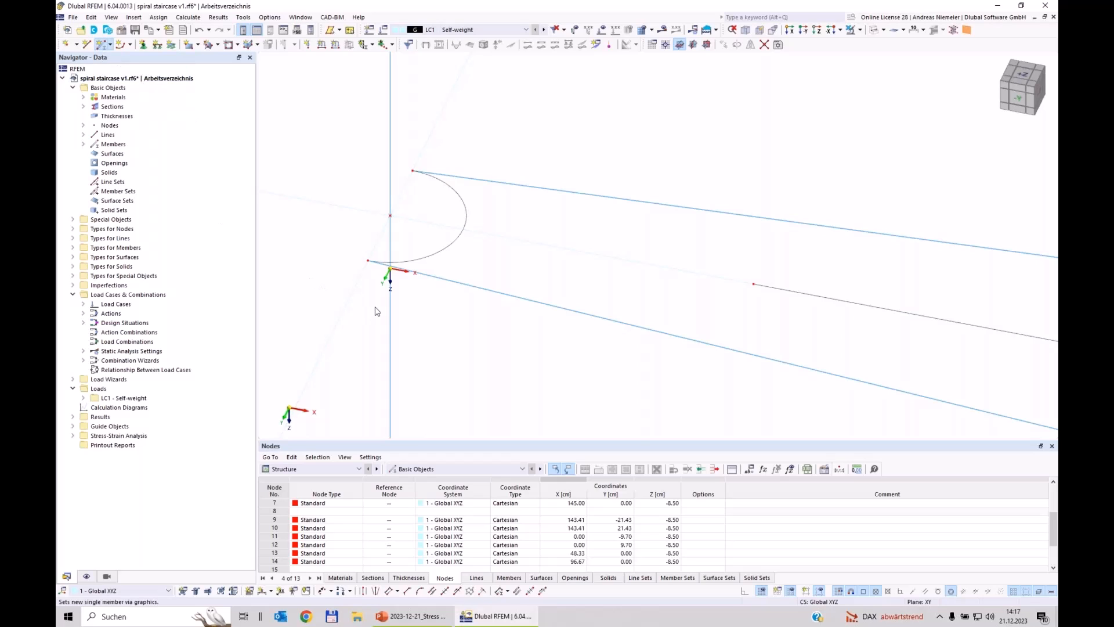
pyautogui.click(318, 169)
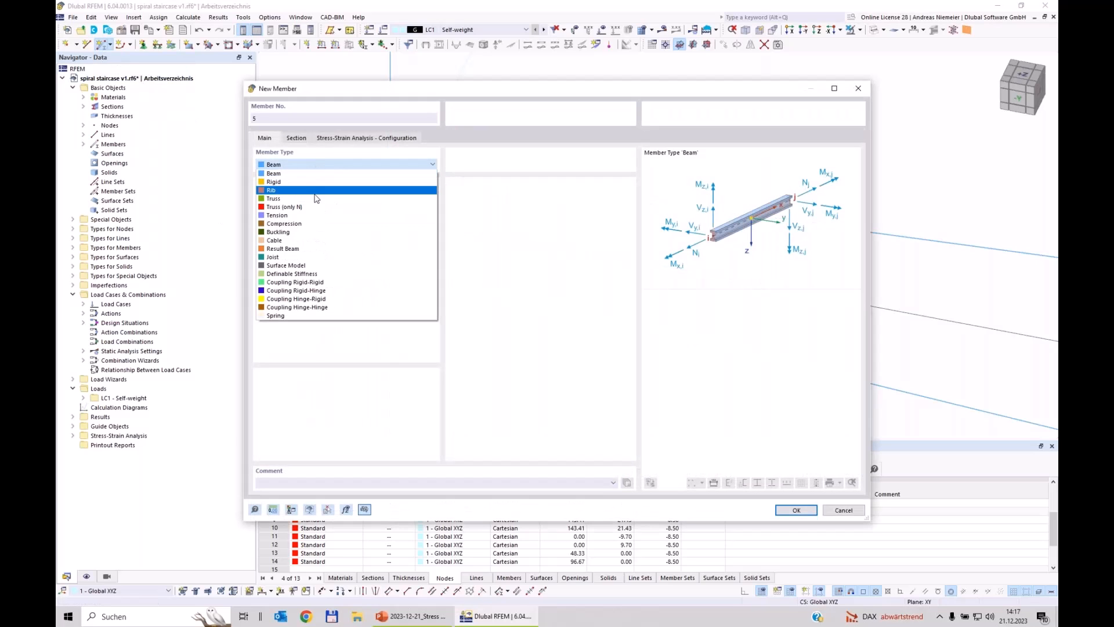
pyautogui.click(311, 184)
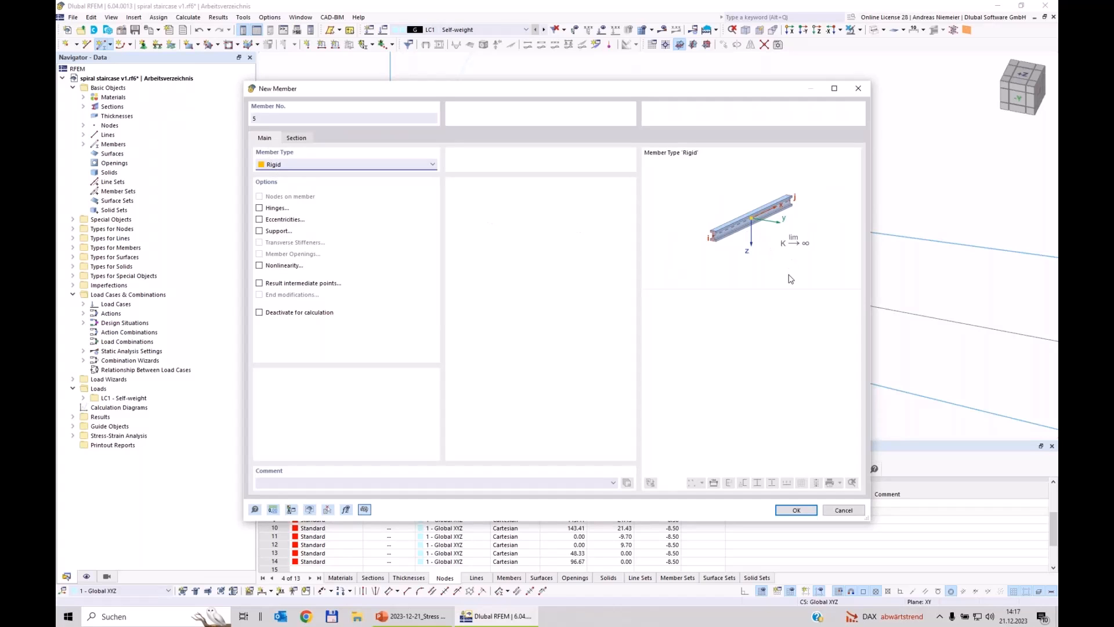
pyautogui.click(793, 508)
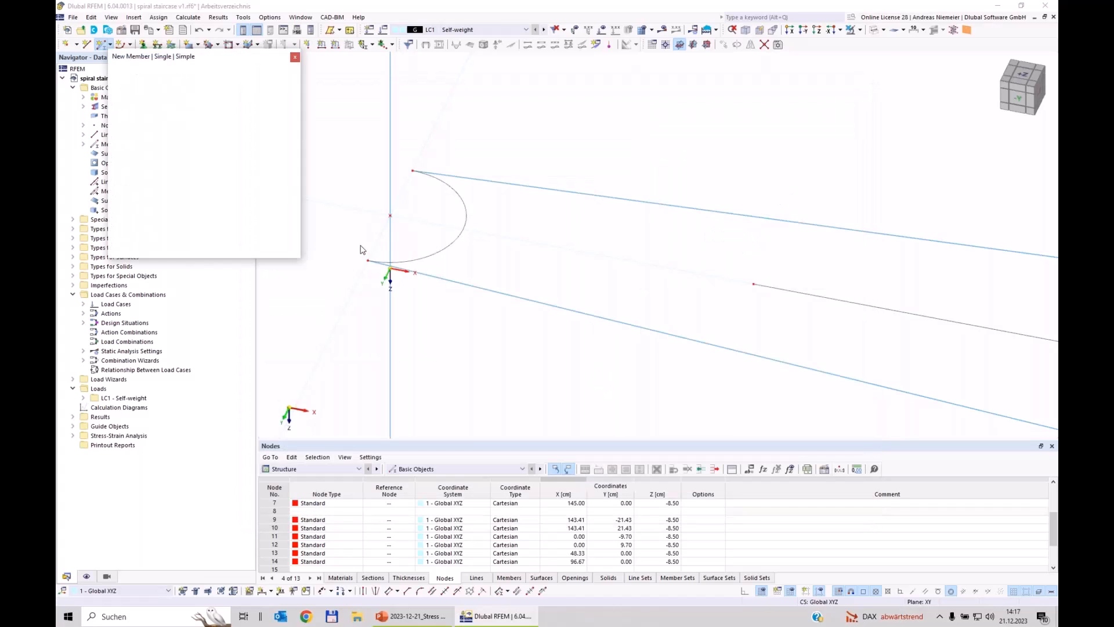
pyautogui.click(368, 260)
pyautogui.click(390, 216)
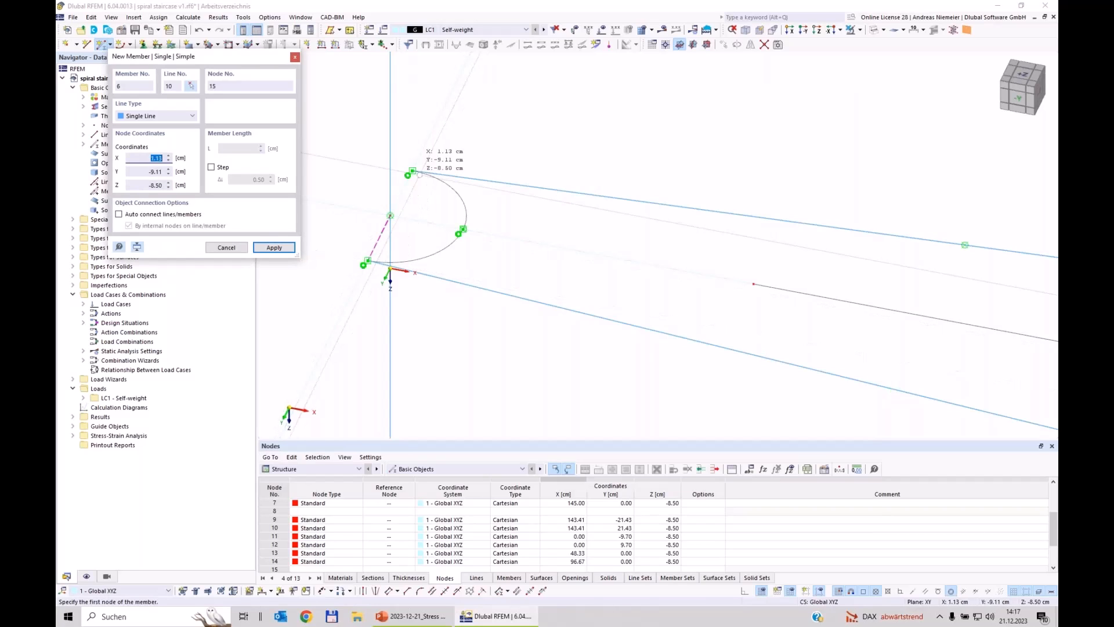
pyautogui.click(397, 220)
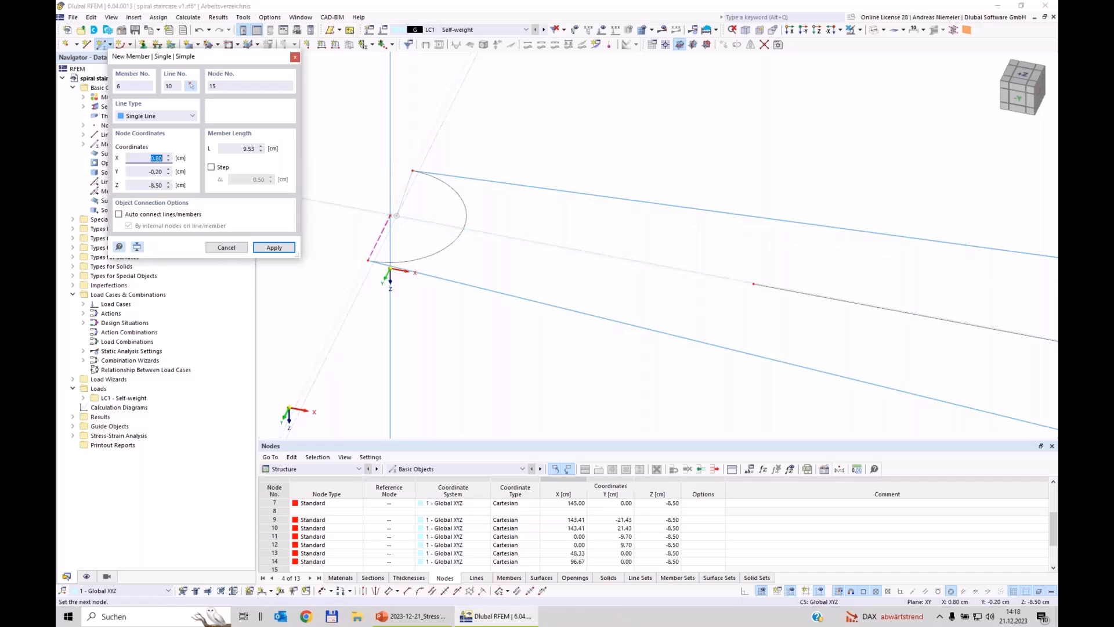
pyautogui.press('Escape')
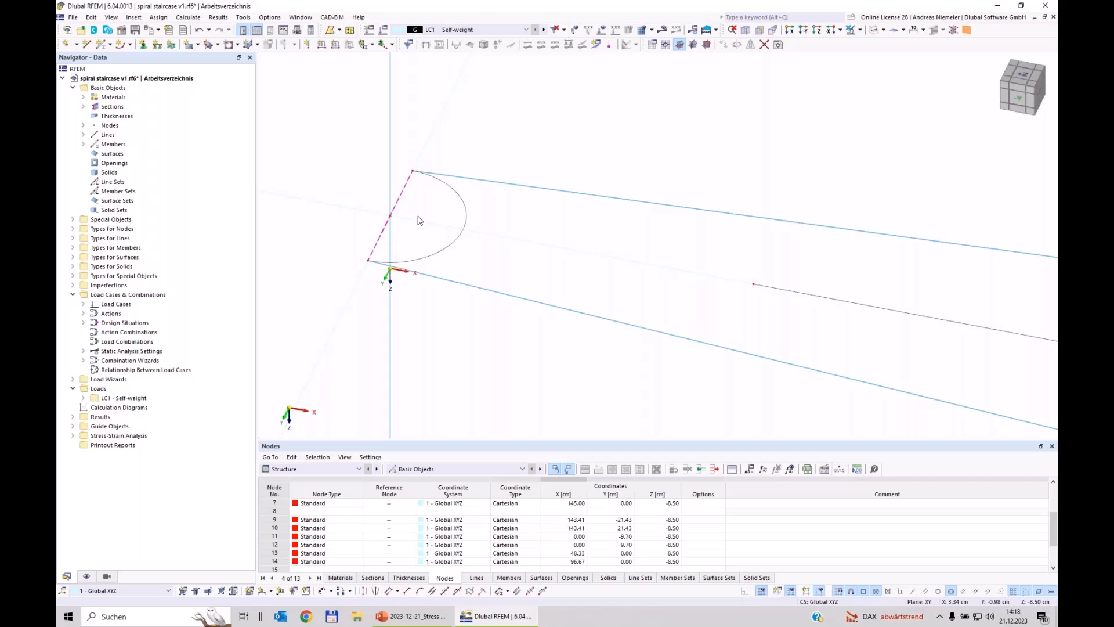
# Inspect the step frame at the column in solid display and return to the line display
pyautogui.scroll(-4, 455, 223)
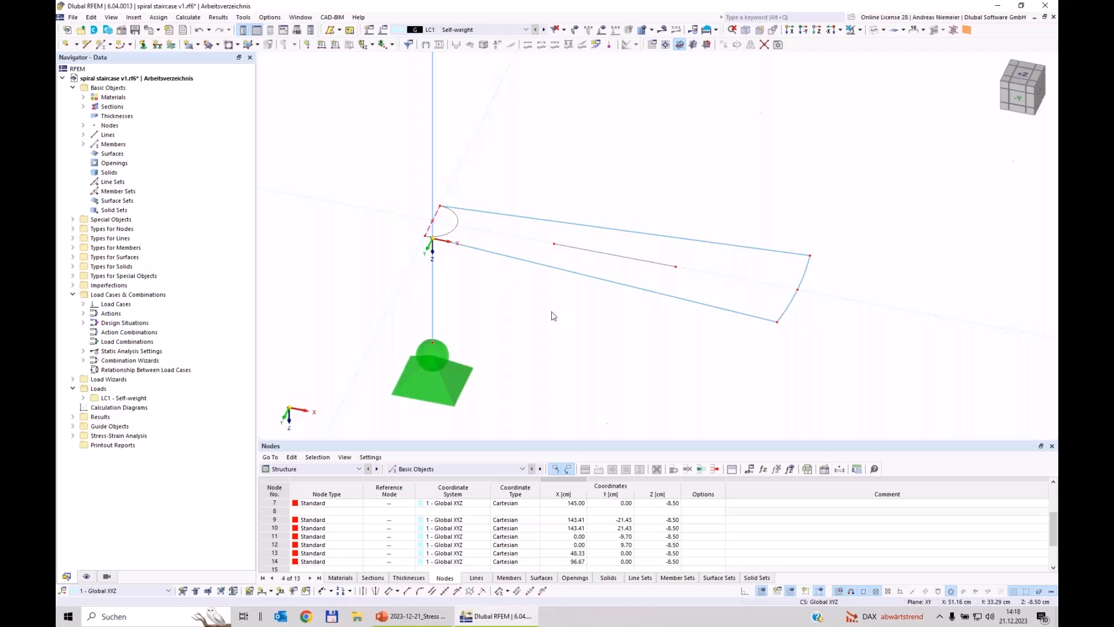
pyautogui.keyDown('ctrl'); pyautogui.moveTo(660, 353); pyautogui.dragTo(650, 360, button='middle'); pyautogui.keyUp('ctrl')
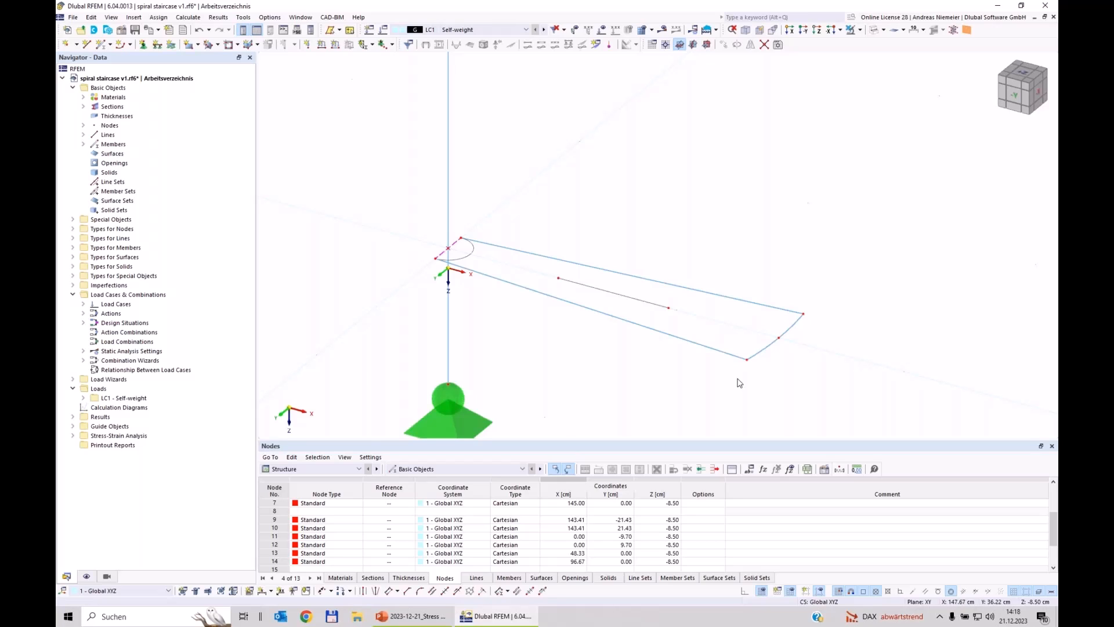
pyautogui.click(873, 29)
pyautogui.keyDown('ctrl'); pyautogui.moveTo(705, 213); pyautogui.dragTo(709, 325, button='middle'); pyautogui.keyUp('ctrl')
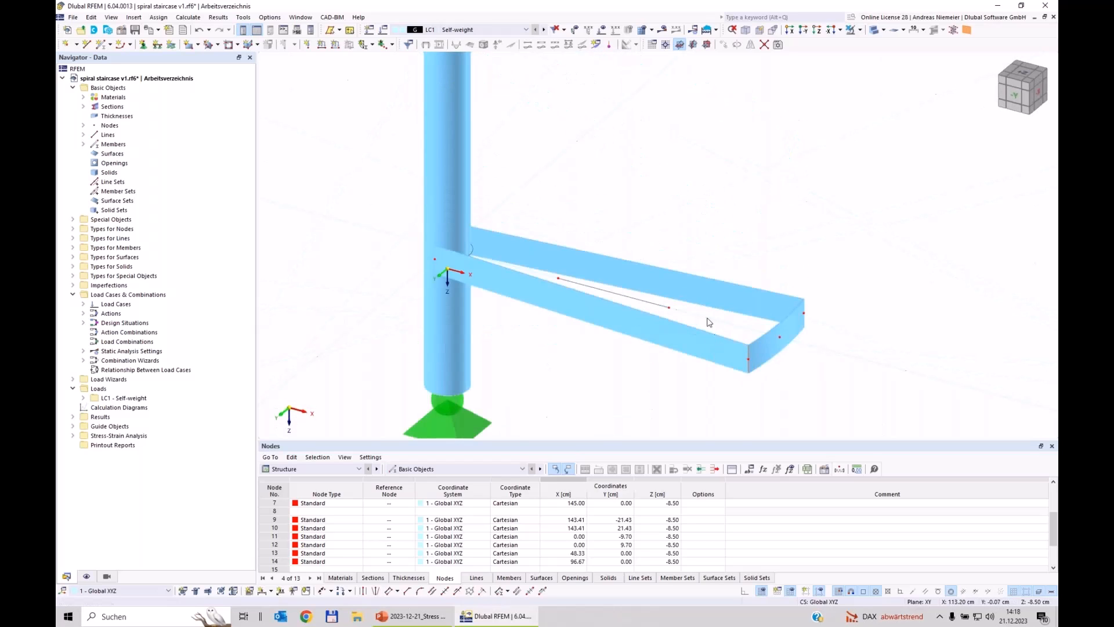
pyautogui.click(874, 29)
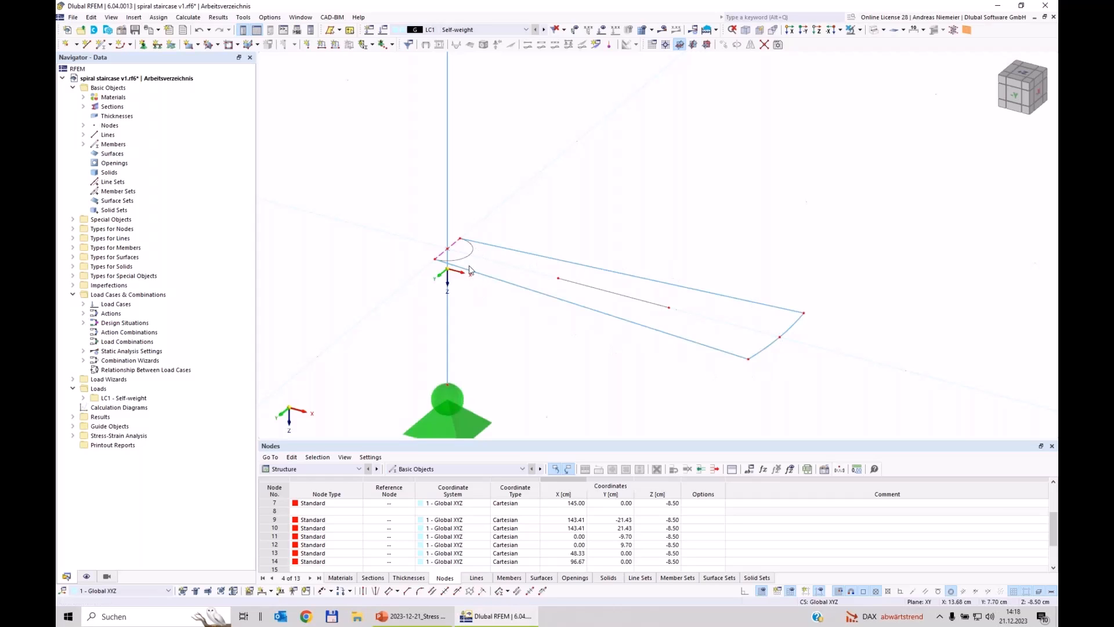
# Create a surface with stiffness type Load Transfer bounded by the step's edge lines, outer arc and inner arc
pyautogui.click(198, 45)
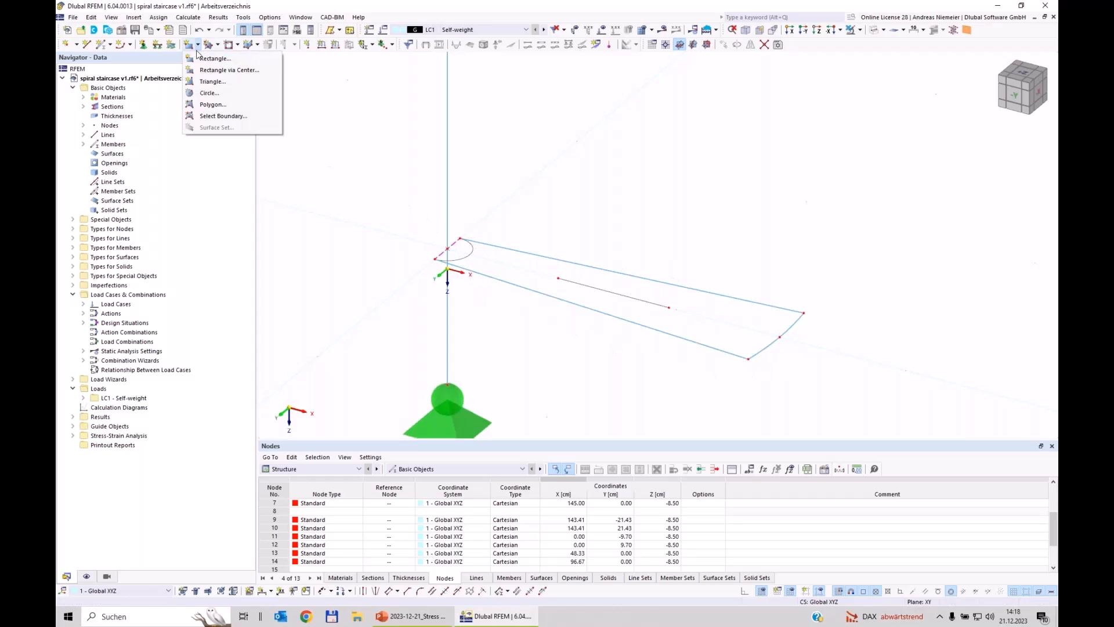
pyautogui.click(222, 116)
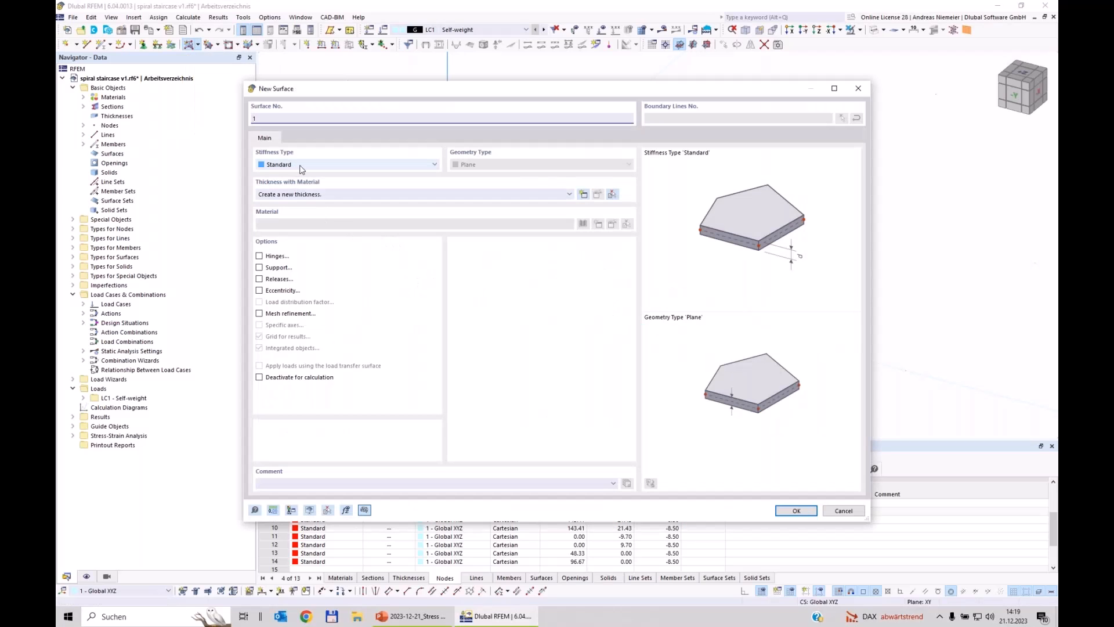
pyautogui.click(302, 166)
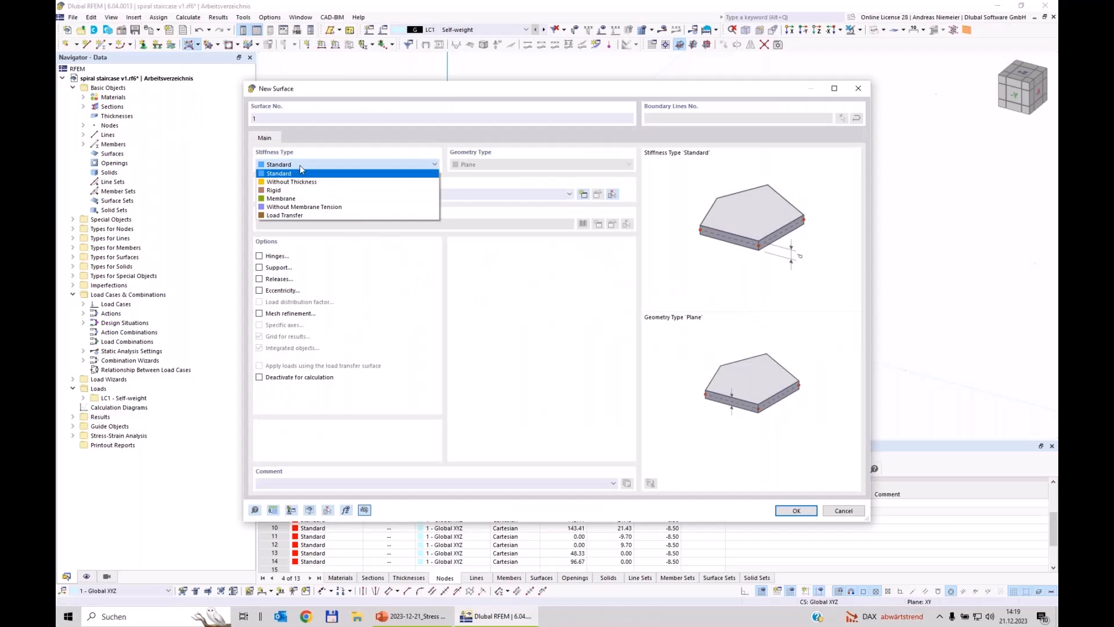
pyautogui.click(280, 216)
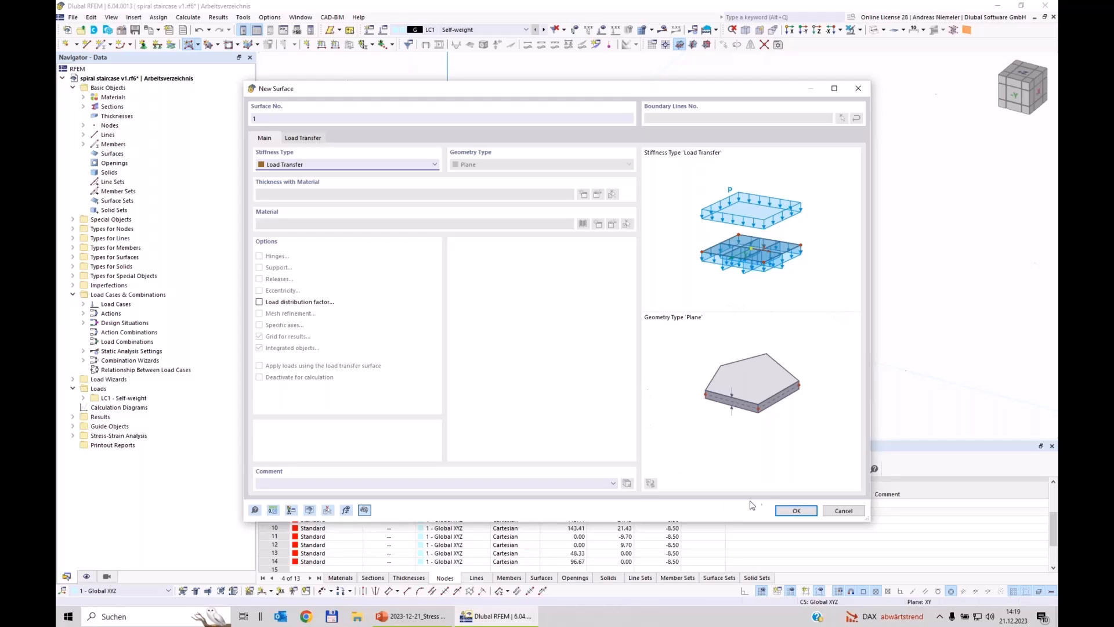
pyautogui.click(796, 510)
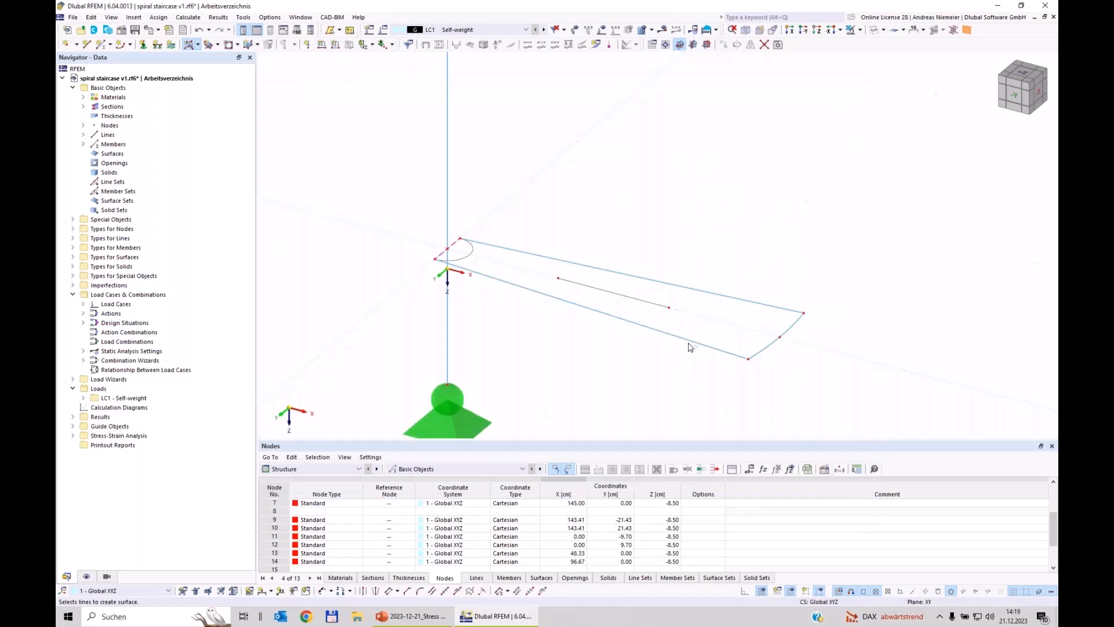
pyautogui.click(490, 252)
pyautogui.press('Escape')
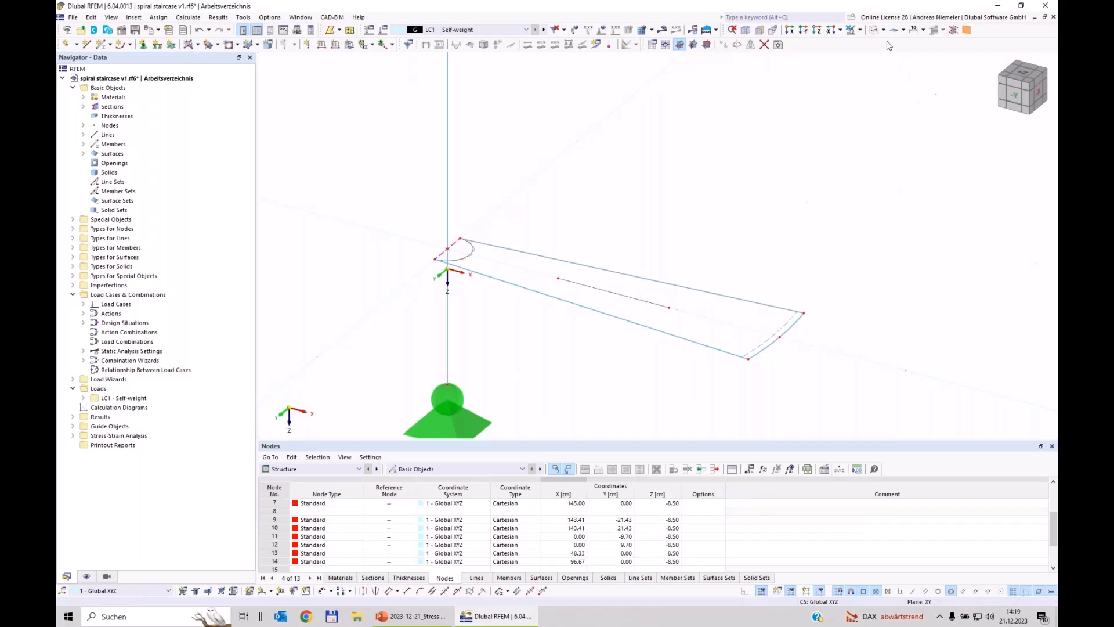
# Switch the model to transparent solid display and examine the step from above
pyautogui.click(875, 29)
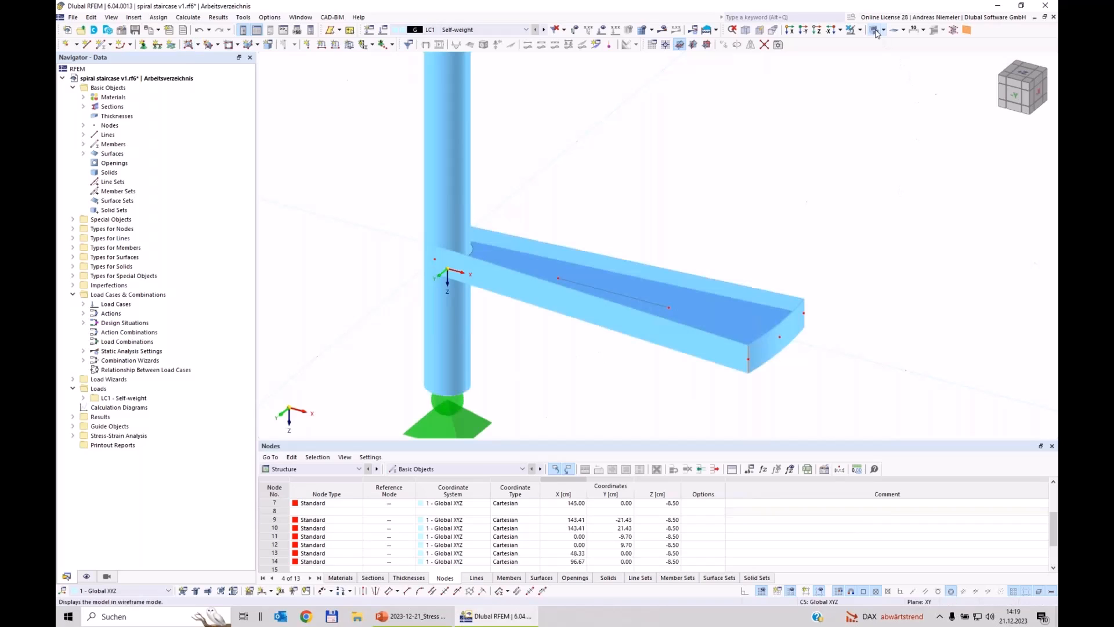
pyautogui.click(746, 319)
pyautogui.click(652, 392)
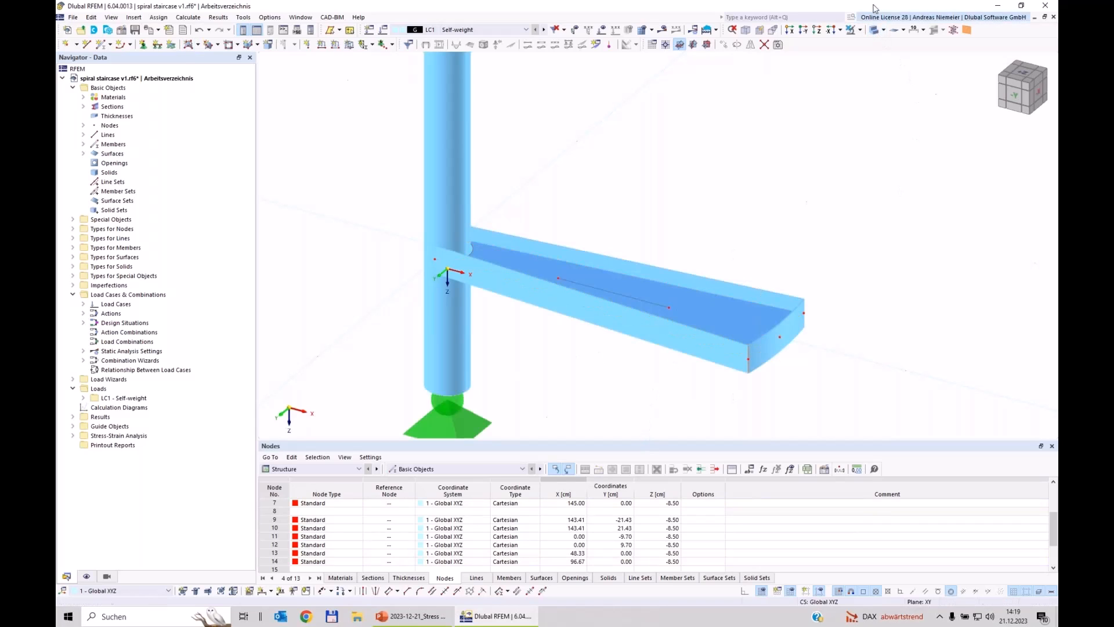
pyautogui.click(875, 29)
pyautogui.moveTo(709, 156); pyautogui.dragTo(675, 214, button='middle')
pyautogui.scroll(2, 675, 218)
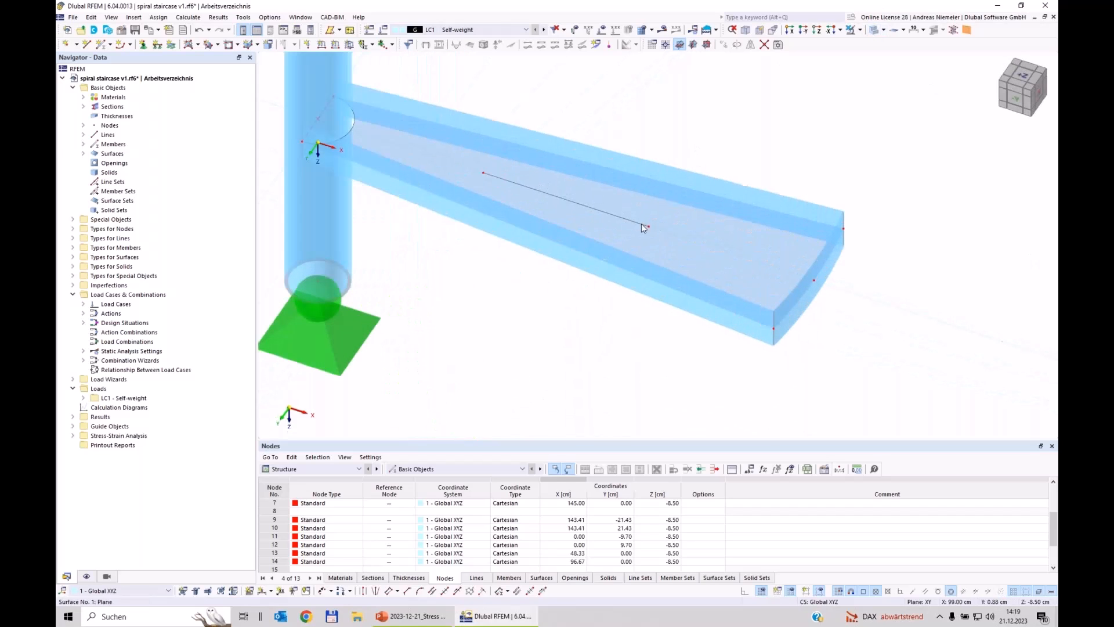
# Turn on the display of the surface axis systems x, y, z in the model
pyautogui.click(86, 576)
pyautogui.click(83, 116)
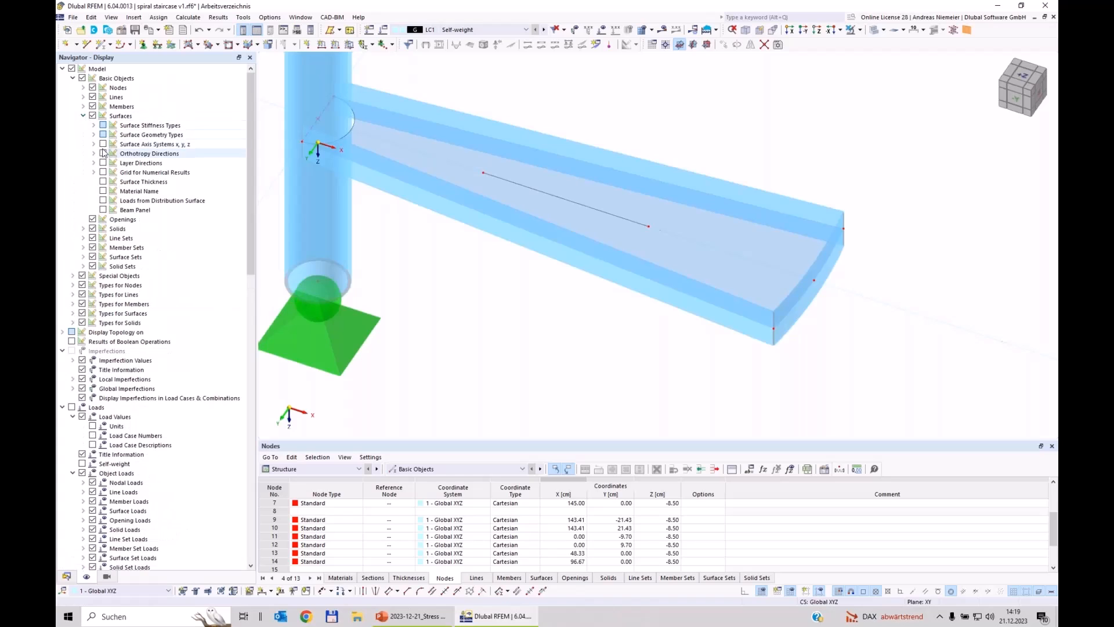
pyautogui.click(102, 144)
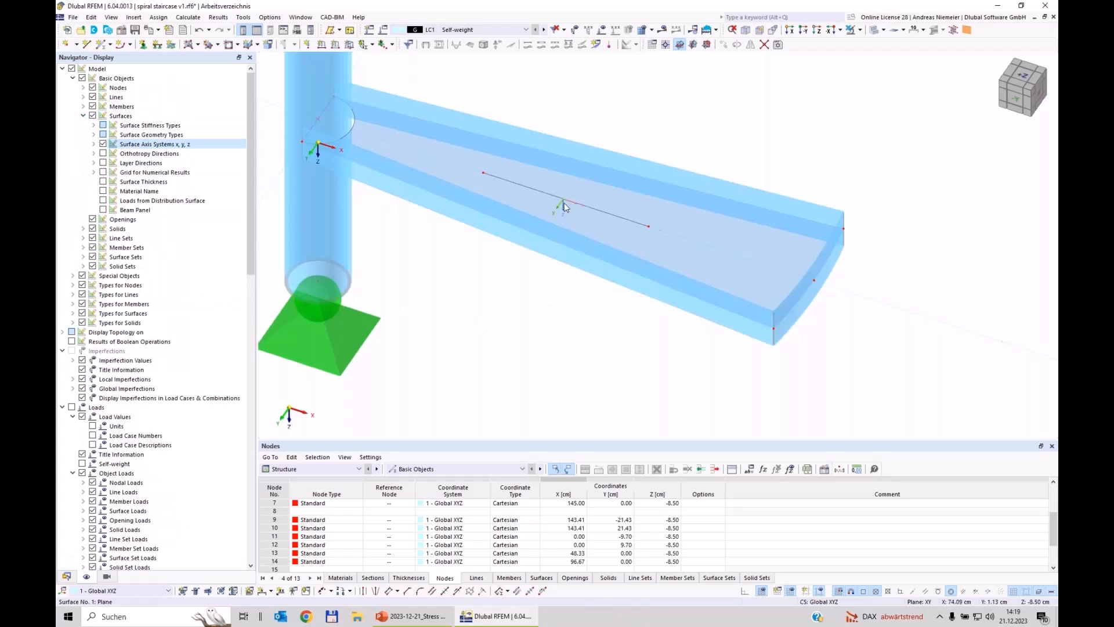
# Review the load transfer direction options of the step surface without changing them
pyautogui.doubleClick(702, 241)
pyautogui.click(301, 137)
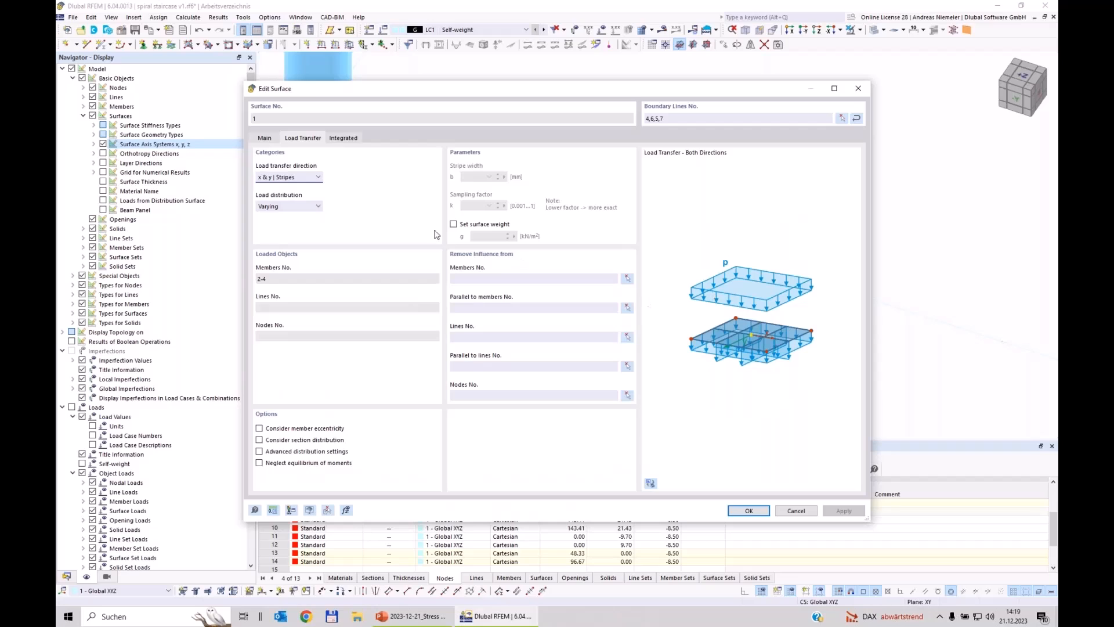
pyautogui.click(285, 177)
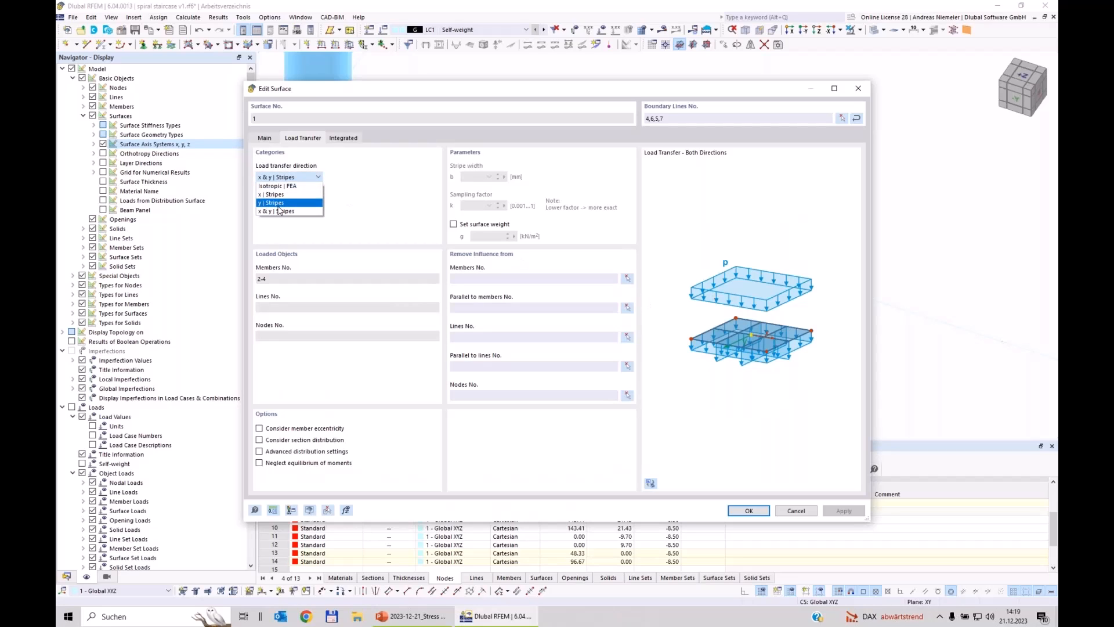
pyautogui.click(797, 514)
pyautogui.click(797, 514)
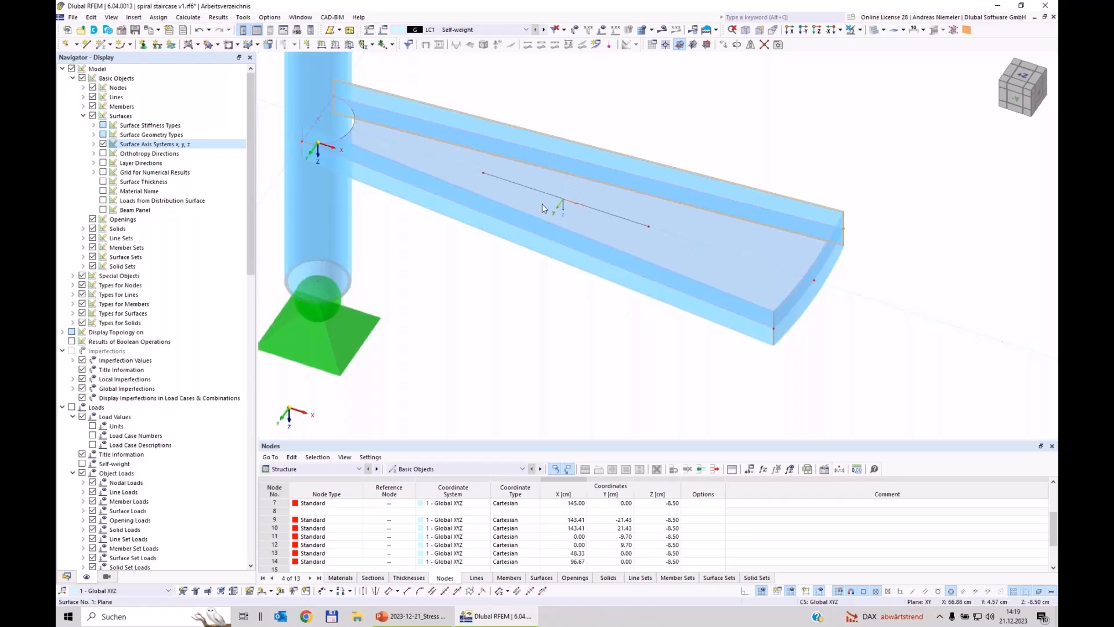
# Give the step surface specific input axes with the x-axis parallel to the short line along the step's centre
pyautogui.doubleClick(694, 254)
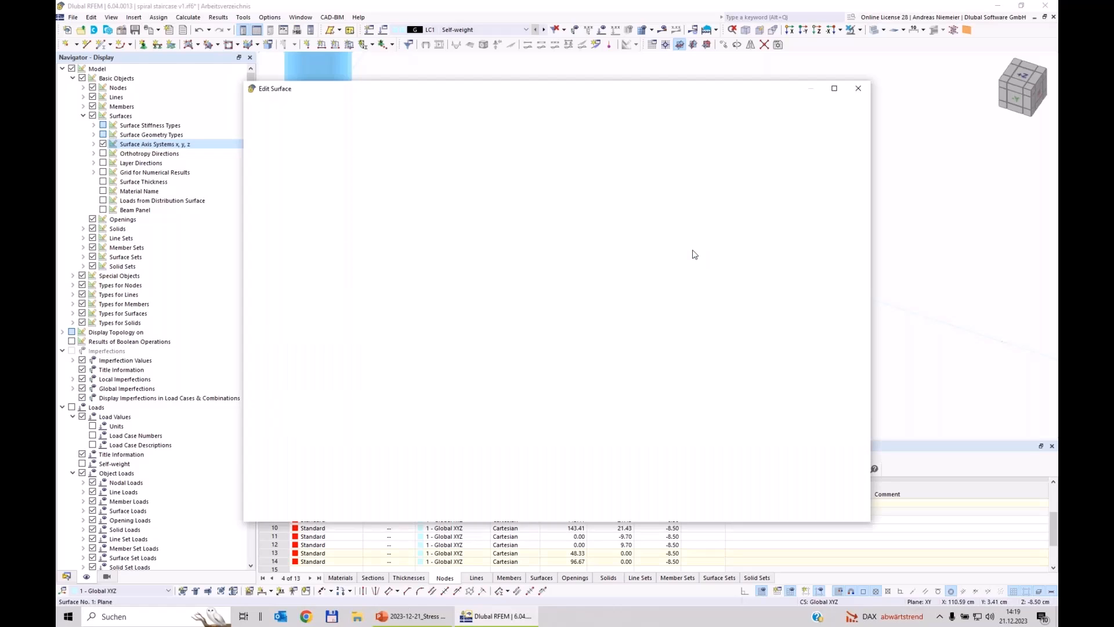
pyautogui.click(260, 325)
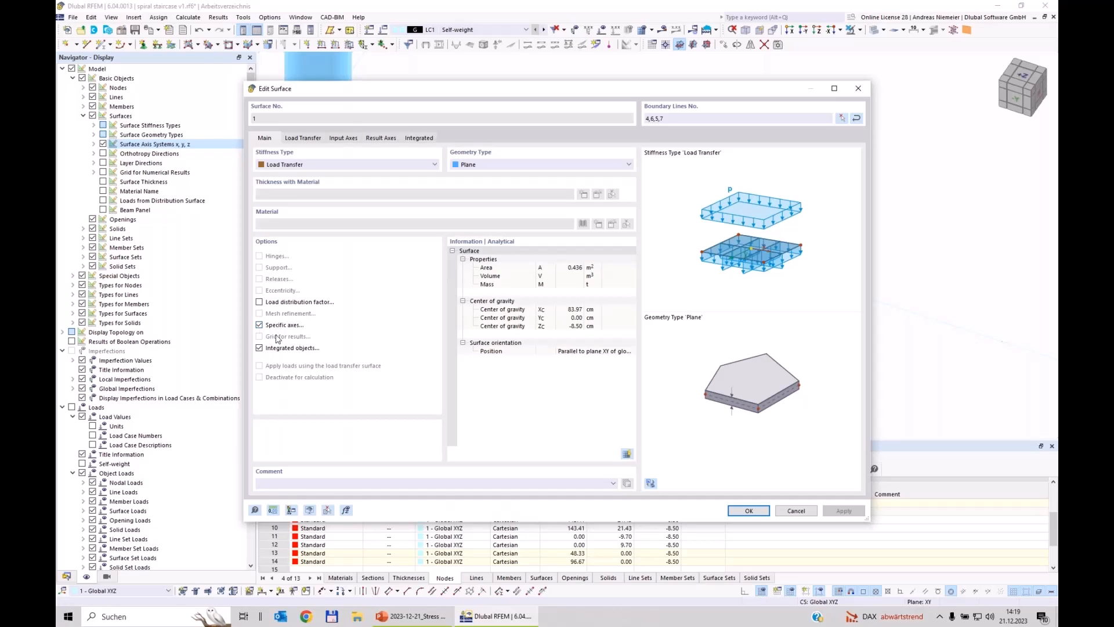
pyautogui.click(347, 138)
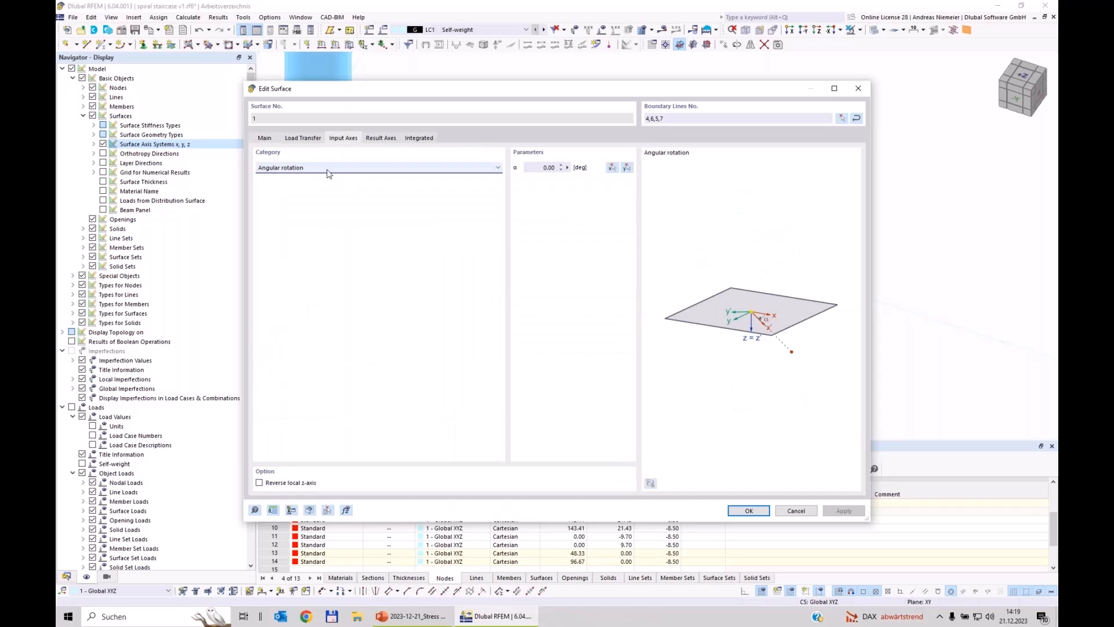
pyautogui.click(328, 172)
pyautogui.click(285, 190)
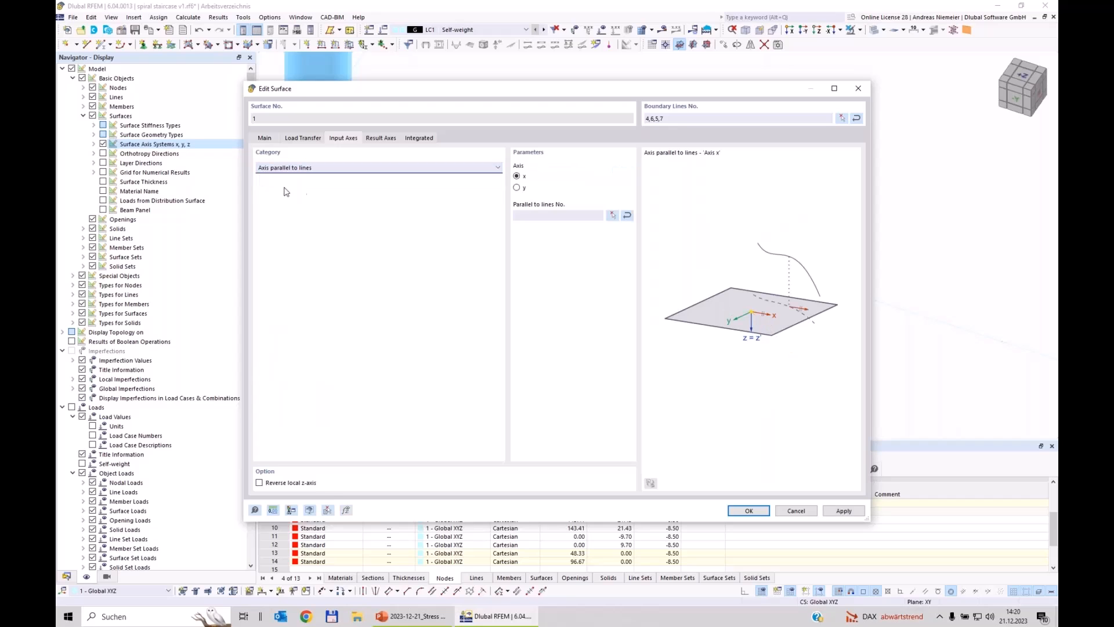
pyautogui.click(612, 216)
pyautogui.click(618, 225)
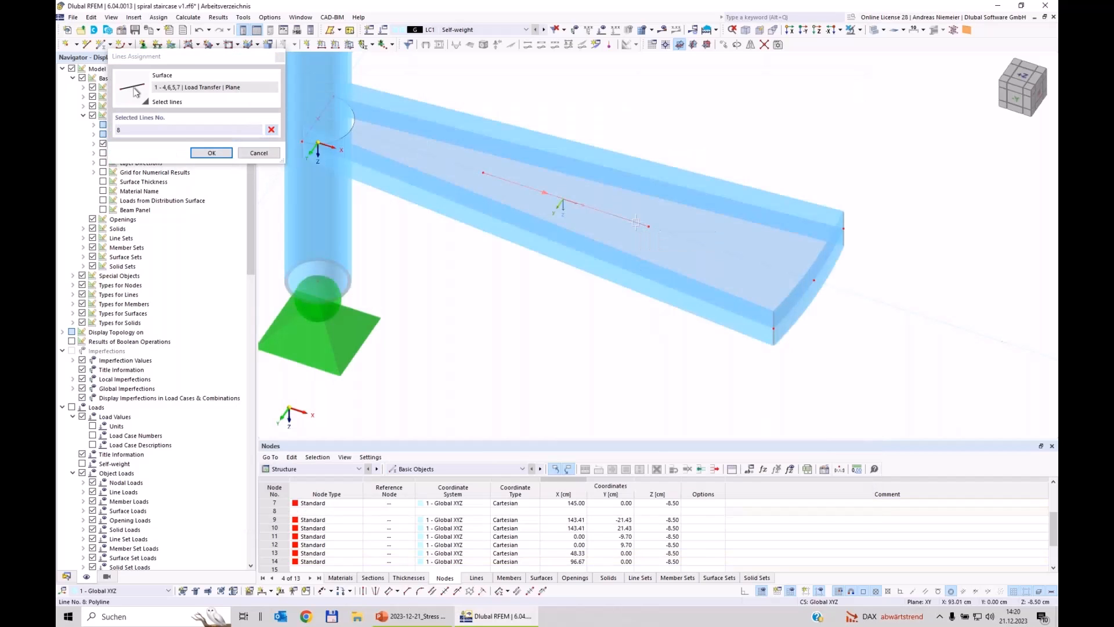
pyautogui.click(212, 153)
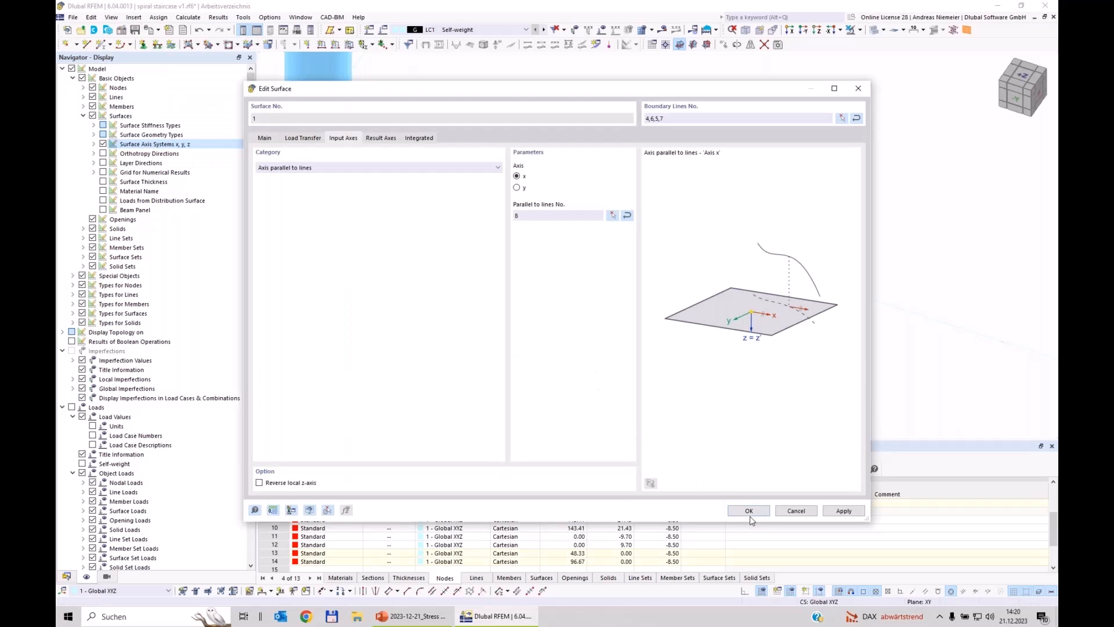
pyautogui.click(748, 510)
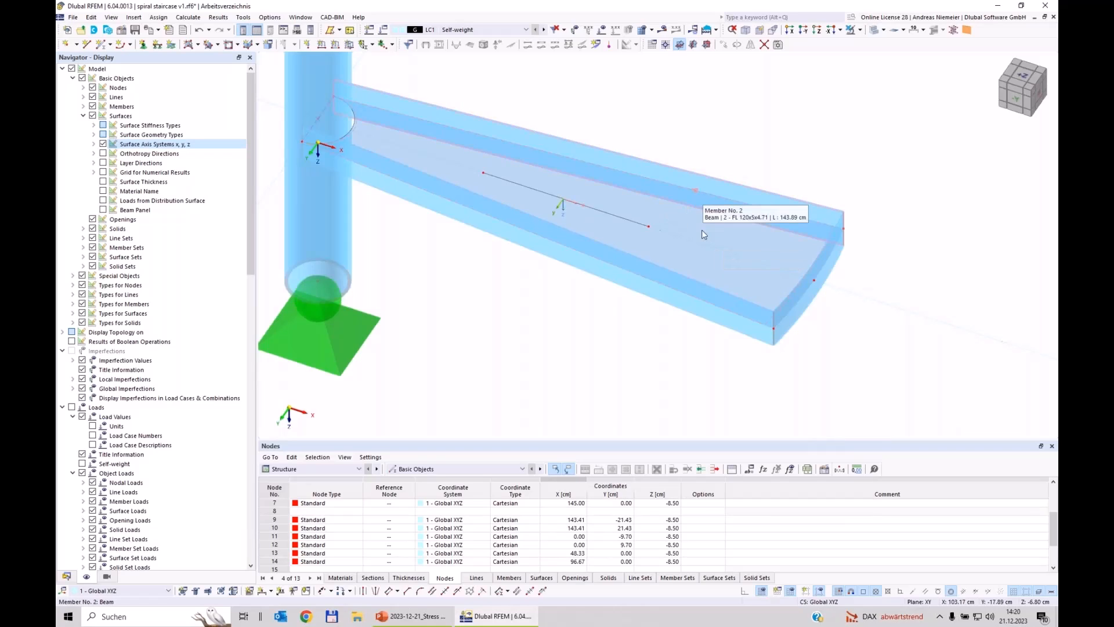
# Set the step surface's load transfer direction to y | Stripes, enable its surface weight and apply the settings
pyautogui.scroll(-5, 673, 215)
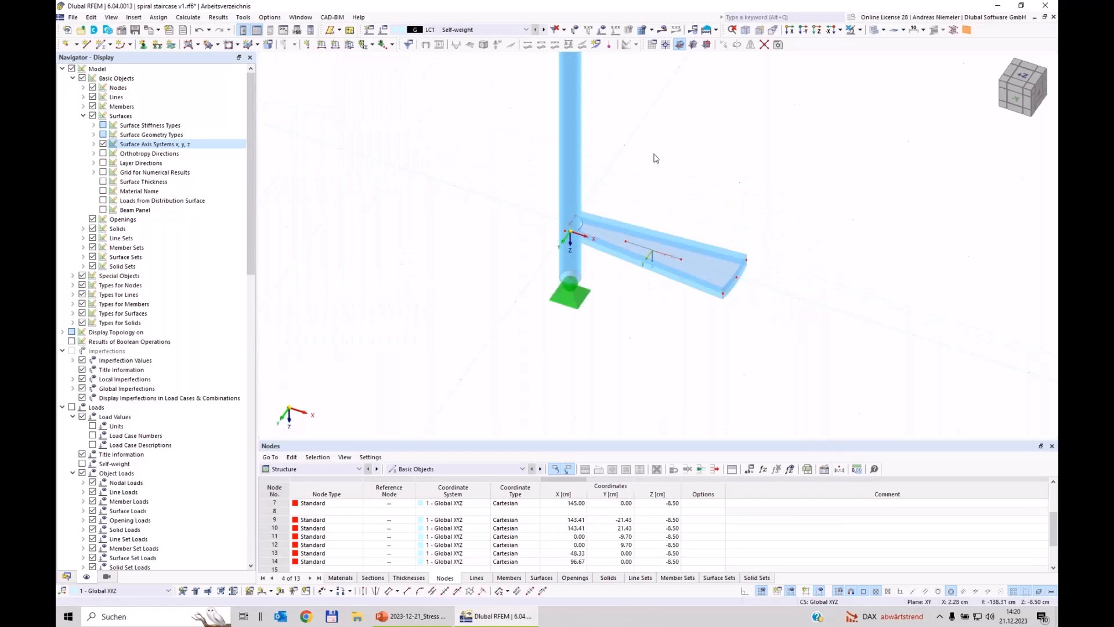
pyautogui.scroll(5, 668, 243)
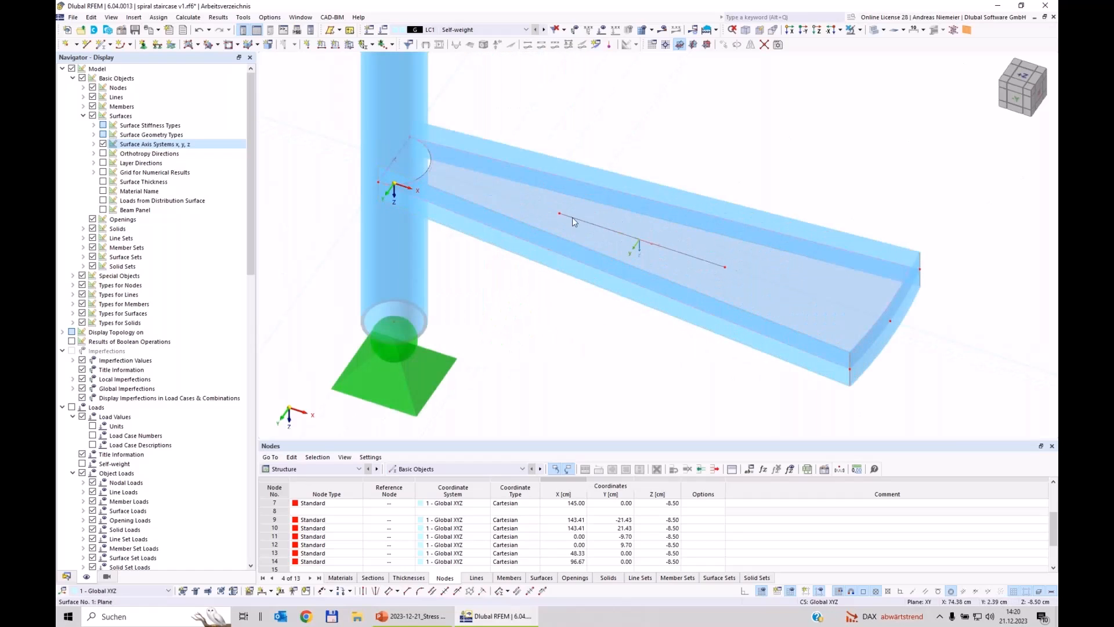
pyautogui.doubleClick(802, 303)
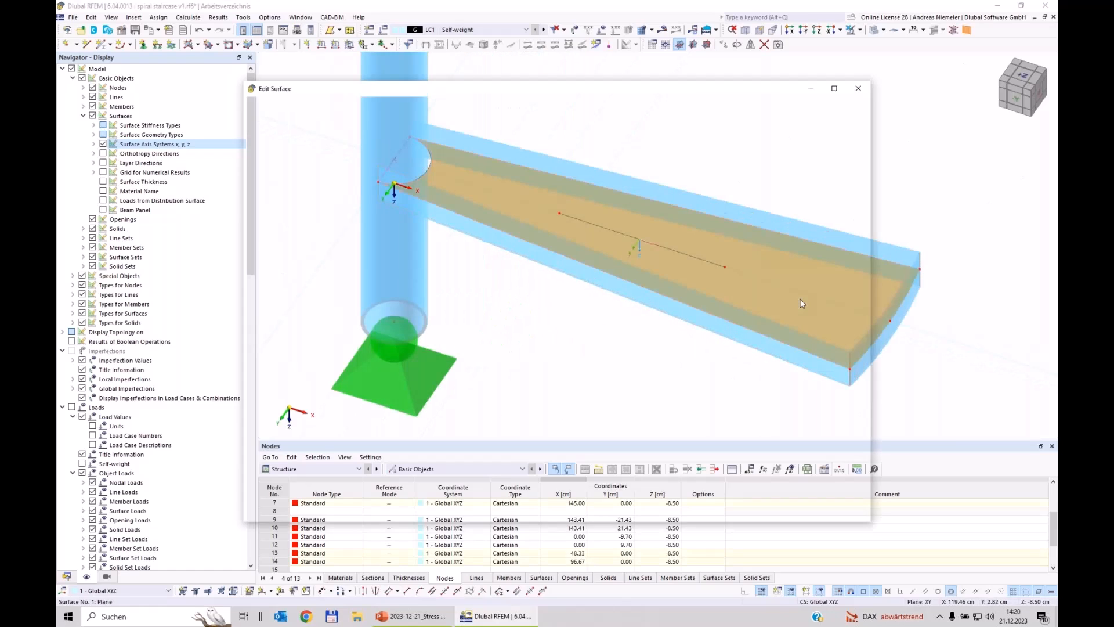
pyautogui.click(308, 139)
pyautogui.click(298, 178)
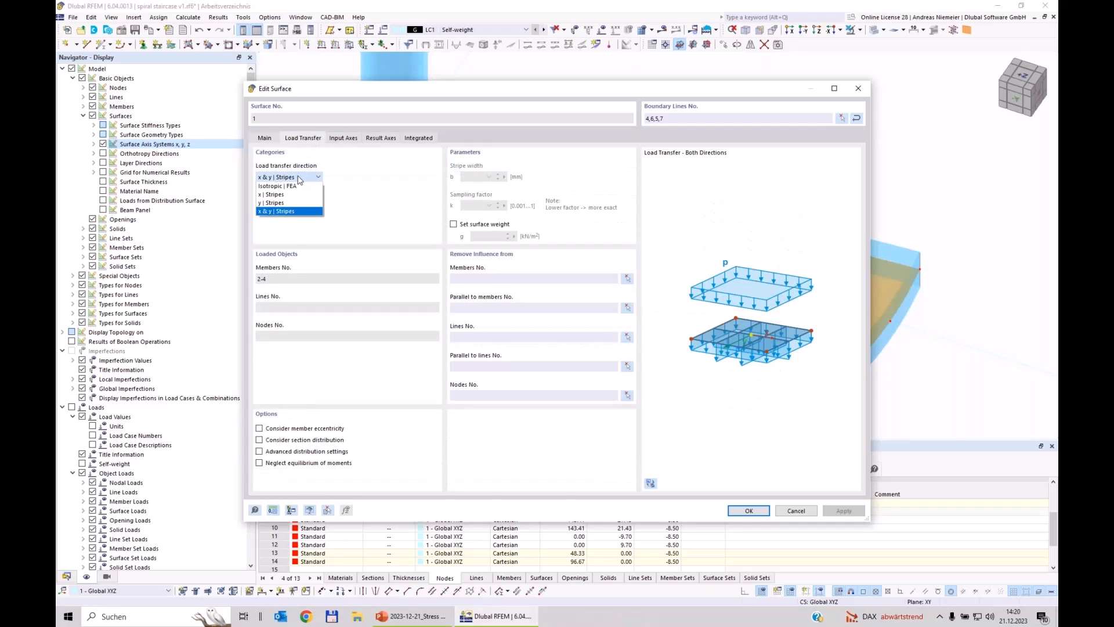
pyautogui.click(293, 186)
pyautogui.press('Down')
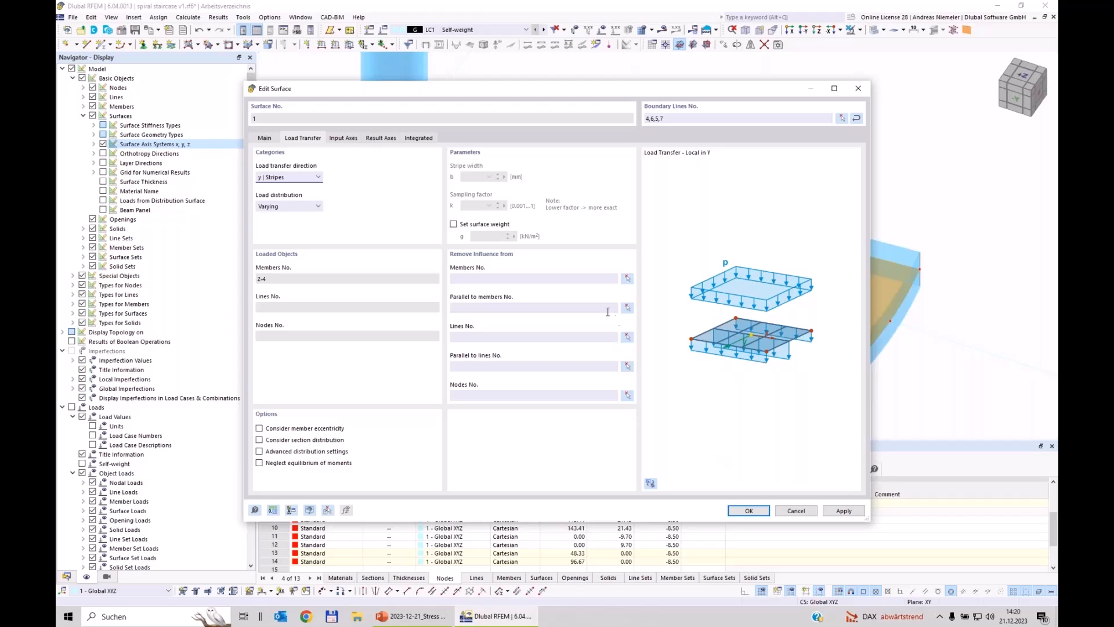
pyautogui.click(453, 224)
pyautogui.doubleClick(493, 236)
pyautogui.click(746, 510)
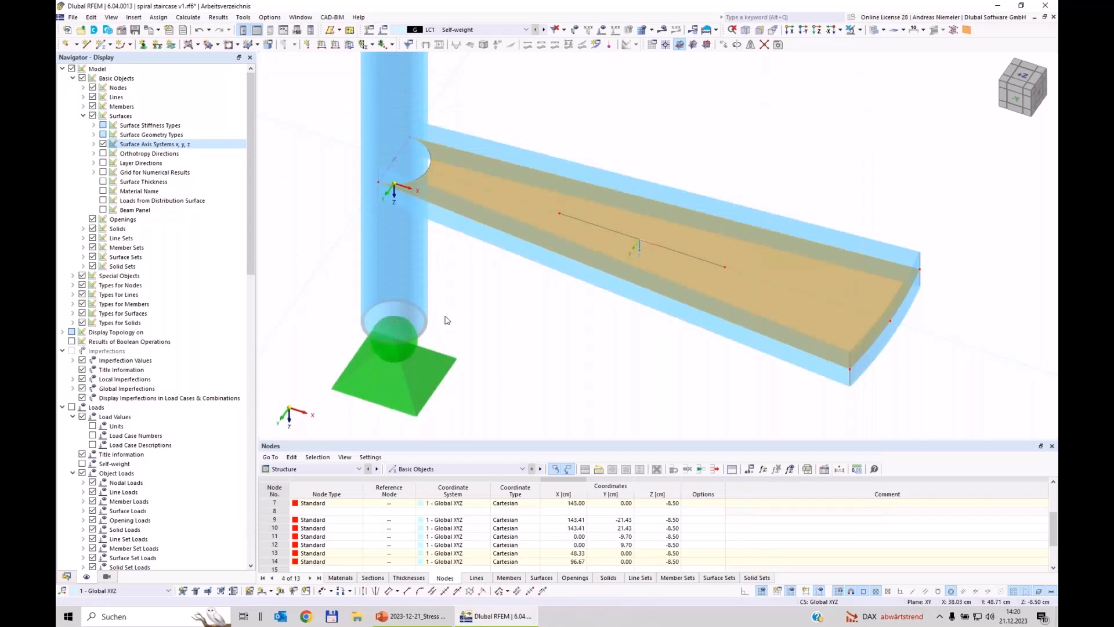
pyautogui.click(474, 294)
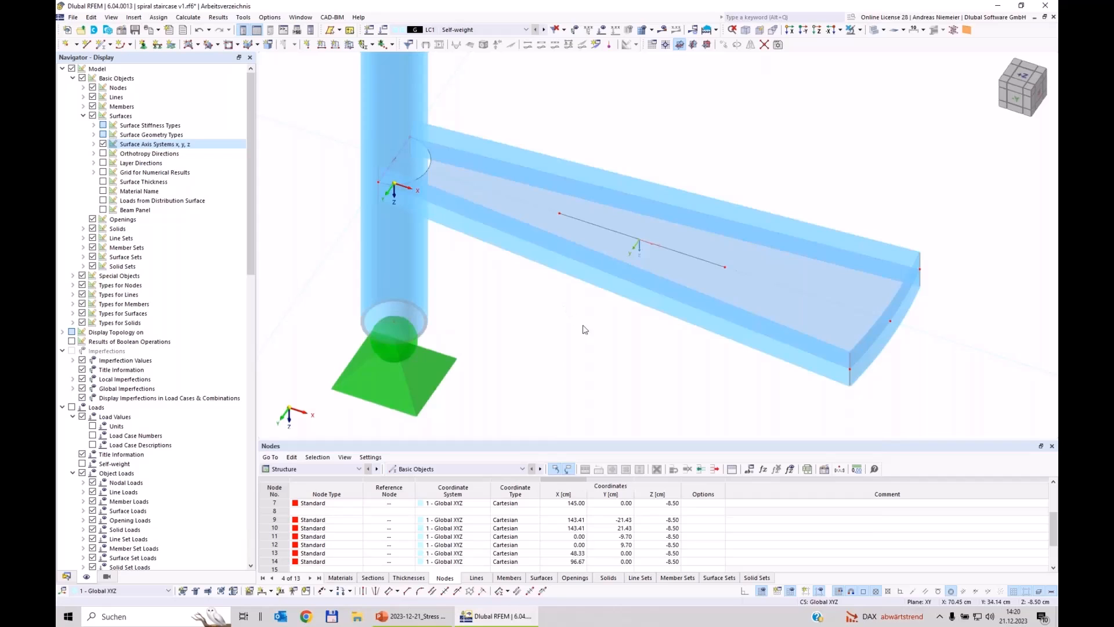
# In line display, set up a one-step copy of the step's rear outer corner node along Z, linking the nodes with a member
pyautogui.scroll(-2, 579, 374)
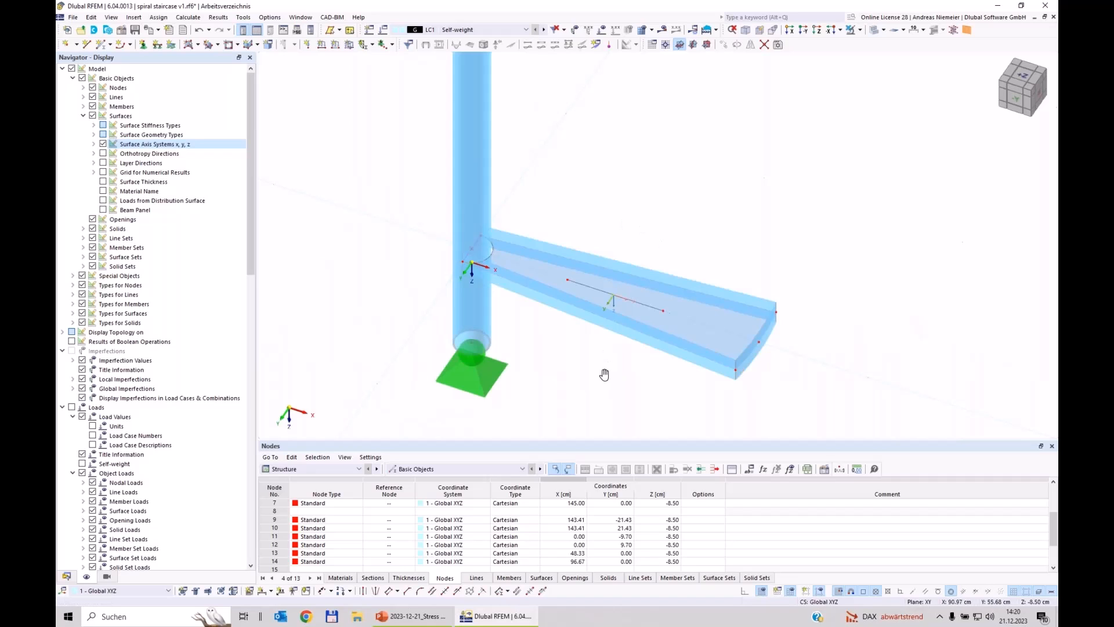
pyautogui.scroll(-3, 609, 371)
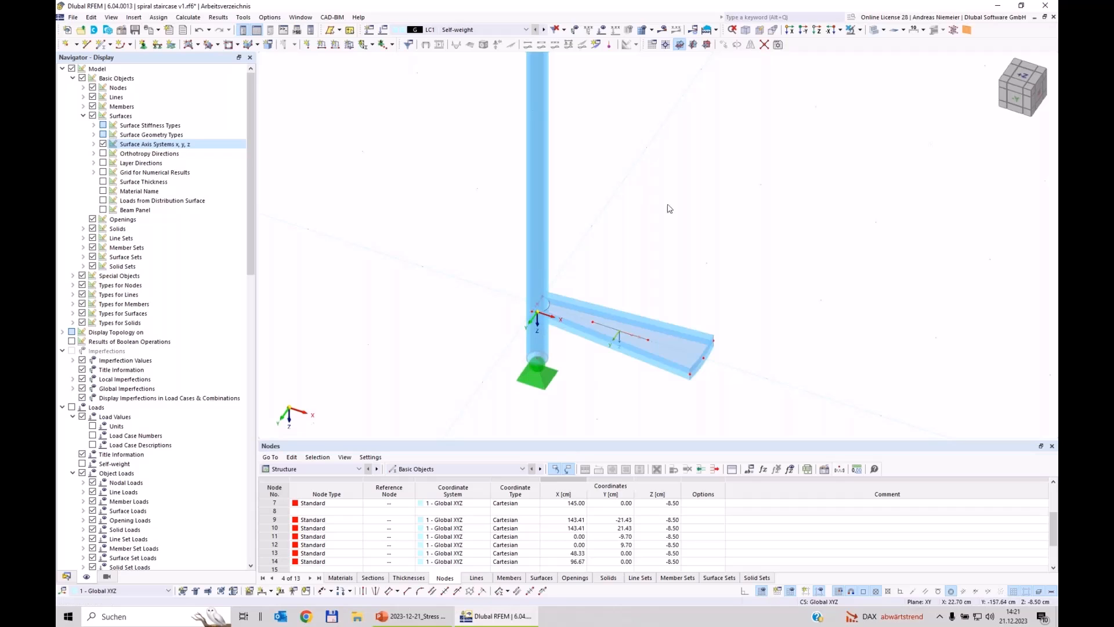
pyautogui.keyDown('ctrl'); pyautogui.moveTo(719, 291); pyautogui.dragTo(728, 144, button='middle'); pyautogui.keyUp('ctrl')
pyautogui.click(875, 30)
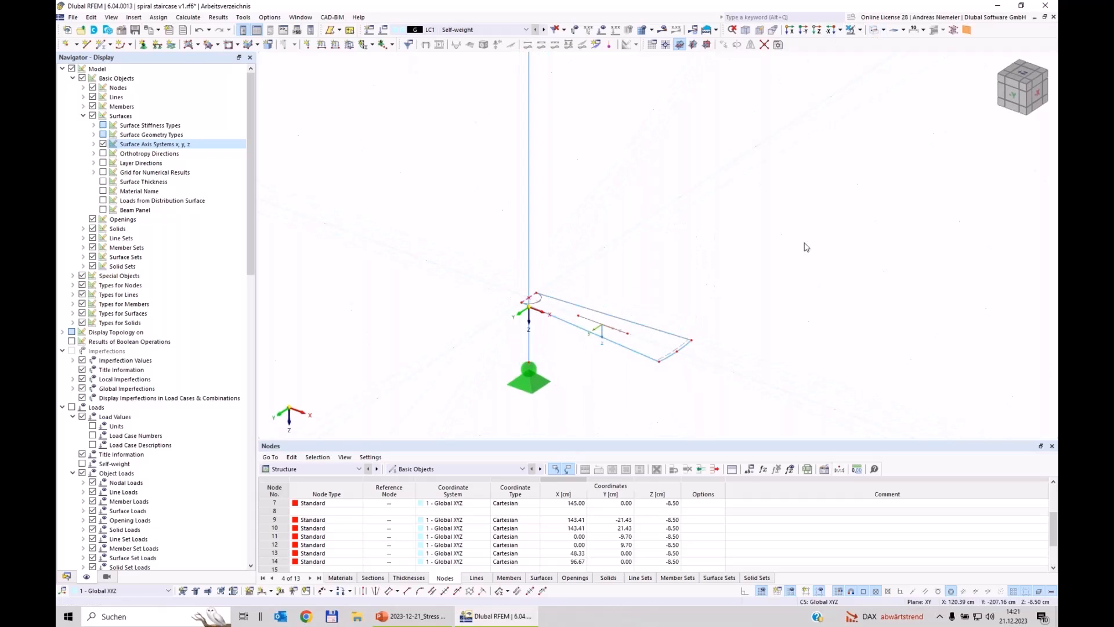
pyautogui.scroll(2, 705, 376)
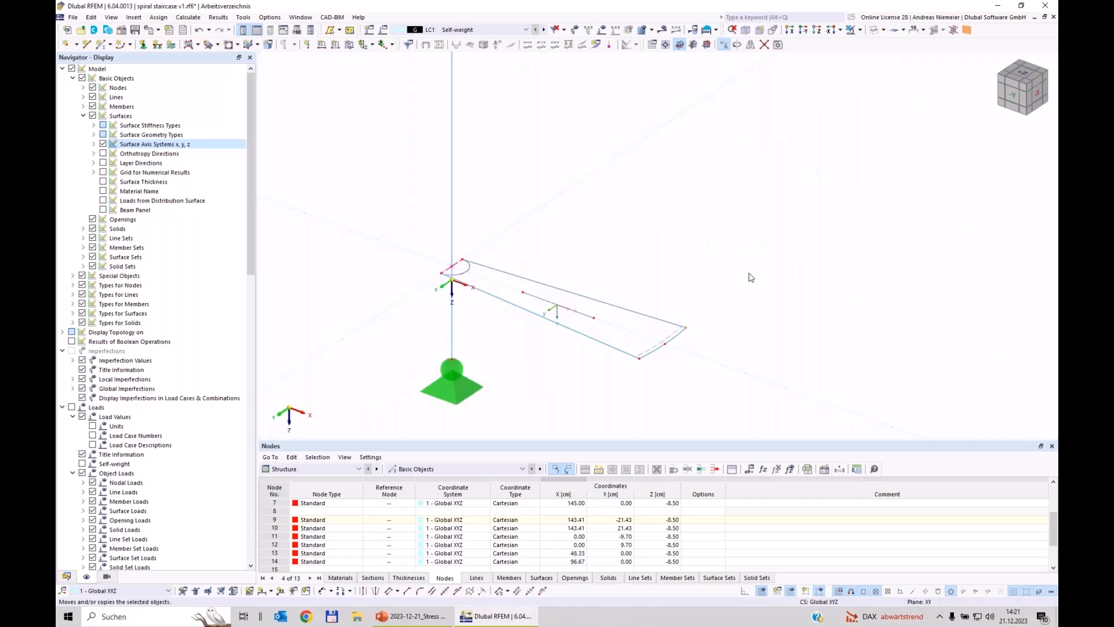
pyautogui.click(405, 216)
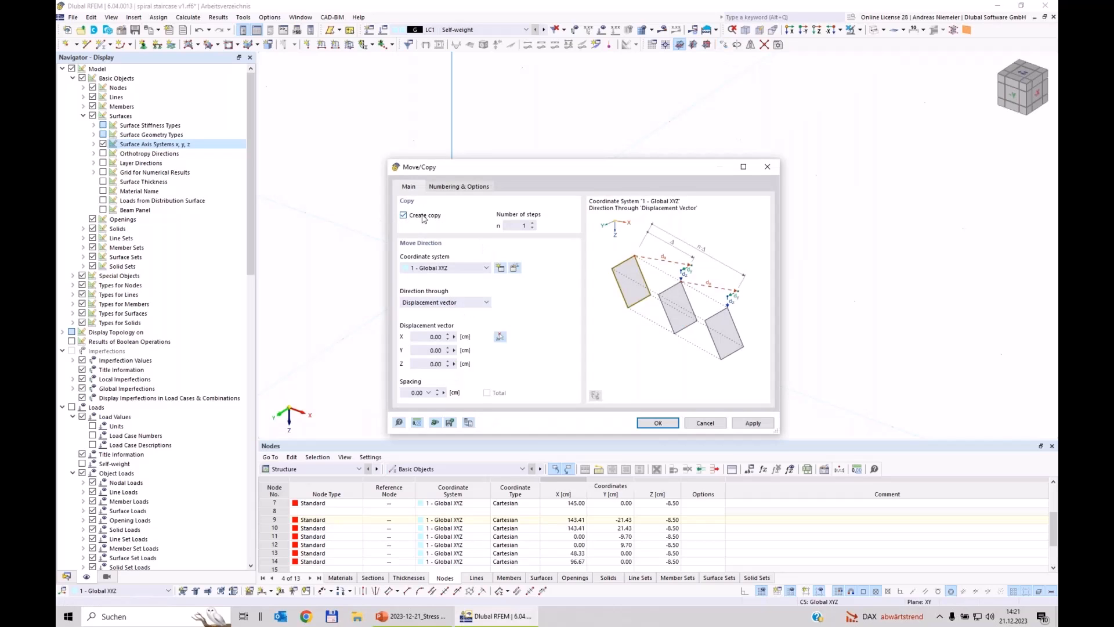
pyautogui.click(428, 366)
pyautogui.click(472, 189)
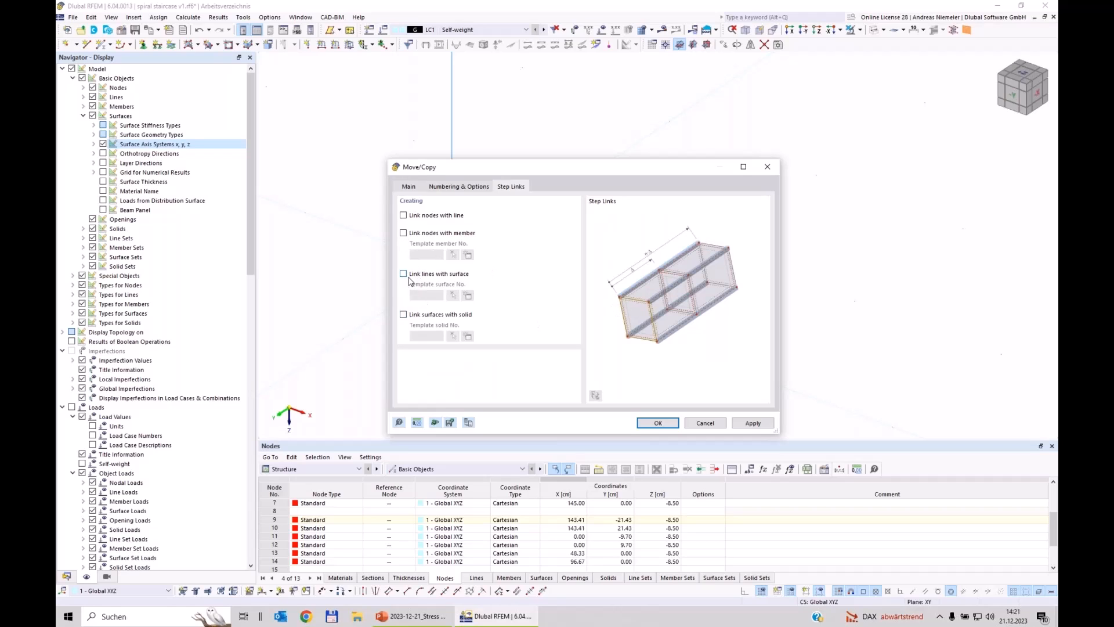
pyautogui.click(405, 232)
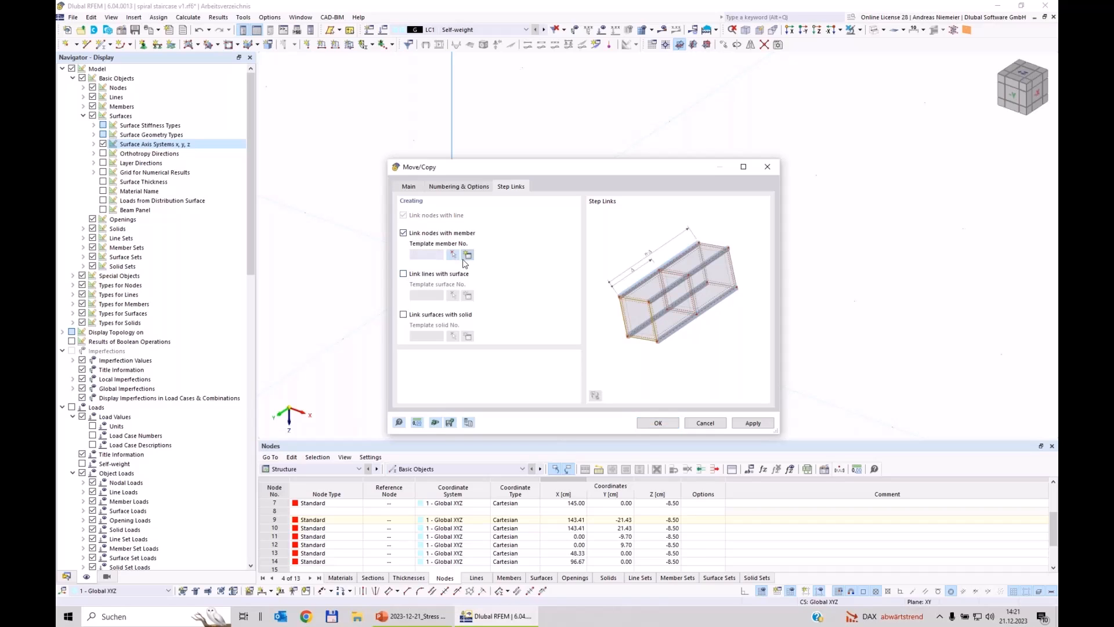
# Create a template member of type Beam for the node link and open its section settings
pyautogui.click(468, 254)
pyautogui.click(284, 165)
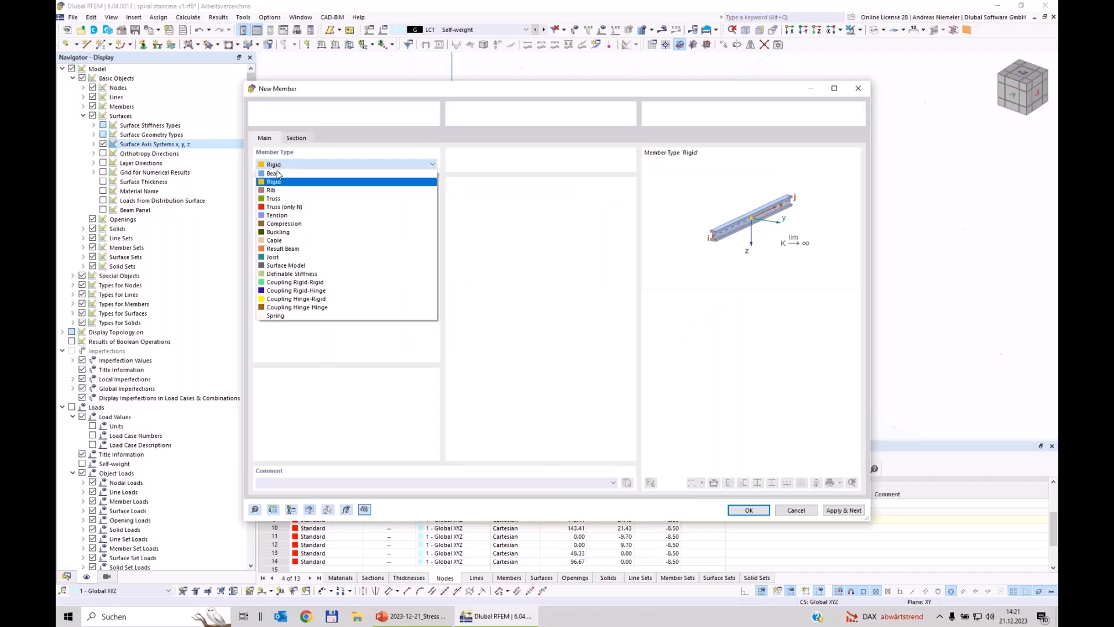
pyautogui.click(278, 166)
pyautogui.click(296, 138)
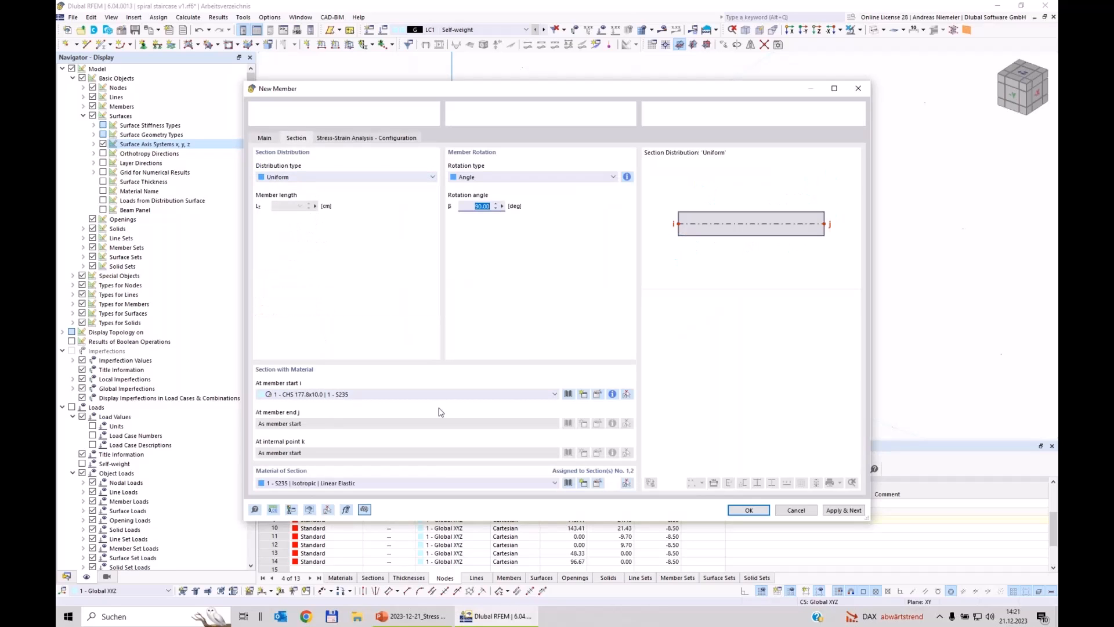
# Assign section CHS 50x2.5 from the EN 10219-2 Condesa series to the railing post's template member and complete the node copy
pyautogui.click(569, 394)
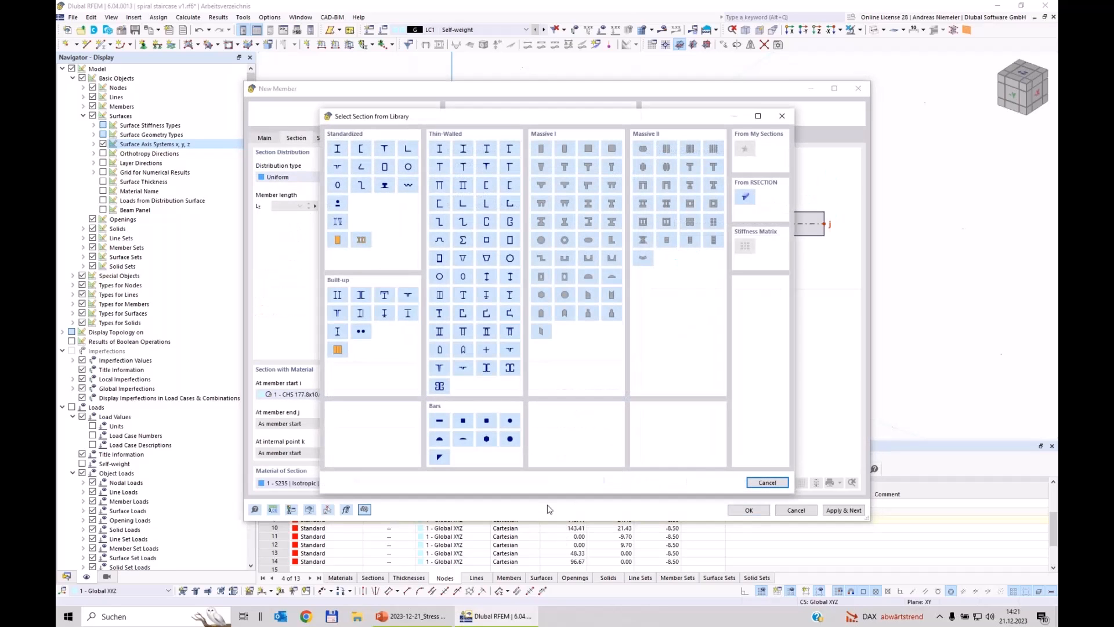
pyautogui.click(440, 436)
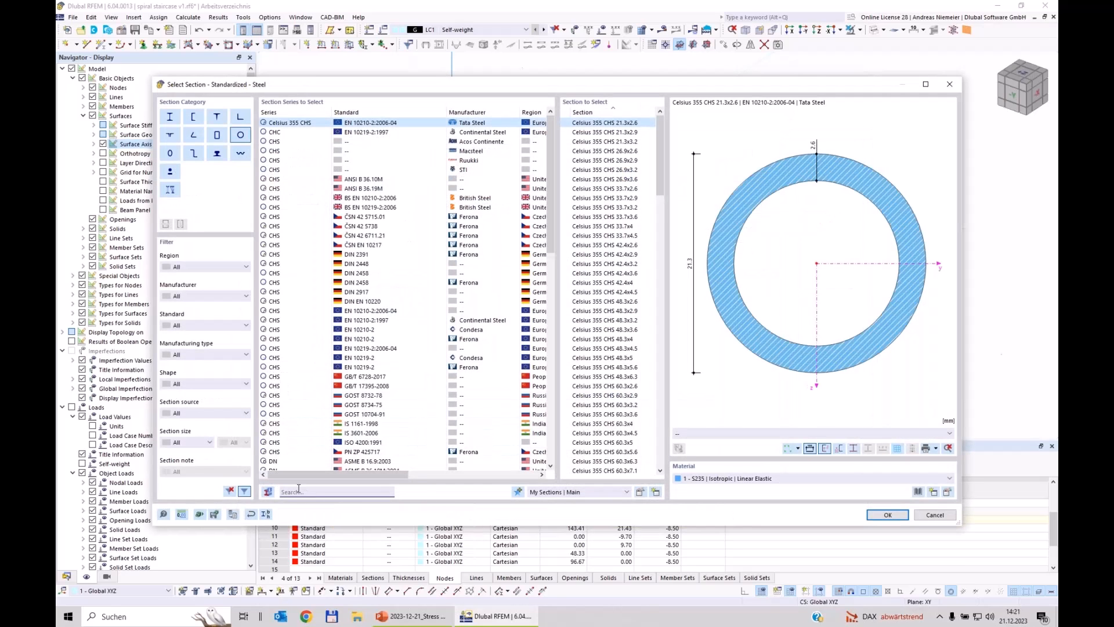
pyautogui.click(298, 488)
pyautogui.write('5')
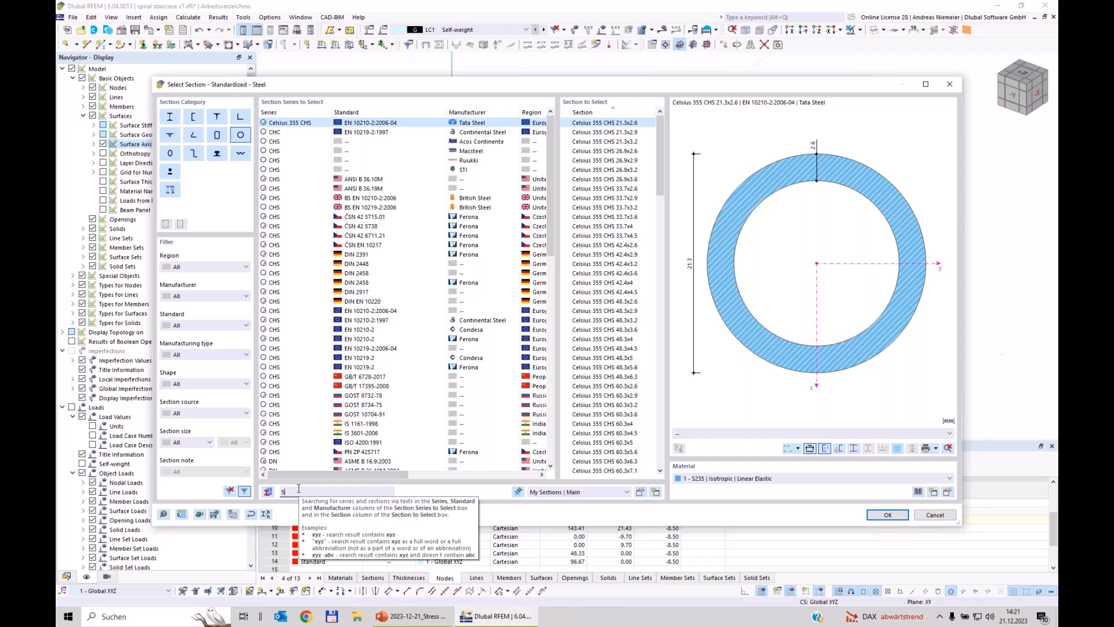
pyautogui.write('0')
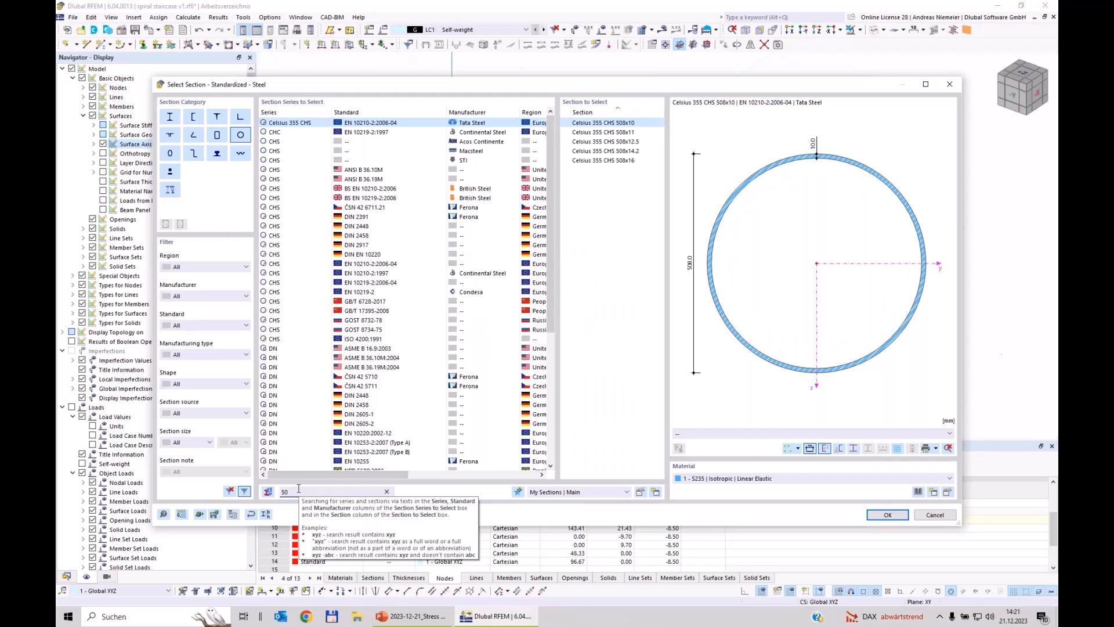
pyautogui.write('x2')
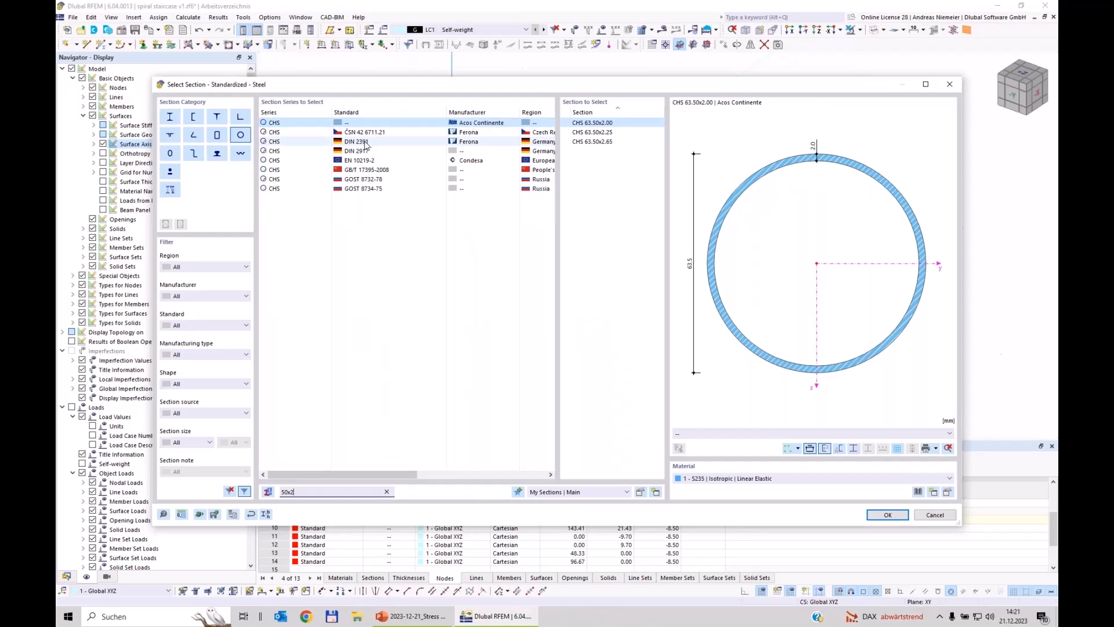
pyautogui.click(403, 161)
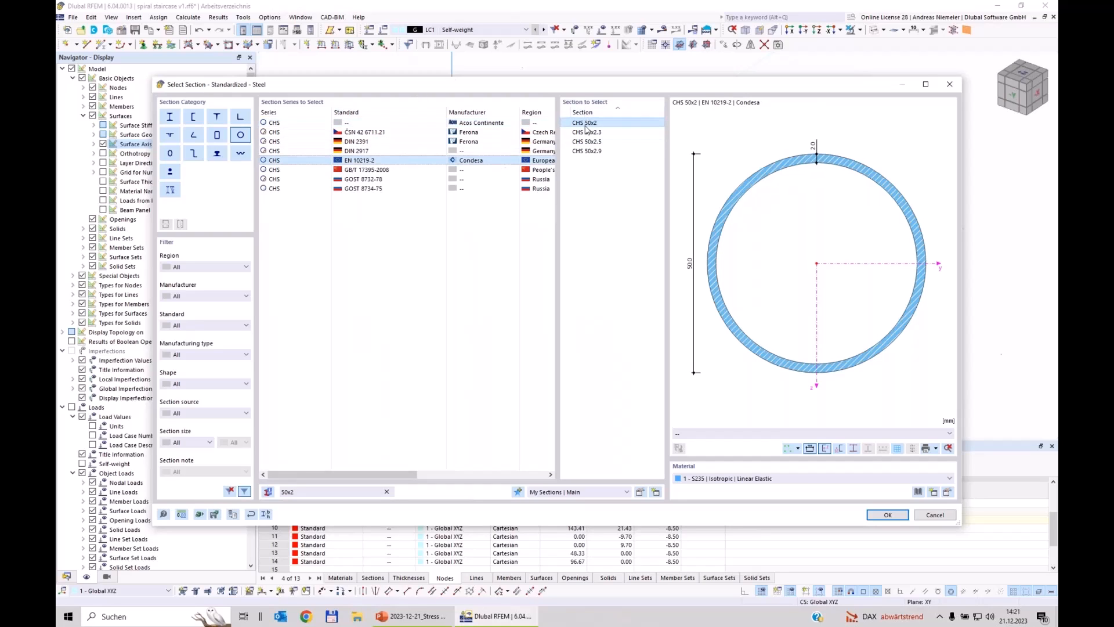
pyautogui.click(588, 142)
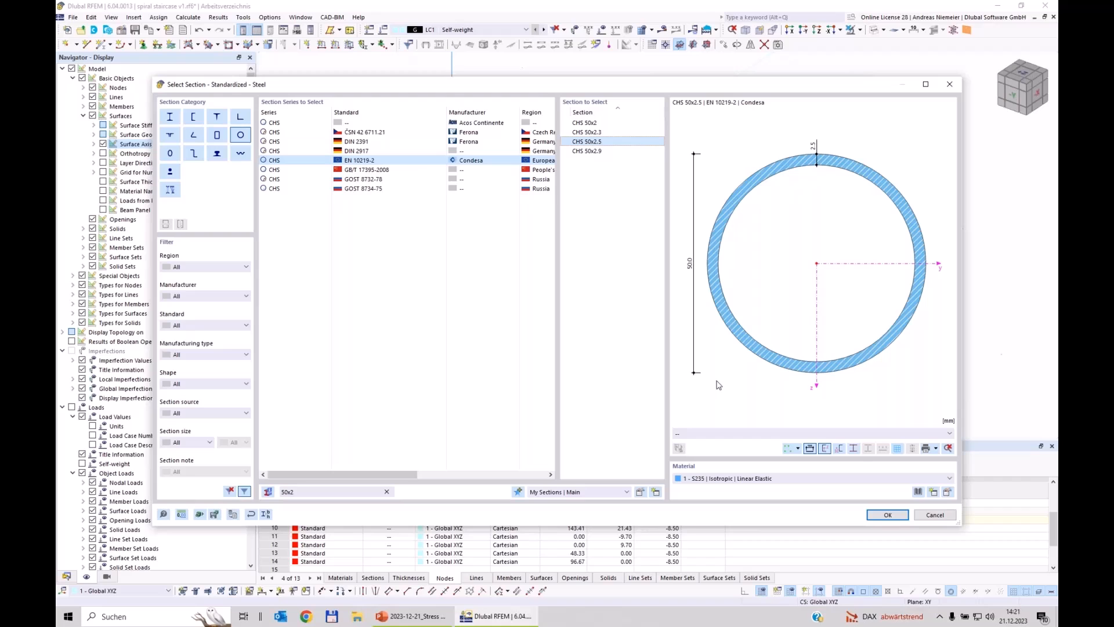
pyautogui.click(888, 515)
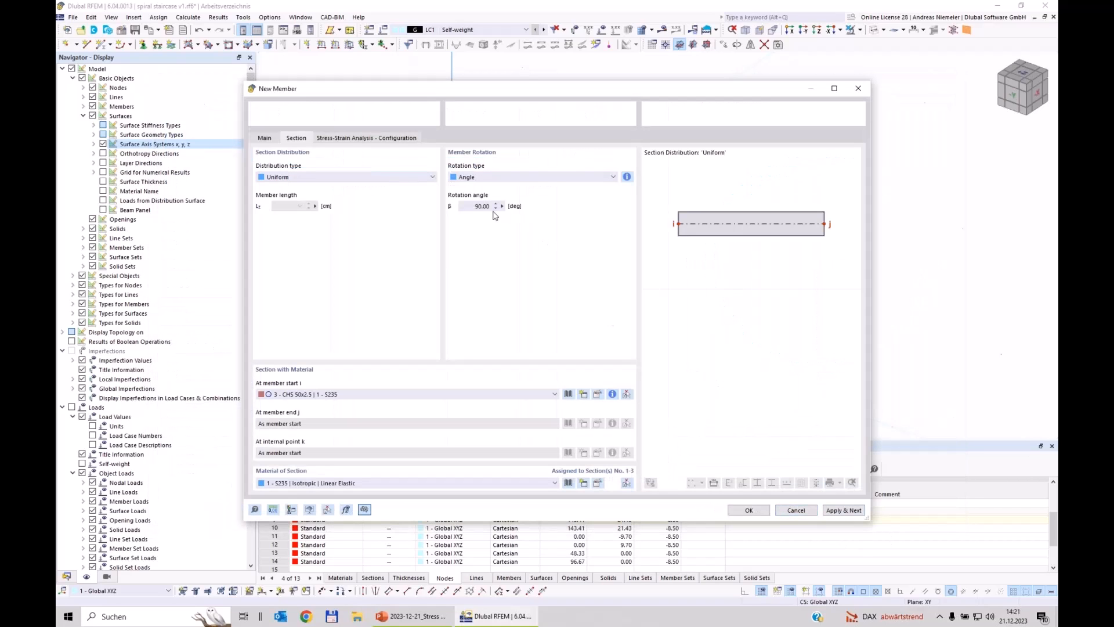
pyautogui.click(749, 510)
pyautogui.click(663, 427)
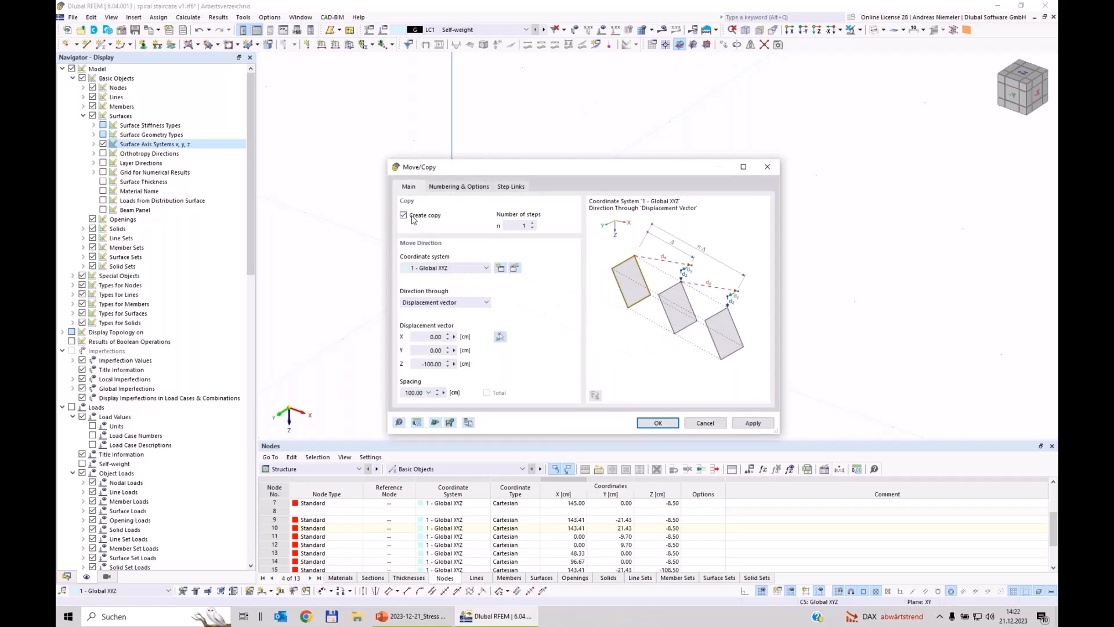
# Copy the step's front outer corner node by -17 cm along Z, keeping the step link member between the nodes
pyautogui.doubleClick(421, 363)
pyautogui.press('BackSpace')
pyautogui.click(458, 187)
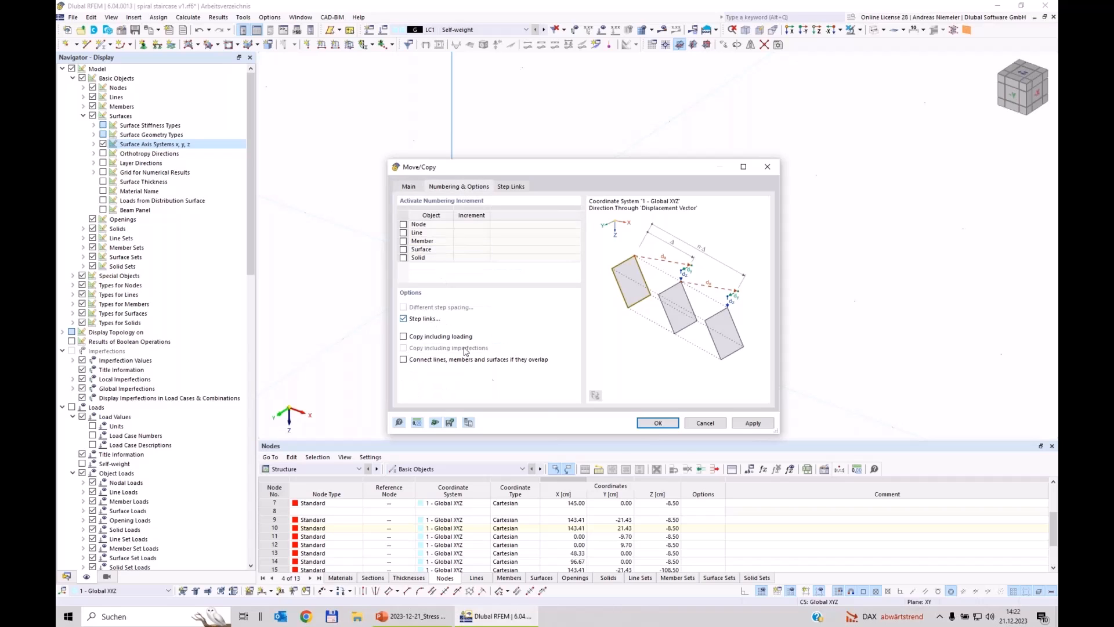
pyautogui.click(658, 423)
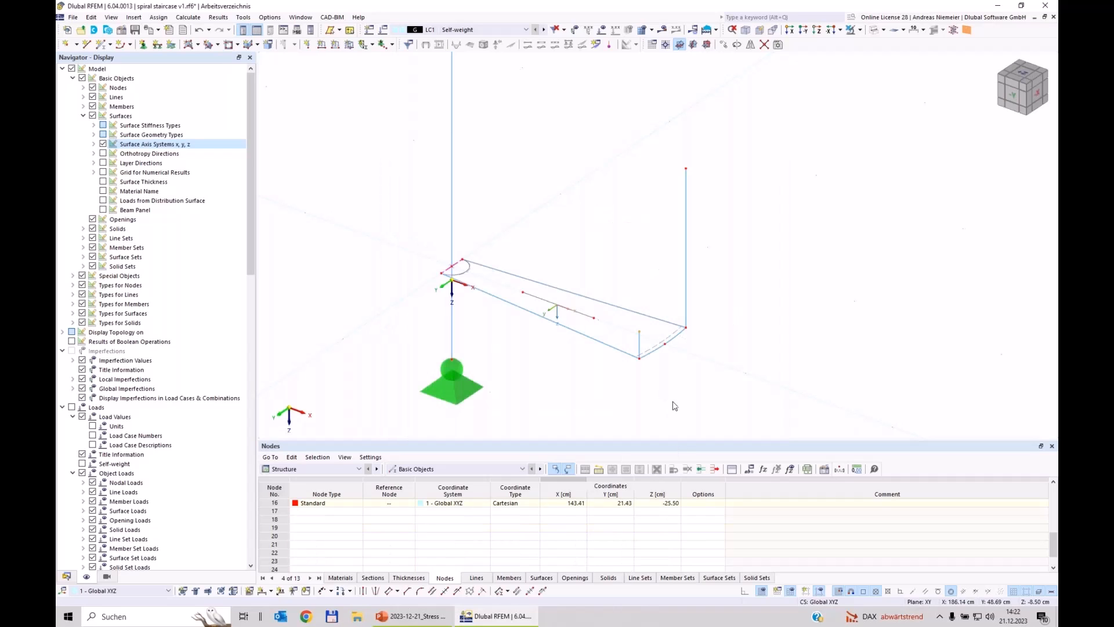
# Copy the short front post's upper node by -100 cm along Z without step links
pyautogui.click(723, 45)
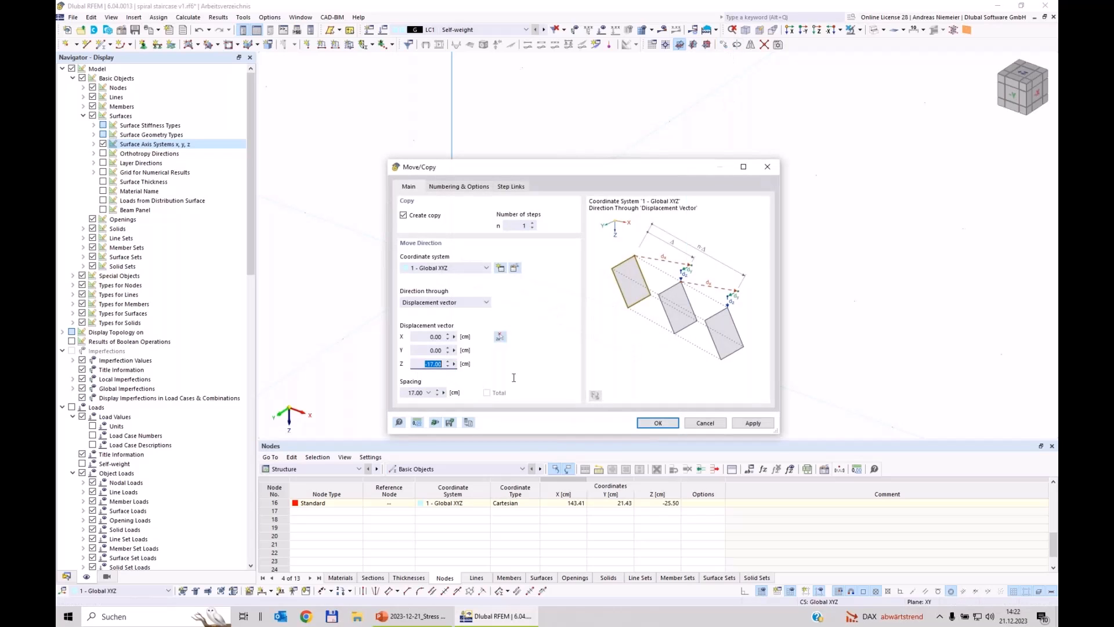
pyautogui.write('-100')
pyautogui.click(459, 186)
pyautogui.click(412, 321)
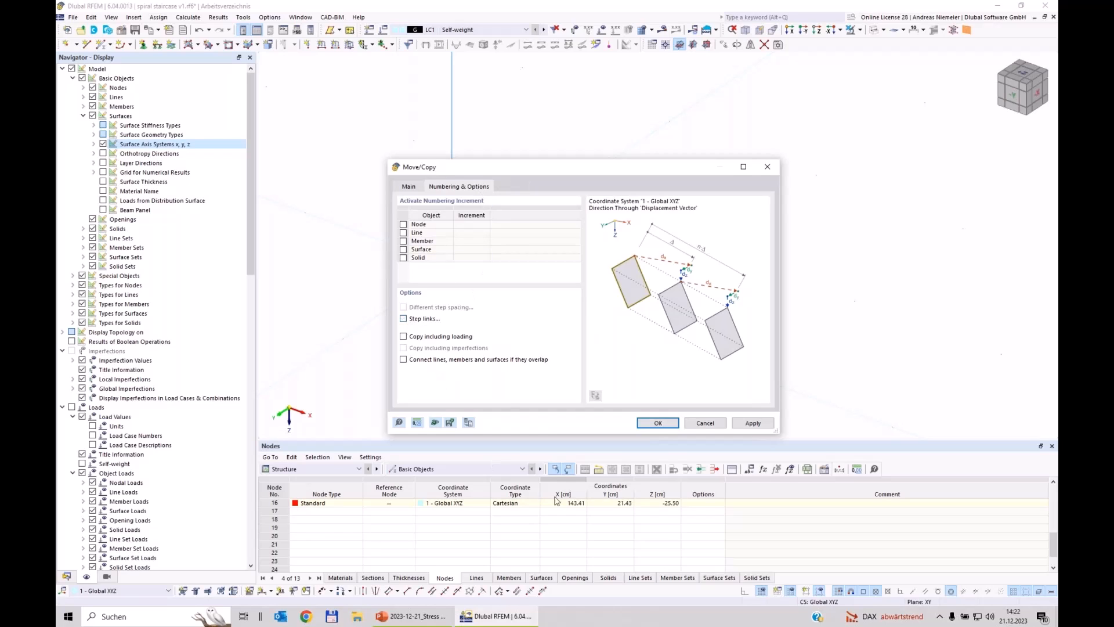
pyautogui.click(661, 422)
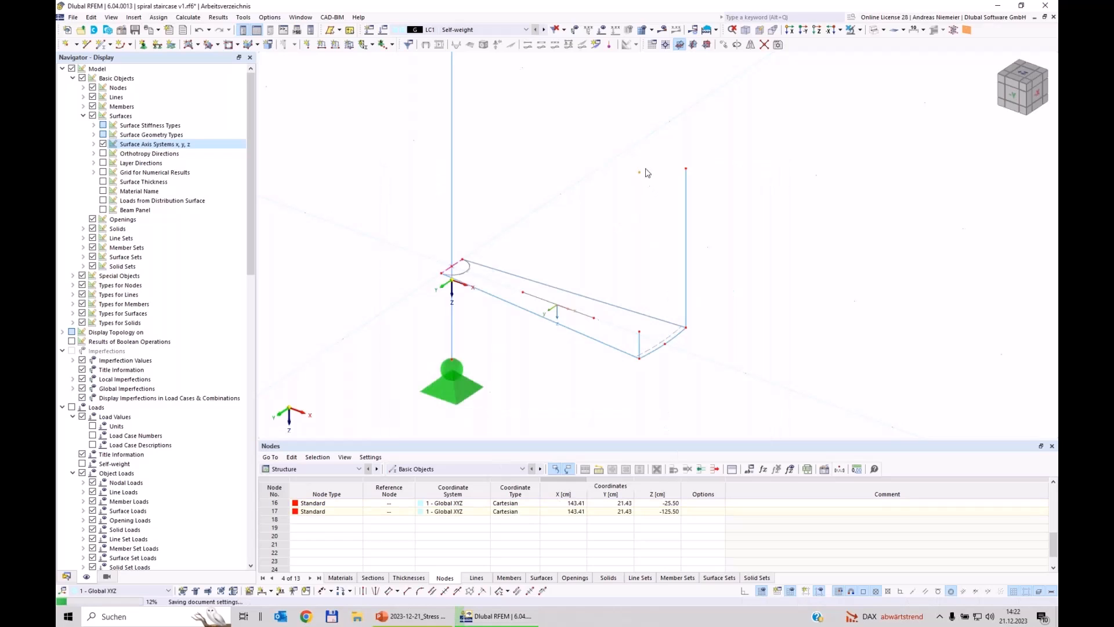
# Draw a CHS 50x2.5 beam member as handrail from the top of the rear post to the free upper front node
pyautogui.click(102, 45)
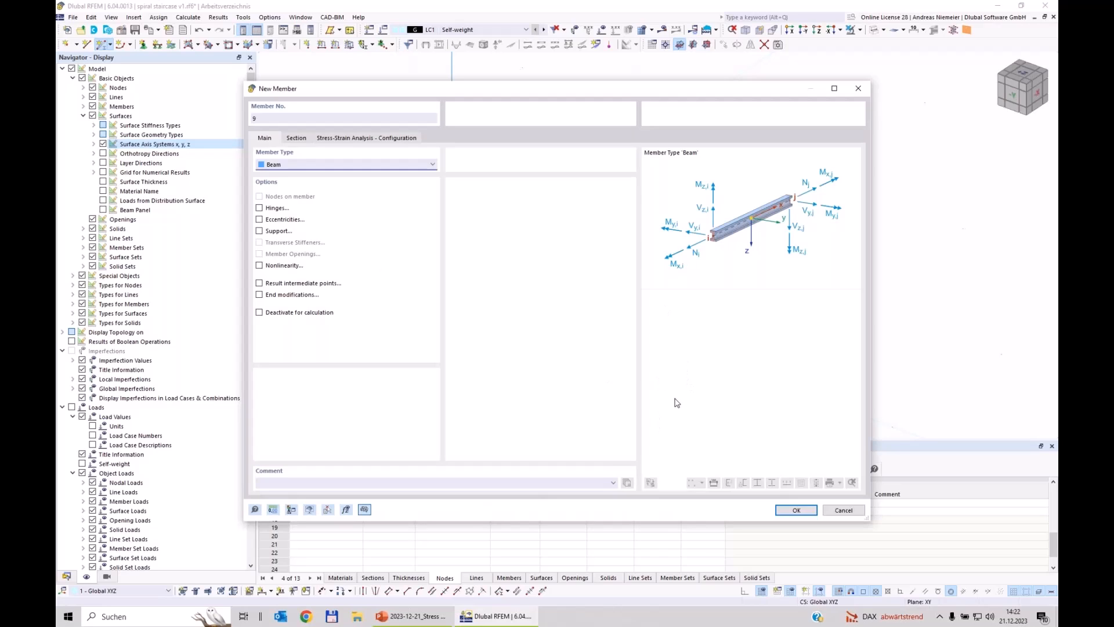
pyautogui.click(296, 139)
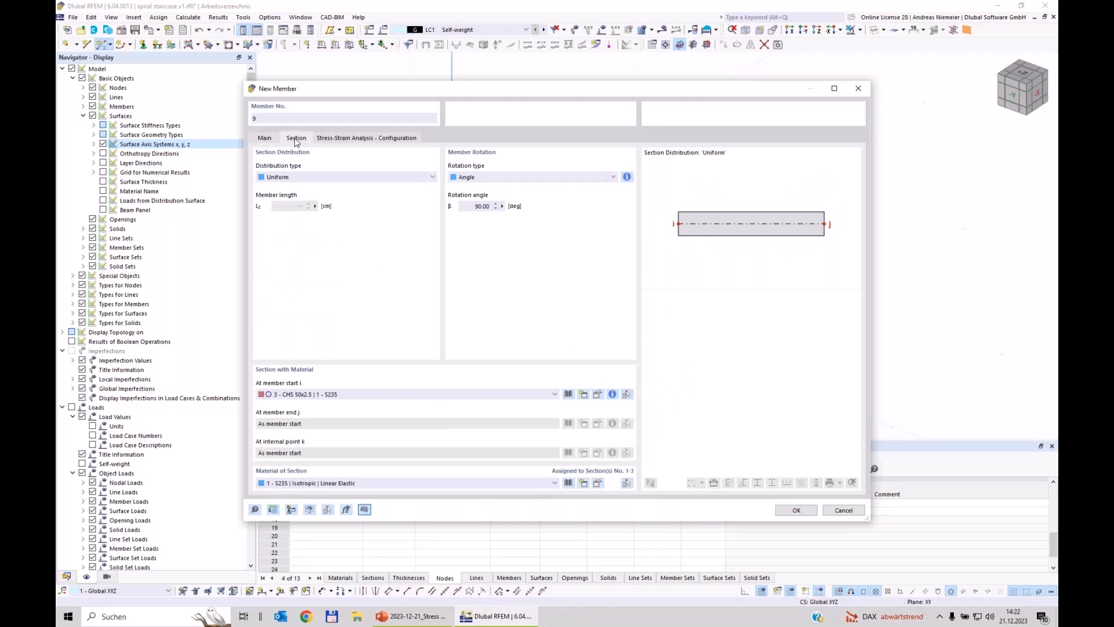
pyautogui.click(795, 510)
pyautogui.click(685, 168)
pyautogui.click(643, 174)
pyautogui.press('Escape')
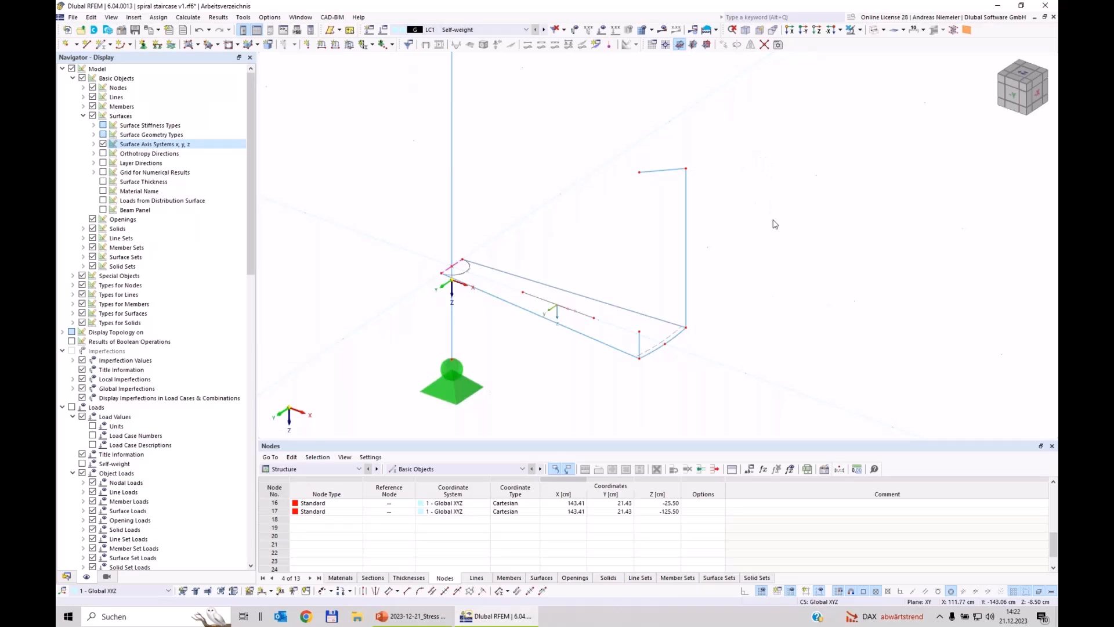
# Display the local x, y, z axis systems of the members
pyautogui.scroll(1, 782, 240)
pyautogui.keyDown('ctrl'); pyautogui.moveTo(782, 240); pyautogui.dragTo(641, 304, button='middle'); pyautogui.keyUp('ctrl')
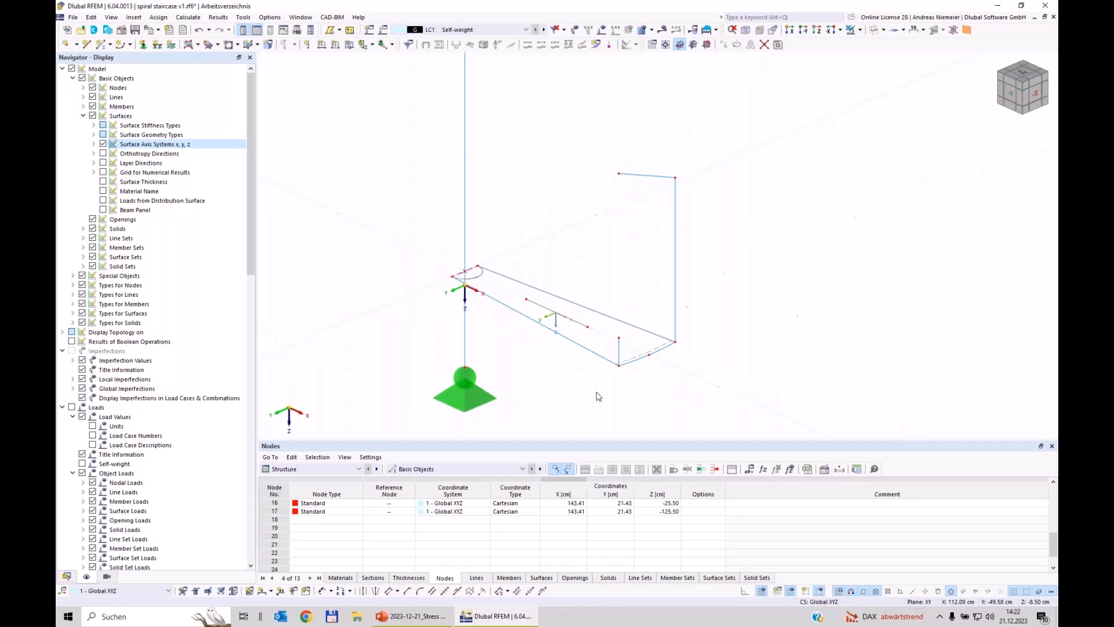
pyautogui.click(93, 144)
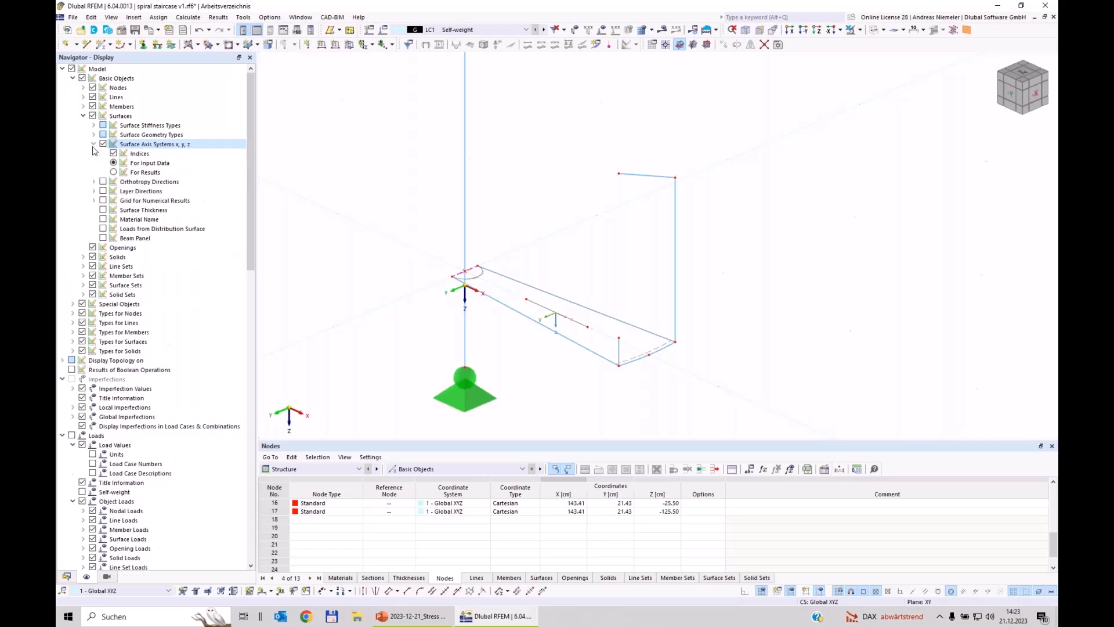
pyautogui.click(83, 115)
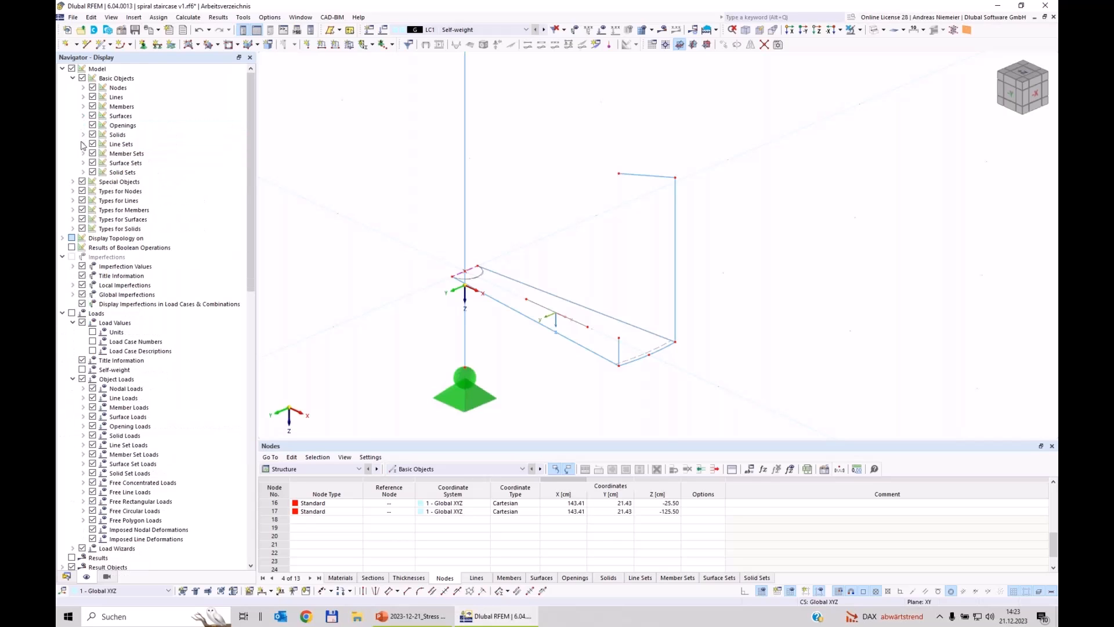
pyautogui.click(83, 106)
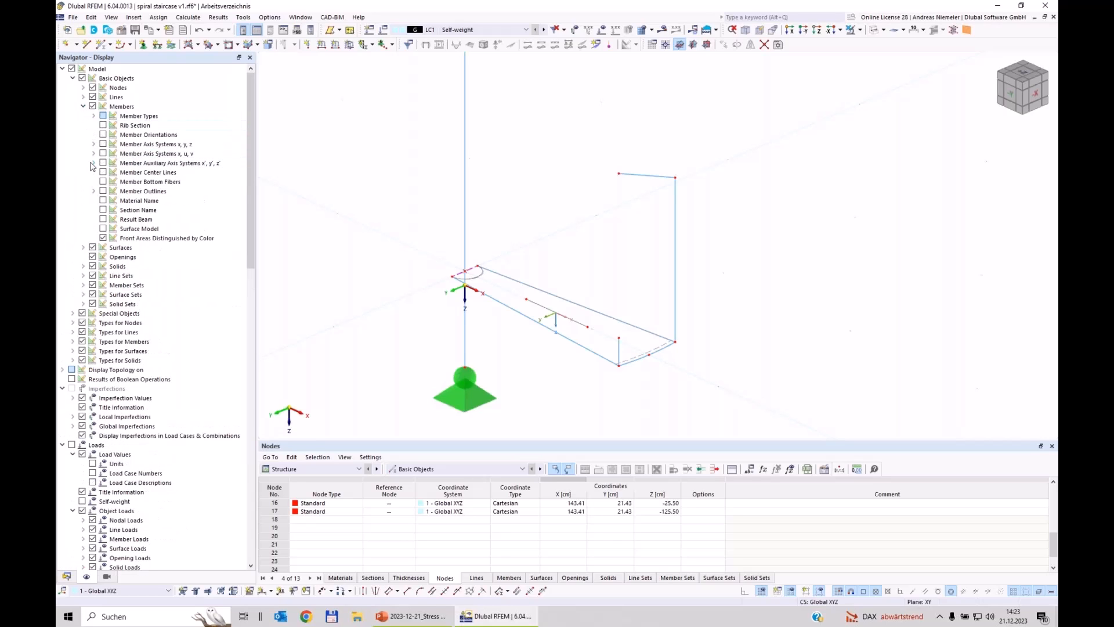
pyautogui.click(94, 144)
pyautogui.click(102, 144)
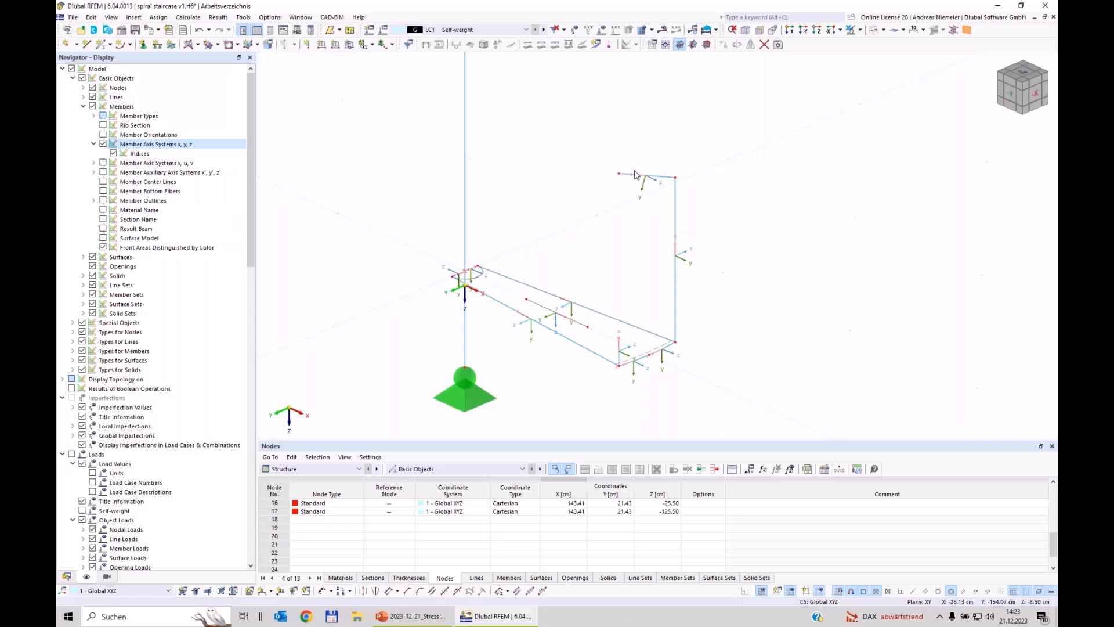
# Set the rotation of the tall post and handrail members to the step's front outer corner as help node, in plane x-z
pyautogui.moveTo(728, 231); pyautogui.dragTo(650, 141)
pyautogui.rightClick(674, 204)
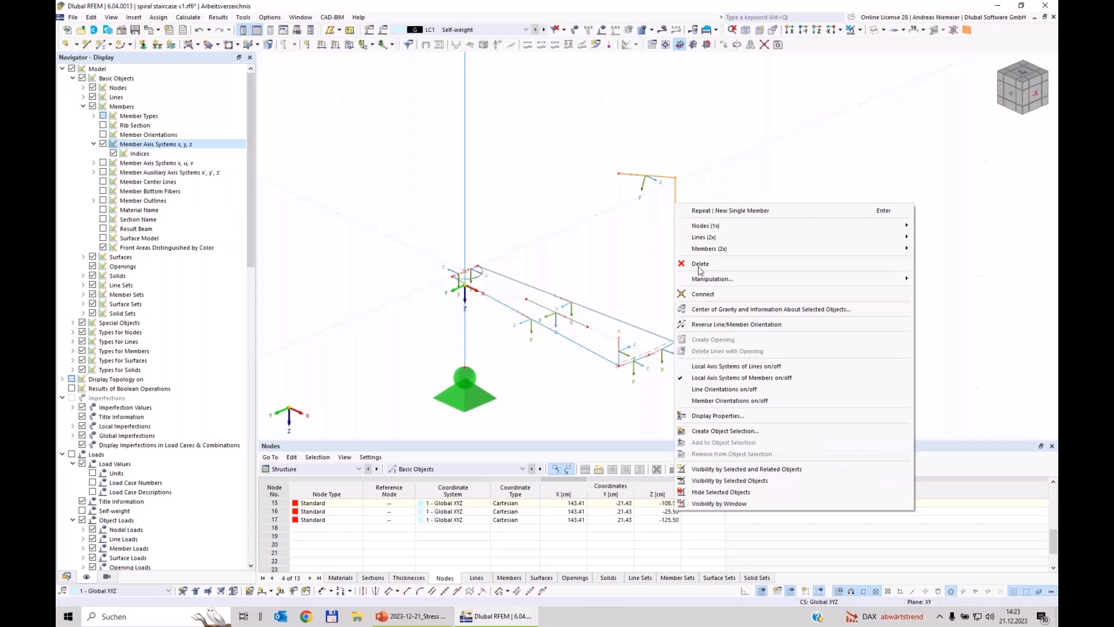
pyautogui.moveTo(709, 251)
pyautogui.click(935, 250)
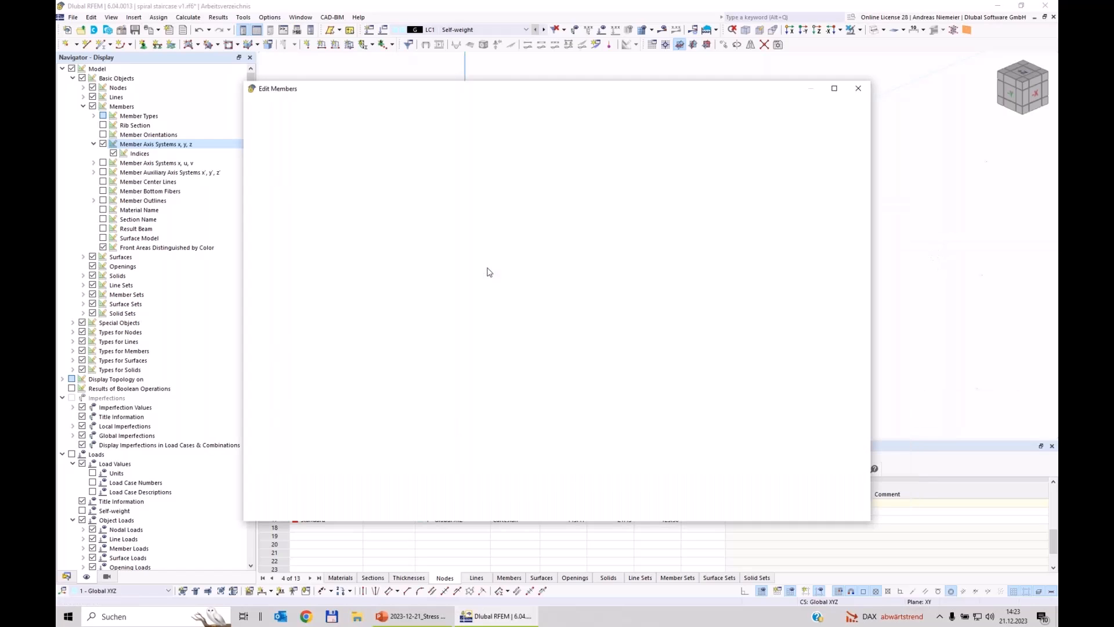
pyautogui.click(296, 138)
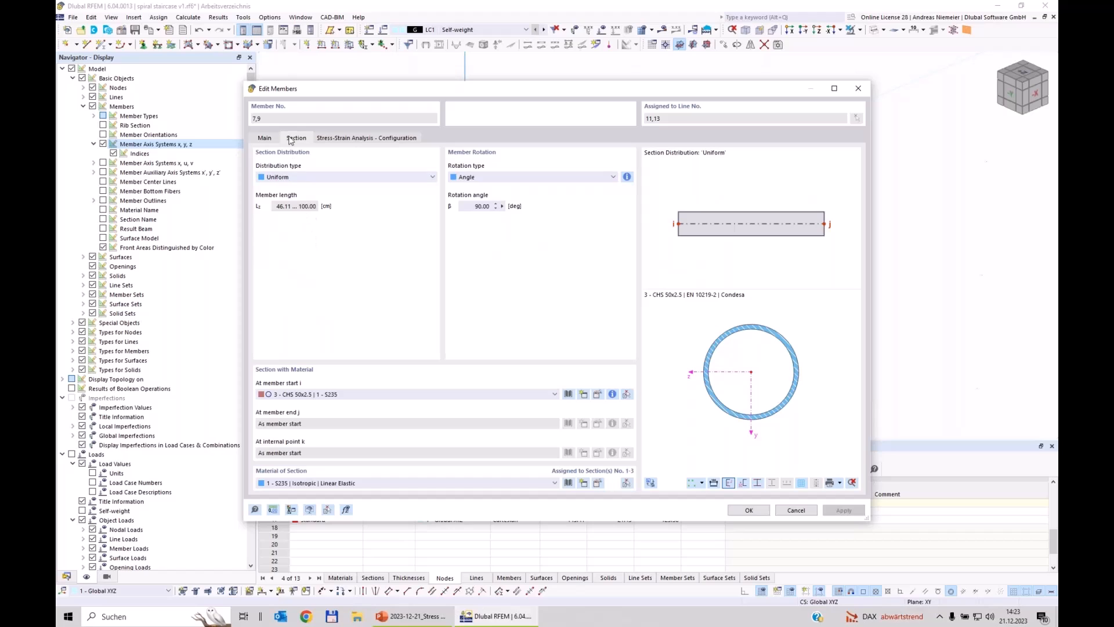
pyautogui.click(479, 177)
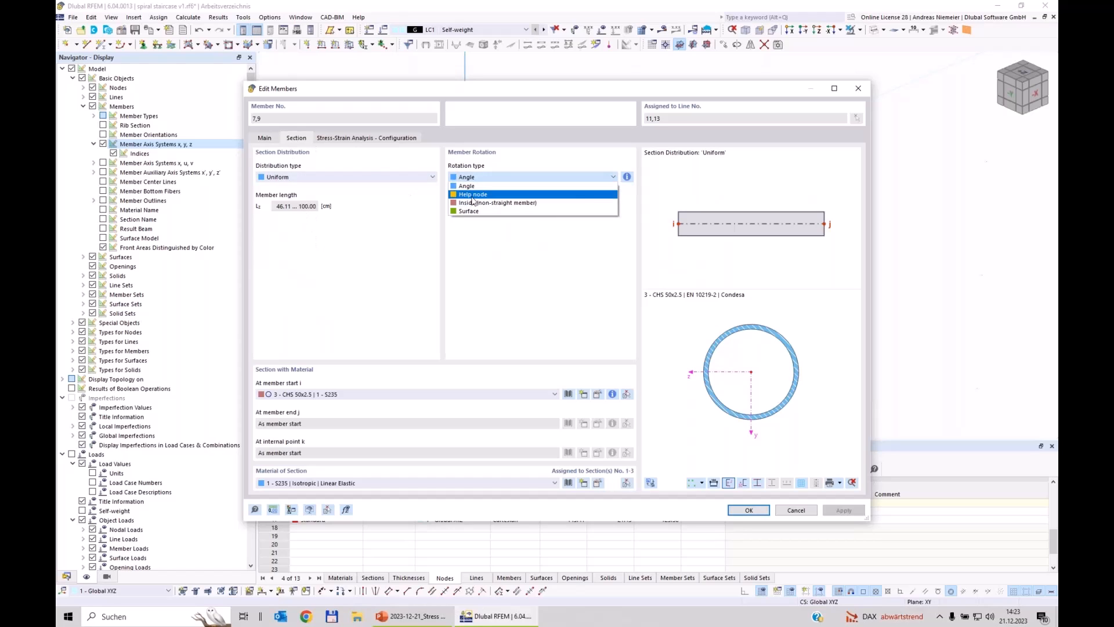
pyautogui.click(473, 189)
pyautogui.click(452, 246)
pyautogui.click(491, 206)
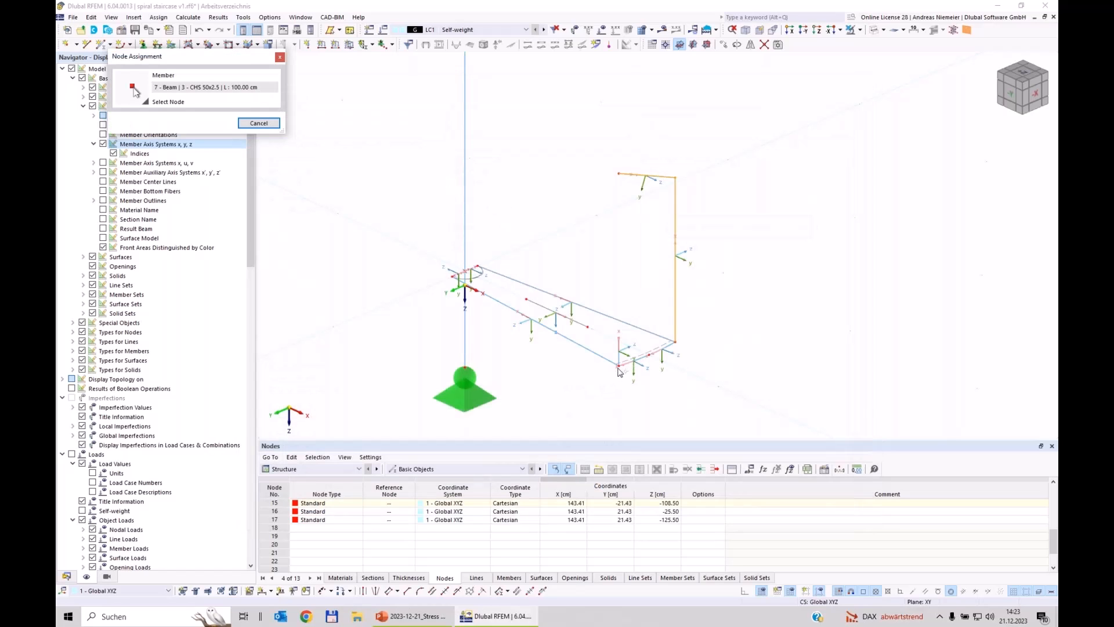
pyautogui.click(618, 364)
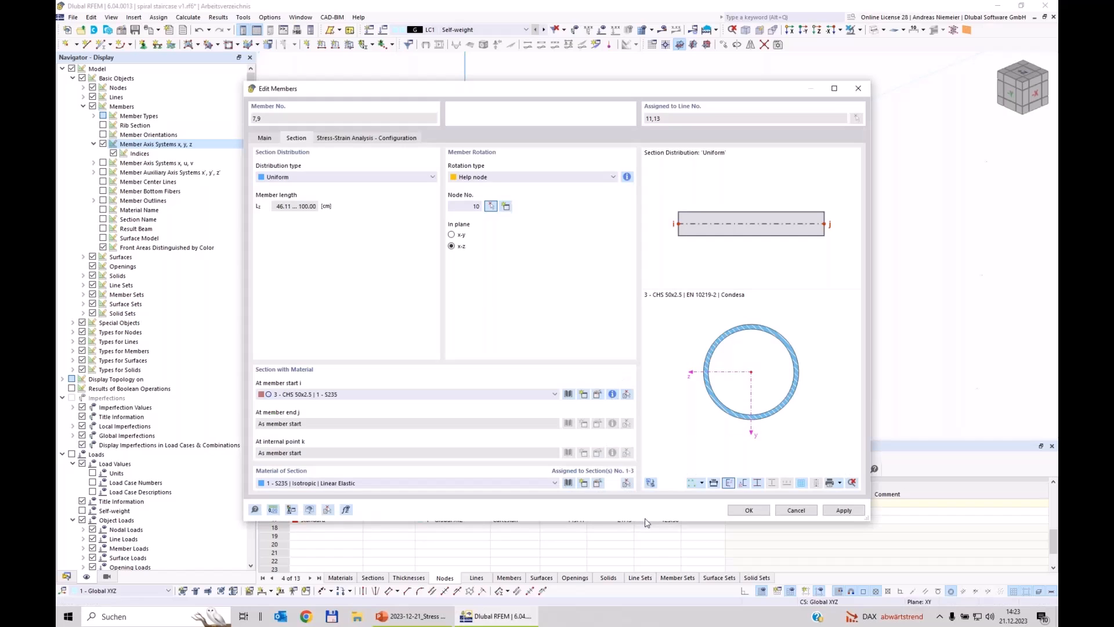
pyautogui.click(750, 509)
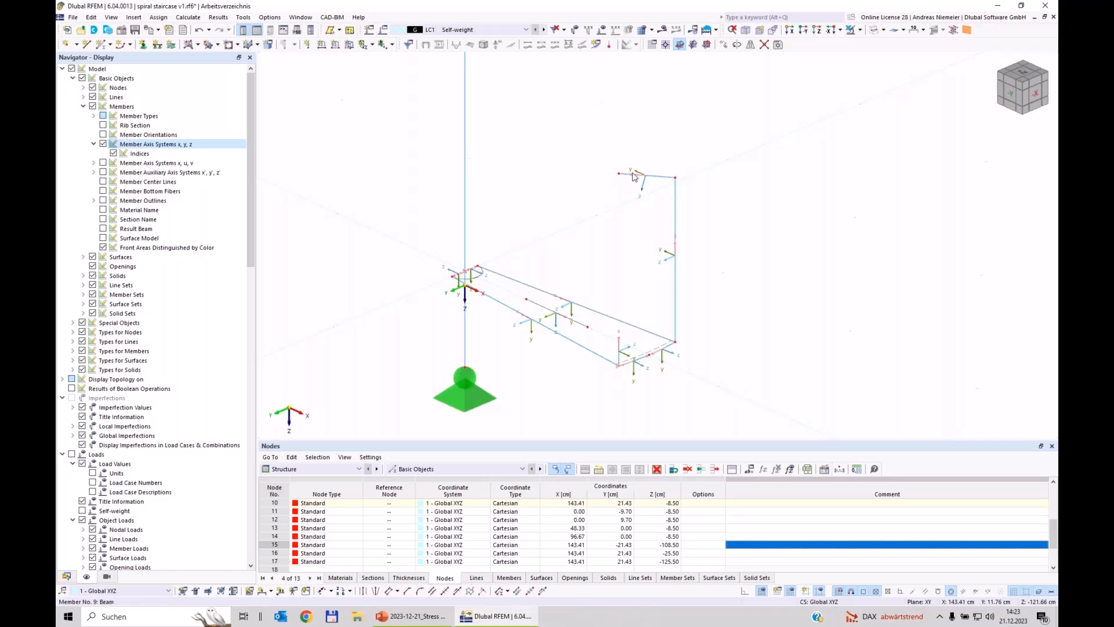
# Set the short front post's rotation to the step's rear outer corner as help node, in plane x-z
pyautogui.doubleClick(619, 365)
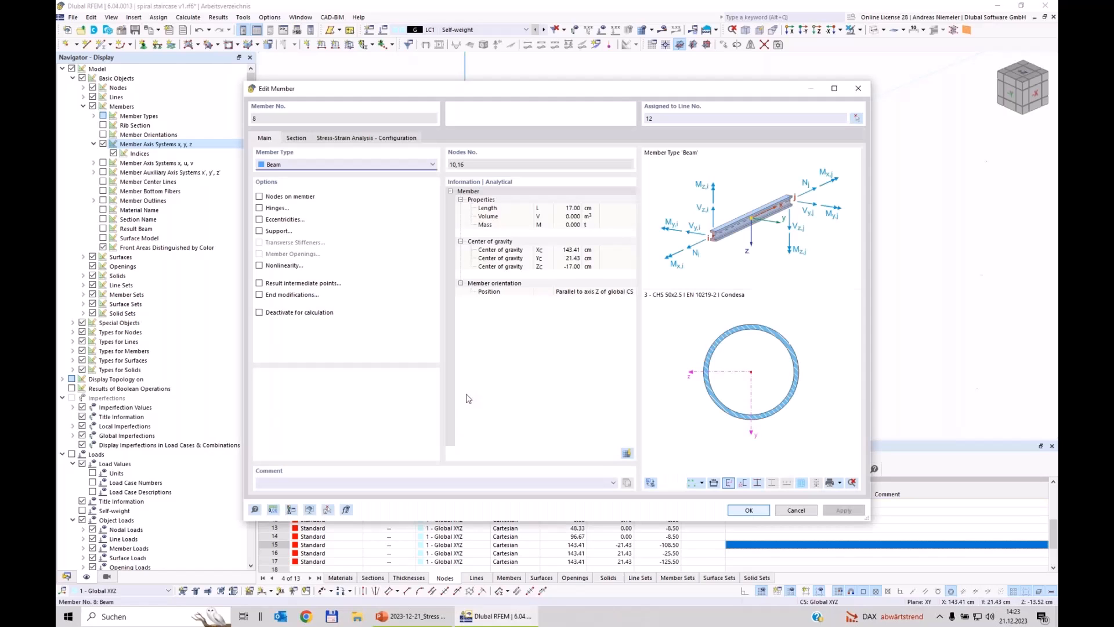
pyautogui.click(298, 138)
pyautogui.click(503, 175)
pyautogui.click(496, 195)
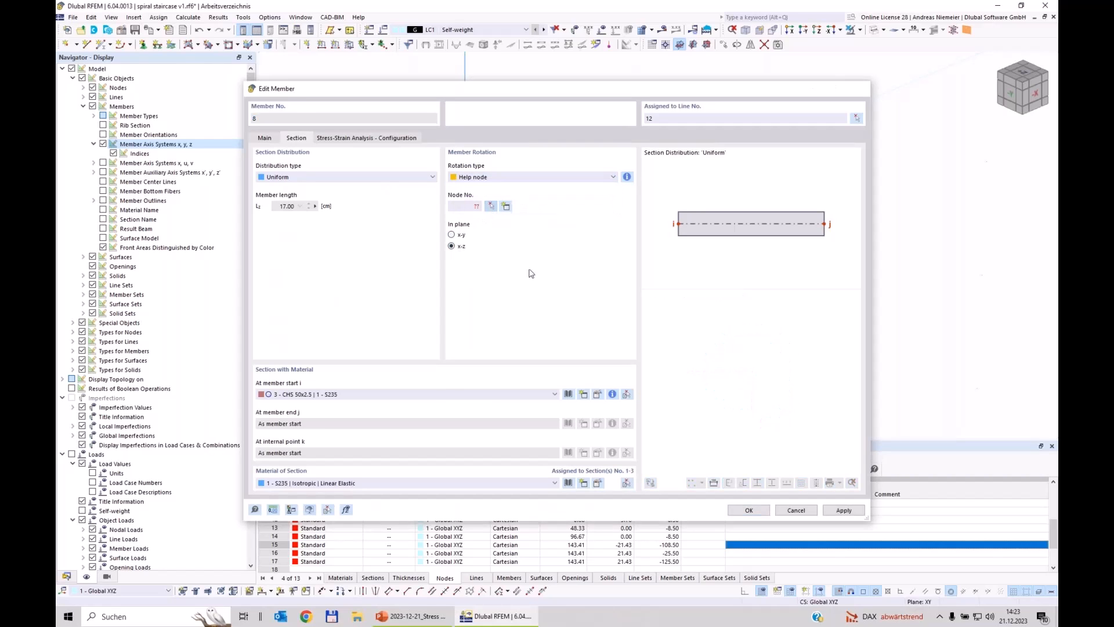
pyautogui.click(491, 206)
pyautogui.click(675, 341)
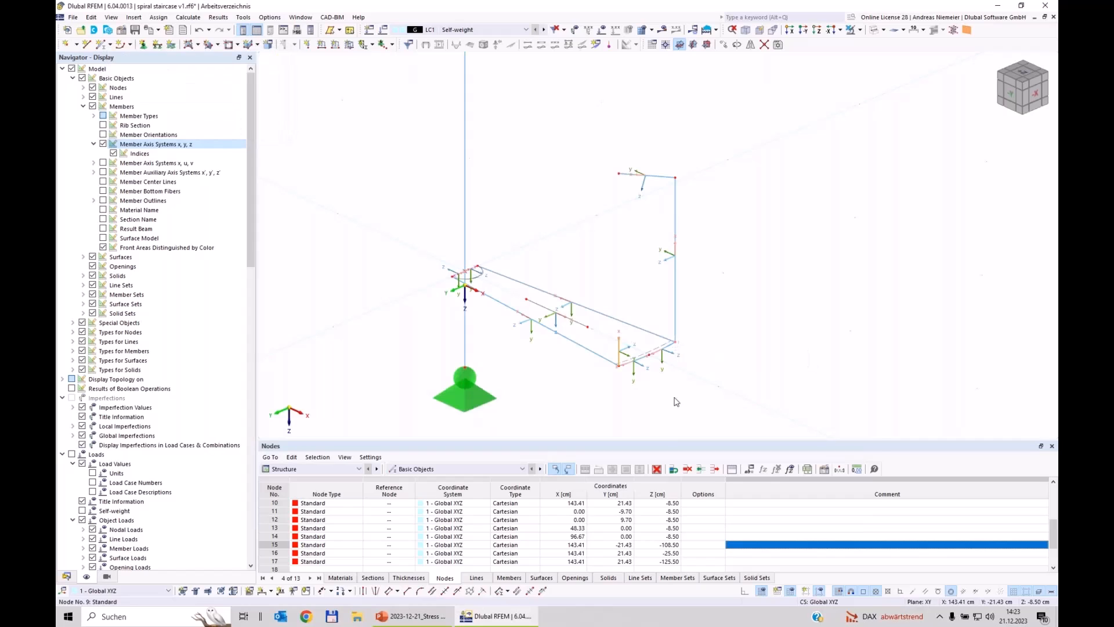
pyautogui.click(747, 510)
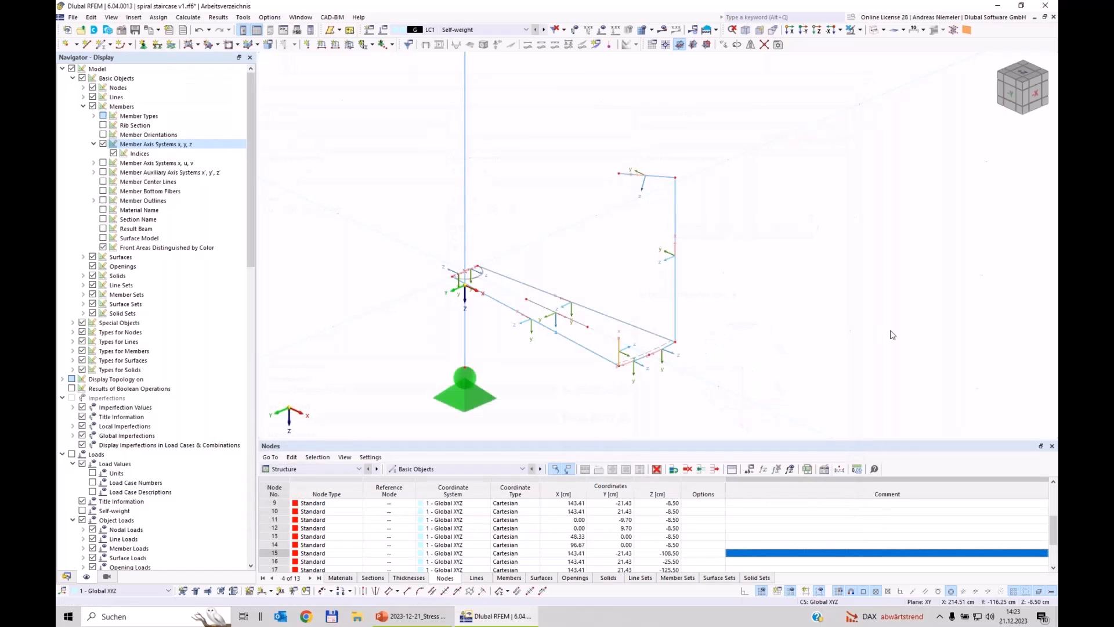
# Hide the member axis systems and the nodes table, and save the model
pyautogui.click(102, 144)
pyautogui.keyDown('ctrl'); pyautogui.moveTo(398, 298); pyautogui.dragTo(429, 304, button='middle'); pyautogui.keyUp('ctrl')
pyautogui.click(1052, 446)
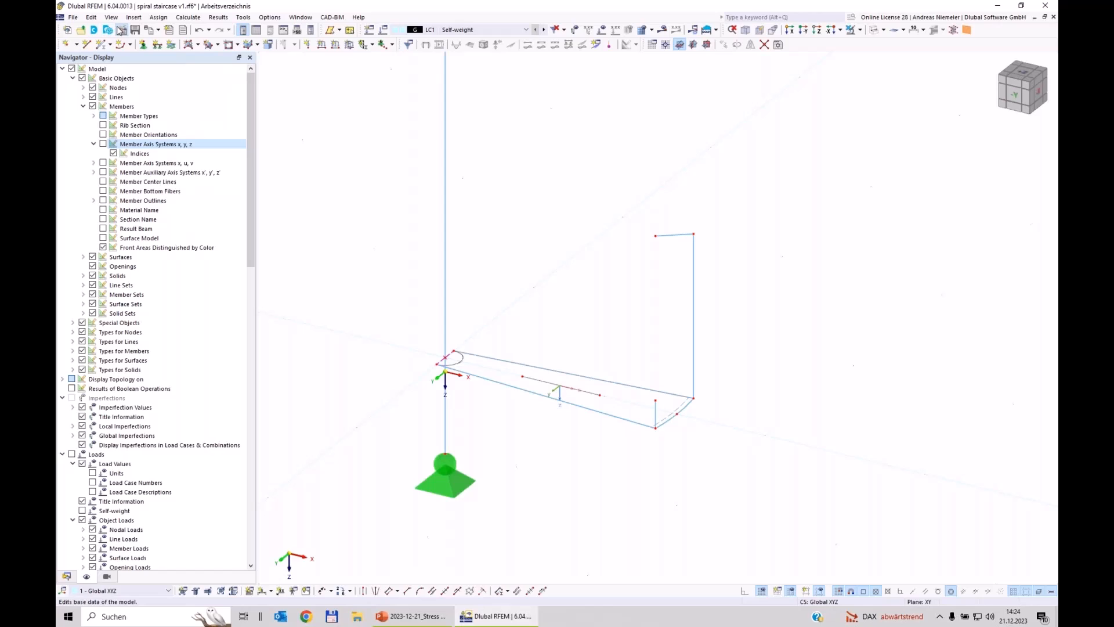
pyautogui.click(135, 30)
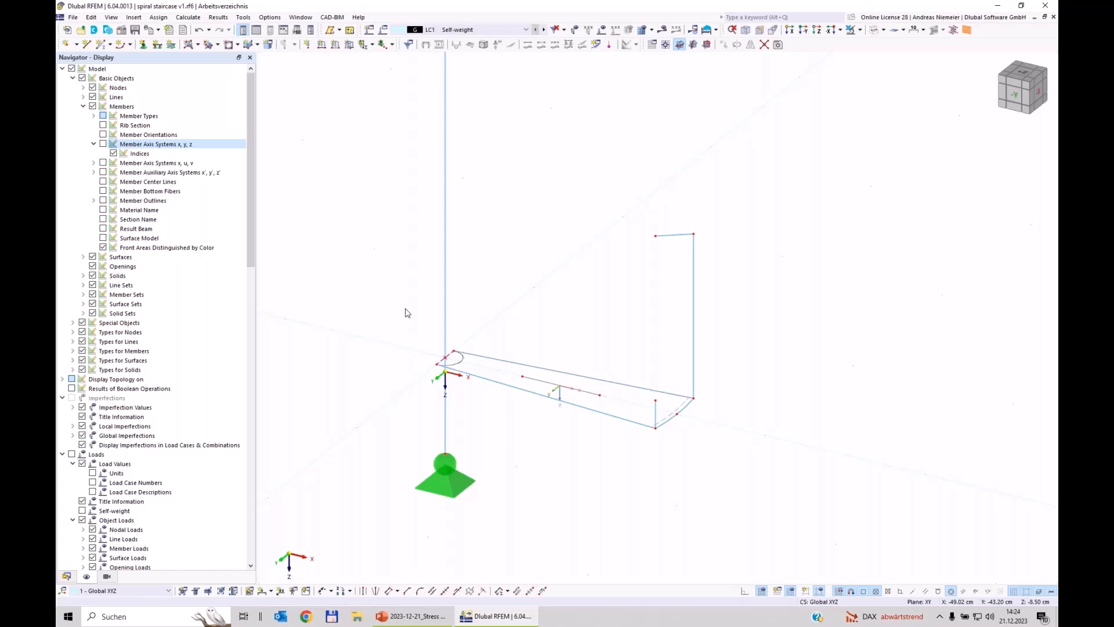
# Save the complete first step with its railing members as a block, giving it the name Stairstep
pyautogui.scroll(-3, 442, 339)
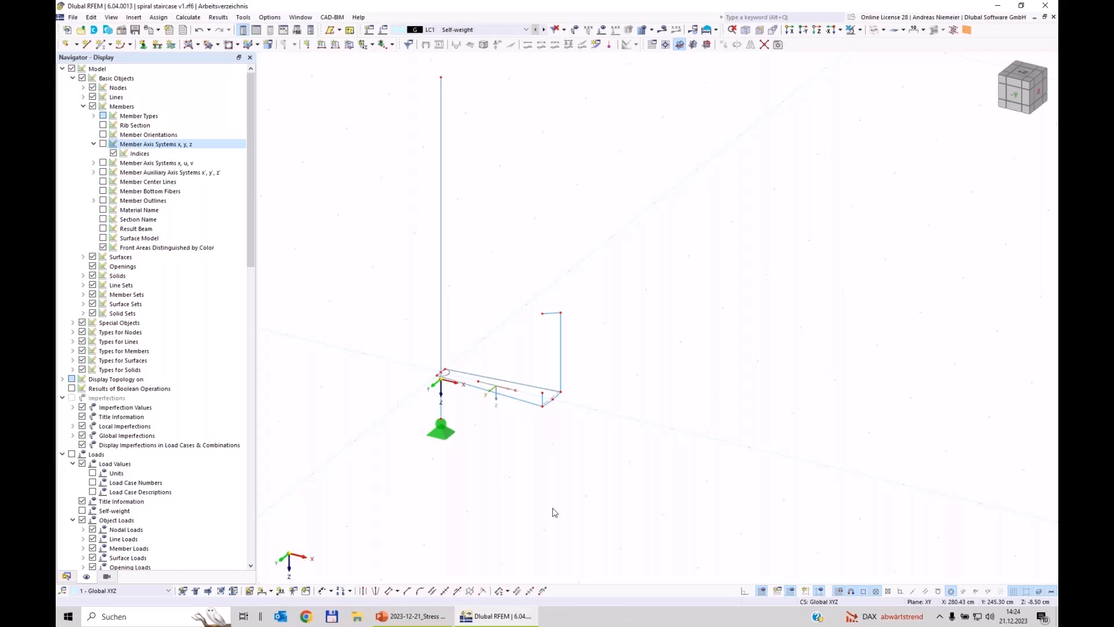
pyautogui.scroll(2, 377, 308)
pyautogui.moveTo(405, 290); pyautogui.dragTo(812, 498)
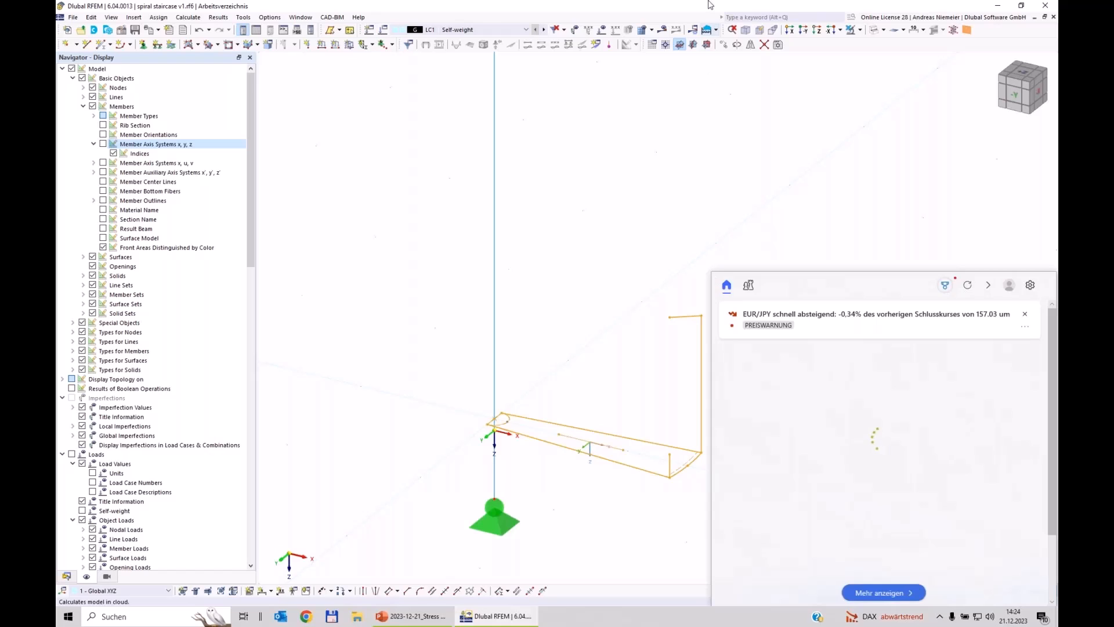
pyautogui.click(74, 18)
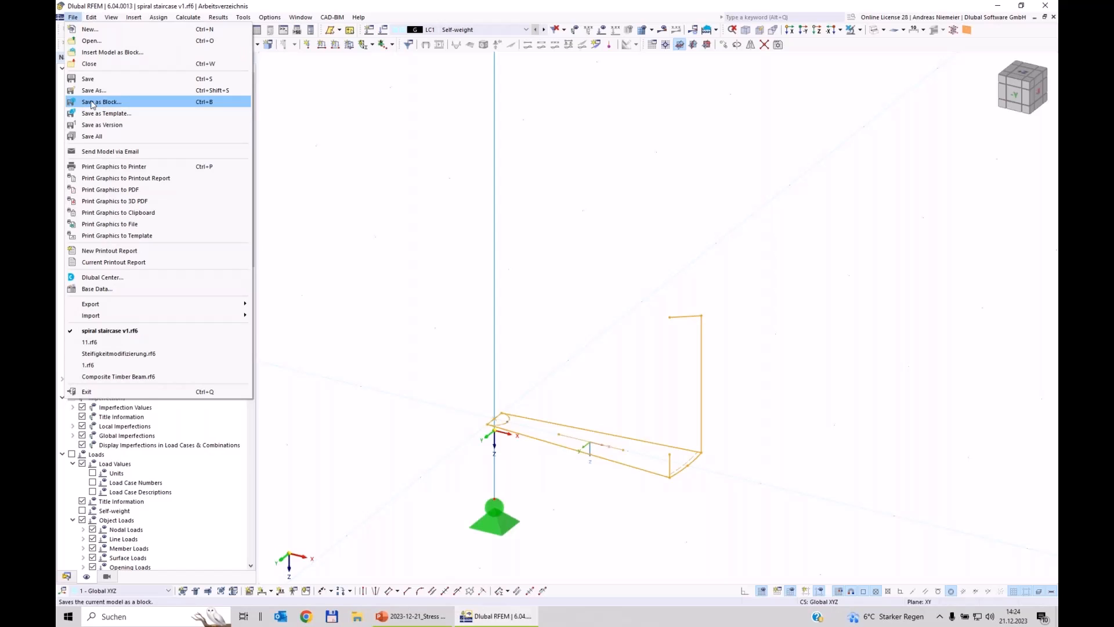
pyautogui.click(91, 102)
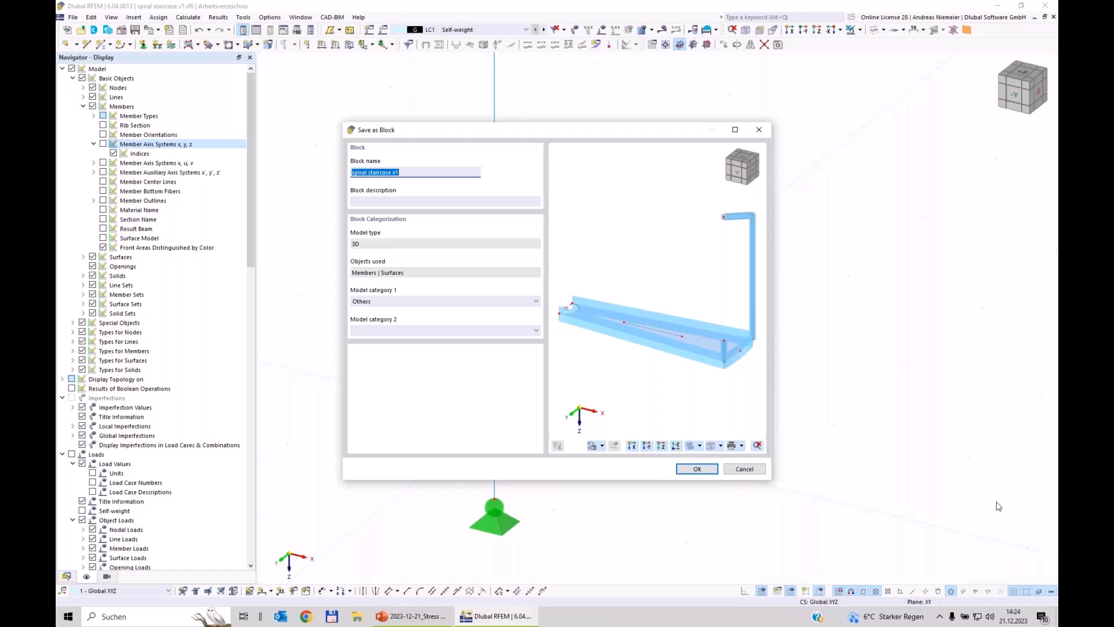
pyautogui.write('sta')
pyautogui.press('BackSpace')
pyautogui.press('BackSpace')
pyautogui.press('BackSpace')
pyautogui.write('stepp')
pyautogui.press('Left')
pyautogui.press('Left')
pyautogui.press('Left')
pyautogui.press('BackSpace')
pyautogui.write('S')
# Set the Stairstep block's first model category to Others | General and confirm saving the block
pyautogui.click(409, 301)
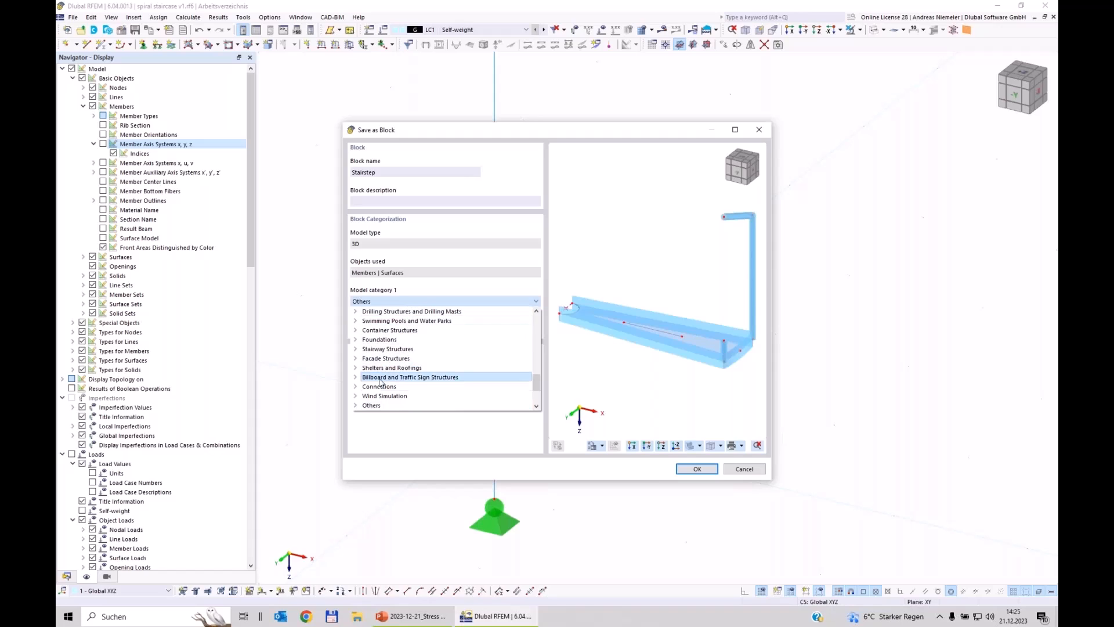
pyautogui.click(356, 405)
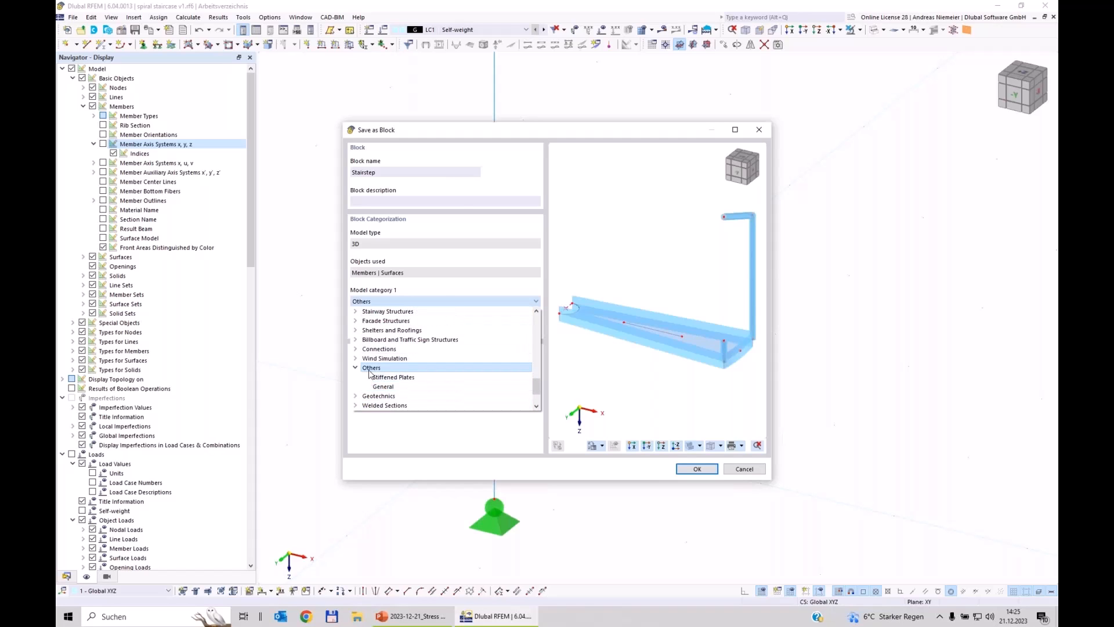
pyautogui.click(381, 386)
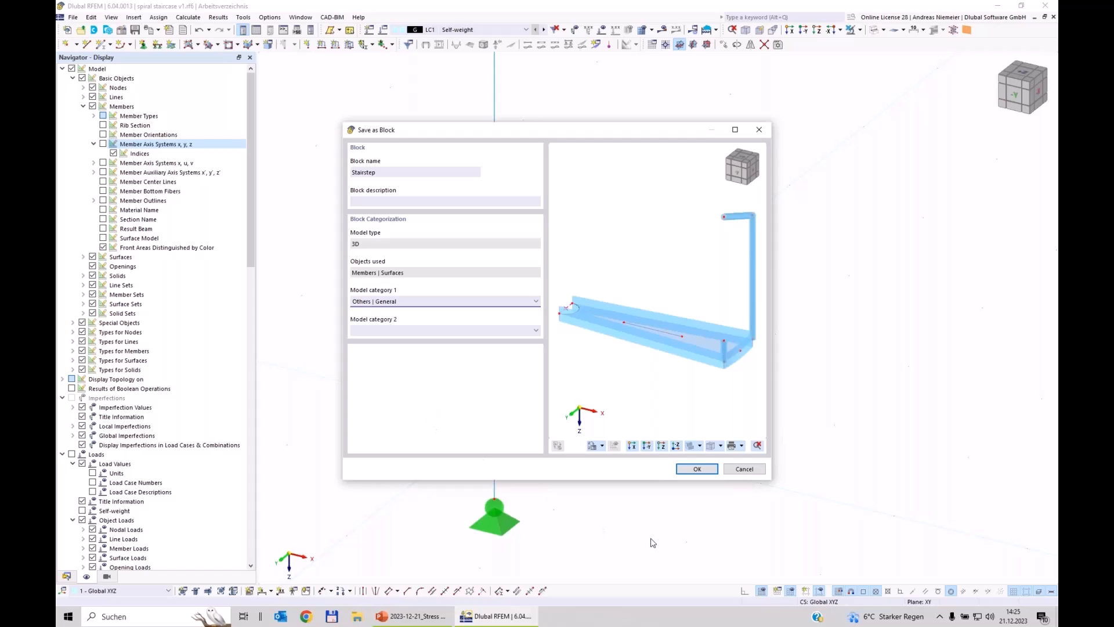
pyautogui.click(697, 469)
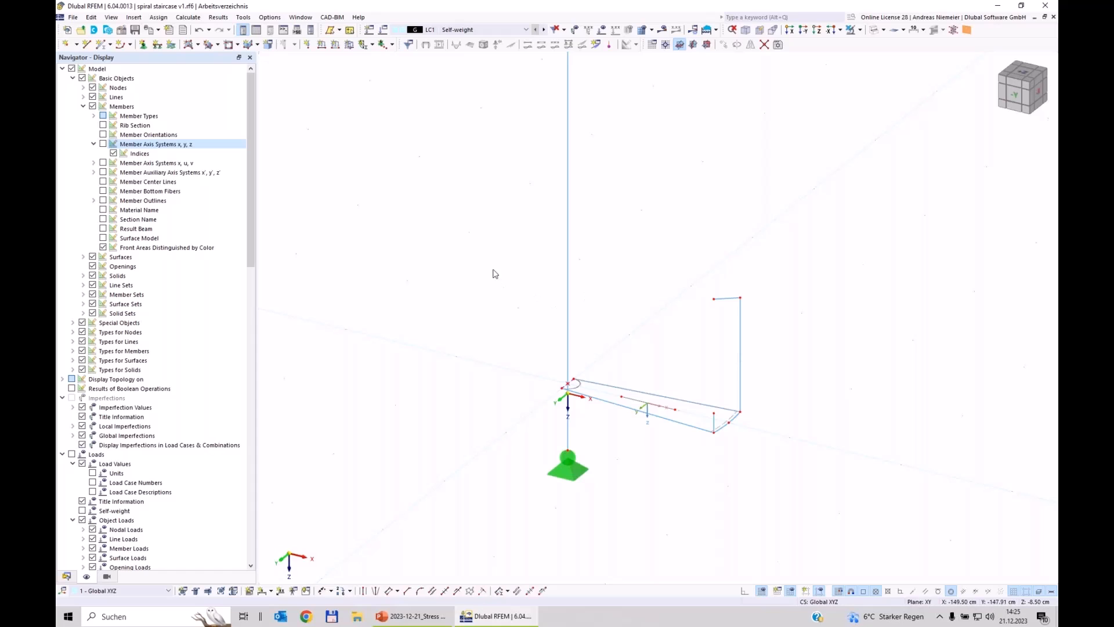
# Delete the original step with its railing and insert the saved Stairstep block from the Block Manager at coordinates 0, 0, 0
pyautogui.moveTo(494, 254); pyautogui.dragTo(790, 451)
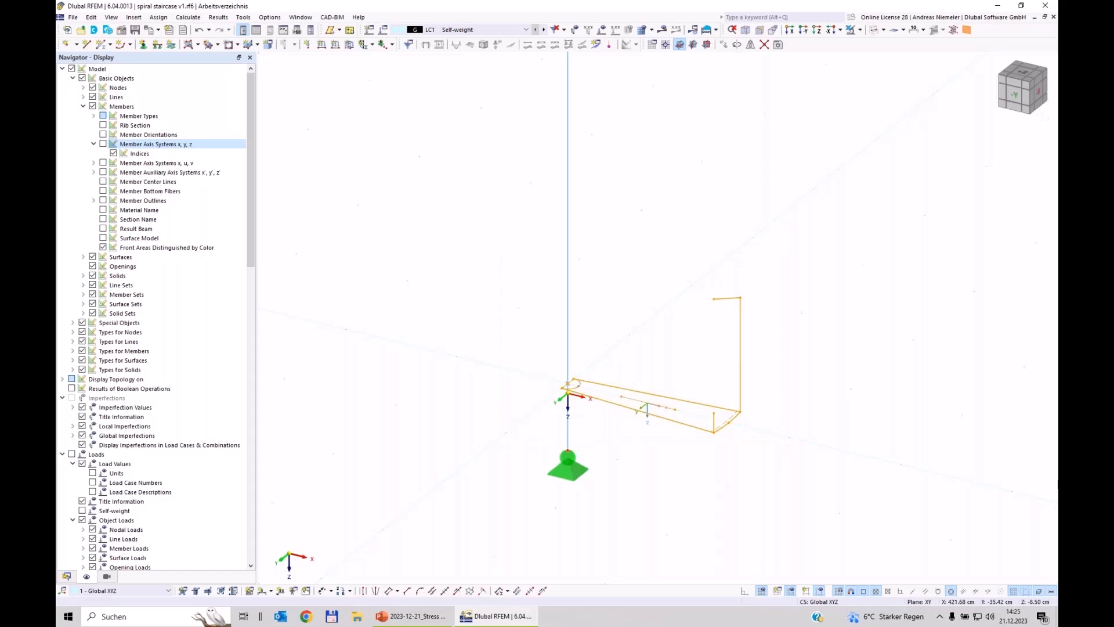
pyautogui.press('Delete')
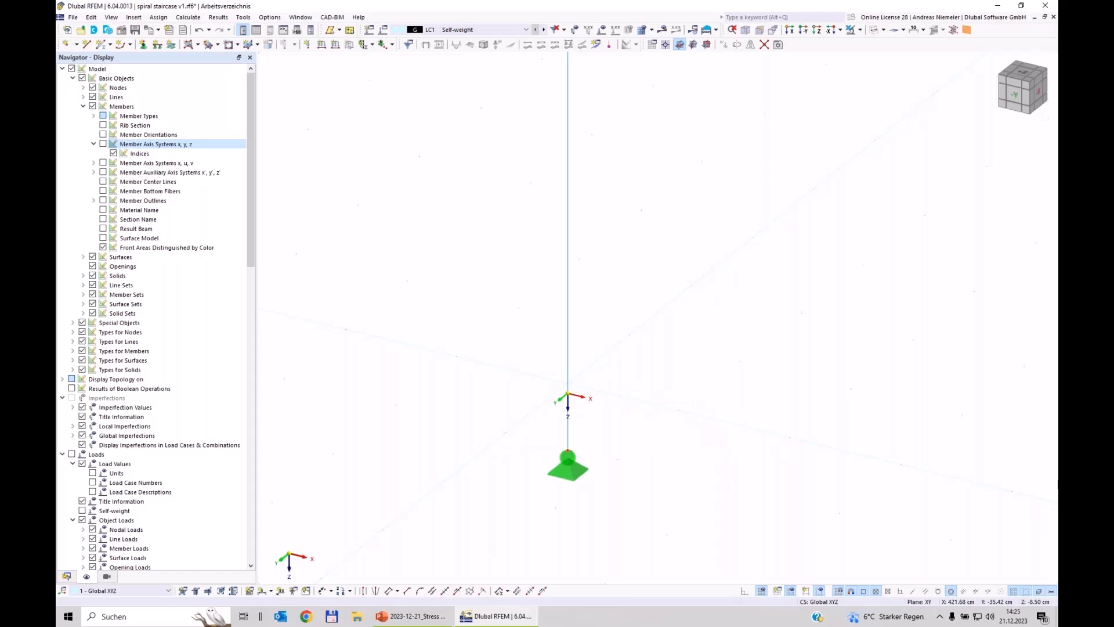
pyautogui.click(108, 31)
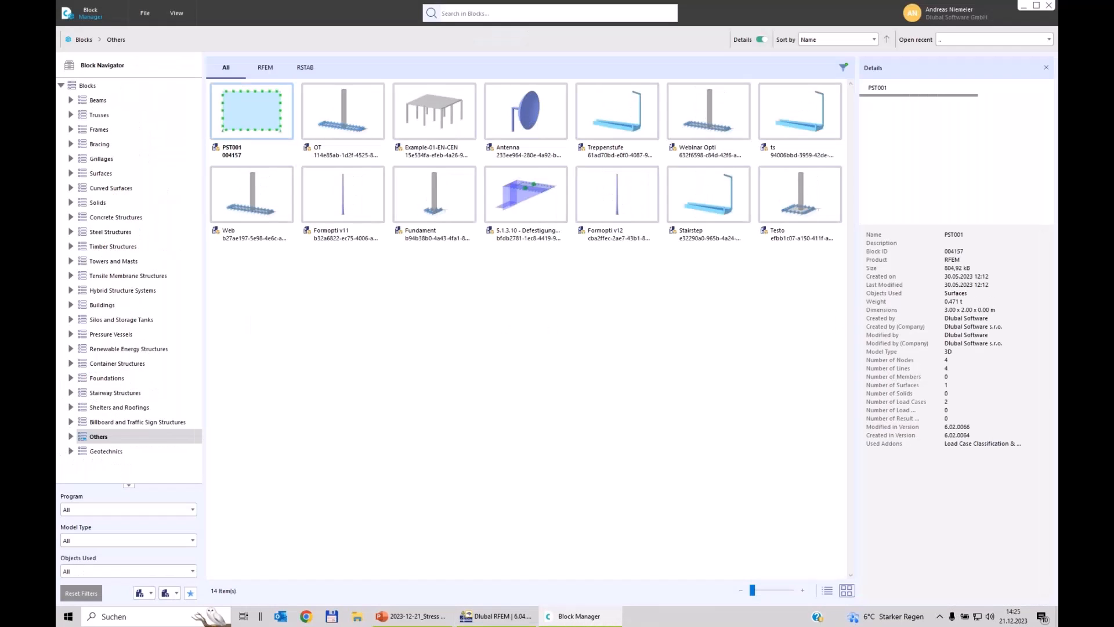
pyautogui.click(464, 11)
pyautogui.write('stai')
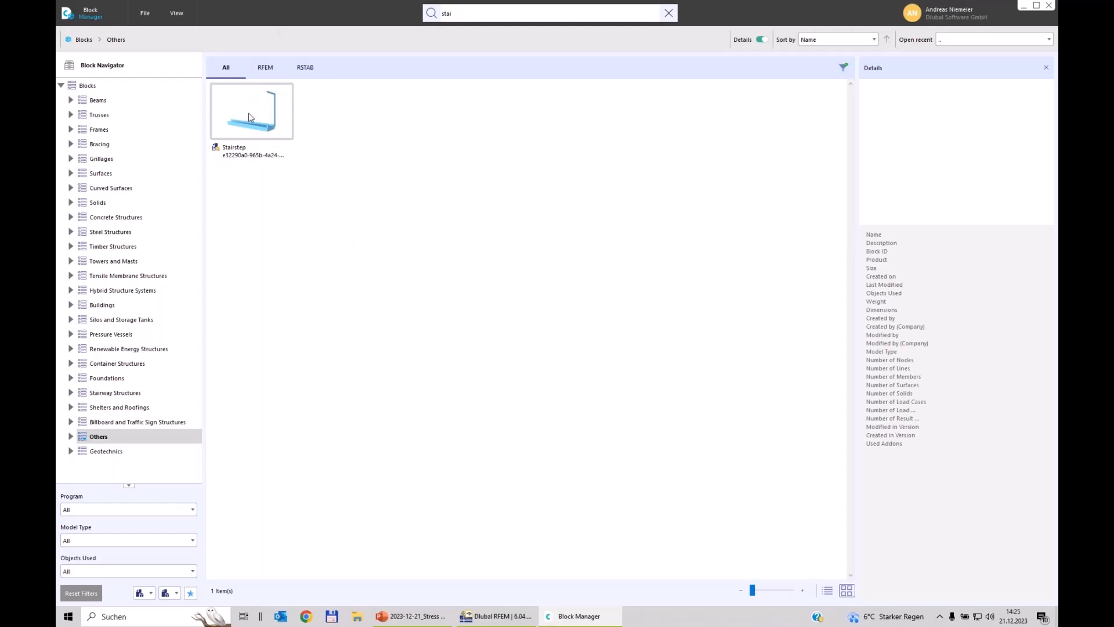
pyautogui.click(262, 128)
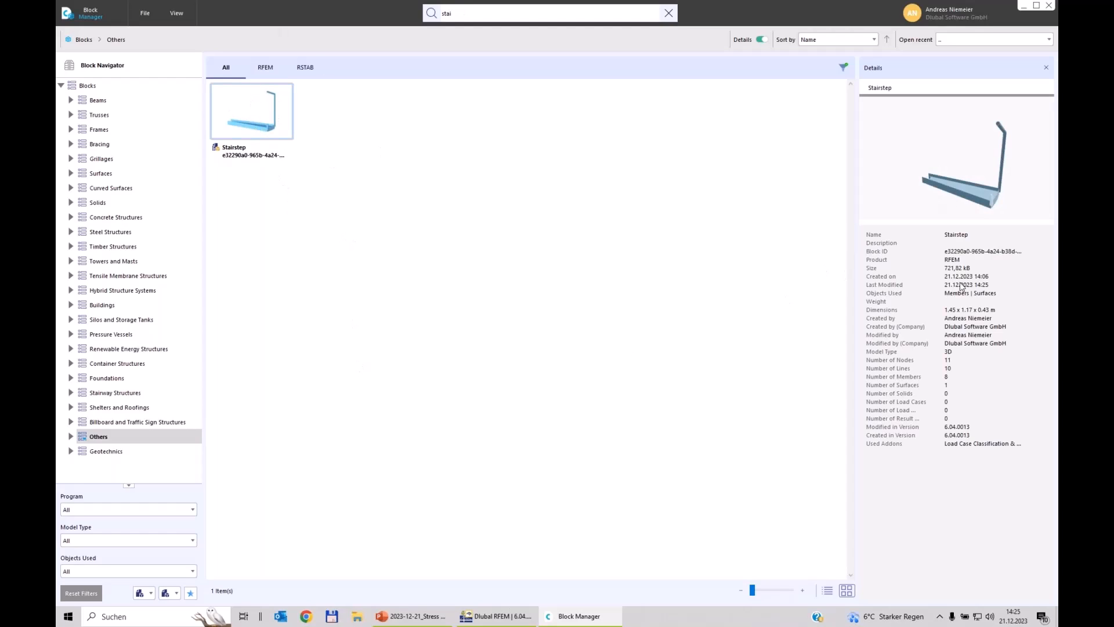
pyautogui.doubleClick(269, 120)
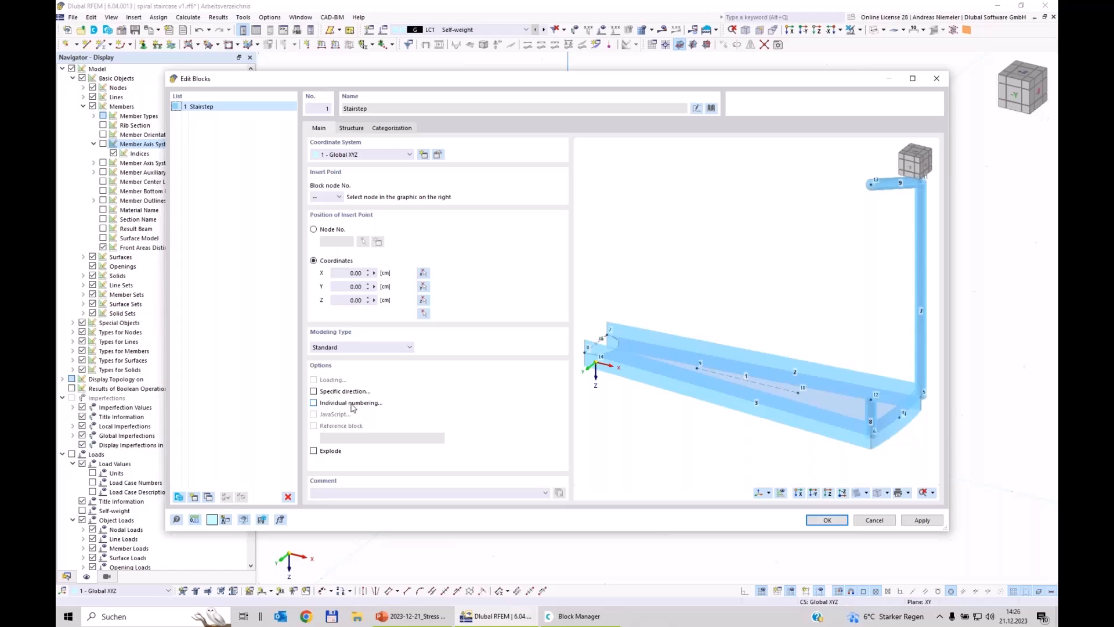
pyautogui.click(829, 520)
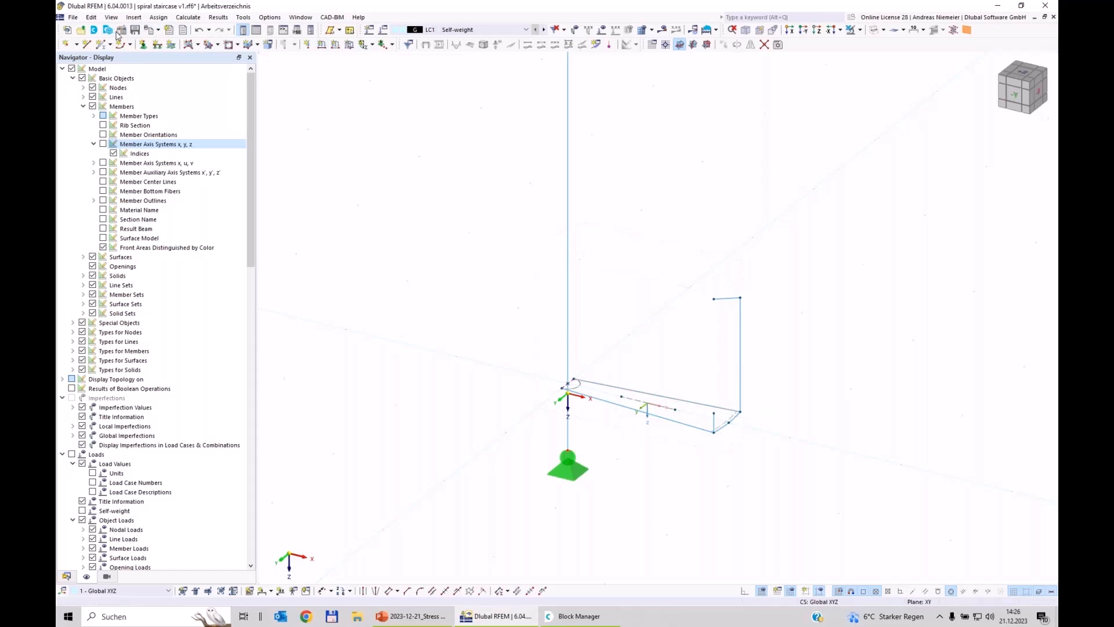
# Examine the inserted Stairstep block among the special objects and its node coordinates in the nodes table
pyautogui.click(68, 575)
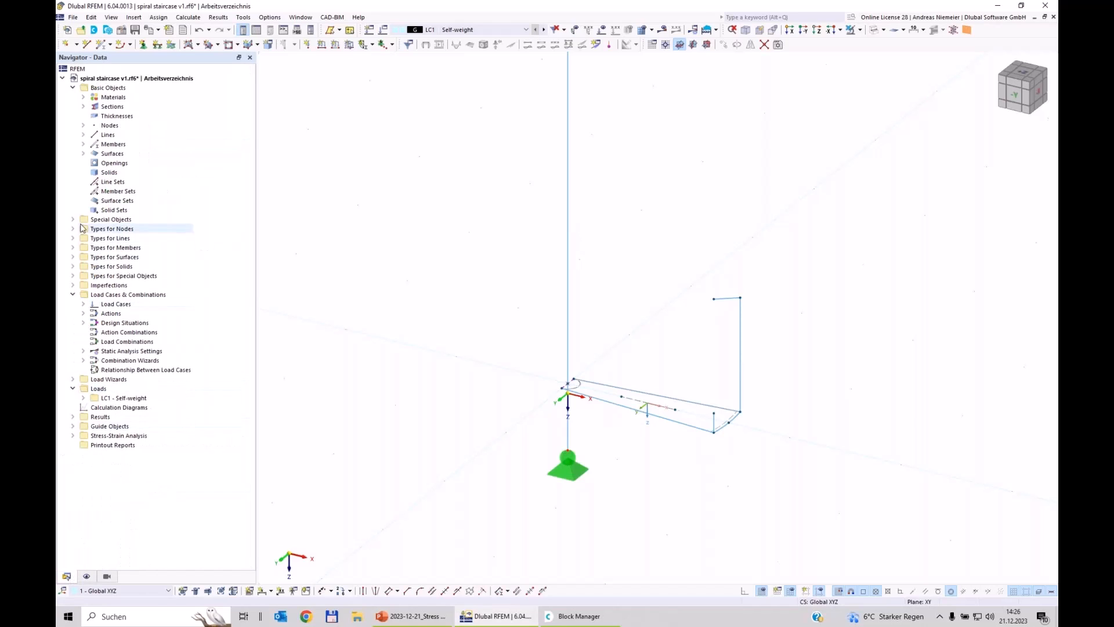
pyautogui.click(72, 220)
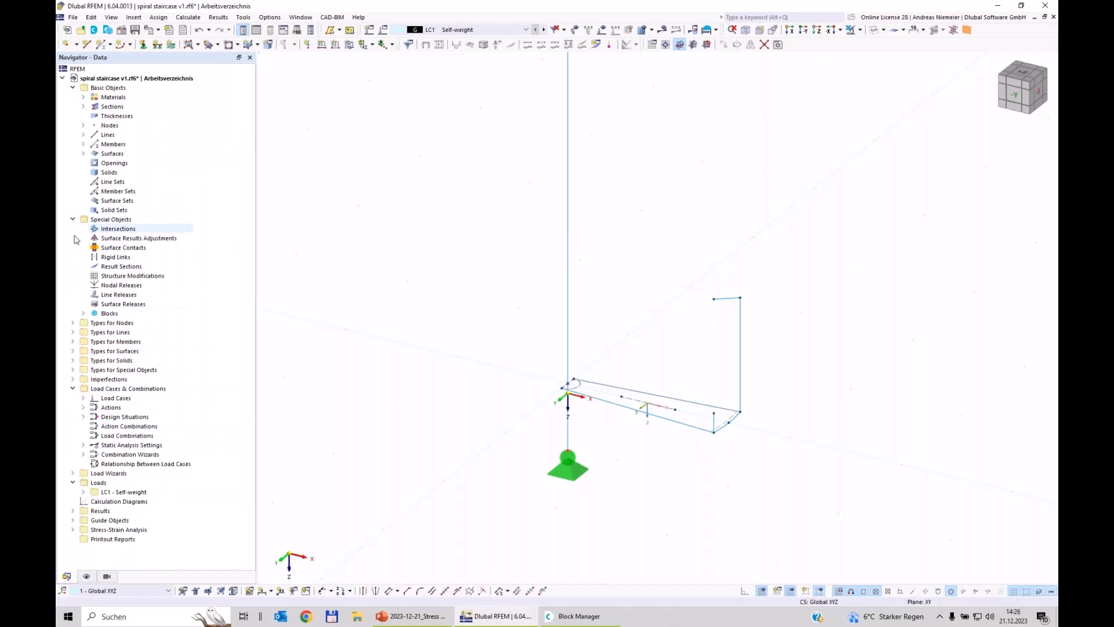
pyautogui.click(83, 314)
pyautogui.click(174, 322)
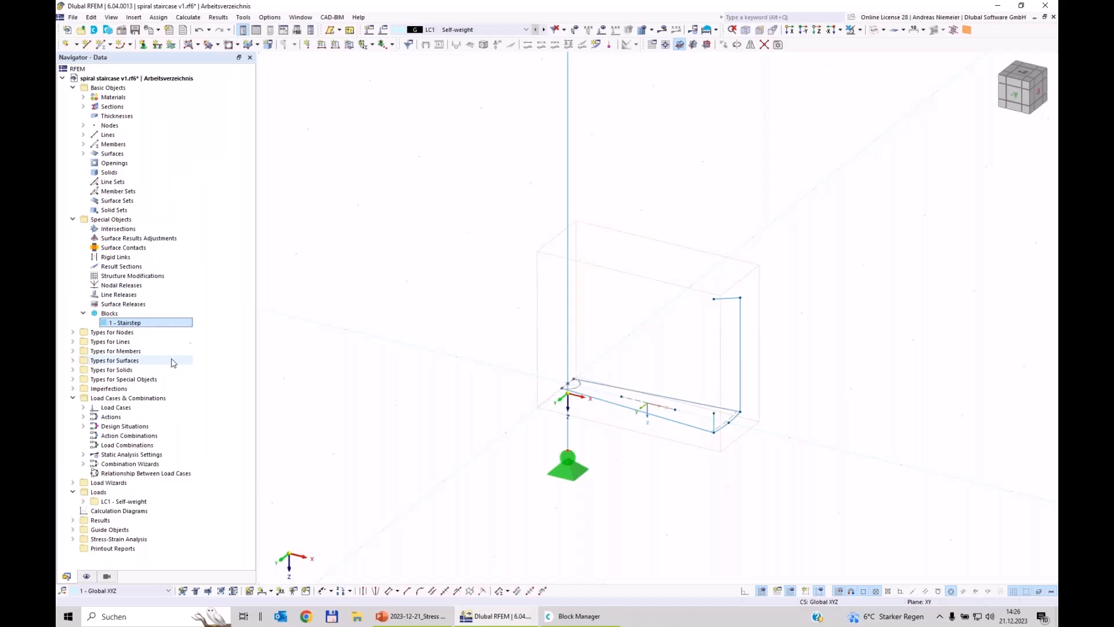
pyautogui.click(256, 29)
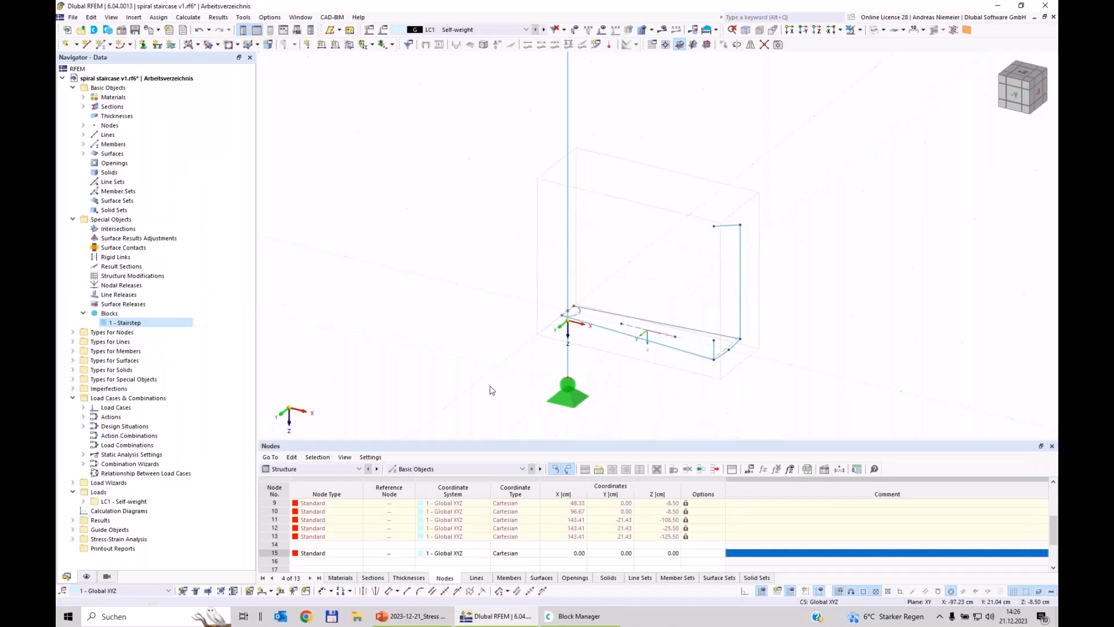
pyautogui.scroll(3, 480, 536)
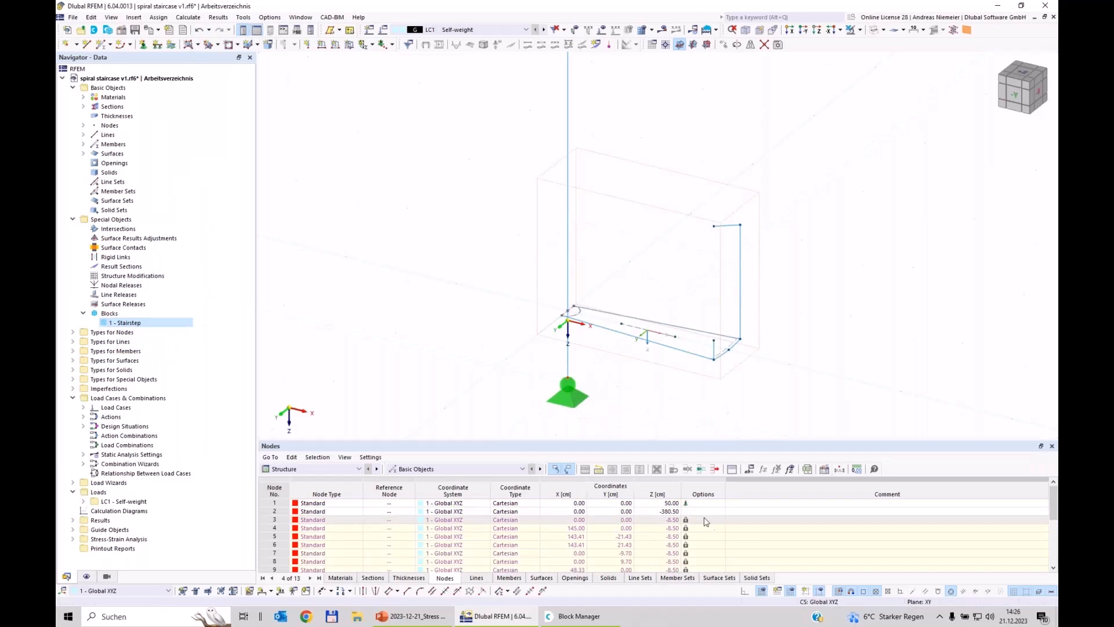
pyautogui.click(662, 528)
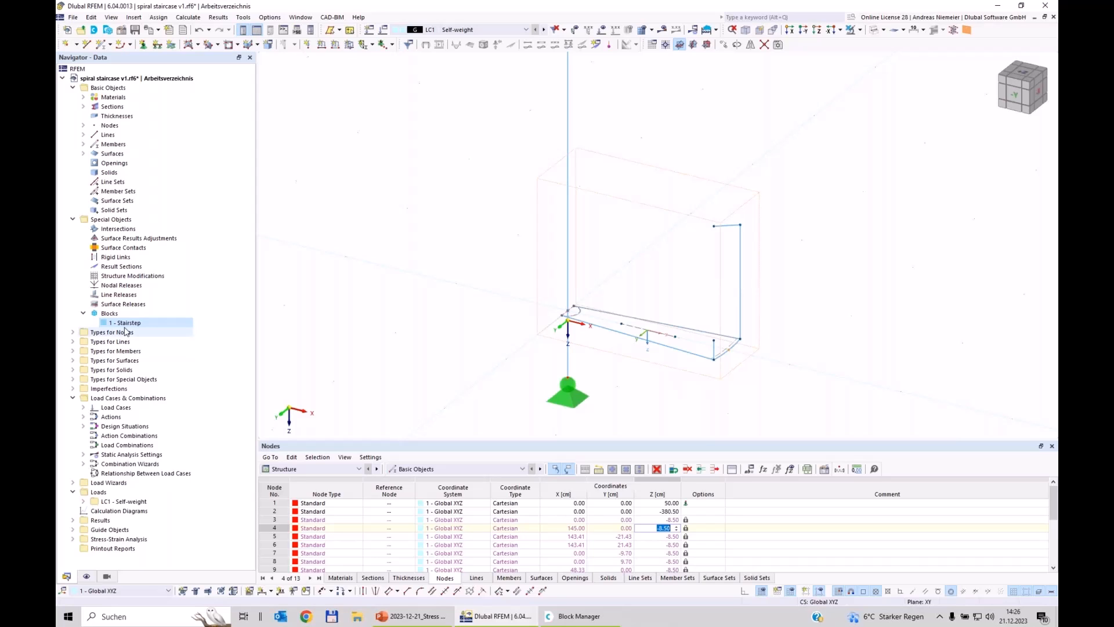
pyautogui.click(284, 297)
# Copy the Stairstep block 16 times with a displacement of -17 cm in Z, and hide the nodes table
pyautogui.click(128, 324)
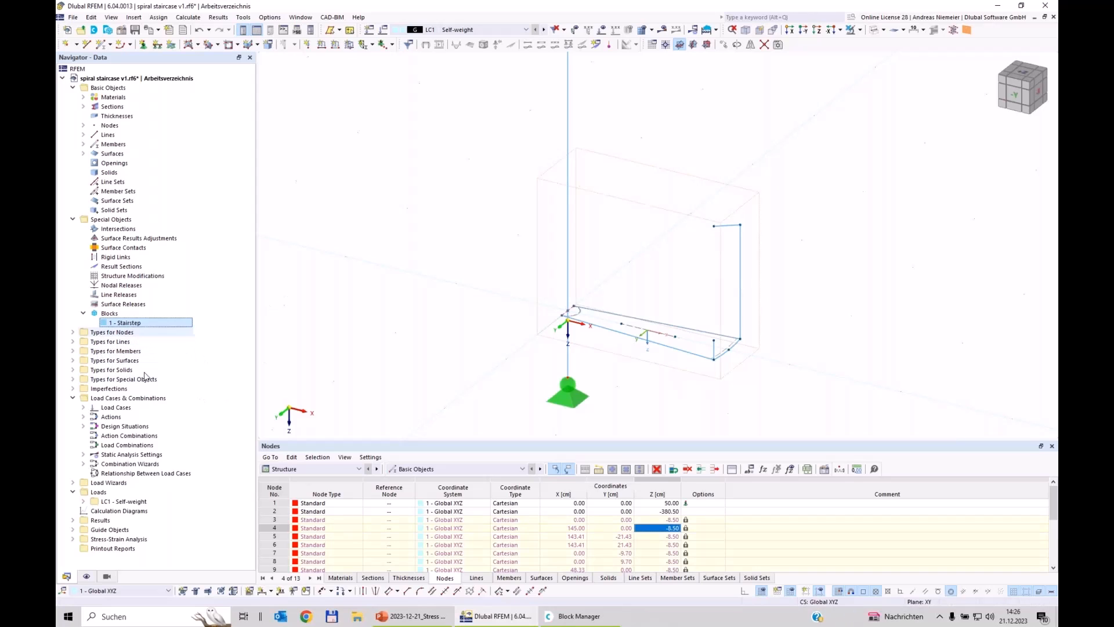
pyautogui.click(723, 45)
pyautogui.doubleClick(522, 225)
pyautogui.write('16')
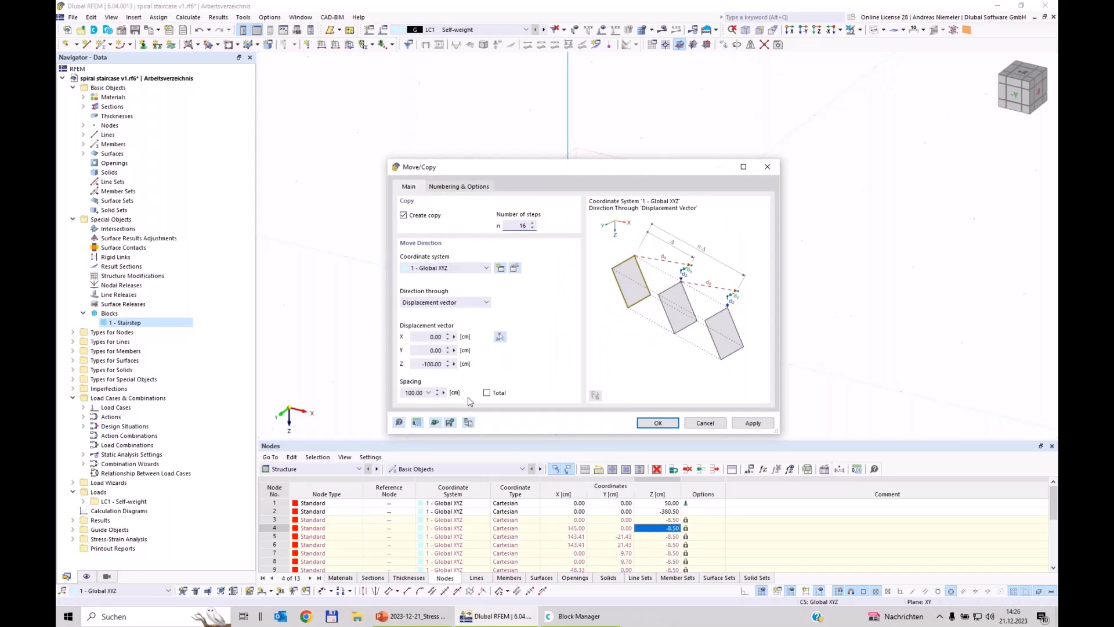
pyautogui.doubleClick(432, 364)
pyautogui.write('-17')
pyautogui.click(473, 189)
pyautogui.click(409, 187)
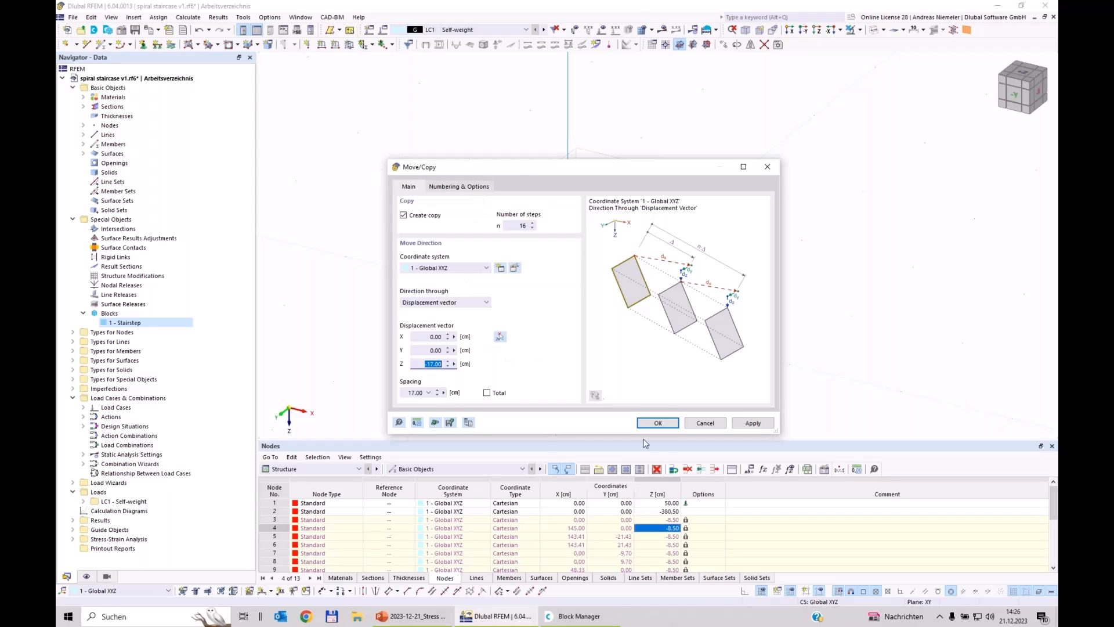
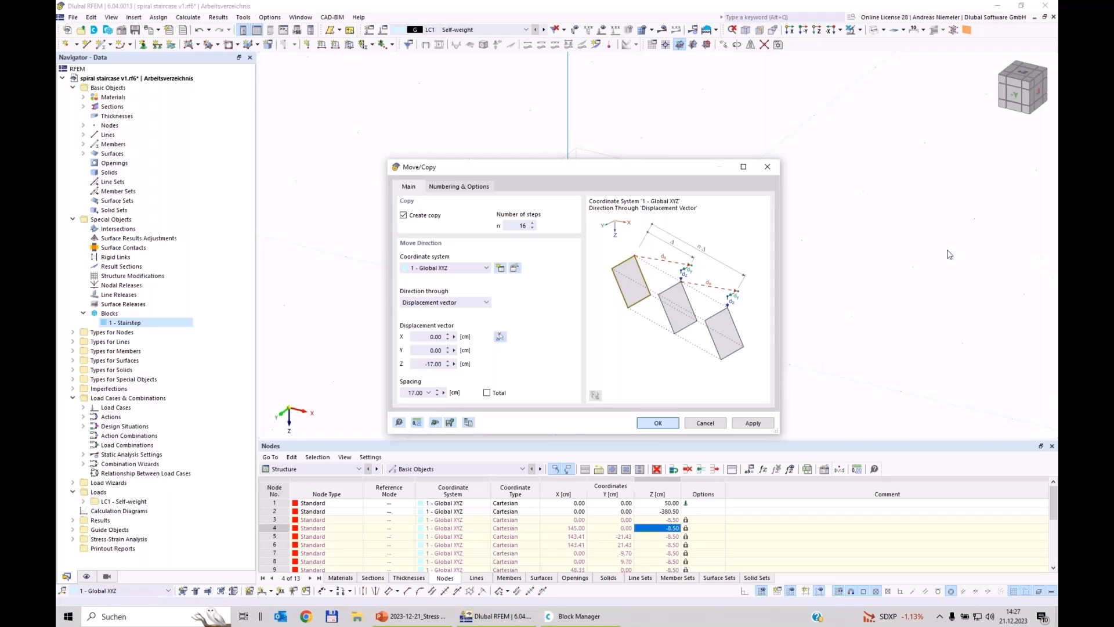
pyautogui.scroll(-3, 737, 350)
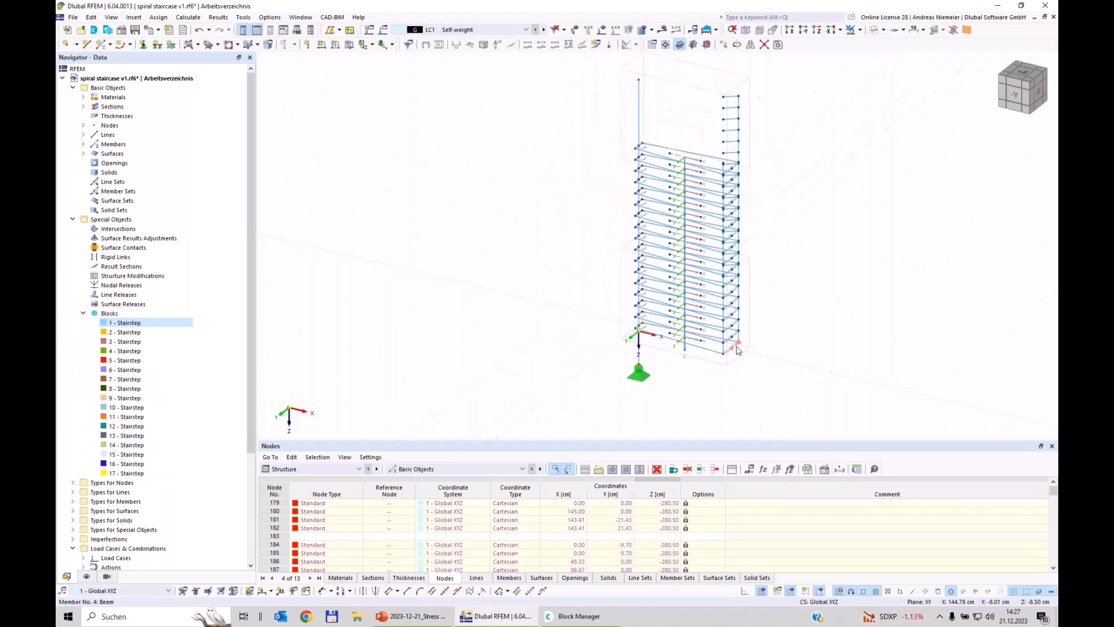
pyautogui.click(1052, 446)
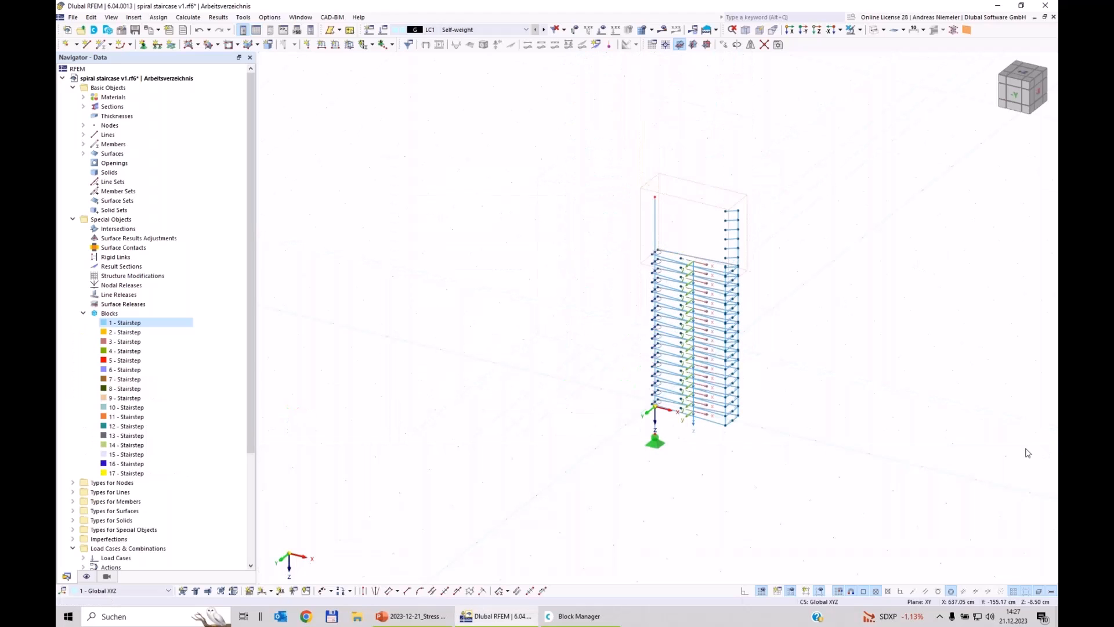
pyautogui.scroll(5, 728, 434)
pyautogui.scroll(-2, 728, 434)
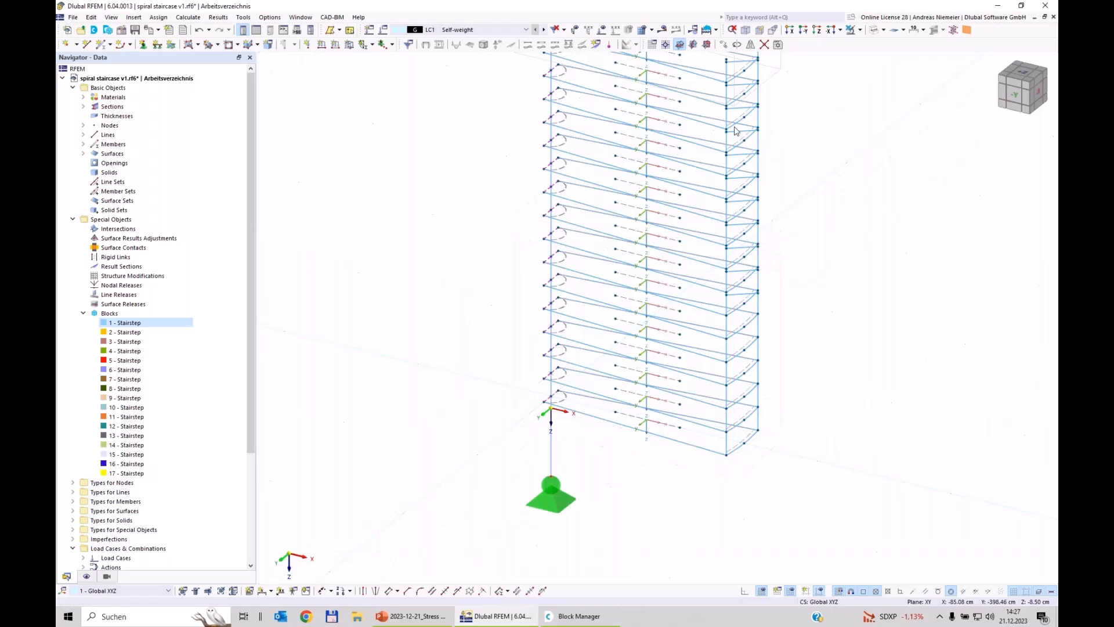
pyautogui.scroll(-3, 737, 430)
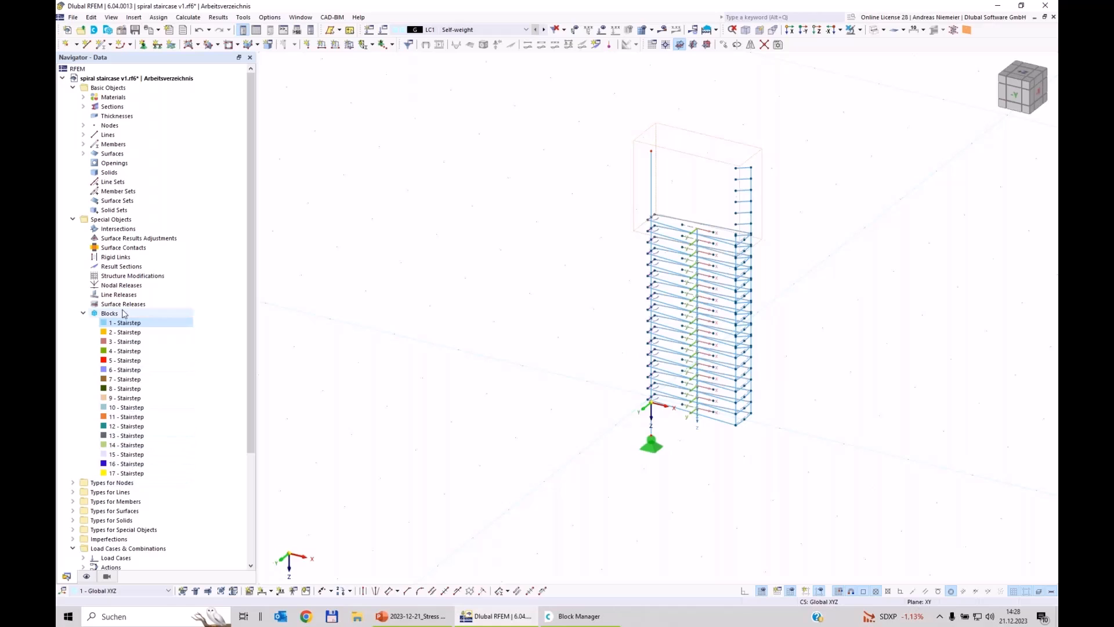
# Activate a specific direction for Stairstep blocks 2 to 17 and set their rotation about Z' to 1 degree
pyautogui.doubleClick(125, 323)
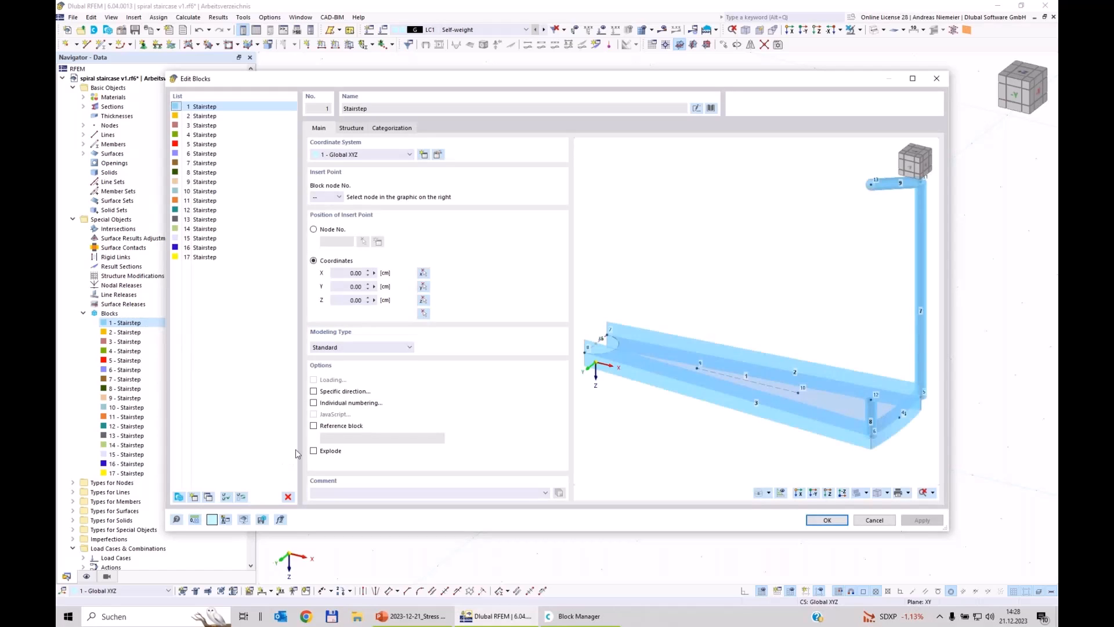
pyautogui.press('Down')
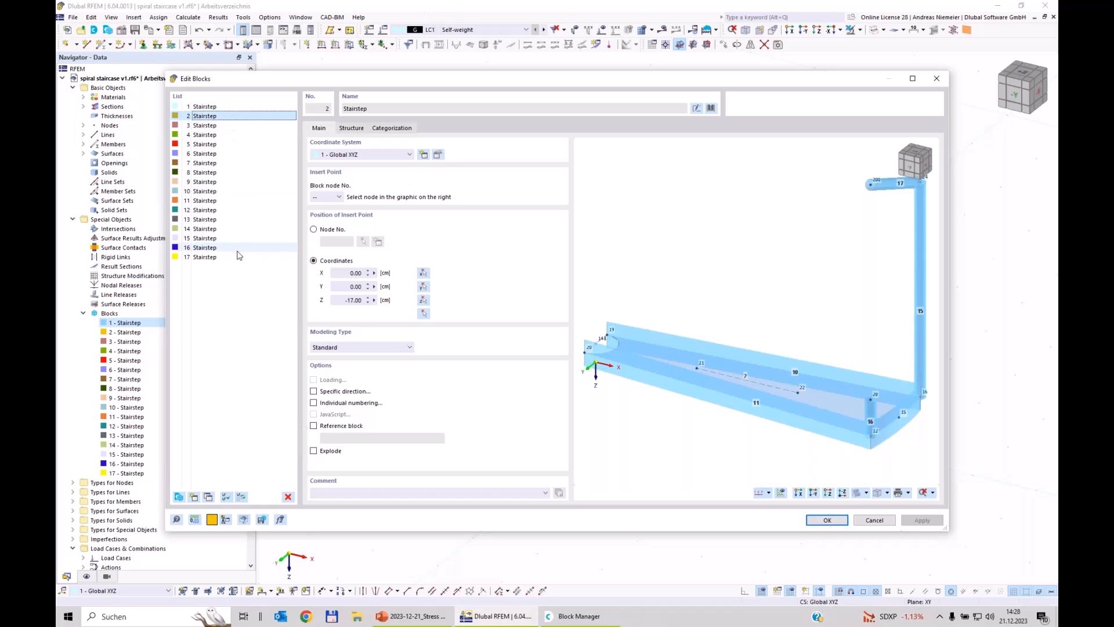
pyautogui.keyDown('shift'); pyautogui.click(209, 257); pyautogui.keyUp('shift')
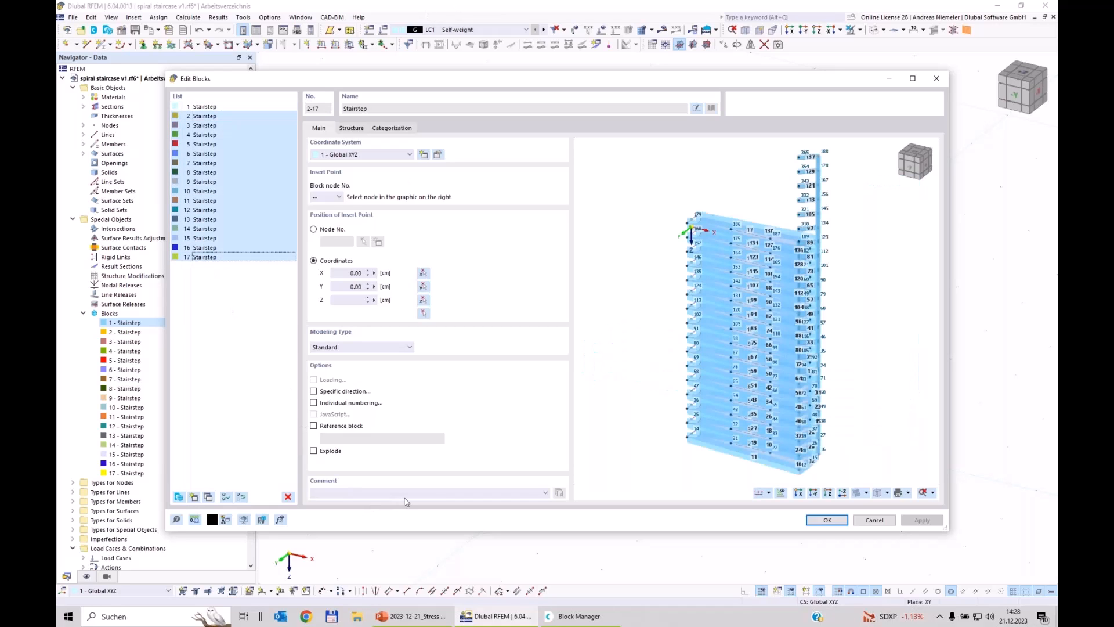
pyautogui.click(313, 391)
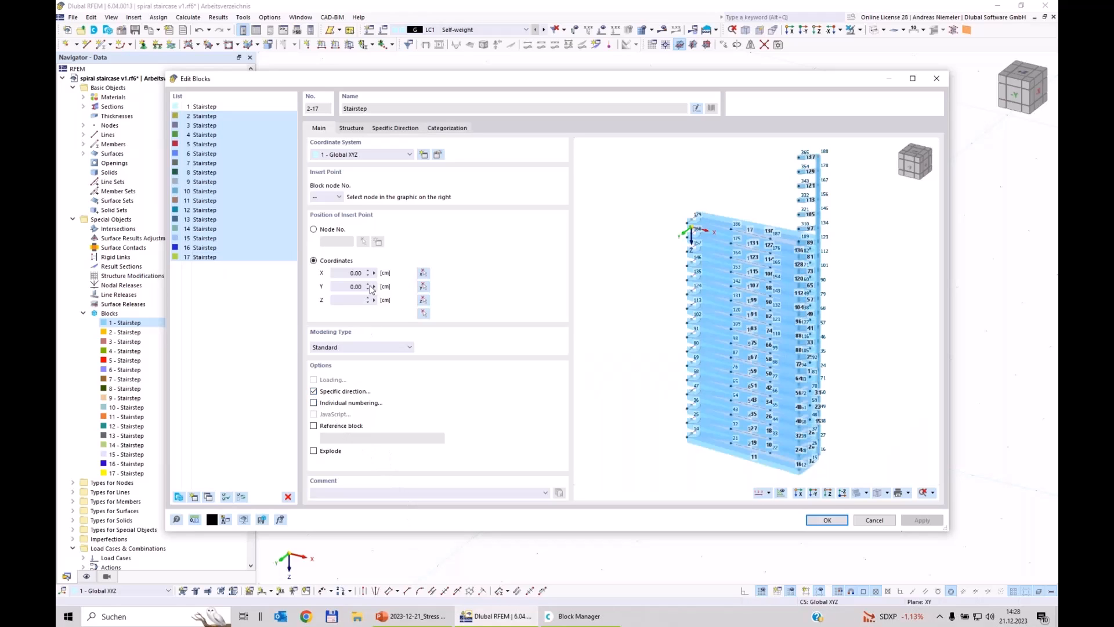
pyautogui.click(395, 127)
pyautogui.doubleClick(478, 224)
pyautogui.write('1')
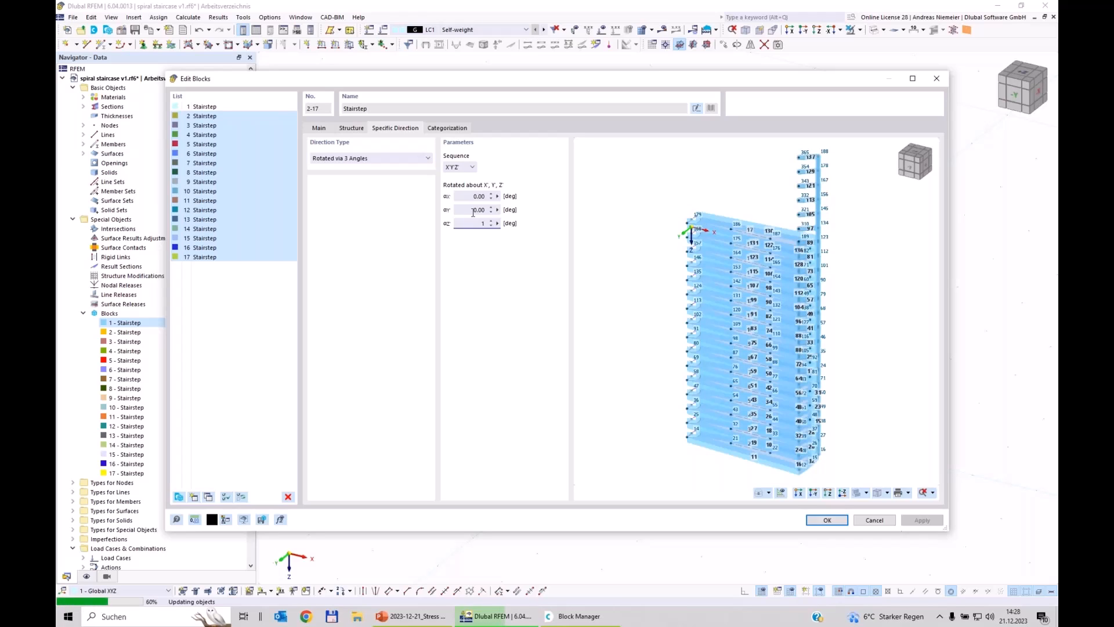
pyautogui.click(473, 210)
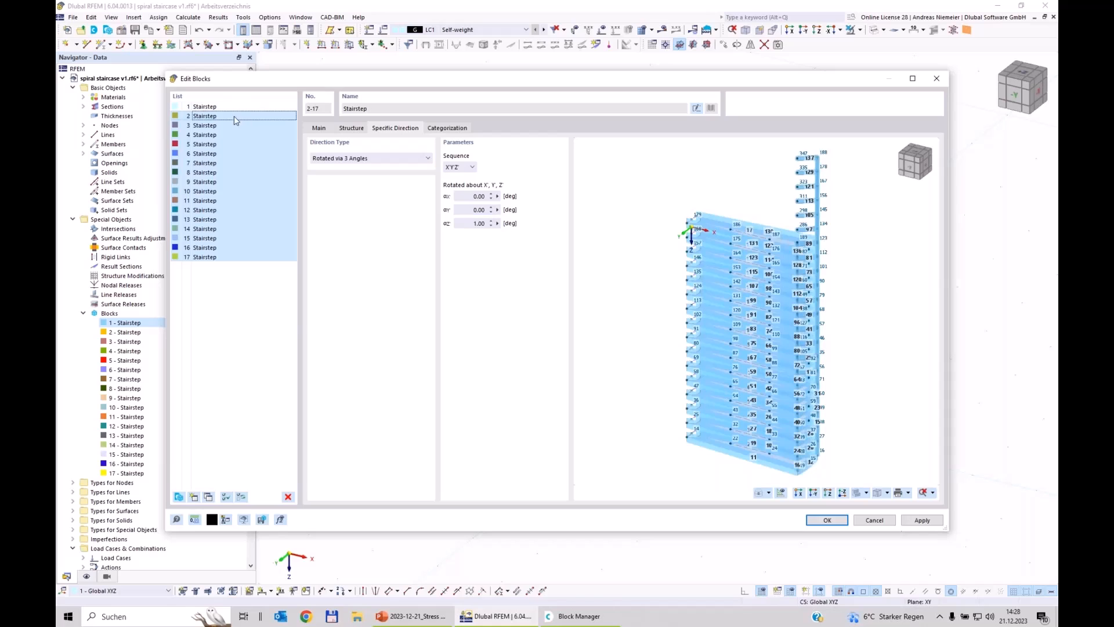
# Set the rotation about Z' of Stairstep blocks 2 to 5 to 17, 2*17, 3*17 and 4*17 degrees respectively
pyautogui.click(206, 116)
pyautogui.click(476, 223)
pyautogui.write('17')
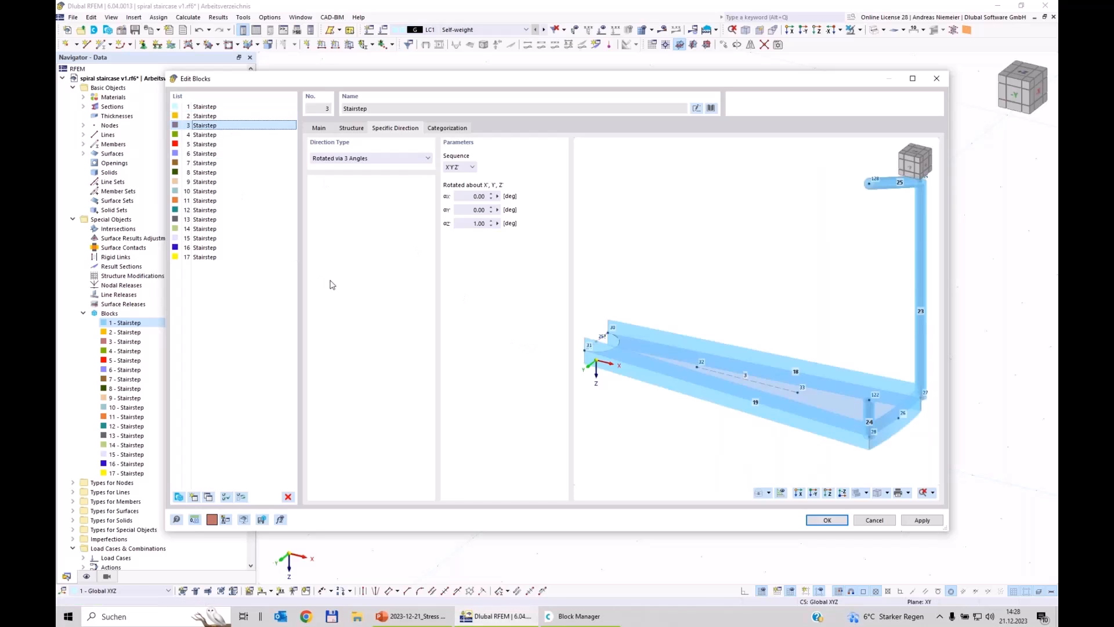
pyautogui.click(478, 224)
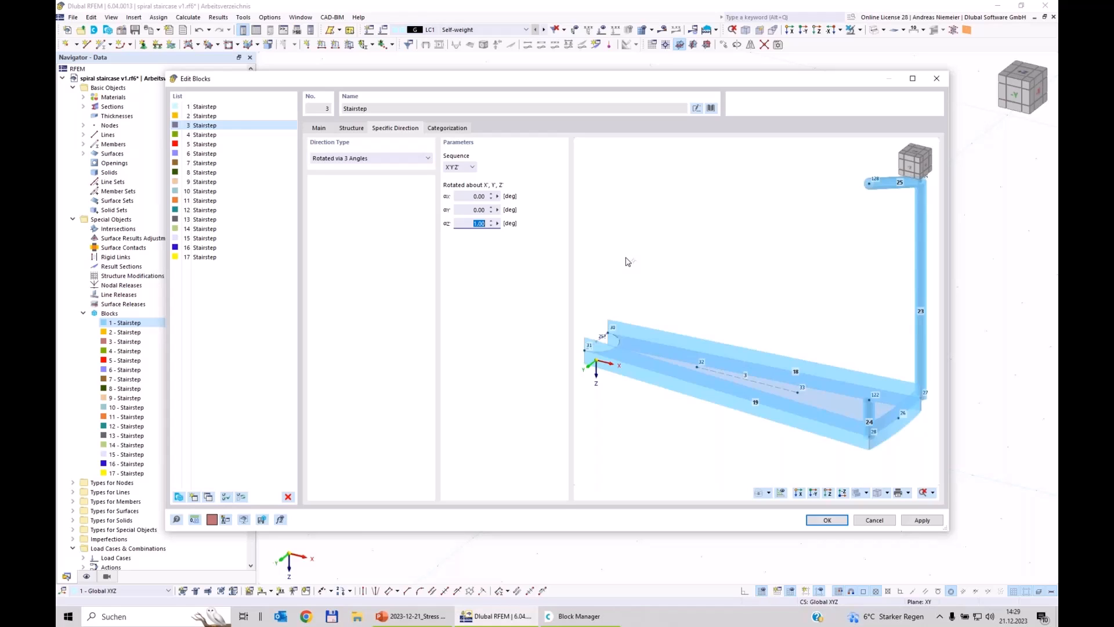
pyautogui.write('2*17')
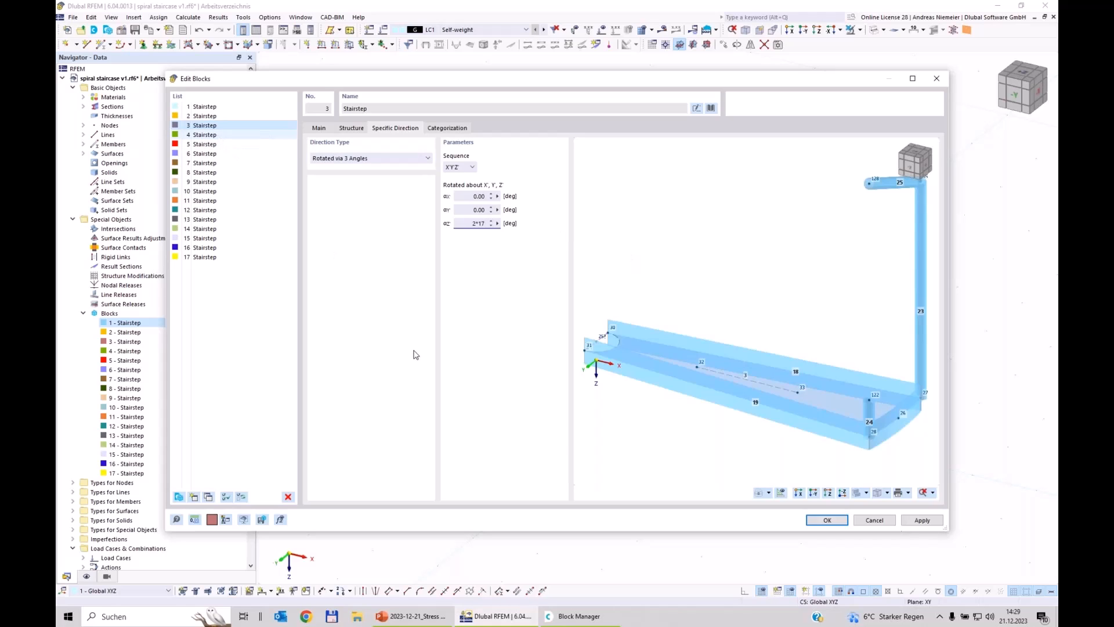
pyautogui.moveTo(471, 223); pyautogui.dragTo(509, 228)
pyautogui.write('3')
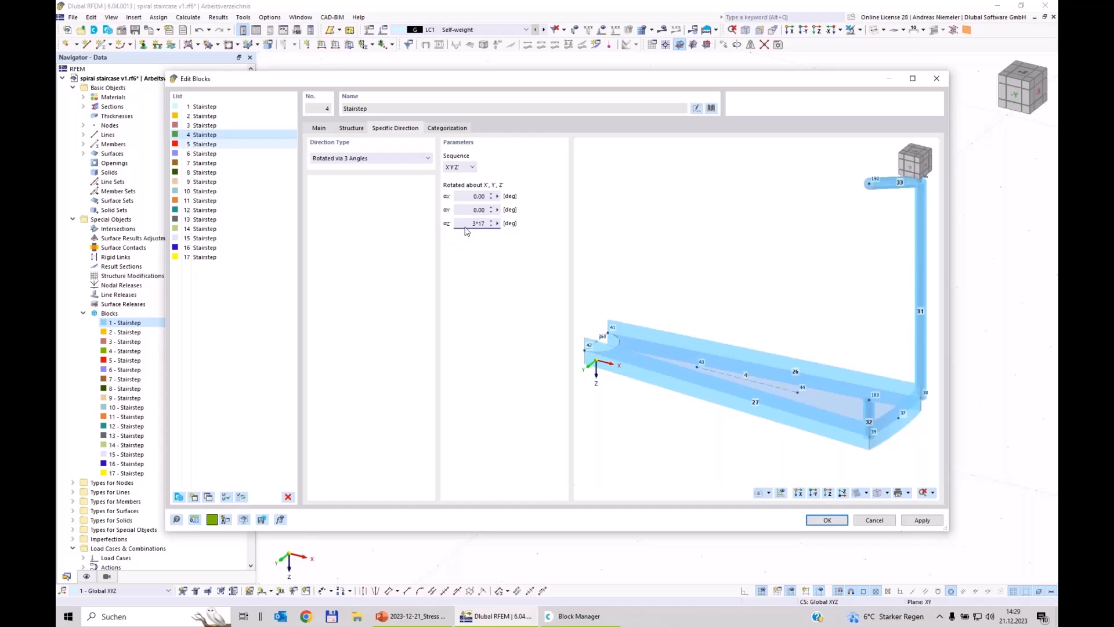
pyautogui.moveTo(468, 224); pyautogui.dragTo(499, 227)
pyautogui.write('4')
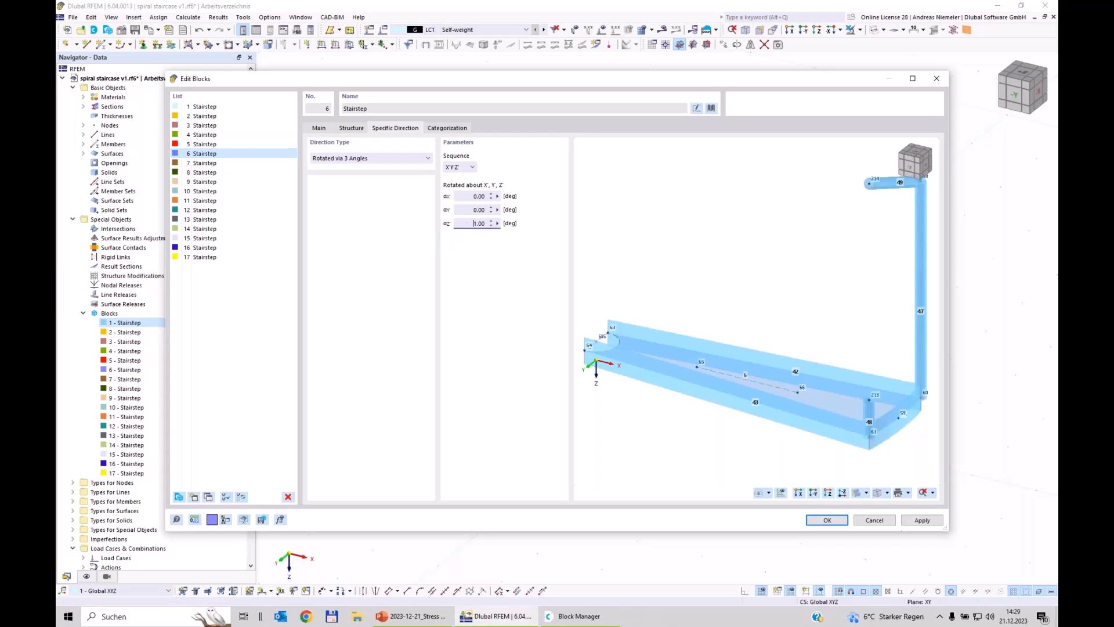
# Set the rotation about Z' of Stairstep blocks 6 to 9 to 5*17, 6*17, 7*17 and 8*17 degrees respectively
pyautogui.write('5*17')
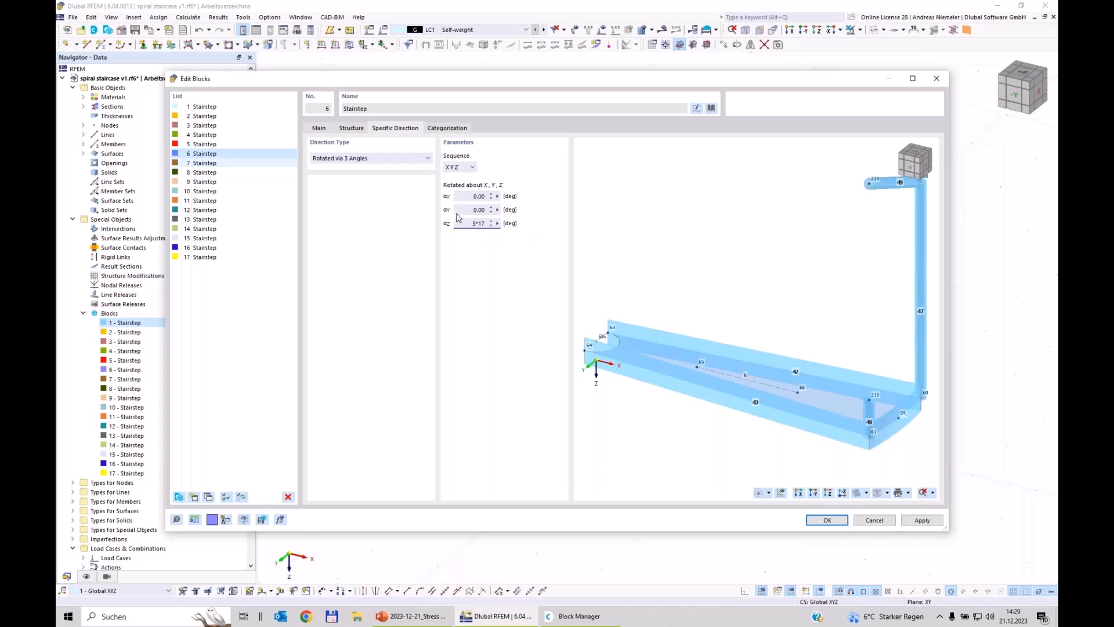
pyautogui.press('Return')
pyautogui.write('6*17')
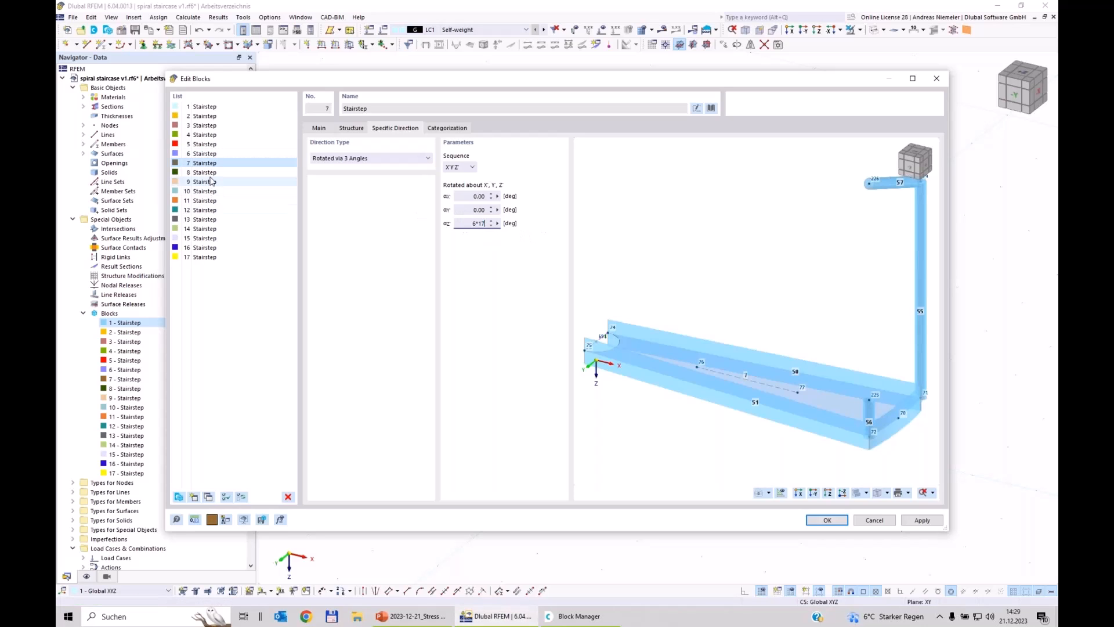
pyautogui.click(212, 181)
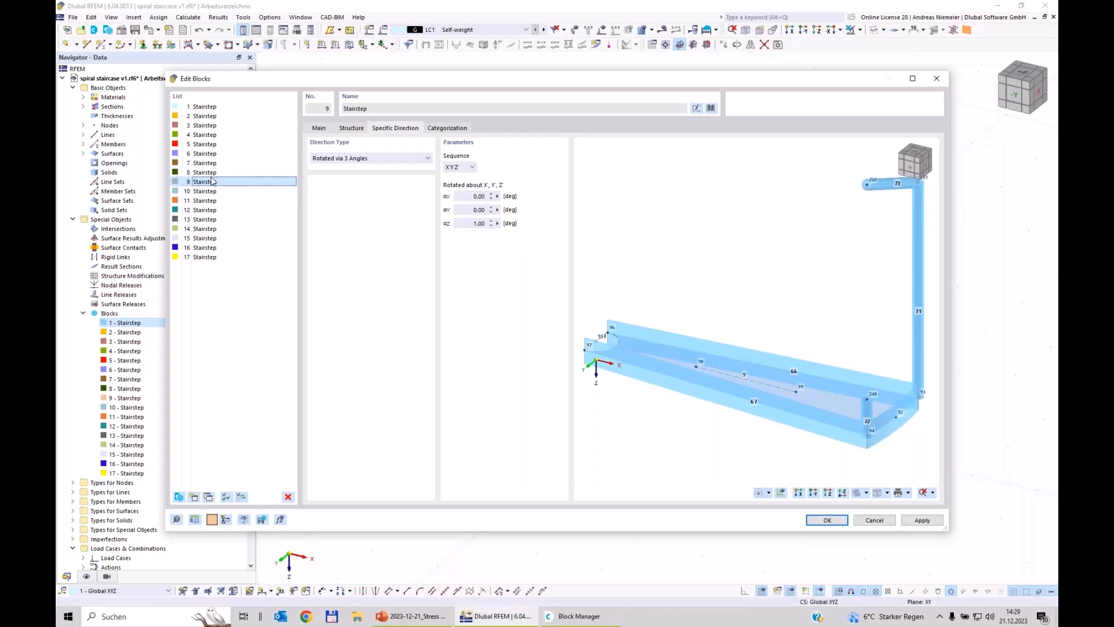
pyautogui.click(216, 172)
pyautogui.doubleClick(478, 223)
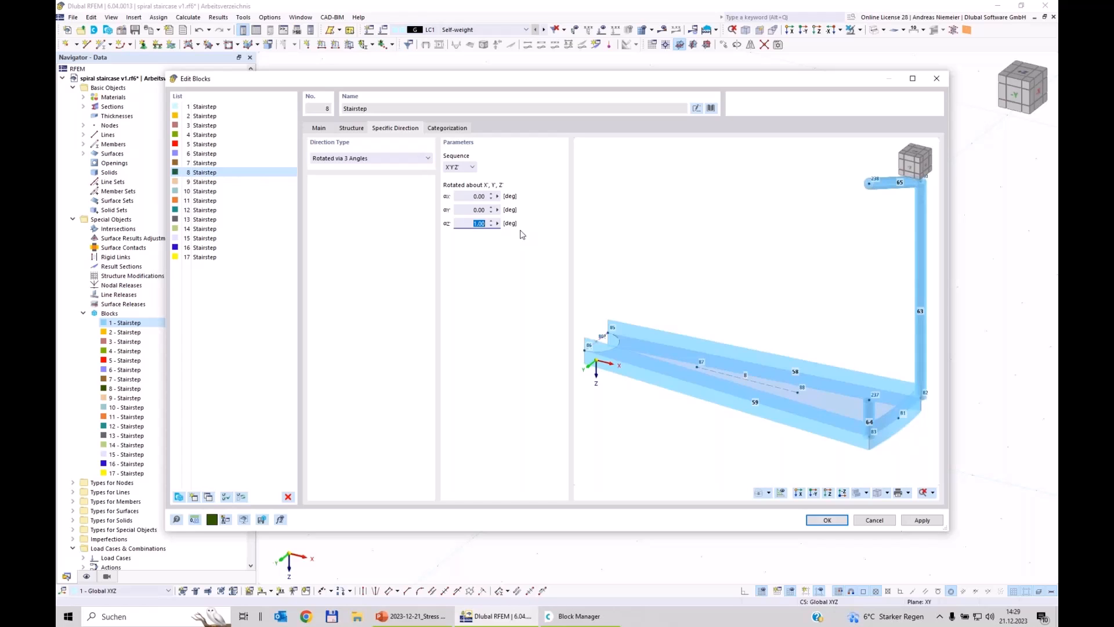
pyautogui.write('7*17')
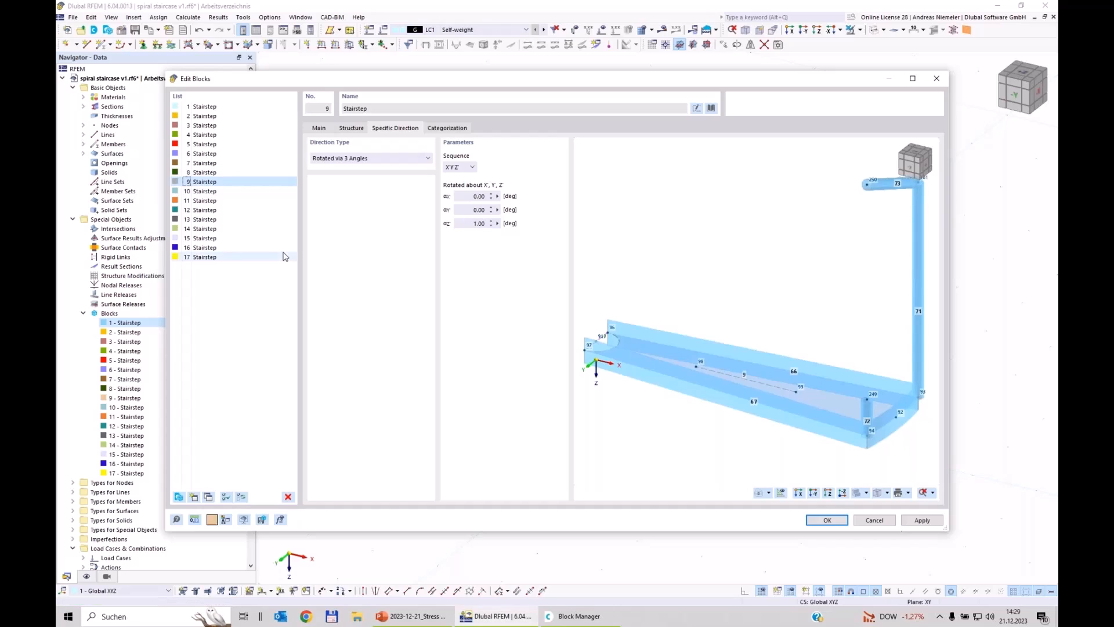
pyautogui.doubleClick(470, 224)
pyautogui.write('8*17')
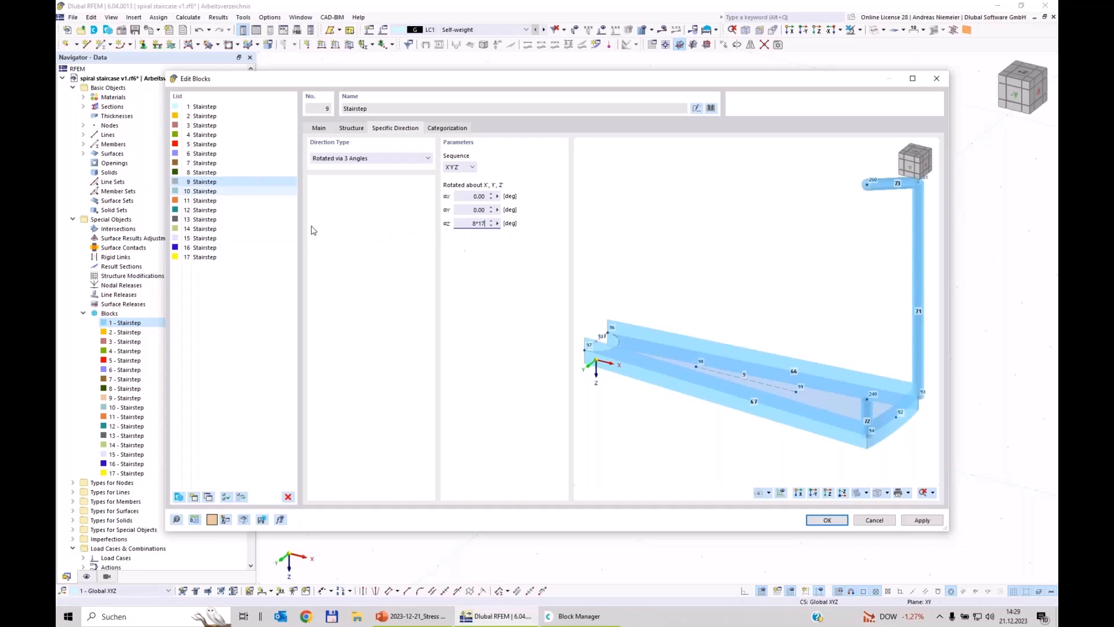
pyautogui.press('Return')
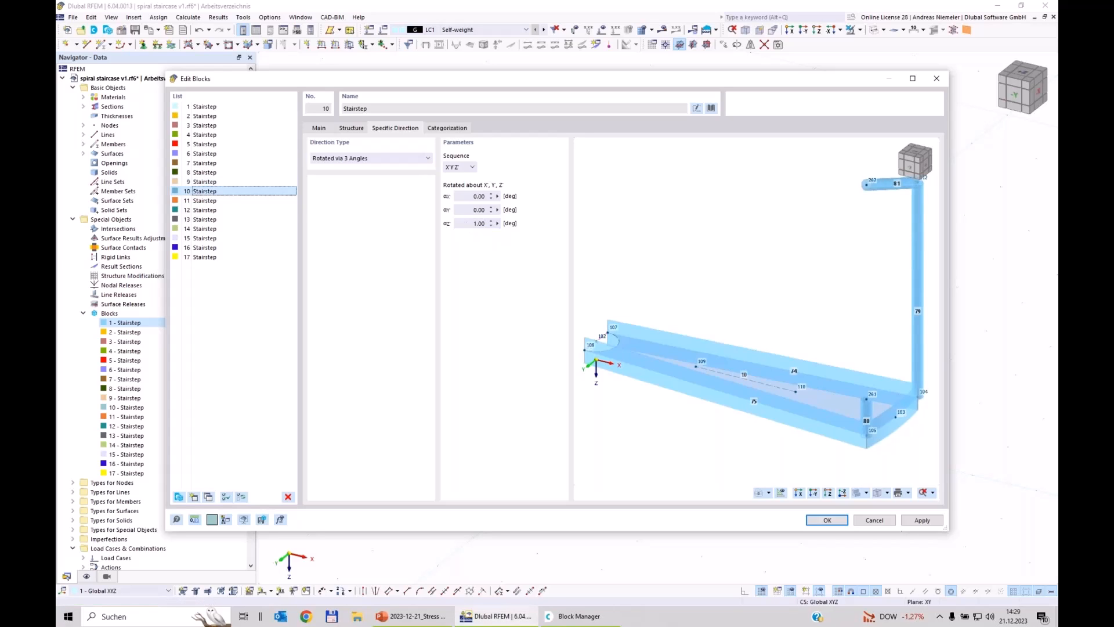
# Set the rotation about Z' of Stairstep blocks 10 to 12 to 9*17, 10*17 and 11*17 degrees respectively
pyautogui.write('9*')
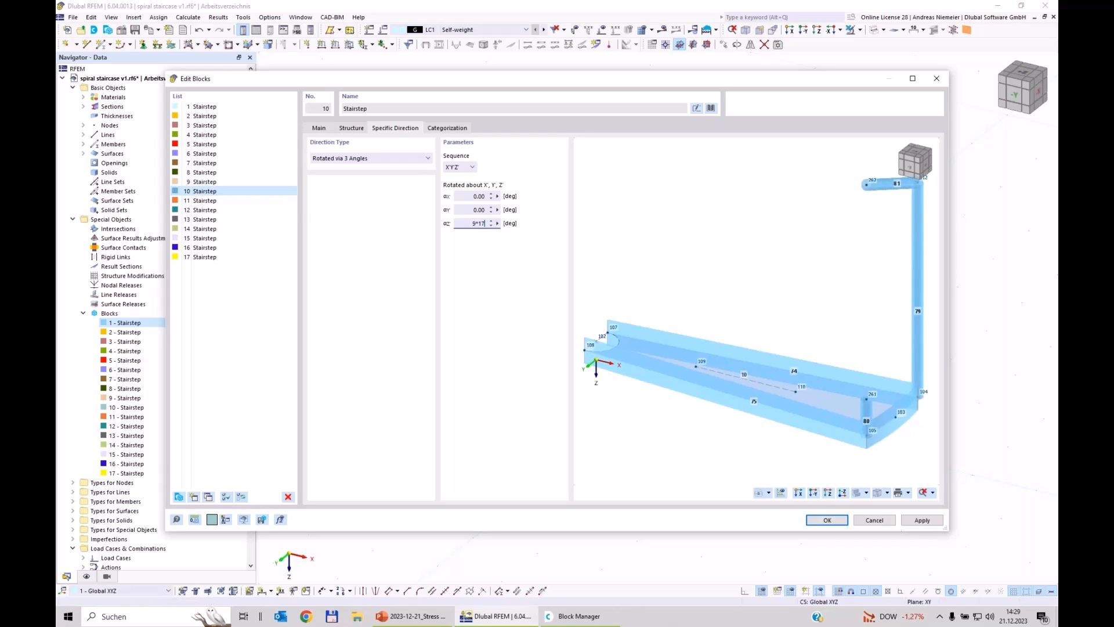
pyautogui.write('17')
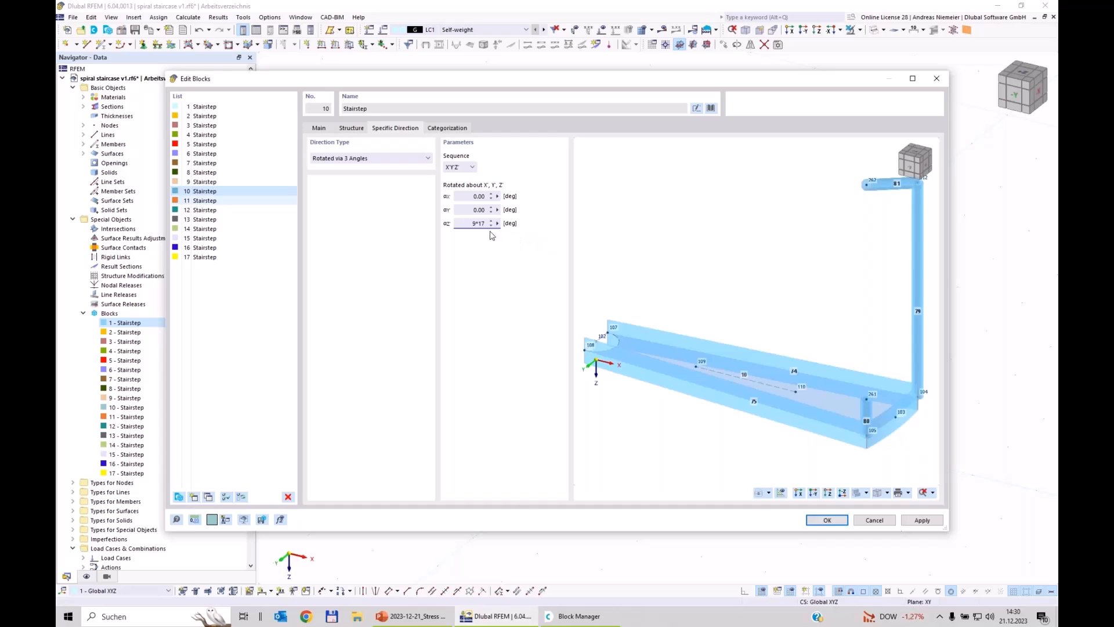
pyautogui.press('Return')
pyautogui.write('10*17')
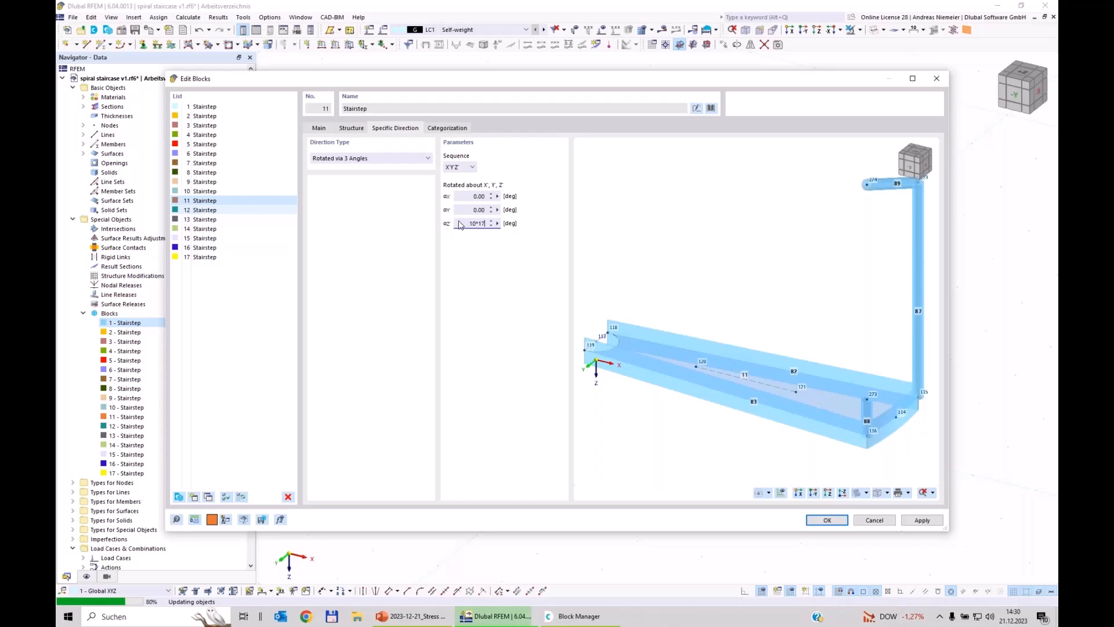
pyautogui.press('Return')
pyautogui.write('11')
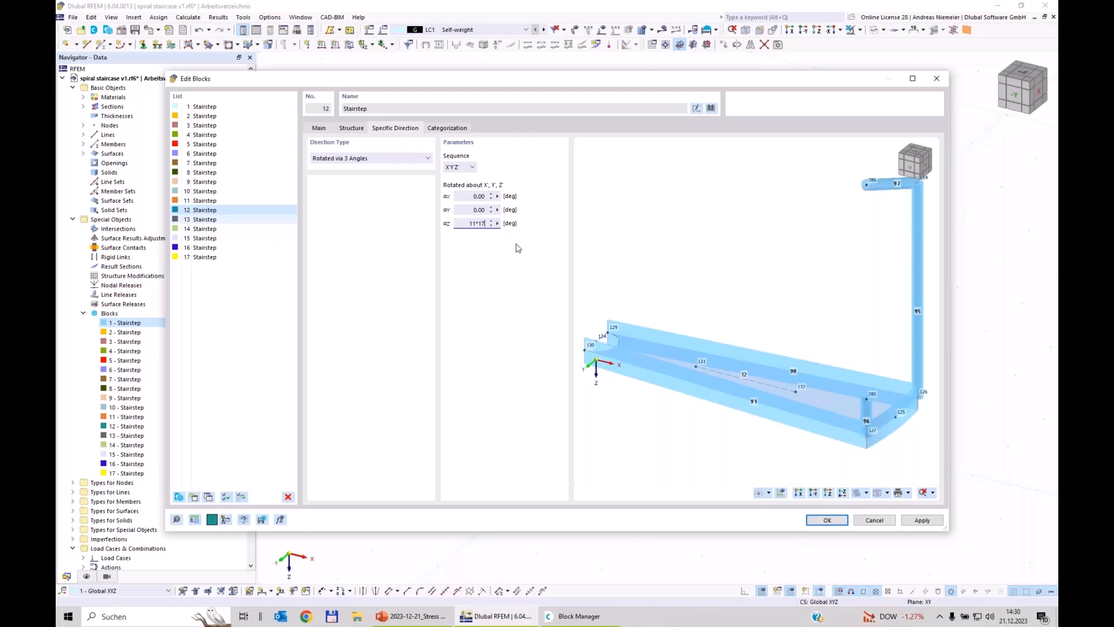
pyautogui.write('*17')
pyautogui.press('Return')
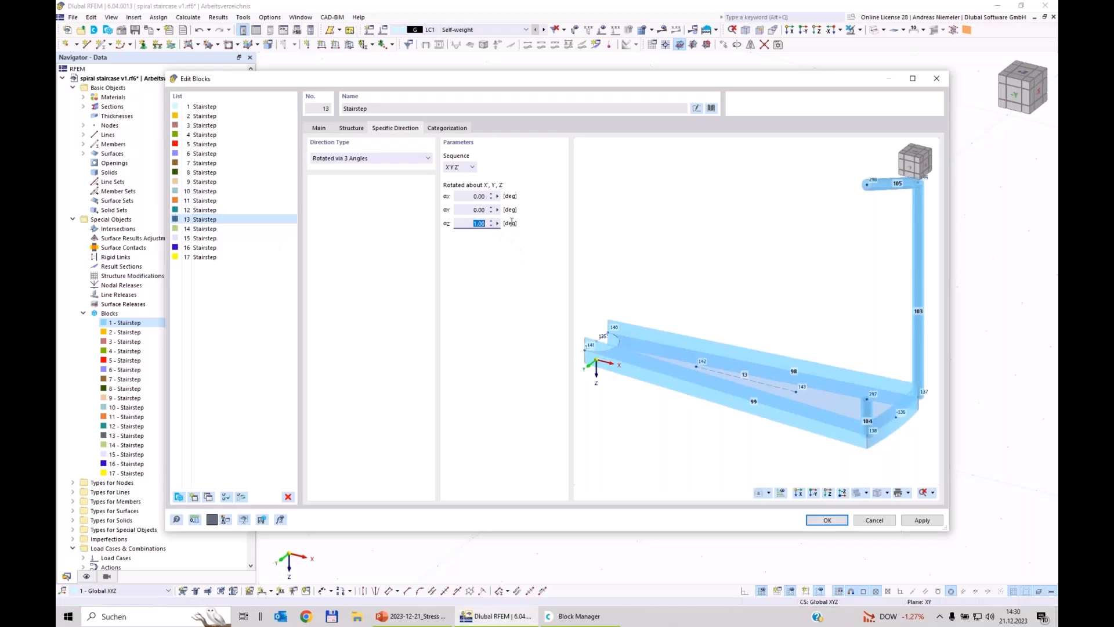
# Set the rotation about Z' of Stairstep blocks 13 to 15 to 12*17, 13*17 and 14*17 degrees respectively
pyautogui.write('12*17')
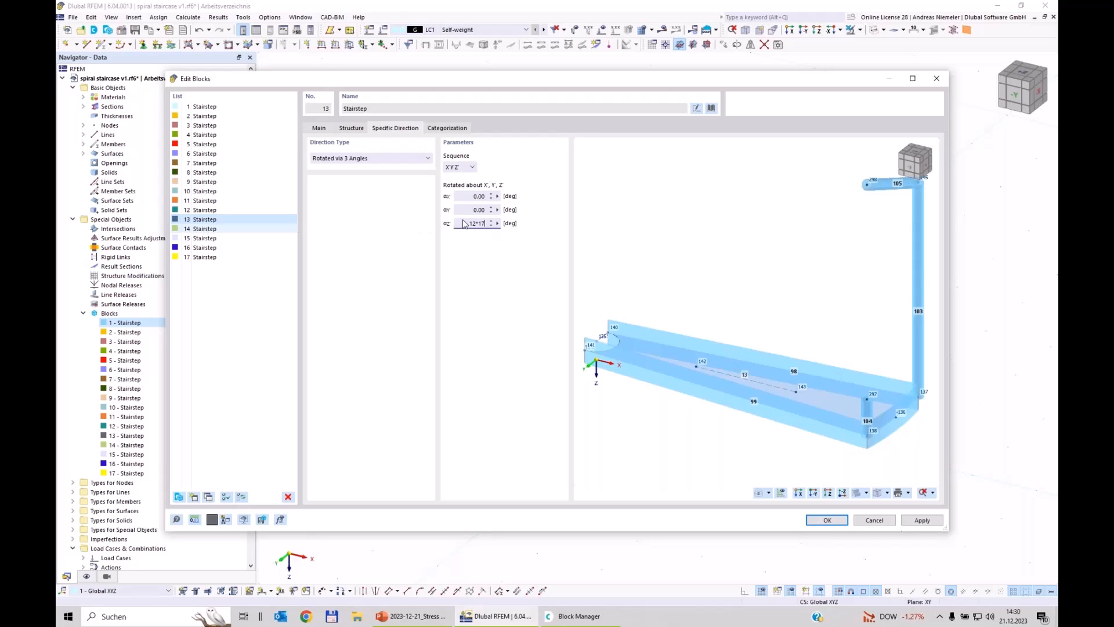
pyautogui.press('Return')
pyautogui.write('13')
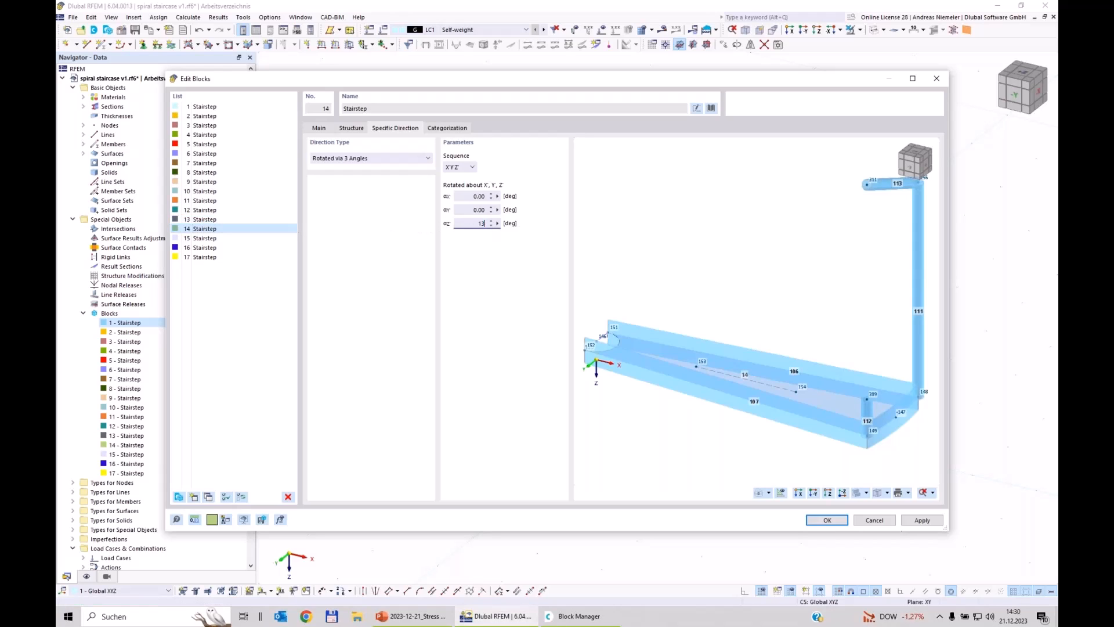
pyautogui.write('*17')
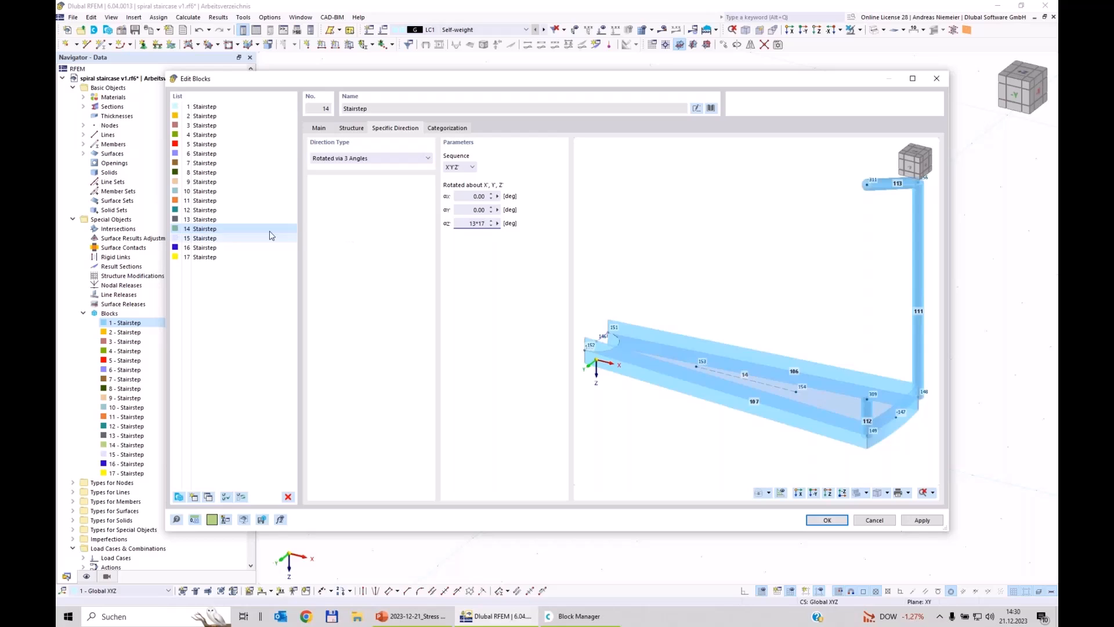
pyautogui.click(216, 239)
pyautogui.click(480, 223)
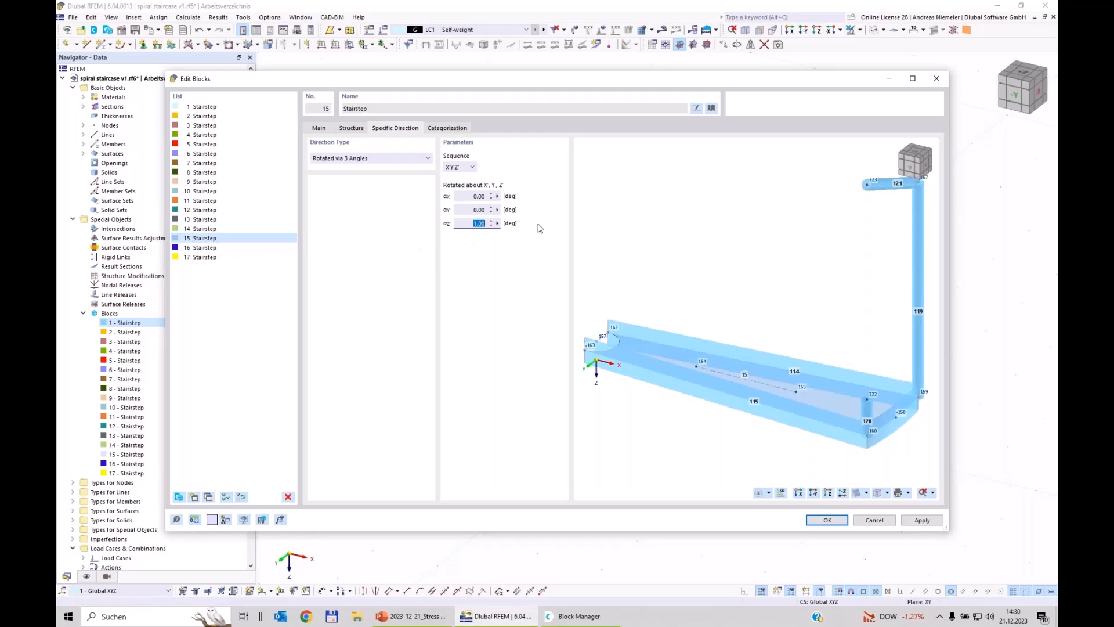
pyautogui.write('14*17')
# Set the rotation about Z' of Stairstep blocks 16 and 17 to 16*17 degrees each and apply the block edits
pyautogui.click(471, 225)
pyautogui.write('16*17')
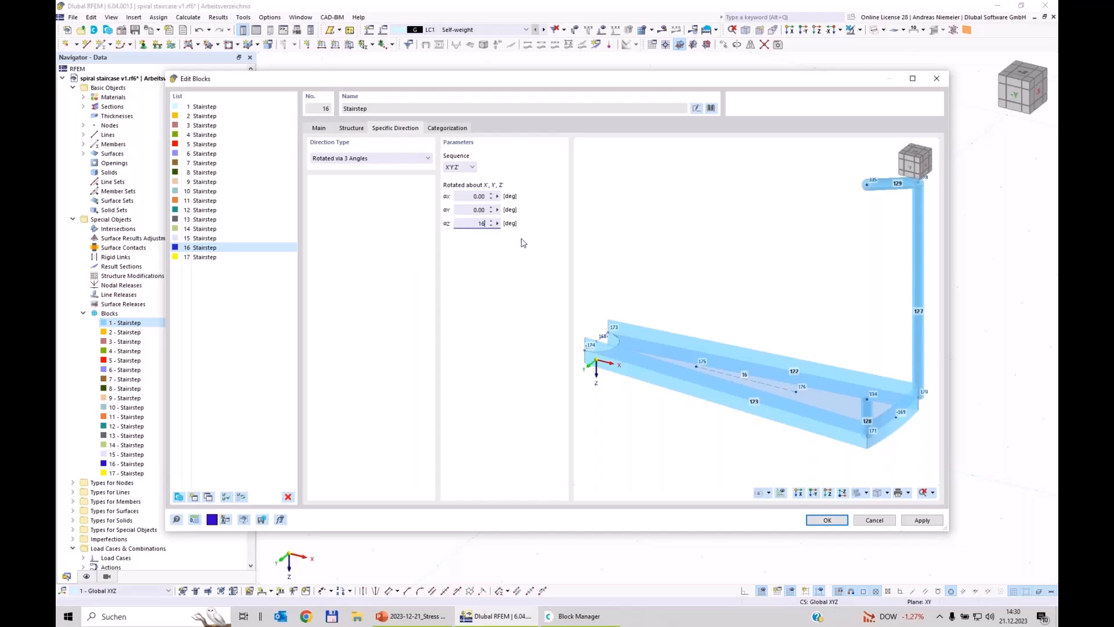
pyautogui.click(204, 257)
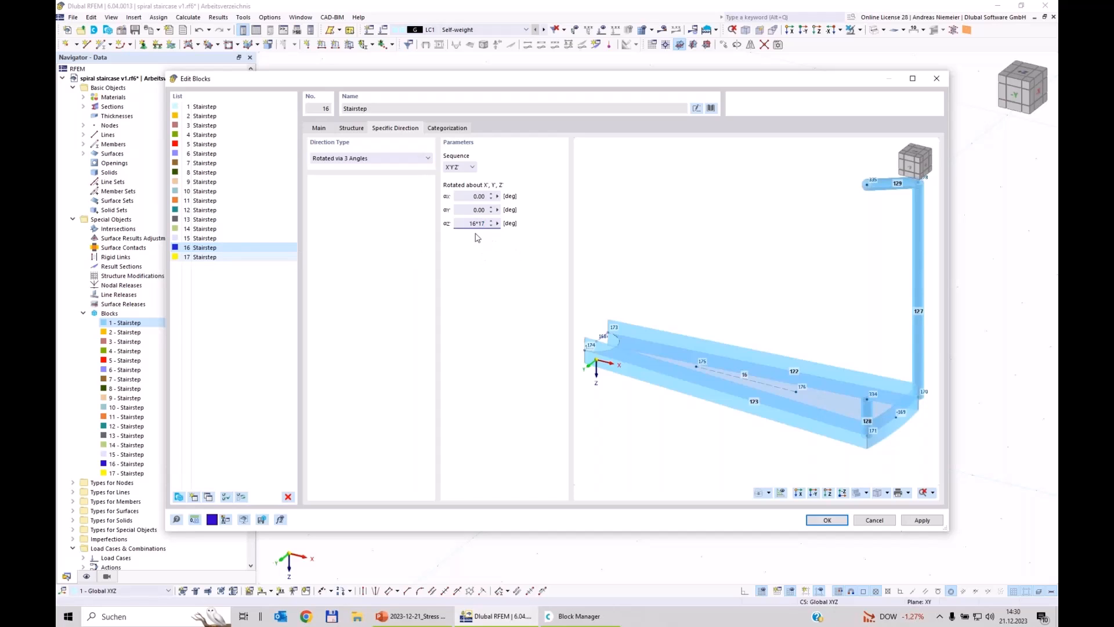
pyautogui.click(466, 224)
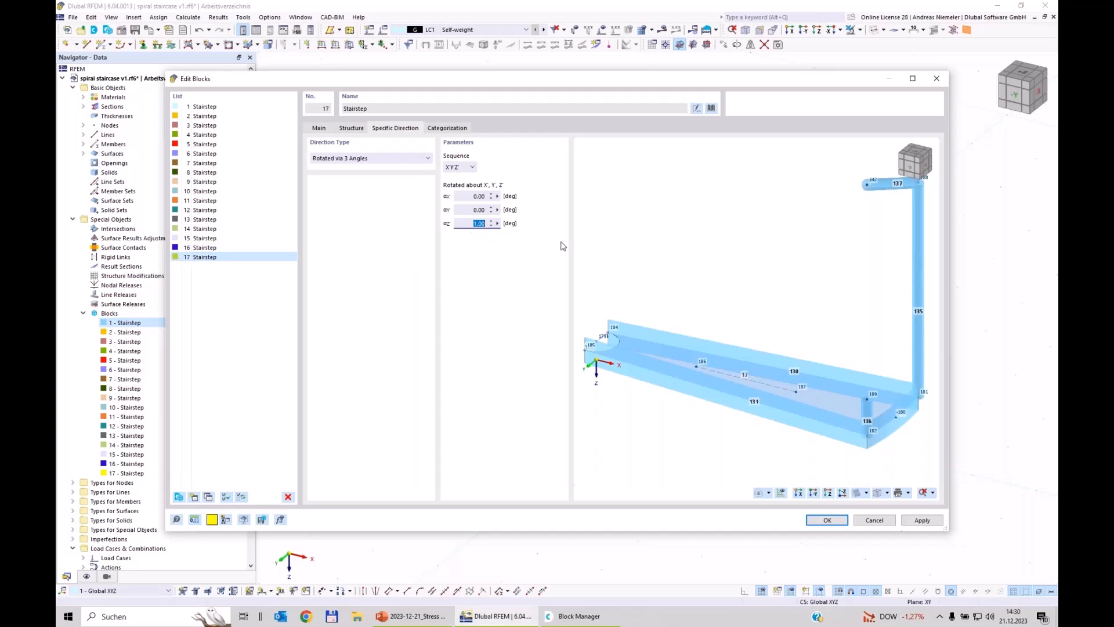
pyautogui.write('16*17')
pyautogui.press('Tab')
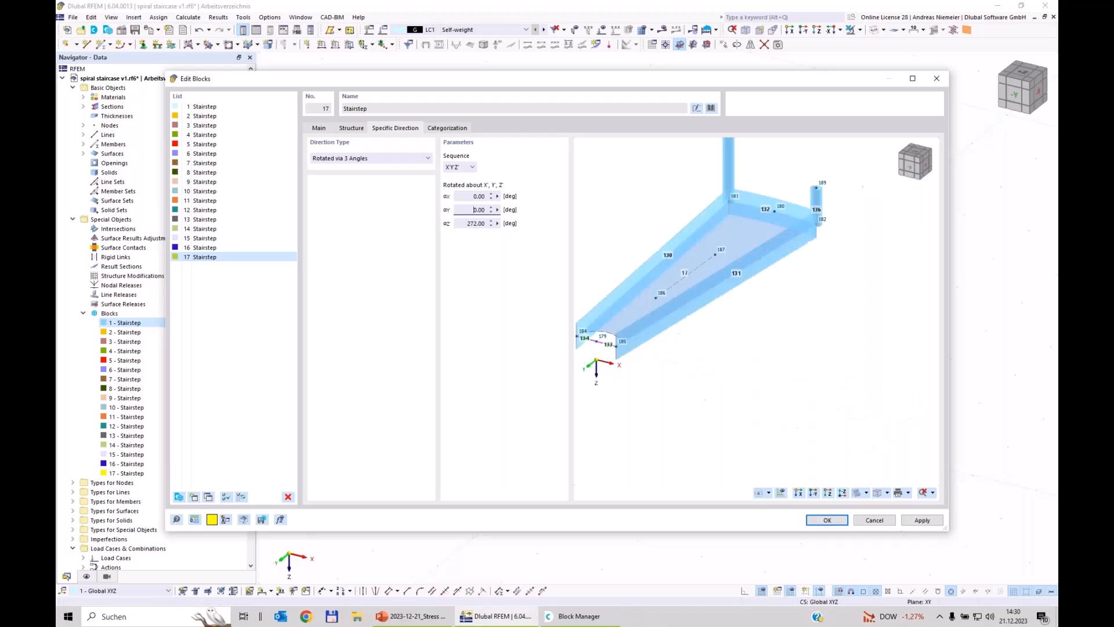
pyautogui.click(826, 520)
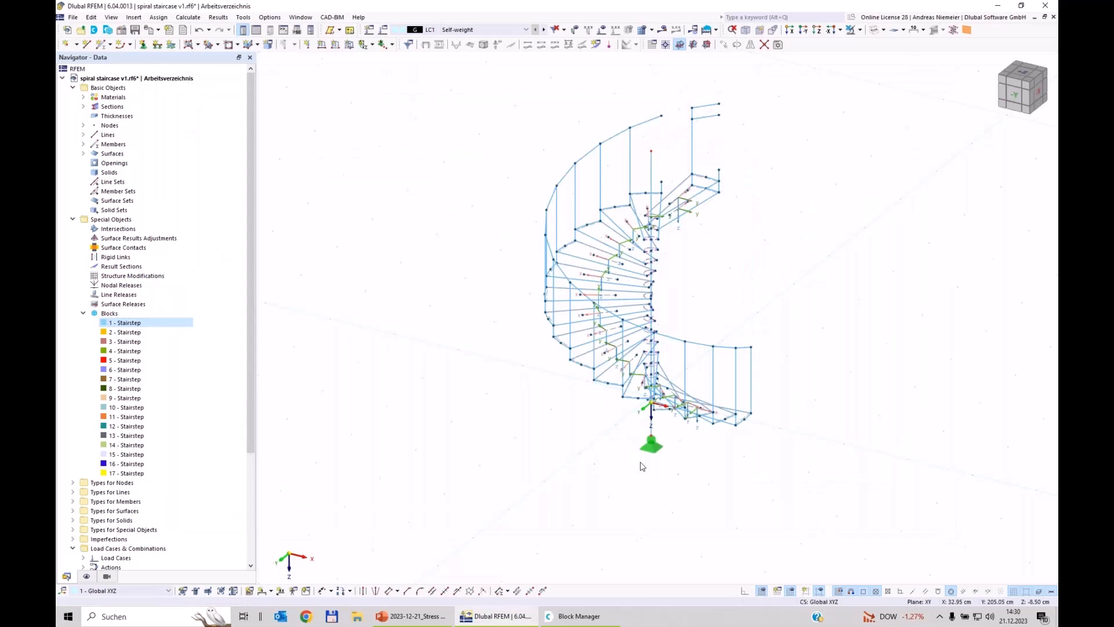
# Set the insert point Z coordinate of Stairstep block 16 to 15*17 cm
pyautogui.keyDown('ctrl'); pyautogui.moveTo(737, 478); pyautogui.dragTo(773, 480, button='middle'); pyautogui.keyUp('ctrl')
pyautogui.scroll(5, 643, 198)
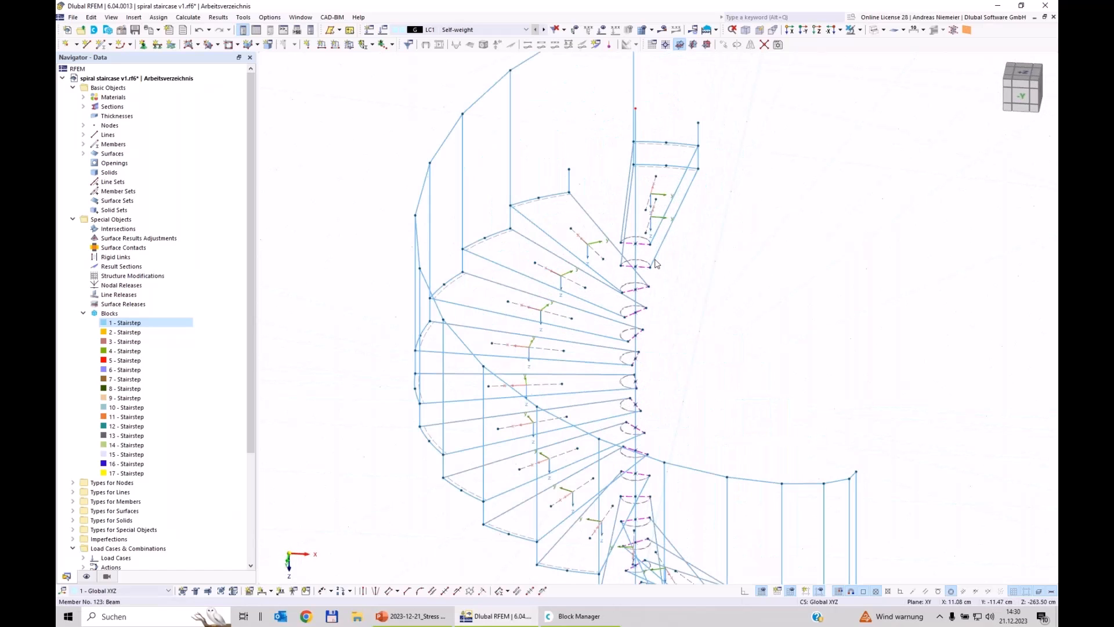
pyautogui.click(122, 464)
pyautogui.doubleClick(120, 464)
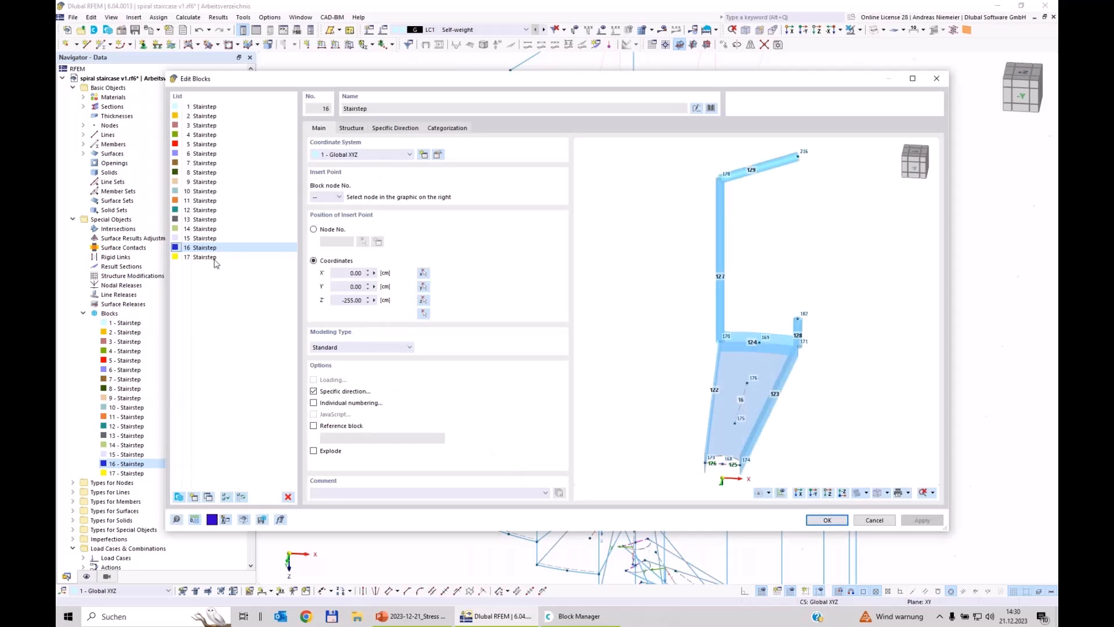
pyautogui.click(351, 300)
pyautogui.write('15*17')
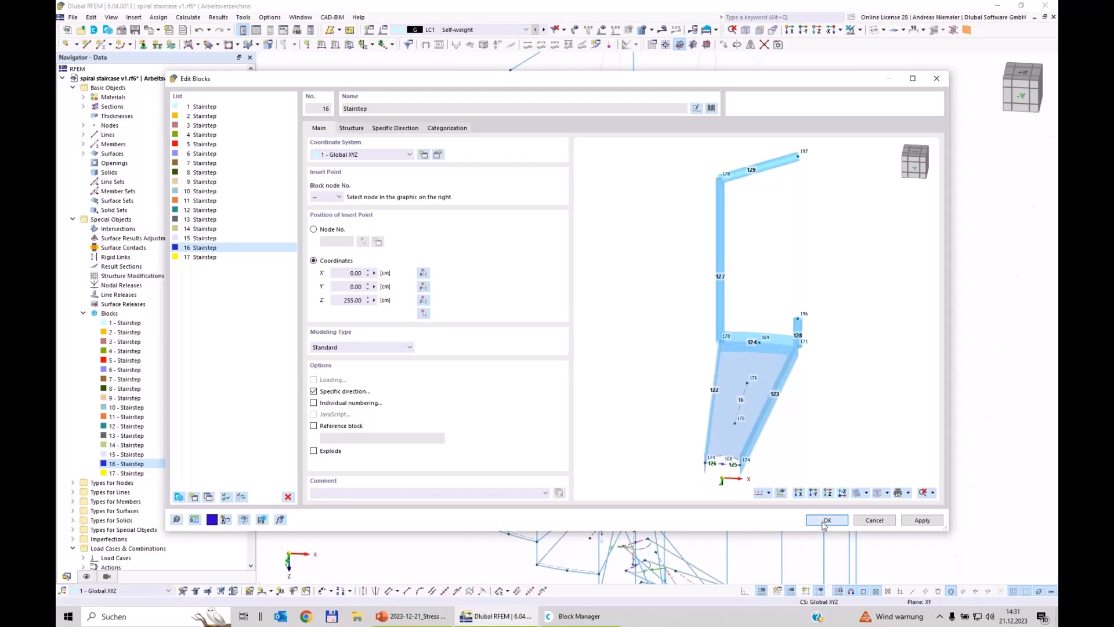
pyautogui.click(825, 521)
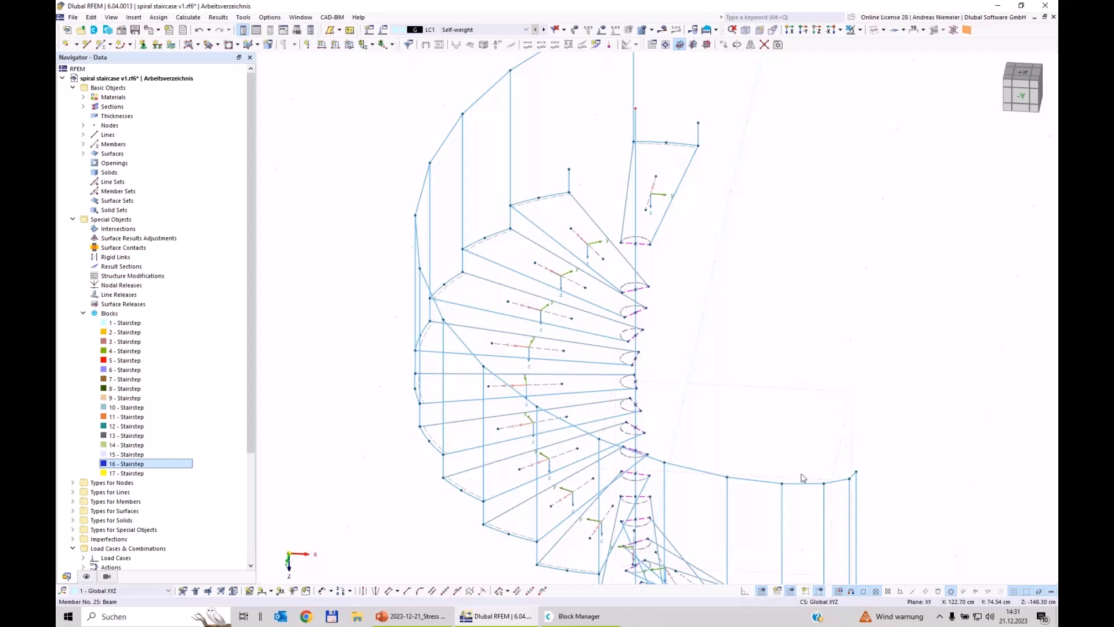
# Set the insert point Z coordinate of Stairstep block 17 to 16*17 cm
pyautogui.click(130, 474)
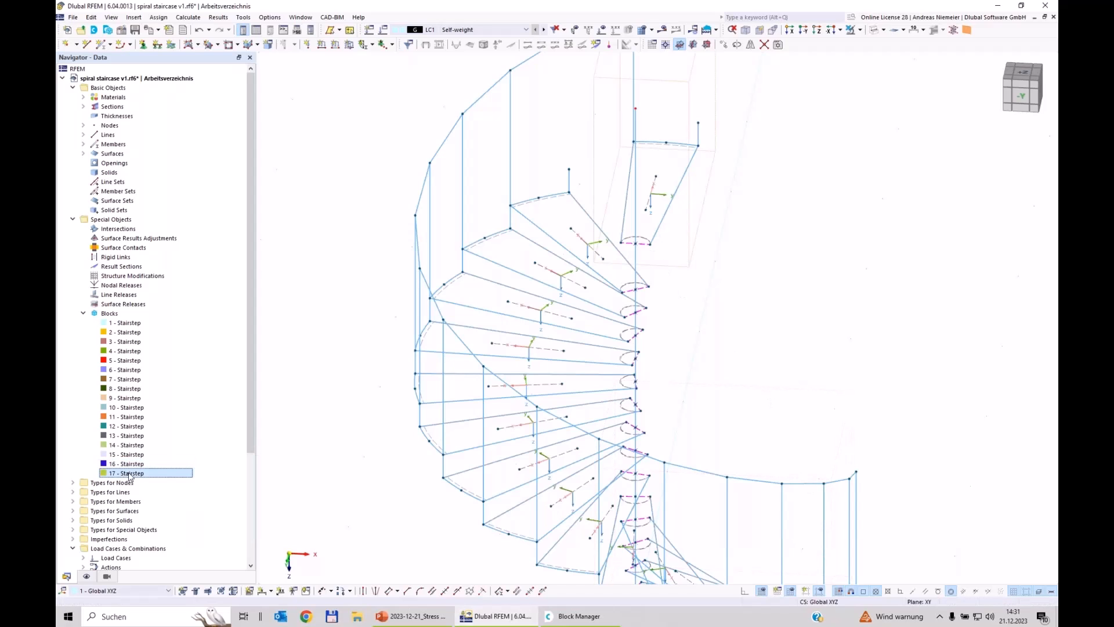
pyautogui.doubleClick(130, 474)
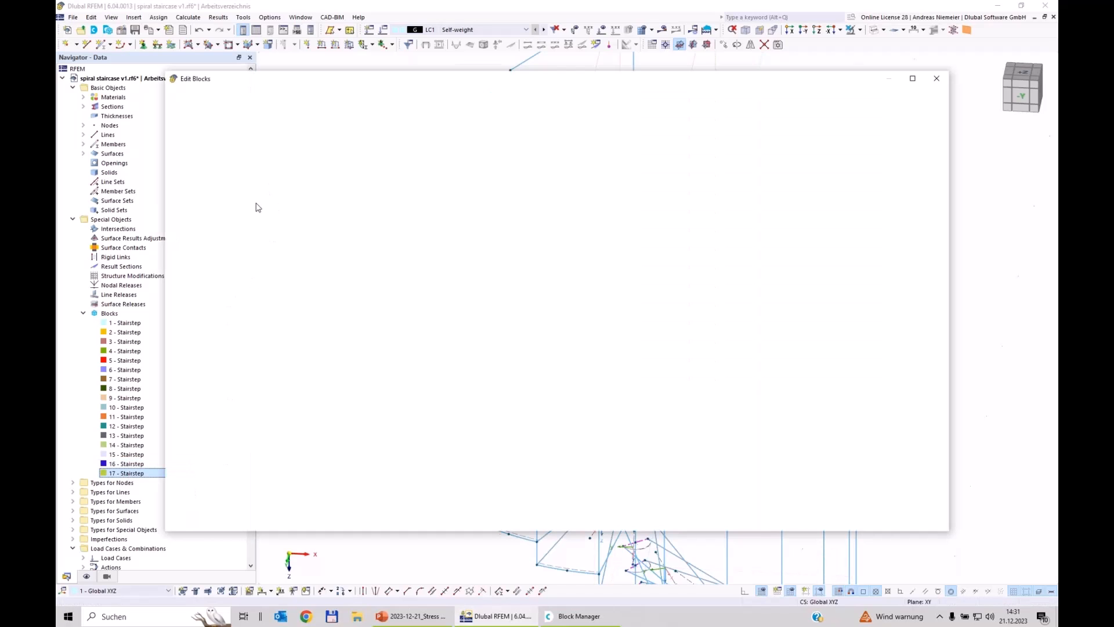
pyautogui.doubleClick(351, 300)
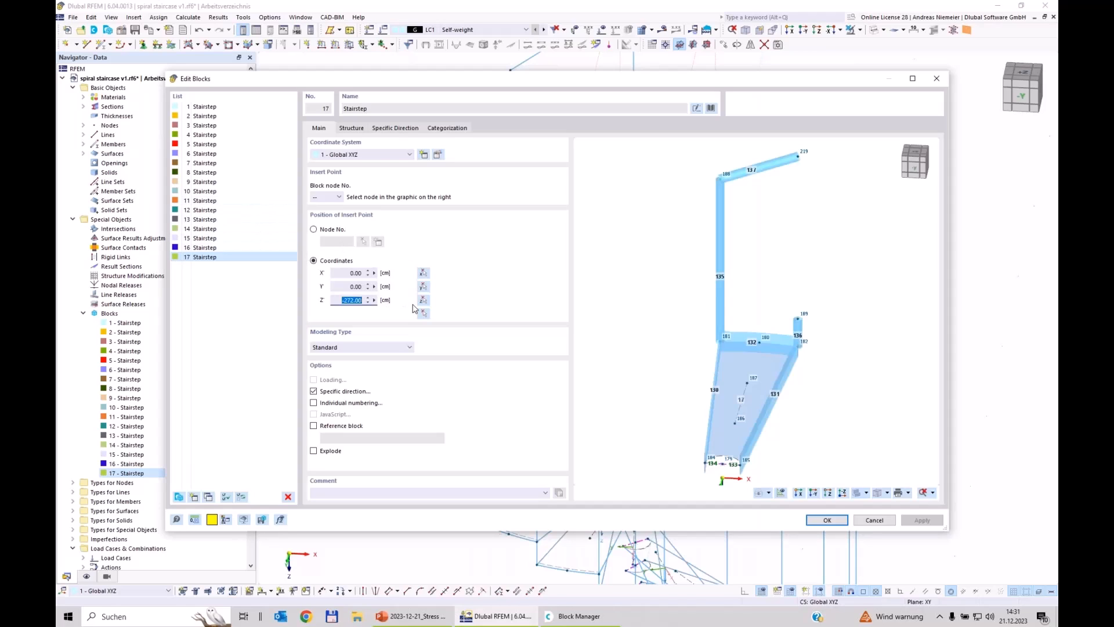
pyautogui.write('16*17')
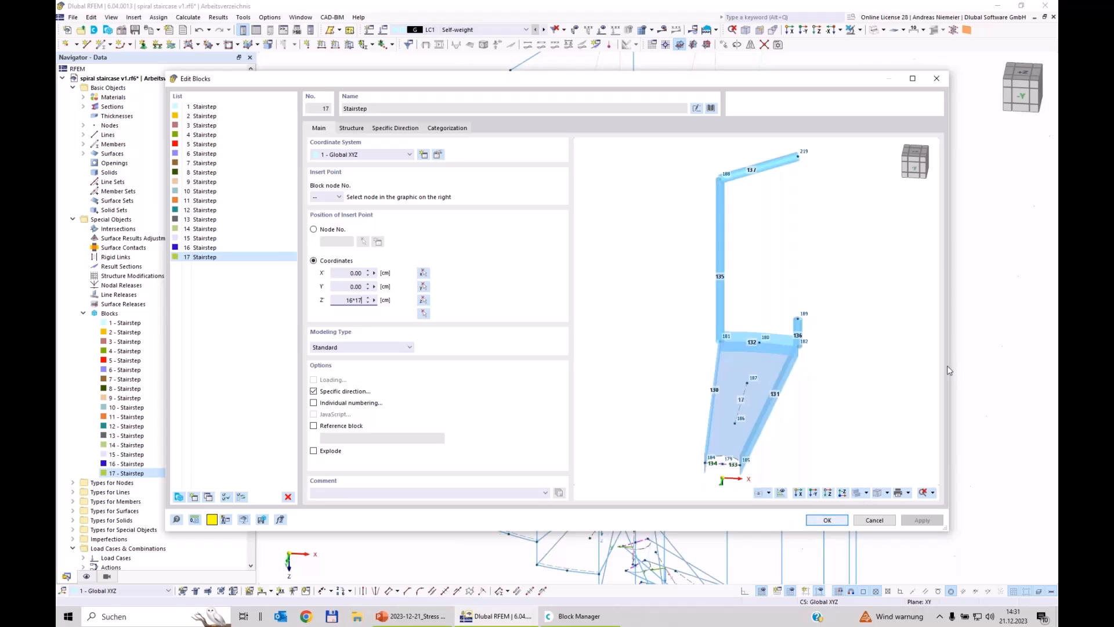
pyautogui.press('Tab')
pyautogui.press('Return')
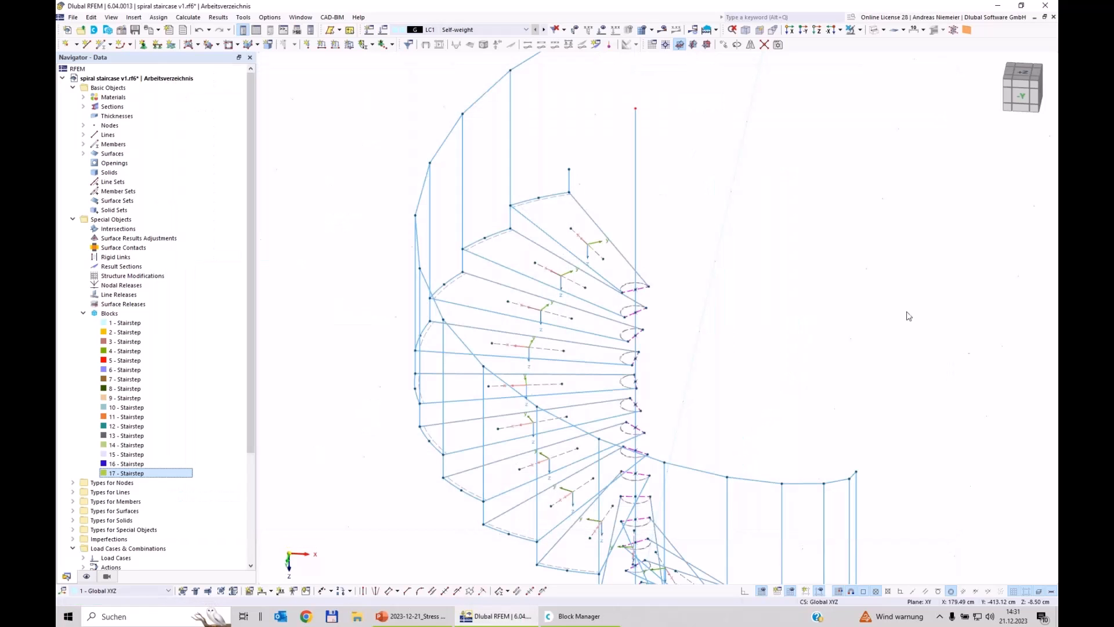
# Go through Stairstep blocks 1 to 16 one by one and check each block's location in the model
pyautogui.scroll(-4, 721, 256)
pyautogui.keyDown('ctrl'); pyautogui.moveTo(696, 325); pyautogui.dragTo(761, 352, button='middle'); pyautogui.keyUp('ctrl')
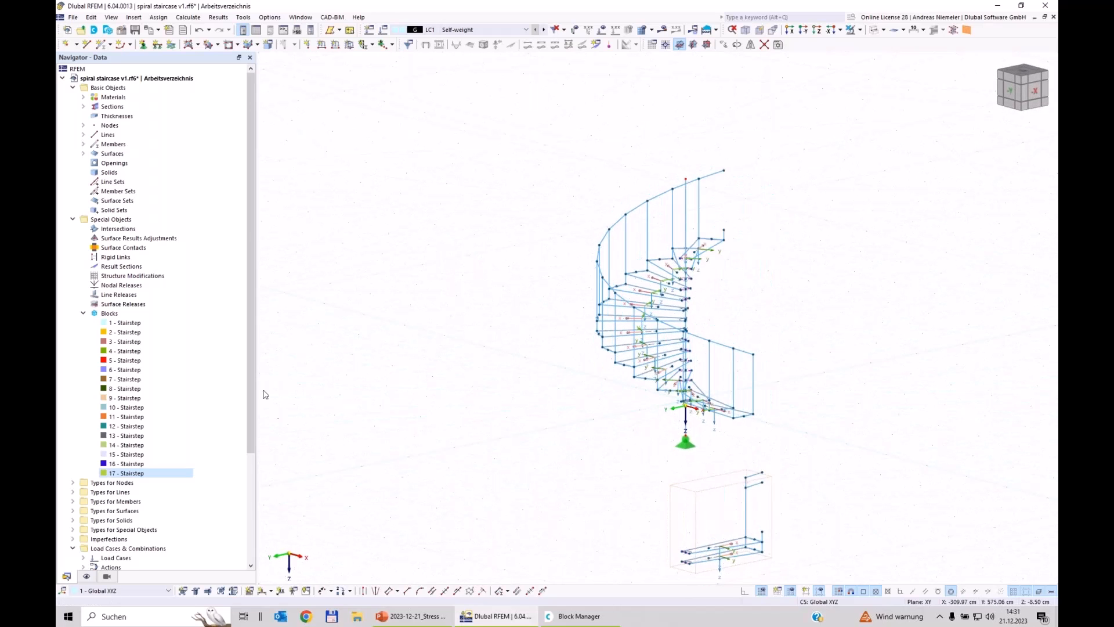
pyautogui.click(124, 322)
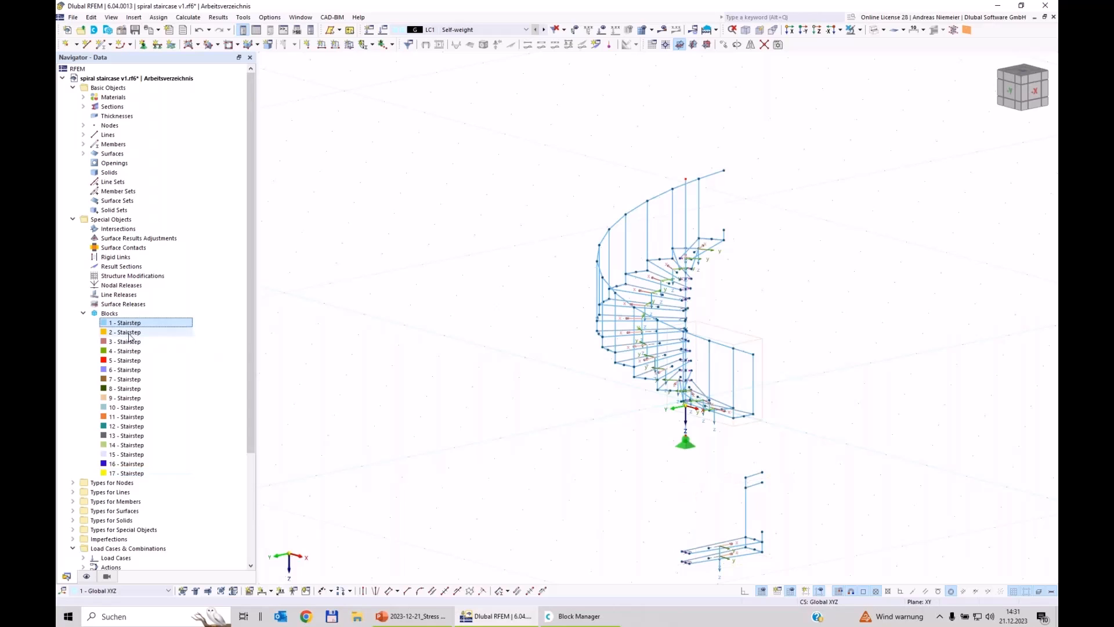
pyautogui.click(129, 334)
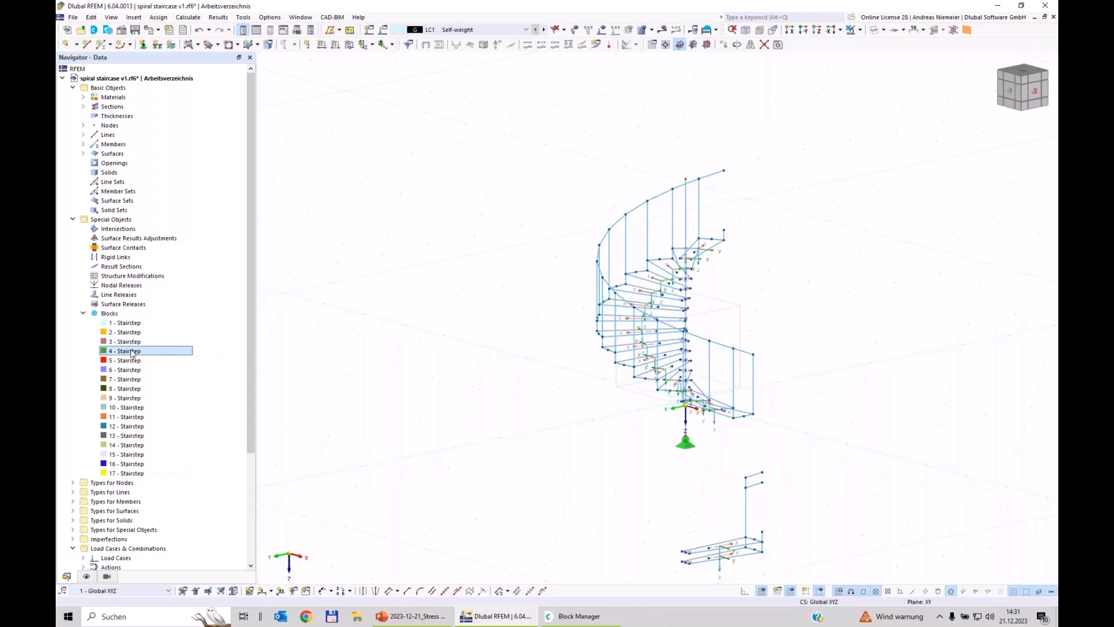
pyautogui.click(131, 323)
pyautogui.press('Down')
pyautogui.press('Down')
pyautogui.press('Down')
pyautogui.press('Down')
pyautogui.press('Down')
pyautogui.press('Down')
pyautogui.press('Down')
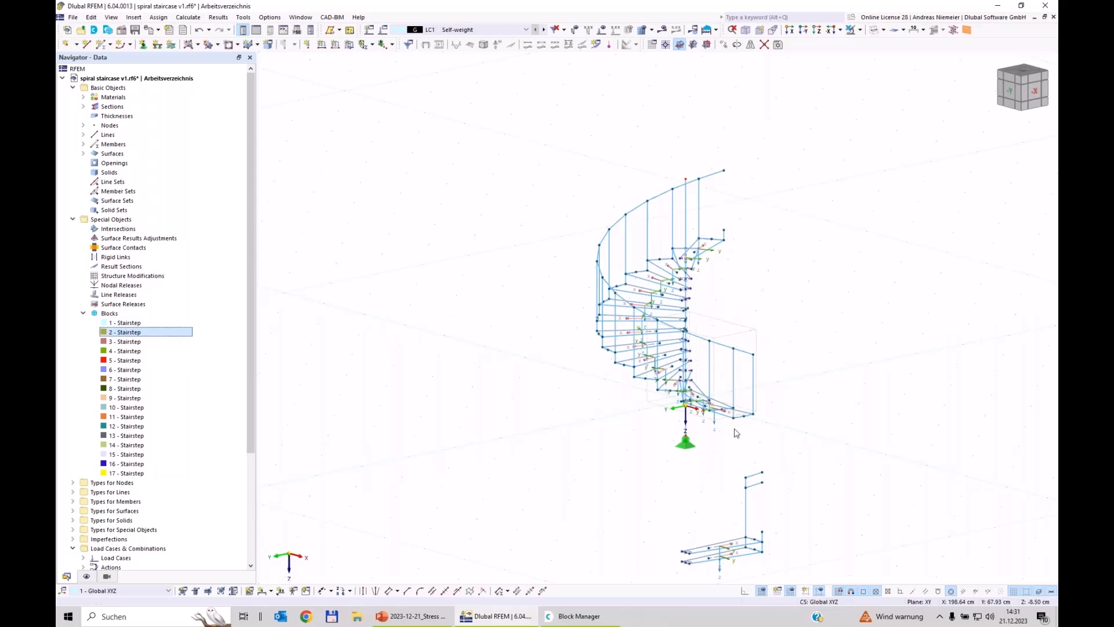
pyautogui.press('Down')
pyautogui.press('Down')
pyautogui.press('Down')
pyautogui.press('Down')
pyautogui.press('Down')
pyautogui.press('Down')
pyautogui.press('Down')
pyautogui.press('Down')
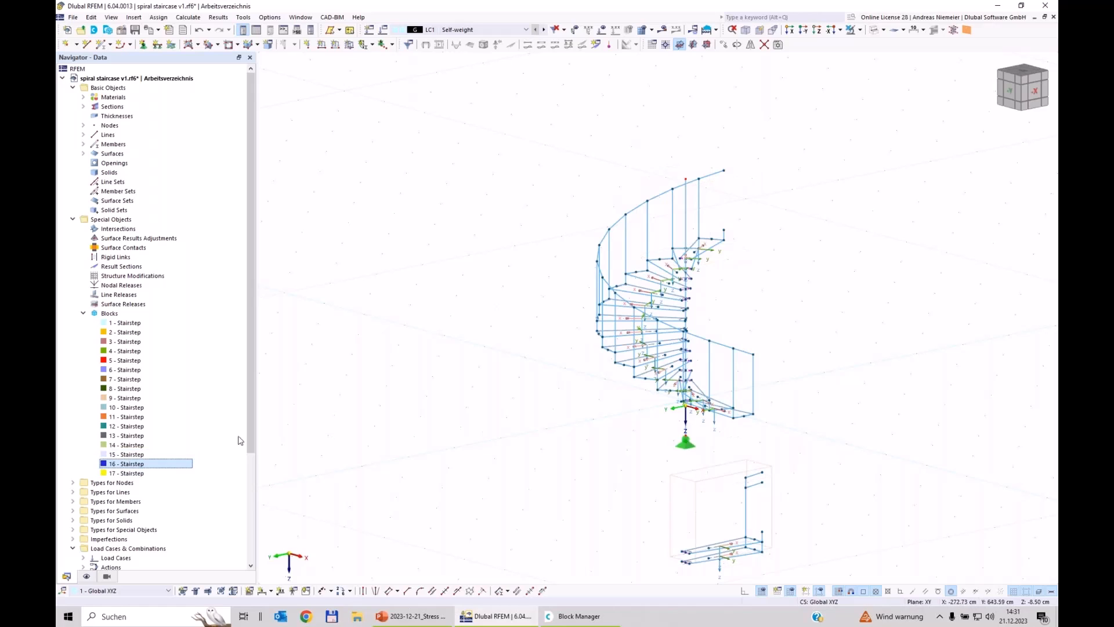
# Set the insert point Z coordinate of Stairstep block 16 to -255 cm
pyautogui.doubleClick(128, 464)
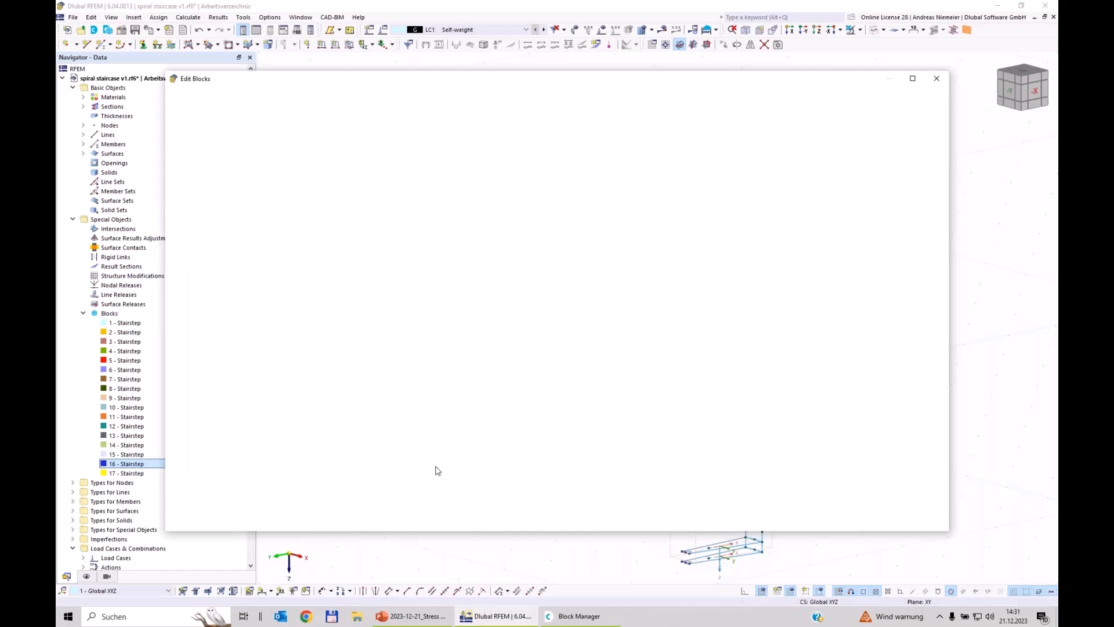
pyautogui.click(340, 300)
pyautogui.moveTo(341, 300); pyautogui.dragTo(364, 302)
pyautogui.click(201, 241)
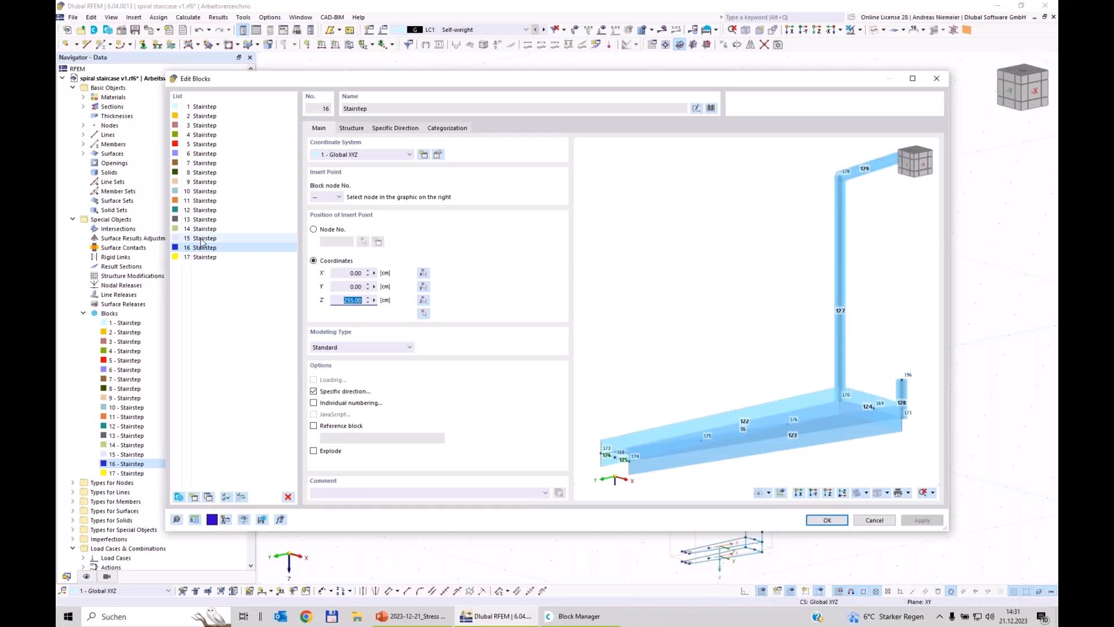
pyautogui.click(201, 246)
pyautogui.click(338, 300)
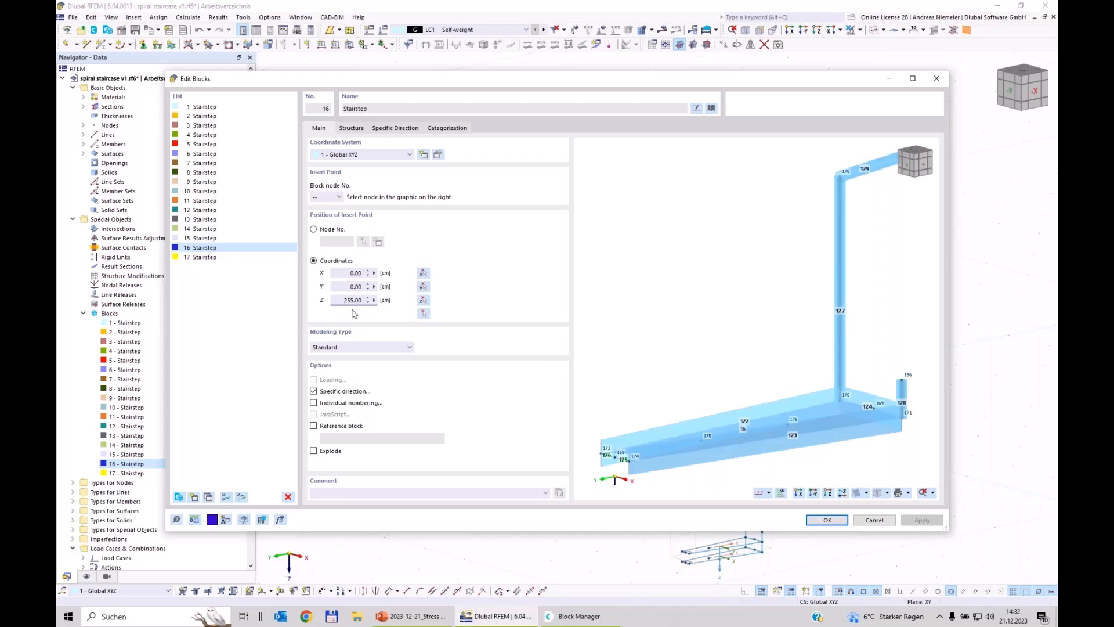
pyautogui.click(826, 520)
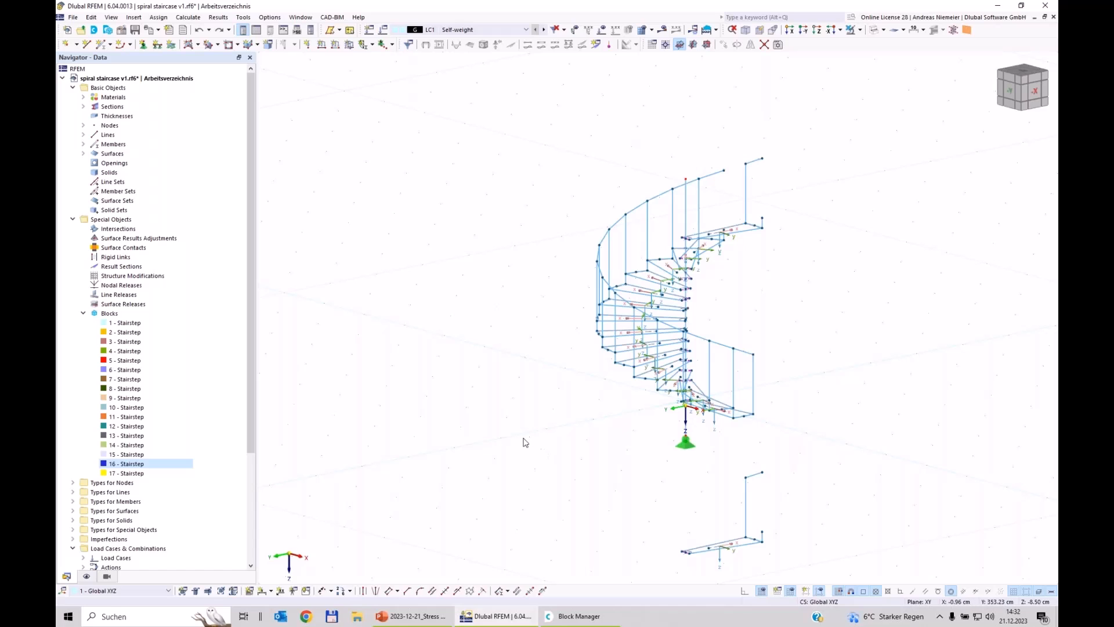
# Correct the rotation about Z' of Stairstep blocks 16 and 17, with 16*17 degrees for block 17, and raise block 17 to the stair top
pyautogui.scroll(-3, 455, 471)
pyautogui.keyDown('ctrl'); pyautogui.moveTo(455, 470); pyautogui.dragTo(346, 104, button='middle'); pyautogui.keyUp('ctrl')
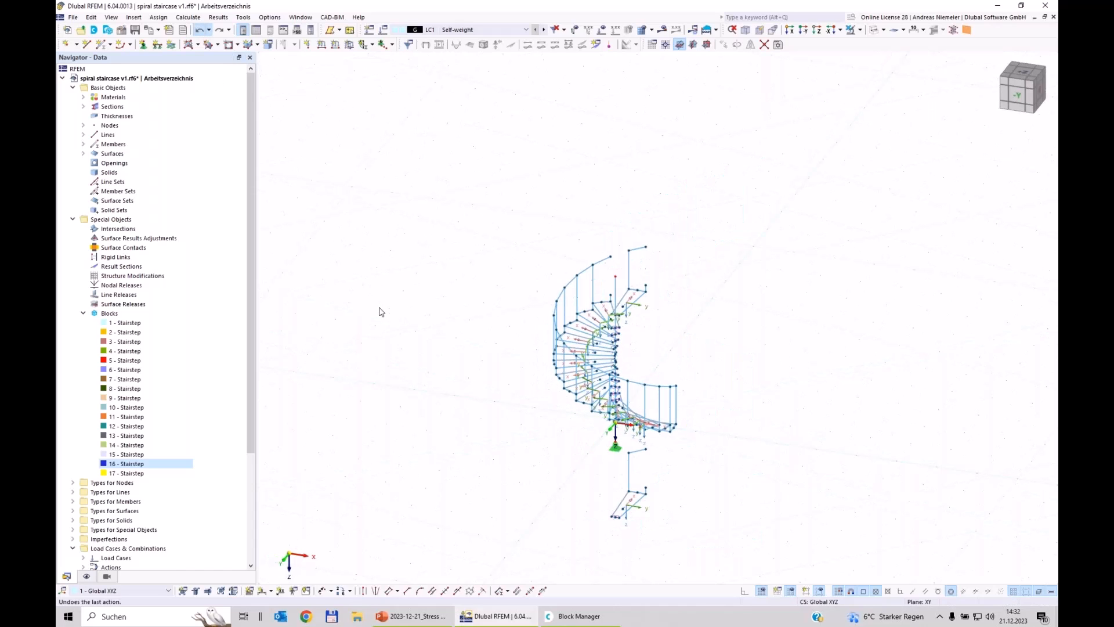
pyautogui.doubleClick(131, 464)
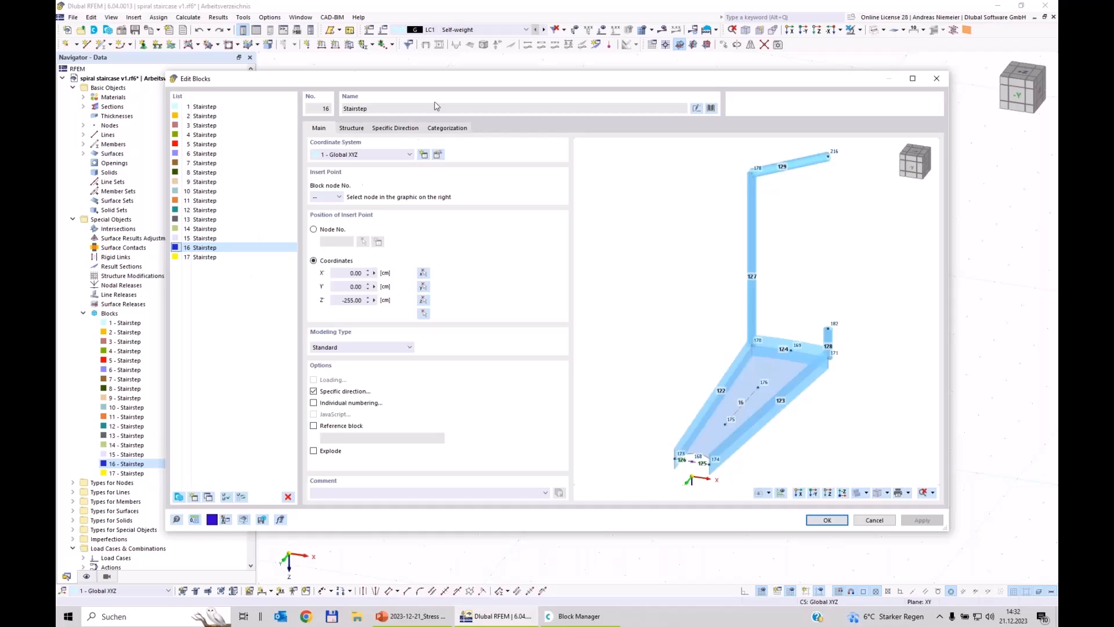
pyautogui.click(399, 131)
pyautogui.doubleClick(476, 224)
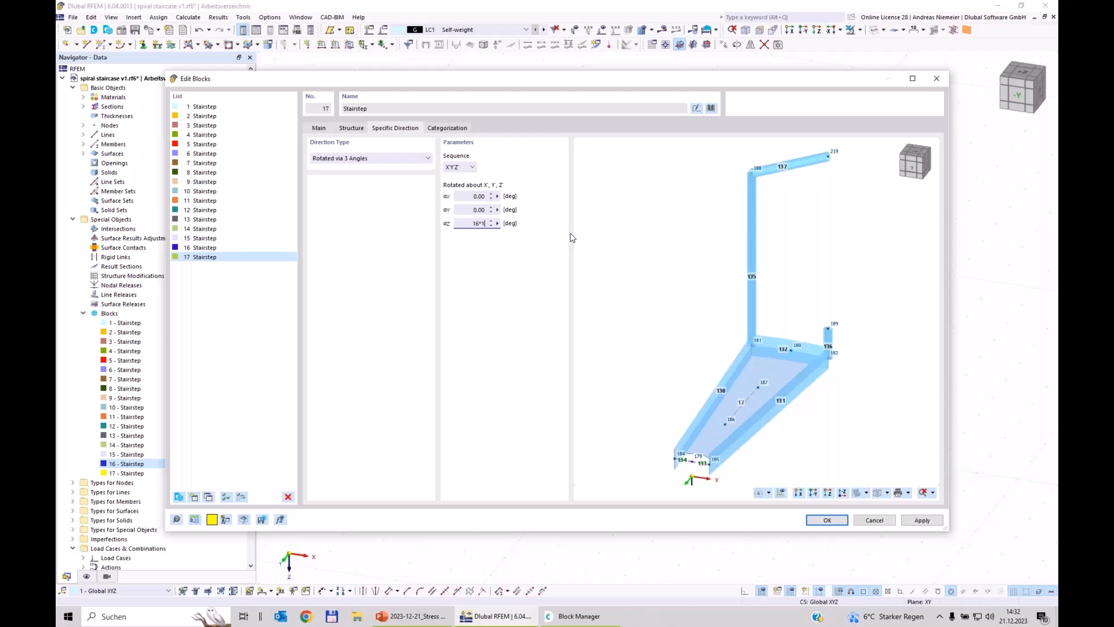
pyautogui.click(825, 521)
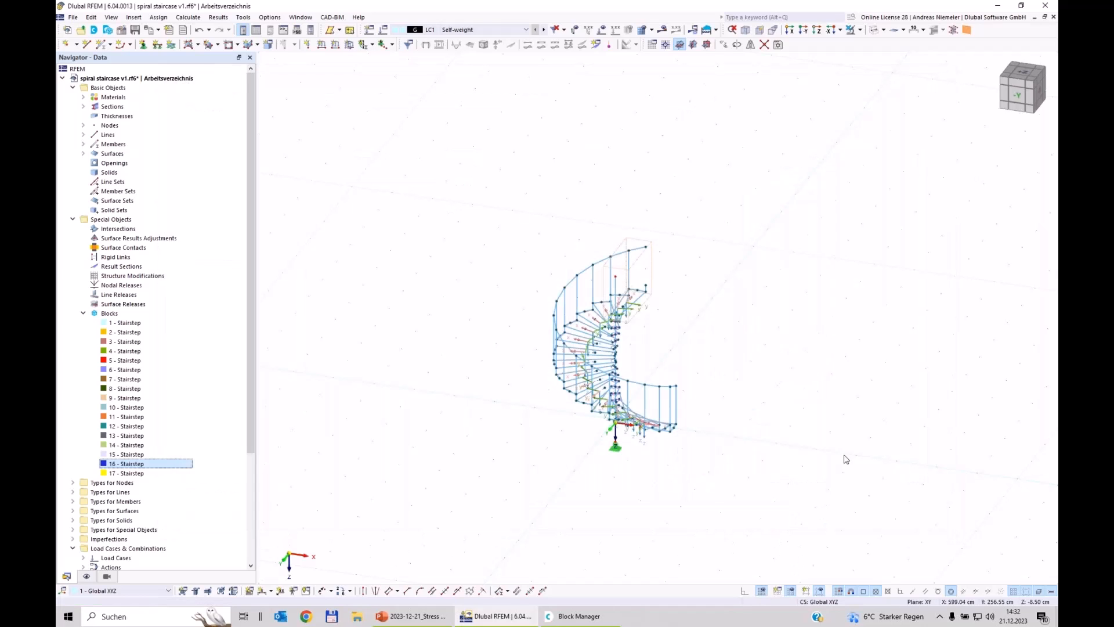
# Inspect the whole staircase in solid and wireframe display from several sides and save the model
pyautogui.keyDown('ctrl'); pyautogui.moveTo(730, 395); pyautogui.dragTo(574, 308, button='middle'); pyautogui.keyUp('ctrl')
pyautogui.scroll(3, 573, 308)
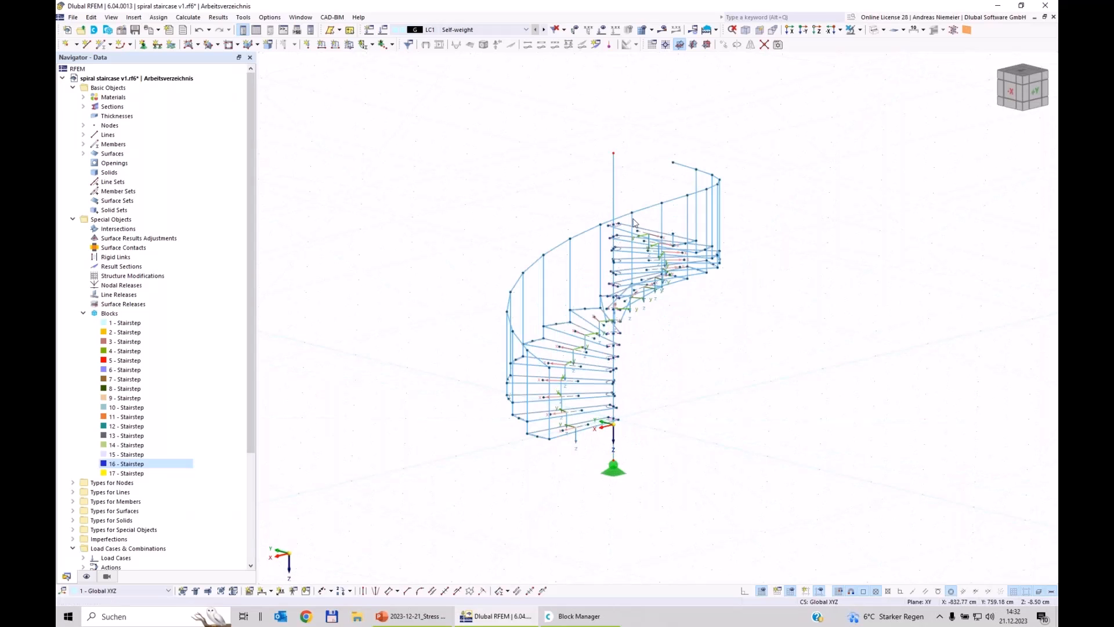
pyautogui.keyDown('ctrl'); pyautogui.moveTo(585, 428); pyautogui.dragTo(604, 342, button='middle'); pyautogui.keyUp('ctrl')
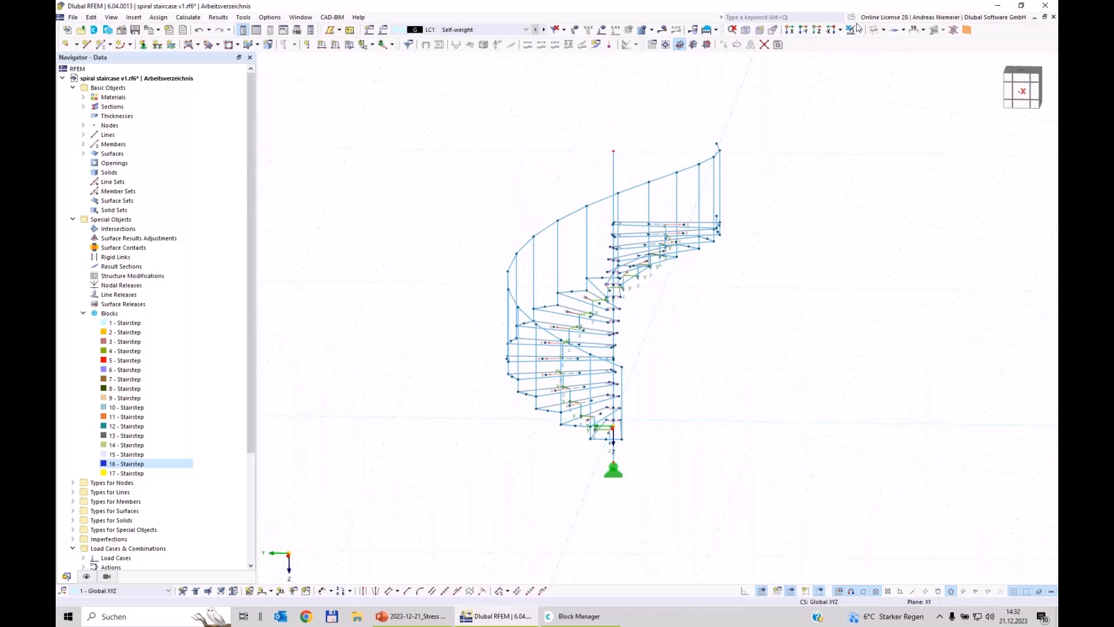
pyautogui.click(874, 30)
pyautogui.keyDown('ctrl'); pyautogui.moveTo(483, 419); pyautogui.dragTo(602, 444, button='middle'); pyautogui.keyUp('ctrl')
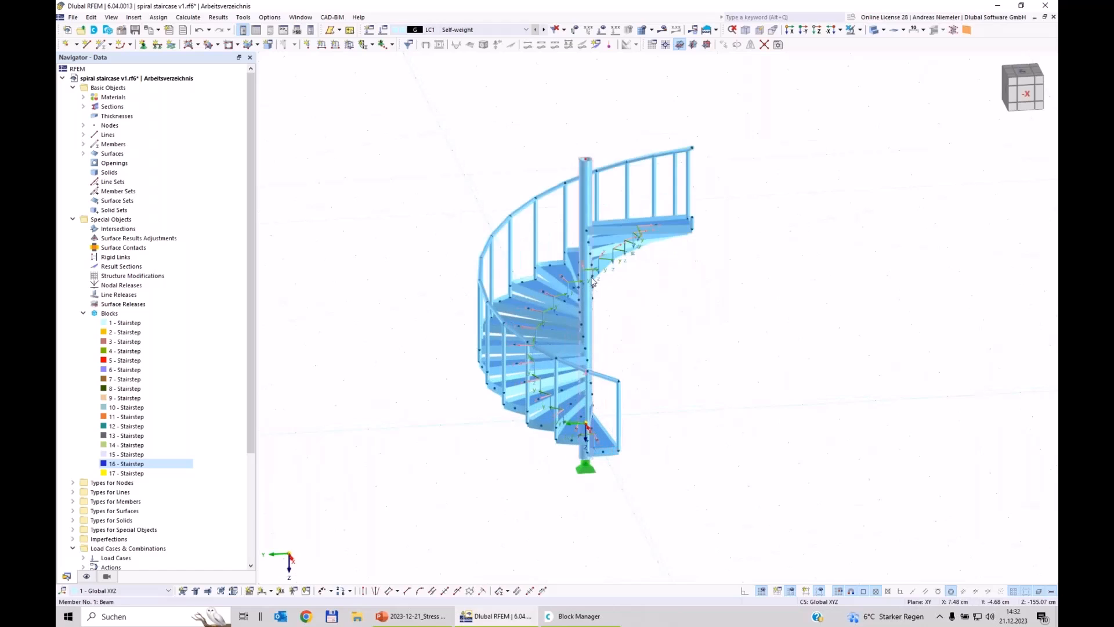
pyautogui.scroll(-1, 593, 350)
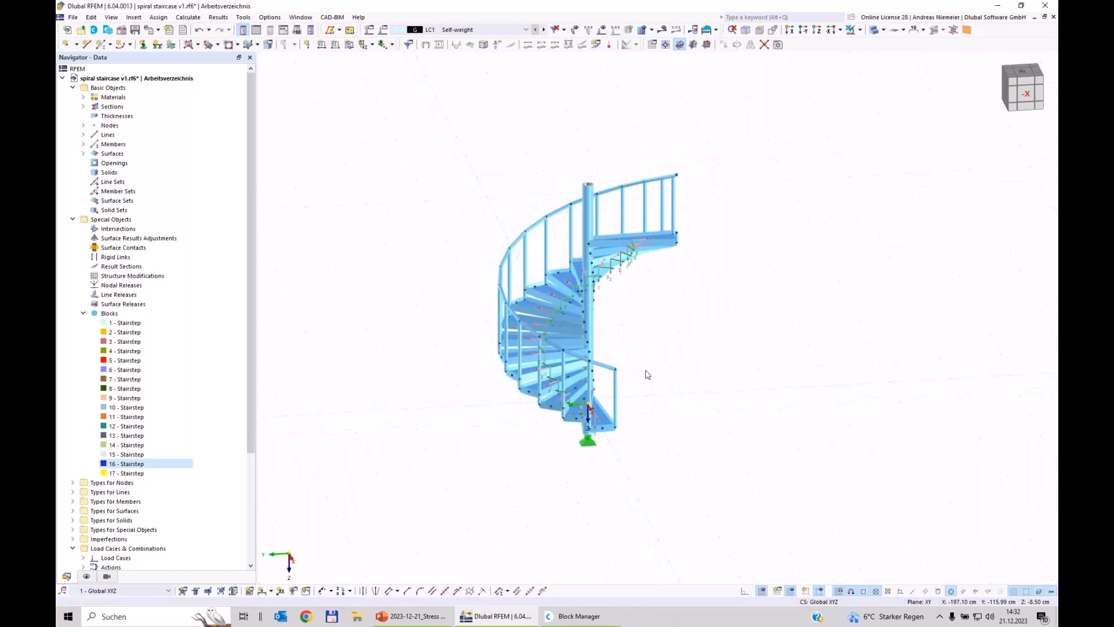
pyautogui.click(878, 32)
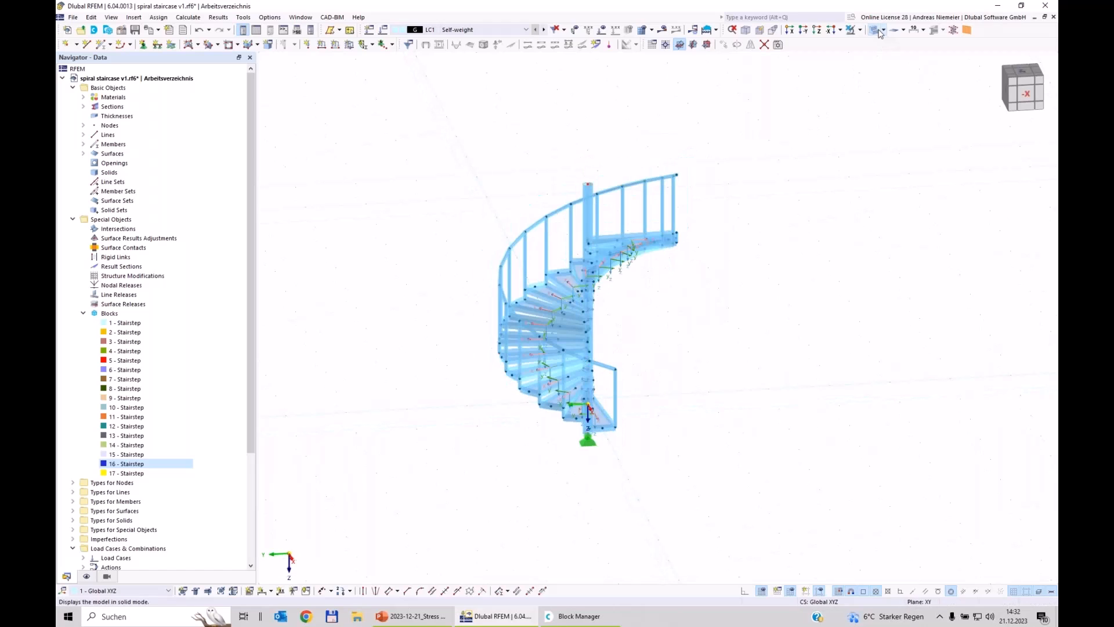
pyautogui.click(878, 33)
pyautogui.keyDown('ctrl'); pyautogui.moveTo(452, 239); pyautogui.dragTo(626, 253, button='middle'); pyautogui.keyUp('ctrl')
pyautogui.hotkey('ctrl', 's')
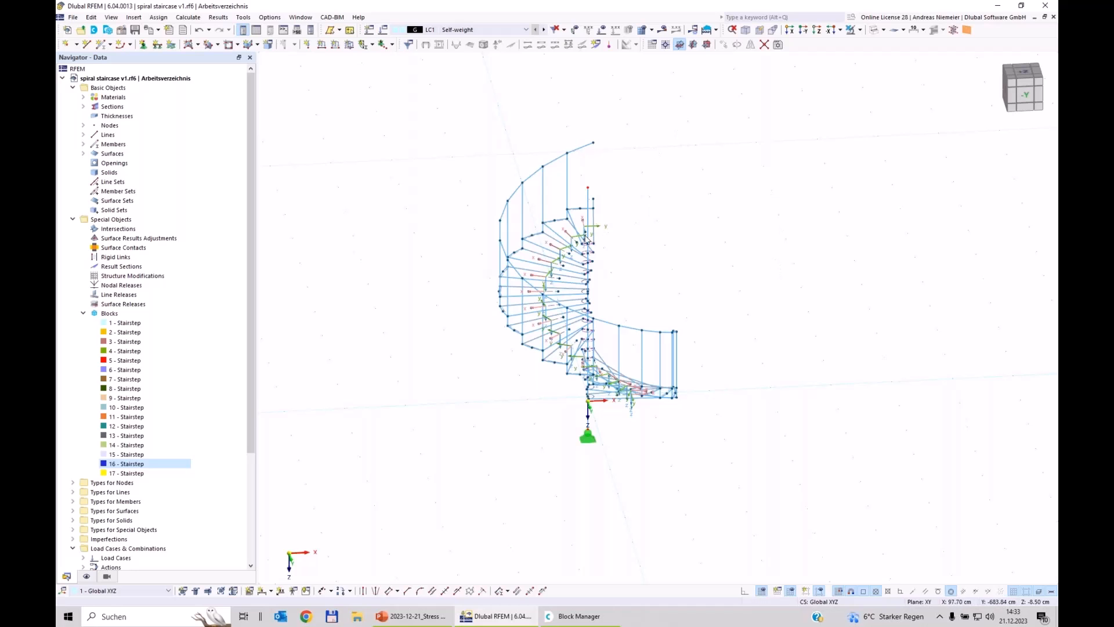
# Explode Stairstep block 17 at the top of the staircase into individual objects
pyautogui.scroll(6, 587, 239)
pyautogui.scroll(-4, 376, 358)
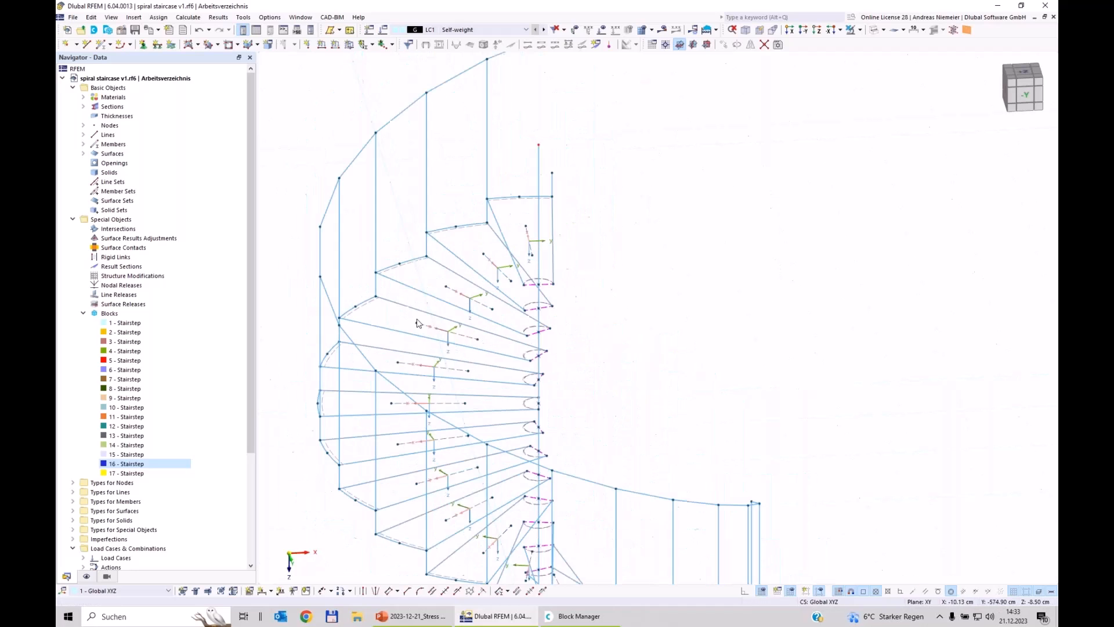
pyautogui.click(133, 474)
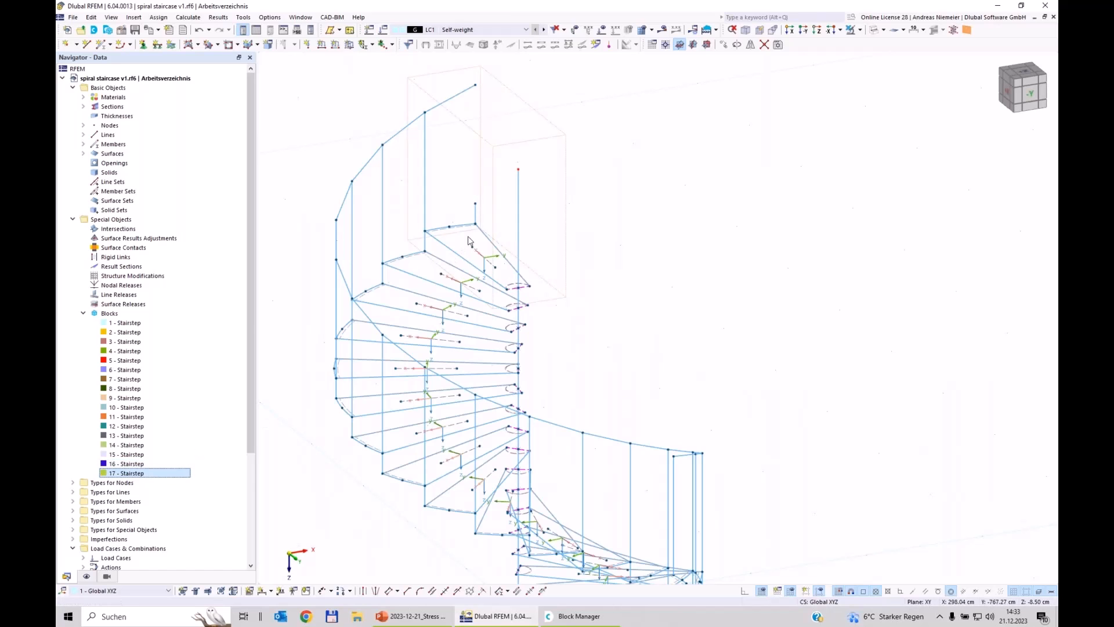
pyautogui.scroll(3, 470, 241)
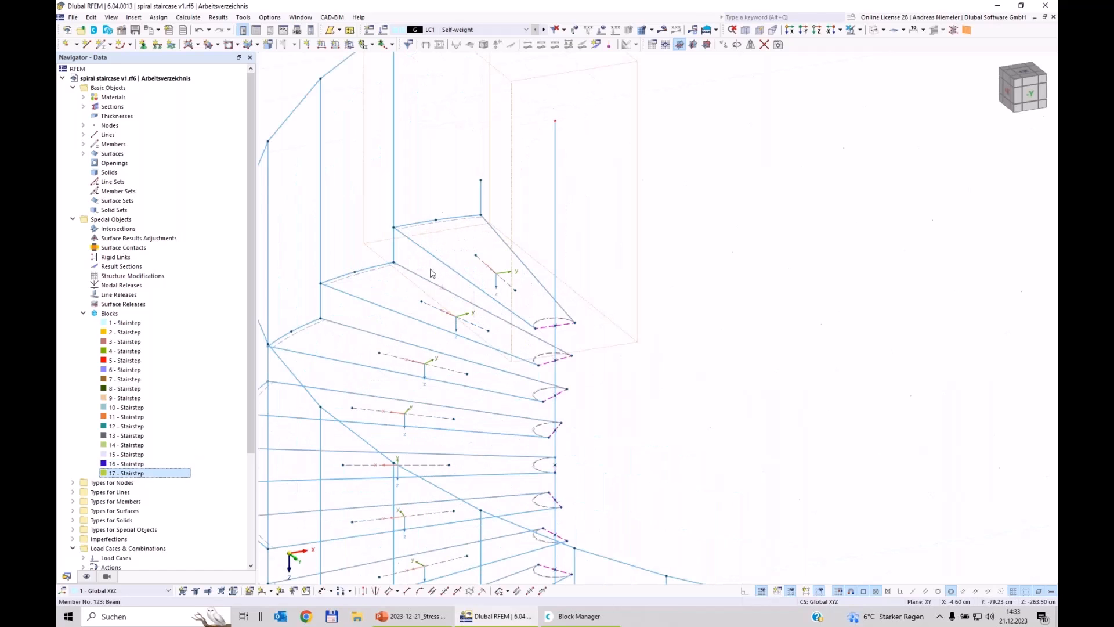
pyautogui.rightClick(140, 477)
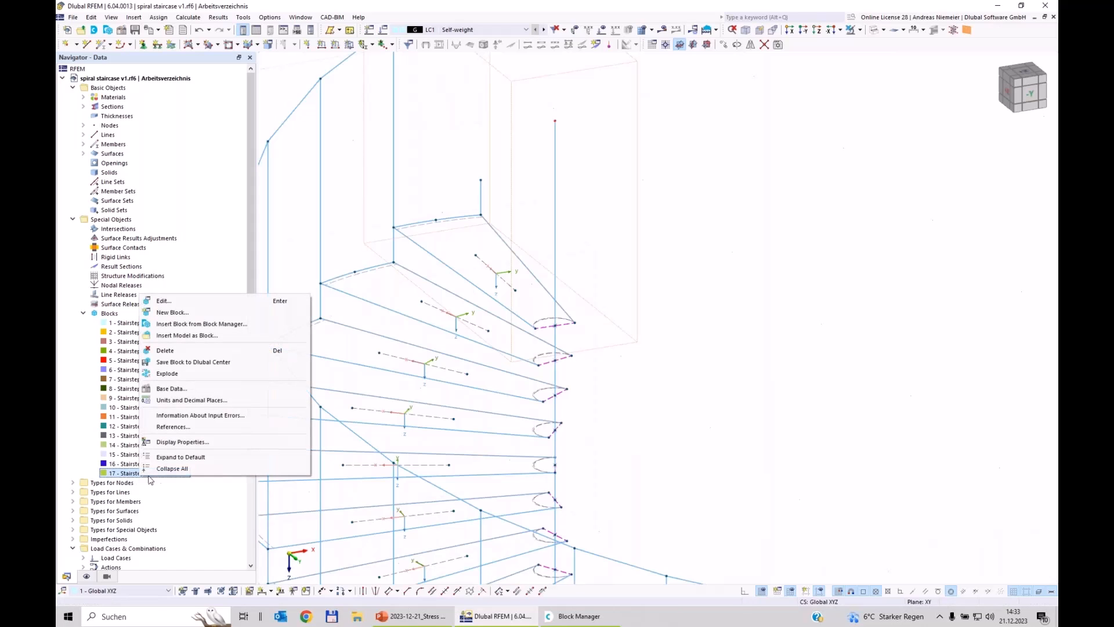
pyautogui.click(174, 374)
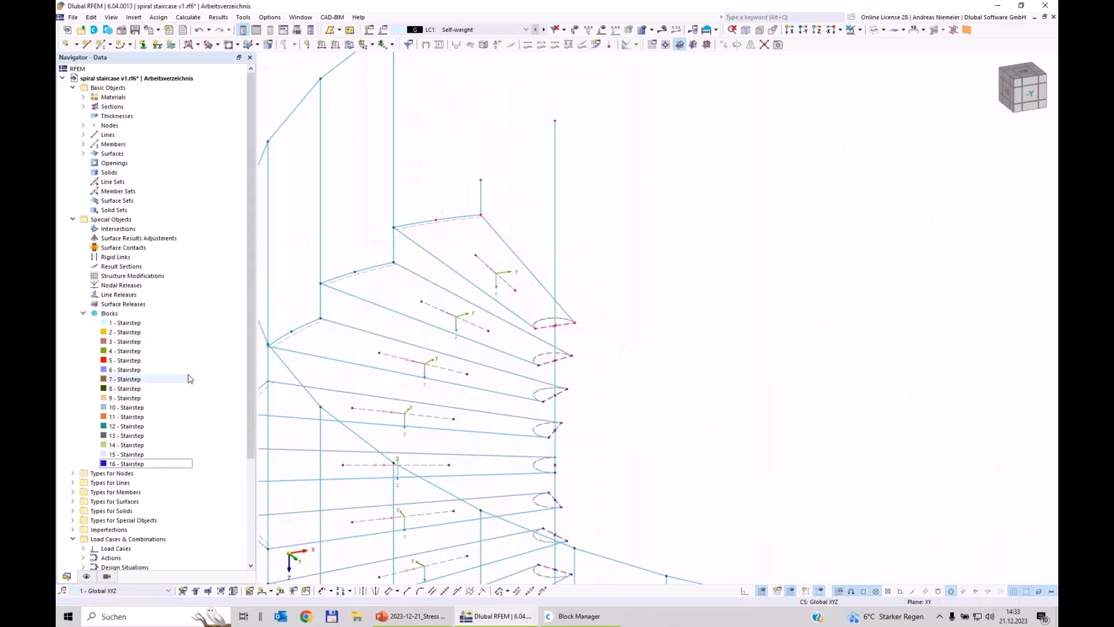
# Delete the end node of the top handrail segment and the short post's nodes at the exploded step's outer corner
pyautogui.scroll(2, 582, 296)
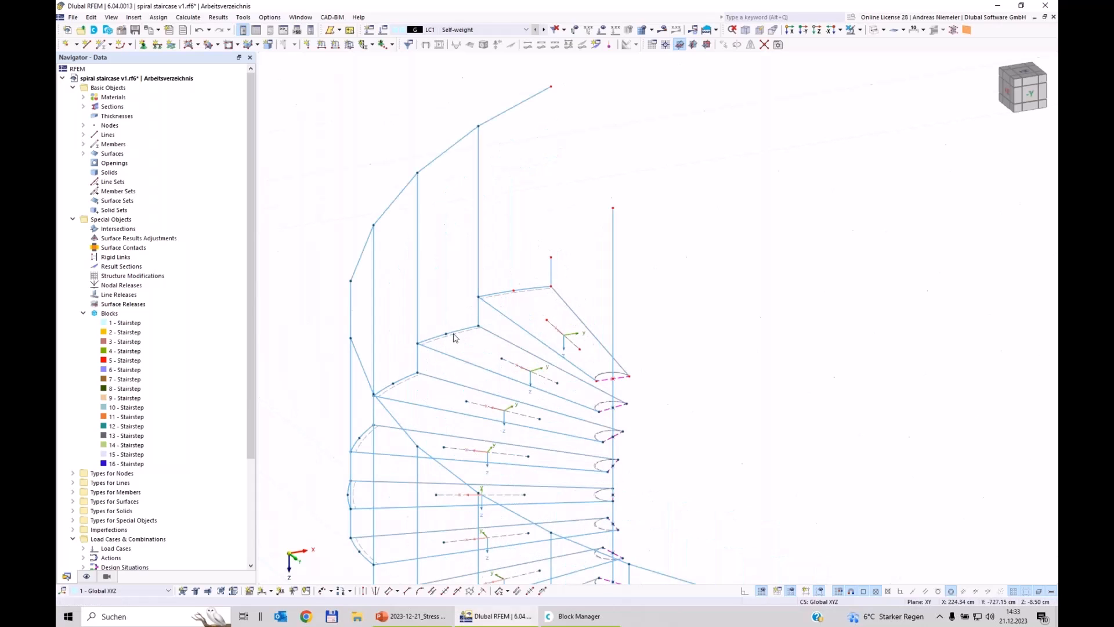
pyautogui.moveTo(582, 121); pyautogui.dragTo(550, 84)
pyautogui.press('Delete')
pyautogui.moveTo(557, 308); pyautogui.dragTo(532, 245)
pyautogui.press('Delete')
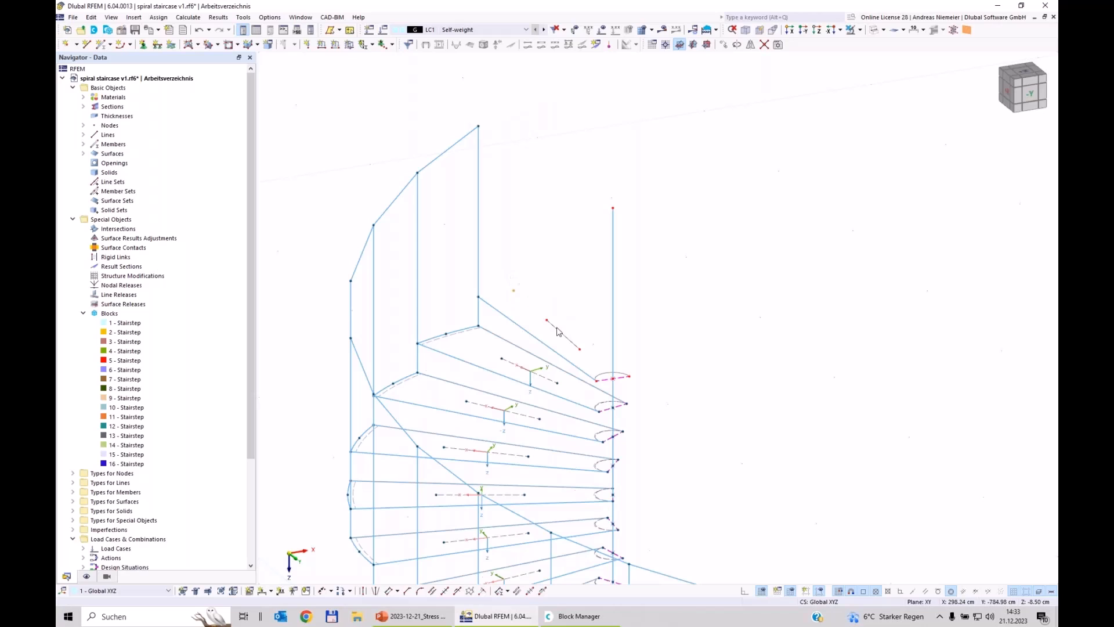
# Delete the leftover nodes of the centre line inside the exploded top step
pyautogui.click(578, 347)
pyautogui.press('Delete')
pyautogui.moveTo(559, 330); pyautogui.dragTo(541, 302)
pyautogui.press('Delete')
# Set up a single copy of the top step's outer and column-side nodes along X, with a Z displacement of 0 cm
pyautogui.scroll(-2, 674, 370)
pyautogui.scroll(1, 541, 318)
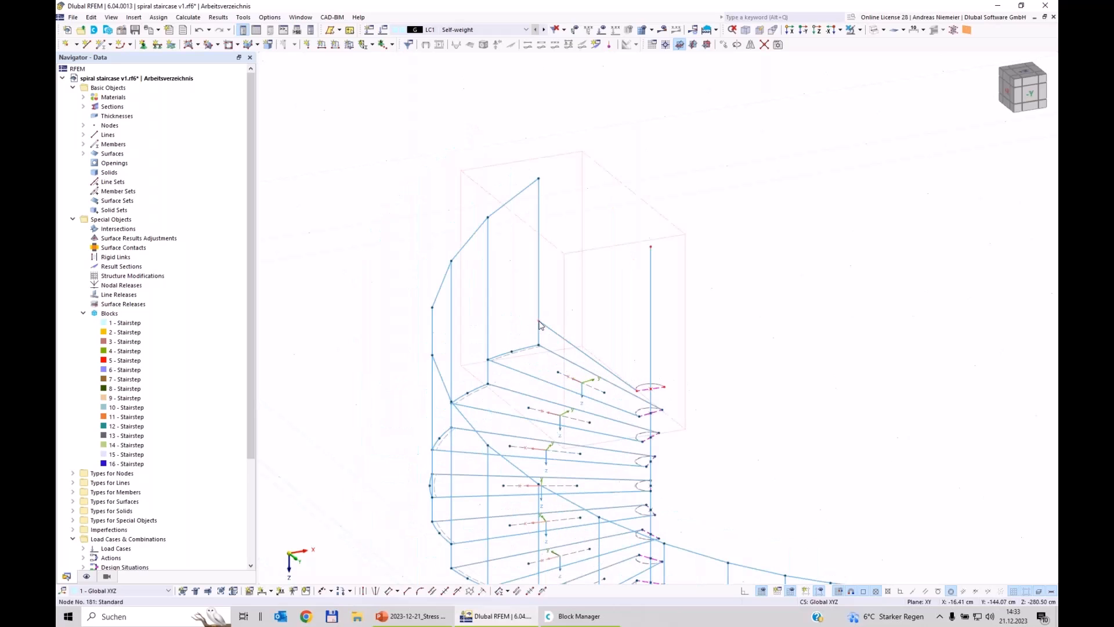
pyautogui.scroll(-1, 659, 388)
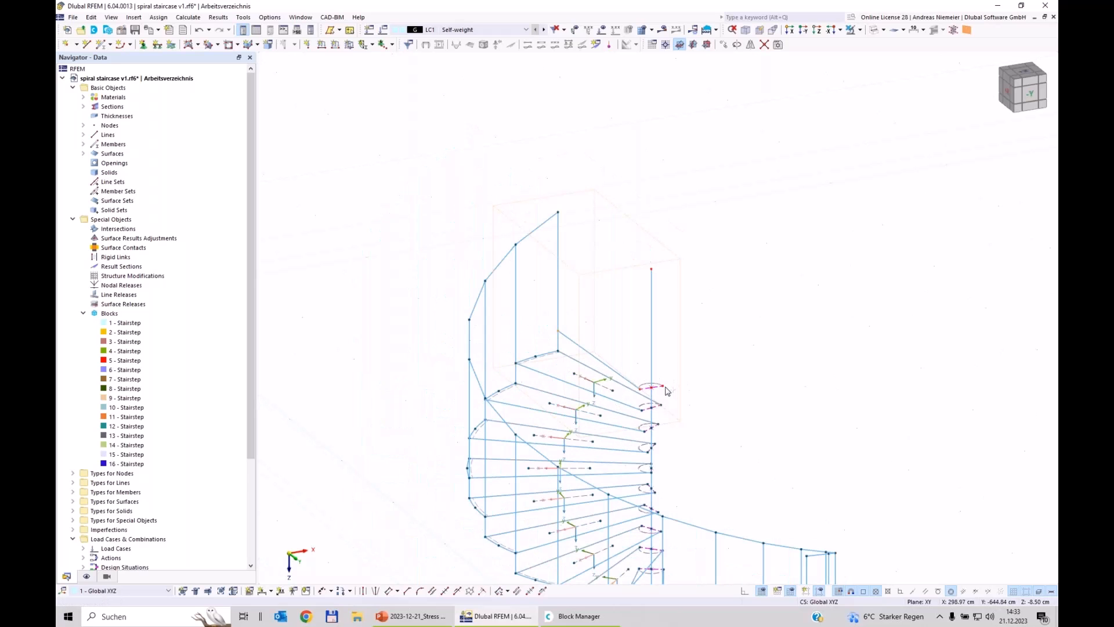
pyautogui.scroll(2, 754, 406)
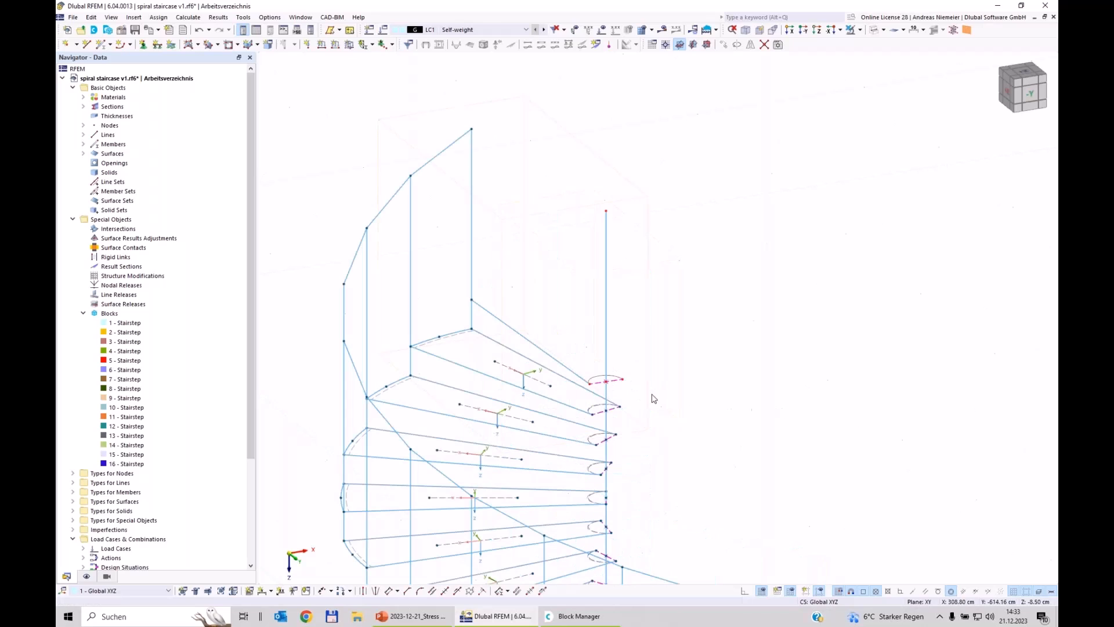
pyautogui.click(471, 301)
pyautogui.hotkey('ctrl', 'm')
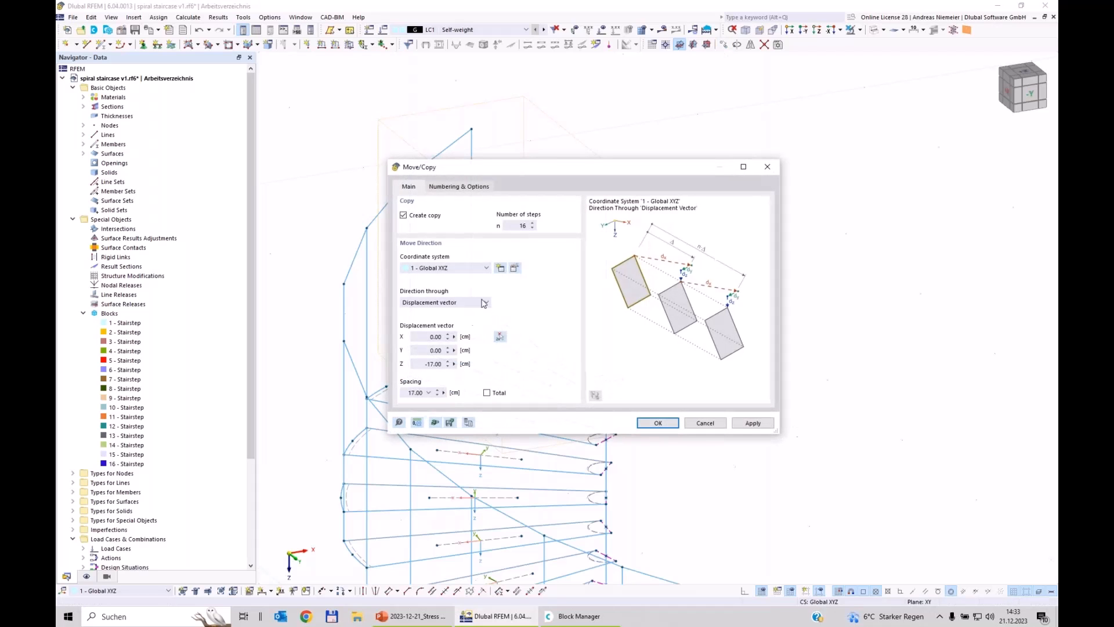
pyautogui.doubleClick(507, 223)
pyautogui.write('1')
pyautogui.click(428, 338)
pyautogui.press('Tab')
pyautogui.press('Tab')
pyautogui.write('0')
# Link the copied nodes to the originals with lines only, leaving out linking members, and create the copy
pyautogui.click(468, 187)
pyautogui.click(419, 319)
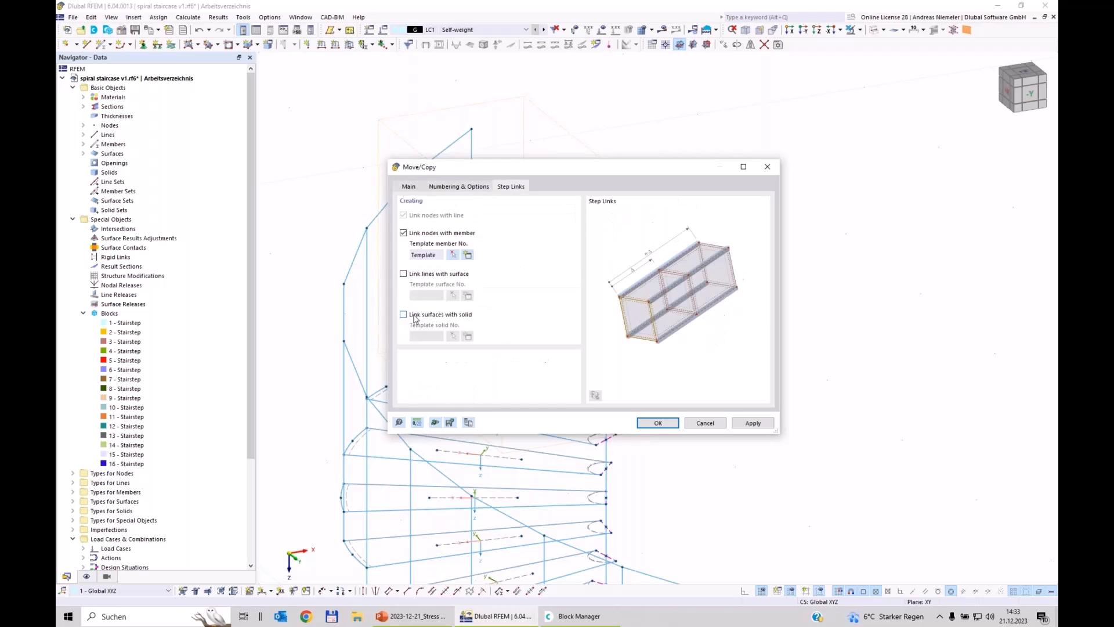
pyautogui.click(428, 234)
pyautogui.click(661, 423)
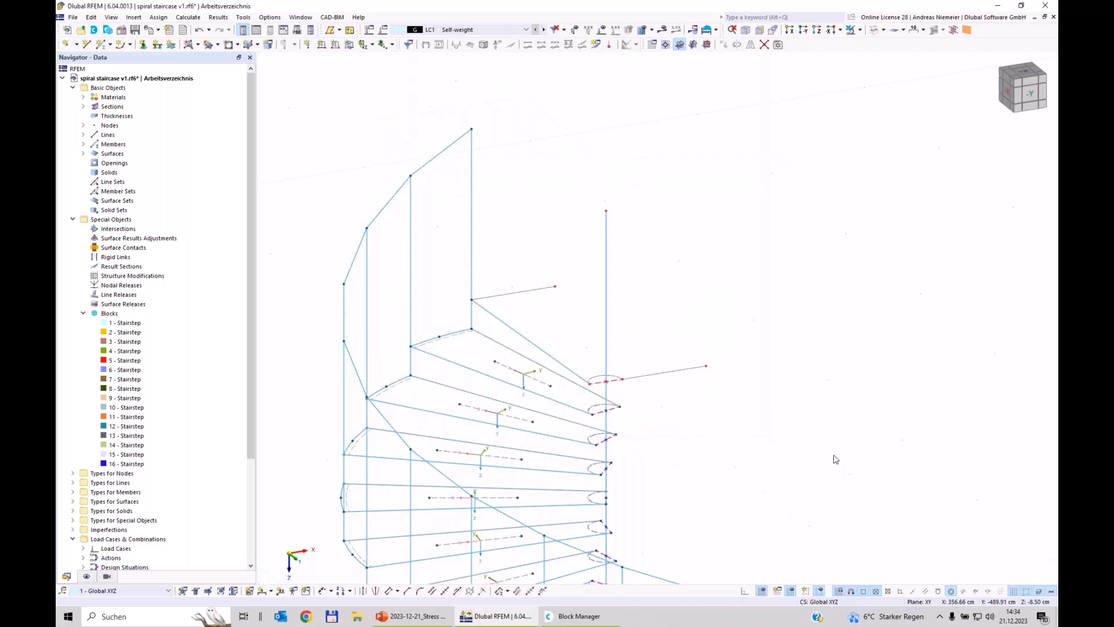
# Set the X coordinate of the two copied end nodes beside the top step to 145 cm
pyautogui.keyDown('ctrl'); pyautogui.moveTo(815, 457); pyautogui.dragTo(775, 444, button='middle'); pyautogui.keyUp('ctrl')
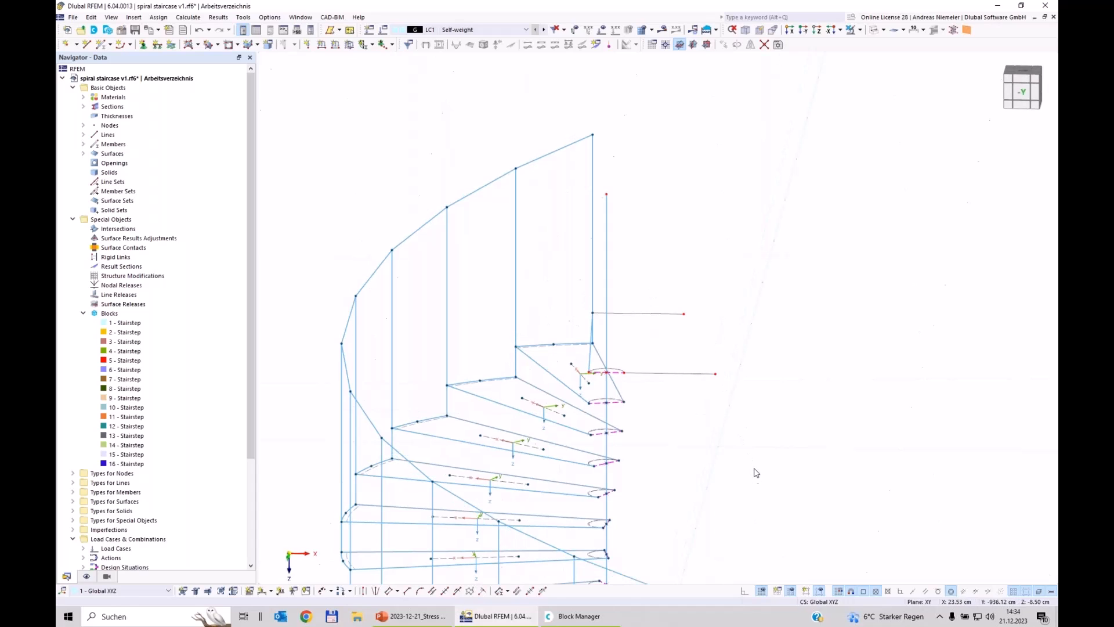
pyautogui.moveTo(673, 279); pyautogui.dragTo(762, 421)
pyautogui.rightClick(718, 378)
pyautogui.click(749, 383)
pyautogui.click(478, 268)
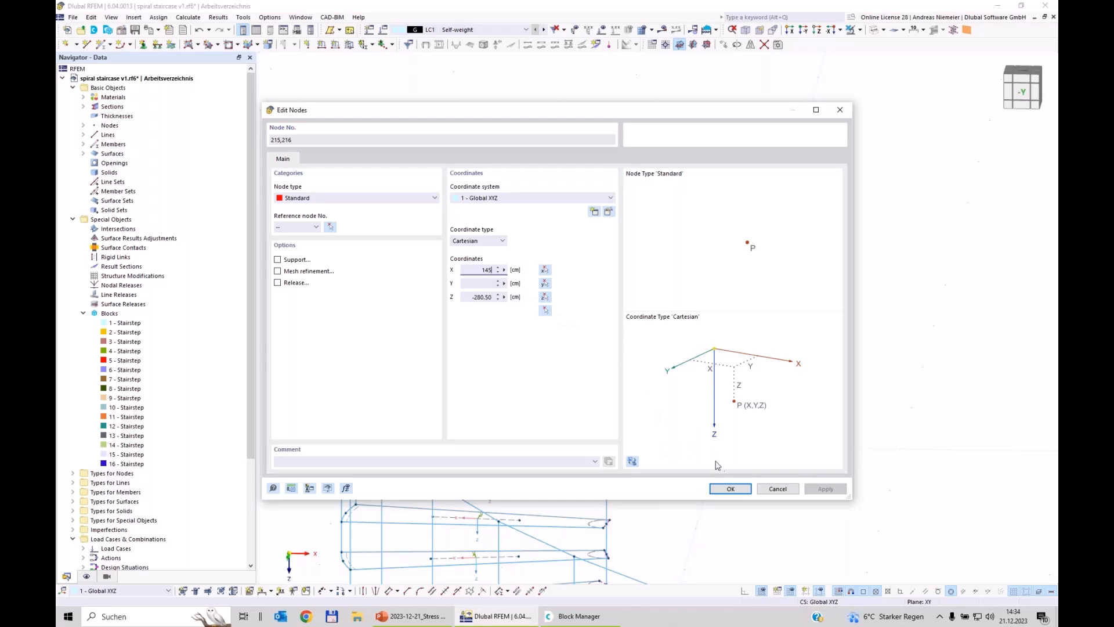
pyautogui.click(728, 489)
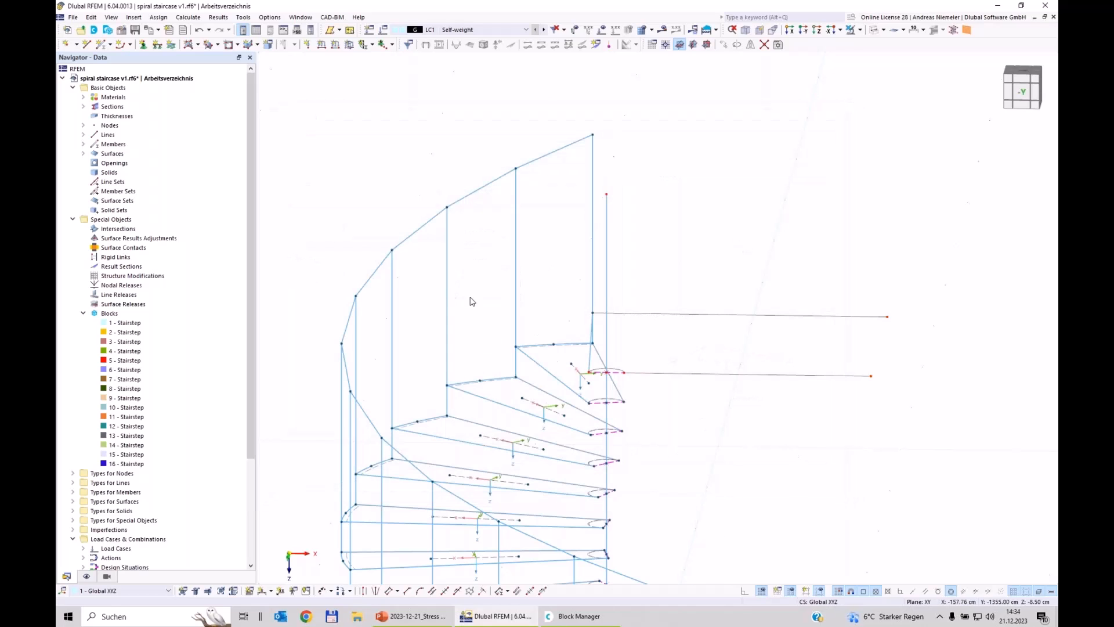
# Close the free end of the landing with a single line between the two outer end nodes
pyautogui.keyDown('ctrl'); pyautogui.moveTo(397, 223); pyautogui.dragTo(496, 270, button='middle'); pyautogui.keyUp('ctrl')
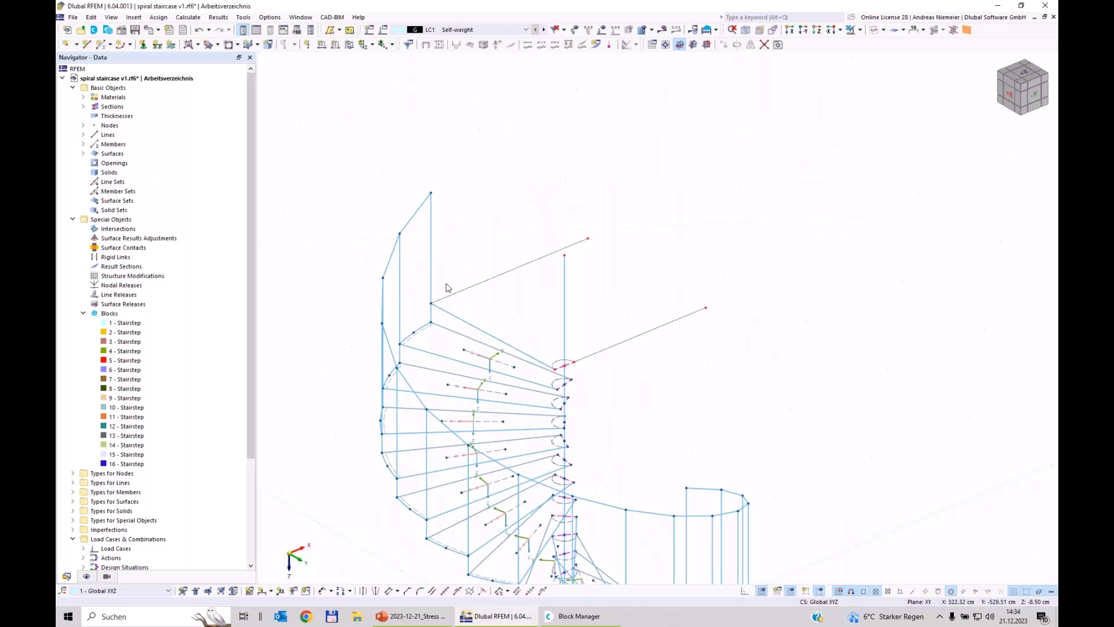
pyautogui.hotkey('ctrl', '3')
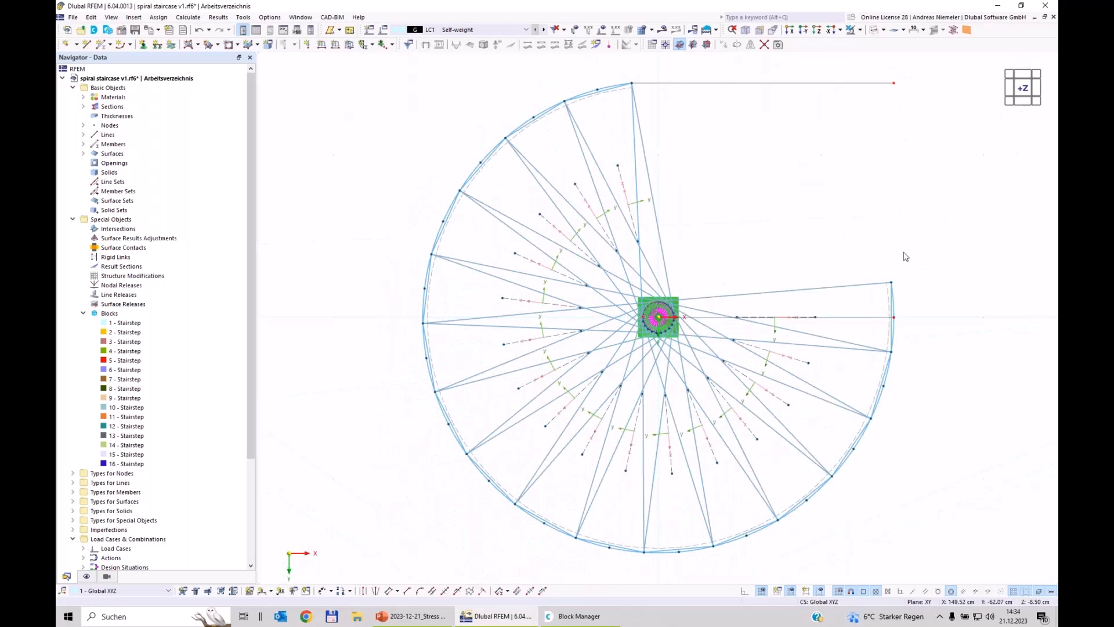
pyautogui.keyDown('ctrl'); pyautogui.moveTo(907, 97); pyautogui.dragTo(673, 277, button='middle'); pyautogui.keyUp('ctrl')
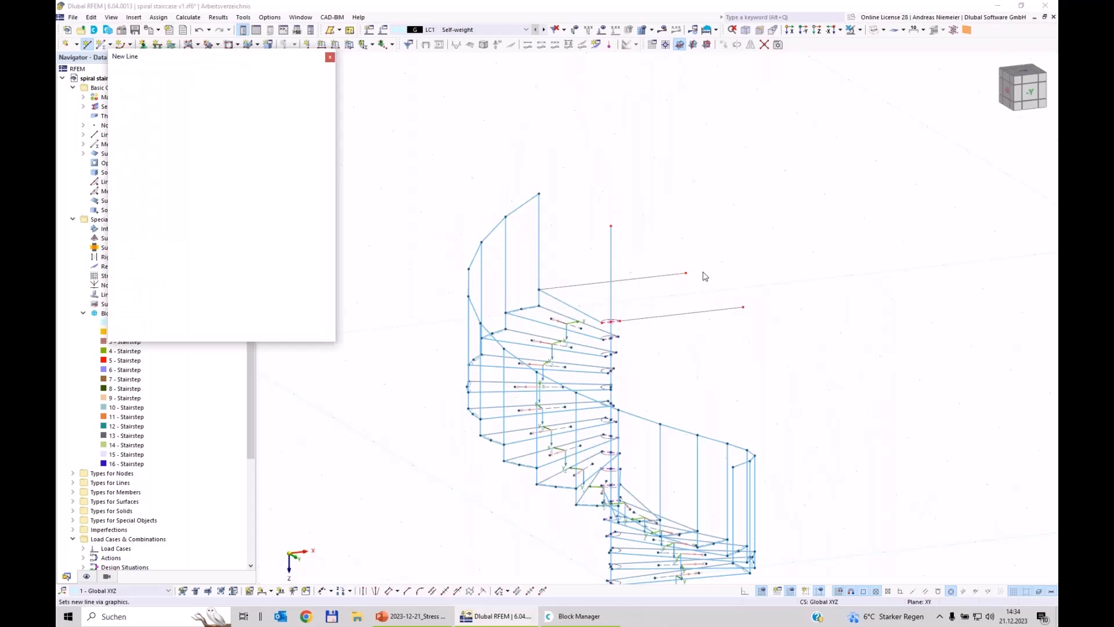
pyautogui.click(746, 280)
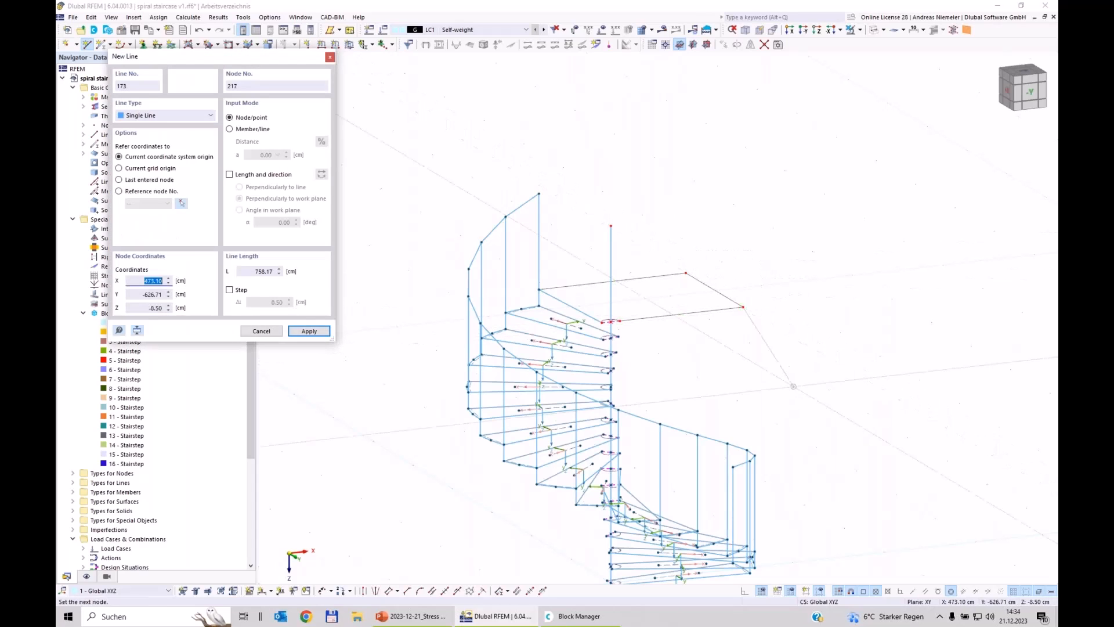
pyautogui.press('Return')
pyautogui.press('Escape')
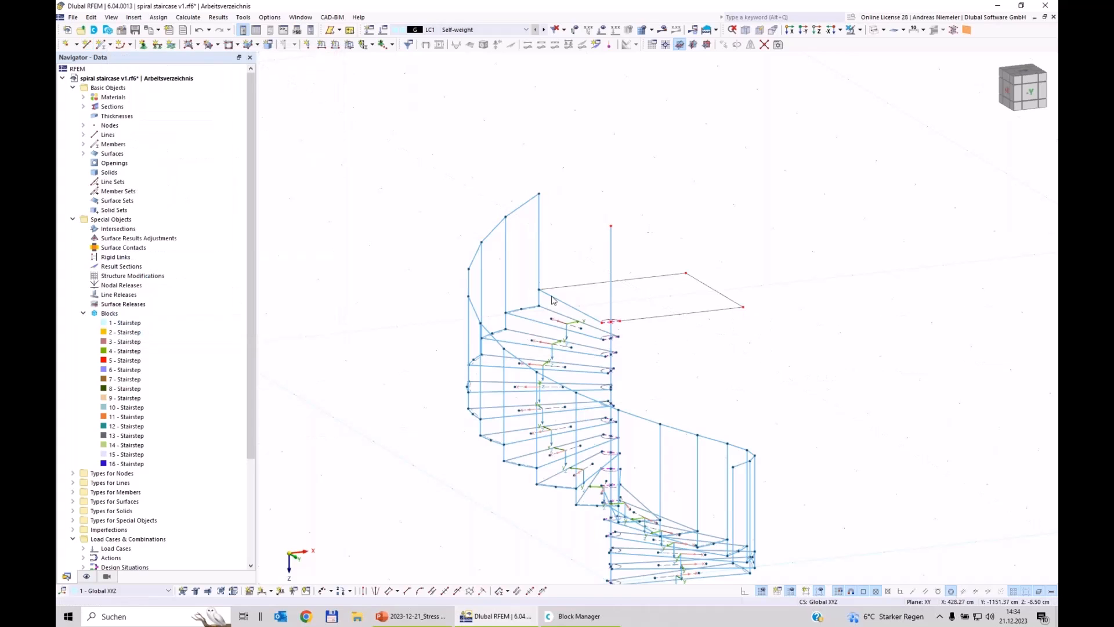
# Select the three new landing edge lines and add a new member of type Beam to them
pyautogui.moveTo(753, 337); pyautogui.dragTo(665, 264)
pyautogui.moveTo(719, 310)
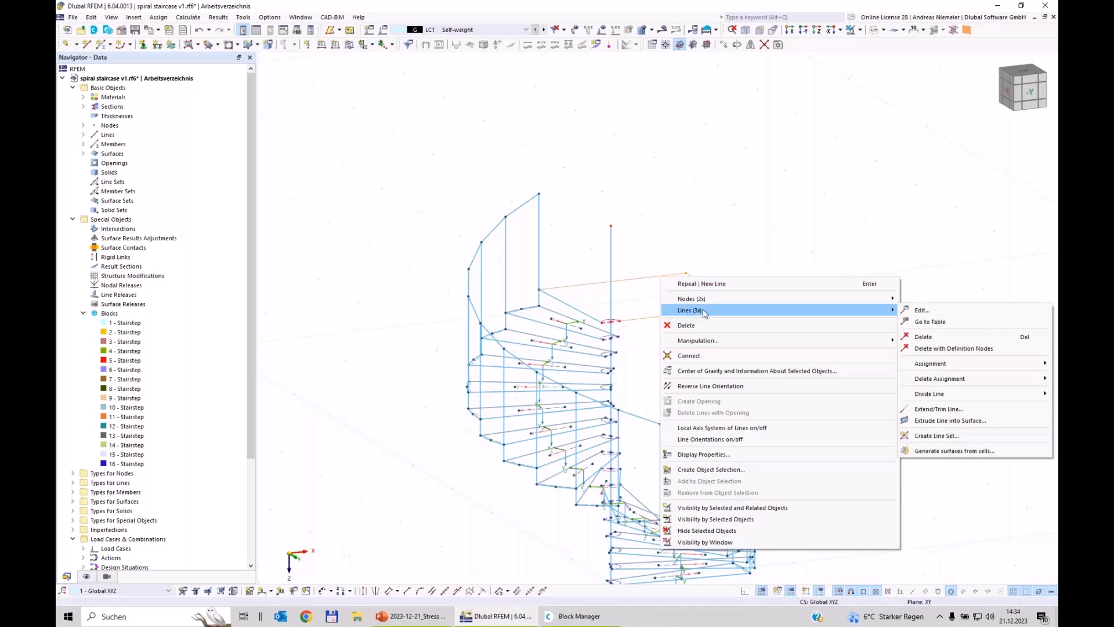
pyautogui.click(927, 312)
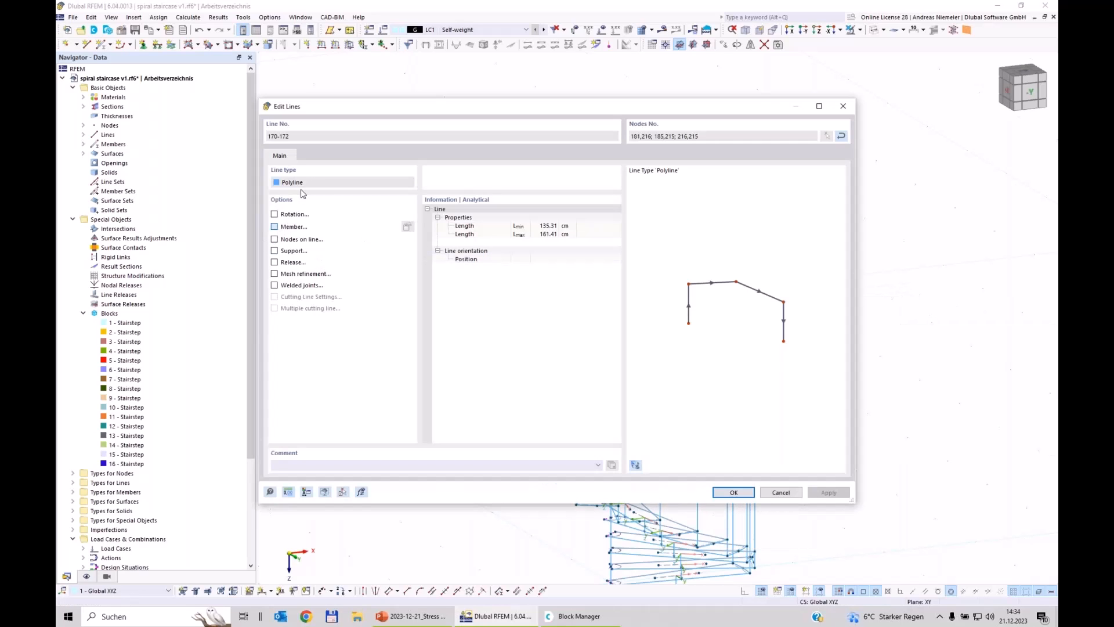
pyautogui.click(274, 226)
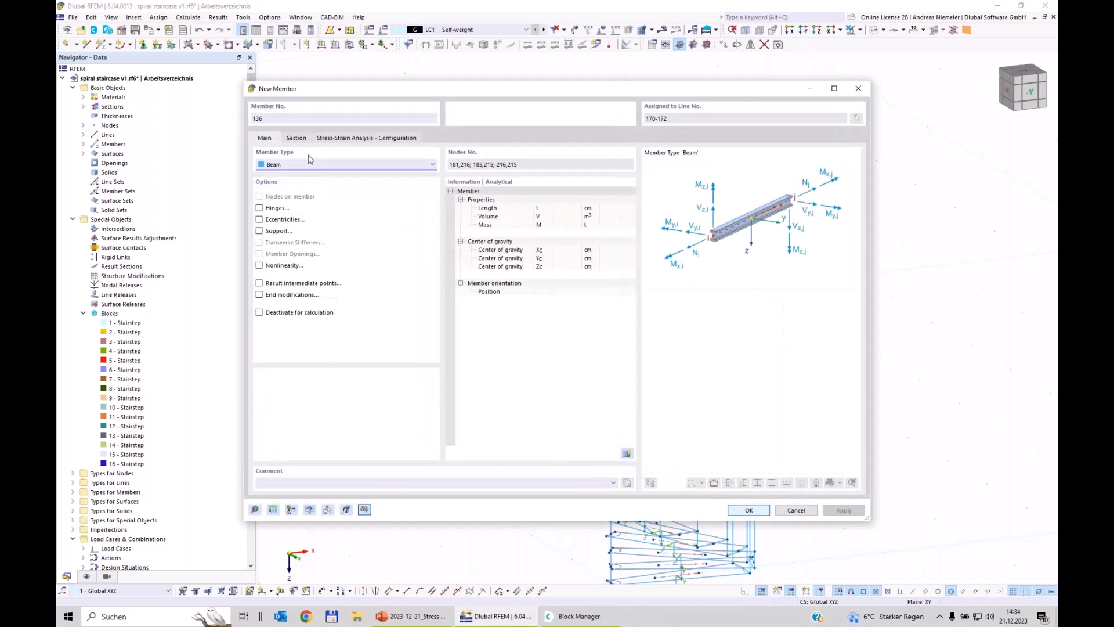
# Choose the steel angle section L 150x100x10 from the DIN EN 10056-1:1998-10 series for the landing edge members
pyautogui.click(567, 394)
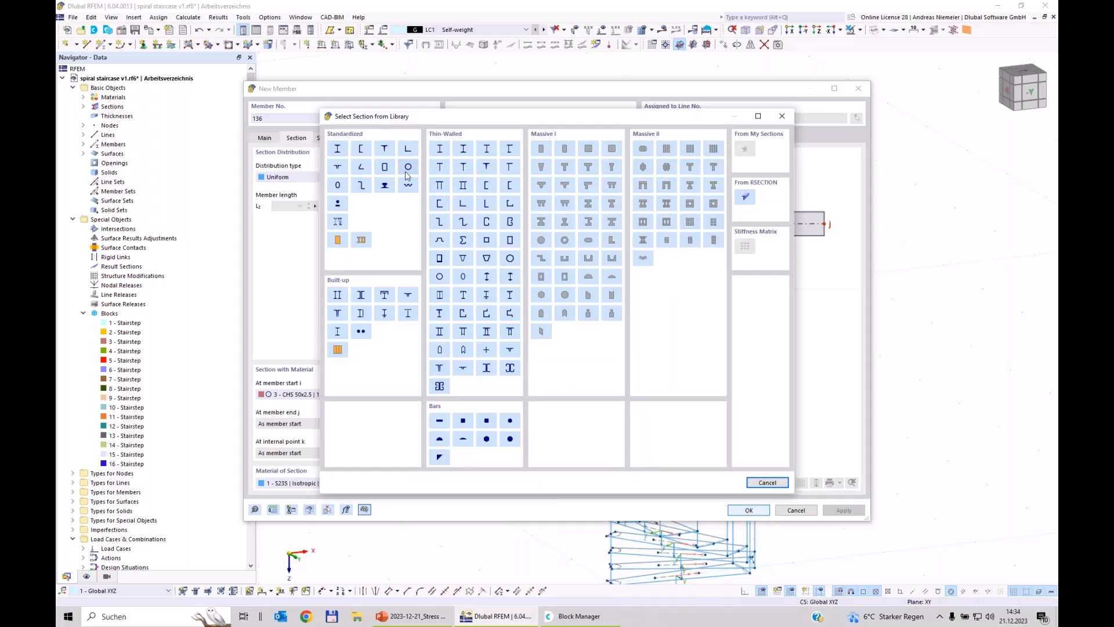
pyautogui.click(408, 149)
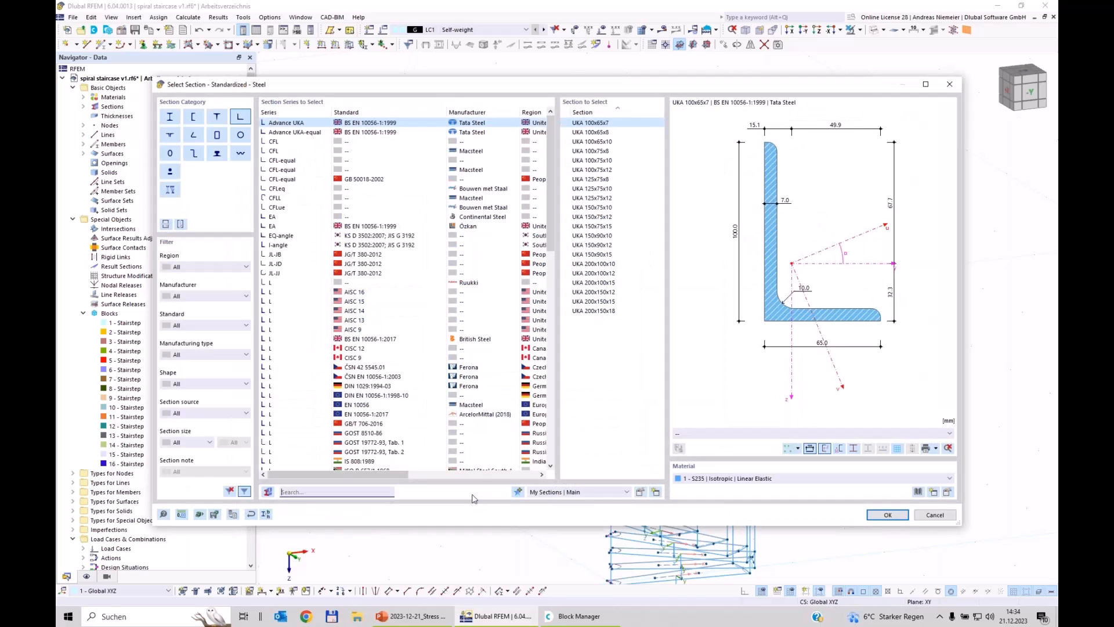
pyautogui.click(288, 493)
pyautogui.write('150x1')
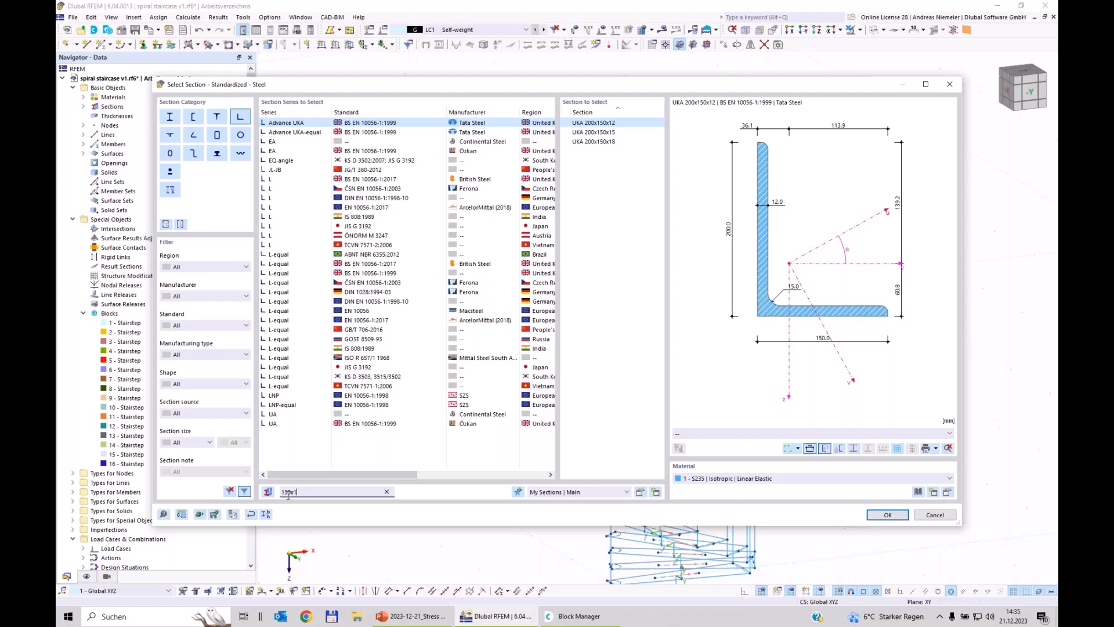
pyautogui.write('00x10')
pyautogui.click(491, 133)
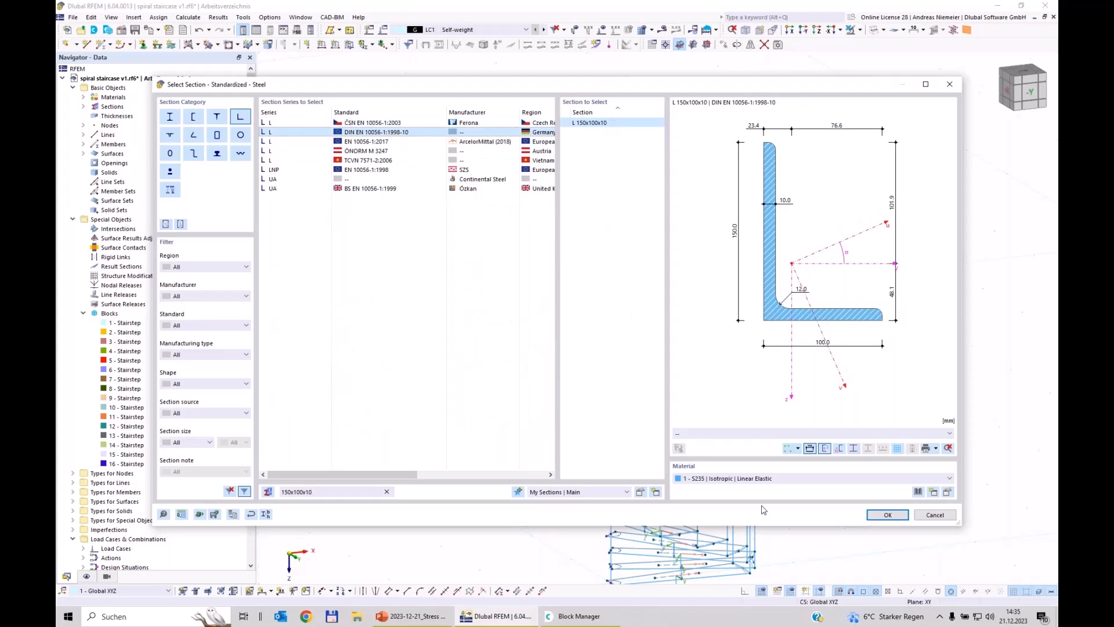
pyautogui.click(882, 515)
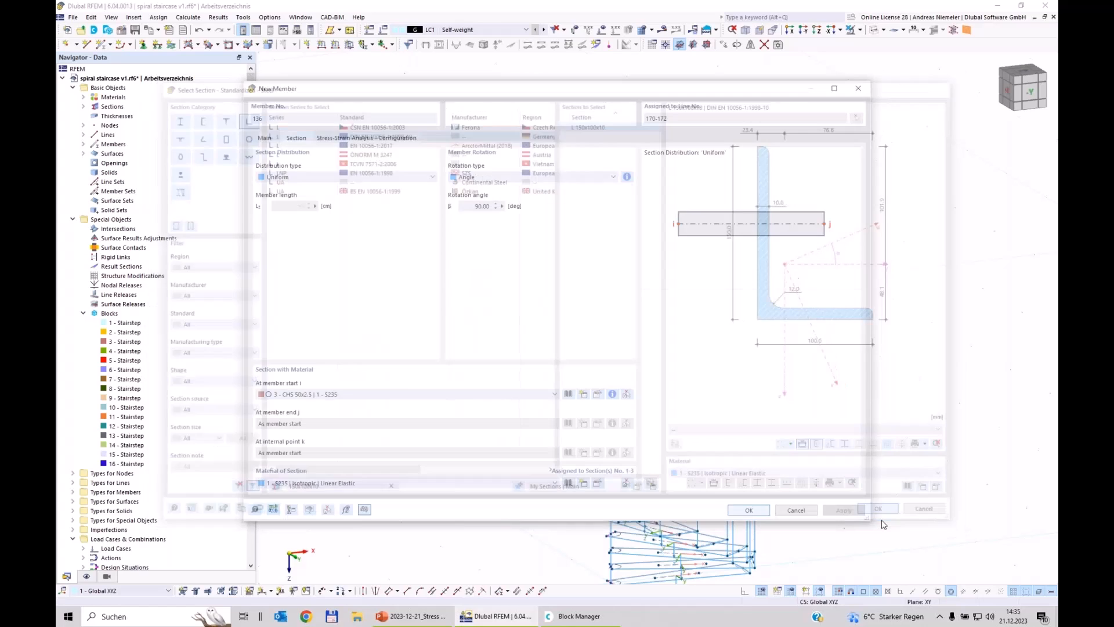
# Set the member rotation angle to 0° and create the members on the three landing edges
pyautogui.doubleClick(477, 205)
pyautogui.write('0')
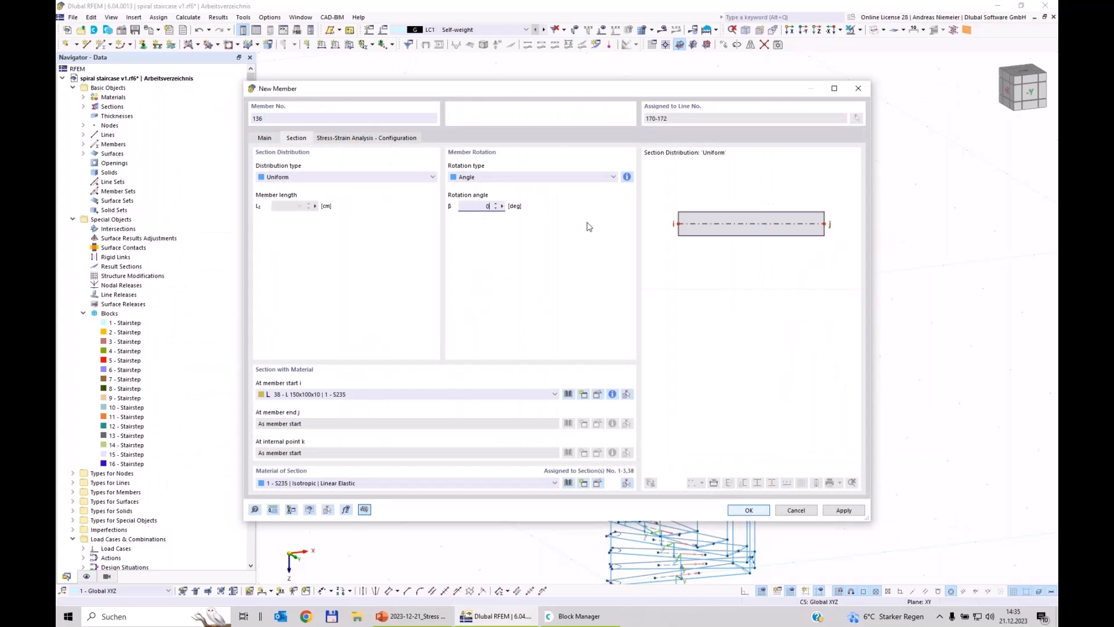
pyautogui.click(749, 513)
pyautogui.click(752, 496)
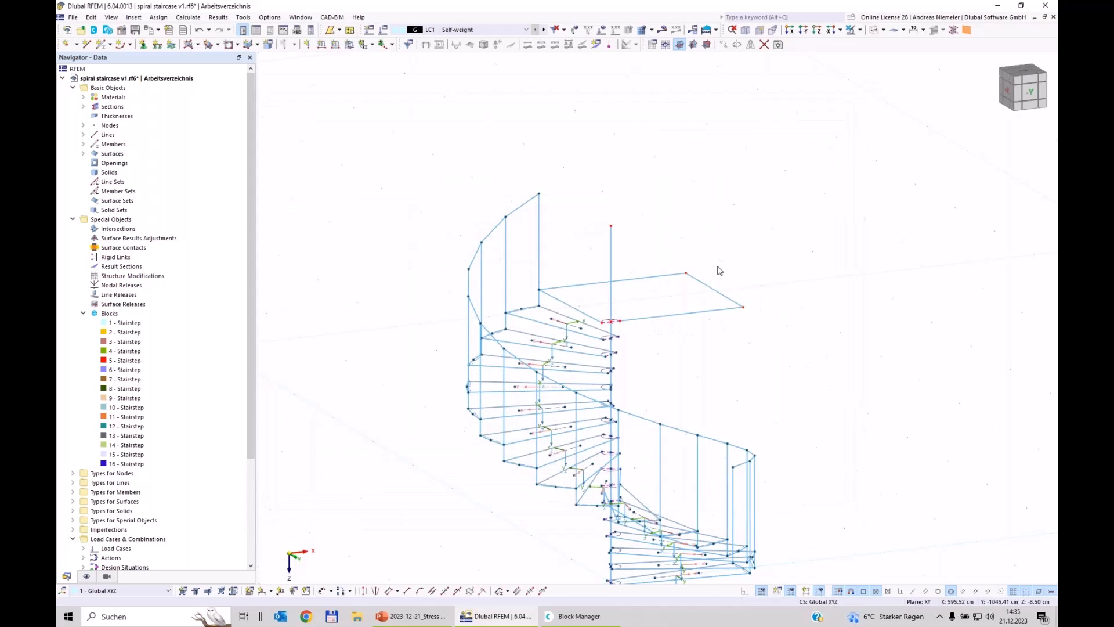
# Display the model in solid mode and give the step-side landing beam the L 150x100x10 section with a 0° rotation angle
pyautogui.keyDown('ctrl'); pyautogui.moveTo(677, 346); pyautogui.dragTo(656, 349, button='middle'); pyautogui.keyUp('ctrl')
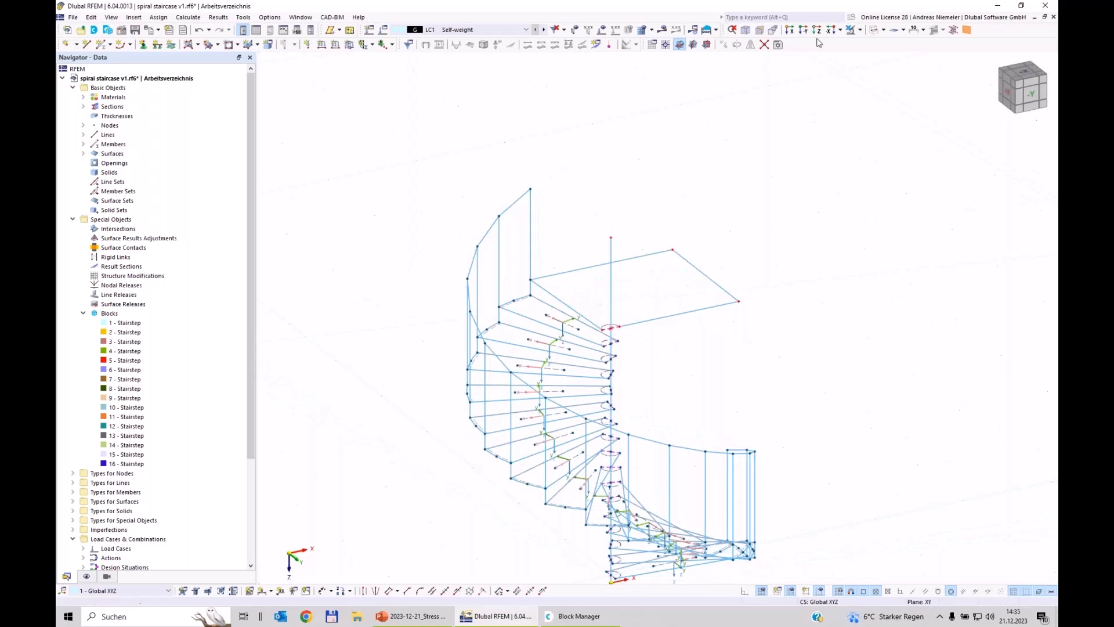
pyautogui.click(874, 30)
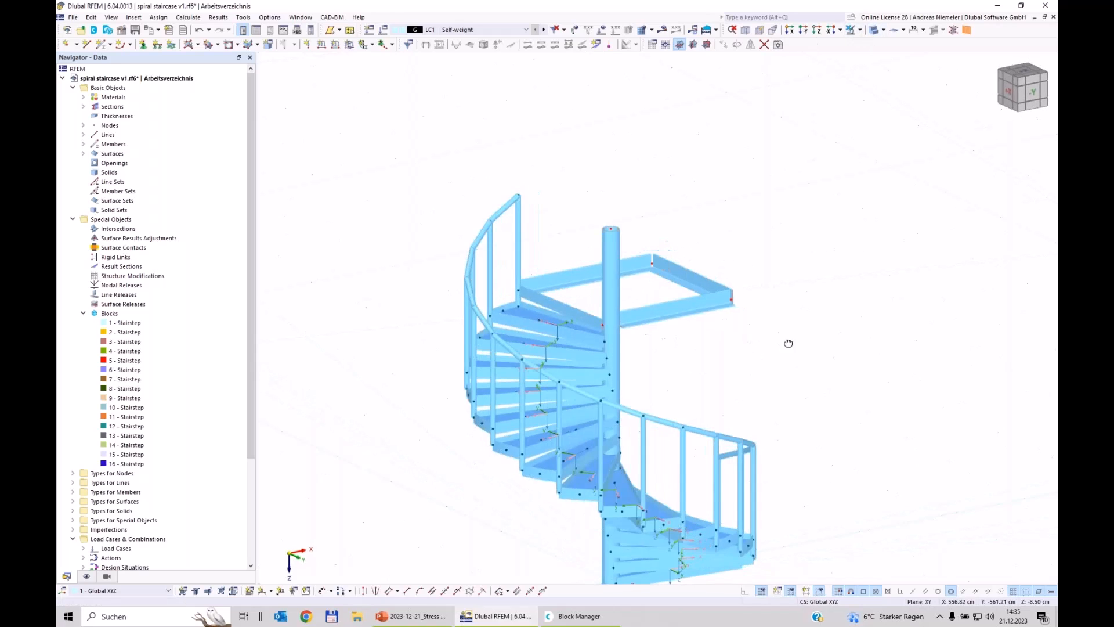
pyautogui.scroll(5, 671, 336)
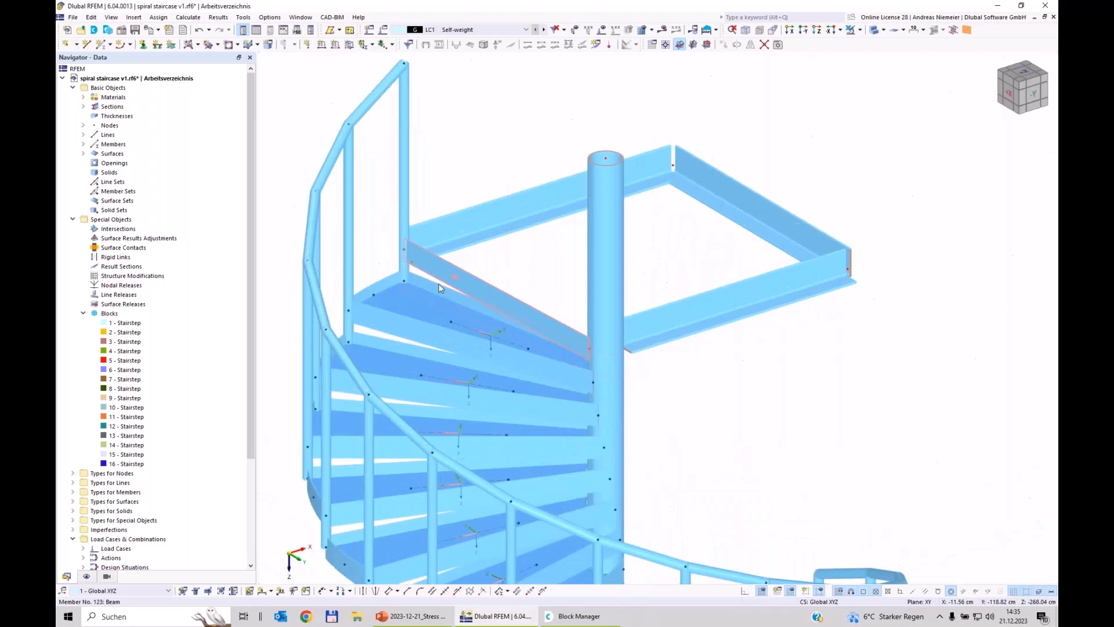
pyautogui.doubleClick(450, 273)
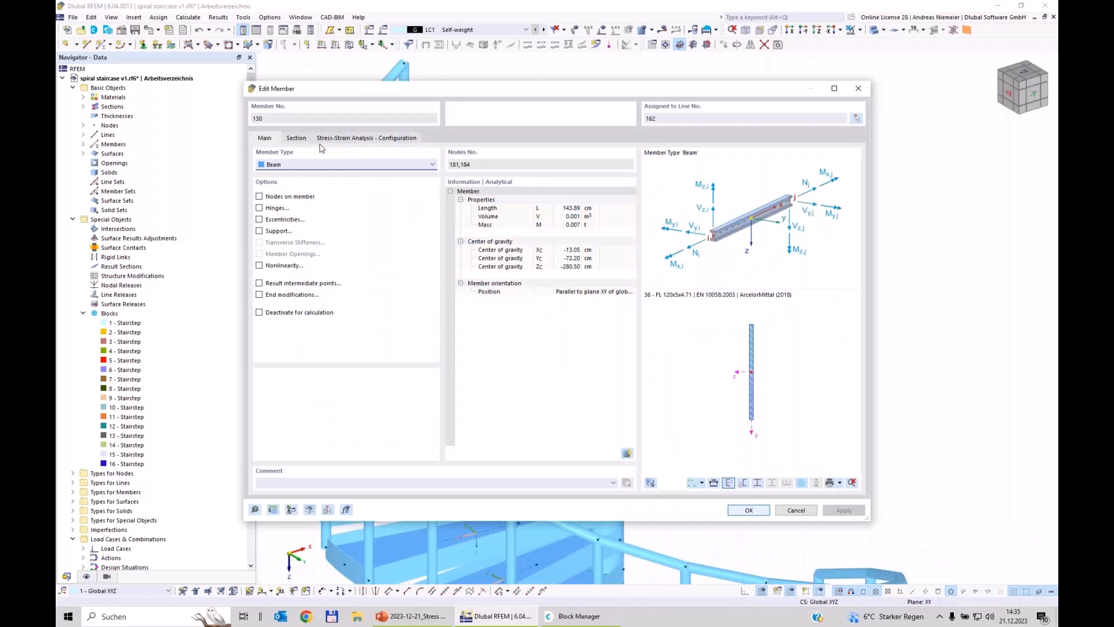
pyautogui.click(295, 139)
pyautogui.click(323, 394)
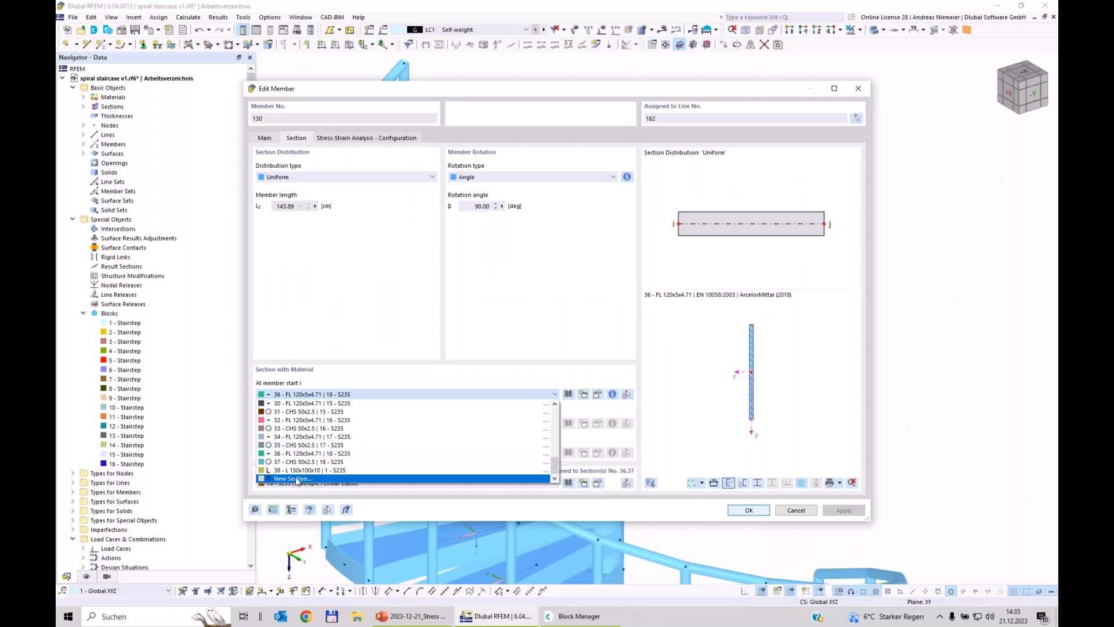
pyautogui.click(308, 469)
pyautogui.doubleClick(482, 206)
pyautogui.write('0')
pyautogui.press('Return')
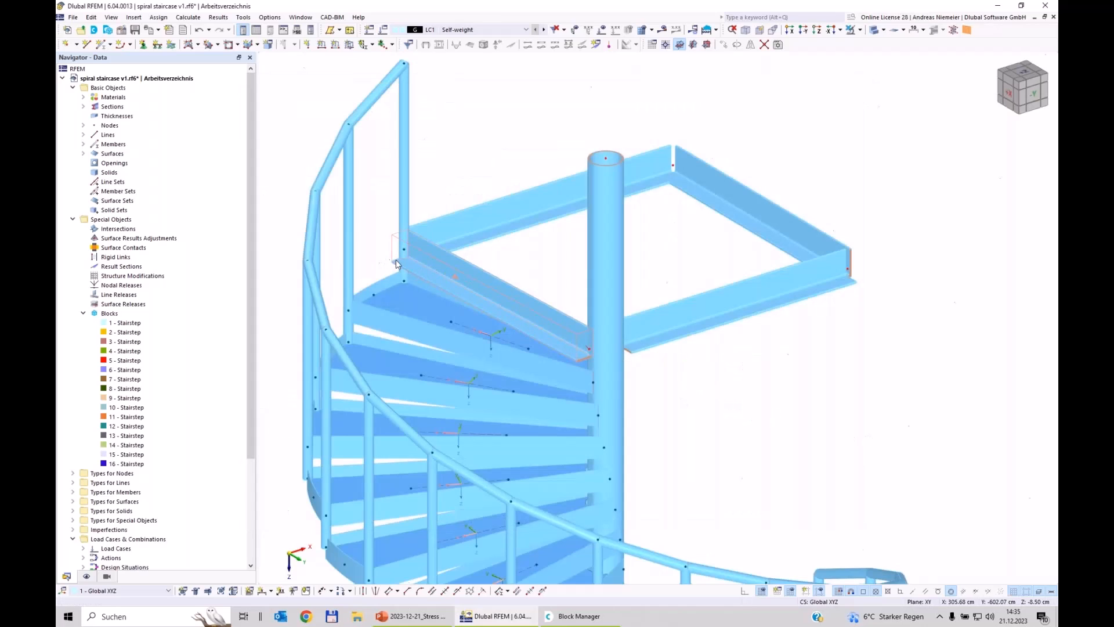
# Reverse the orientation of the step-side landing beam and the landing beam that starts at the column
pyautogui.rightClick(711, 299)
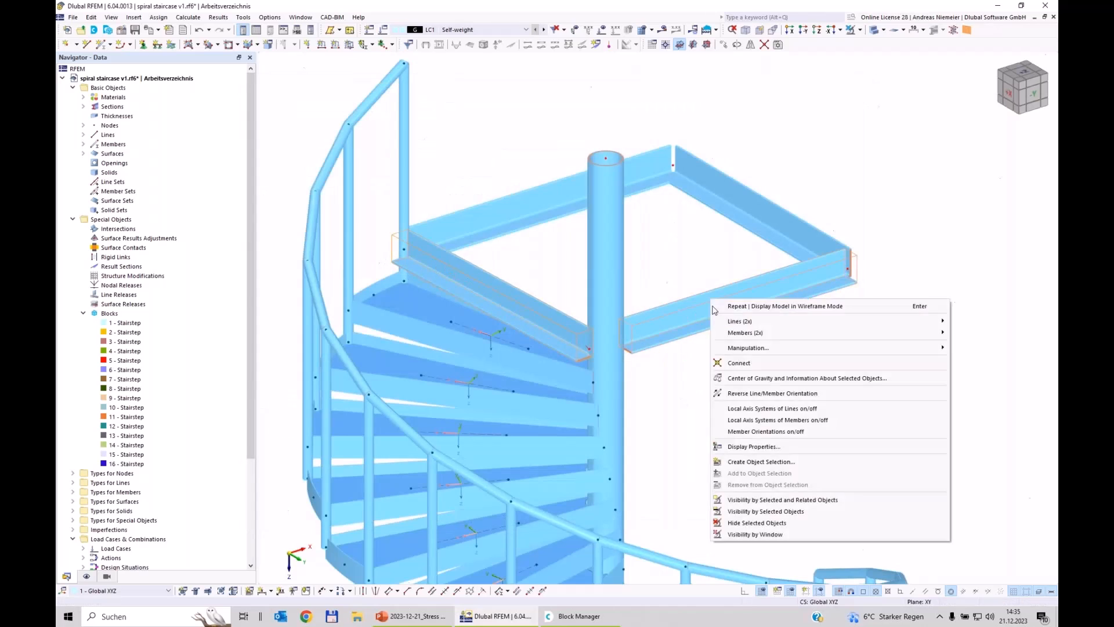
pyautogui.click(758, 397)
pyautogui.keyDown('ctrl'); pyautogui.moveTo(725, 427); pyautogui.dragTo(649, 415, button='middle'); pyautogui.keyUp('ctrl')
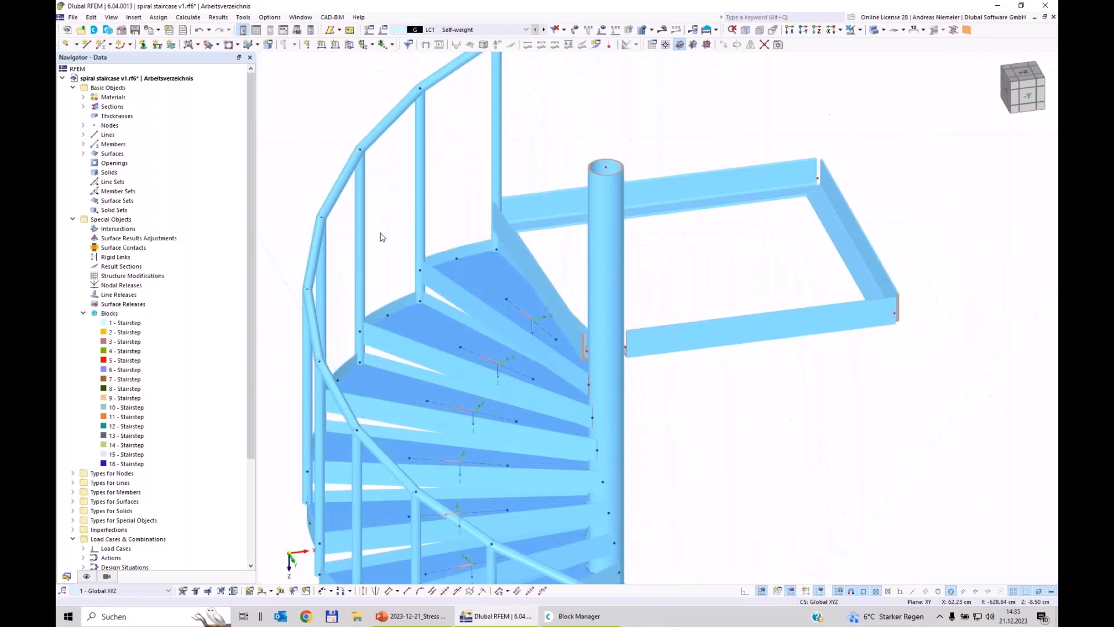
# Return the model to wireframe display and set up a new single member of type Tension
pyautogui.click(873, 30)
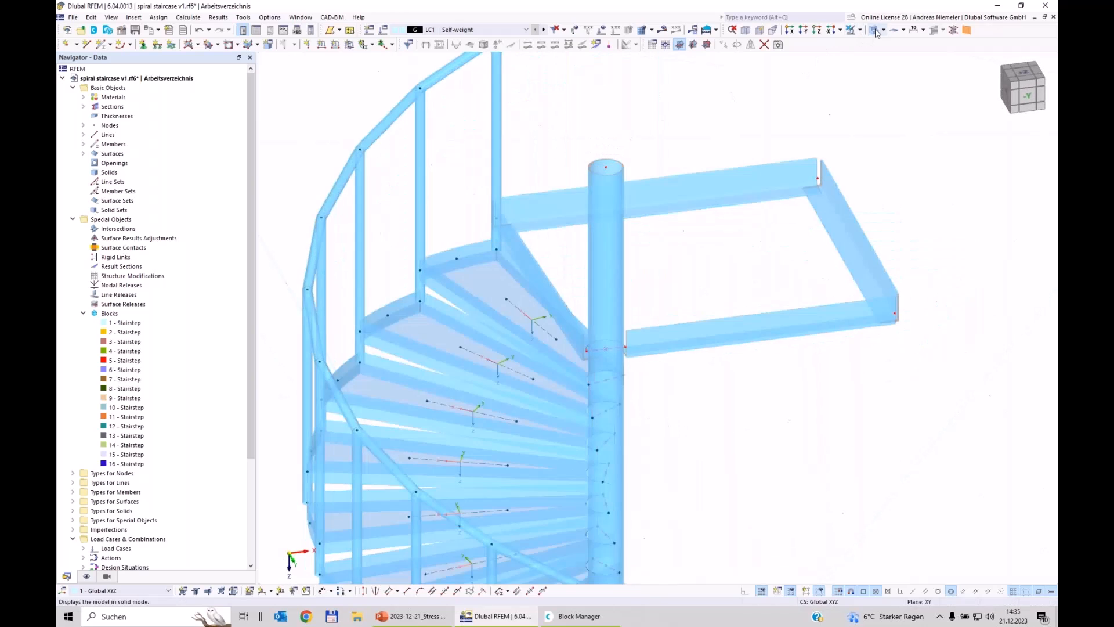
pyautogui.click(874, 29)
pyautogui.click(104, 44)
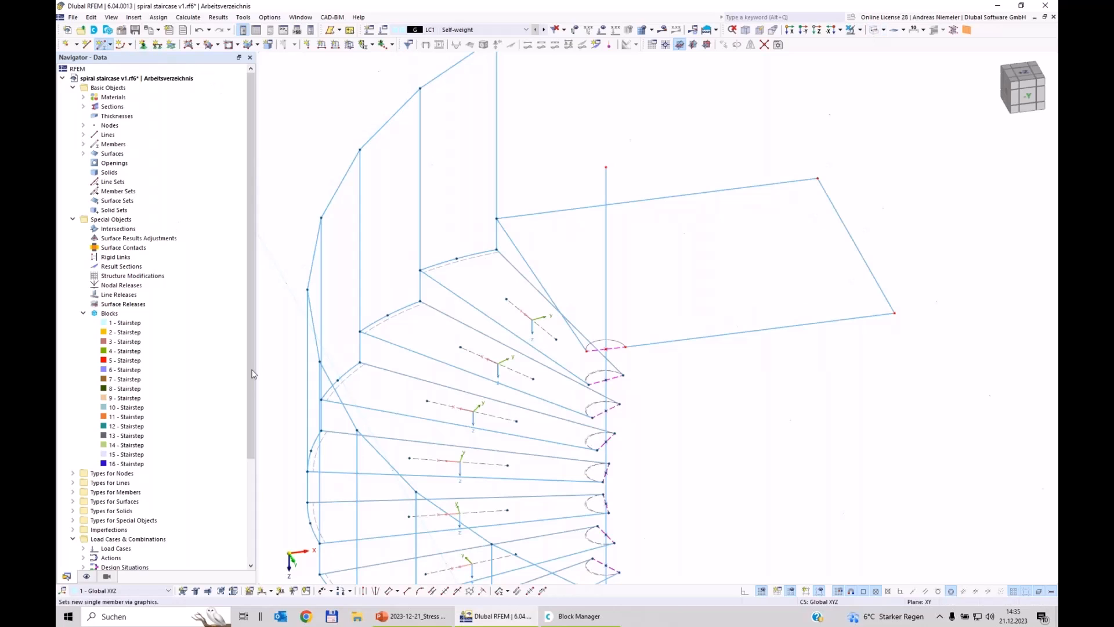
pyautogui.click(302, 164)
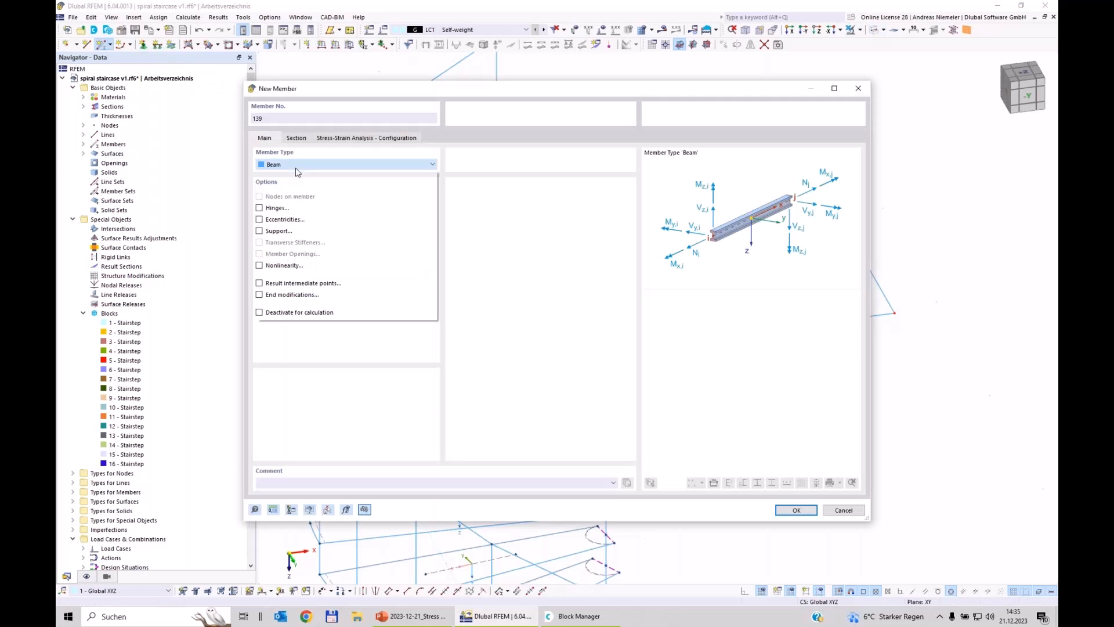
pyautogui.click(279, 215)
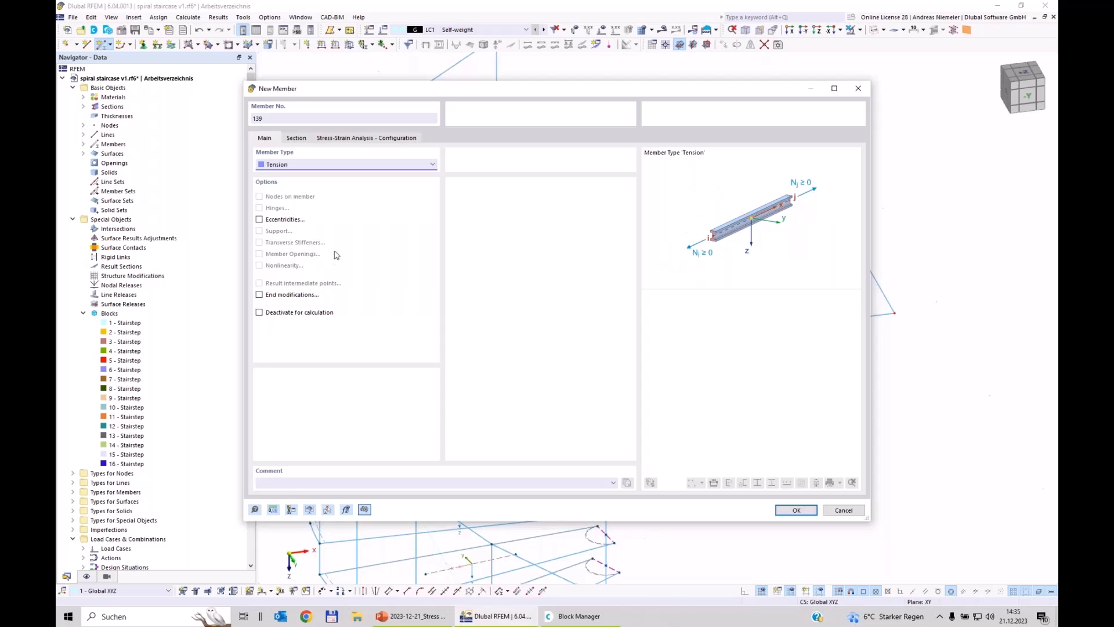
pyautogui.click(295, 138)
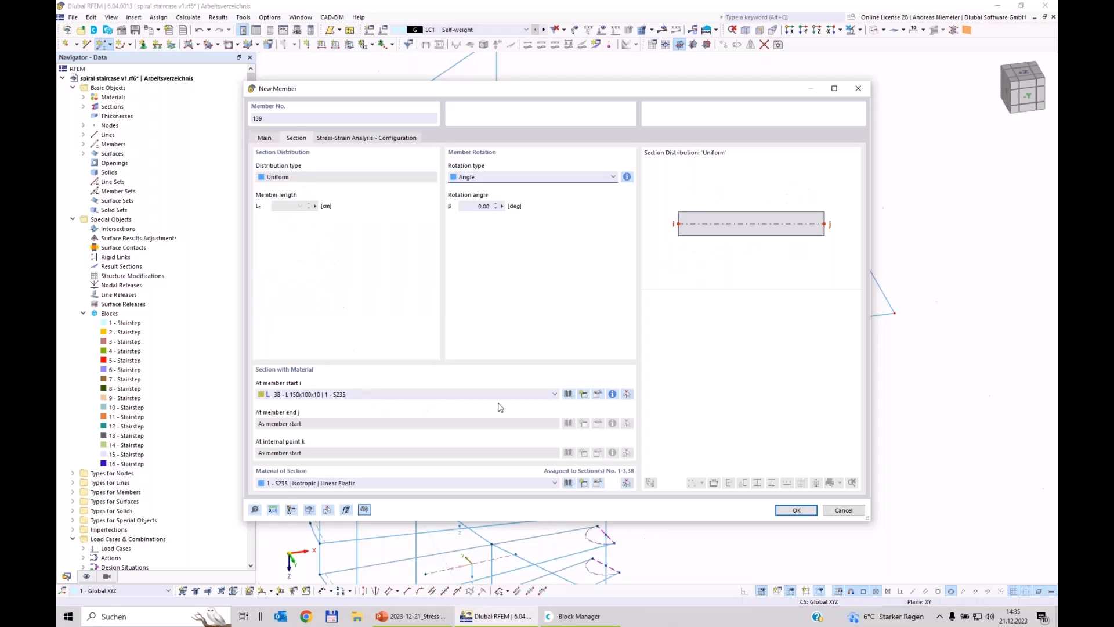
# Assign the standardized round bar section R 20 to the tension member
pyautogui.click(568, 394)
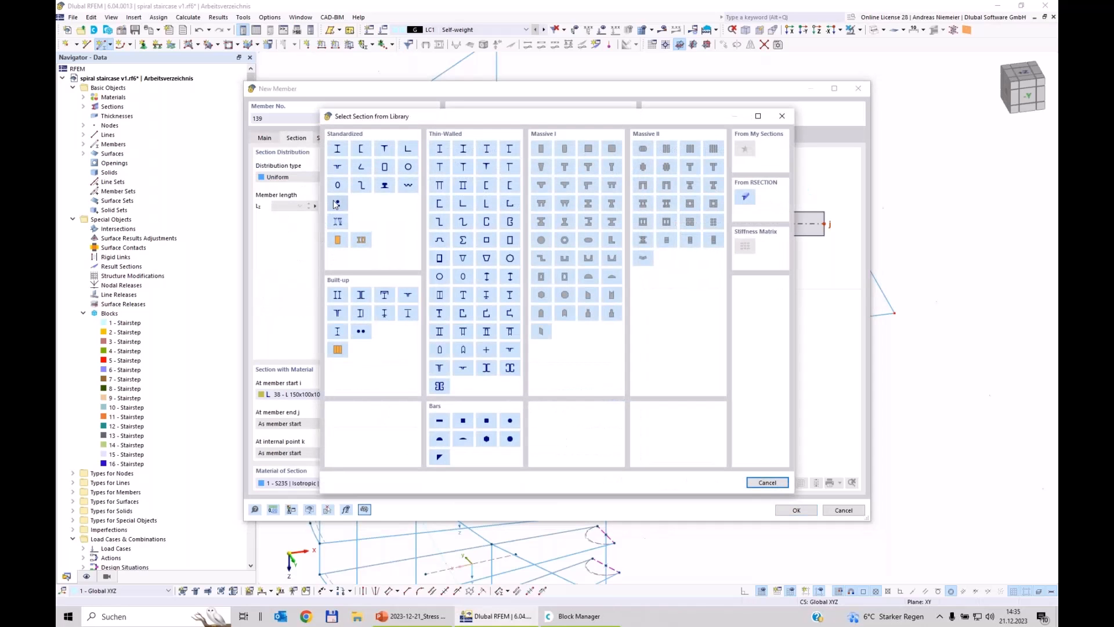
pyautogui.click(335, 204)
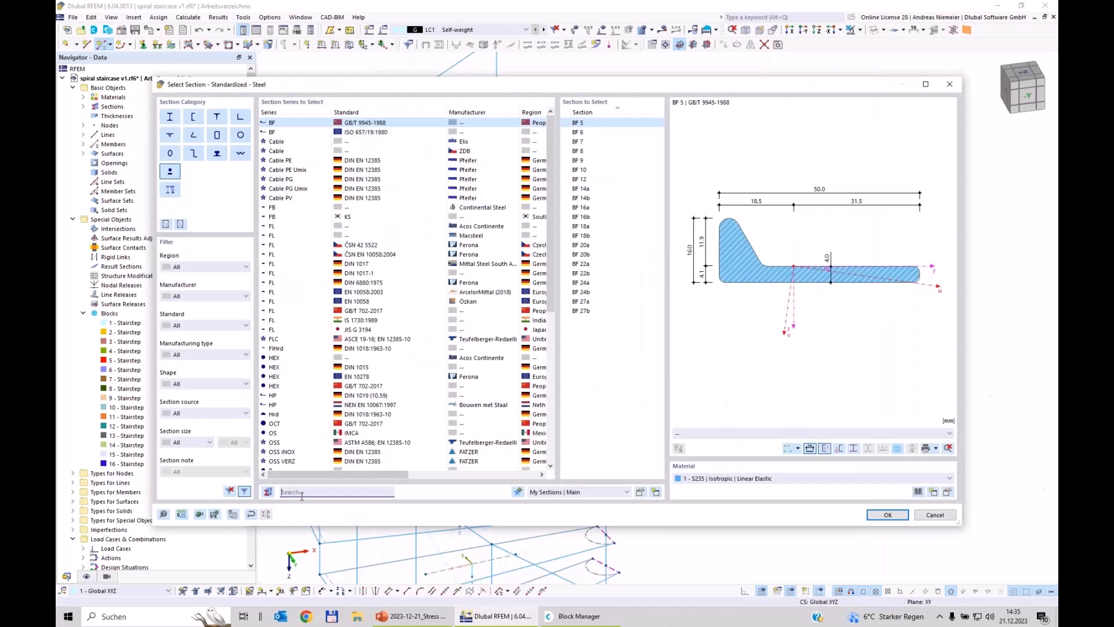
pyautogui.write('r')
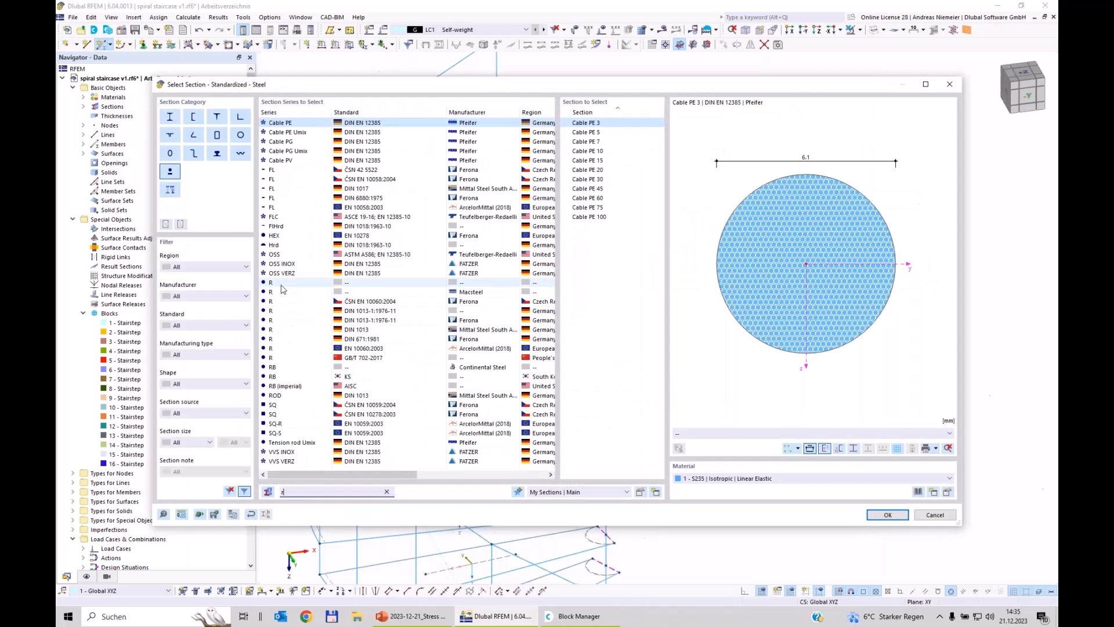
pyautogui.click(446, 282)
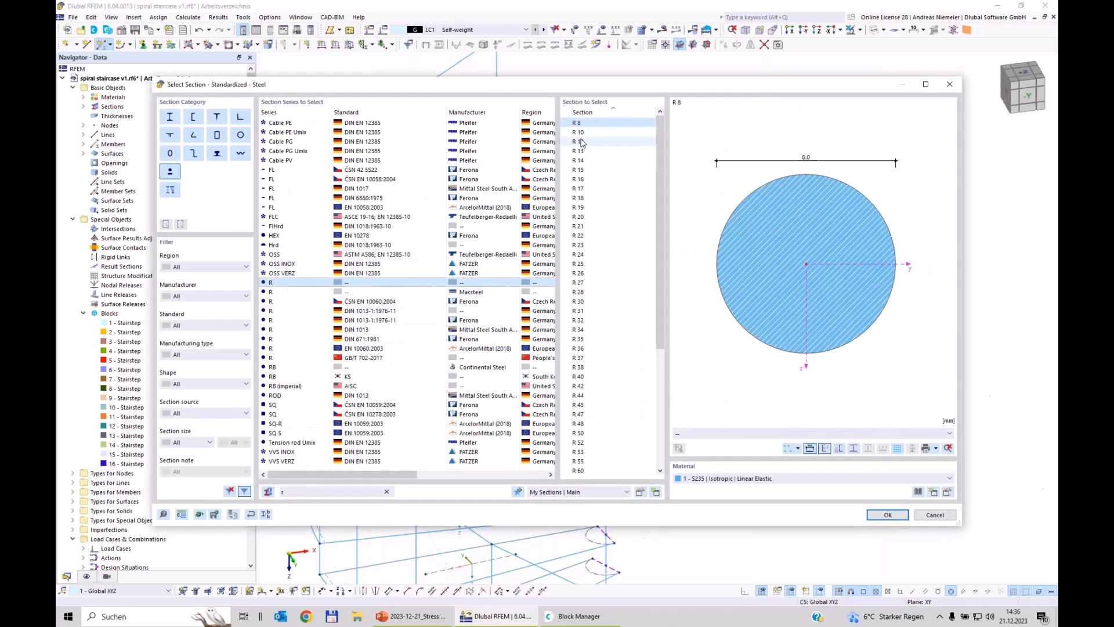
pyautogui.click(586, 217)
pyautogui.click(886, 516)
pyautogui.click(795, 510)
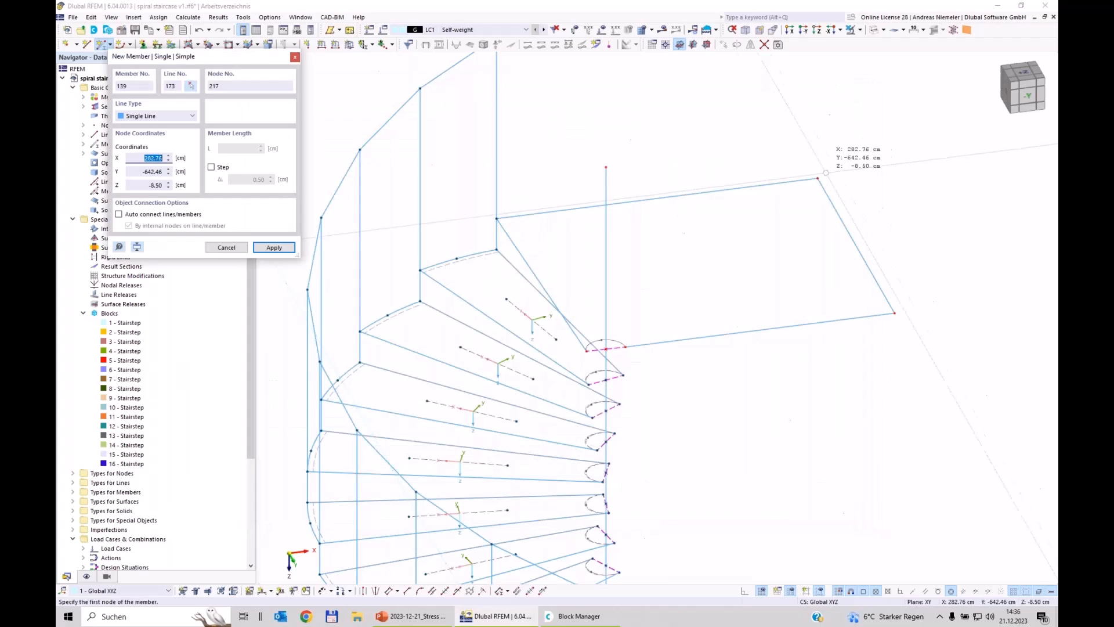
# Place two crossing tension members along the diagonals of the landing frame, from corner node to corner node
pyautogui.click(615, 347)
pyautogui.scroll(2, 615, 347)
pyautogui.scroll(2, 615, 347)
pyautogui.click(632, 375)
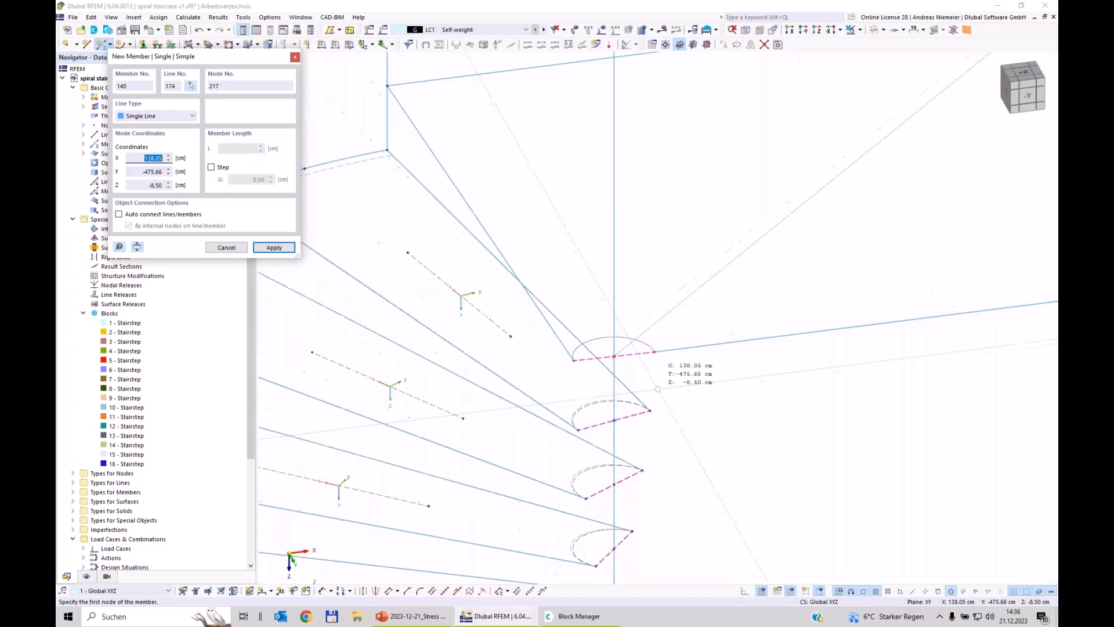
pyautogui.scroll(-4, 656, 394)
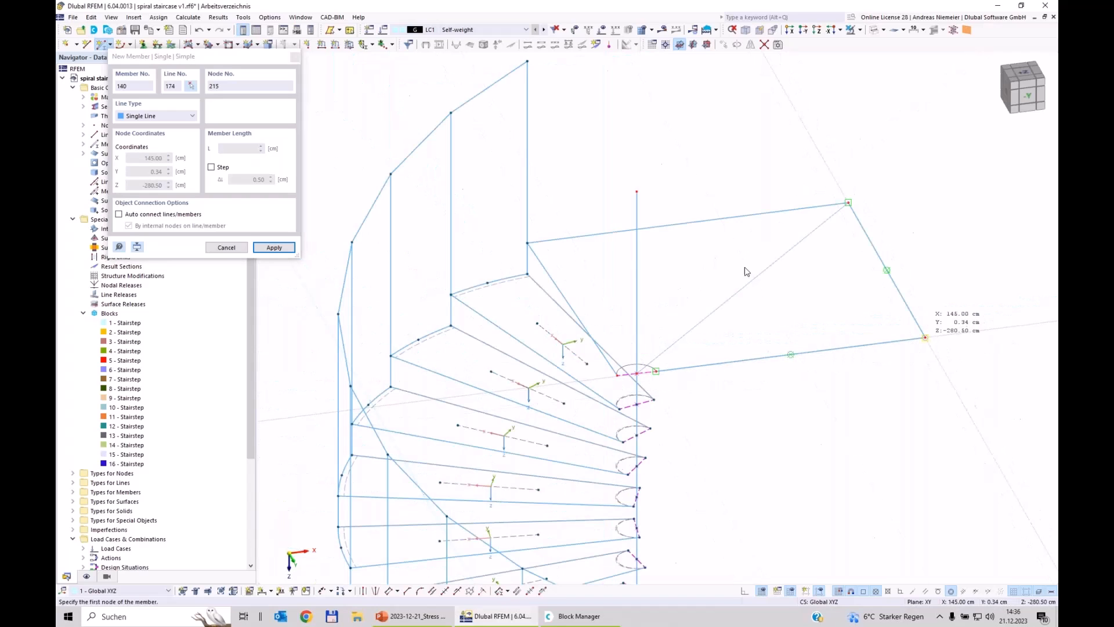
pyautogui.click(925, 337)
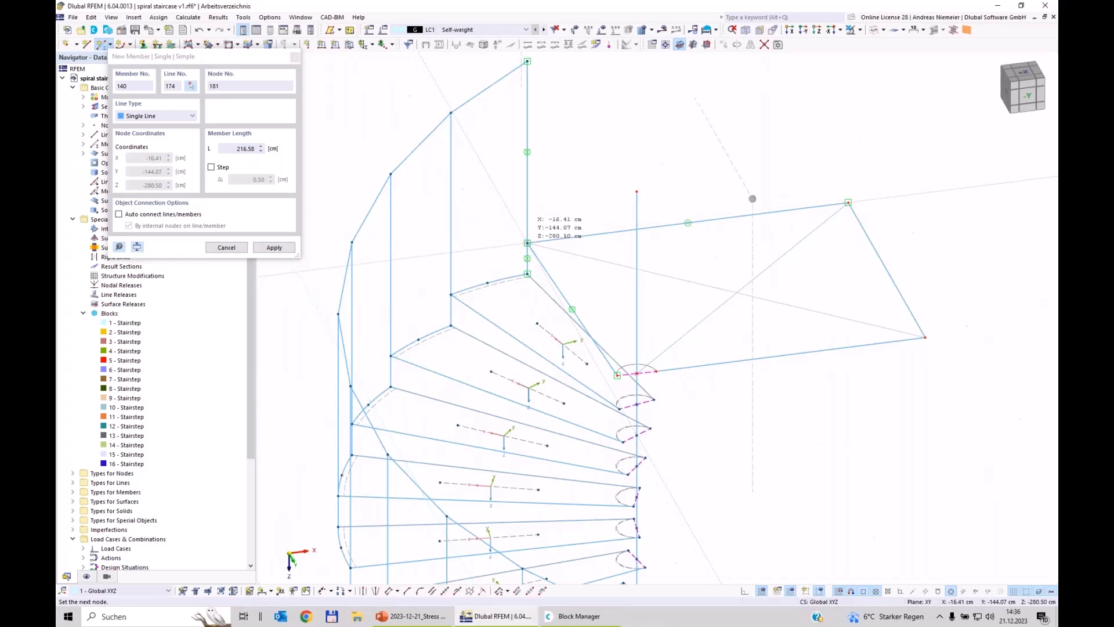
pyautogui.click(527, 243)
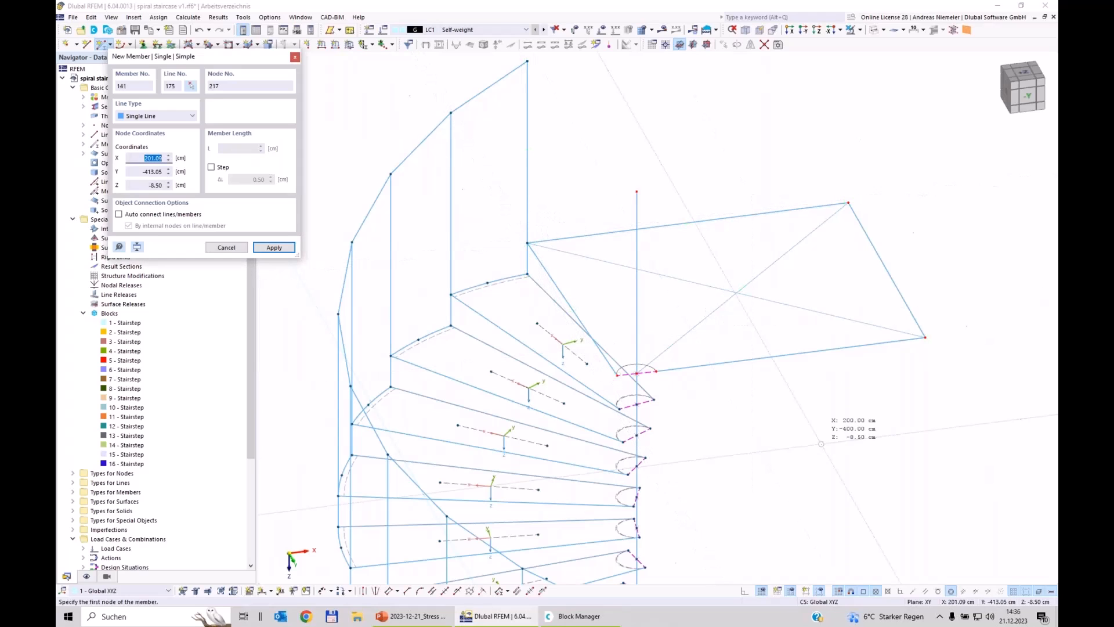
# Enable nodes on the beam along the landing's outer edge, with node distances given as absolute lengths
pyautogui.scroll(-1, 832, 477)
pyautogui.rightClick(830, 477)
pyautogui.click(788, 455)
pyautogui.keyDown('ctrl'); pyautogui.moveTo(861, 496); pyautogui.dragTo(725, 493, button='middle'); pyautogui.keyUp('ctrl')
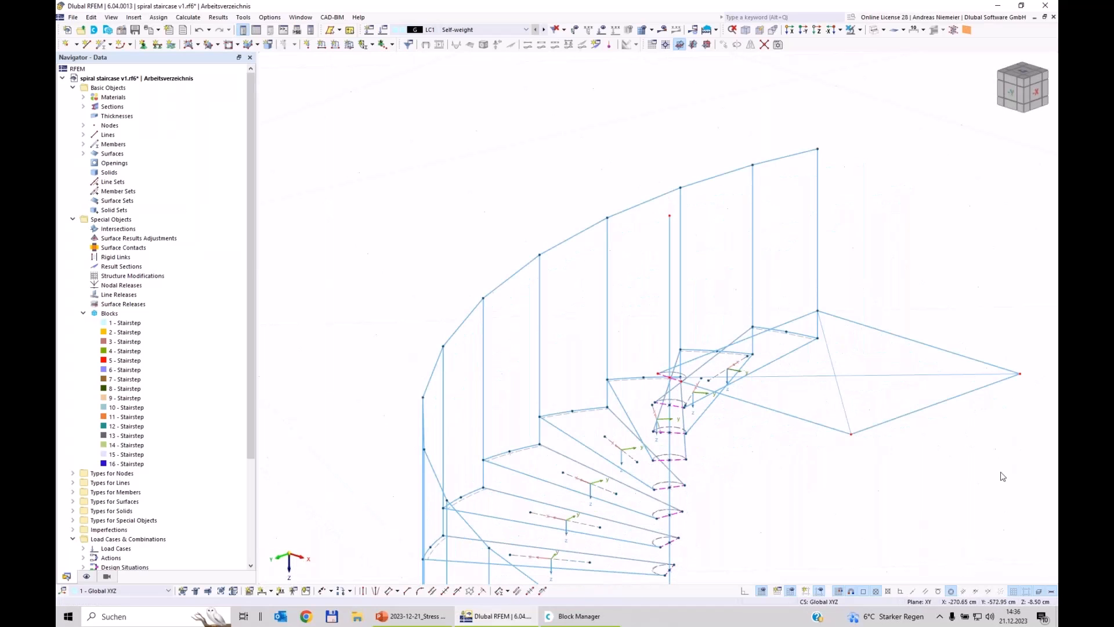
pyautogui.keyDown('ctrl'); pyautogui.moveTo(993, 481); pyautogui.dragTo(735, 395, button='middle'); pyautogui.keyUp('ctrl')
pyautogui.scroll(2, 726, 390)
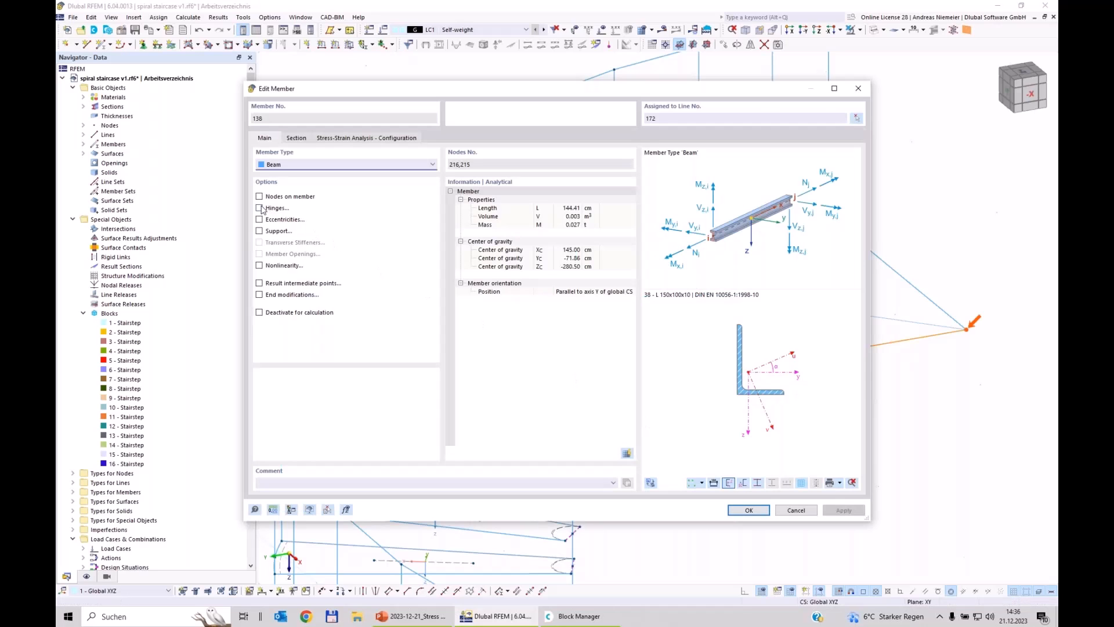
pyautogui.click(259, 197)
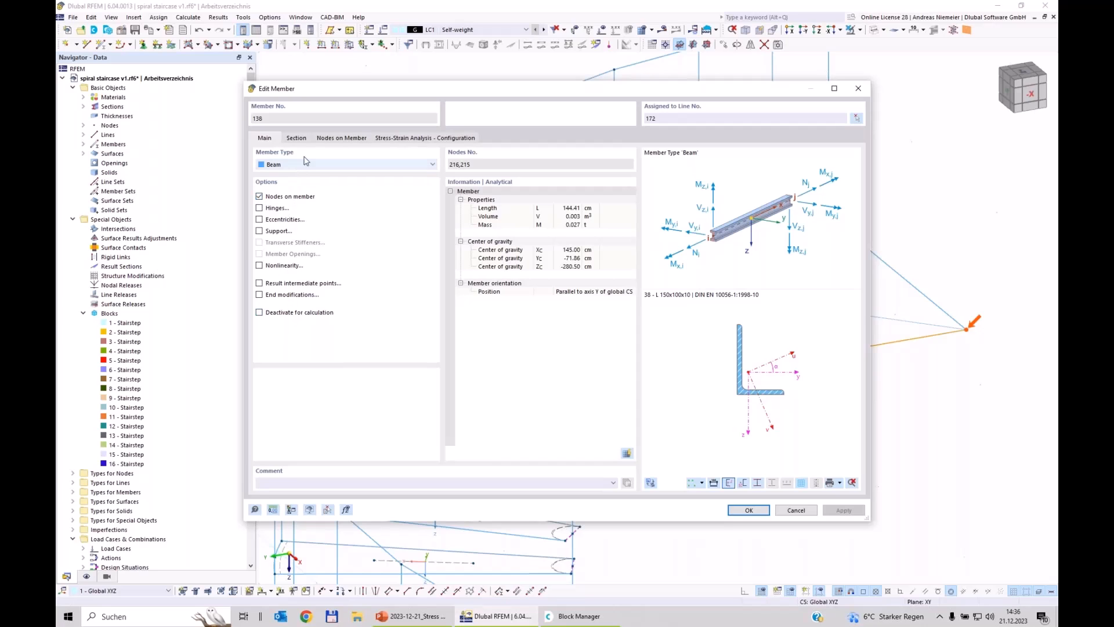
pyautogui.click(337, 138)
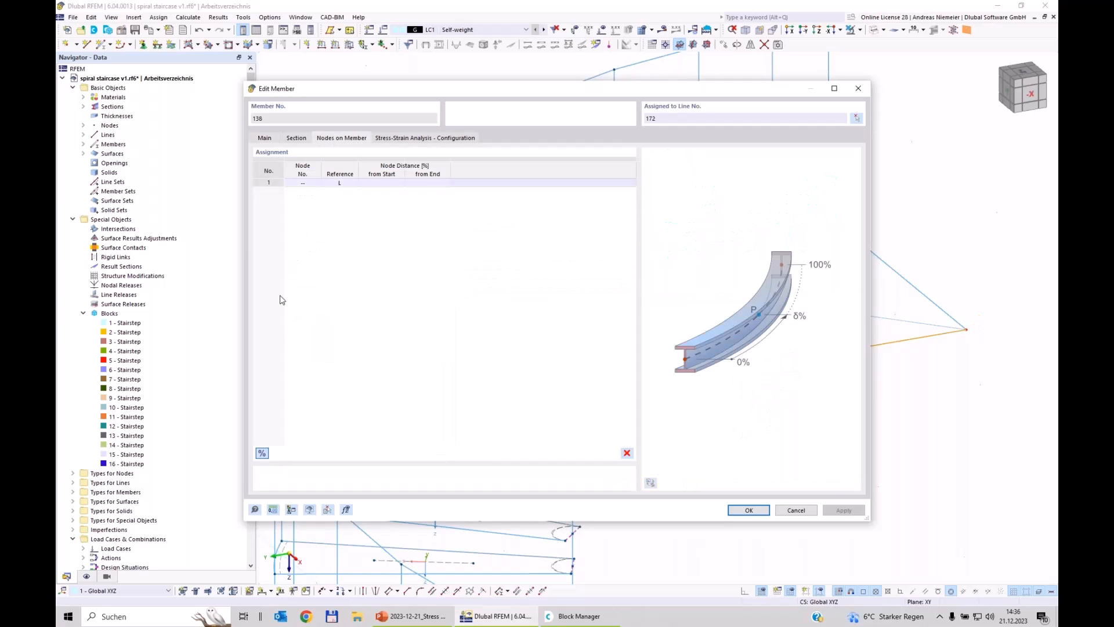
pyautogui.click(262, 452)
# Place two nodes on the landing's outer edge beam, one 20 cm from its start and one 20 cm from its end
pyautogui.click(381, 183)
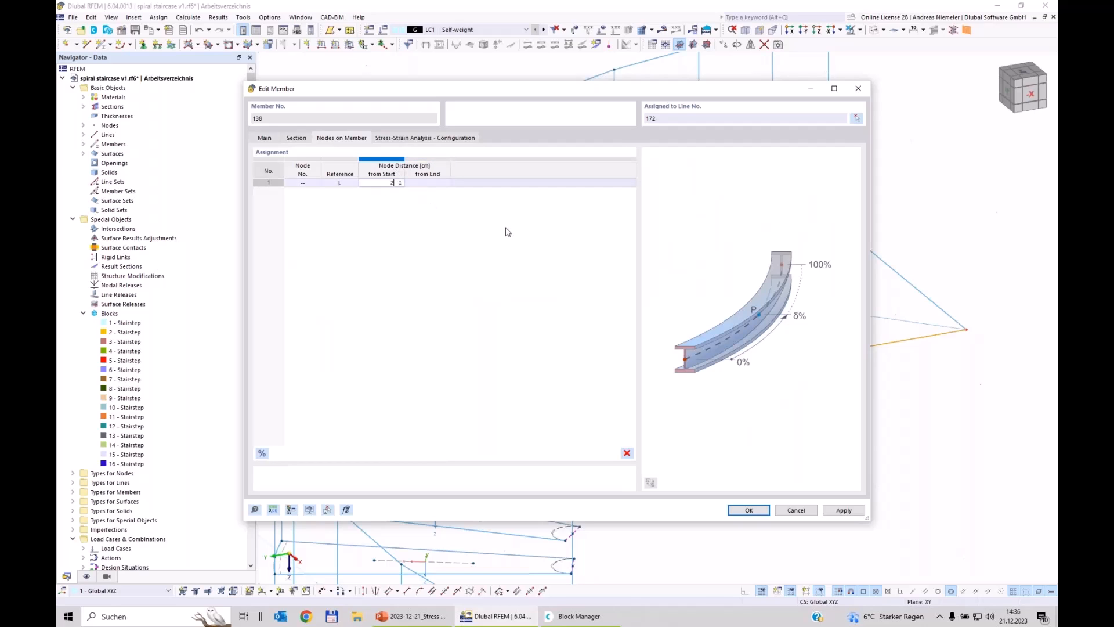
pyautogui.write('20')
pyautogui.press('Tab')
pyautogui.click(435, 193)
pyautogui.write('20')
pyautogui.press('Return')
pyautogui.click(747, 510)
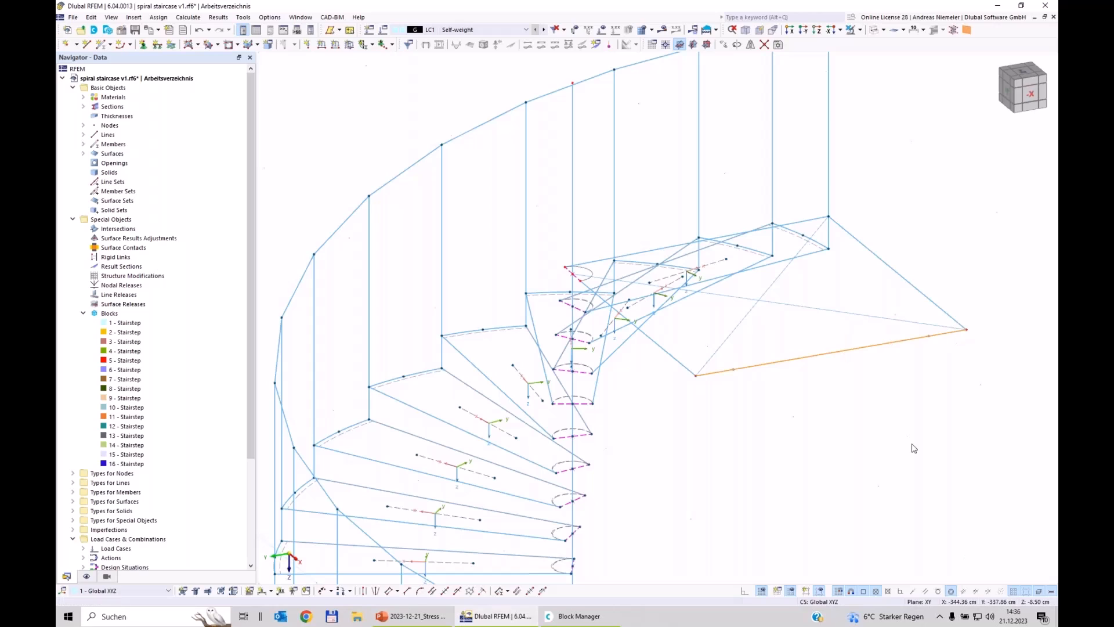
pyautogui.click(731, 477)
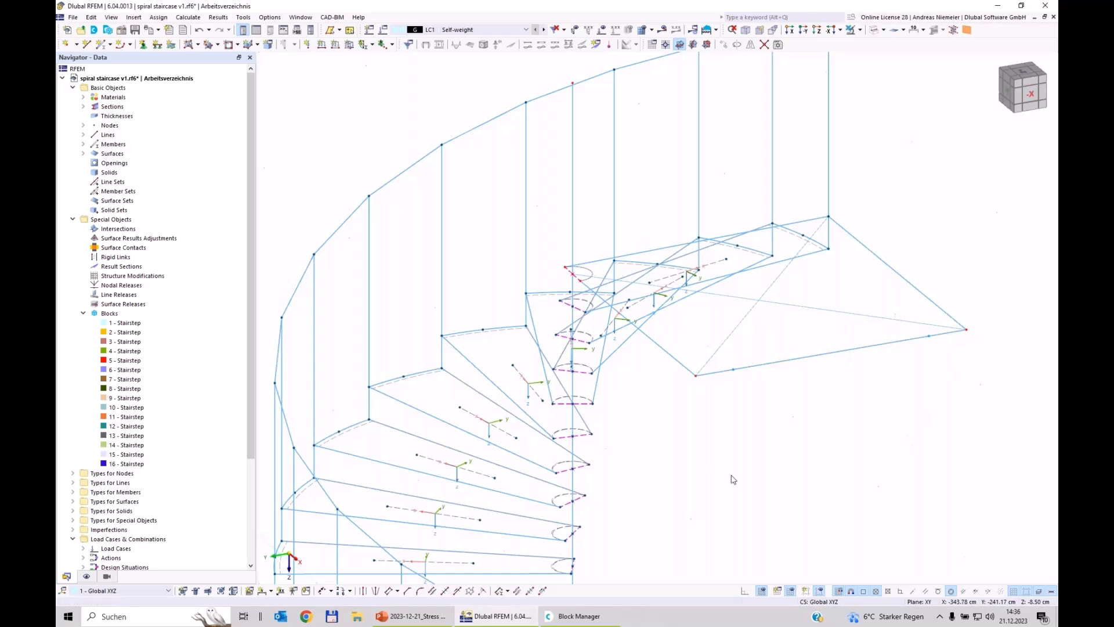
# Assign a Hinged nodal support to the new edge node on the landing's central-column side
pyautogui.click(143, 45)
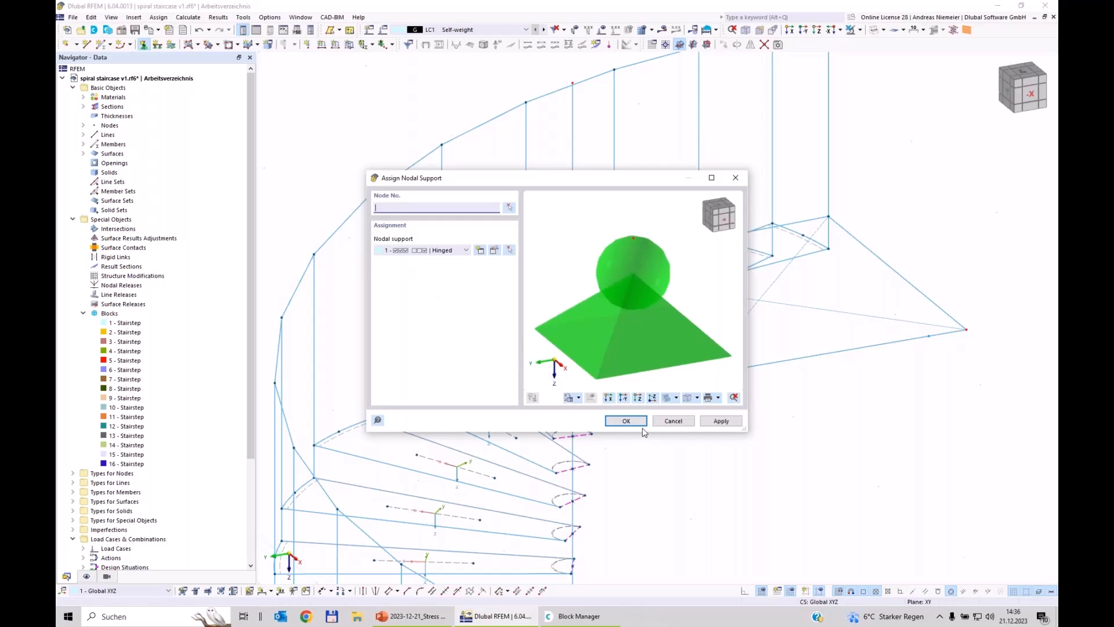
pyautogui.click(625, 420)
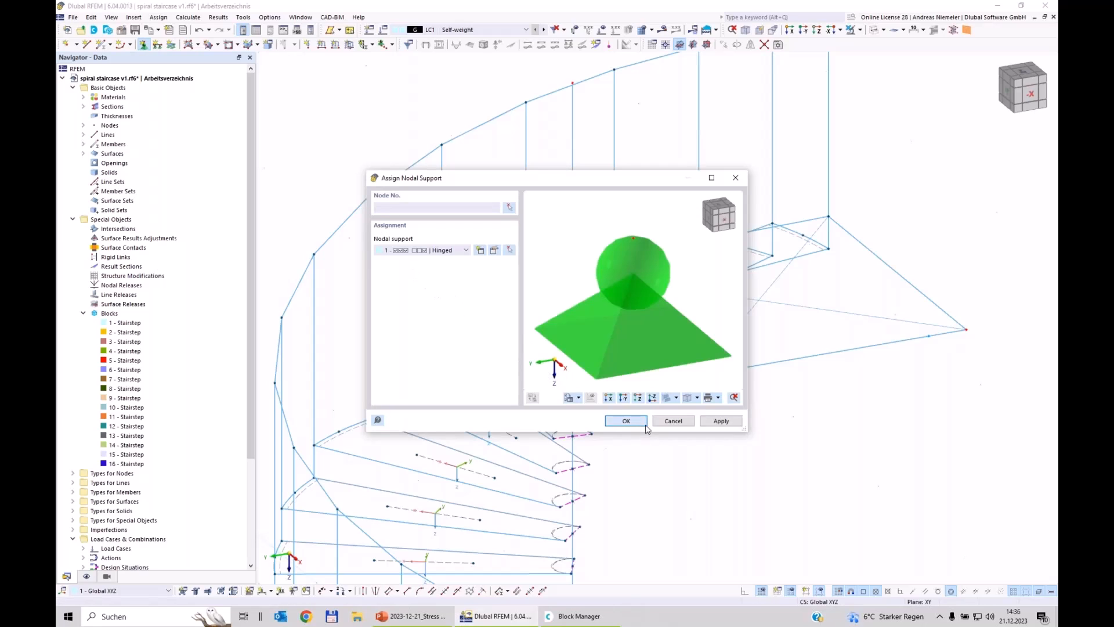
pyautogui.click(740, 417)
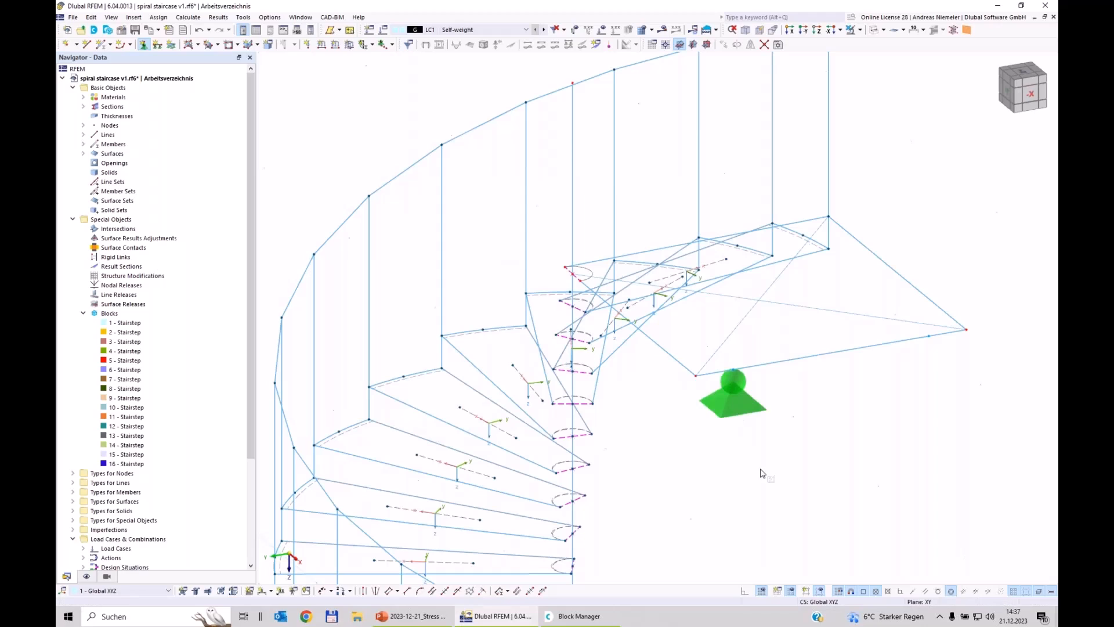
# Define a nodal support with uX, uZ and φZ restrained and uY free, and assign it to the other new edge node
pyautogui.click(144, 44)
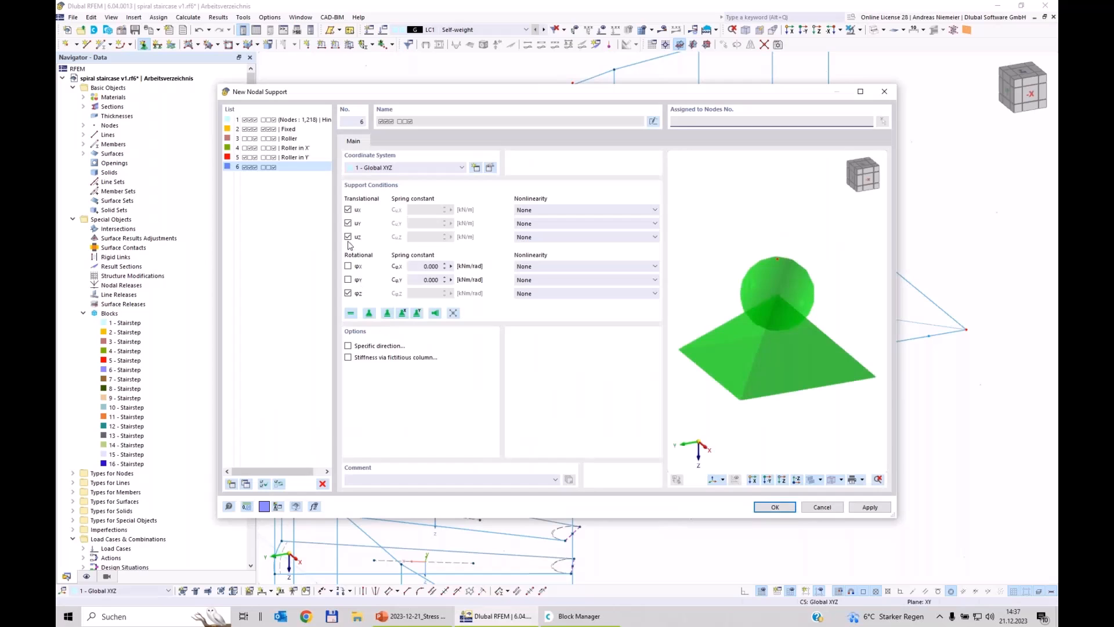
pyautogui.click(348, 223)
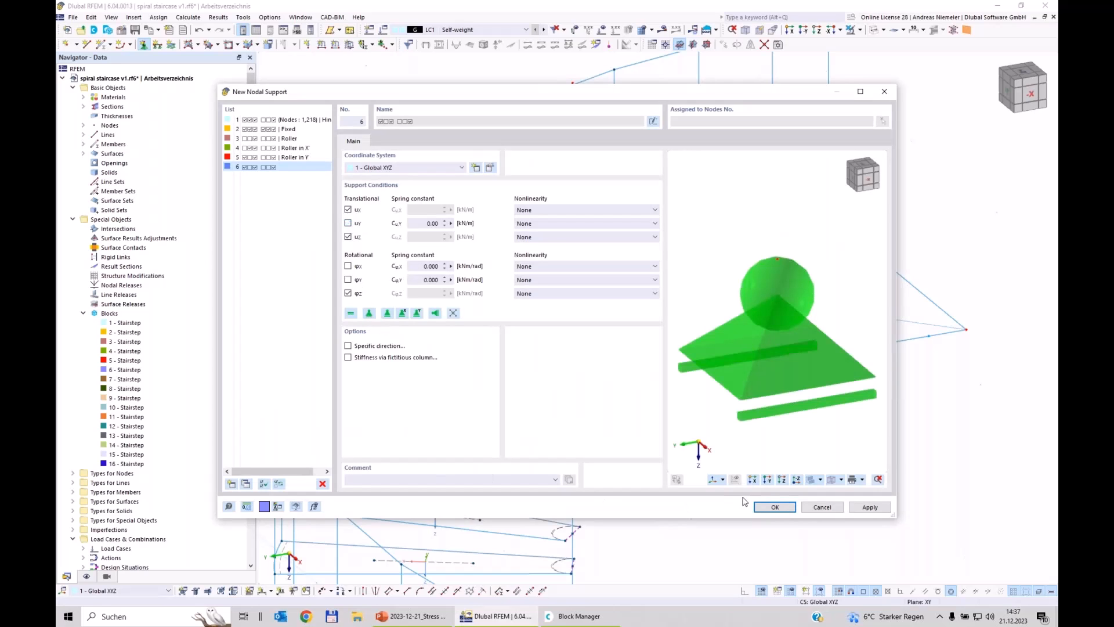
pyautogui.click(777, 506)
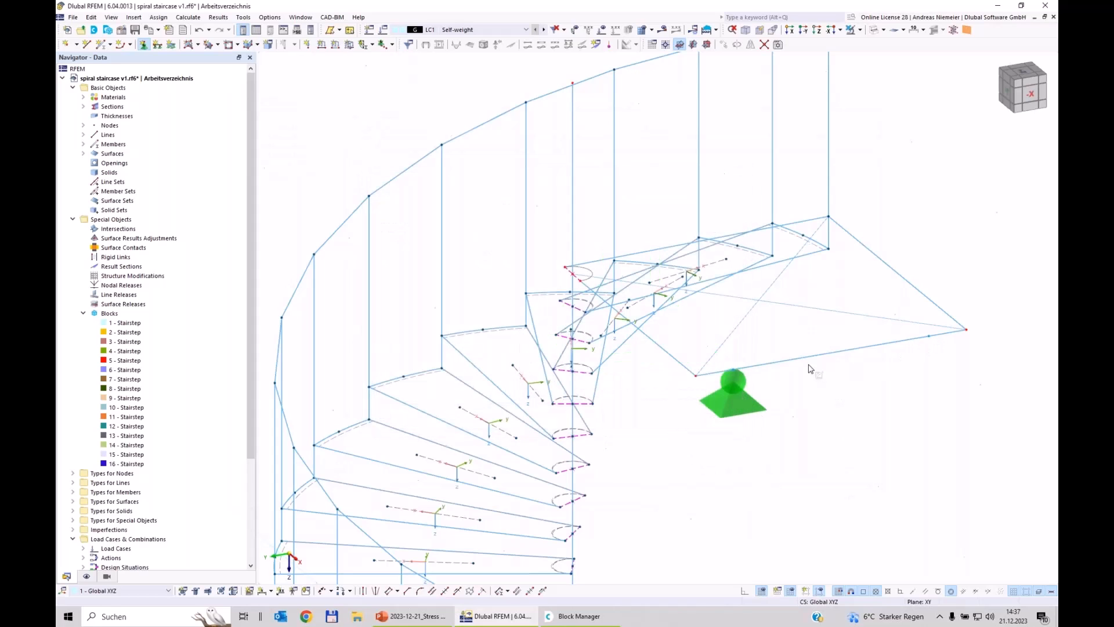
pyautogui.press('Escape')
pyautogui.scroll(-7, 829, 376)
pyautogui.moveTo(831, 411); pyautogui.dragTo(772, 425, button='middle')
pyautogui.scroll(6, 696, 393)
pyautogui.moveTo(674, 428); pyautogui.dragTo(676, 468, button='middle')
pyautogui.scroll(-1, 677, 463)
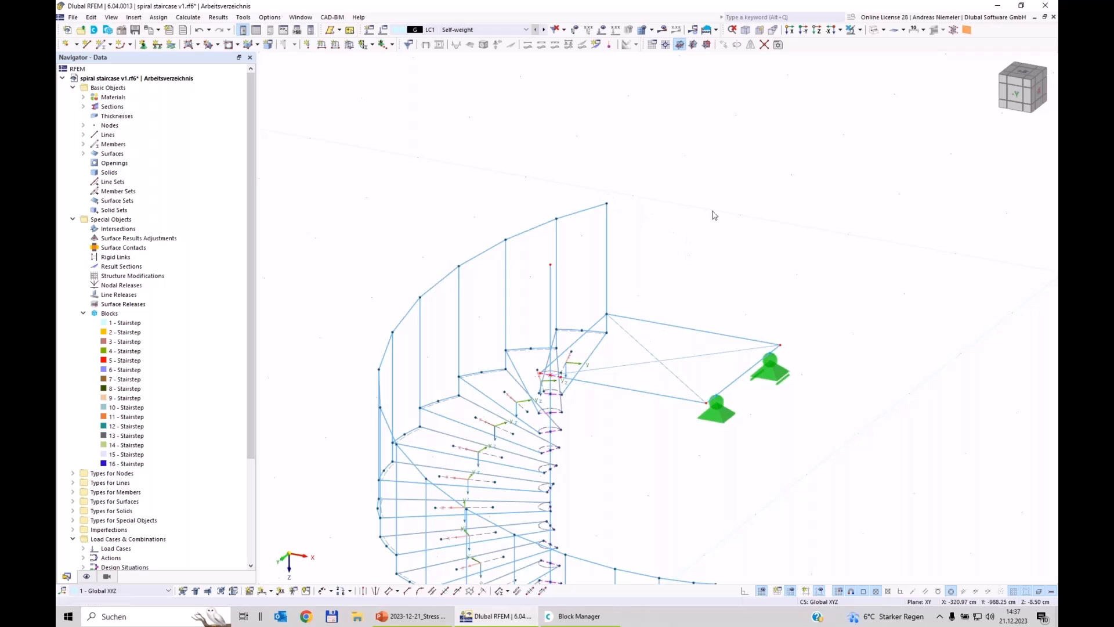
pyautogui.click(875, 29)
pyautogui.keyDown('ctrl'); pyautogui.moveTo(654, 367); pyautogui.dragTo(714, 203, button='middle'); pyautogui.keyUp('ctrl')
pyautogui.click(879, 36)
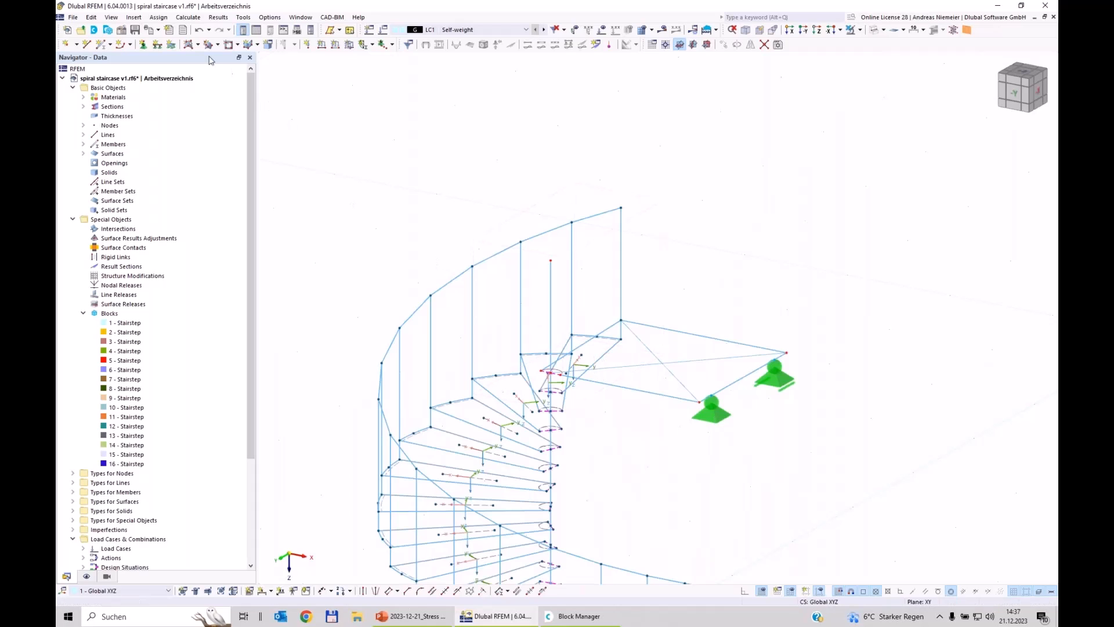
# Define a new Load Transfer surface with its load transfer direction set to Isotropic | FEA
pyautogui.click(190, 45)
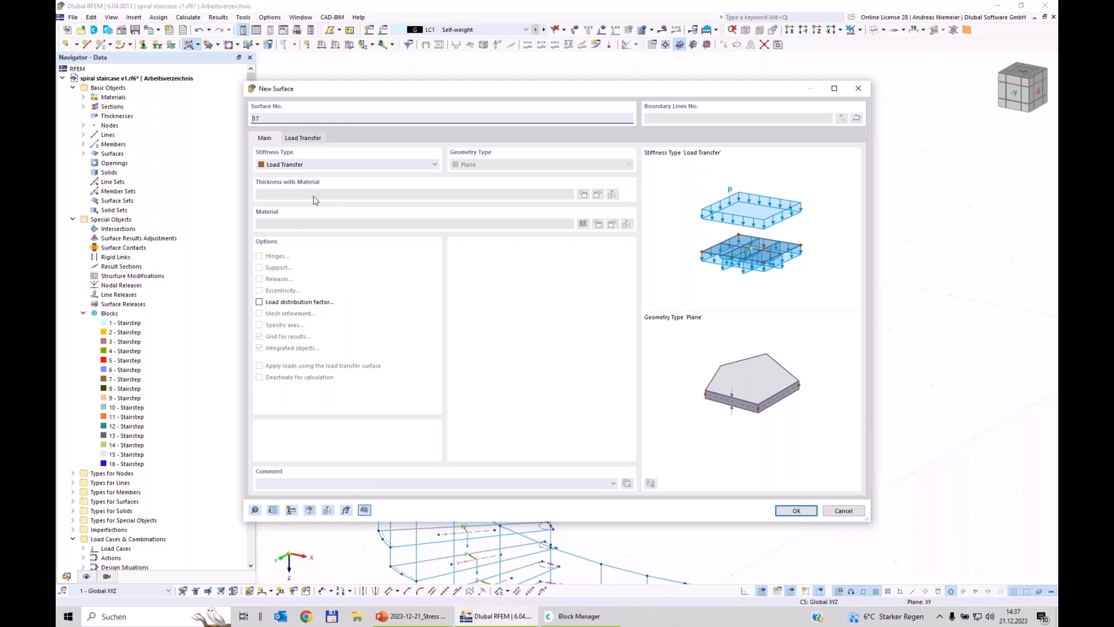
pyautogui.click(302, 138)
pyautogui.click(287, 177)
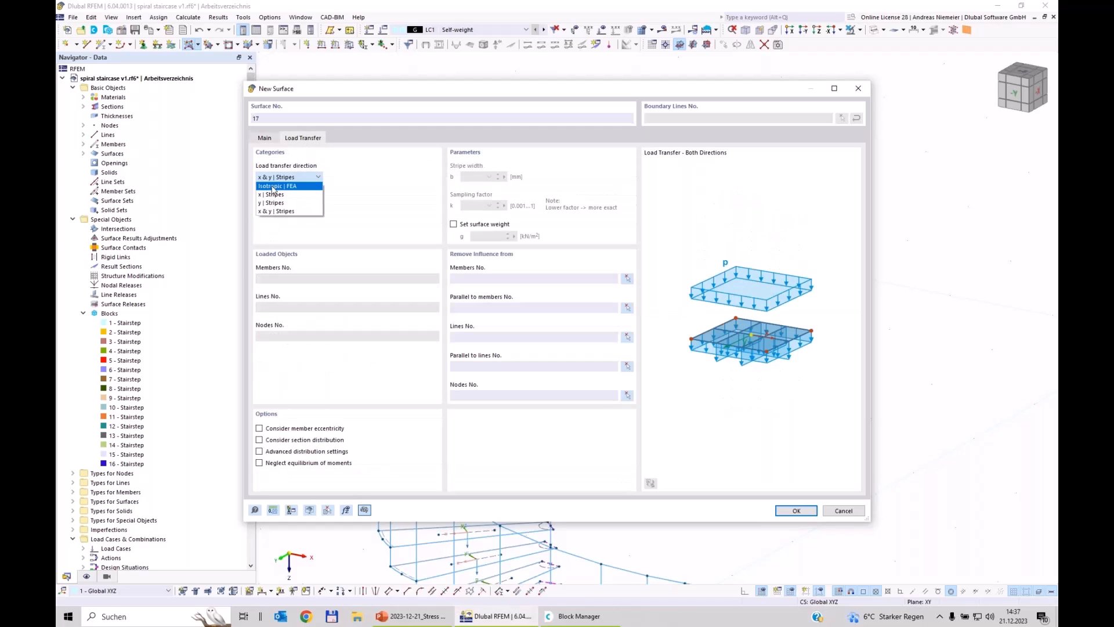
pyautogui.click(272, 187)
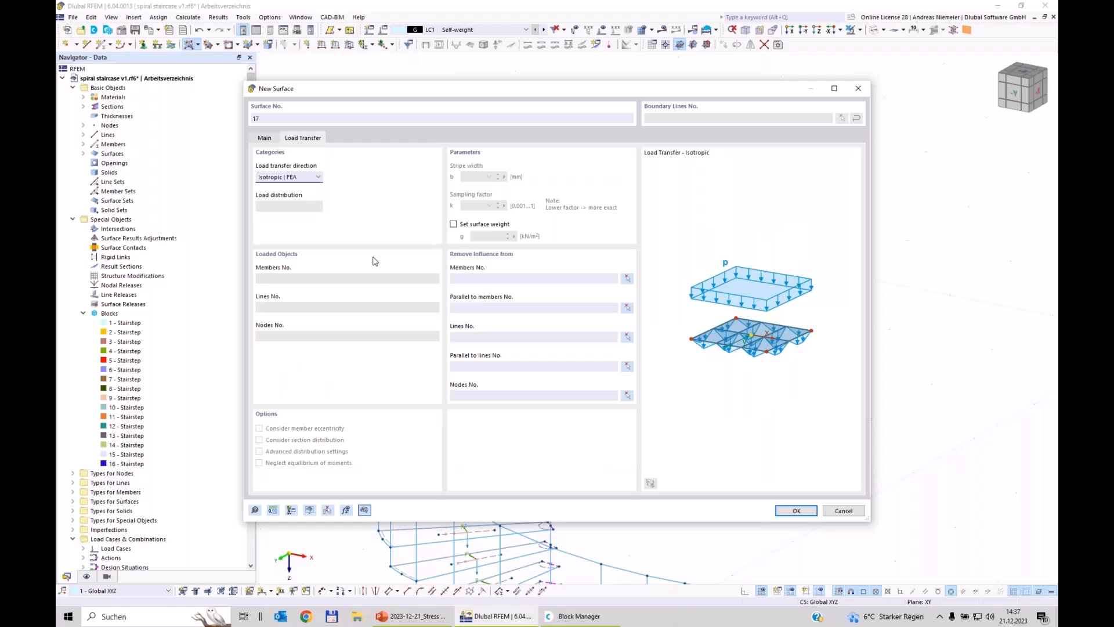
pyautogui.click(461, 226)
pyautogui.click(453, 224)
pyautogui.click(796, 512)
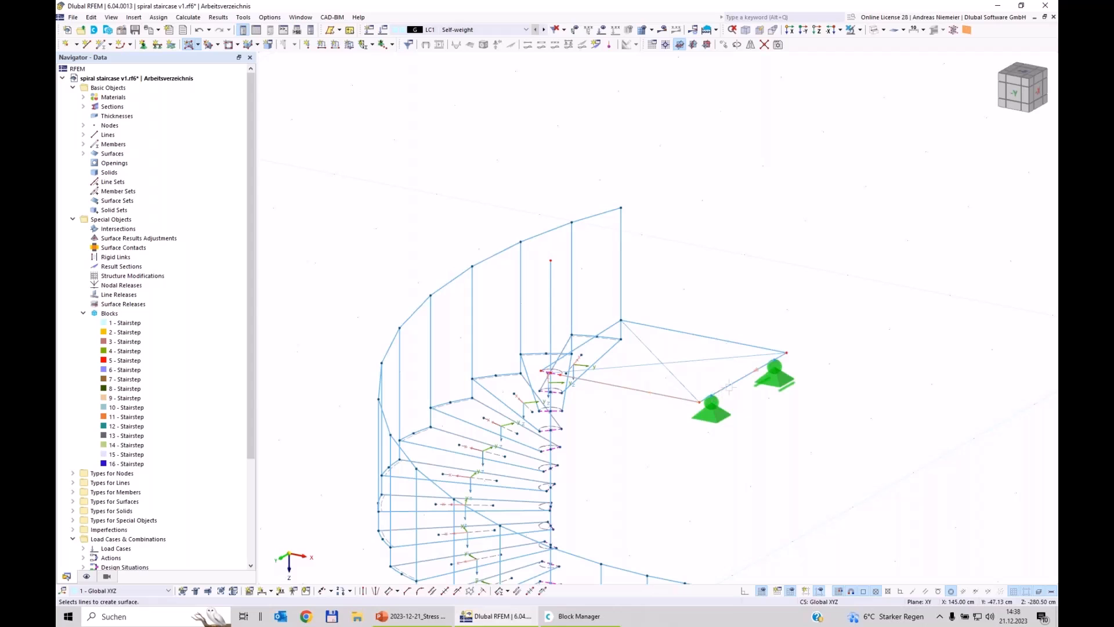
# Create the load transfer surface on the landing from its boundary lines, including the arc at the central column
pyautogui.scroll(2, 615, 327)
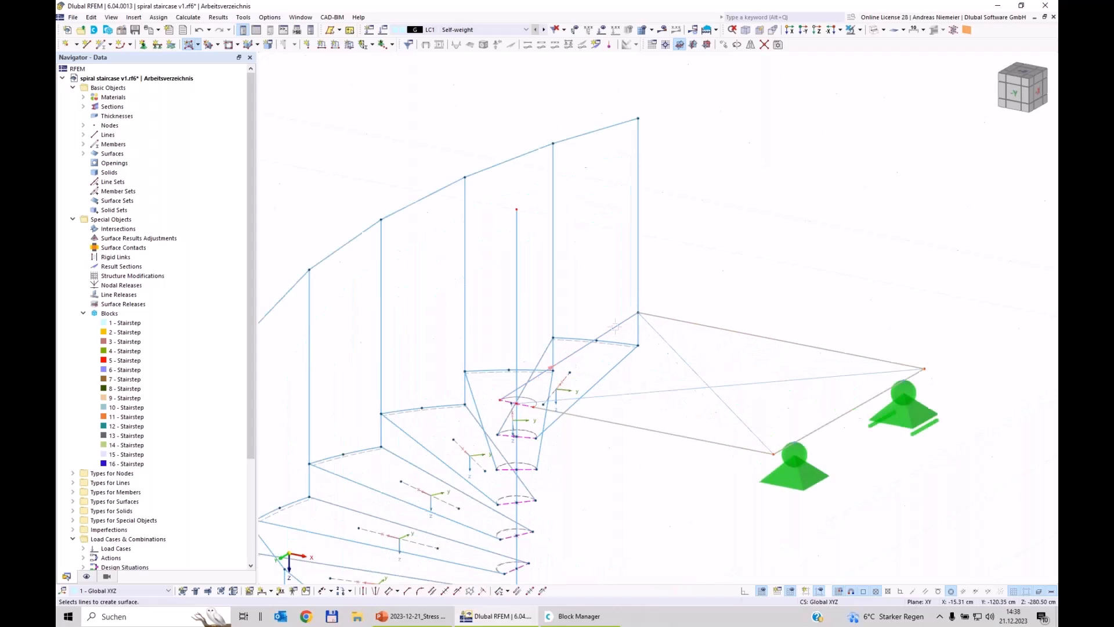
pyautogui.scroll(3, 536, 395)
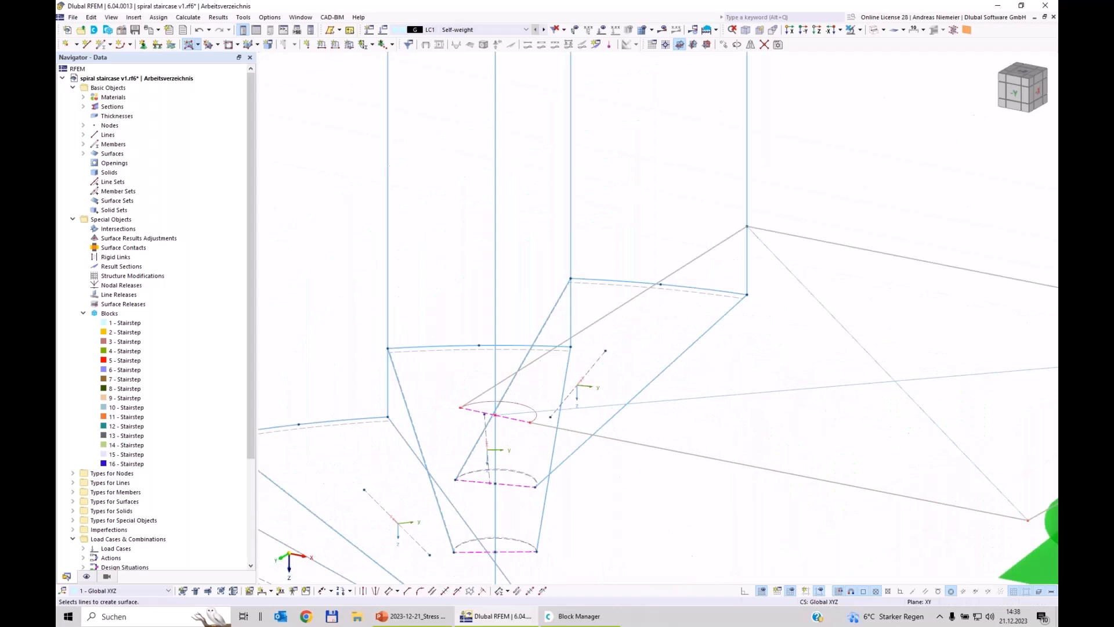
pyautogui.click(525, 405)
pyautogui.scroll(-3, 619, 466)
pyautogui.keyDown('ctrl'); pyautogui.moveTo(691, 500); pyautogui.dragTo(886, 370, button='middle'); pyautogui.keyUp('ctrl')
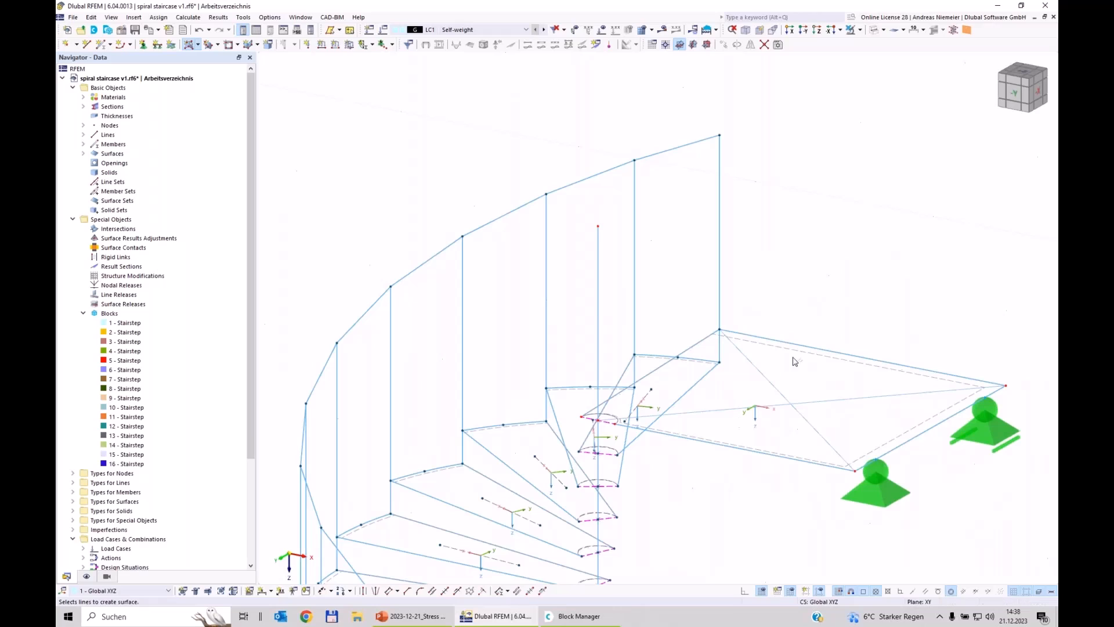
pyautogui.press('Escape')
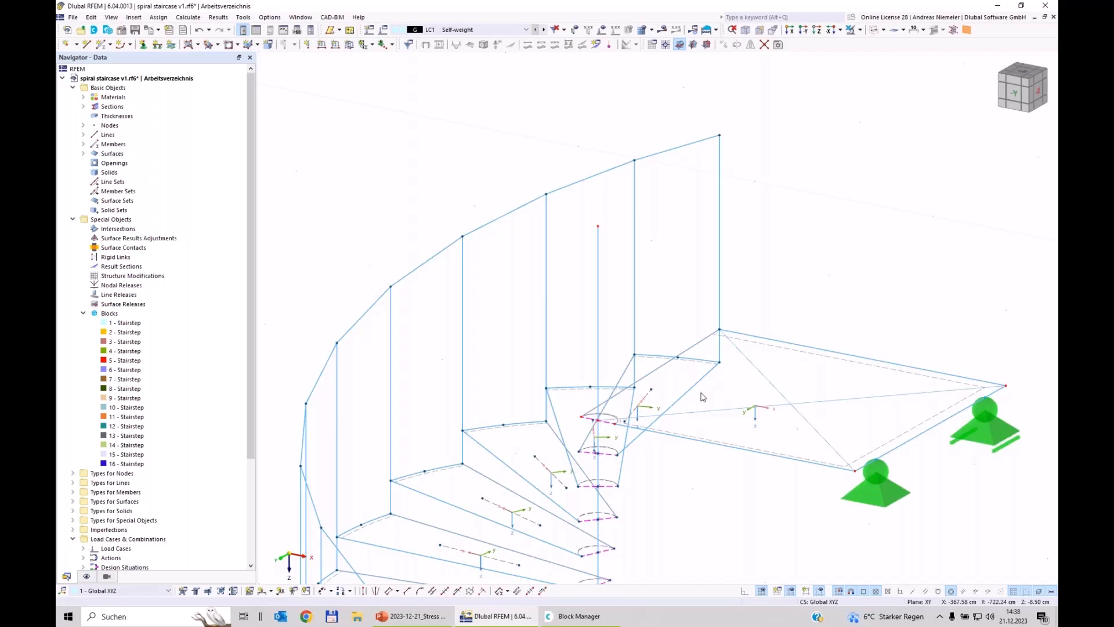
# Set up a new Beam member with hinges enabled and section 37 - CHS 50x2.5 | 18 - S235
pyautogui.scroll(-3, 503, 136)
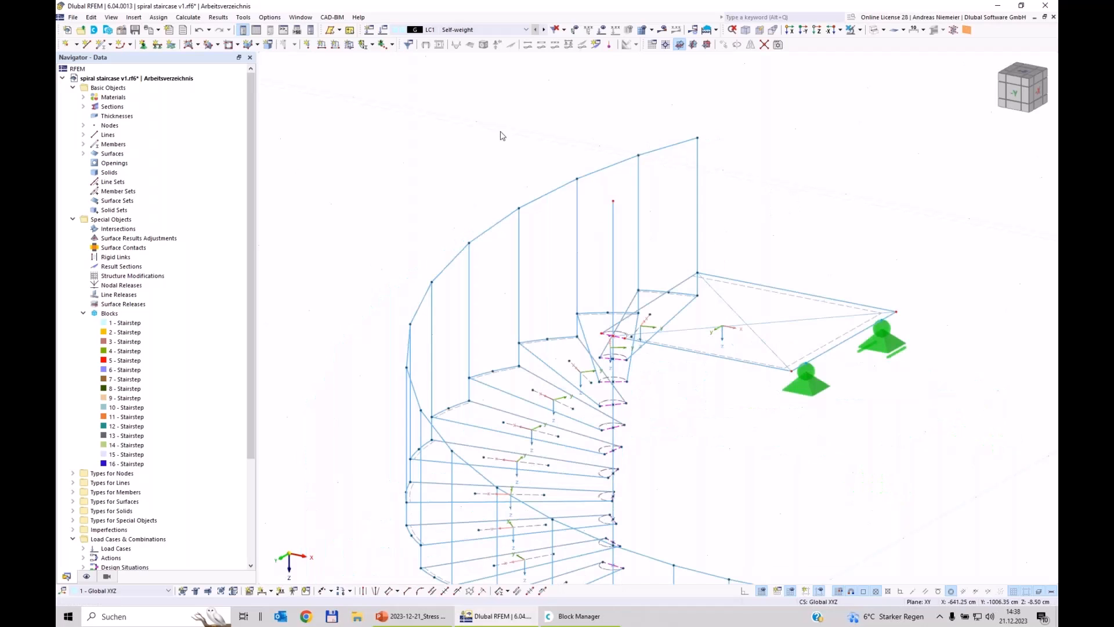
pyautogui.moveTo(502, 136); pyautogui.dragTo(534, 149, button='middle')
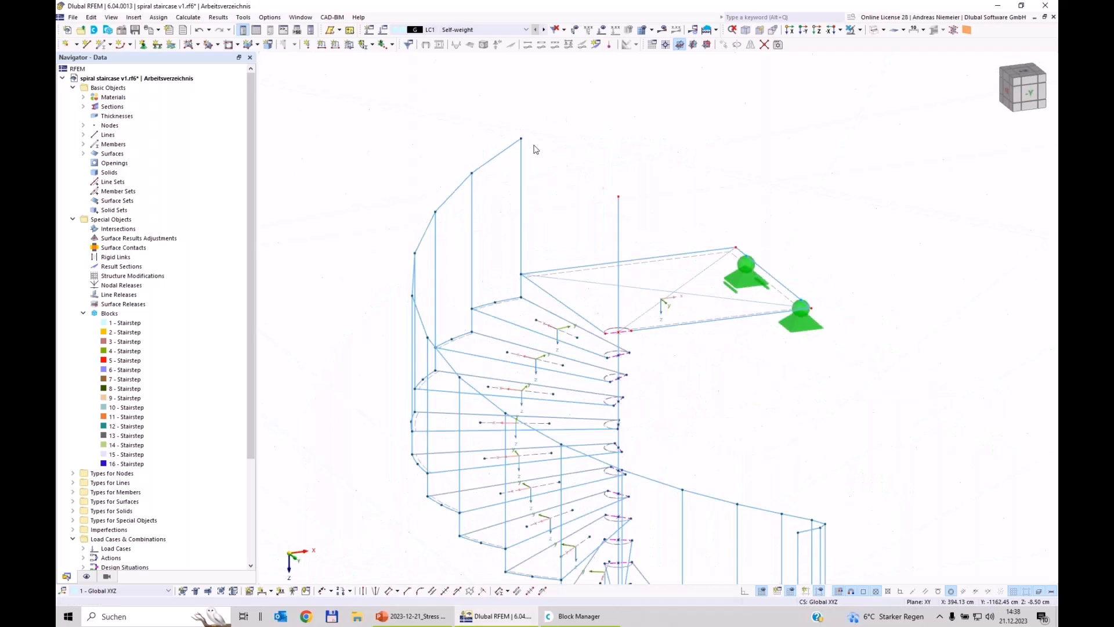
pyautogui.scroll(3, 559, 246)
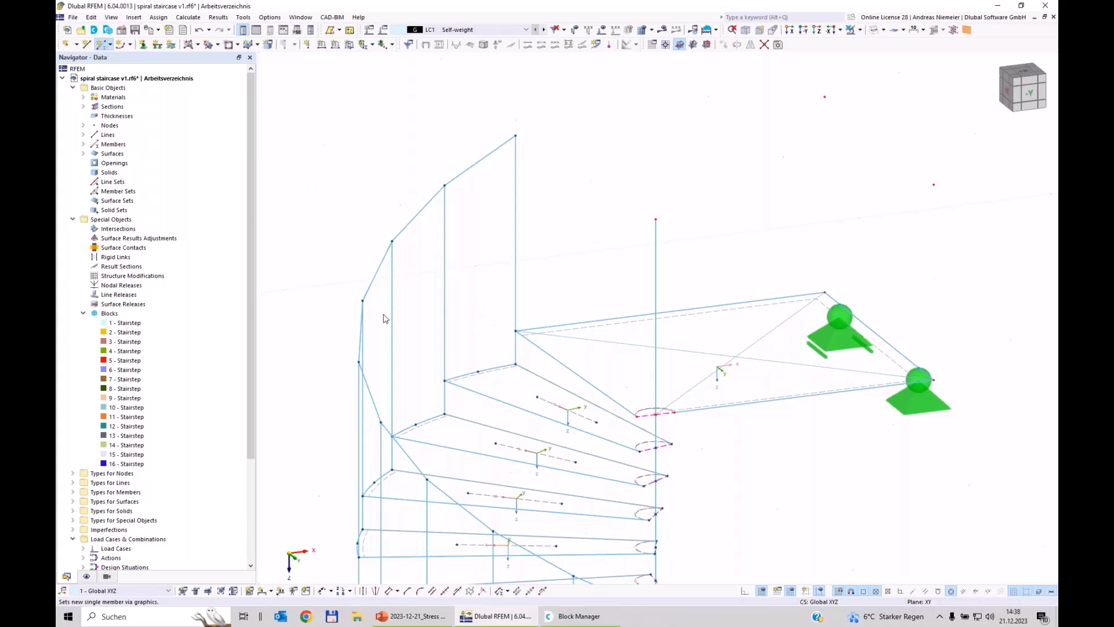
pyautogui.click(287, 164)
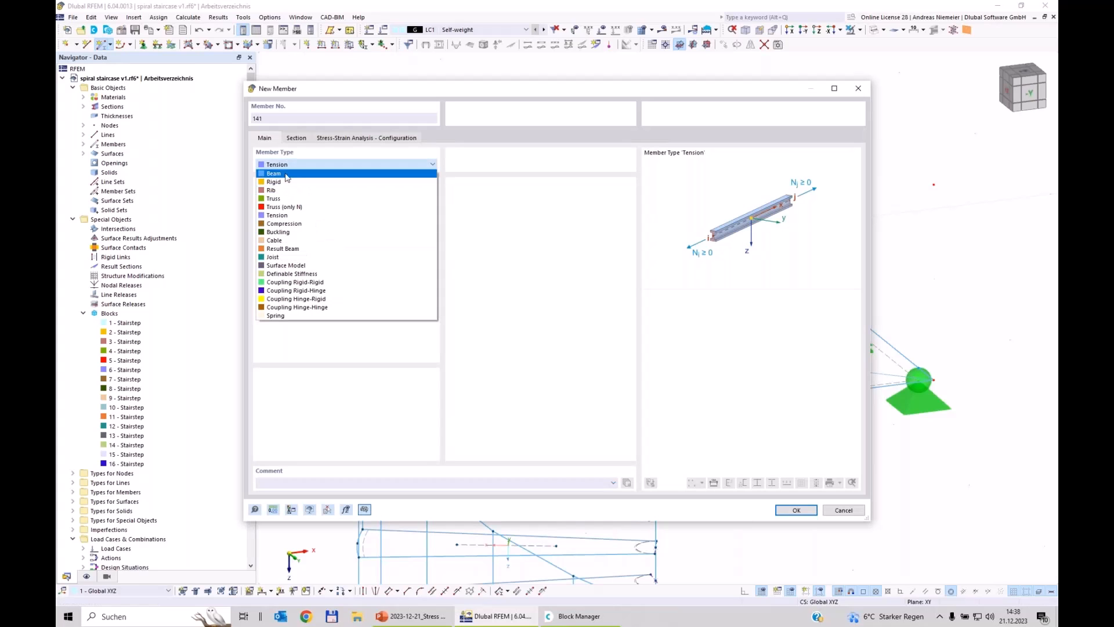
pyautogui.click(273, 169)
pyautogui.click(260, 209)
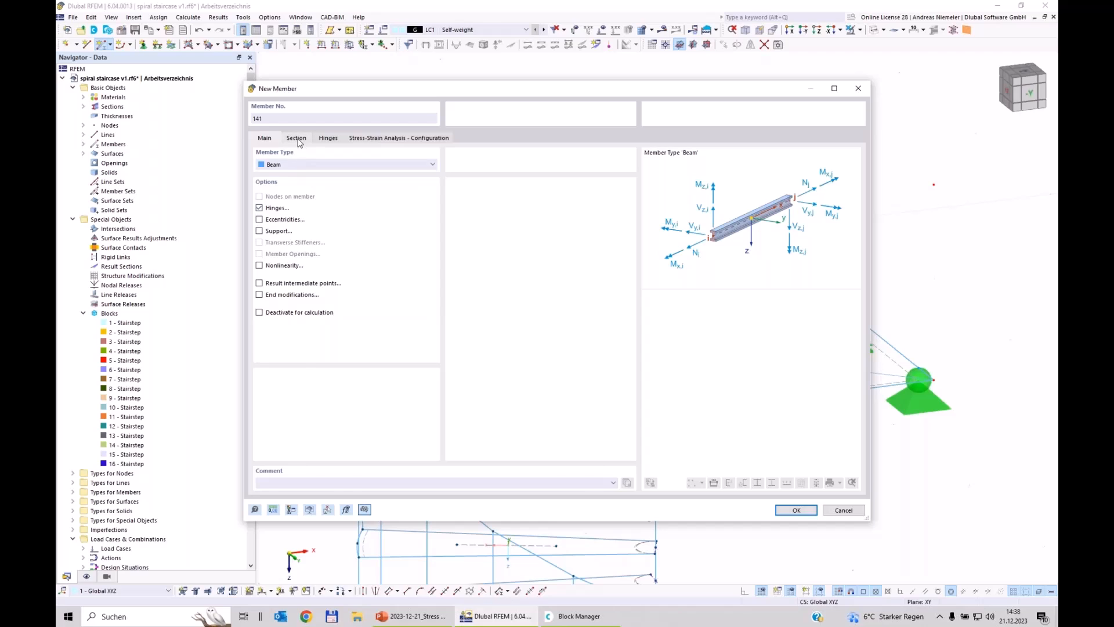
pyautogui.click(297, 138)
pyautogui.click(319, 395)
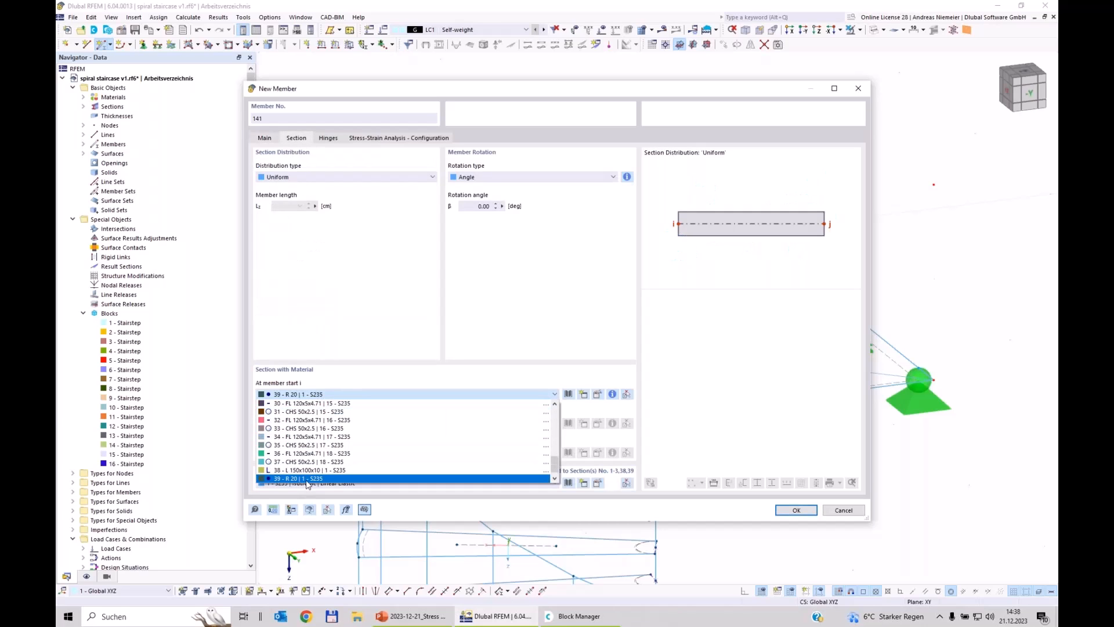
pyautogui.press('Up')
pyautogui.press('Up')
pyautogui.press('Return')
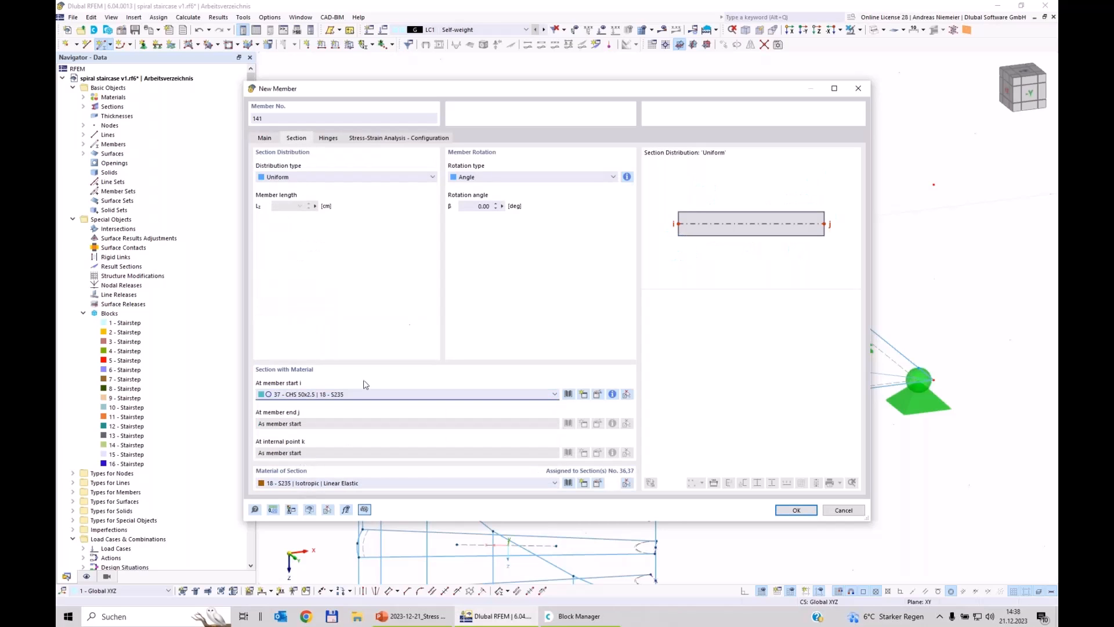
# Create a new Local xyz member hinge and assign it to the start of the new beam member
pyautogui.click(329, 139)
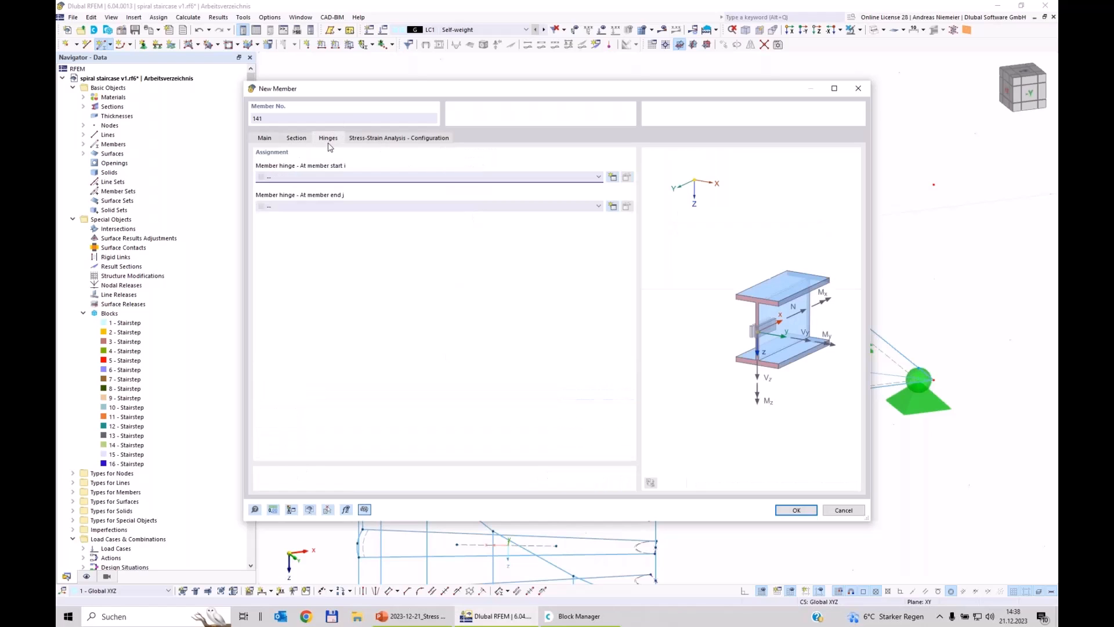
pyautogui.click(590, 179)
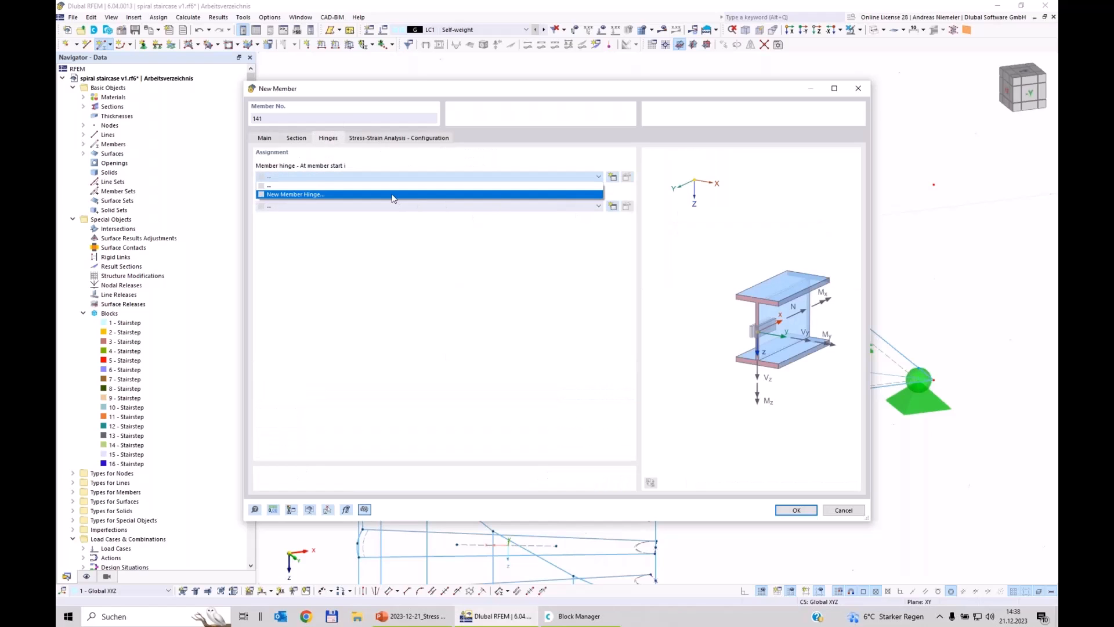
pyautogui.click(392, 195)
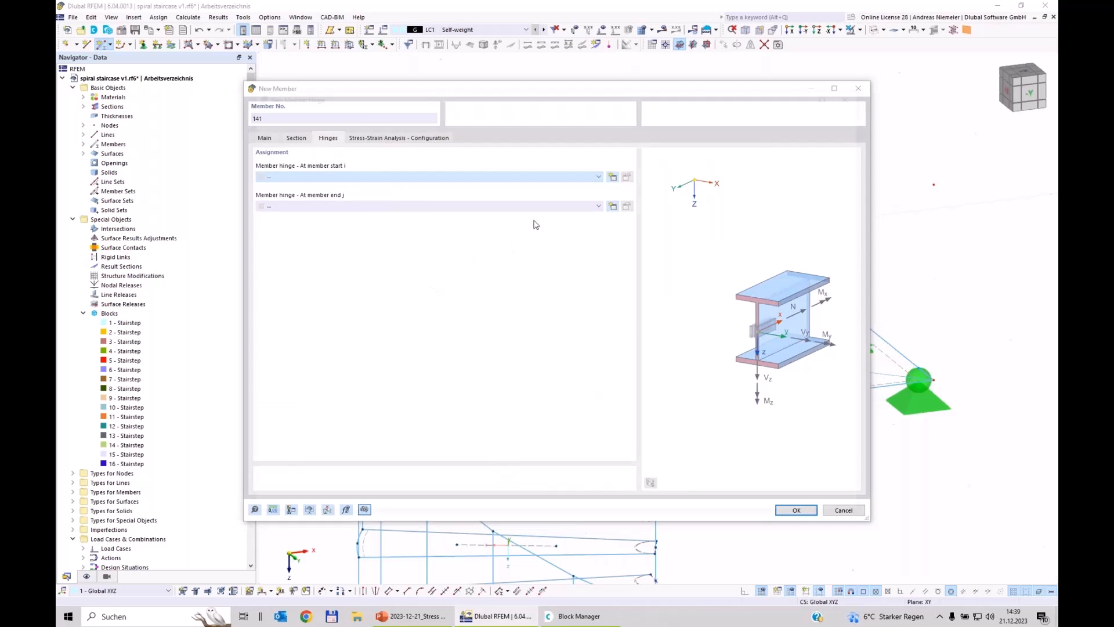
pyautogui.click(746, 508)
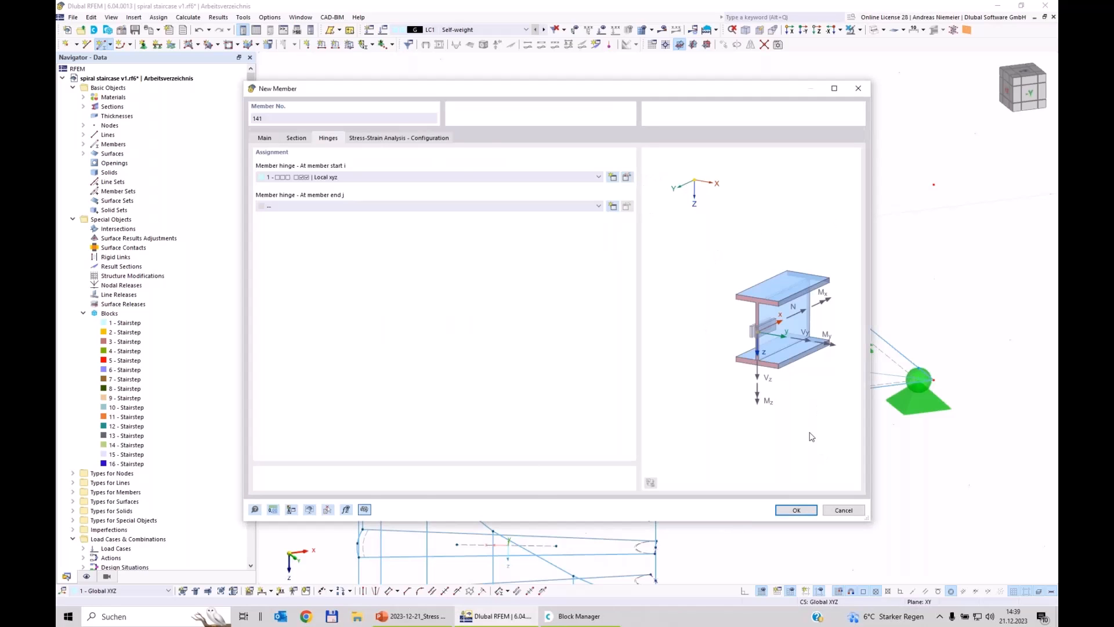
# Draw the two landing handrail members from the last outer post's top and the central column's top to the free upper edge nodes
pyautogui.click(796, 509)
pyautogui.click(516, 135)
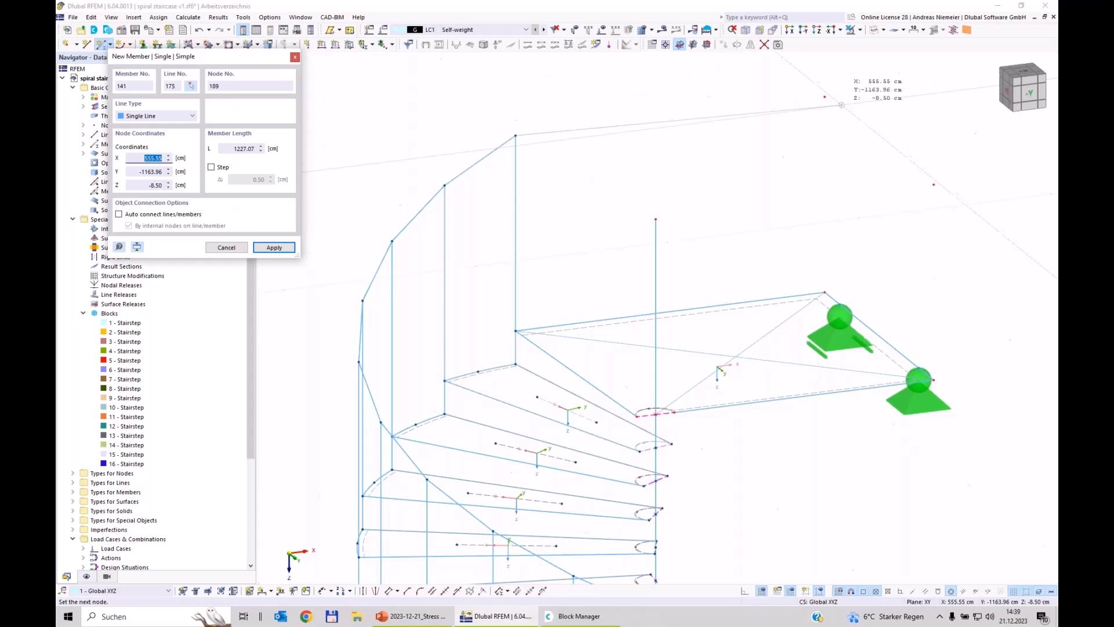
pyautogui.click(837, 316)
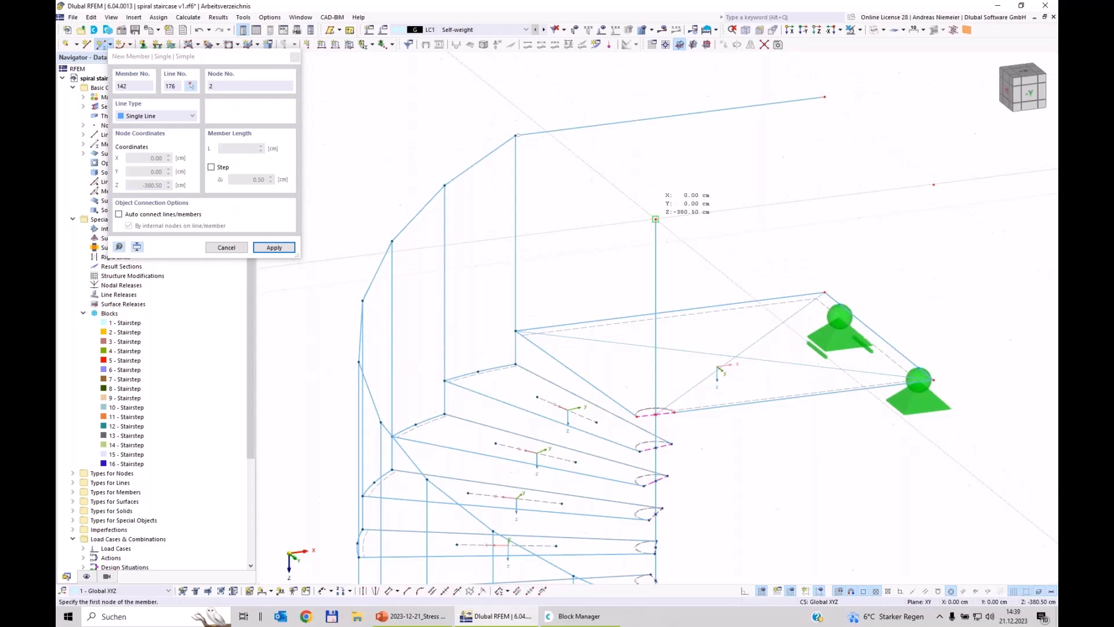
pyautogui.click(655, 219)
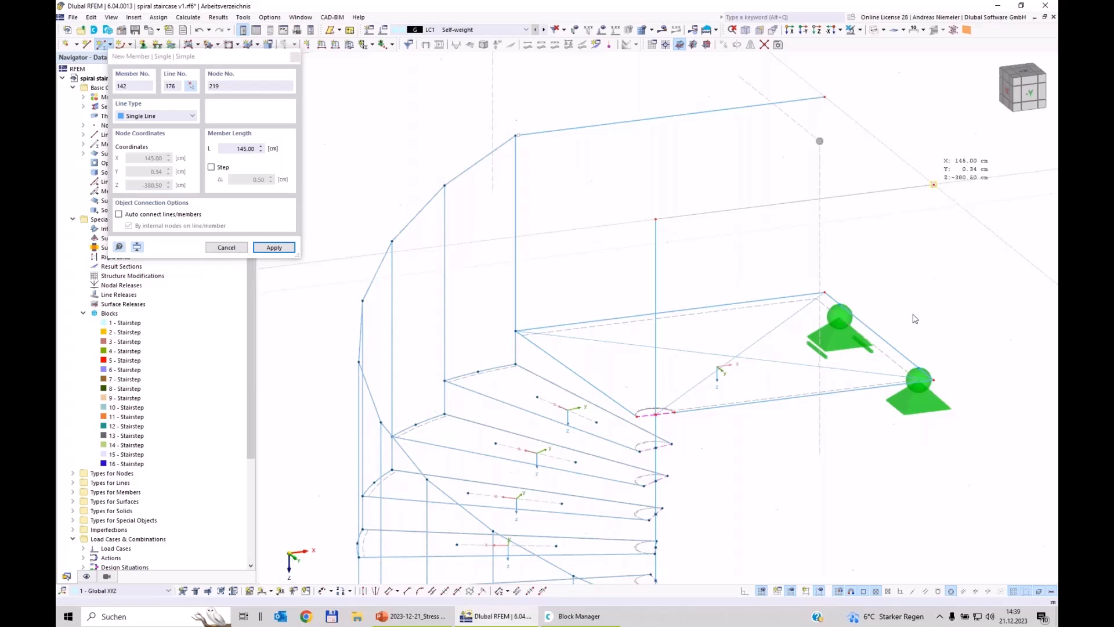
pyautogui.click(934, 184)
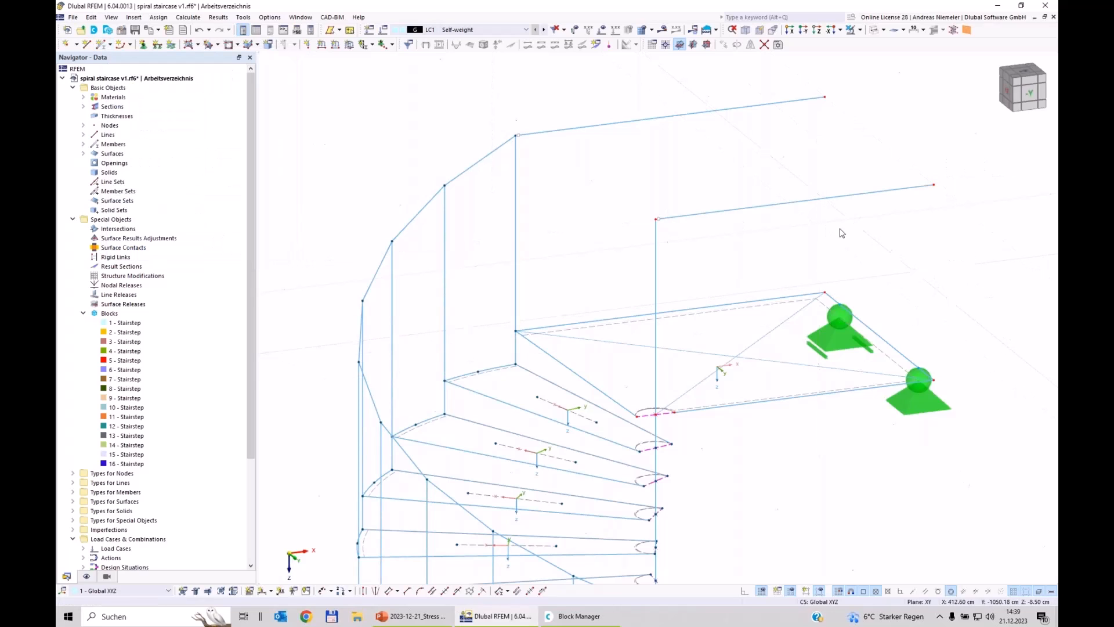
pyautogui.scroll(-2, 842, 232)
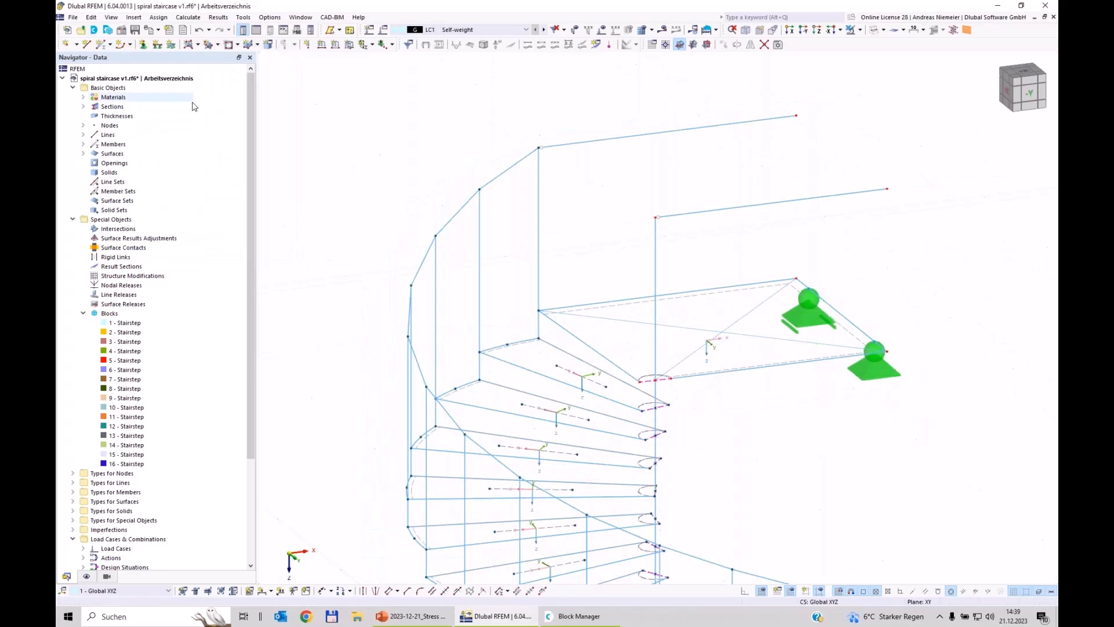
# Define a new nodal support with all translations and rotation φX fixed, leaving rotations φY and φZ free
pyautogui.click(144, 44)
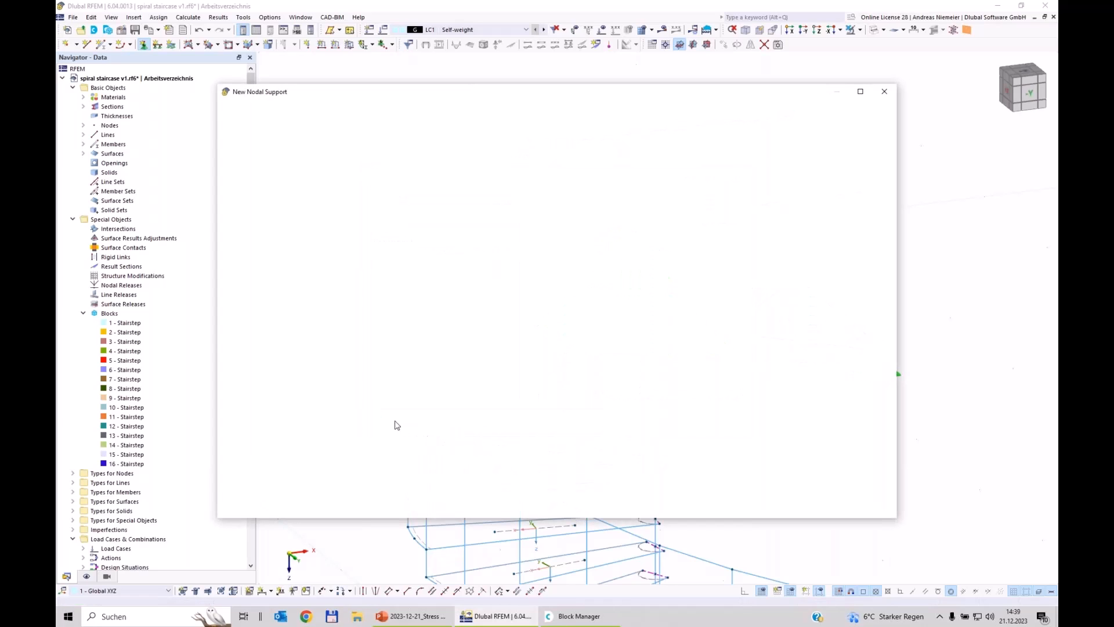
pyautogui.click(348, 267)
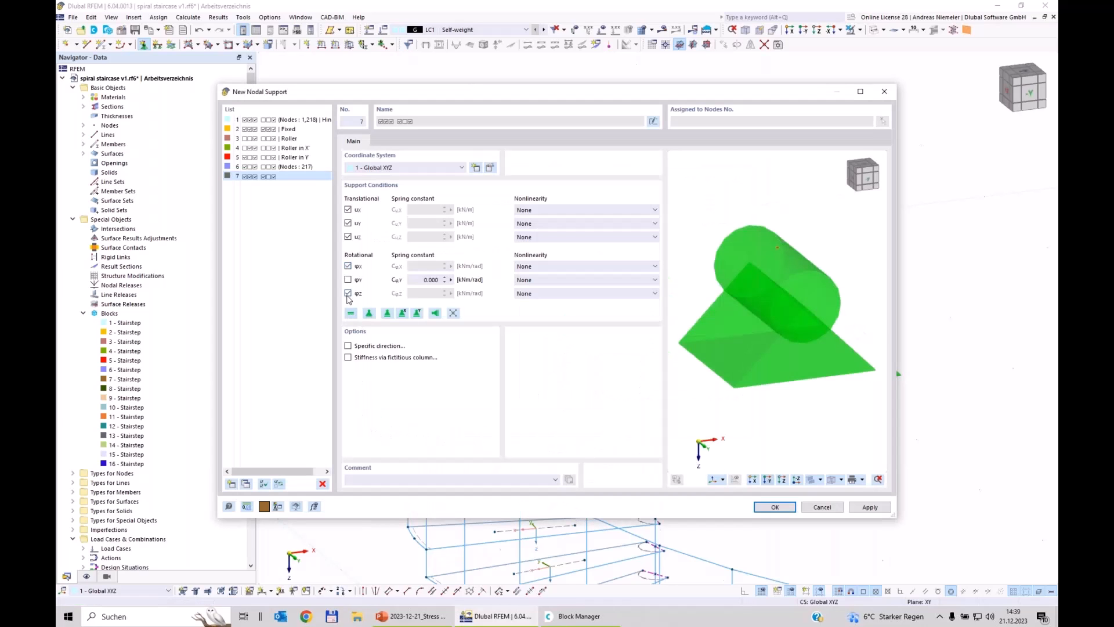
pyautogui.click(348, 293)
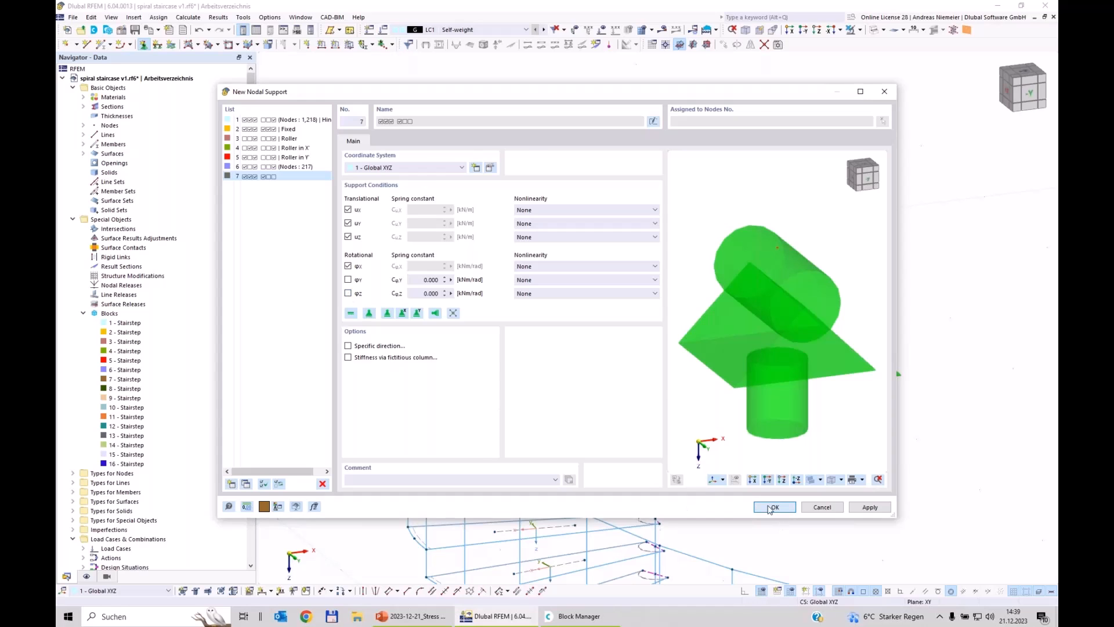
pyautogui.click(774, 507)
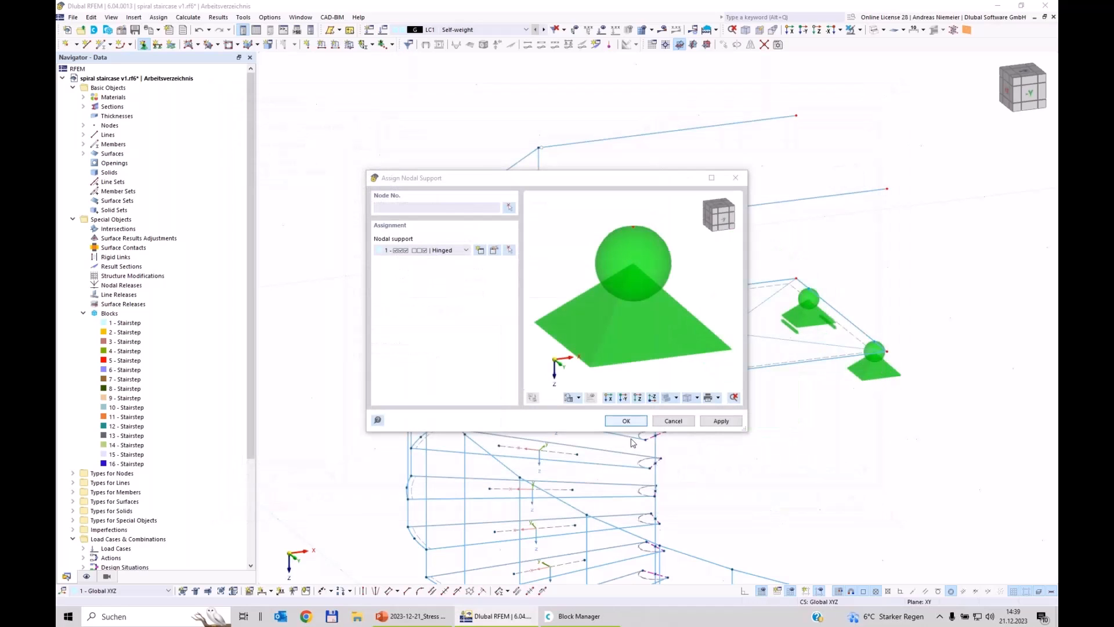
# Assign the new nodal support to the outer end nodes of both landing handrail members
pyautogui.click(672, 418)
pyautogui.moveTo(767, 83); pyautogui.dragTo(963, 241)
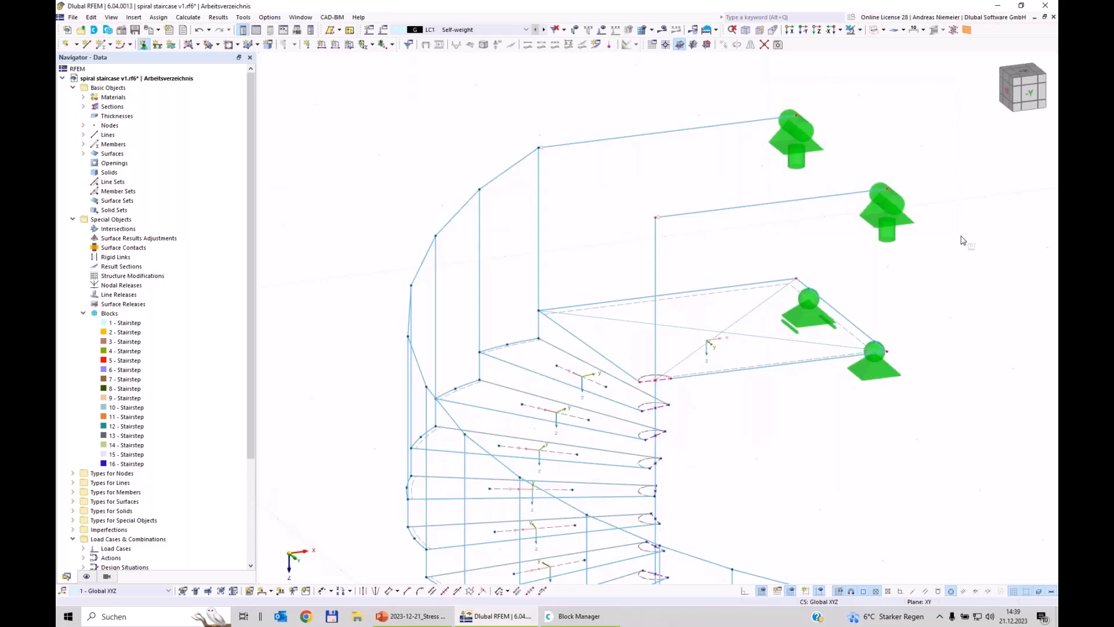
pyautogui.press('Escape')
pyautogui.scroll(-5, 928, 290)
pyautogui.rightClick(912, 351)
pyautogui.press('Escape')
# Display the member axis systems x, y, z and examine the orientation of the landing handrail members
pyautogui.keyDown('ctrl'); pyautogui.moveTo(936, 346); pyautogui.dragTo(719, 428, button='middle'); pyautogui.keyUp('ctrl')
pyautogui.click(86, 576)
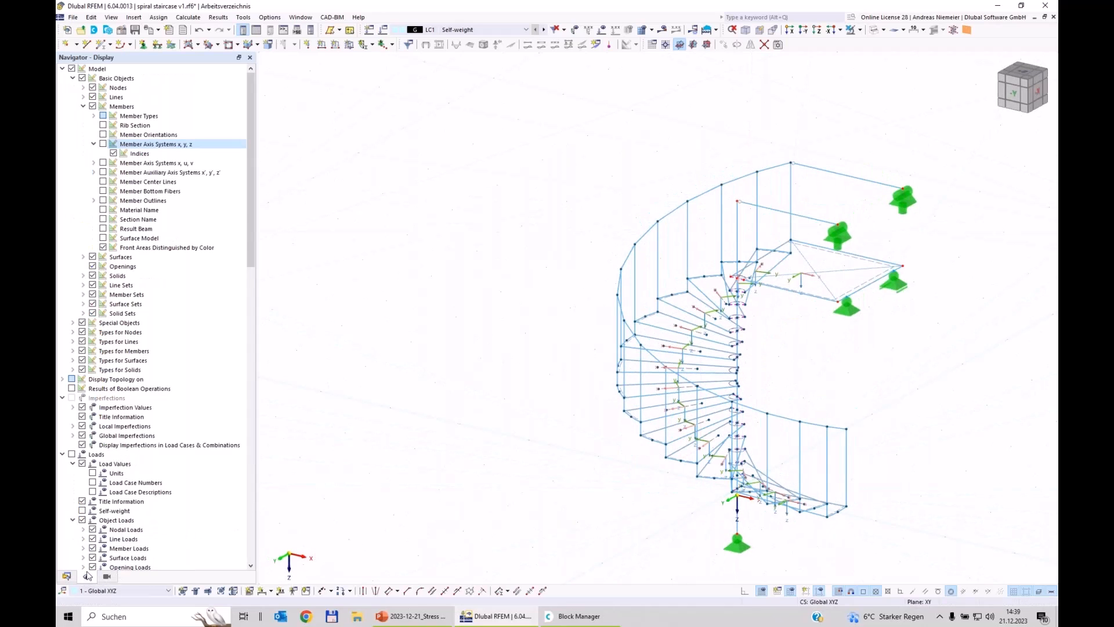
pyautogui.click(93, 143)
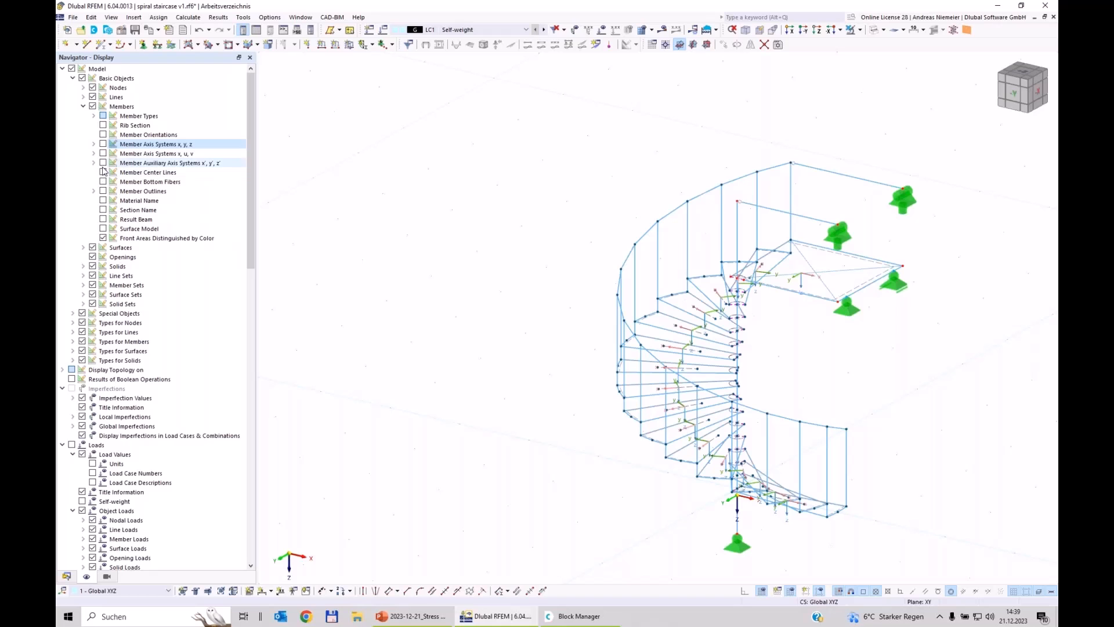
pyautogui.click(103, 163)
pyautogui.click(102, 163)
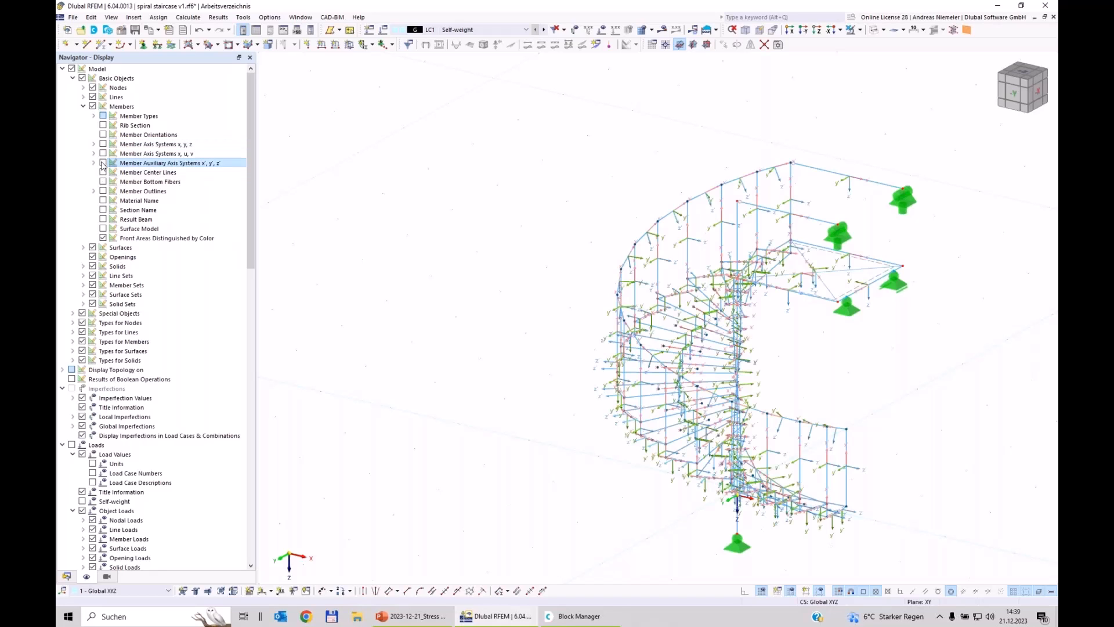
pyautogui.click(102, 144)
pyautogui.keyDown('ctrl'); pyautogui.moveTo(579, 433); pyautogui.dragTo(463, 393, button='middle'); pyautogui.keyUp('ctrl')
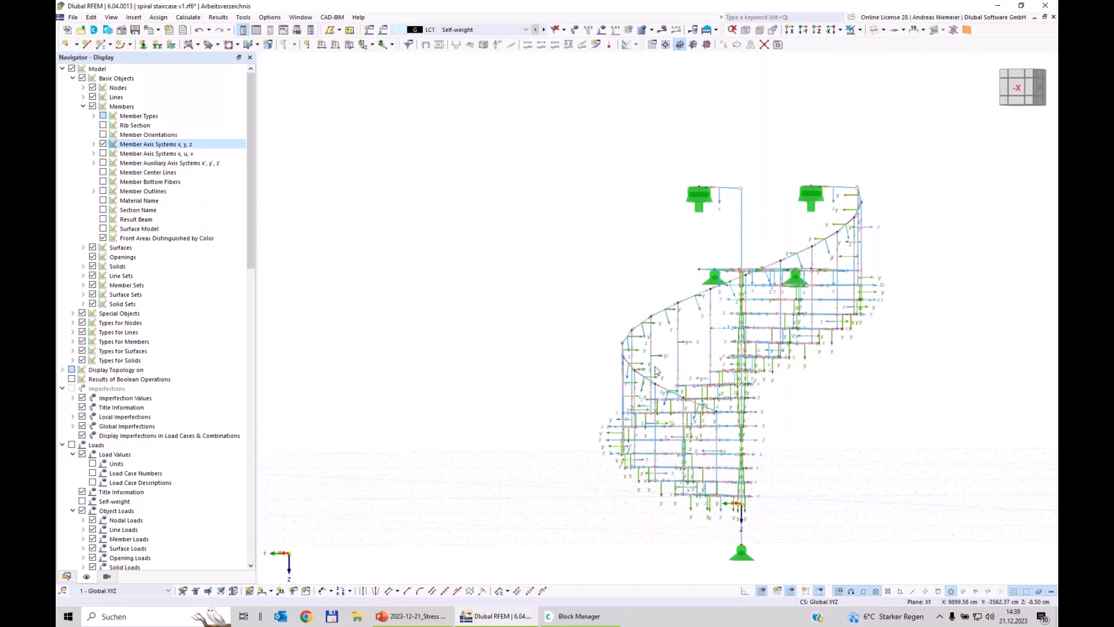
pyautogui.keyDown('ctrl'); pyautogui.moveTo(539, 331); pyautogui.dragTo(677, 175, button='middle'); pyautogui.keyUp('ctrl')
pyautogui.scroll(2, 677, 175)
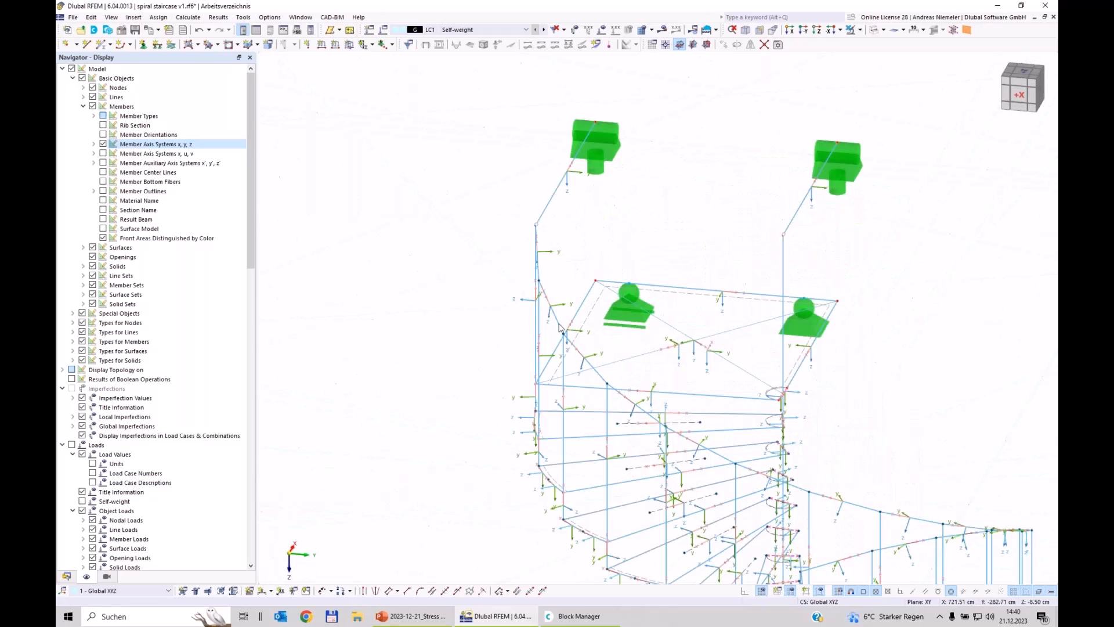
# Enter a section rotation angle for the landing handrail member at the central column that flips its local y and z axes
pyautogui.click(804, 203)
pyautogui.doubleClick(815, 335)
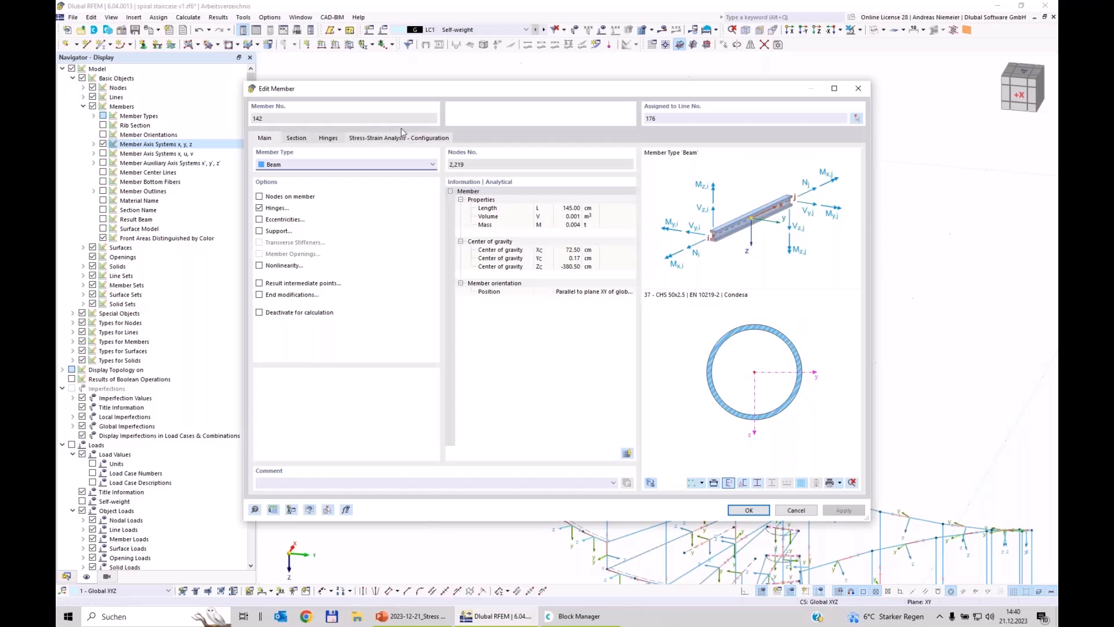
pyautogui.click(295, 138)
pyautogui.click(468, 204)
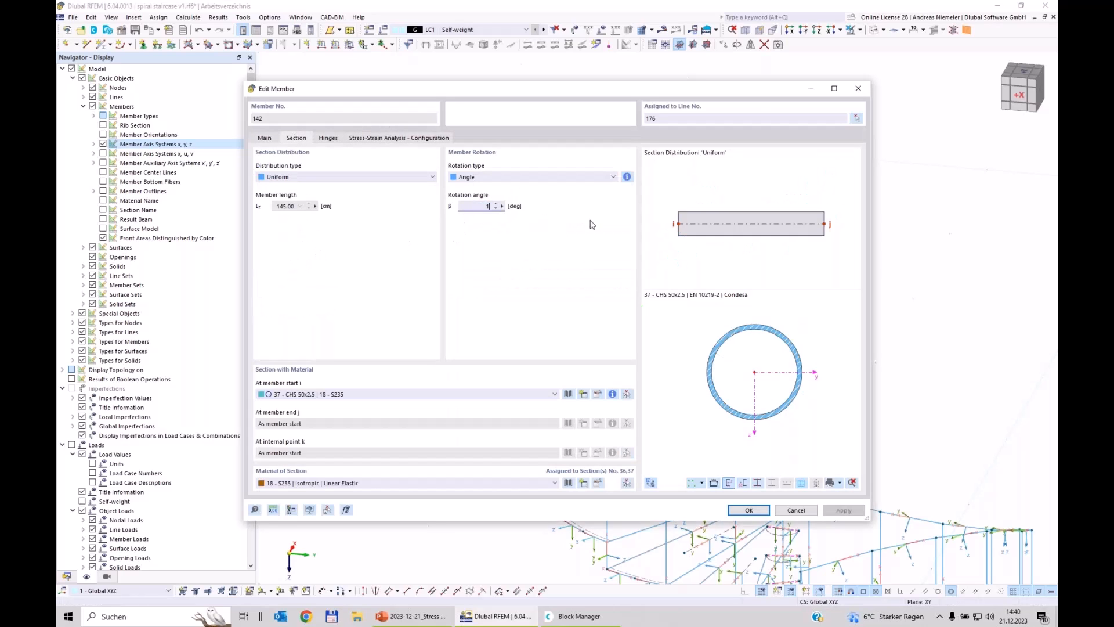
pyautogui.press('Return')
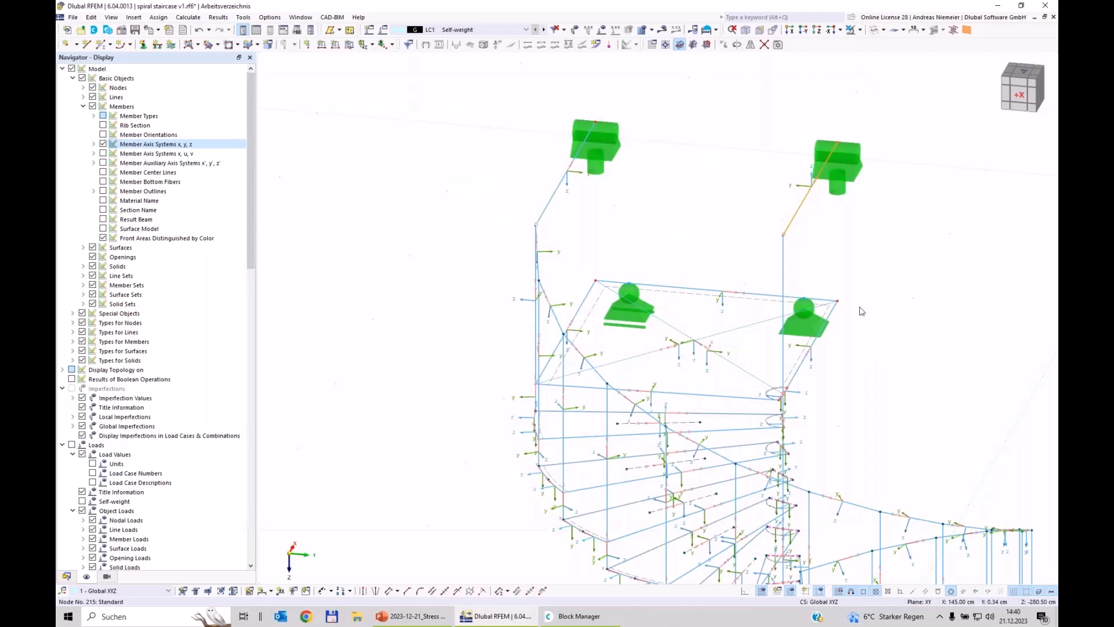
# Hide the member axis systems and save the staircase model
pyautogui.scroll(-3, 925, 302)
pyautogui.moveTo(925, 313); pyautogui.dragTo(698, 290, button='middle')
pyautogui.click(102, 144)
pyautogui.keyDown('ctrl'); pyautogui.moveTo(808, 338); pyautogui.dragTo(507, 268, button='middle'); pyautogui.keyUp('ctrl')
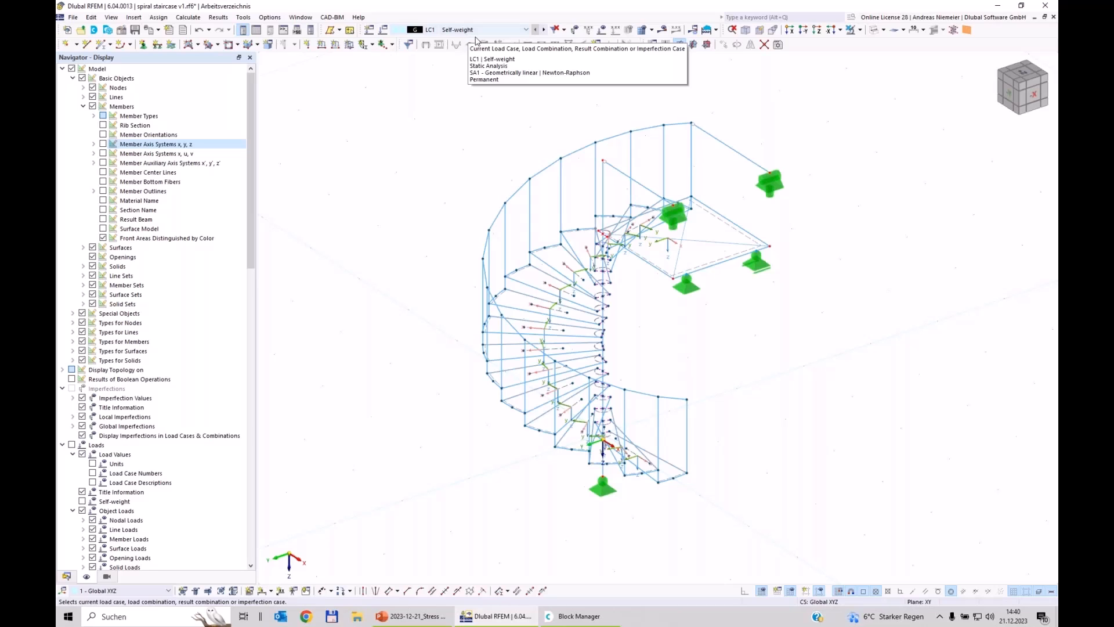
pyautogui.hotkey('ctrl', 's')
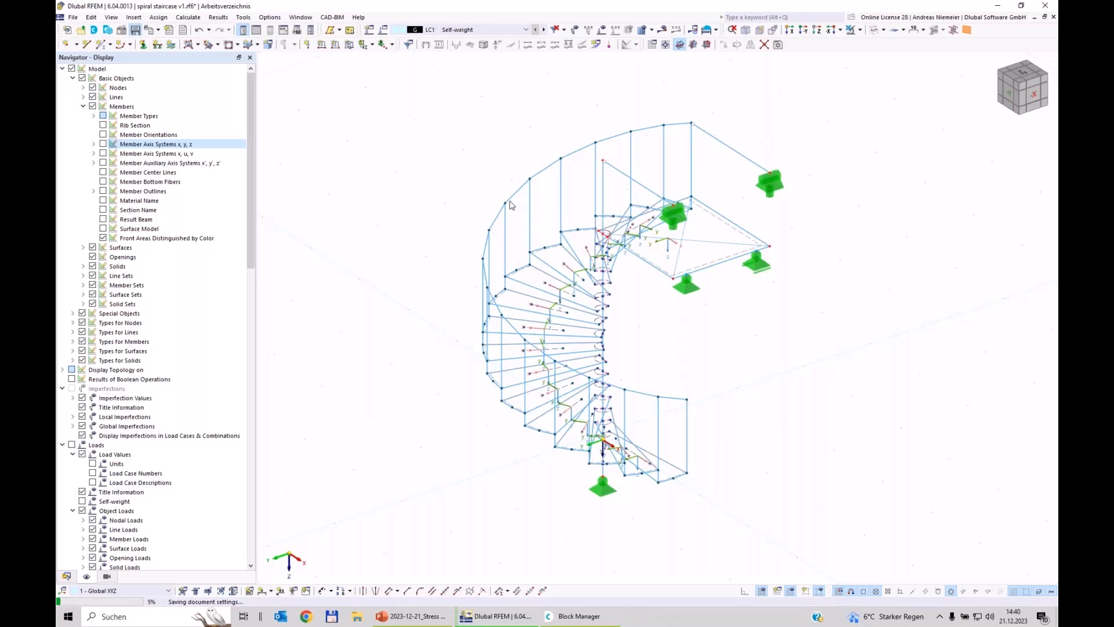
# Calculate load case LC1 Self-weight and display the members' global deformations as Section Colored
pyautogui.click(662, 30)
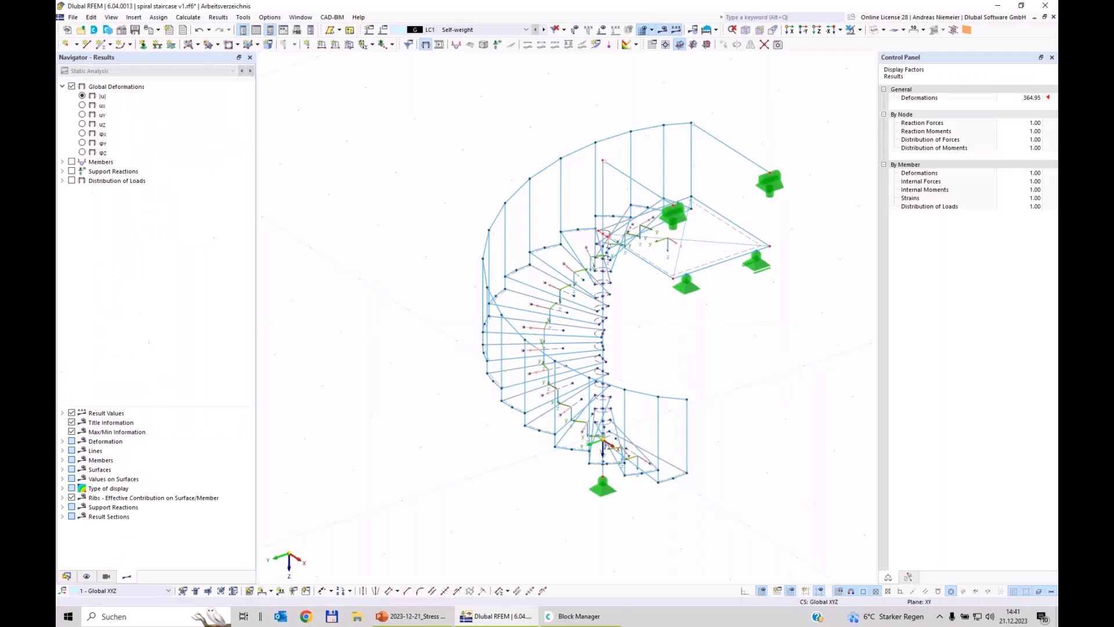
pyautogui.keyDown('ctrl'); pyautogui.moveTo(625, 219); pyautogui.dragTo(467, 216, button='middle'); pyautogui.keyUp('ctrl')
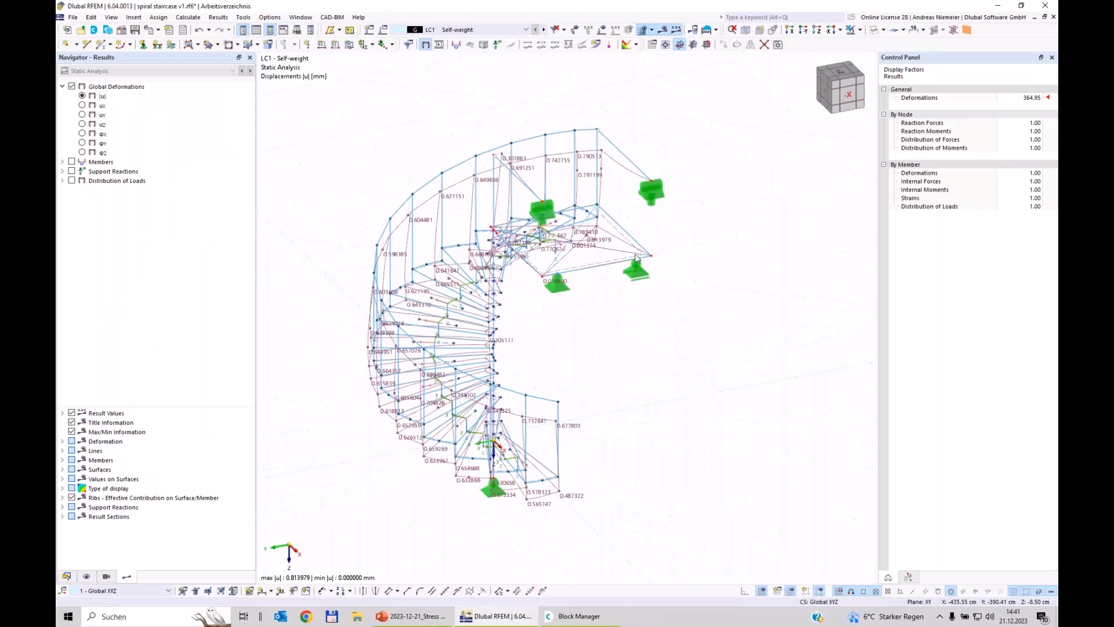
pyautogui.click(62, 442)
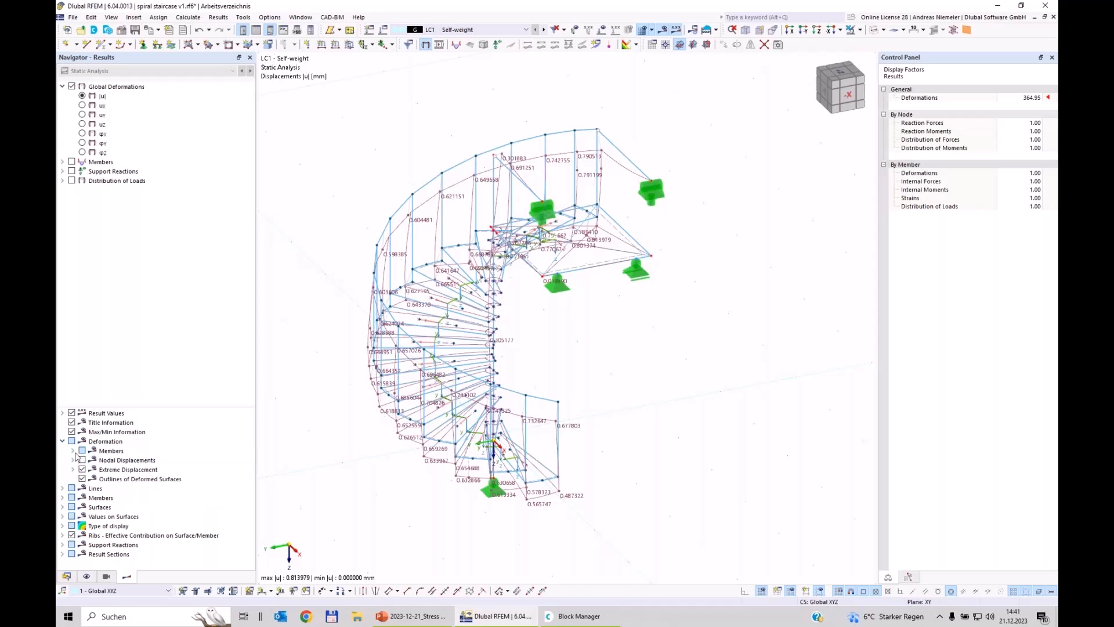
pyautogui.click(72, 450)
pyautogui.click(92, 479)
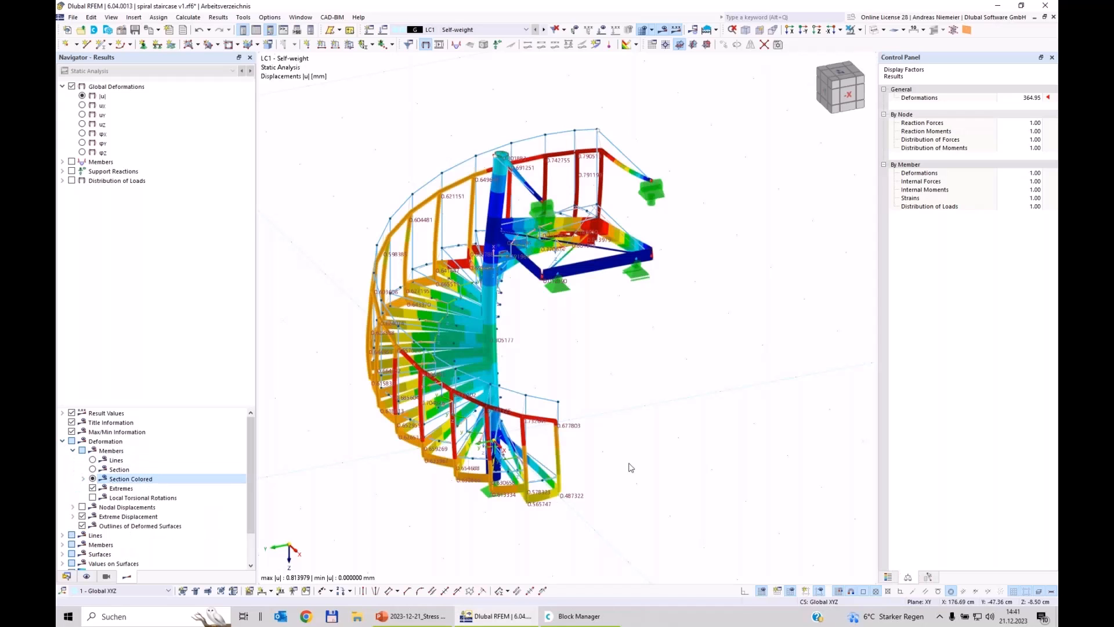
# Examine the colored deformed shape of the staircase and return the member deformation display to Lines
pyautogui.keyDown('ctrl'); pyautogui.moveTo(522, 382); pyautogui.dragTo(498, 381, button='middle'); pyautogui.keyUp('ctrl')
pyautogui.scroll(2, 556, 364)
pyautogui.keyDown('ctrl'); pyautogui.moveTo(591, 334); pyautogui.dragTo(635, 320, button='middle'); pyautogui.keyUp('ctrl')
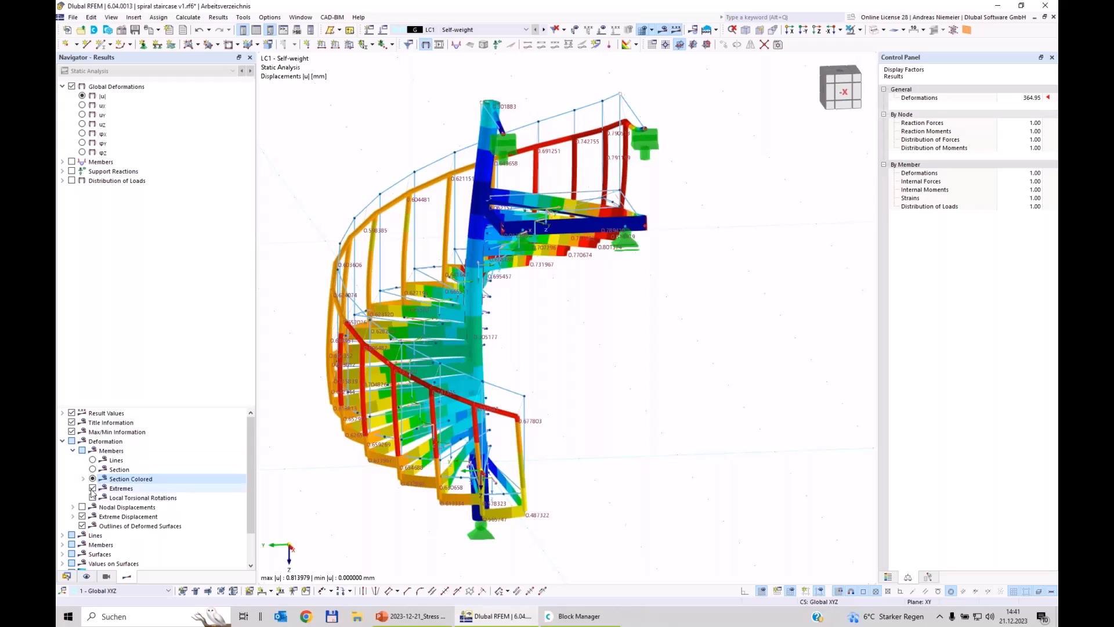
pyautogui.click(92, 460)
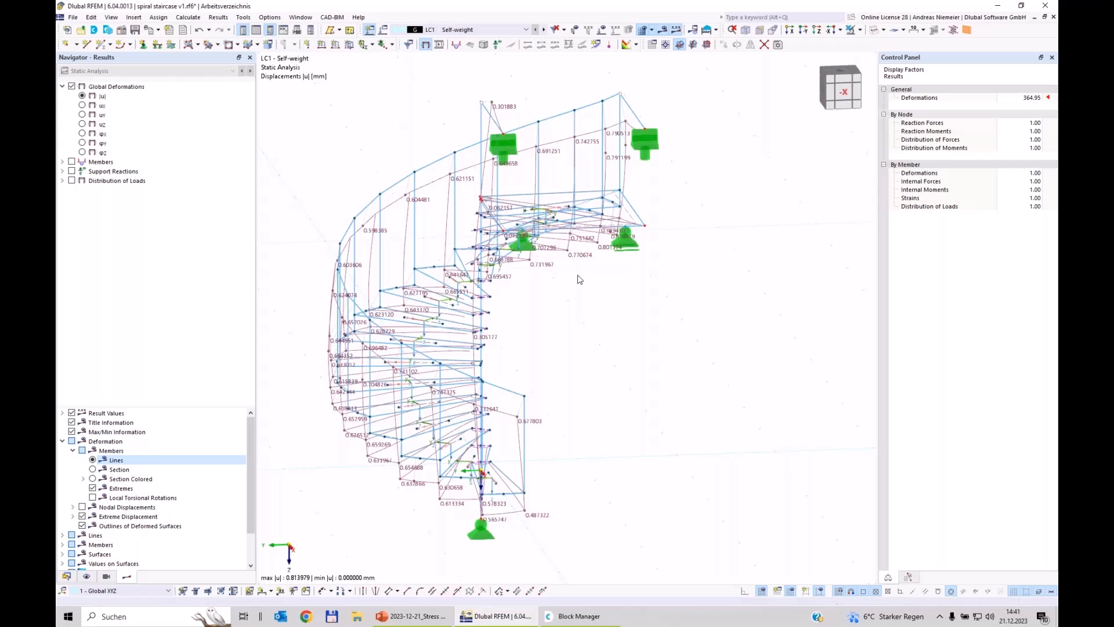
# Create load case LC2 named Liveload V with action category Imposed loads - category A: domestic, residential areas
pyautogui.click(369, 29)
pyautogui.click(406, 273)
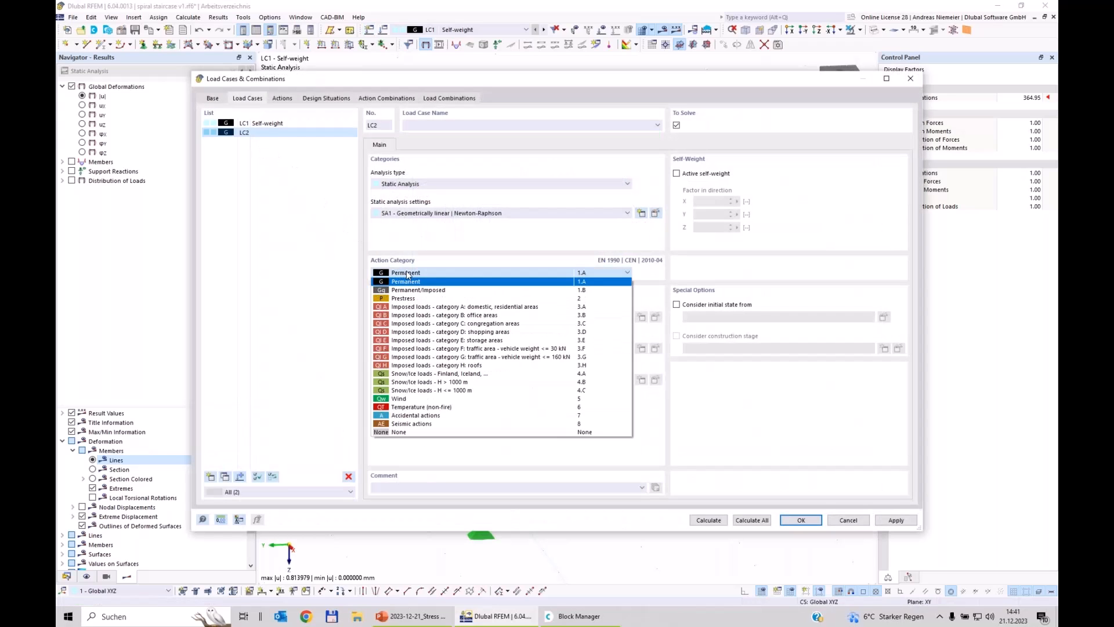
pyautogui.click(413, 307)
pyautogui.click(430, 125)
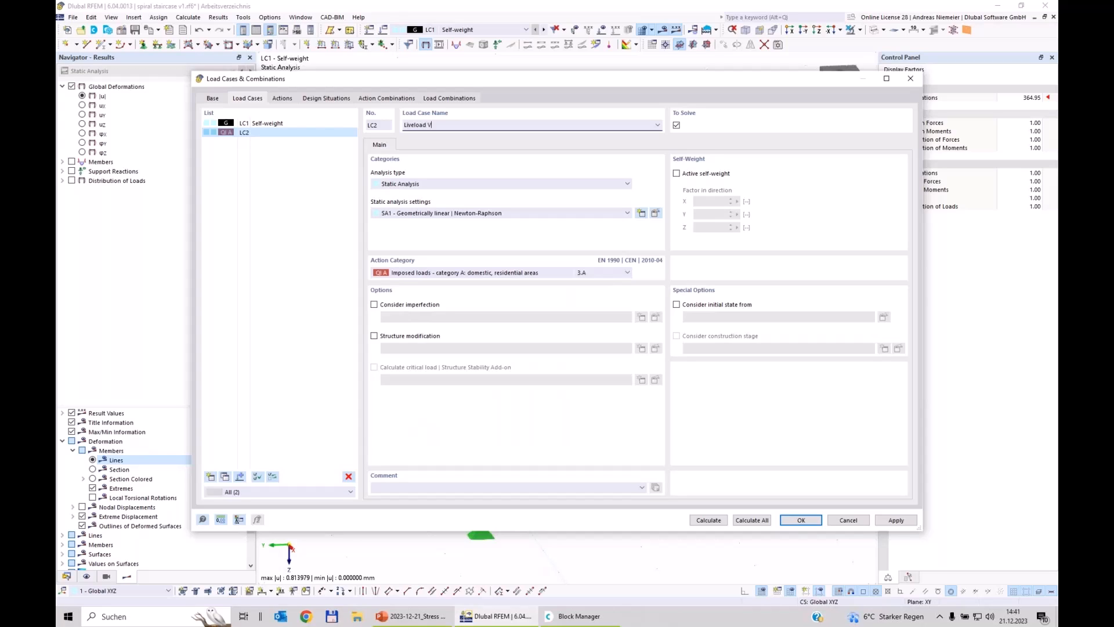
# Copy Liveload V as load case LC3, rename it Liveload H, and make LC2 the current load case
pyautogui.click(225, 477)
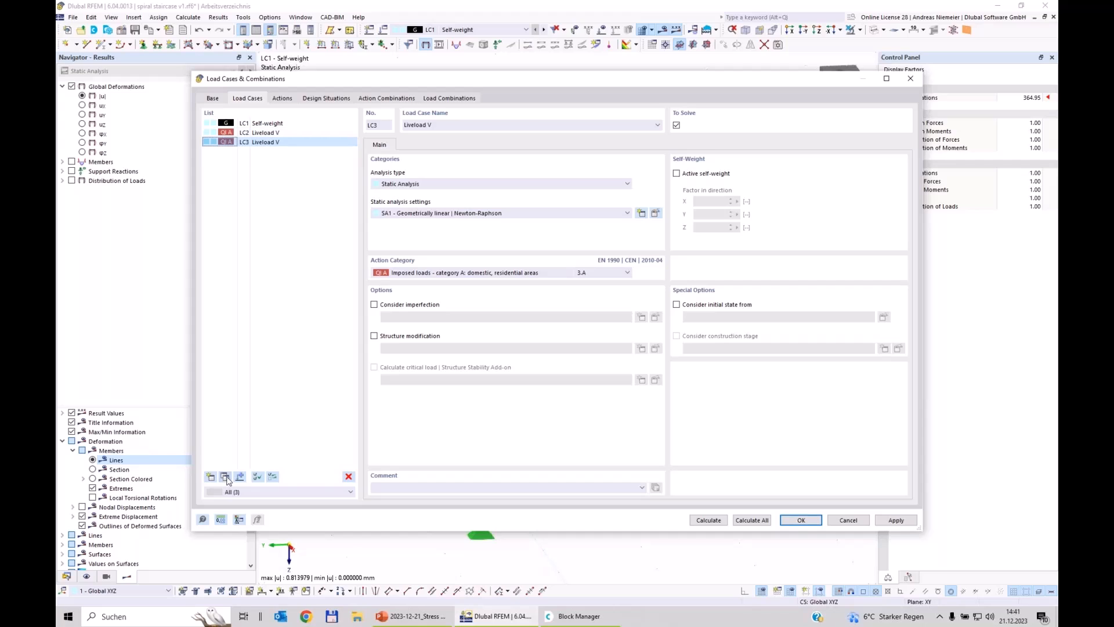
pyautogui.click(439, 124)
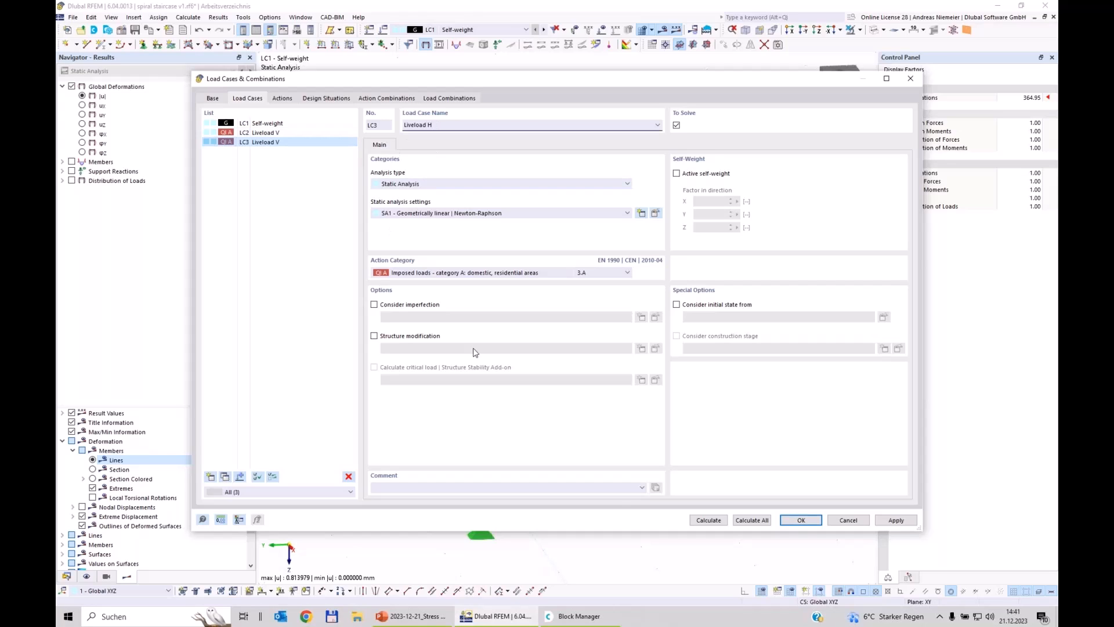
pyautogui.click(286, 134)
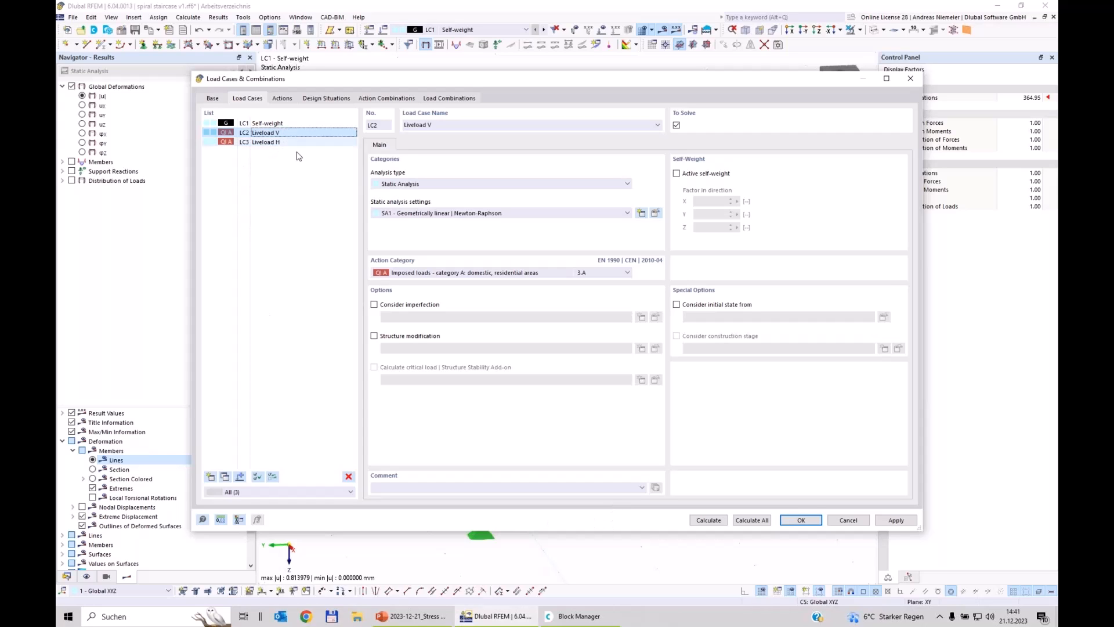
pyautogui.click(801, 520)
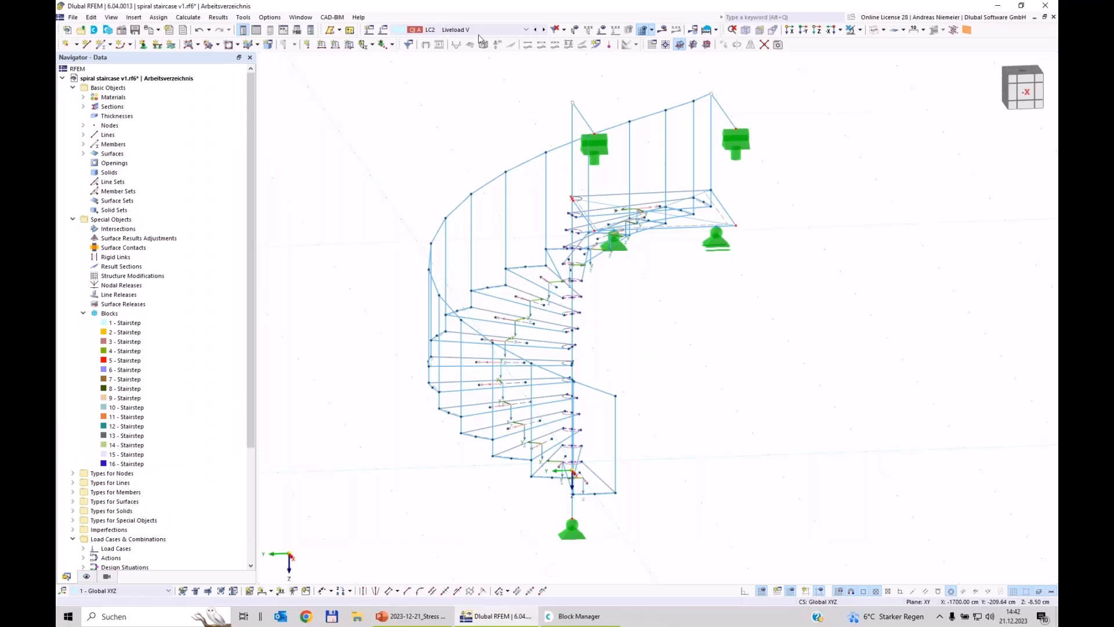
# Apply a uniform 5 kN/m² surface load to all stair and landing surfaces (1-17) in load case LC2
pyautogui.click(349, 44)
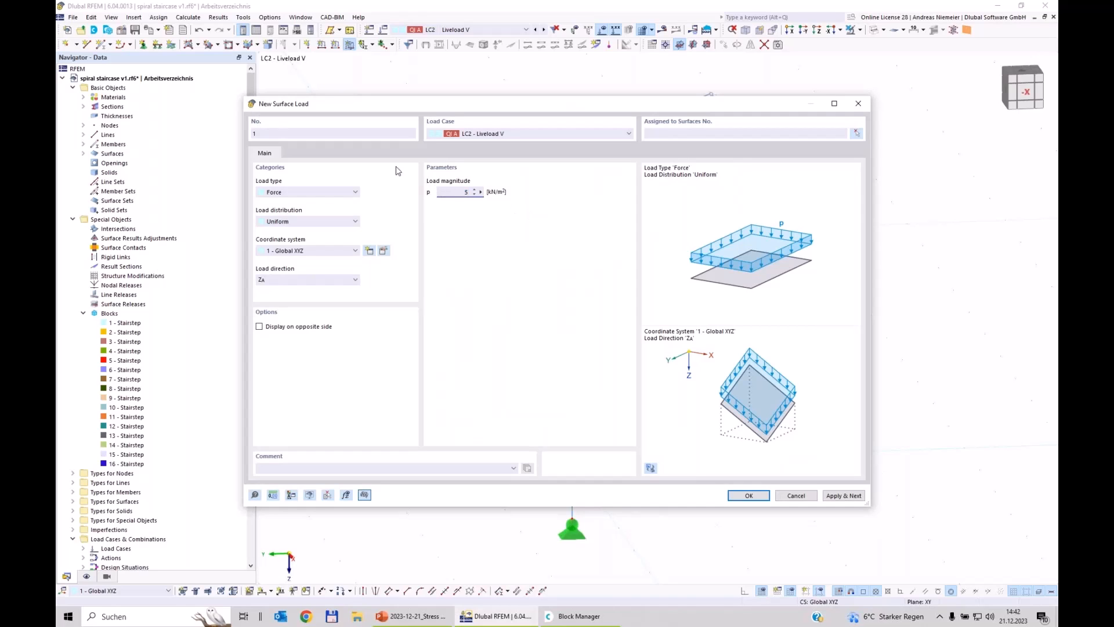
pyautogui.click(738, 497)
pyautogui.moveTo(896, 538); pyautogui.dragTo(343, 81)
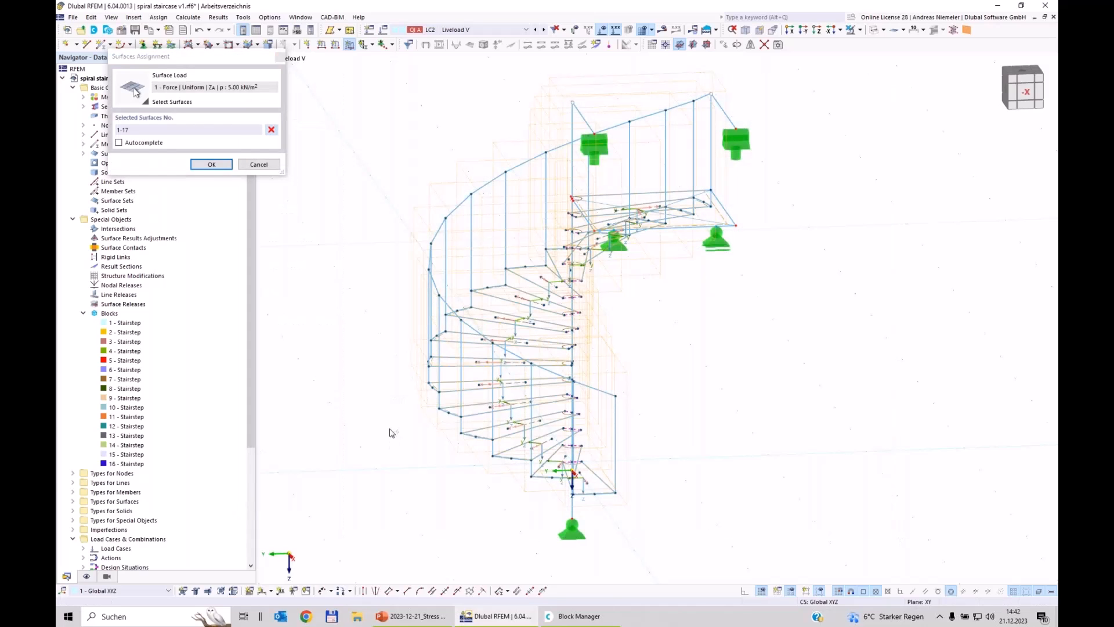
pyautogui.click(212, 164)
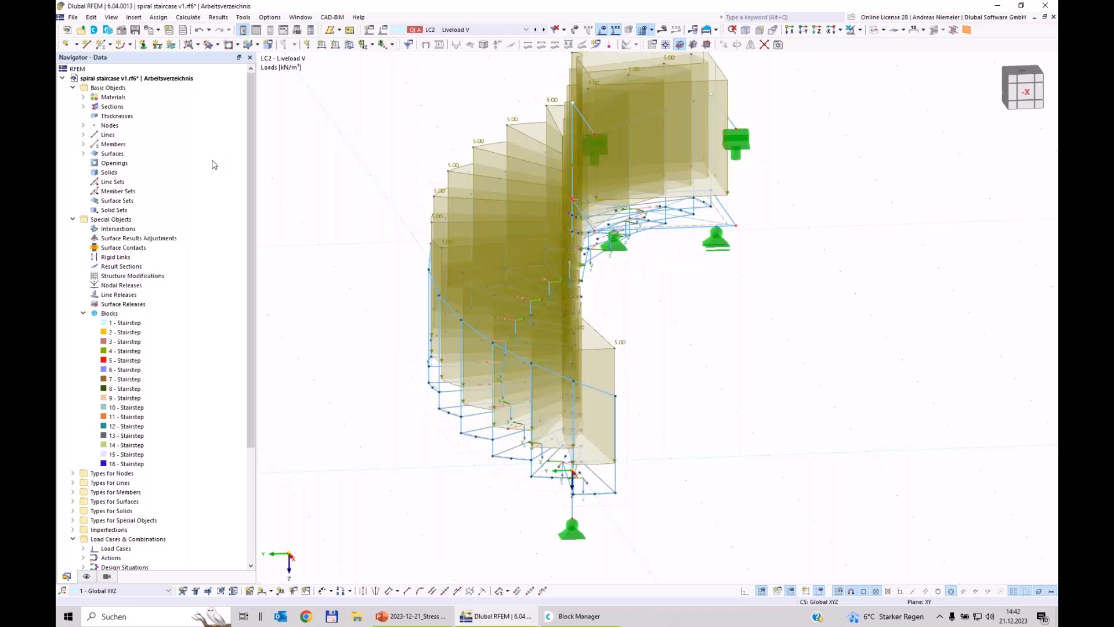
# Make load case LC3 Liveload H the current load case
pyautogui.scroll(-2, 371, 250)
pyautogui.keyDown('ctrl'); pyautogui.moveTo(366, 241); pyautogui.dragTo(520, 238, button='middle'); pyautogui.keyUp('ctrl')
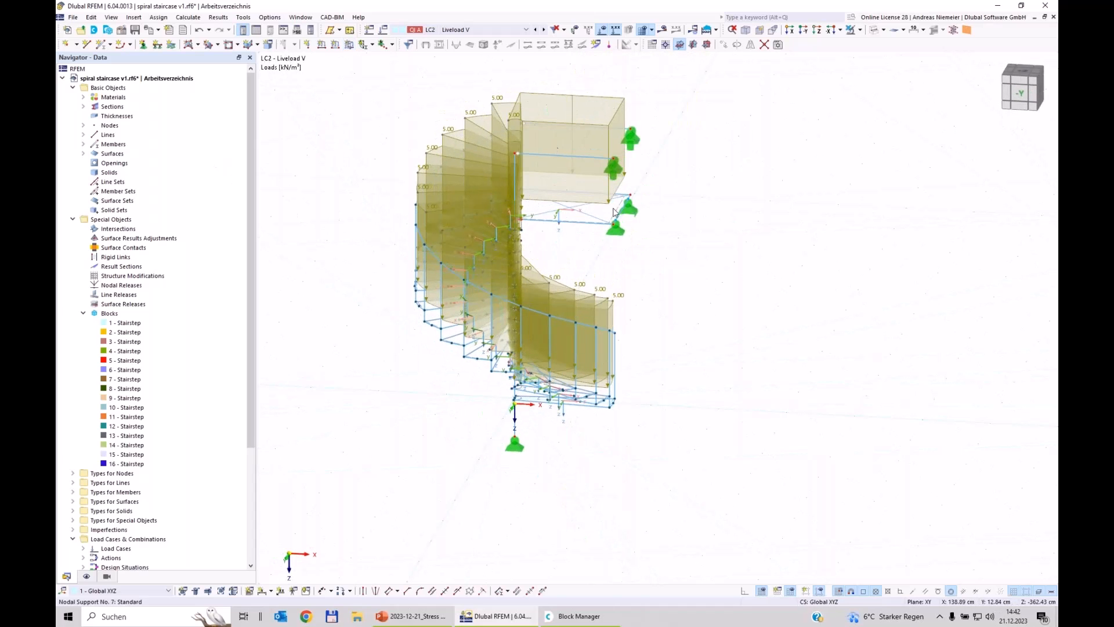
pyautogui.keyDown('ctrl'); pyautogui.moveTo(706, 303); pyautogui.dragTo(574, 215, button='middle'); pyautogui.keyUp('ctrl')
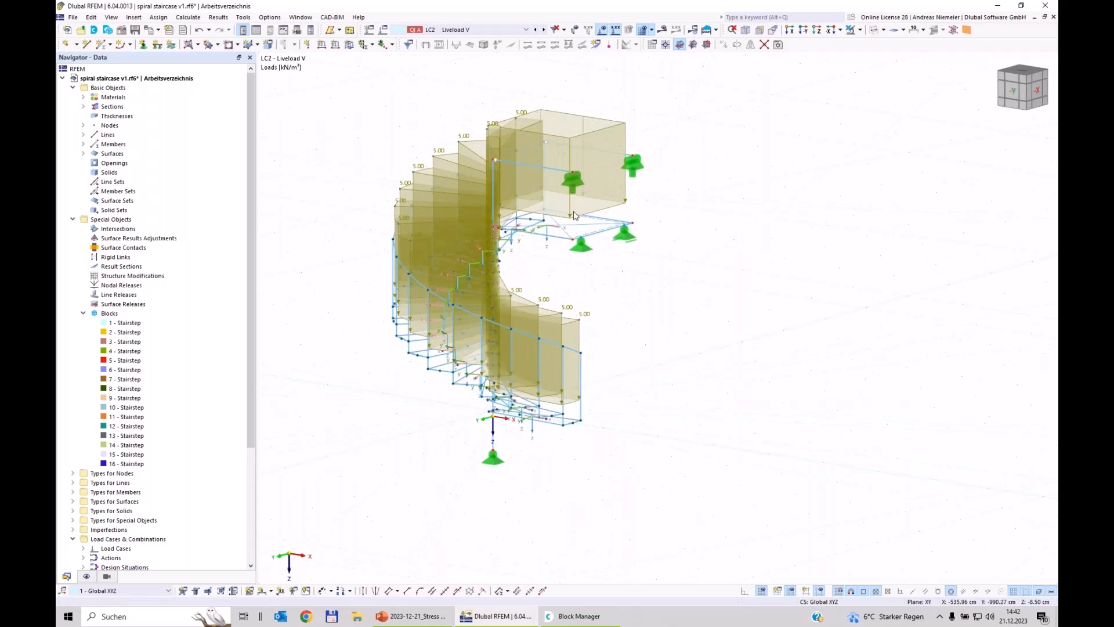
pyautogui.click(470, 32)
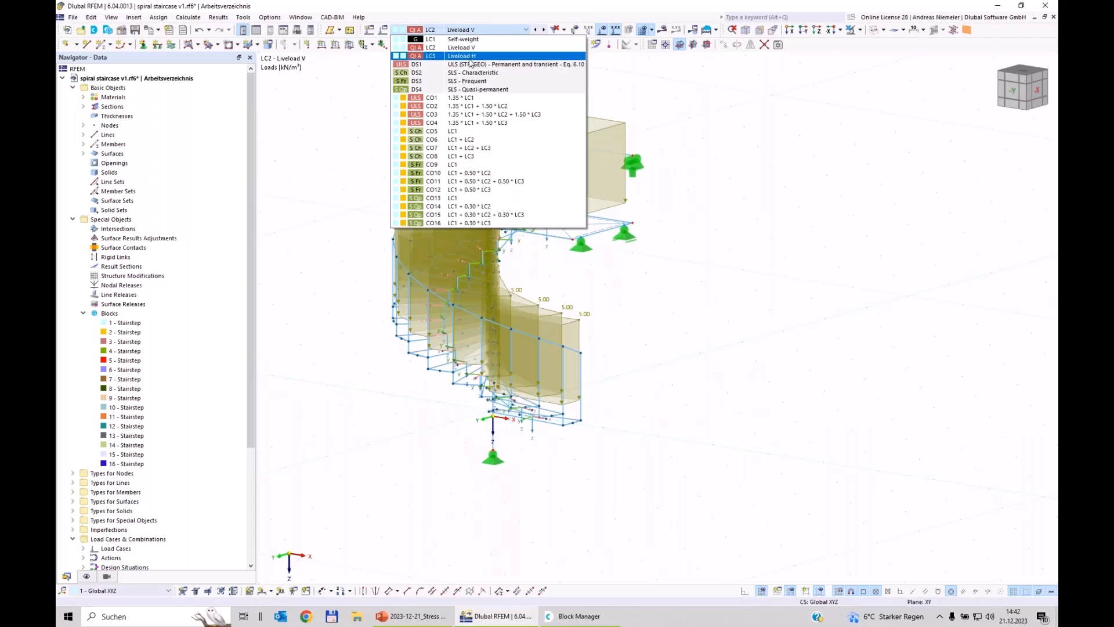
pyautogui.click(468, 56)
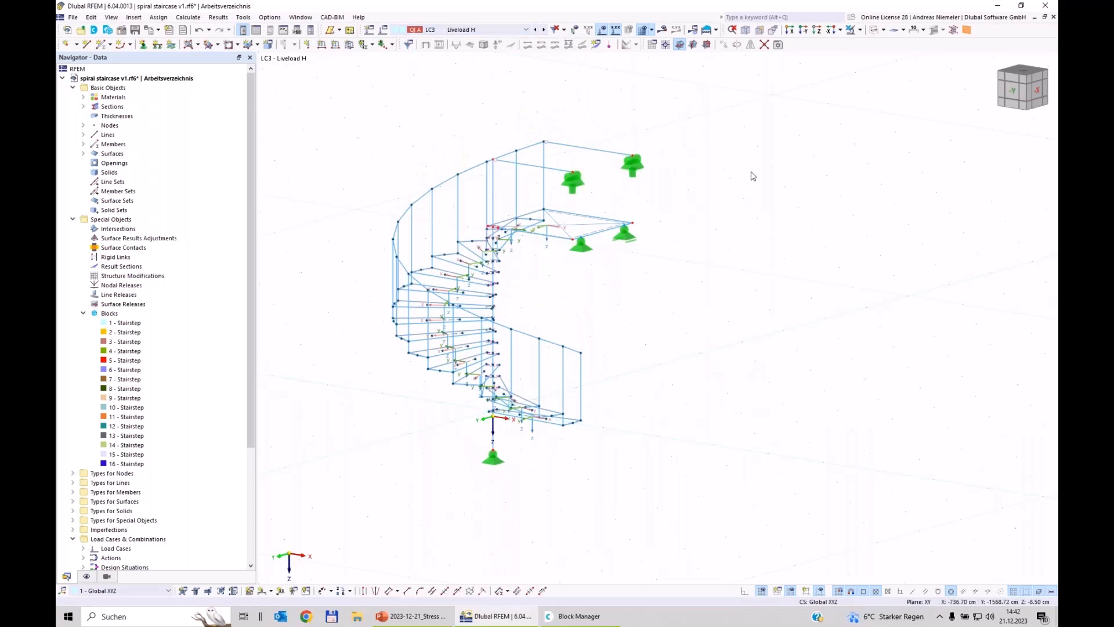
# Define a new uniform force member load in LC3 with local xyz coordinate system, direction y and magnitude -1 kN/m
pyautogui.keyDown('ctrl'); pyautogui.moveTo(761, 186); pyautogui.dragTo(696, 224, button='middle'); pyautogui.keyUp('ctrl')
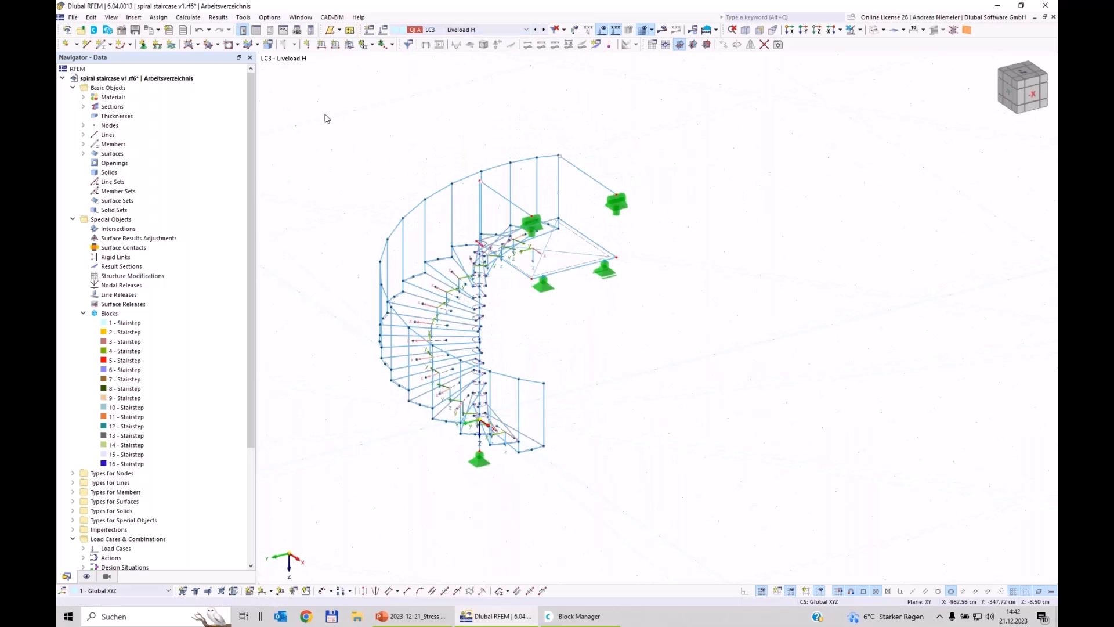
pyautogui.click(335, 44)
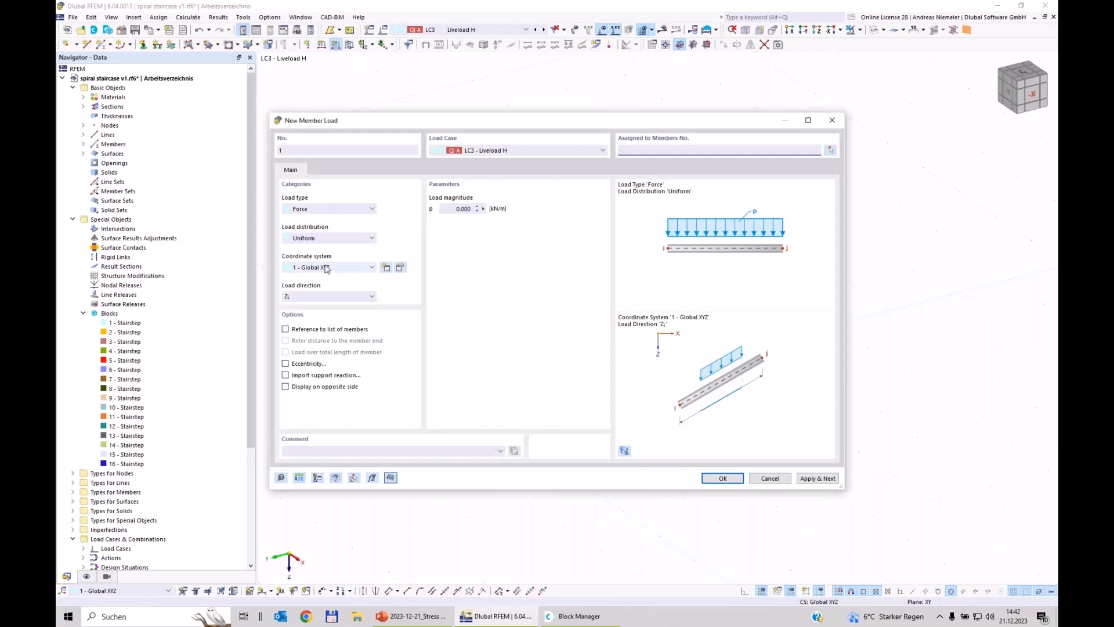
pyautogui.click(326, 268)
pyautogui.click(324, 277)
pyautogui.click(337, 296)
pyautogui.click(313, 312)
pyautogui.doubleClick(458, 209)
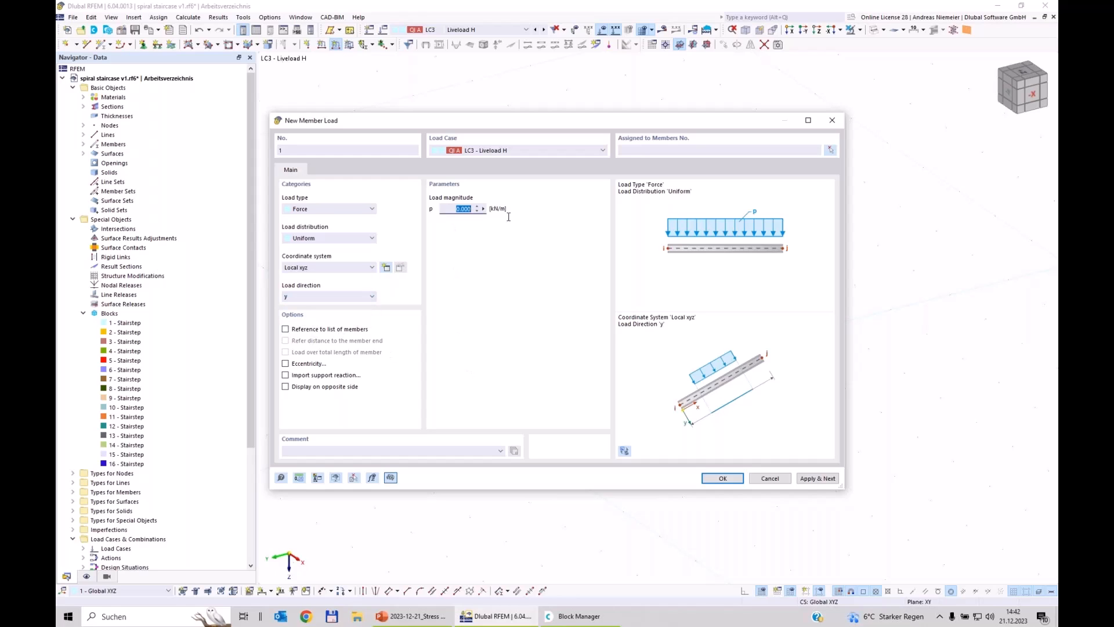
pyautogui.write('-1')
# Begin assigning the member load by picking the two lowest handrail segments, members 9 and 17
pyautogui.click(833, 154)
pyautogui.click(531, 381)
pyautogui.click(504, 375)
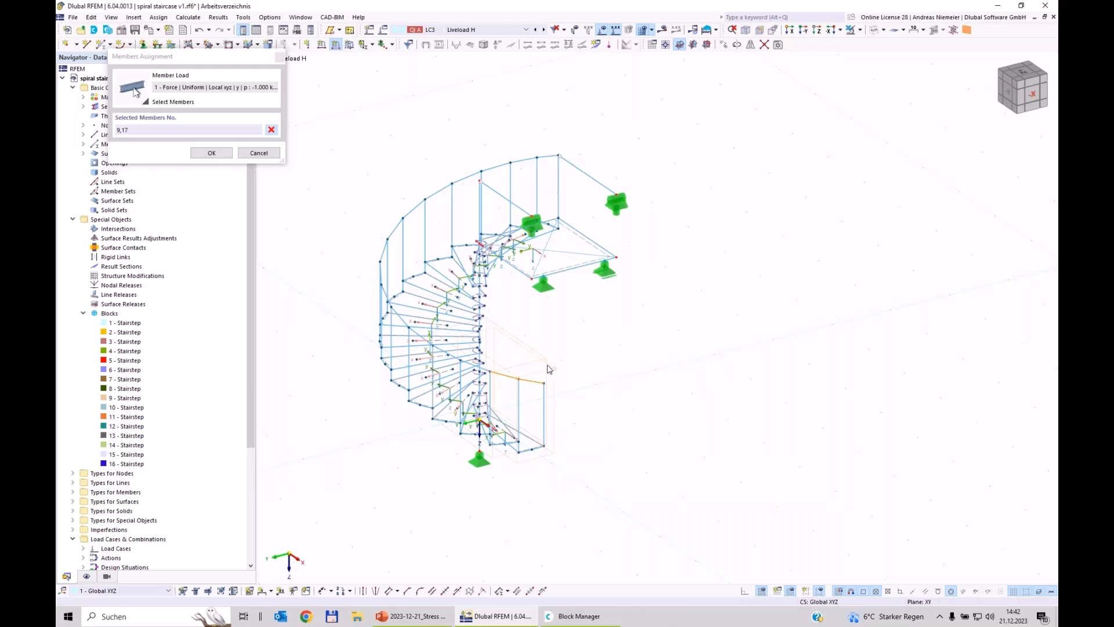
# Turn off the display of block bounding boxes under the special objects
pyautogui.scroll(2, 548, 369)
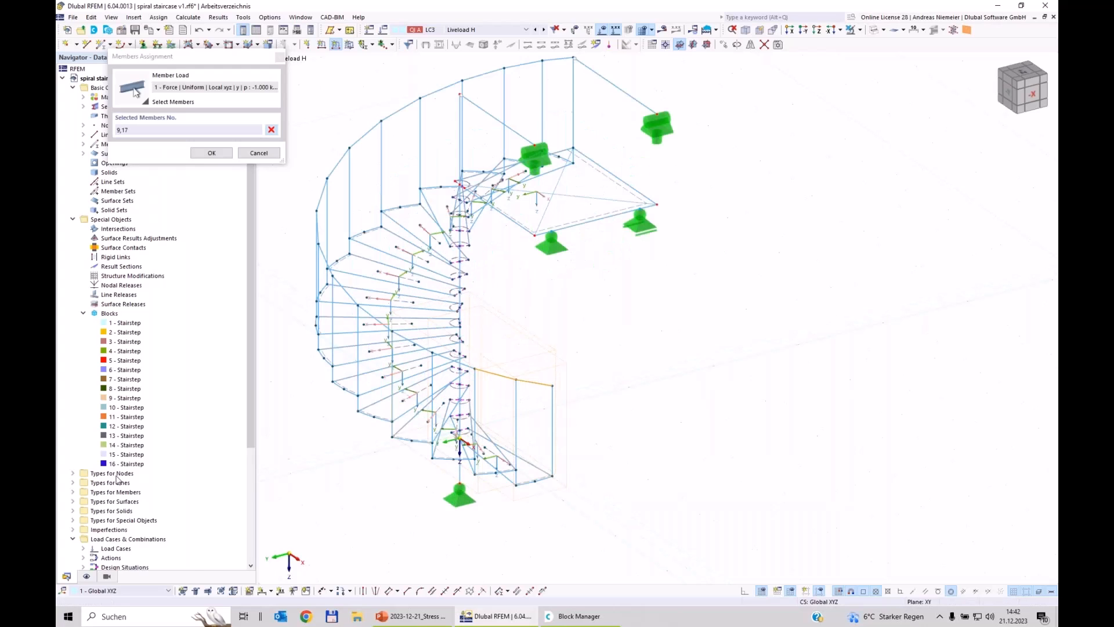
pyautogui.click(86, 576)
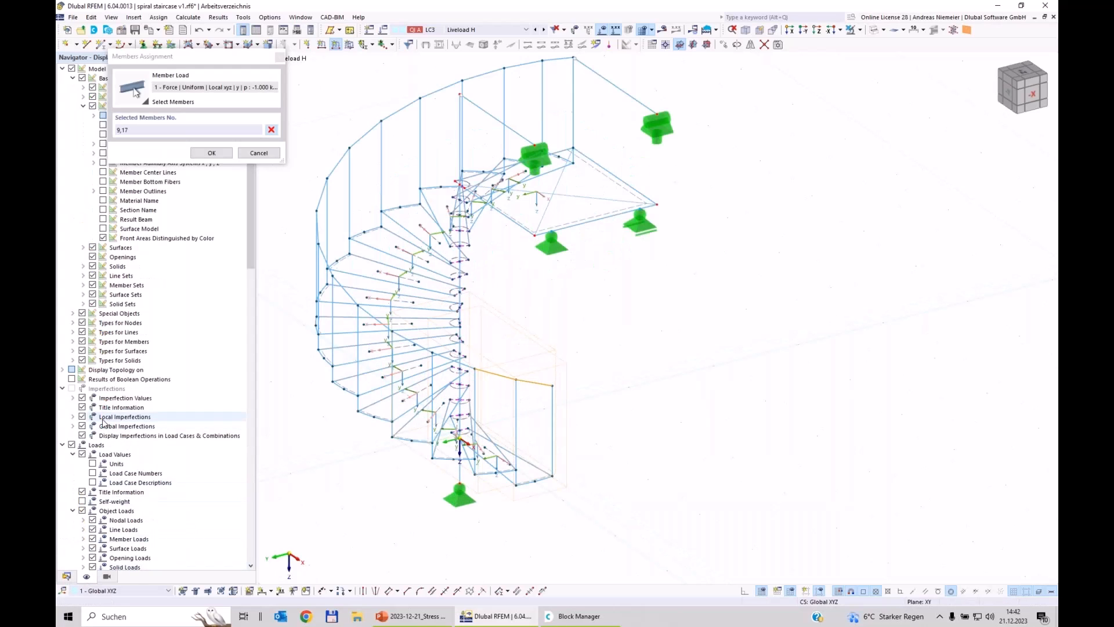
pyautogui.click(73, 313)
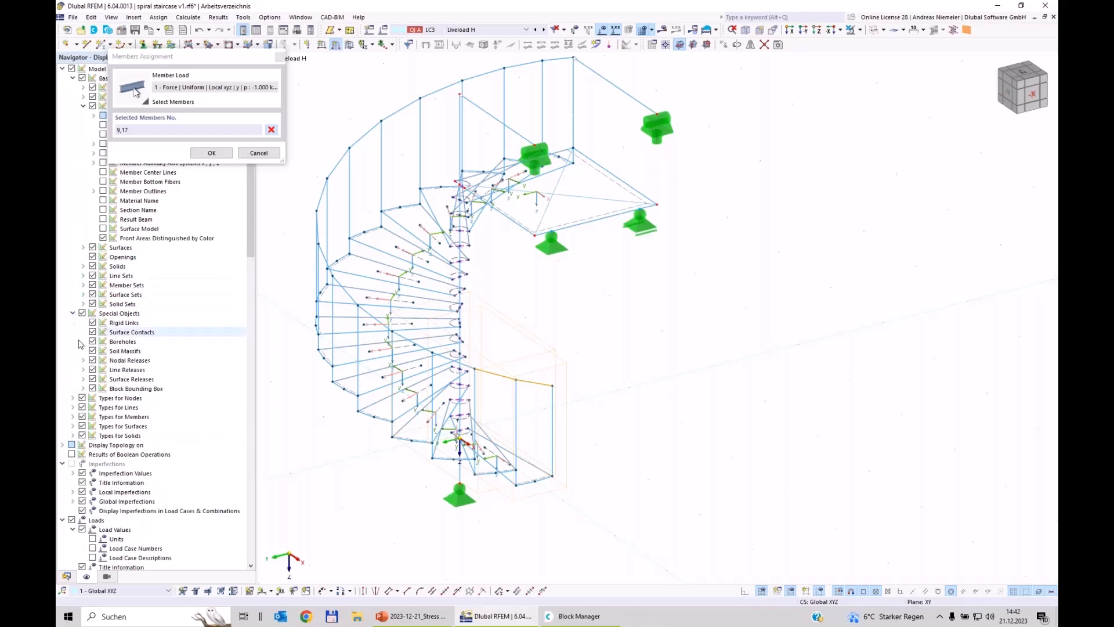
pyautogui.click(92, 393)
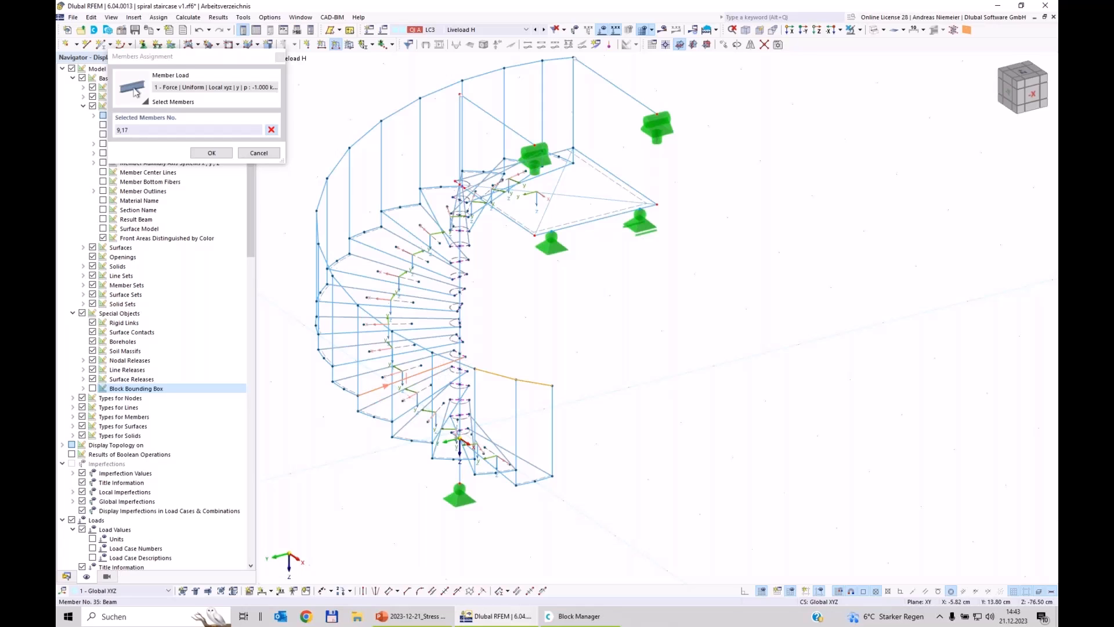
# Add the next handrail segments up the spiral, members 25 through 89, to the member load assignment
pyautogui.click(468, 366)
pyautogui.scroll(1, 467, 366)
pyautogui.click(351, 302)
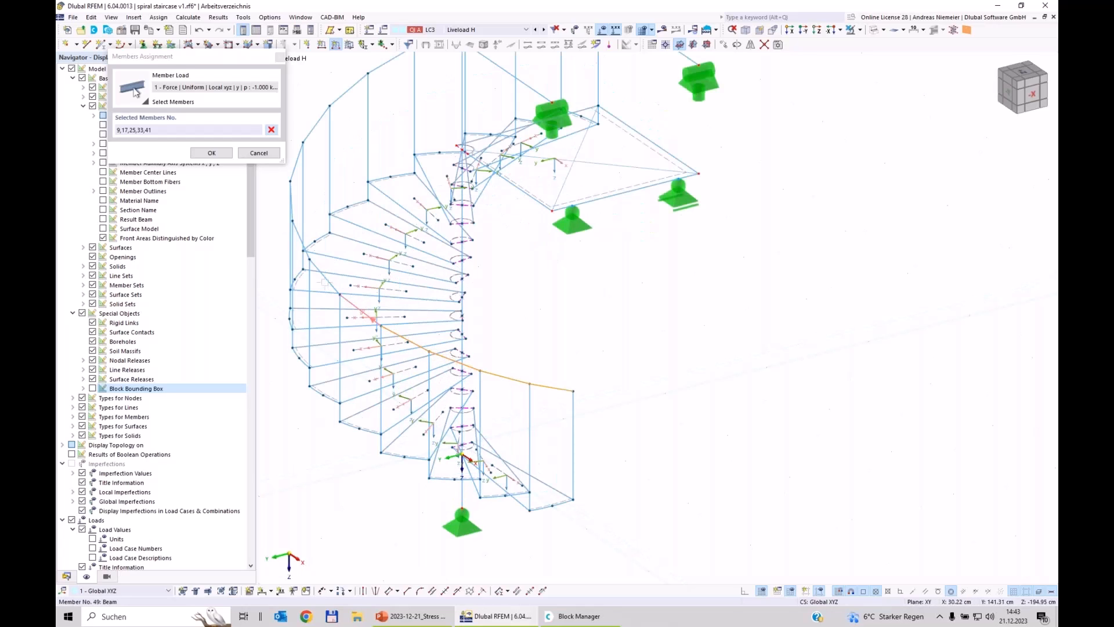
pyautogui.click(292, 204)
pyautogui.click(313, 129)
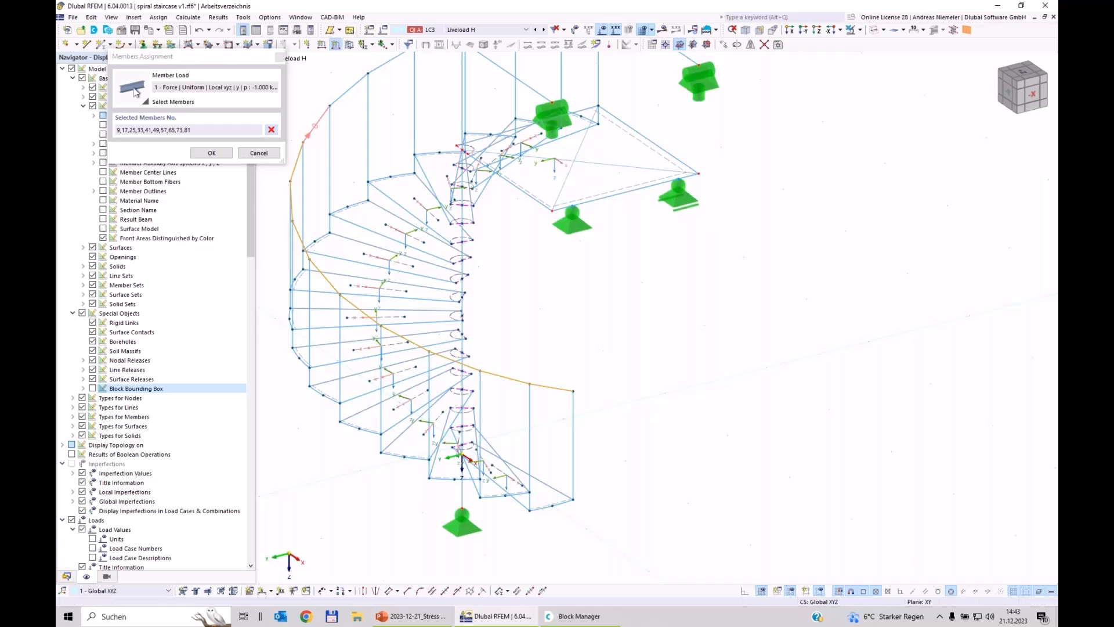
pyautogui.click(343, 94)
pyautogui.moveTo(347, 125); pyautogui.dragTo(289, 345, button='middle')
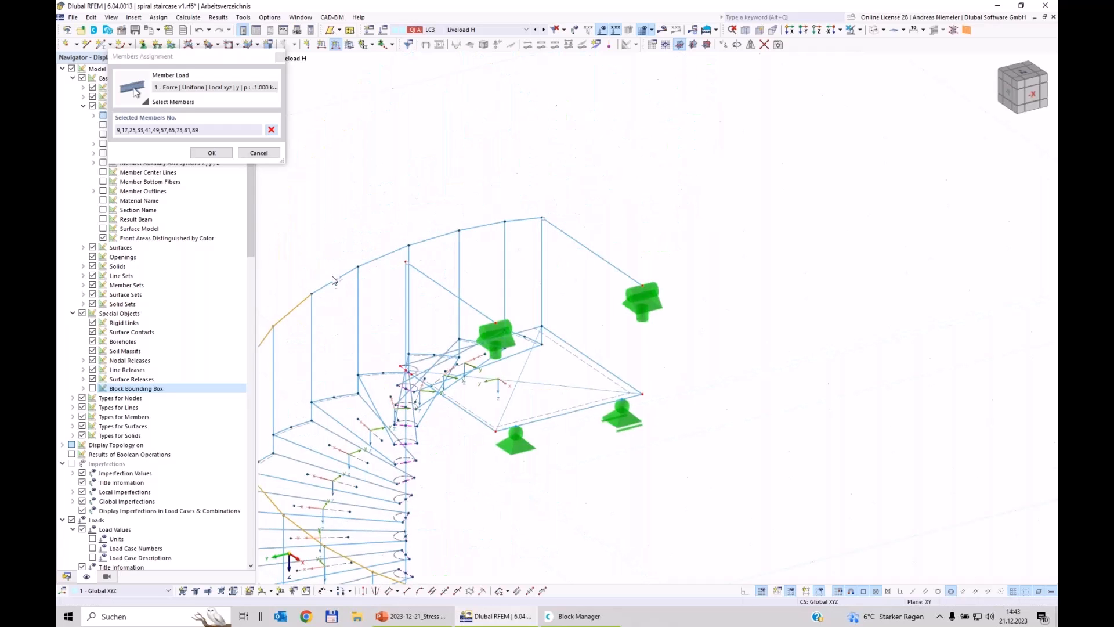
# Add the remaining upper handrail segments and both landing rails to the assignment and create the member load
pyautogui.click(334, 281)
pyautogui.click(383, 255)
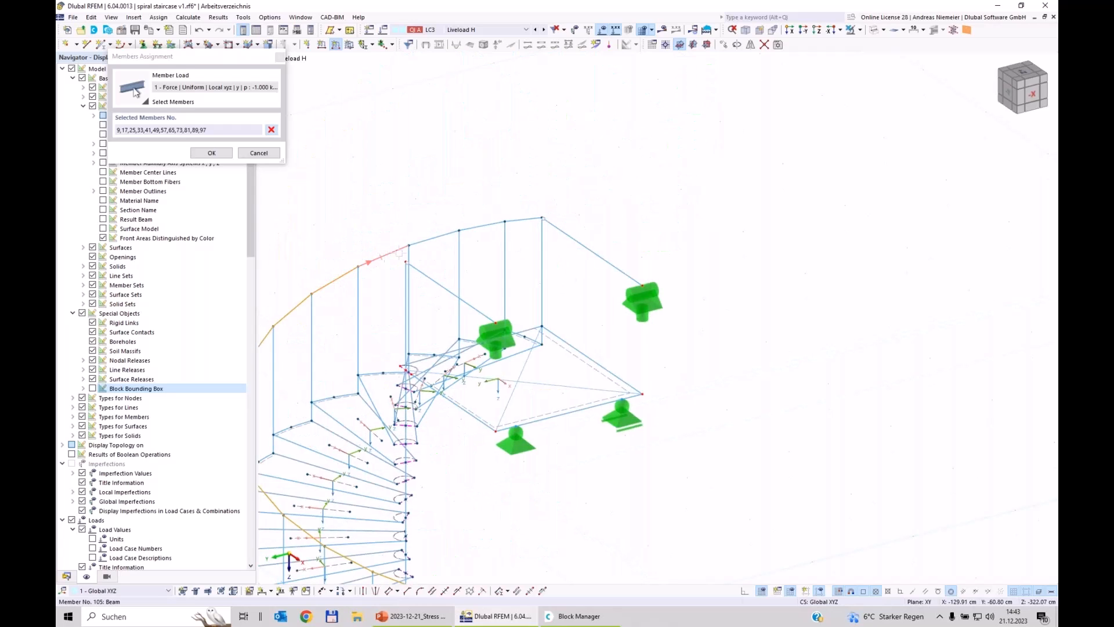
pyautogui.click(432, 238)
pyautogui.click(449, 237)
pyautogui.click(519, 219)
pyautogui.click(583, 247)
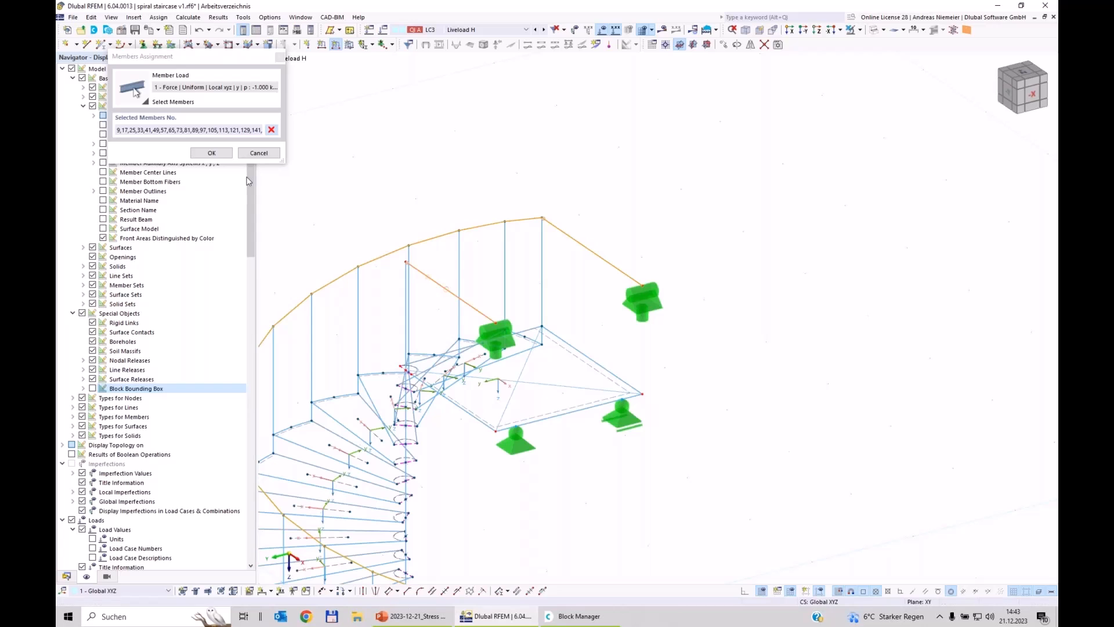
pyautogui.click(212, 153)
pyautogui.click(723, 479)
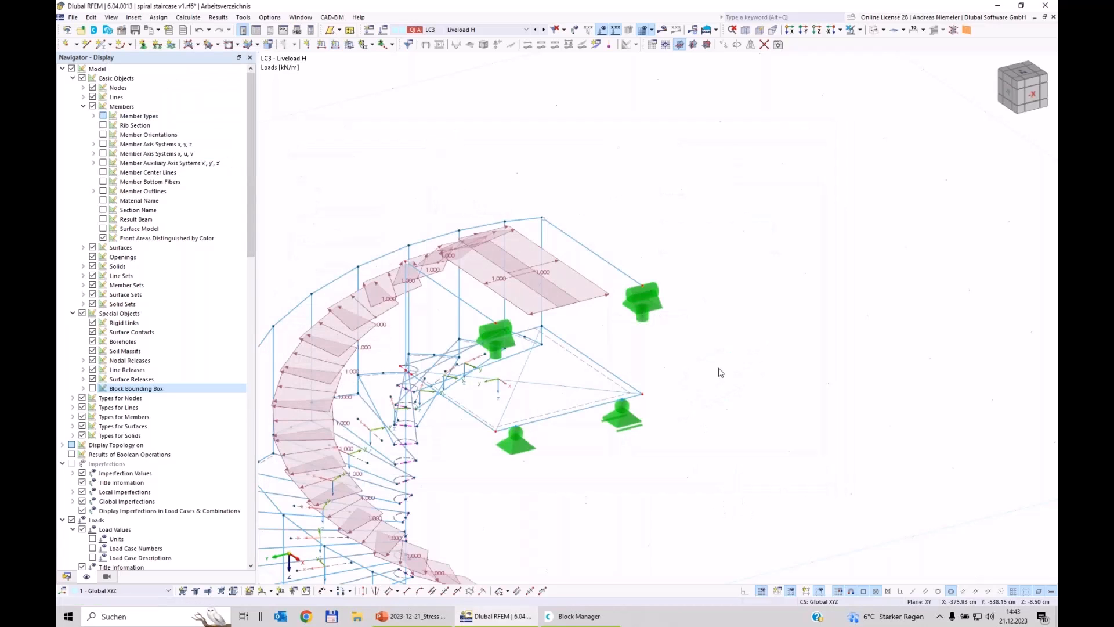
# Examine the direction of the horizontal handrail loads around the staircase in LC3
pyautogui.scroll(-4, 719, 372)
pyautogui.keyDown('ctrl'); pyautogui.moveTo(656, 430); pyautogui.dragTo(640, 359, button='middle'); pyautogui.keyUp('ctrl')
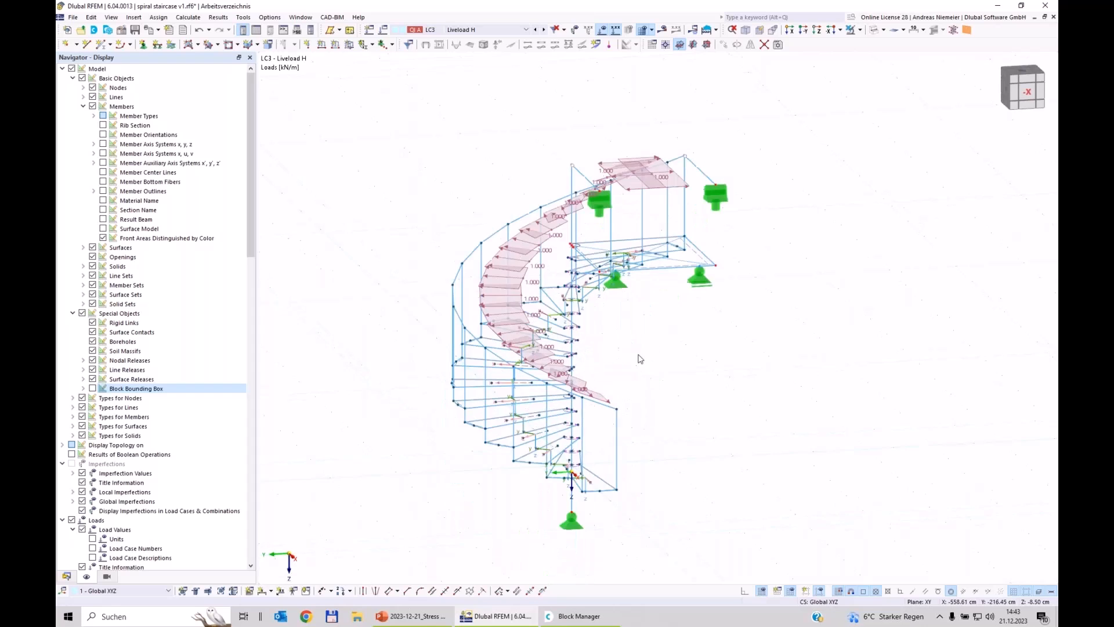
pyautogui.scroll(1, 640, 358)
pyautogui.scroll(1, 656, 360)
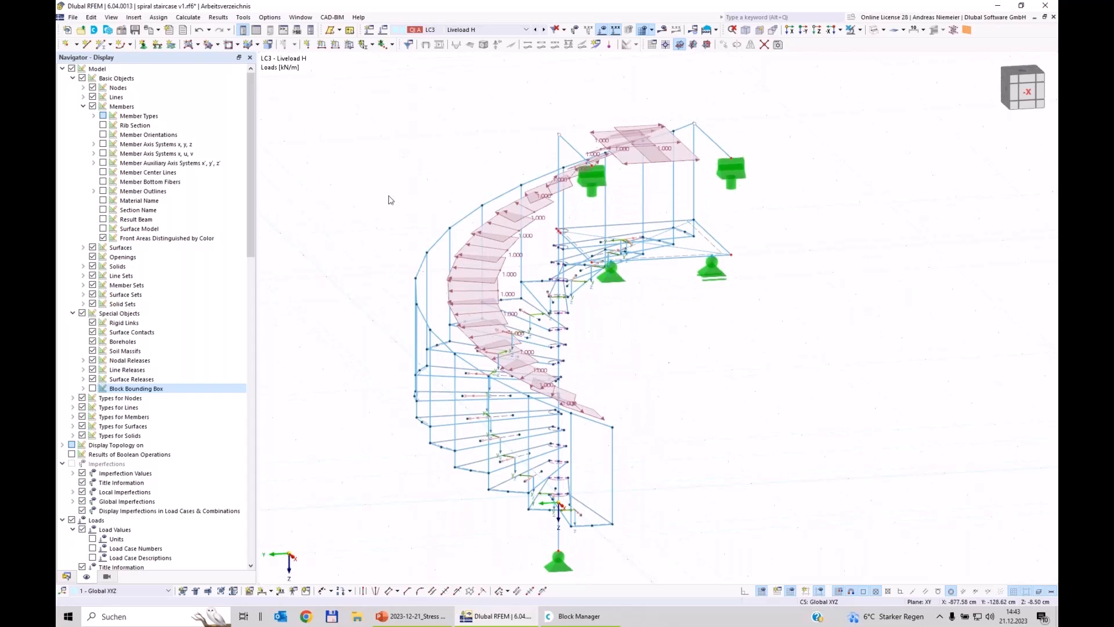
pyautogui.keyDown('ctrl'); pyautogui.moveTo(724, 411); pyautogui.dragTo(787, 436, button='middle'); pyautogui.keyUp('ctrl')
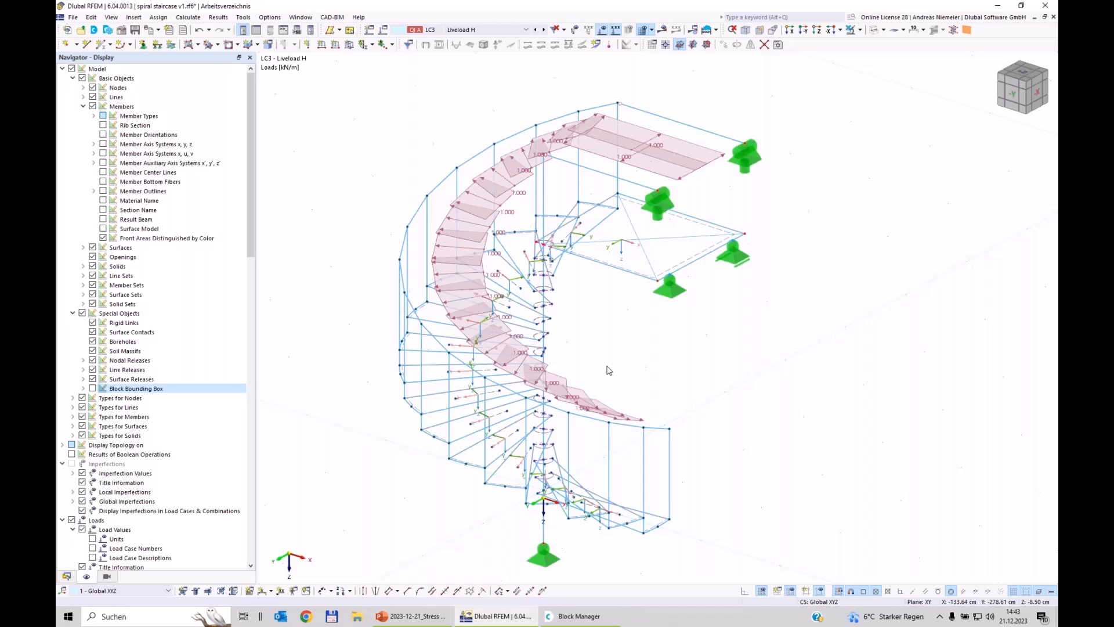
pyautogui.click(494, 30)
pyautogui.click(494, 33)
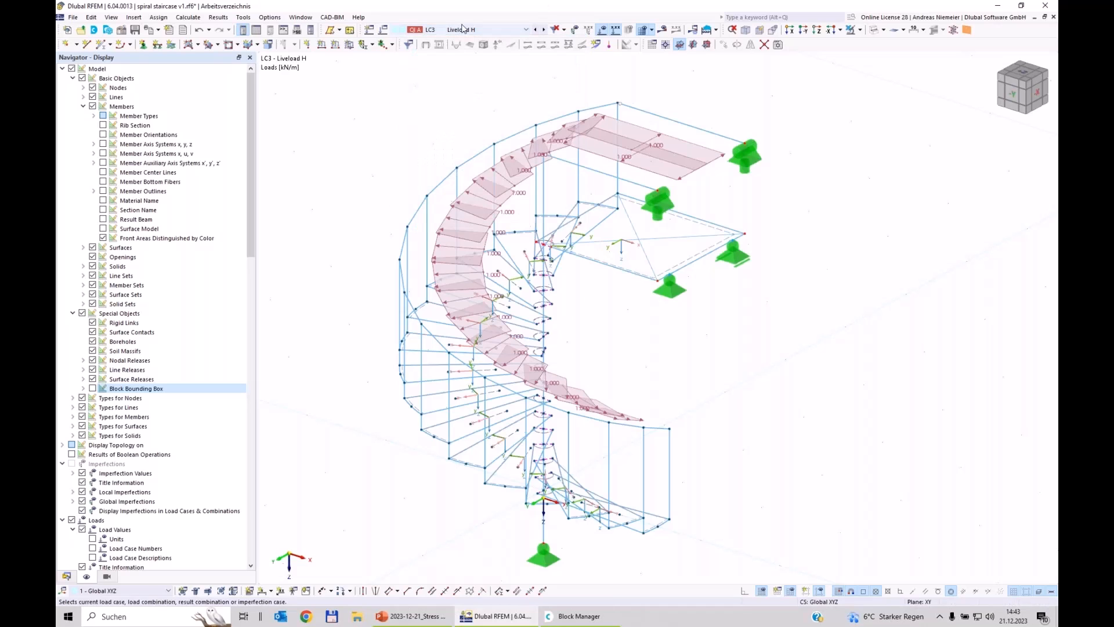
# Review the load combinations, the load cases, and the imposed-load action's assigned load cases and action type
pyautogui.click(383, 30)
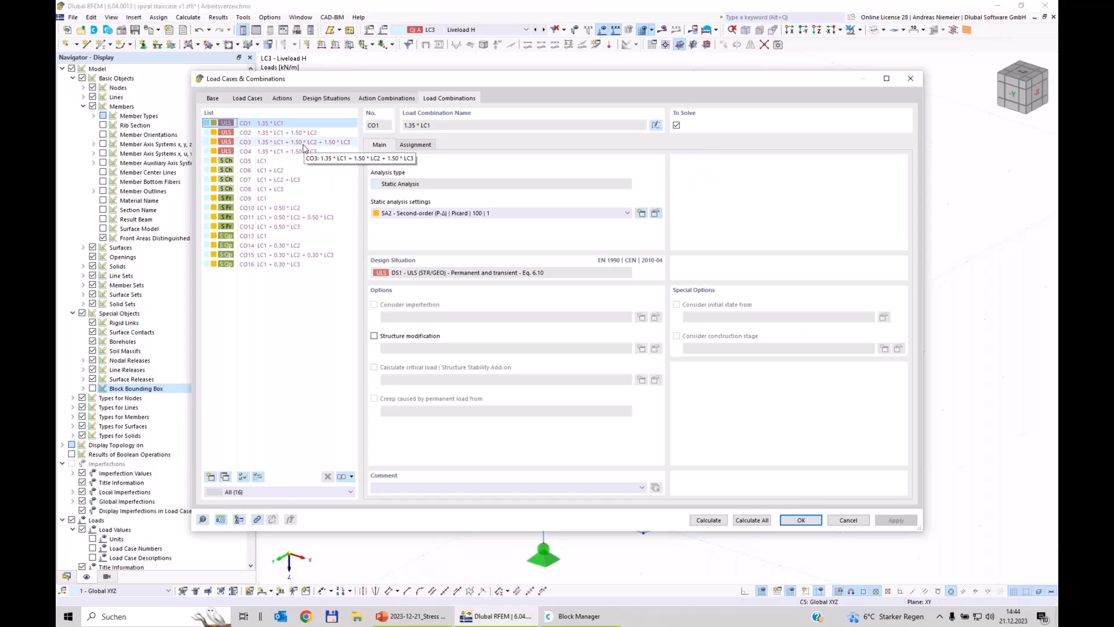
pyautogui.click(255, 100)
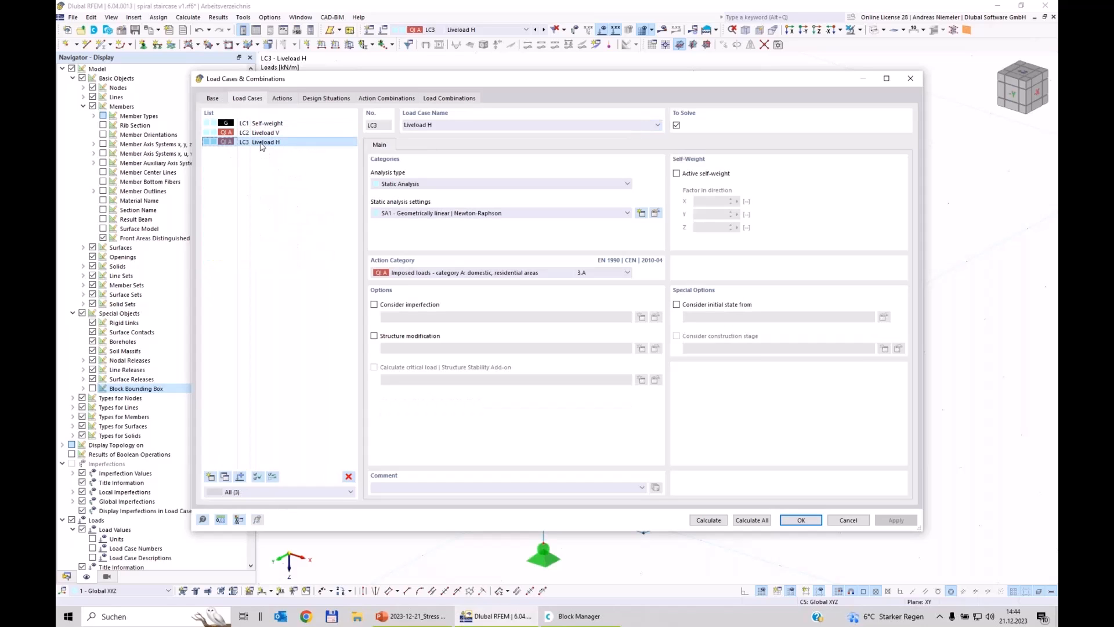
pyautogui.click(282, 98)
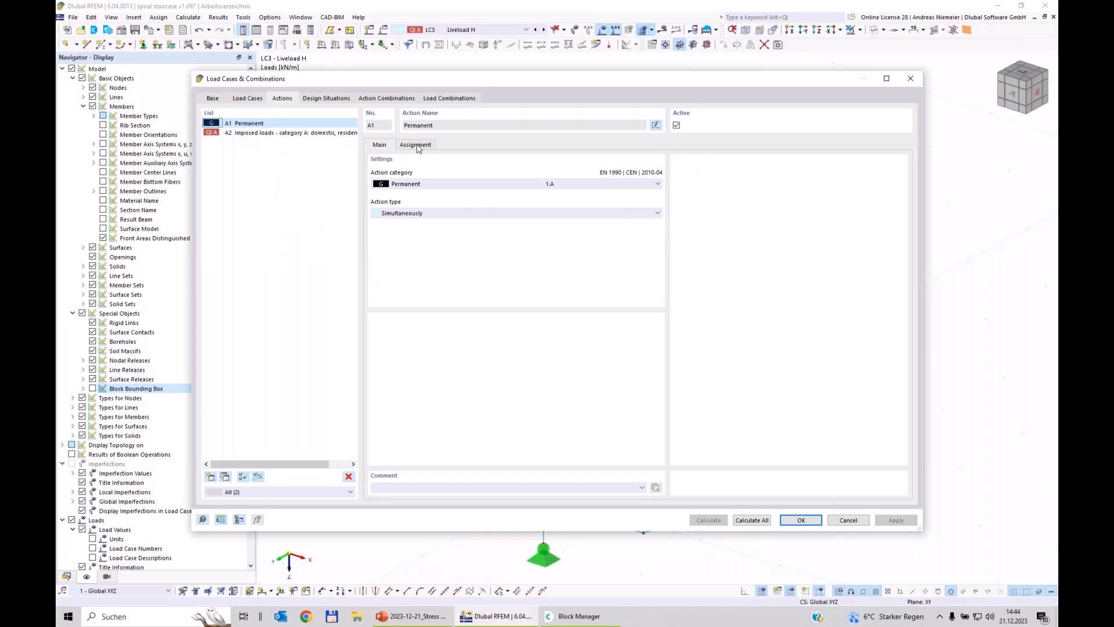
pyautogui.click(296, 133)
pyautogui.click(415, 145)
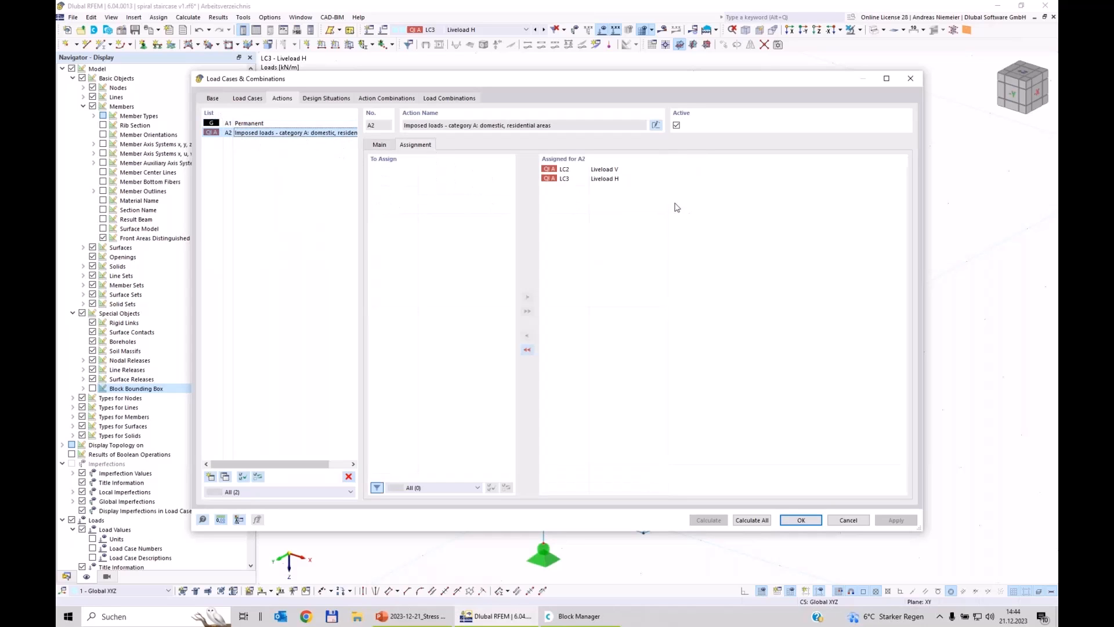
pyautogui.click(380, 144)
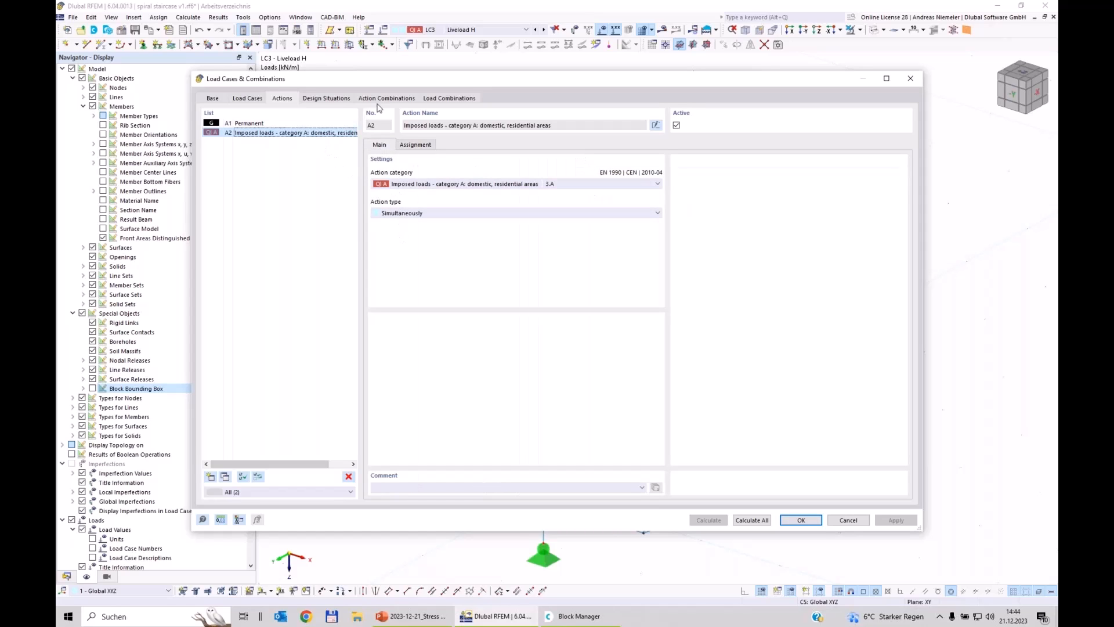
# Delete the serviceability design situations DS2 to DS4, keeping only DS1 ULS (STR/GEO)
pyautogui.click(334, 100)
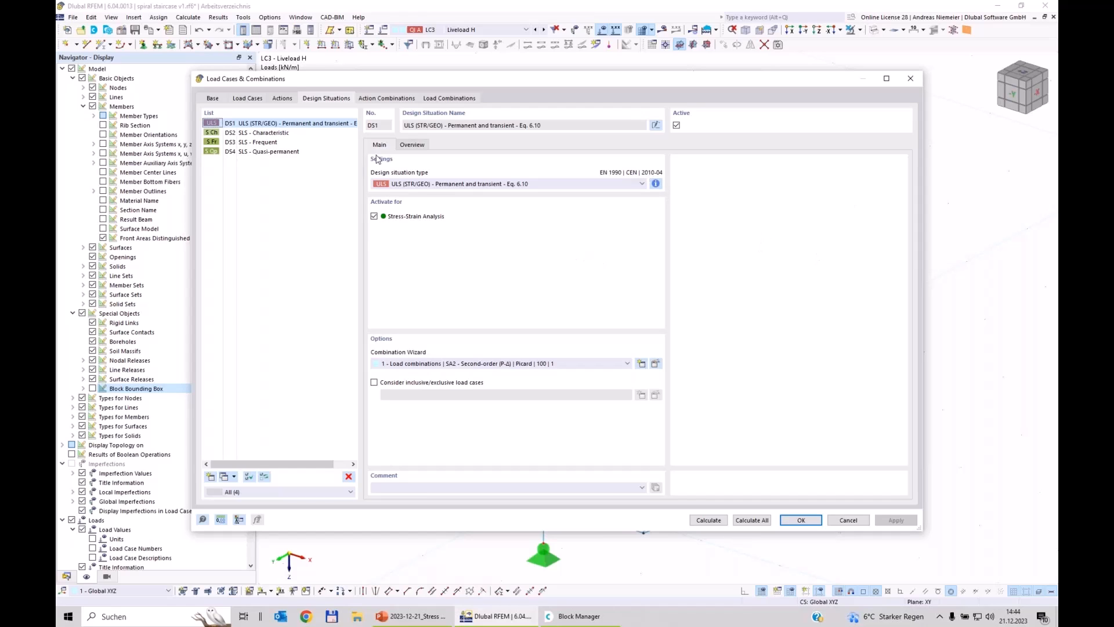
pyautogui.click(270, 133)
pyautogui.keyDown('shift'); pyautogui.click(257, 151); pyautogui.keyUp('shift')
pyautogui.press('Delete')
pyautogui.click(566, 343)
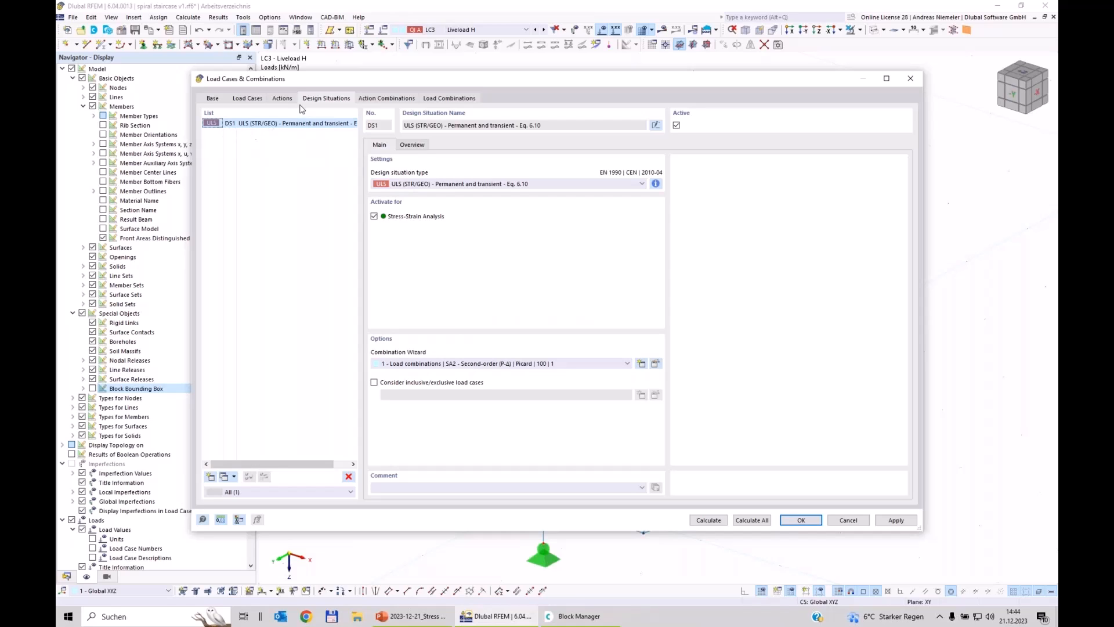
# Read the combination rule for design situation DS1 and check its Stress-Strain Analysis activation
pyautogui.click(655, 183)
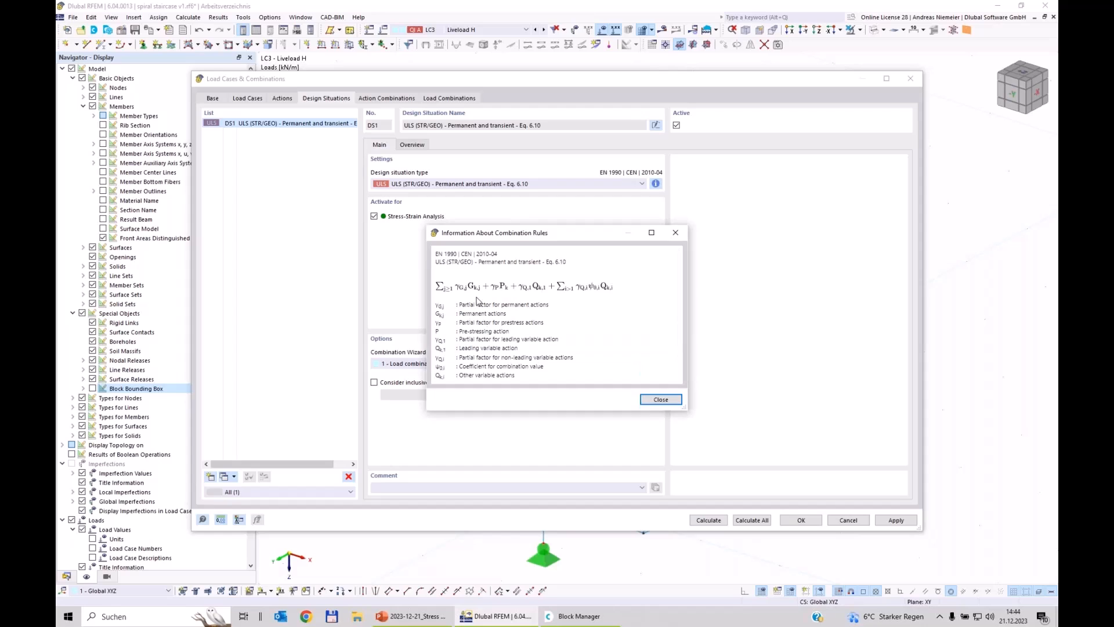
pyautogui.click(667, 401)
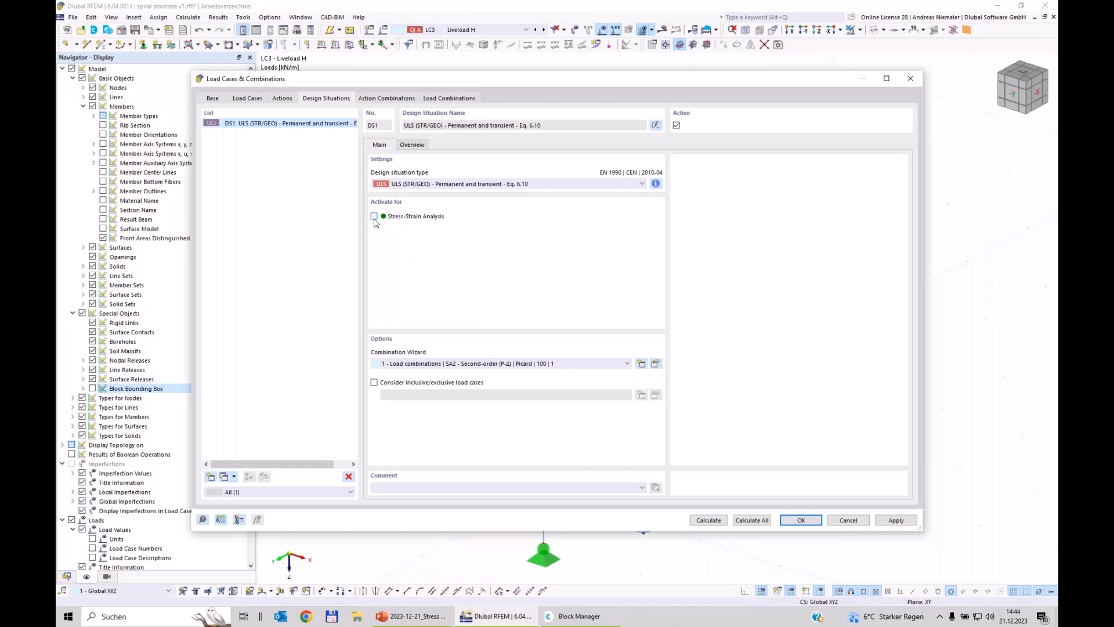
pyautogui.click(375, 217)
# Set the static analysis settings of DS1's combination wizard to SA1 - Geometrically linear | Newton-Raphson
pyautogui.click(655, 363)
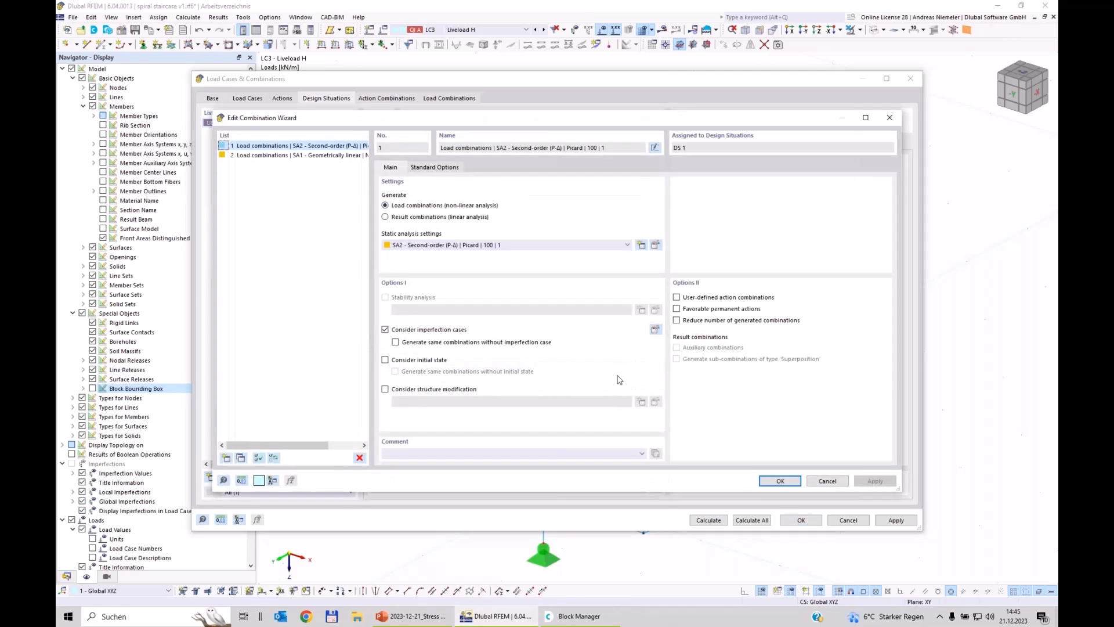
pyautogui.click(444, 249)
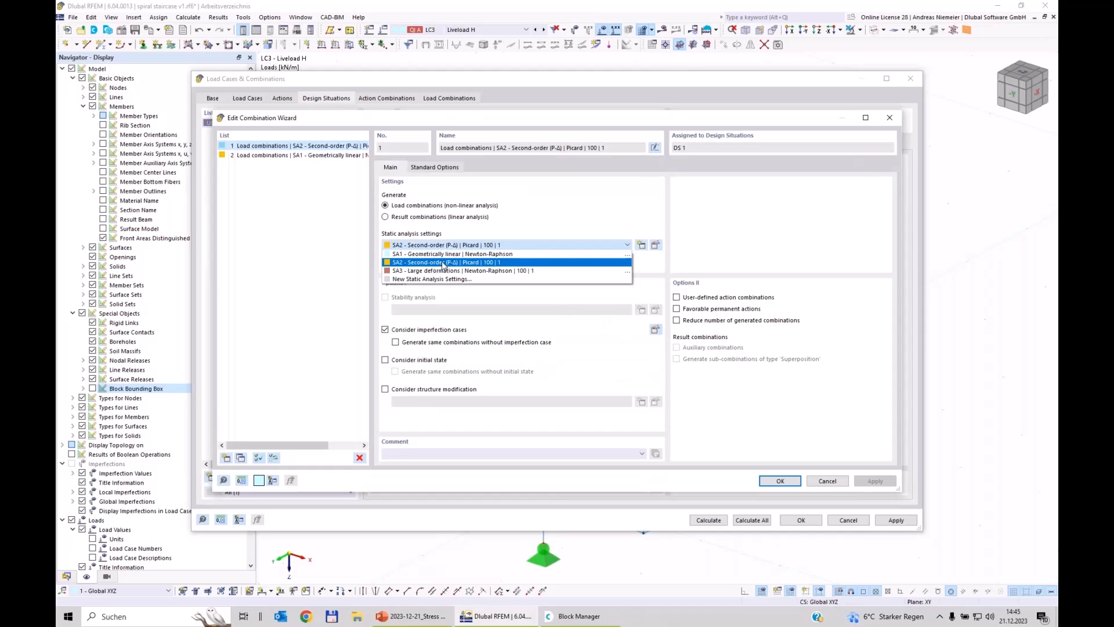
pyautogui.click(444, 255)
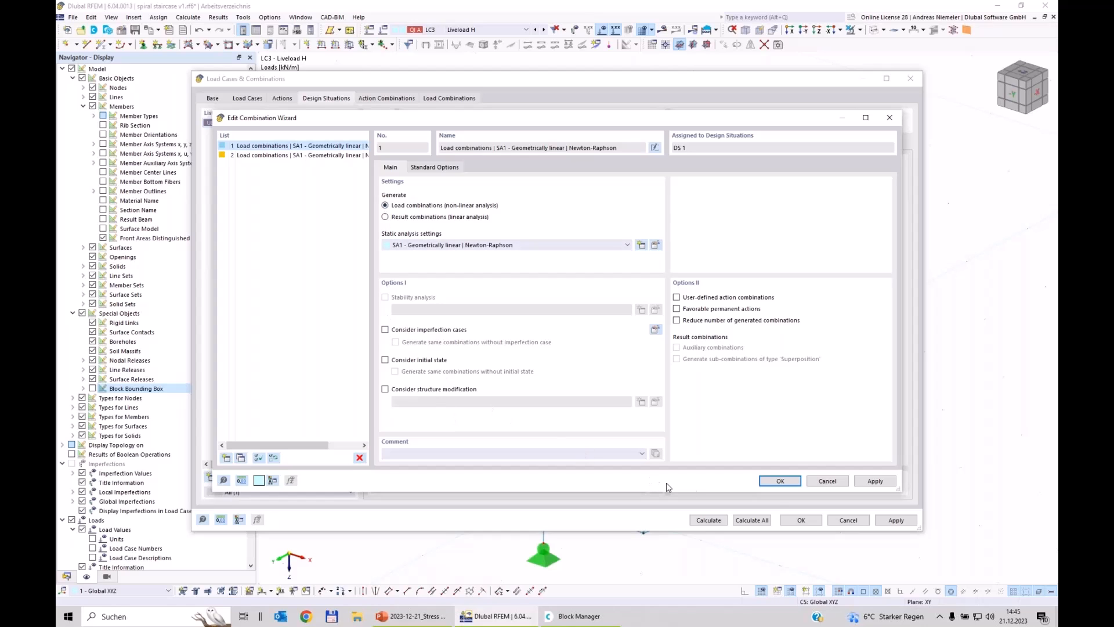
pyautogui.click(779, 480)
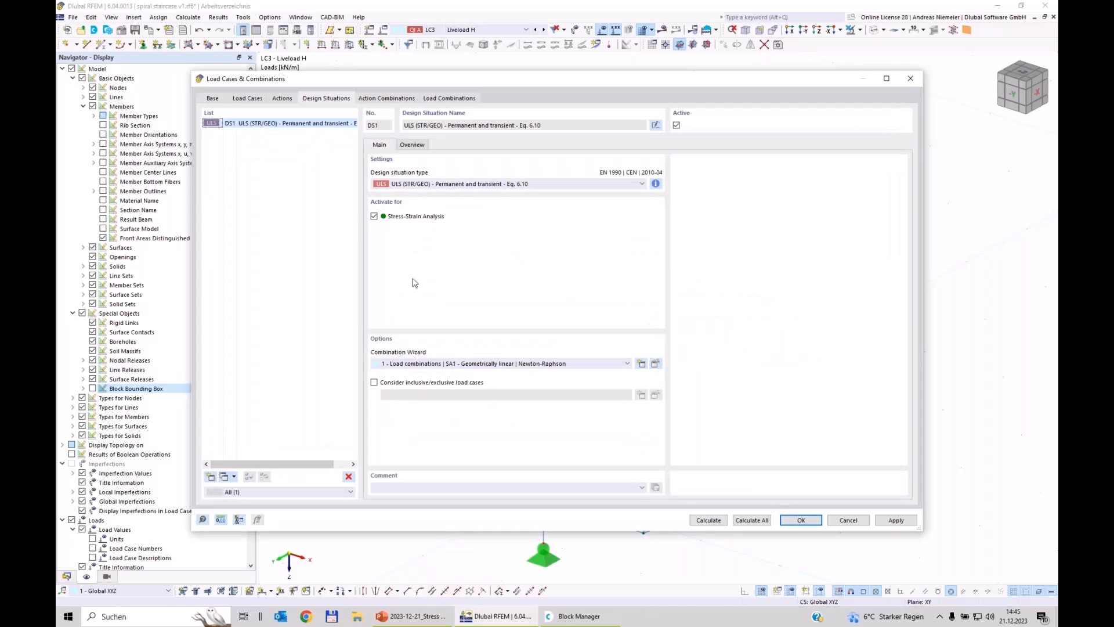
# Check the action and load combinations, including the load cases assigned to CO4, and calculate all of them
pyautogui.click(399, 99)
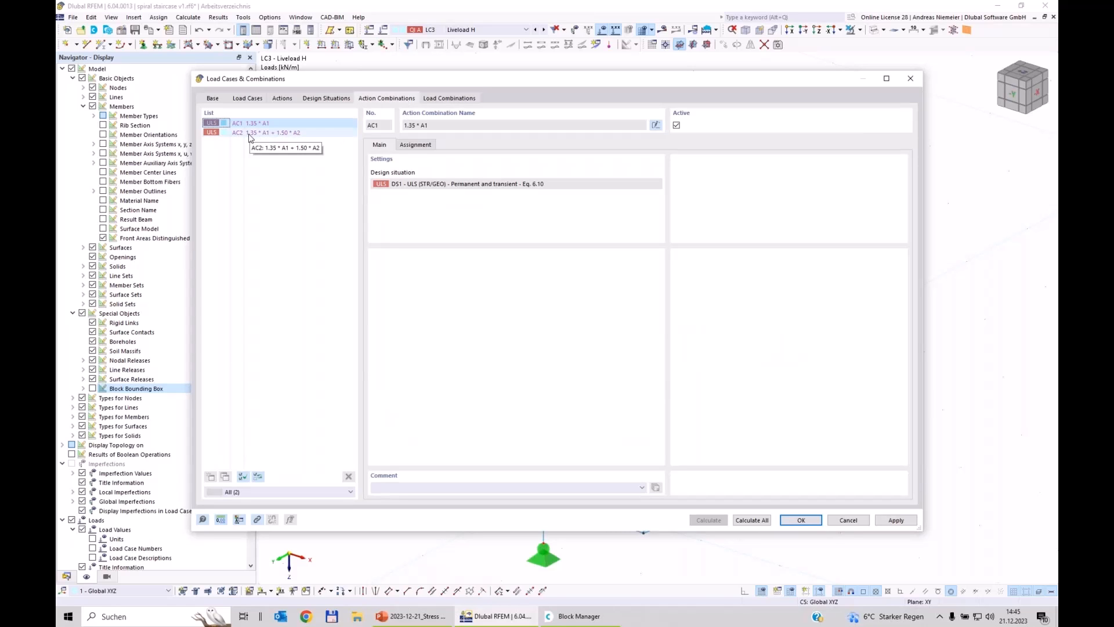
pyautogui.click(450, 99)
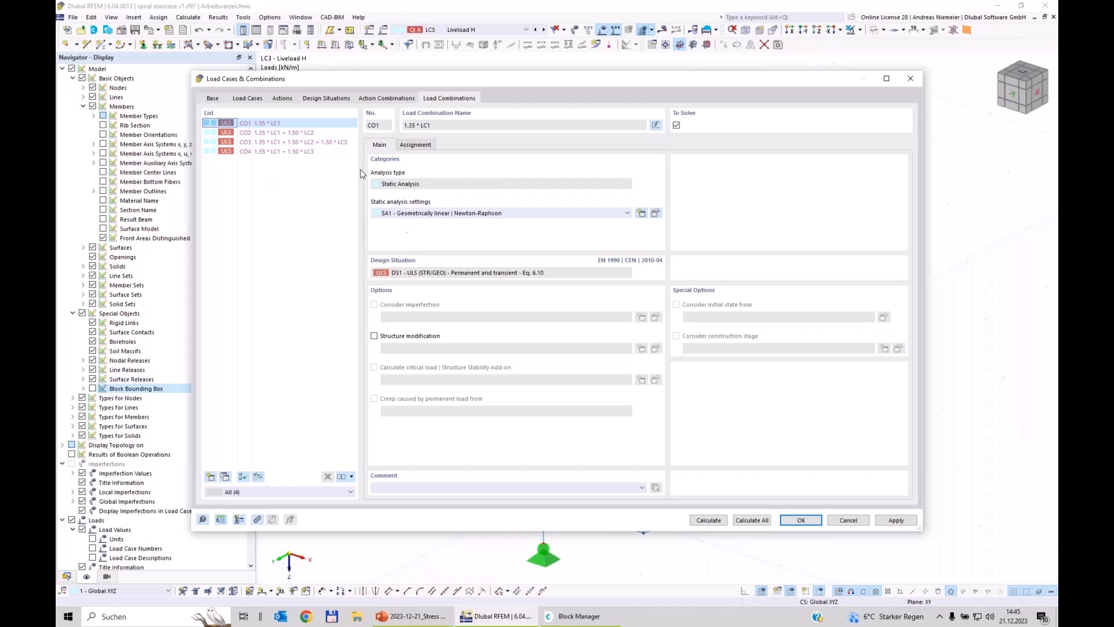
pyautogui.press('End')
pyautogui.click(414, 144)
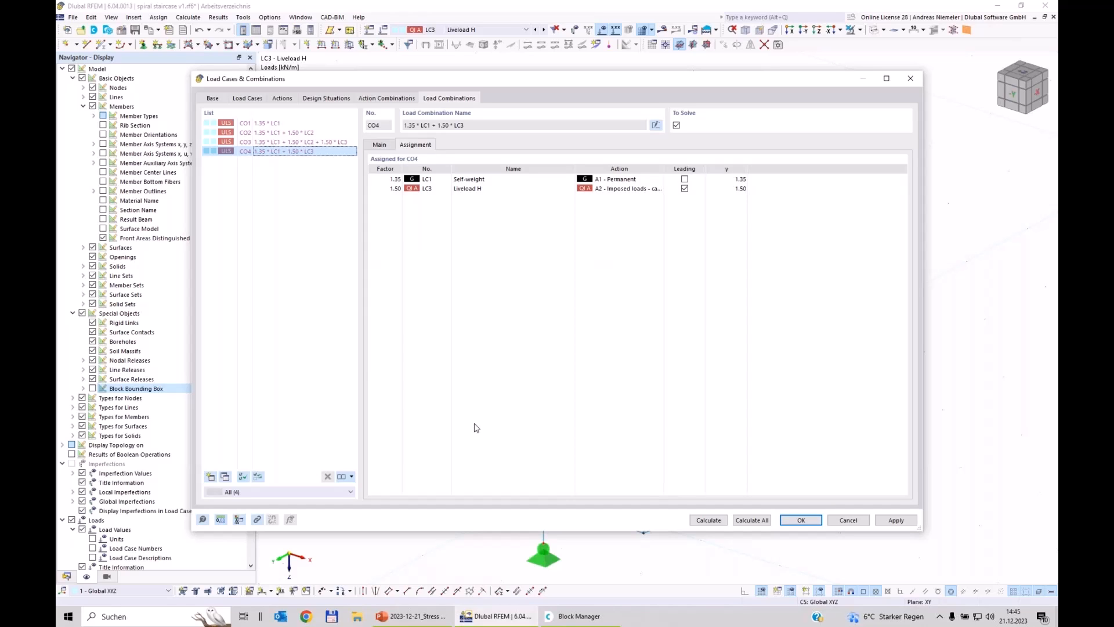
pyautogui.click(751, 520)
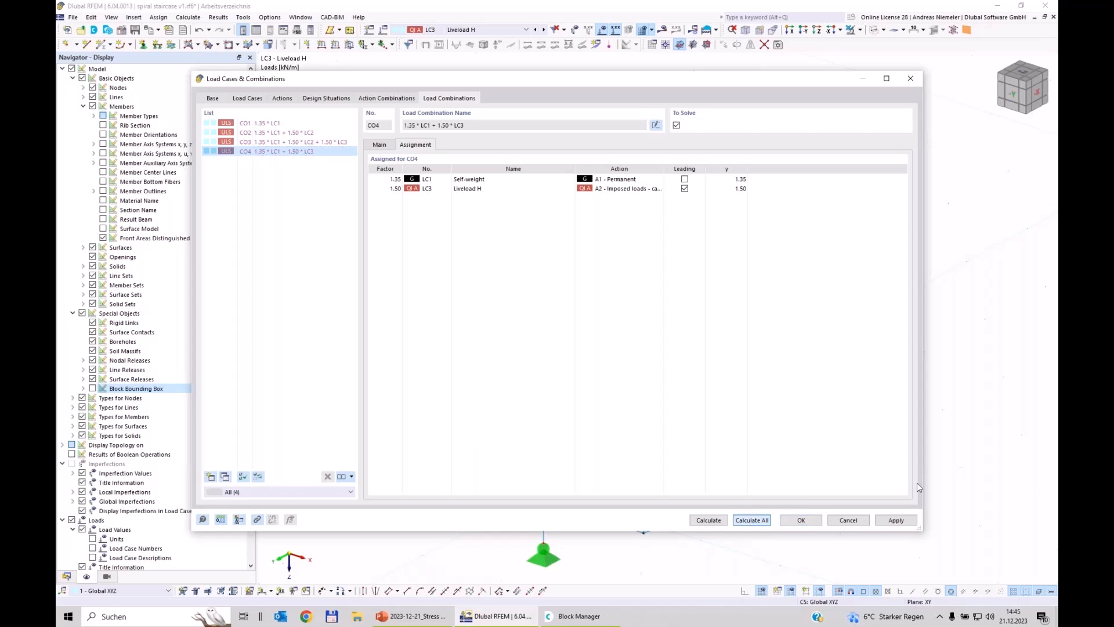
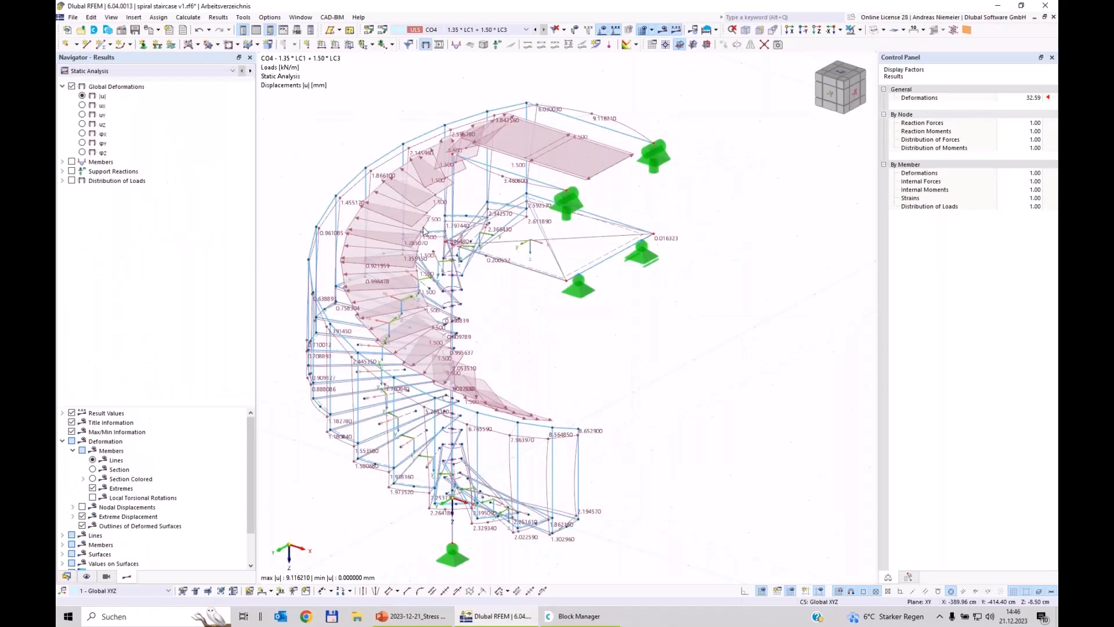
# Inspect CO4's deformed staircase and display the members' normal stress σx due to axial force
pyautogui.scroll(-1, 605, 61)
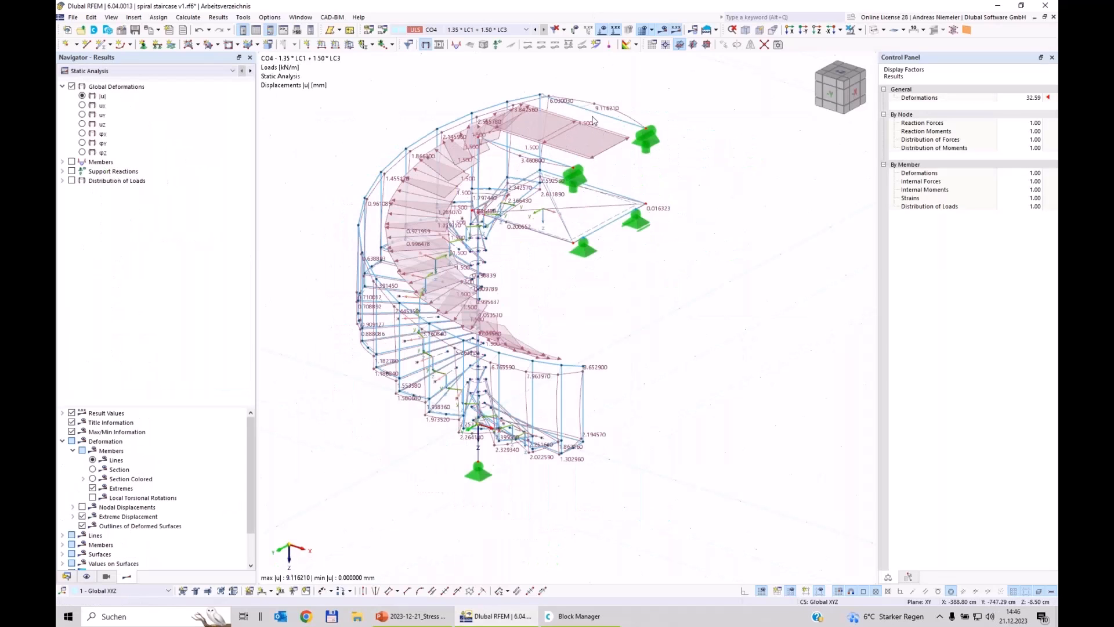
pyautogui.moveTo(652, 407); pyautogui.dragTo(662, 372, button='middle')
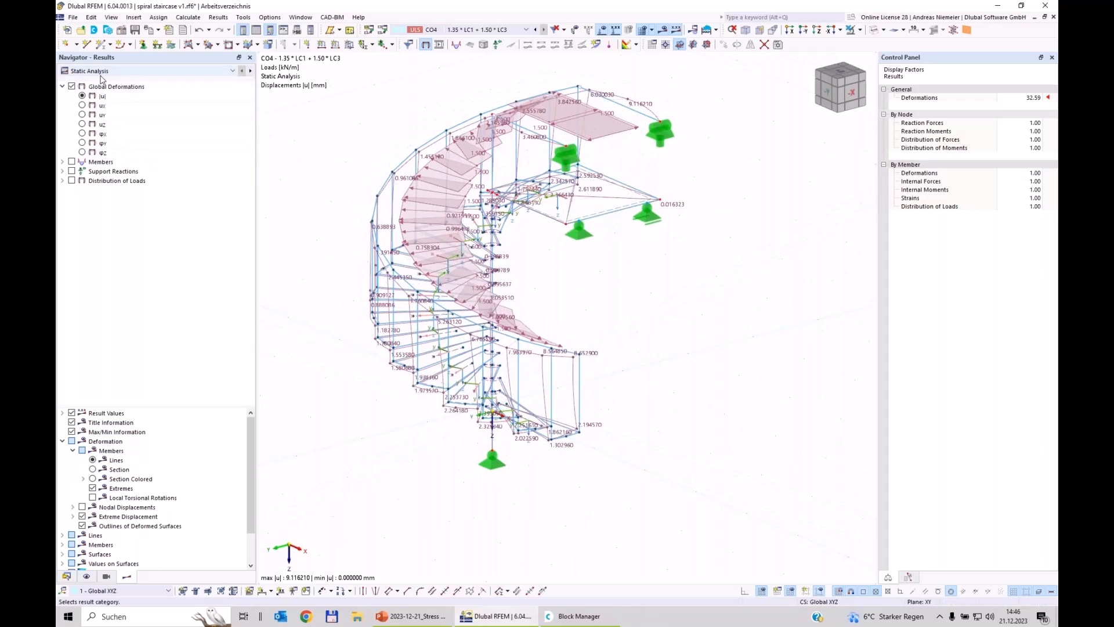
pyautogui.click(63, 162)
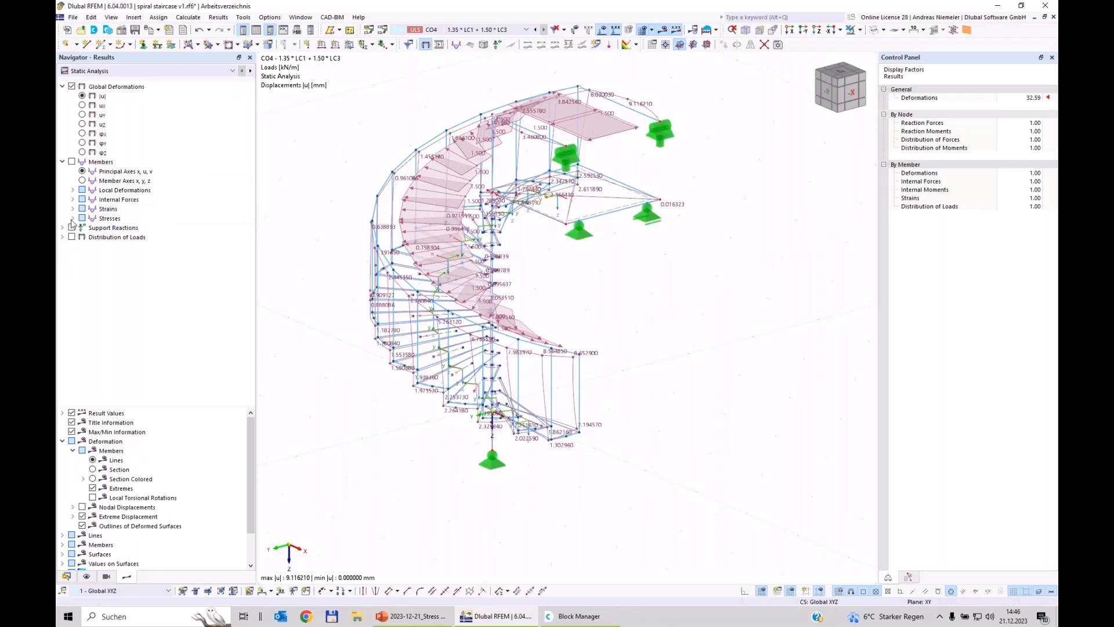
pyautogui.click(72, 219)
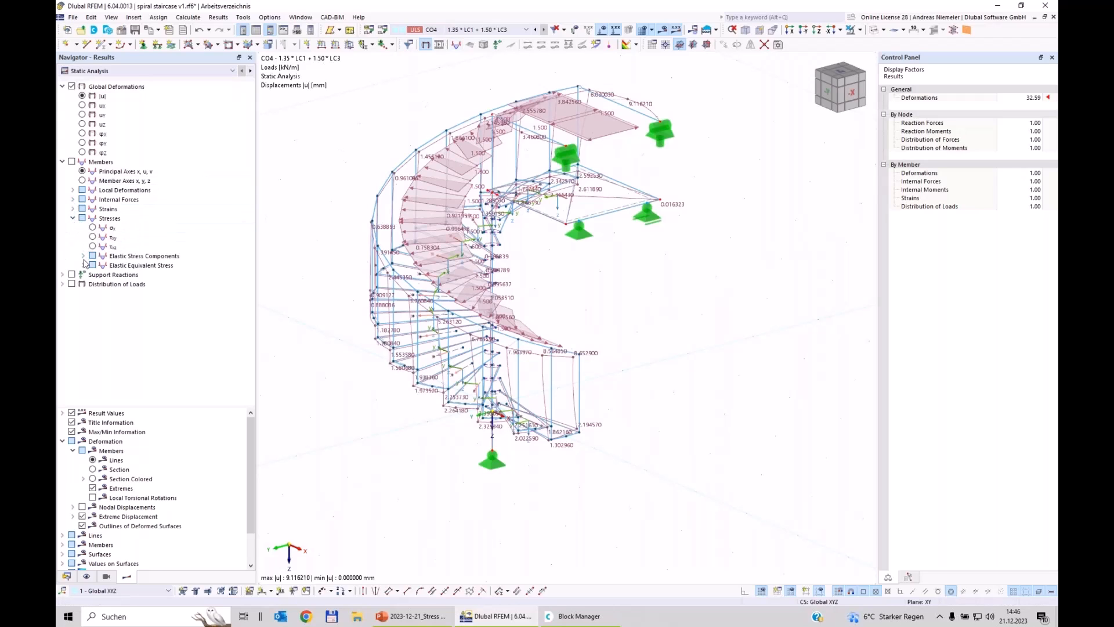
pyautogui.click(97, 229)
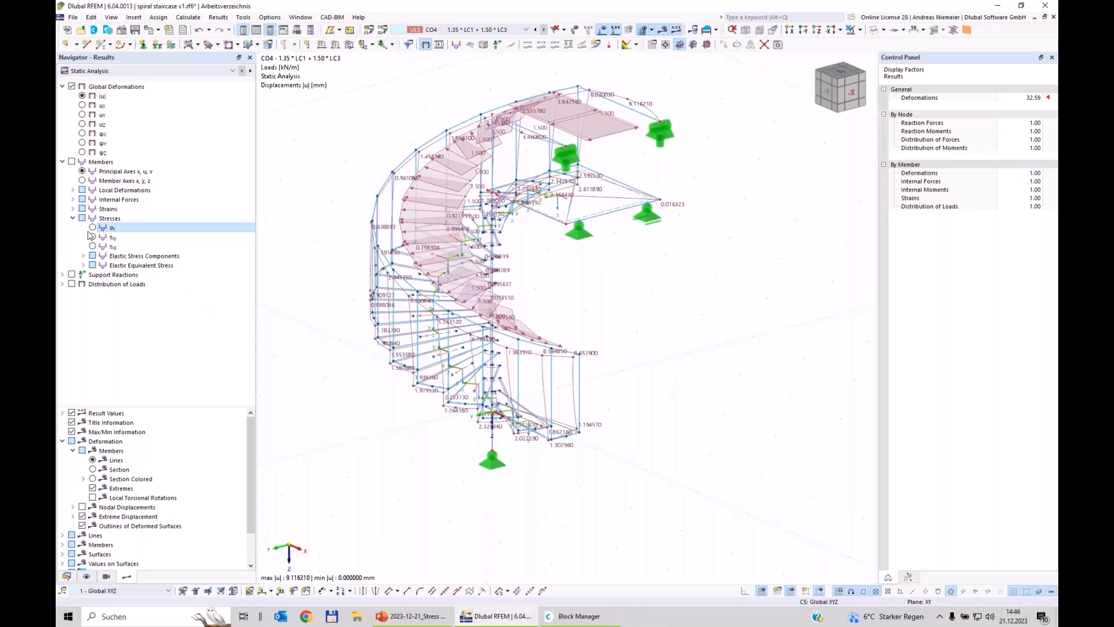
pyautogui.click(93, 228)
pyautogui.moveTo(557, 303)
pyautogui.keyDown('ctrl'); pyautogui.mouseDown(button='middle')
pyautogui.moveTo(493, 292)
pyautogui.moveTo(554, 302)
pyautogui.mouseUp(button='middle'); pyautogui.keyUp('ctrl')
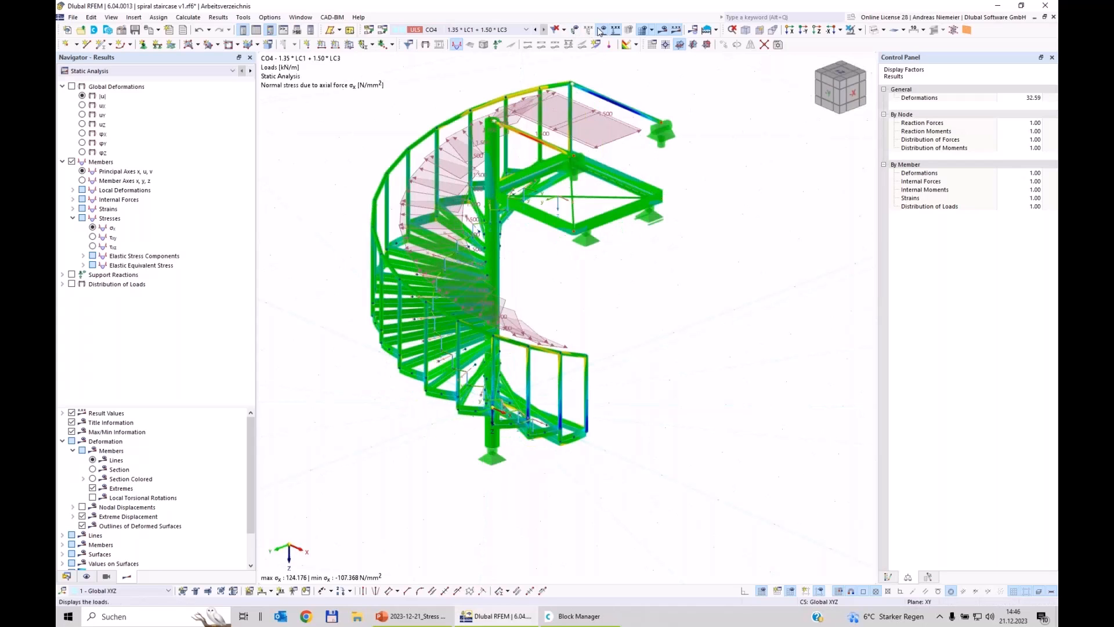
# Hide the loads and display the member stresses of load combination CO3 with the colour scale
pyautogui.click(602, 30)
pyautogui.click(526, 29)
pyautogui.click(507, 89)
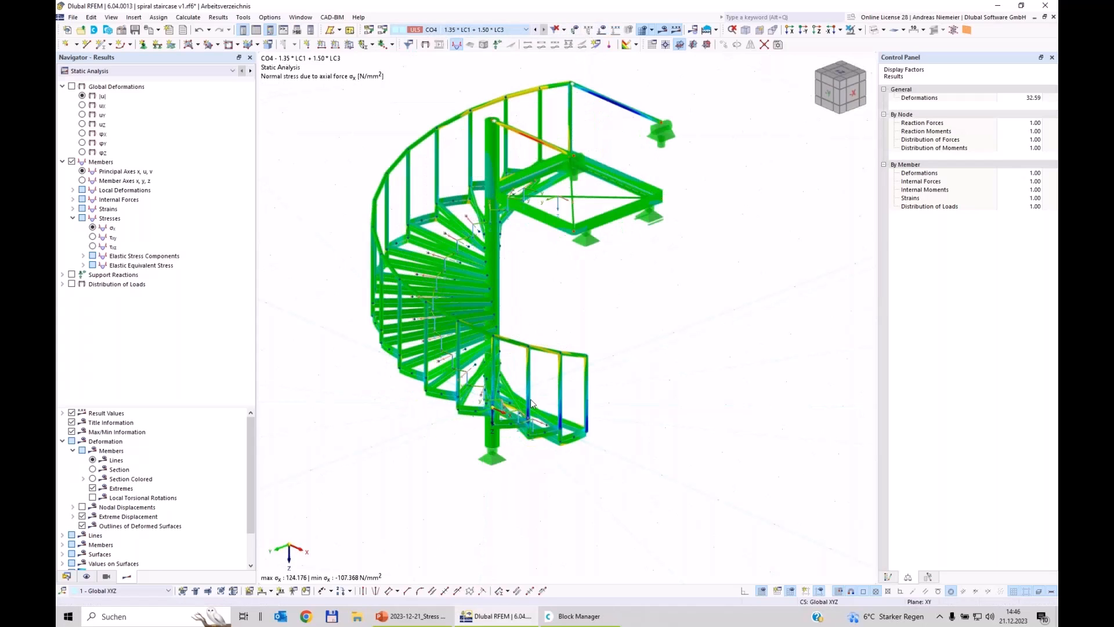
pyautogui.keyDown('ctrl'); pyautogui.moveTo(522, 428); pyautogui.dragTo(470, 428, button='middle'); pyautogui.keyUp('ctrl')
pyautogui.click(889, 577)
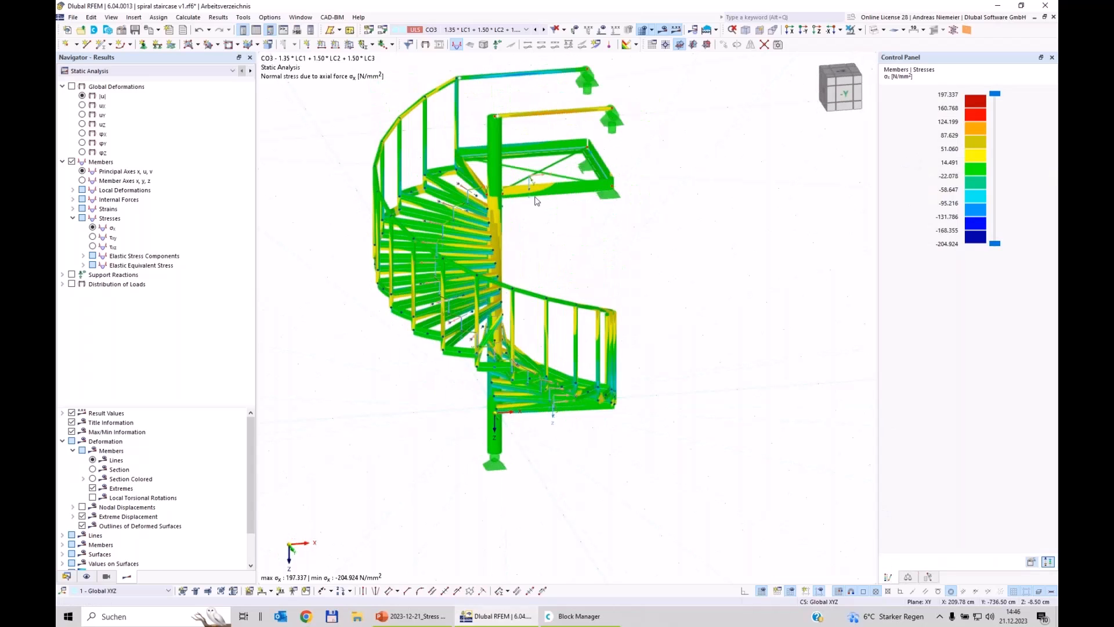
pyautogui.scroll(4, 530, 243)
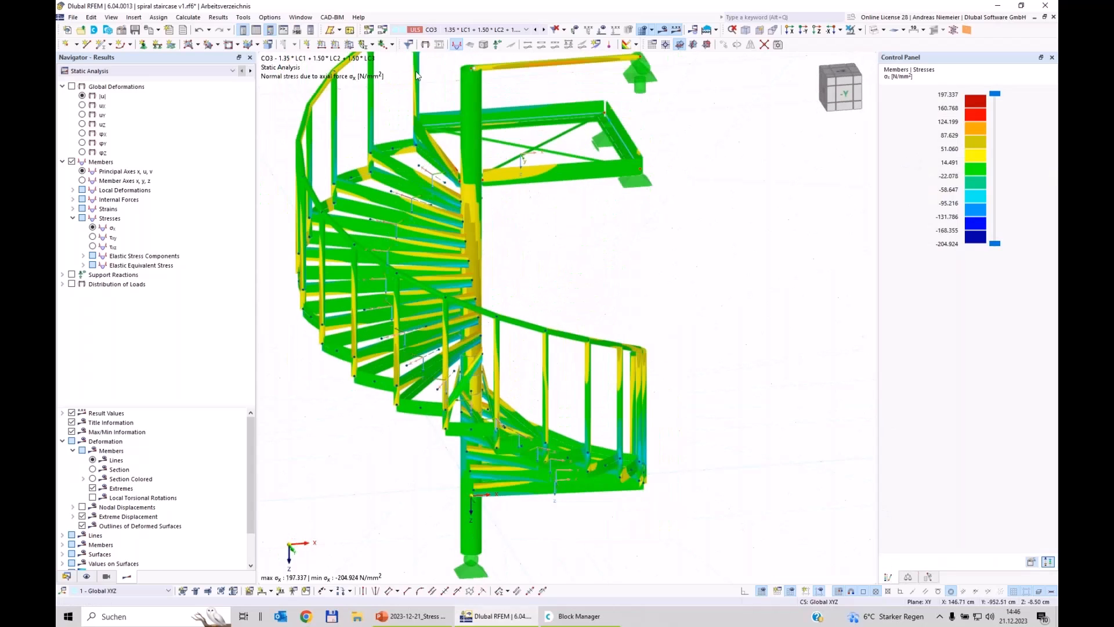
# Display the members' axial force N for load combination CO3
pyautogui.click(432, 30)
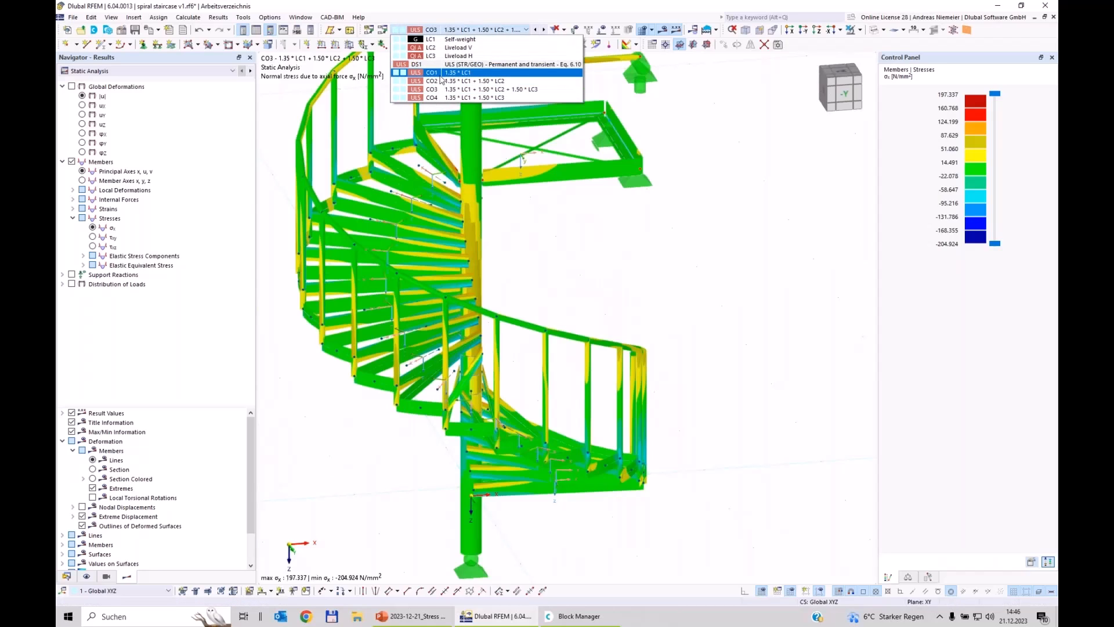
pyautogui.click(73, 199)
pyautogui.click(93, 208)
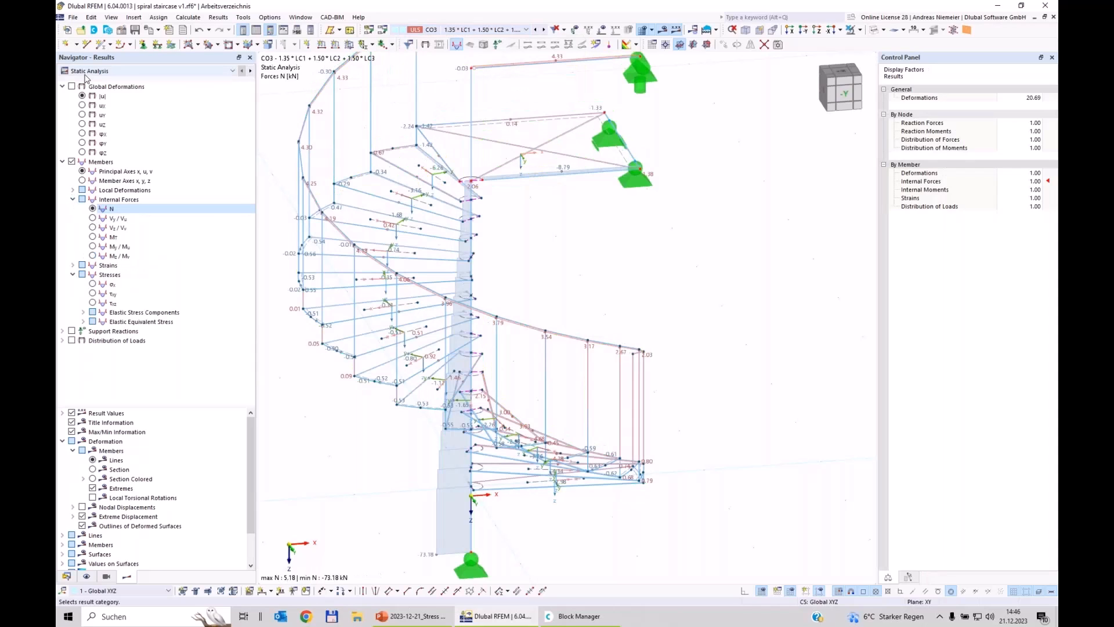
# View the Stress-Strain Analysis member stresses σx,tot, τtot and σeqv,von Mises, and display the von Mises stress ratio
pyautogui.click(250, 71)
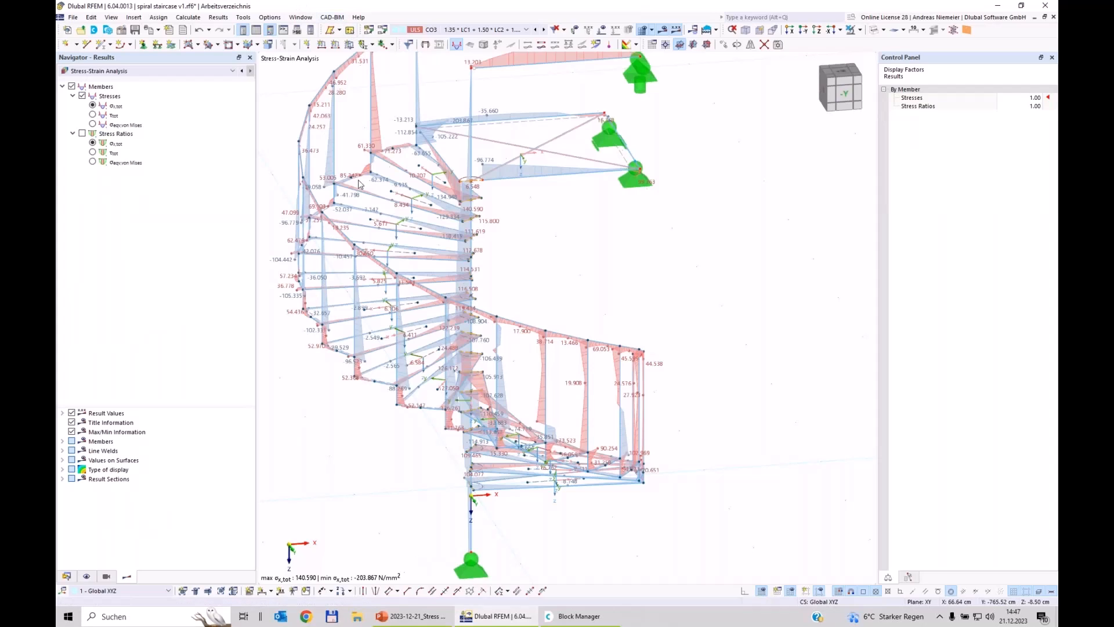
pyautogui.scroll(-2, 456, 281)
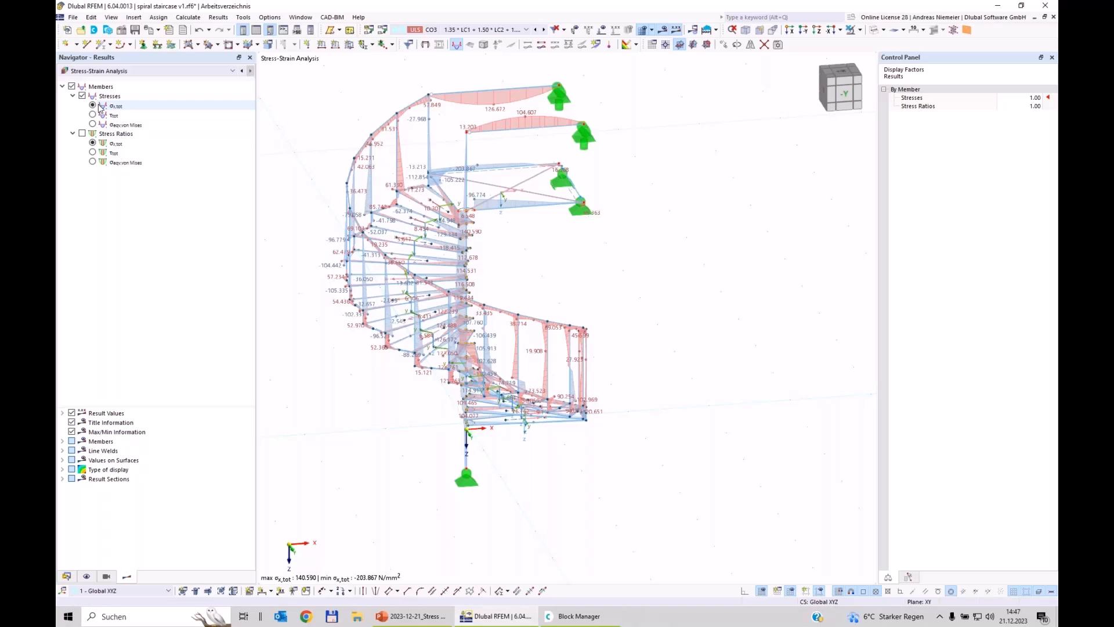
pyautogui.click(93, 115)
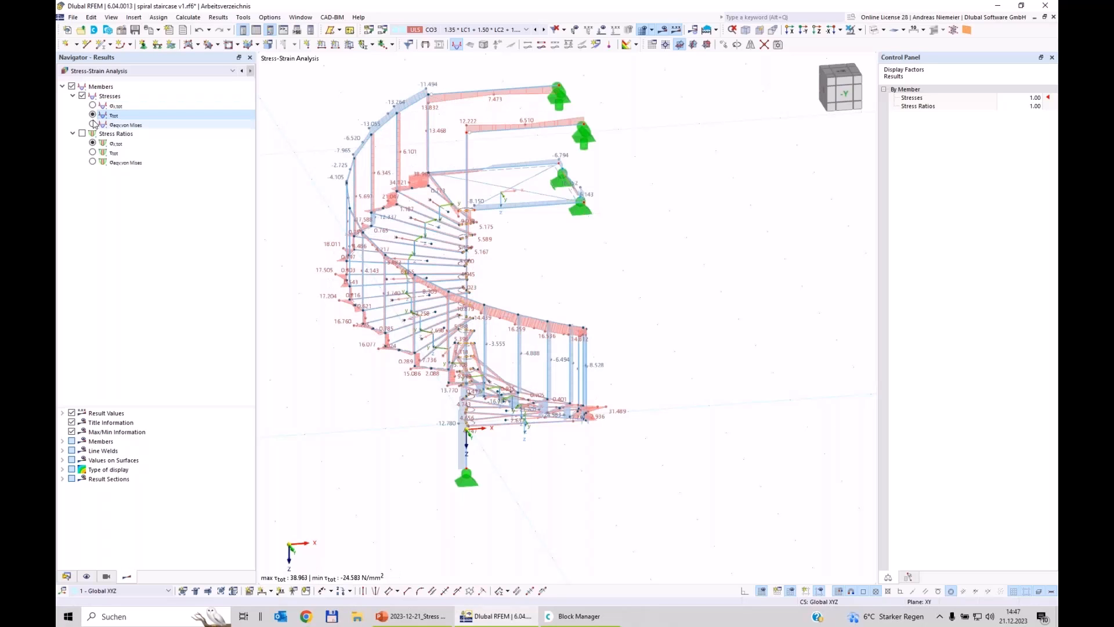
pyautogui.click(93, 125)
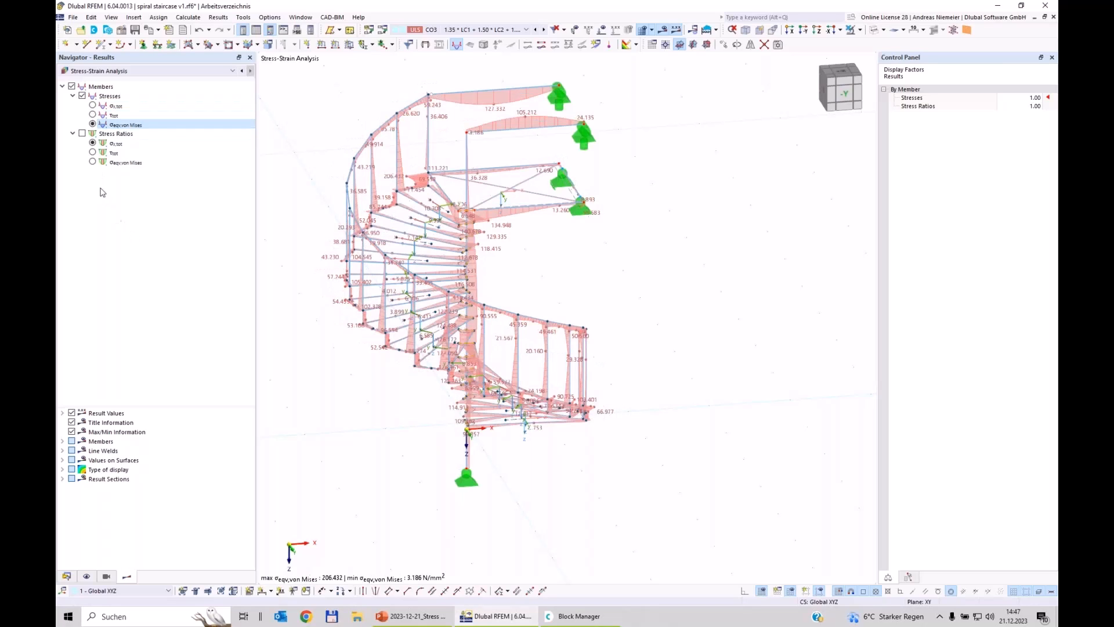
pyautogui.click(81, 136)
pyautogui.click(92, 163)
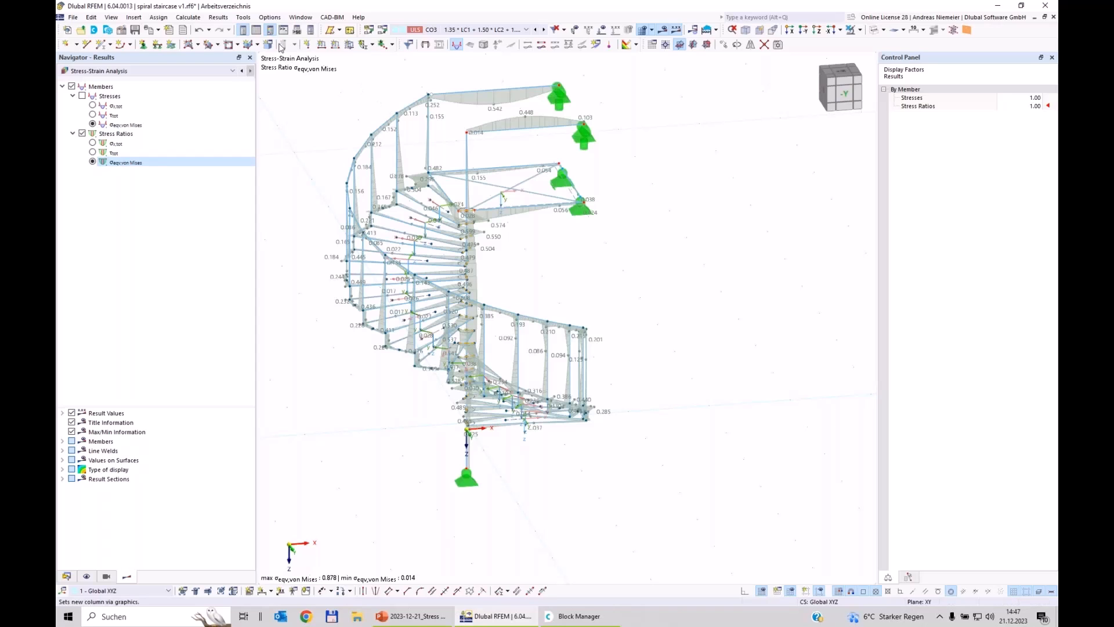
# Show the results table and locate the members and surfaces listed as not valid or deactivated in the model
pyautogui.click(259, 30)
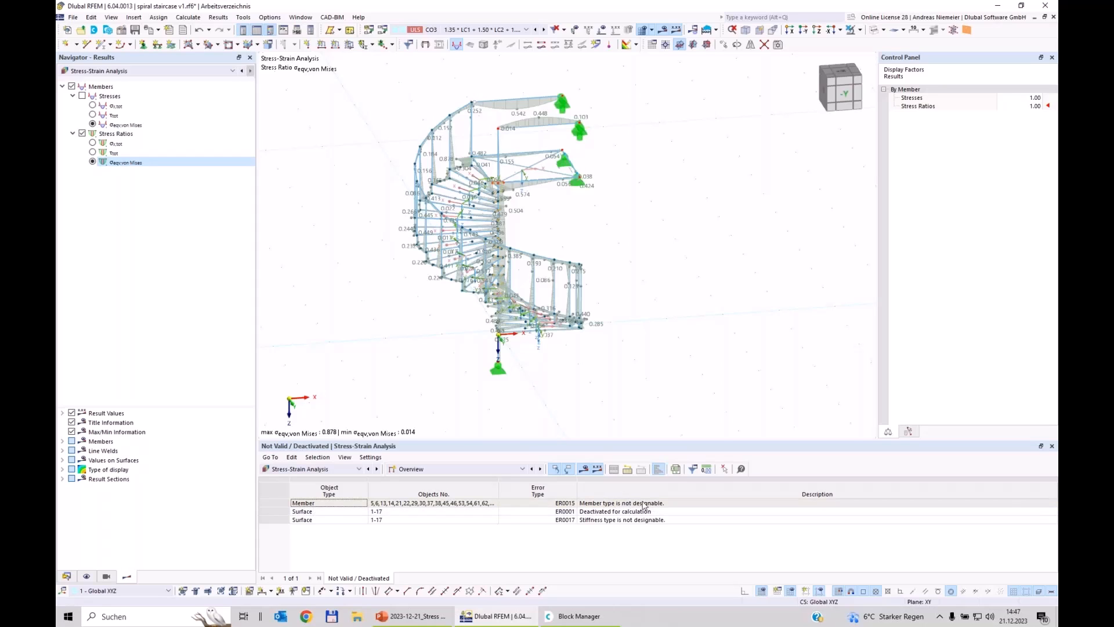
pyautogui.moveTo(547, 365); pyautogui.dragTo(580, 376, button='middle')
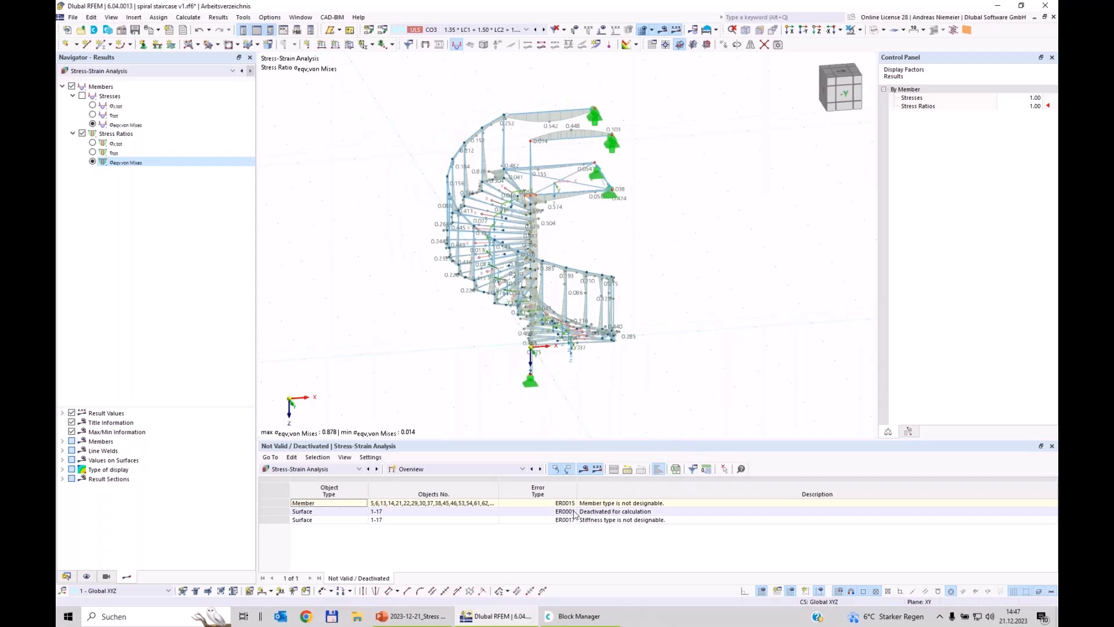
pyautogui.click(427, 504)
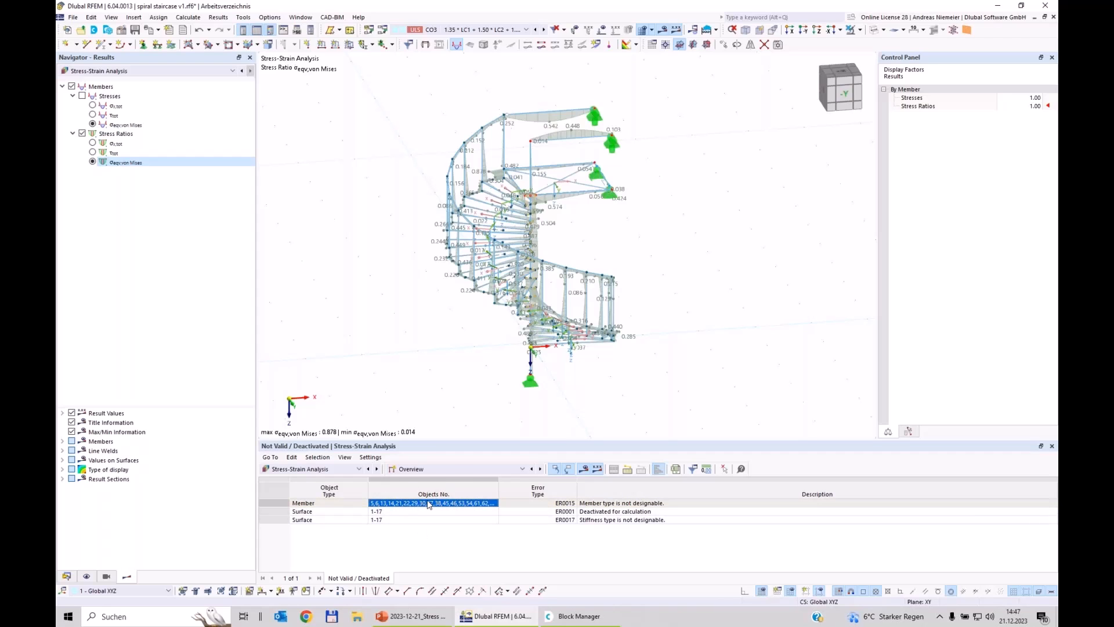
pyautogui.scroll(5, 509, 193)
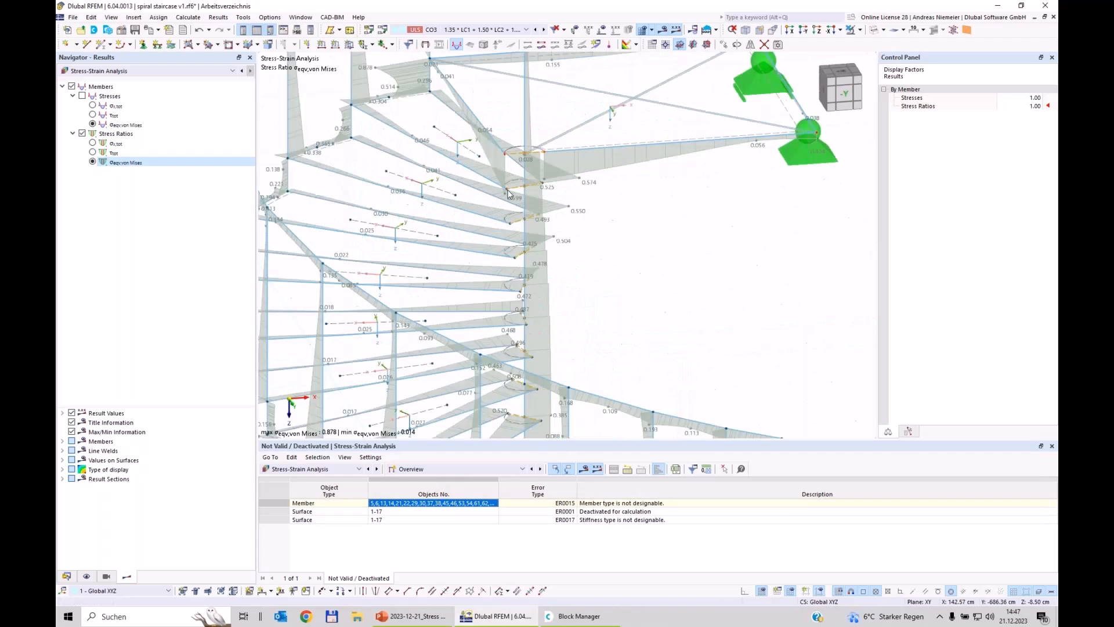
pyautogui.scroll(2, 508, 193)
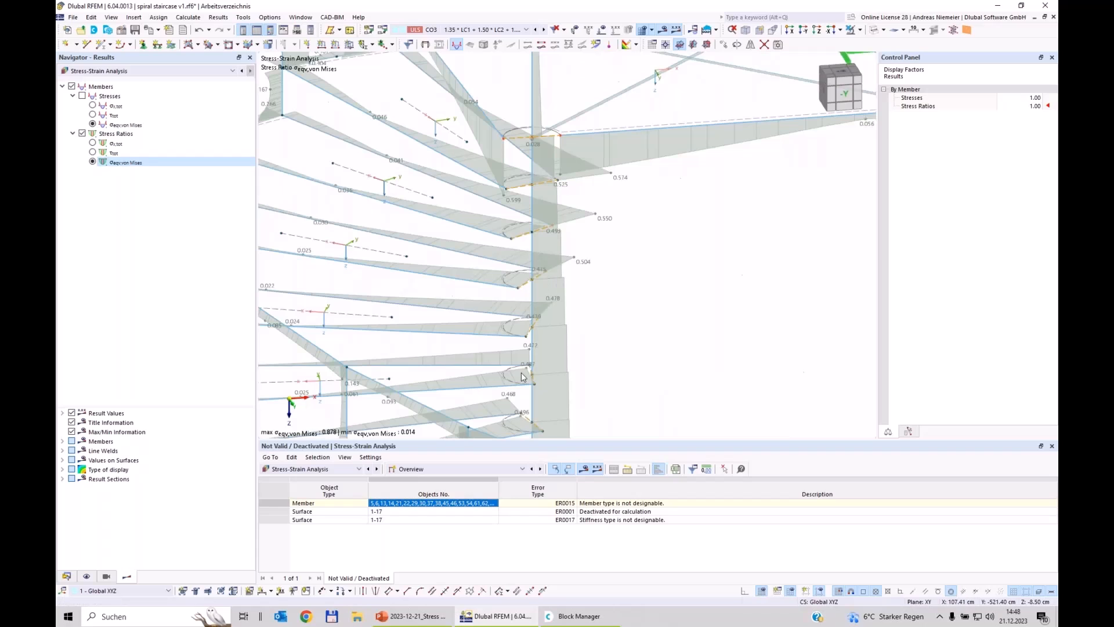
pyautogui.scroll(-3, 522, 378)
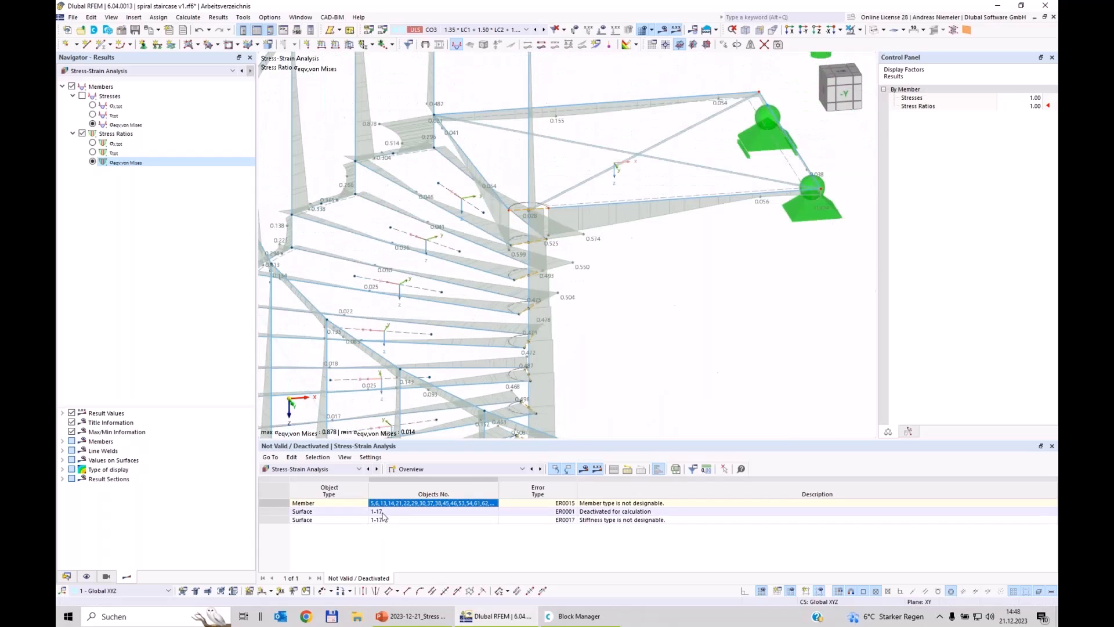
pyautogui.click(382, 511)
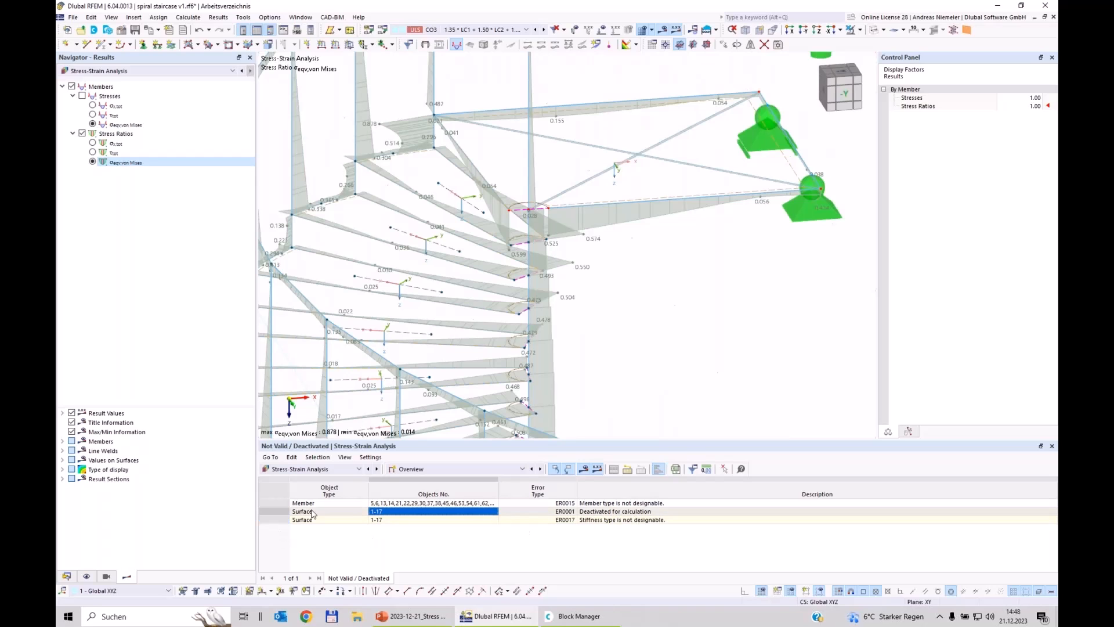
pyautogui.scroll(5, 490, 277)
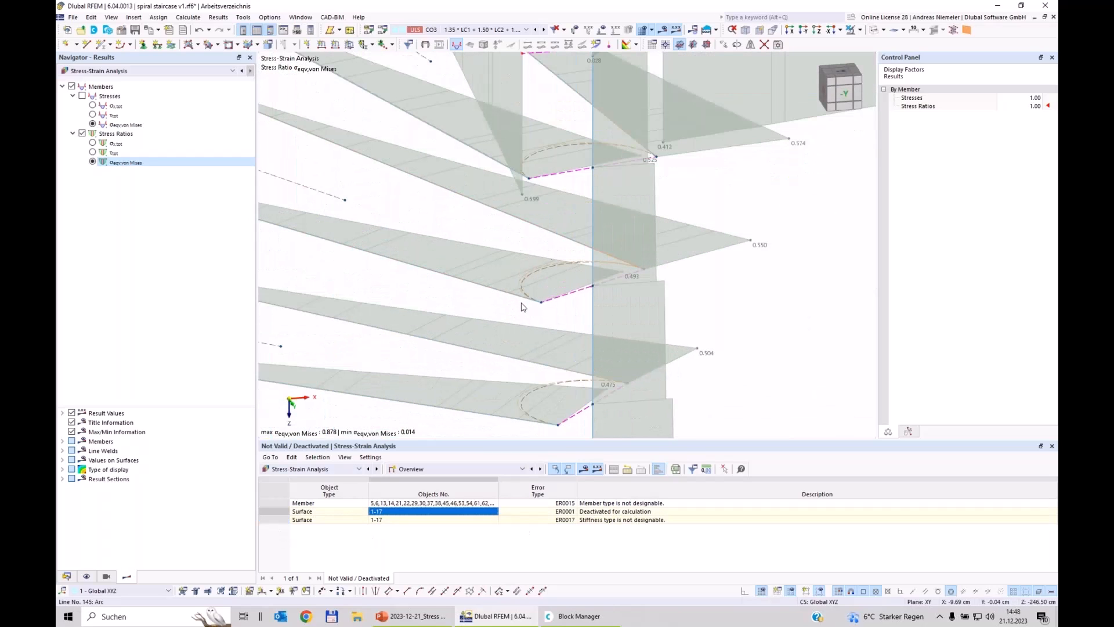
pyautogui.scroll(-2, 525, 307)
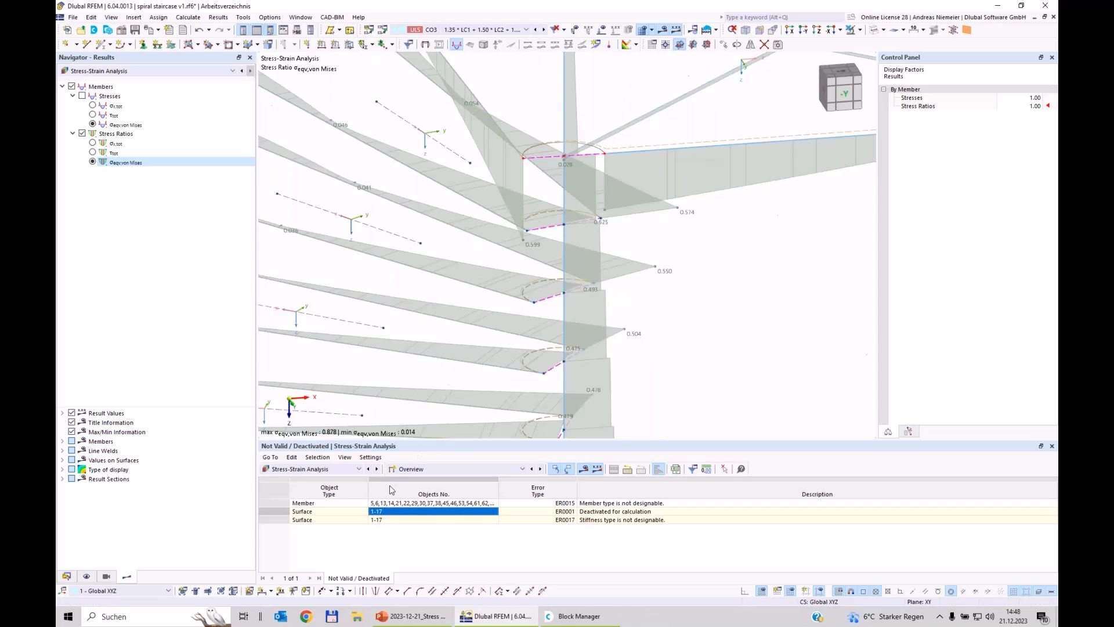
# List the Stress-Strain Analysis stresses on members by loading and enlarge the results table
pyautogui.click(418, 470)
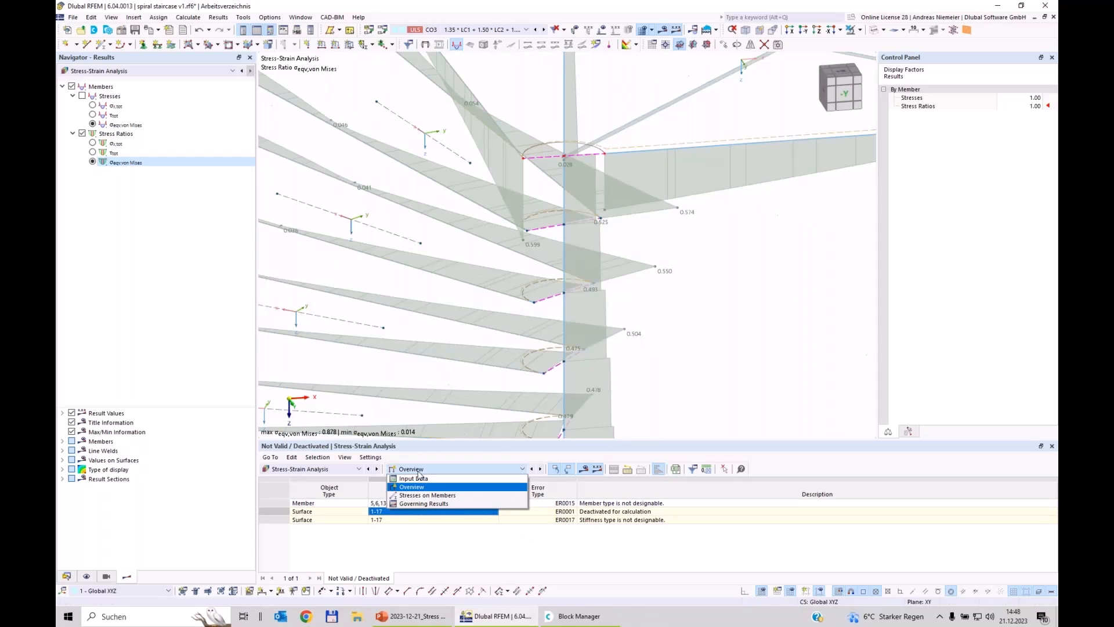
pyautogui.click(414, 496)
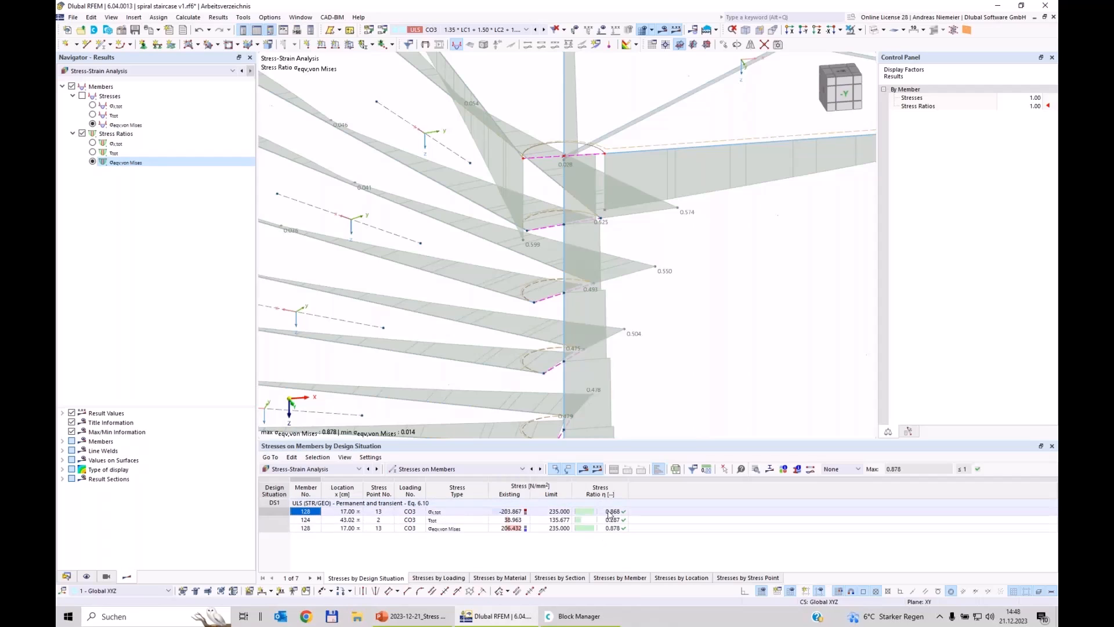
pyautogui.click(444, 579)
pyautogui.moveTo(494, 437); pyautogui.dragTo(494, 220)
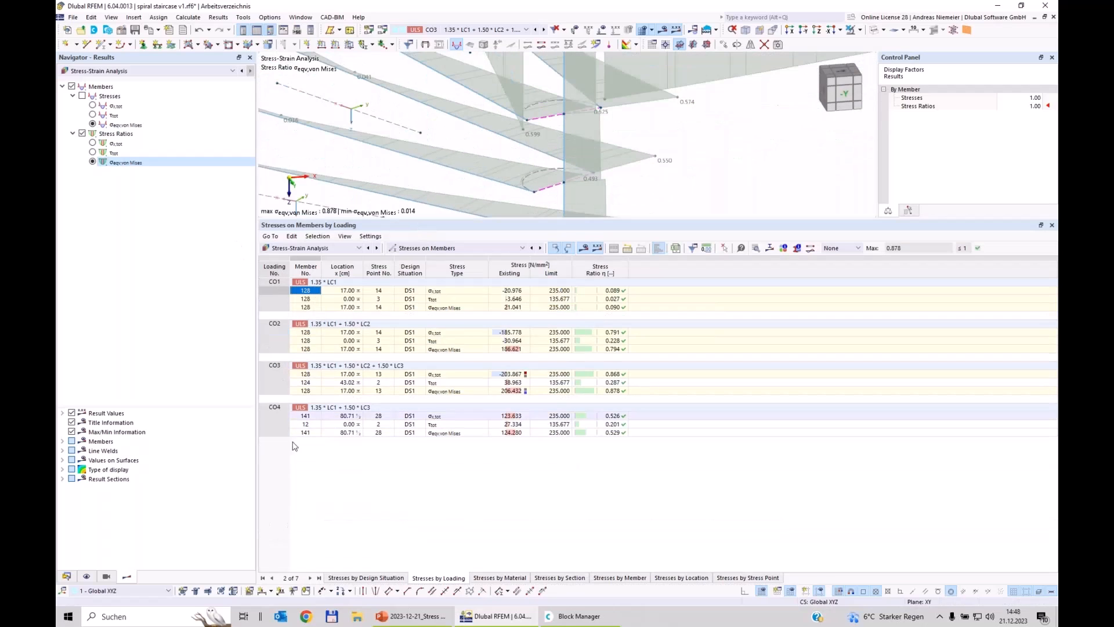
# Compare the member stress ratios of load combinations CO1 to CO4
pyautogui.click(609, 299)
pyautogui.click(610, 331)
pyautogui.moveTo(612, 382); pyautogui.dragTo(612, 424)
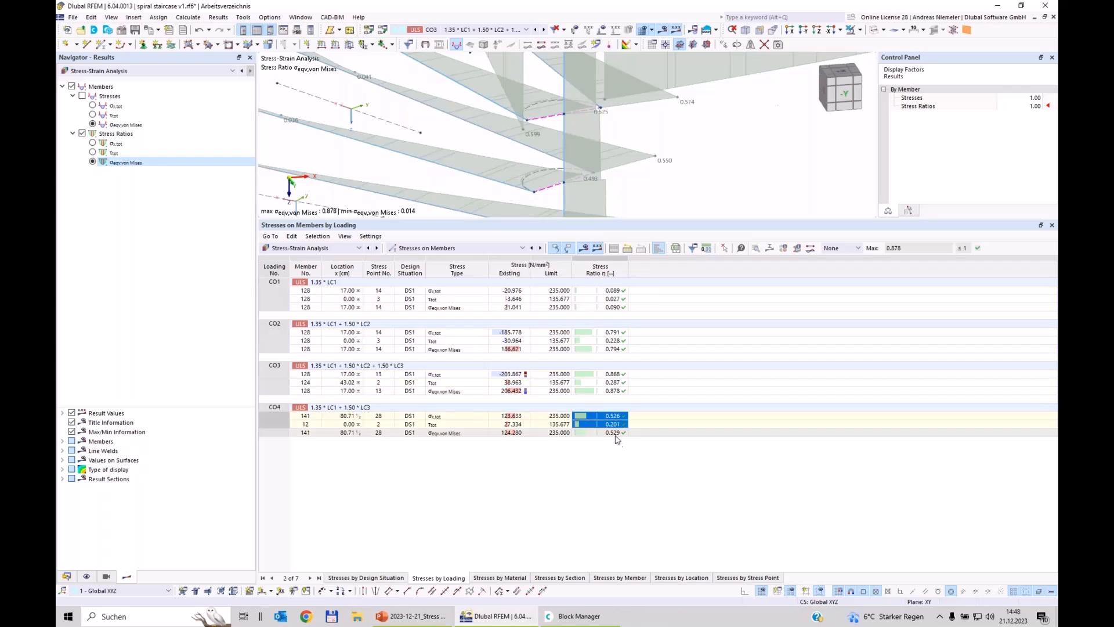
pyautogui.click(613, 416)
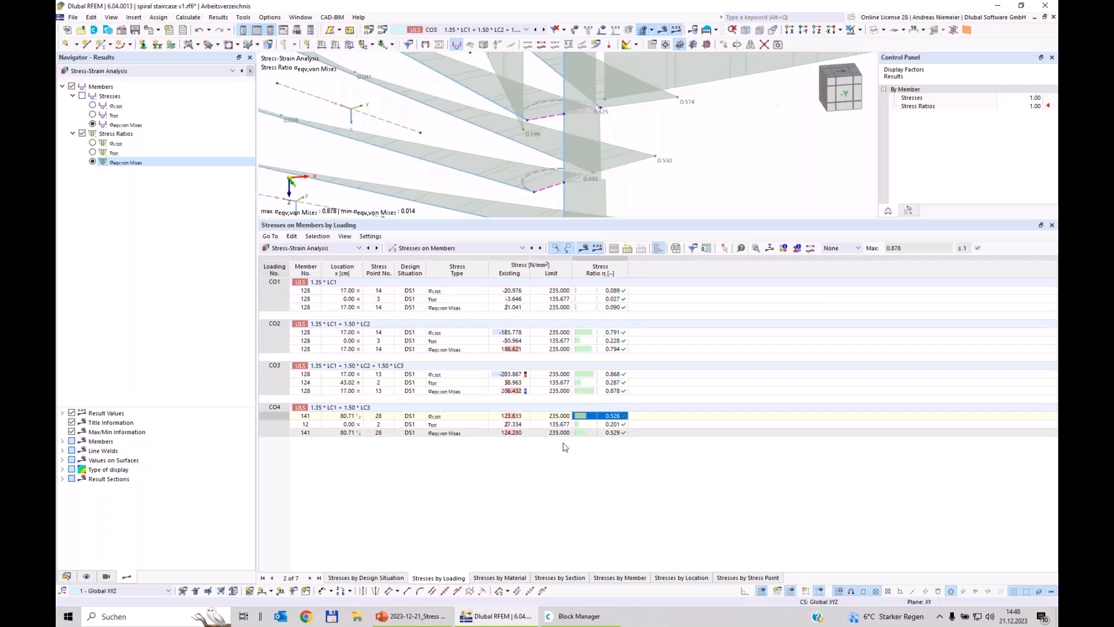
# List the Stress-Strain Analysis stresses on members by material and by section
pyautogui.click(283, 284)
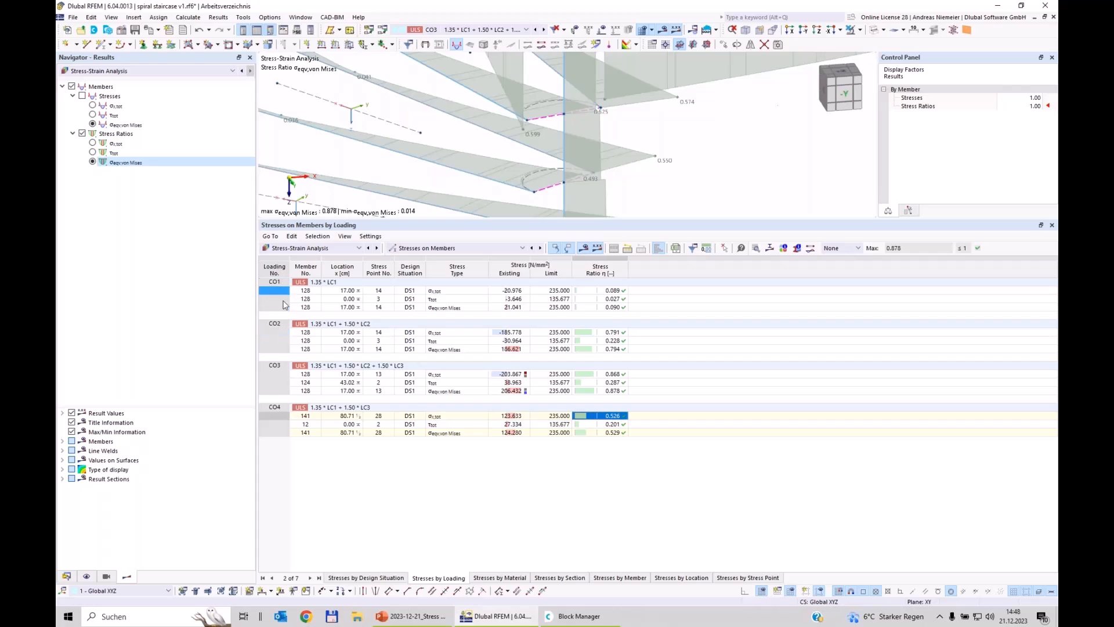
pyautogui.click(491, 577)
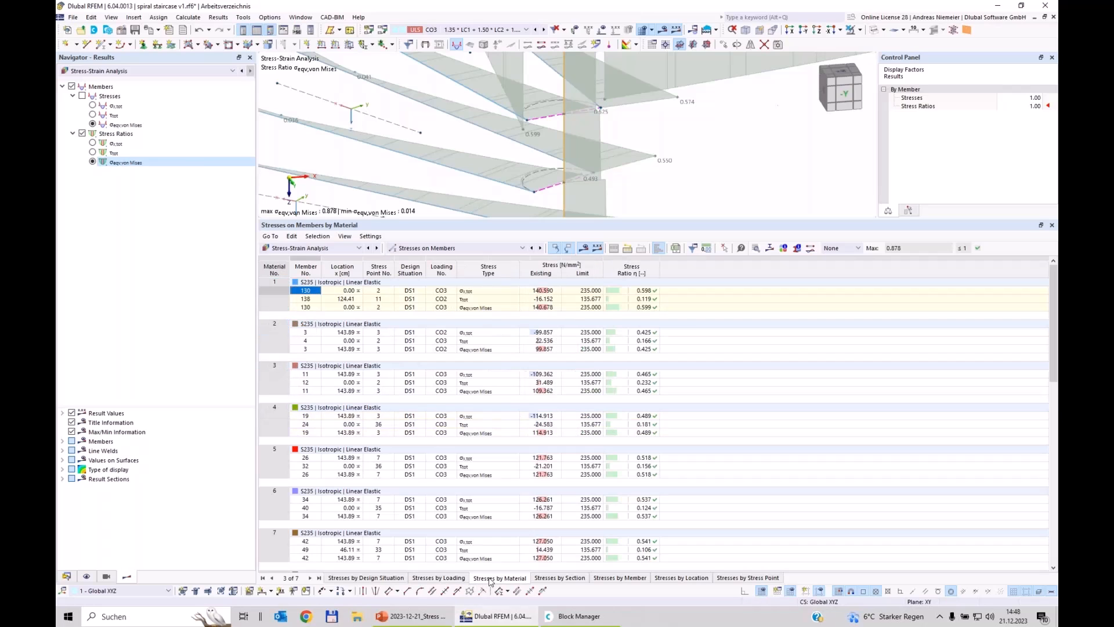
pyautogui.scroll(-3, 332, 371)
pyautogui.scroll(3, 332, 372)
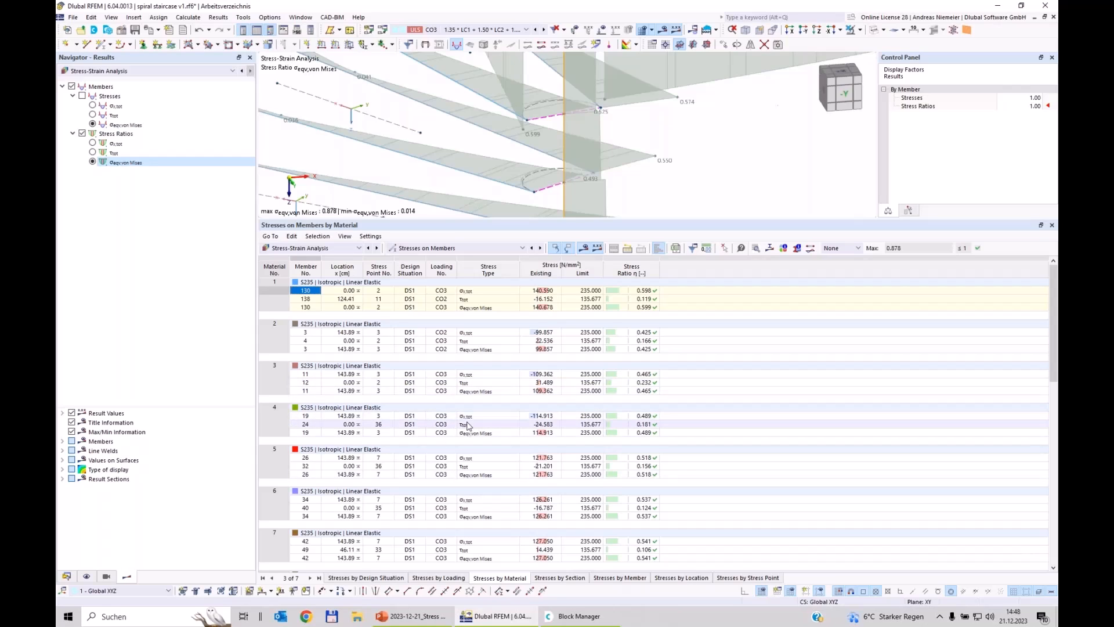
pyautogui.click(562, 580)
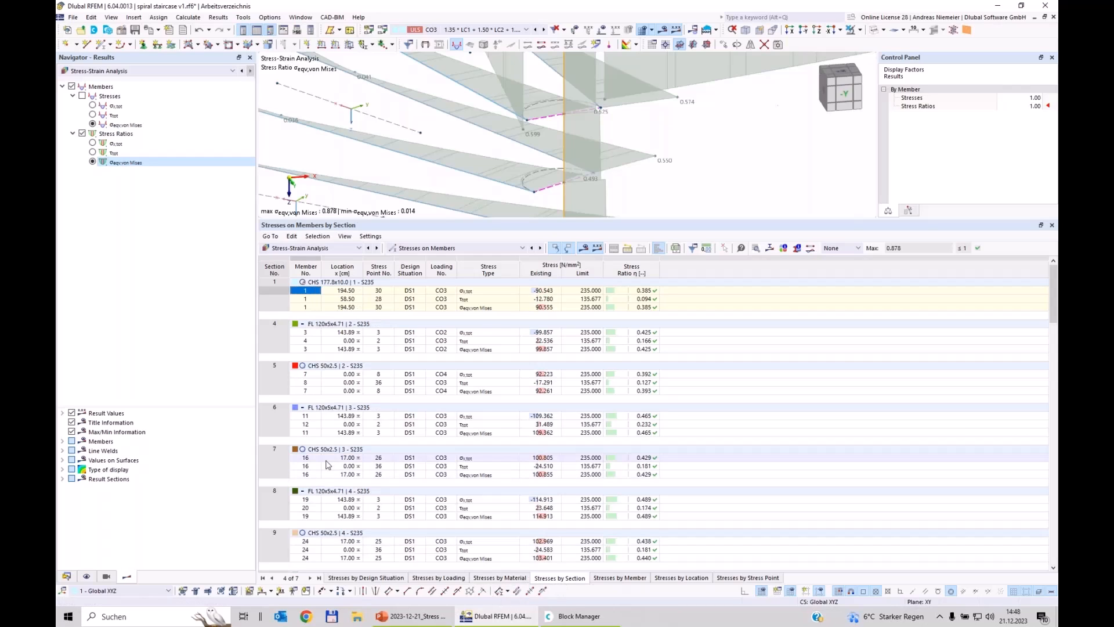
# List the stresses by member, review the entries through to the last member, and reduce the height of the results table
pyautogui.click(629, 580)
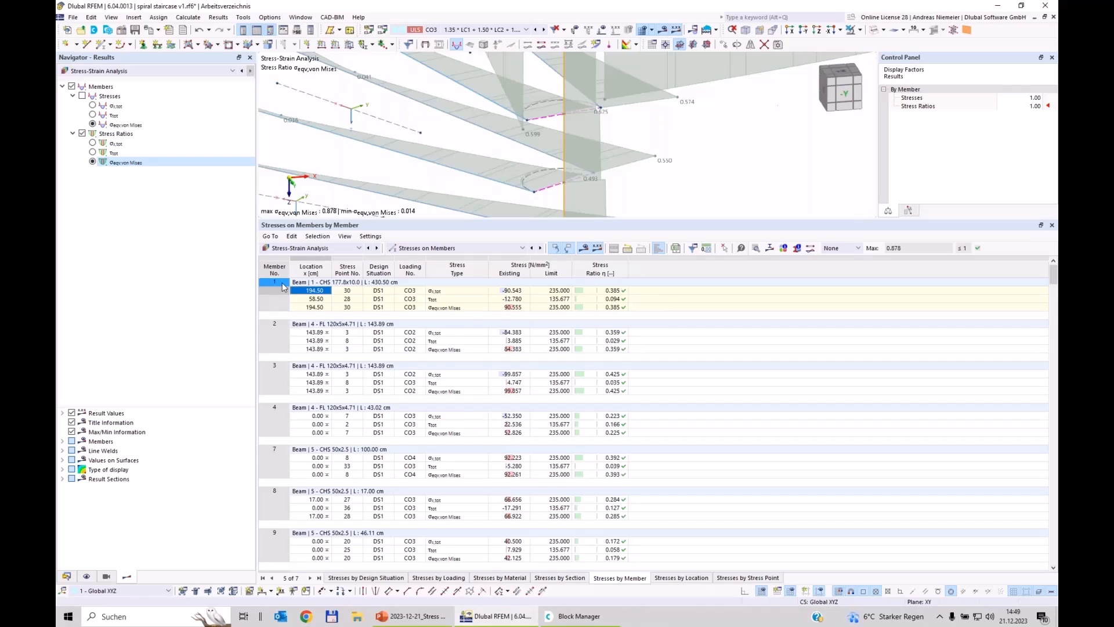
pyautogui.scroll(-1, 1053, 310)
pyautogui.moveTo(1053, 275); pyautogui.dragTo(1053, 553)
pyautogui.click(281, 550)
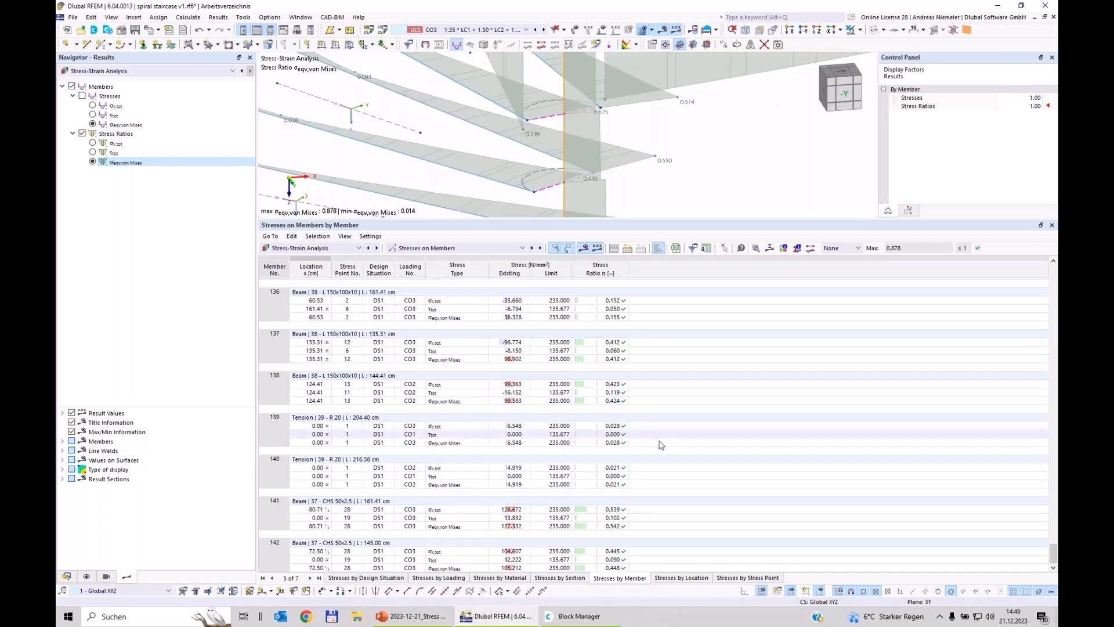
pyautogui.moveTo(1053, 554); pyautogui.dragTo(1039, 211)
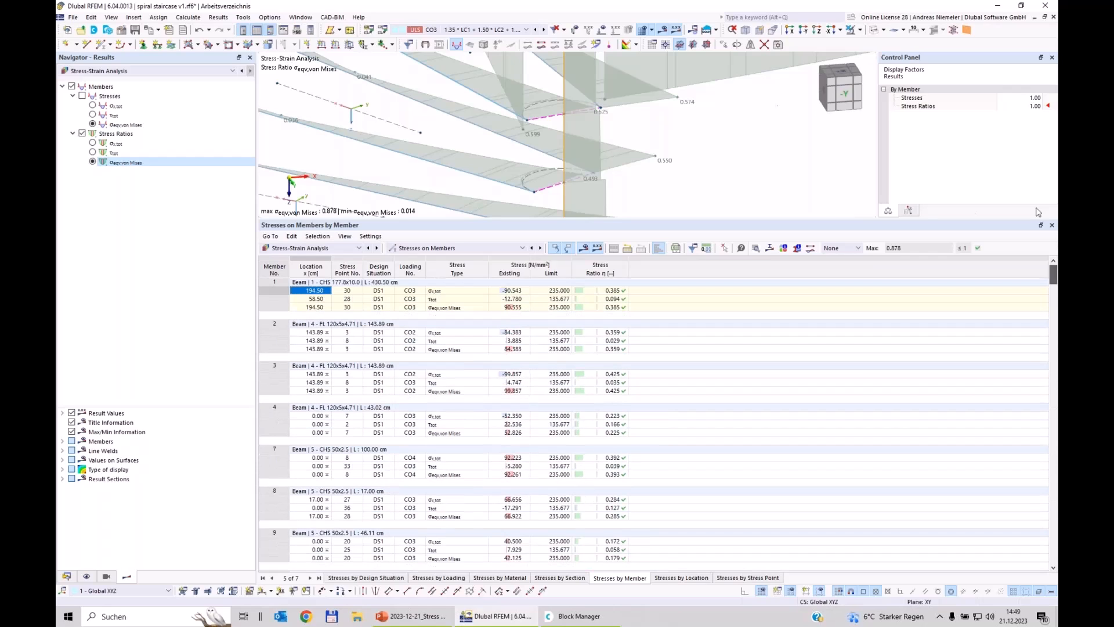
pyautogui.moveTo(802, 218); pyautogui.dragTo(801, 345)
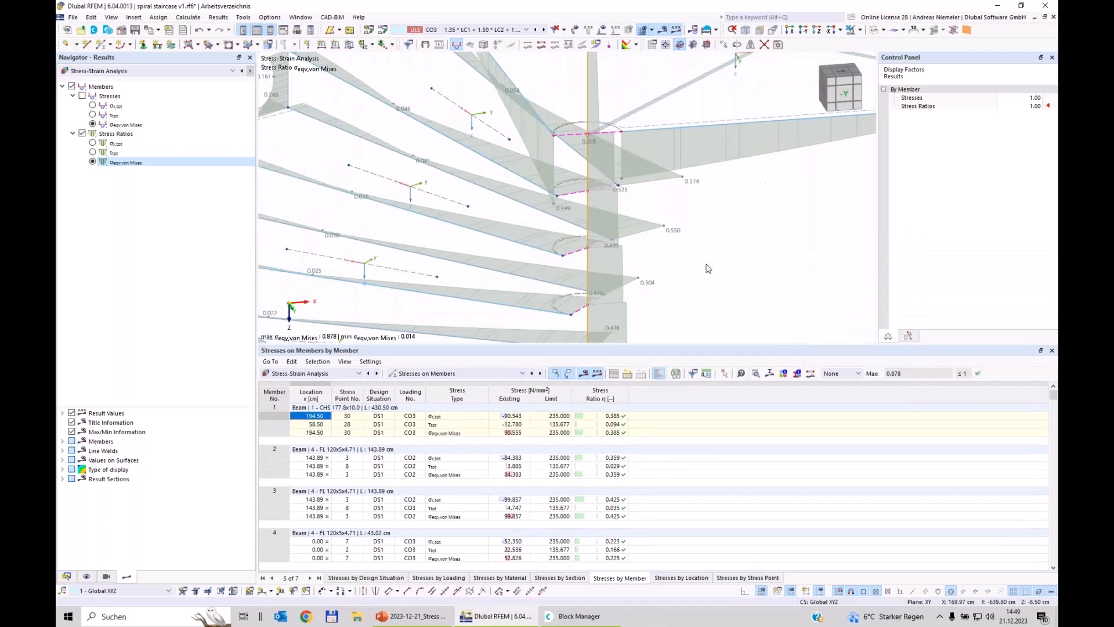
# Activate Member Representatives in the model's base data, accept the change, and reduce the table height to enlarge the model view
pyautogui.click(67, 577)
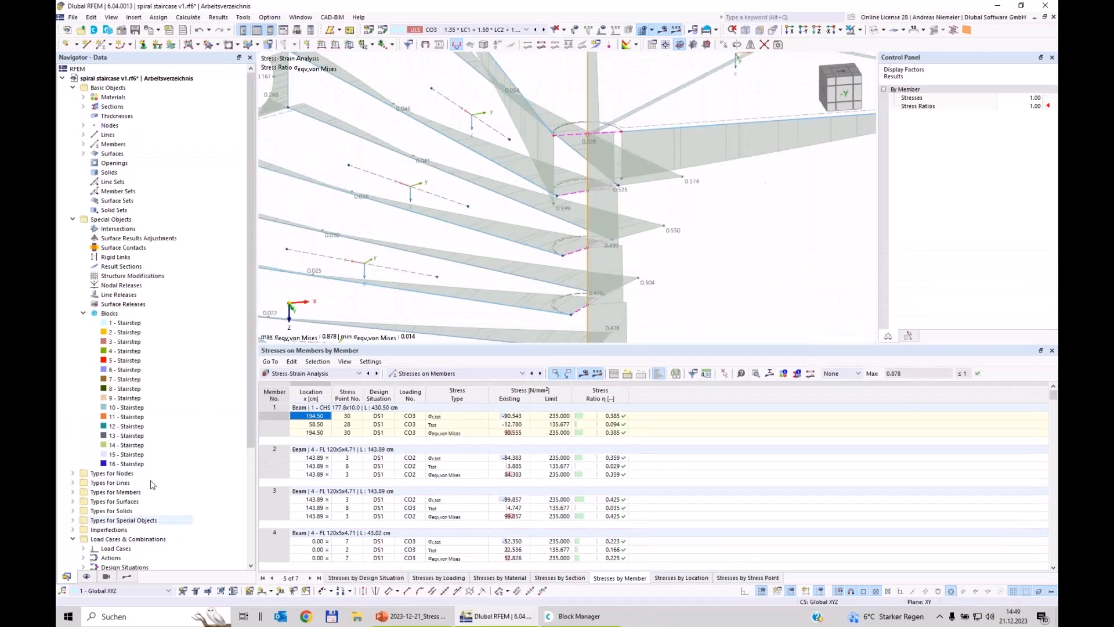
pyautogui.click(122, 30)
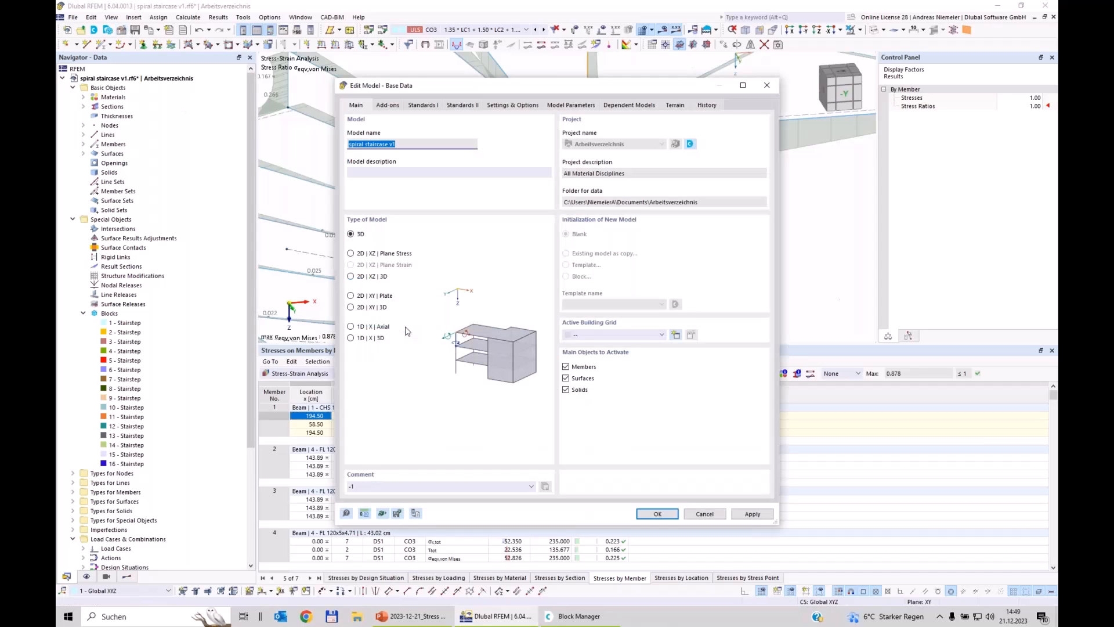
pyautogui.click(526, 108)
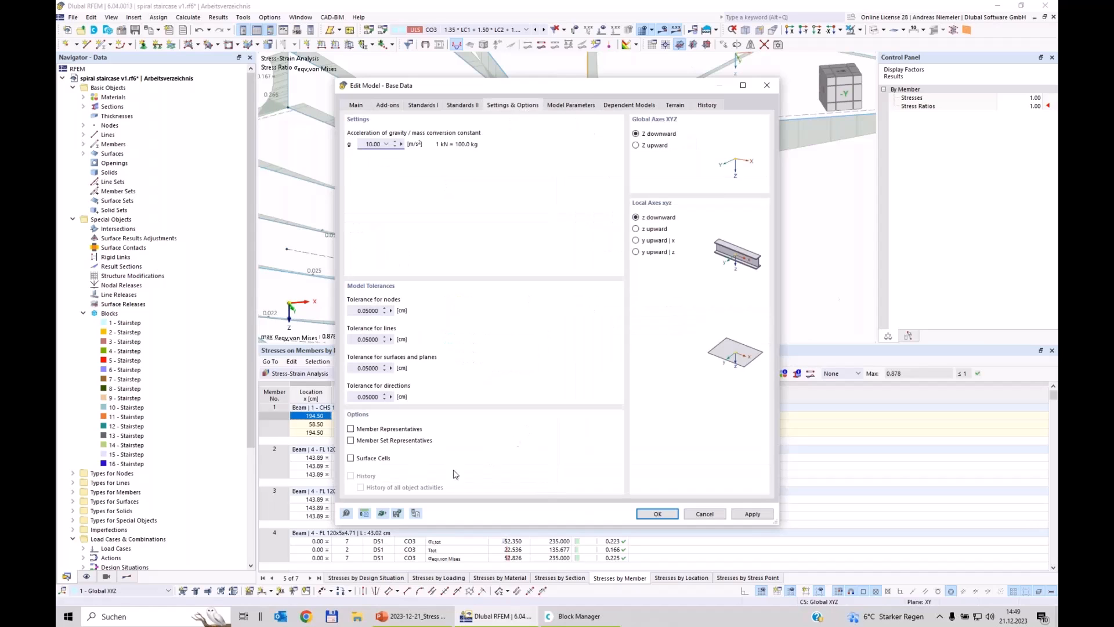
pyautogui.click(351, 429)
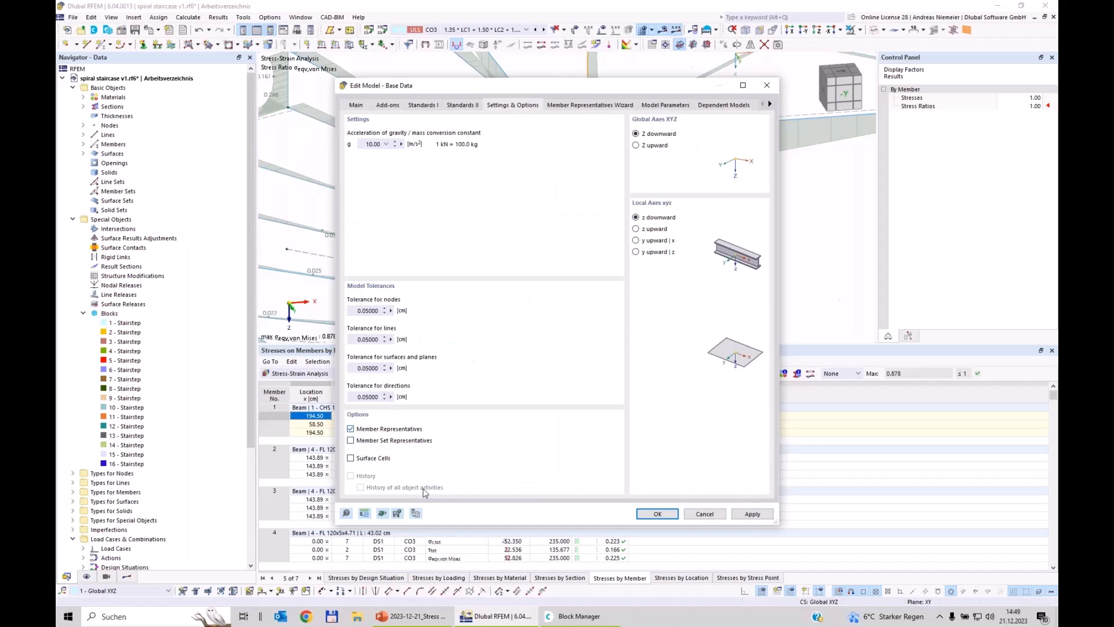
pyautogui.click(655, 516)
pyautogui.click(598, 353)
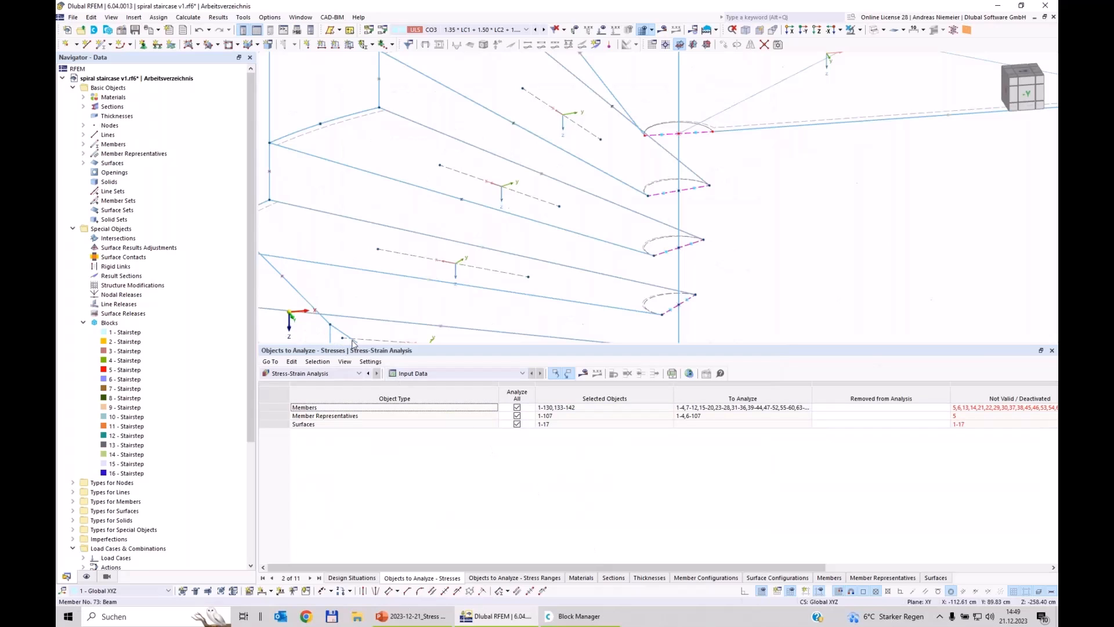
pyautogui.moveTo(356, 347); pyautogui.dragTo(355, 437)
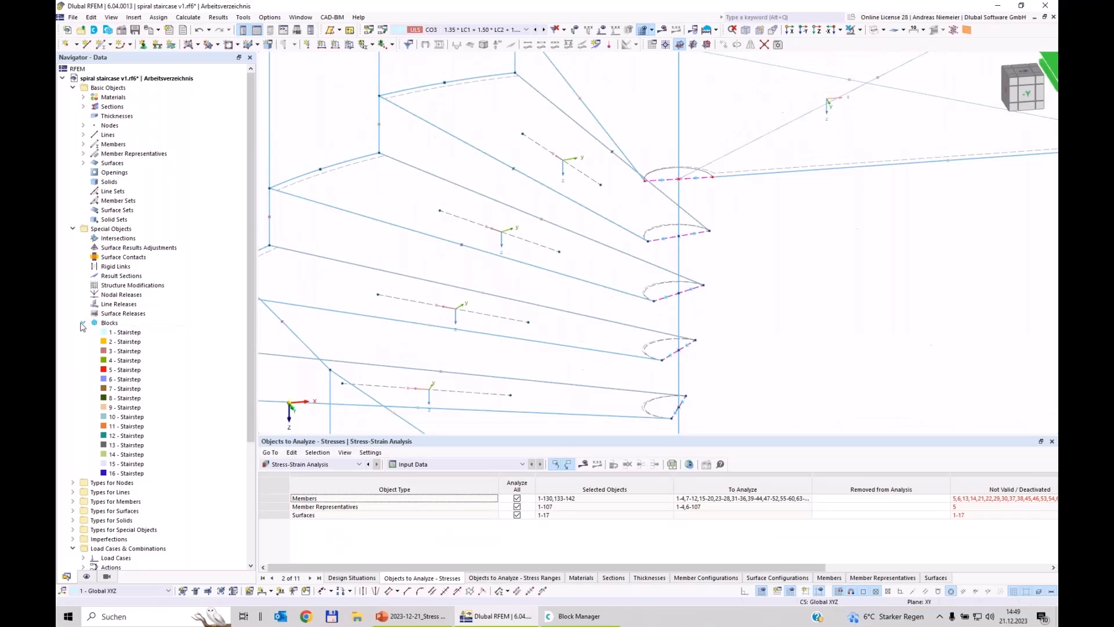
# Look through the full list of member representatives in the model's basic objects
pyautogui.click(83, 153)
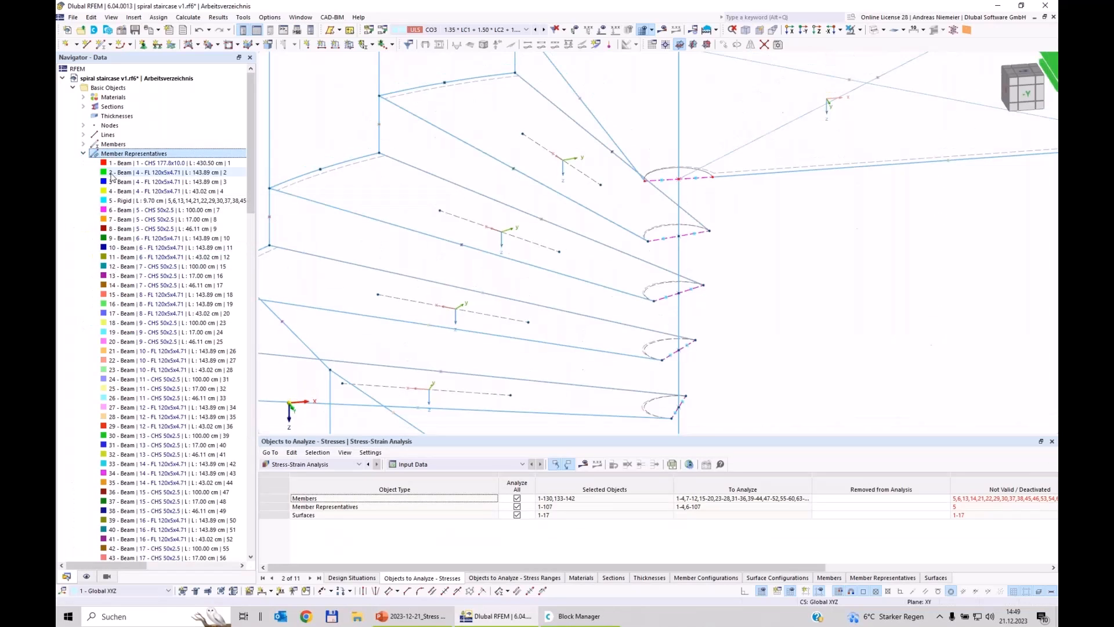
pyautogui.scroll(-8, 113, 174)
pyautogui.scroll(-18, 113, 175)
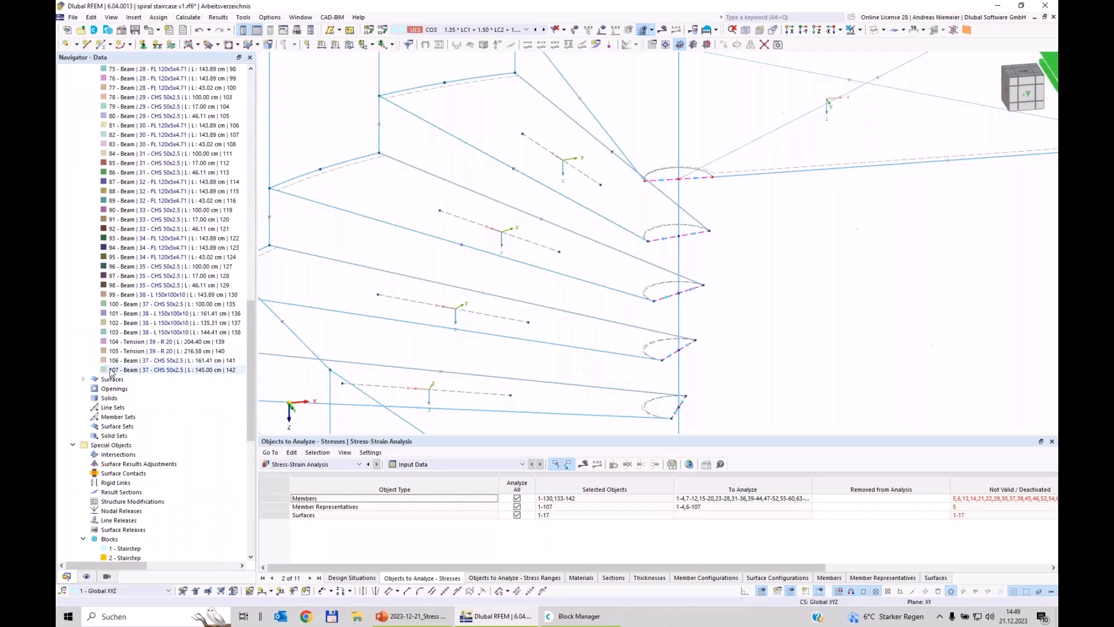
pyautogui.scroll(8, 118, 326)
pyautogui.scroll(19, 118, 326)
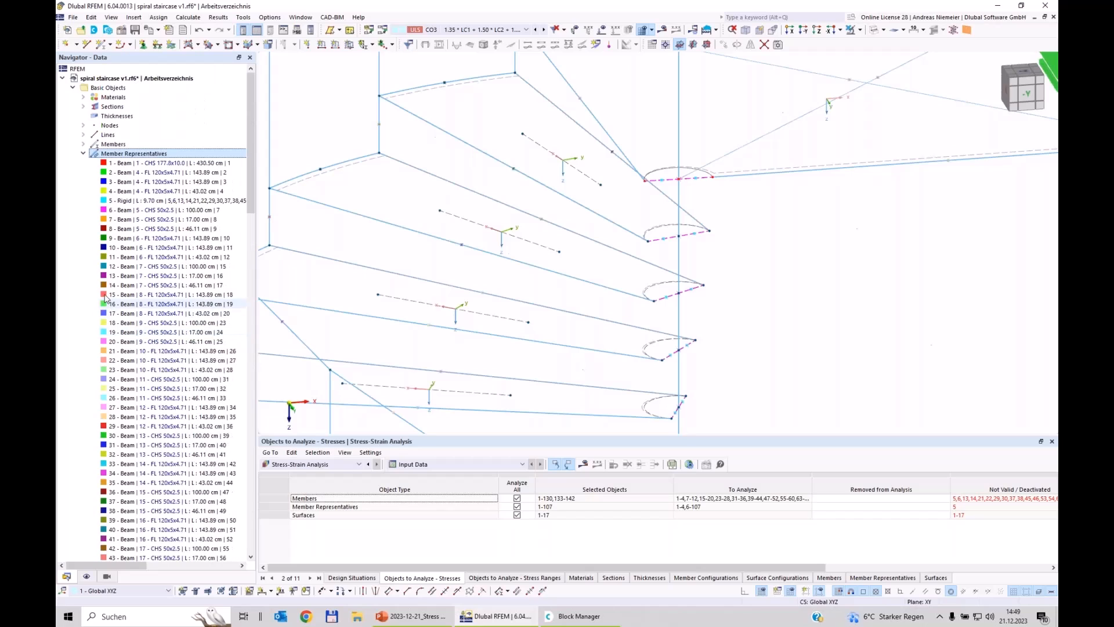
pyautogui.click(84, 154)
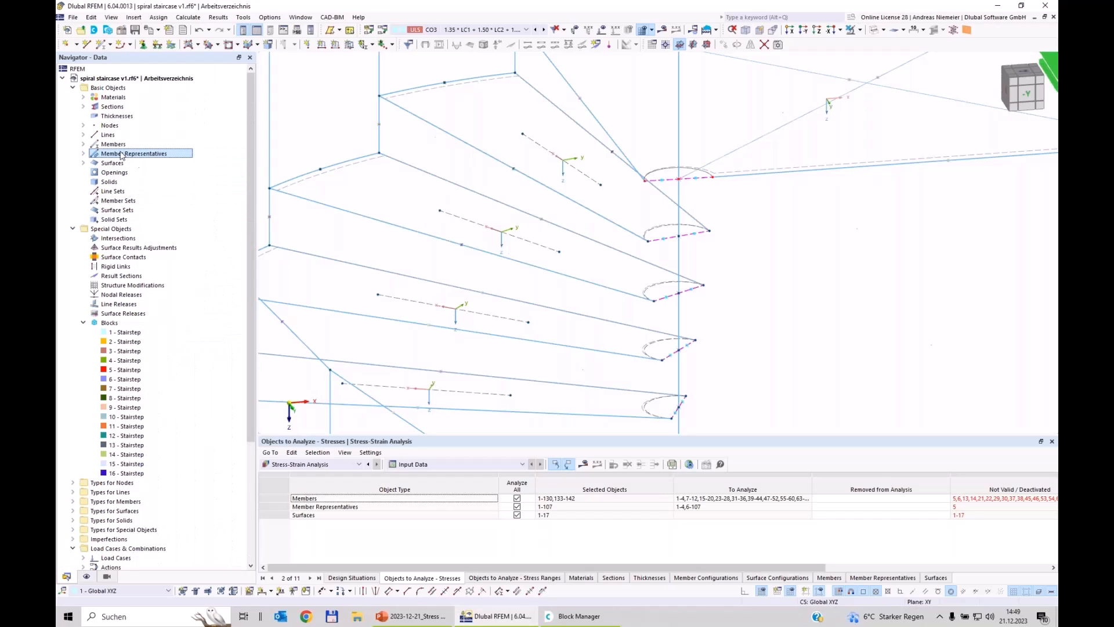
# Review the properties considered for member representatives, such as sections, line types, member types and lengths, leaving the base data unchanged
pyautogui.rightClick(139, 85)
pyautogui.click(285, 150)
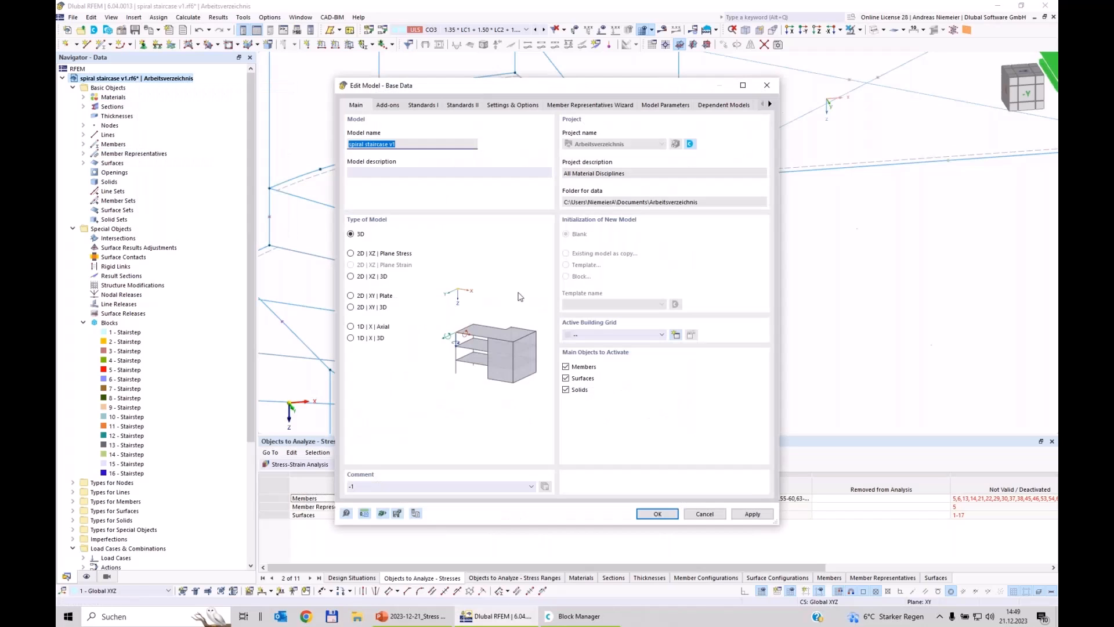
pyautogui.click(595, 105)
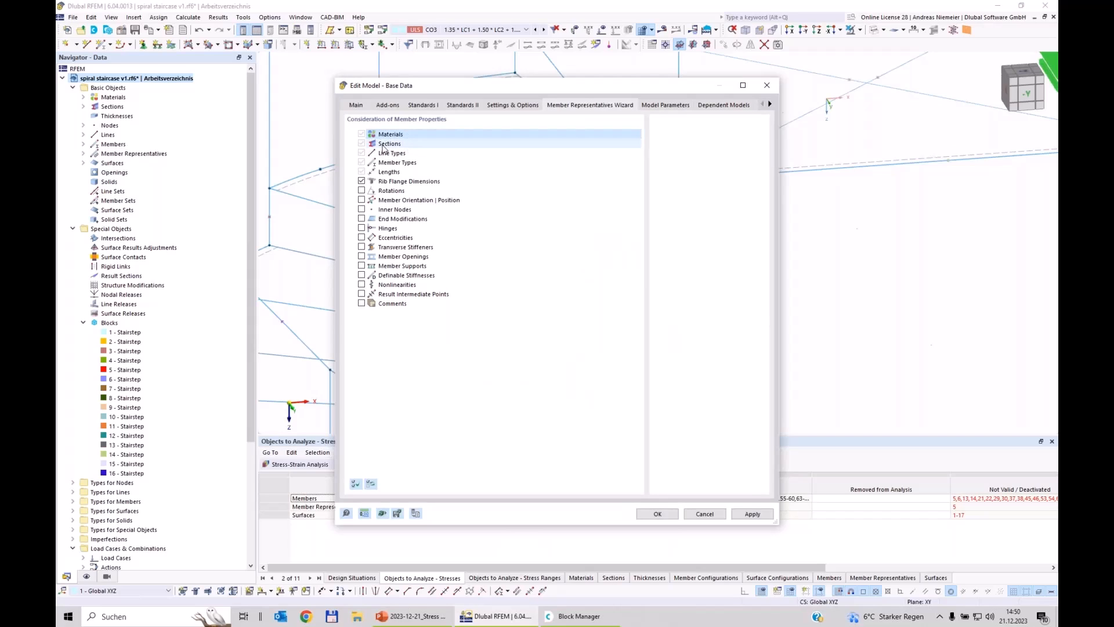
pyautogui.click(408, 146)
pyautogui.click(404, 164)
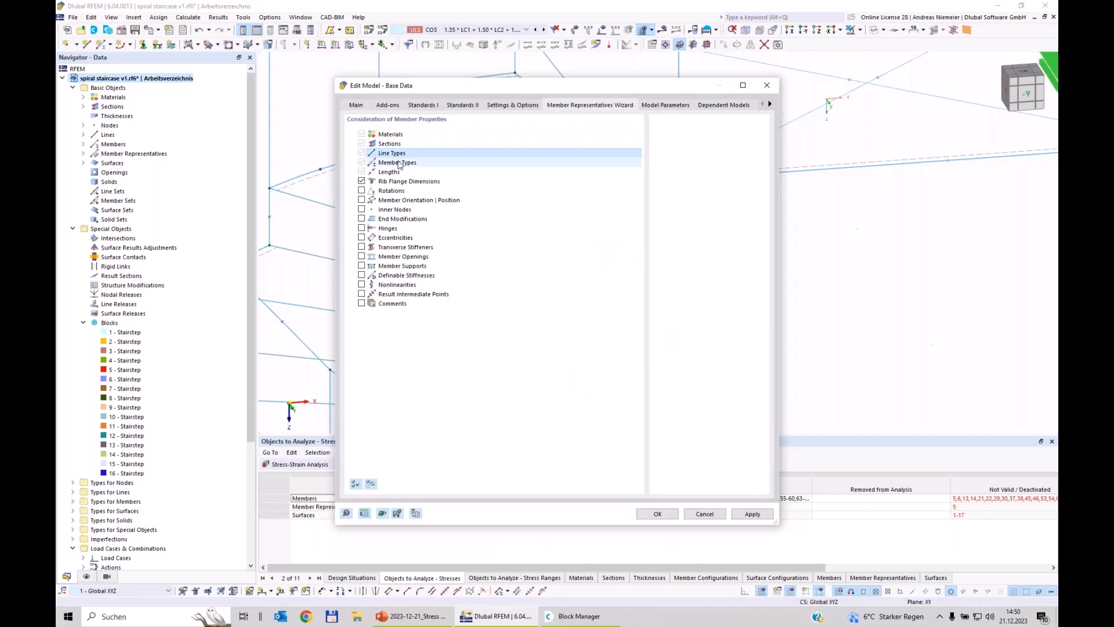
pyautogui.click(390, 172)
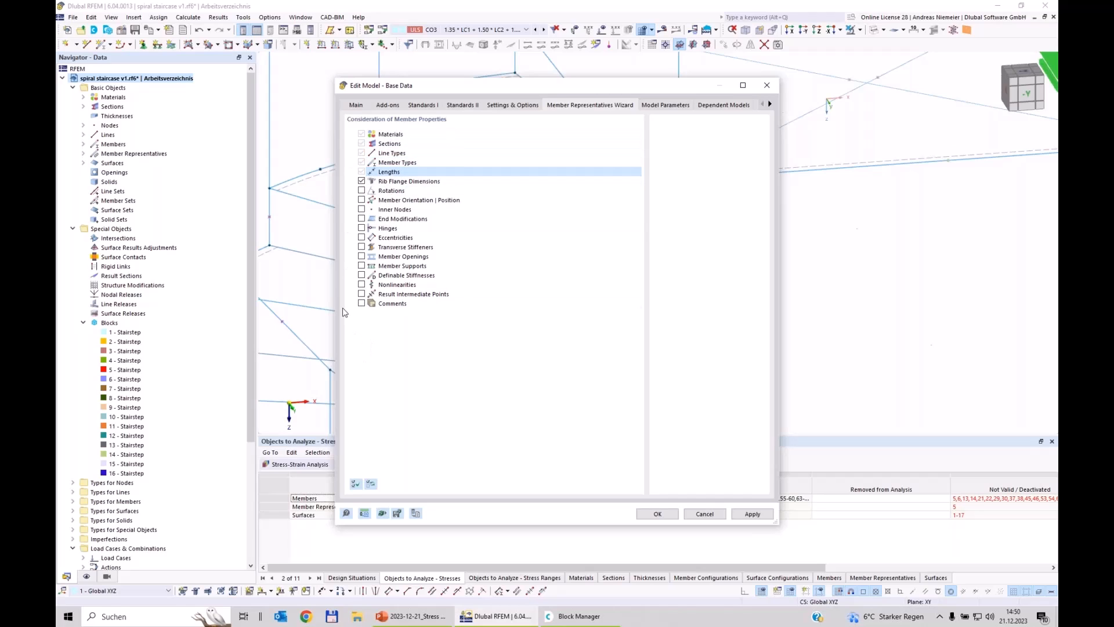
pyautogui.click(705, 514)
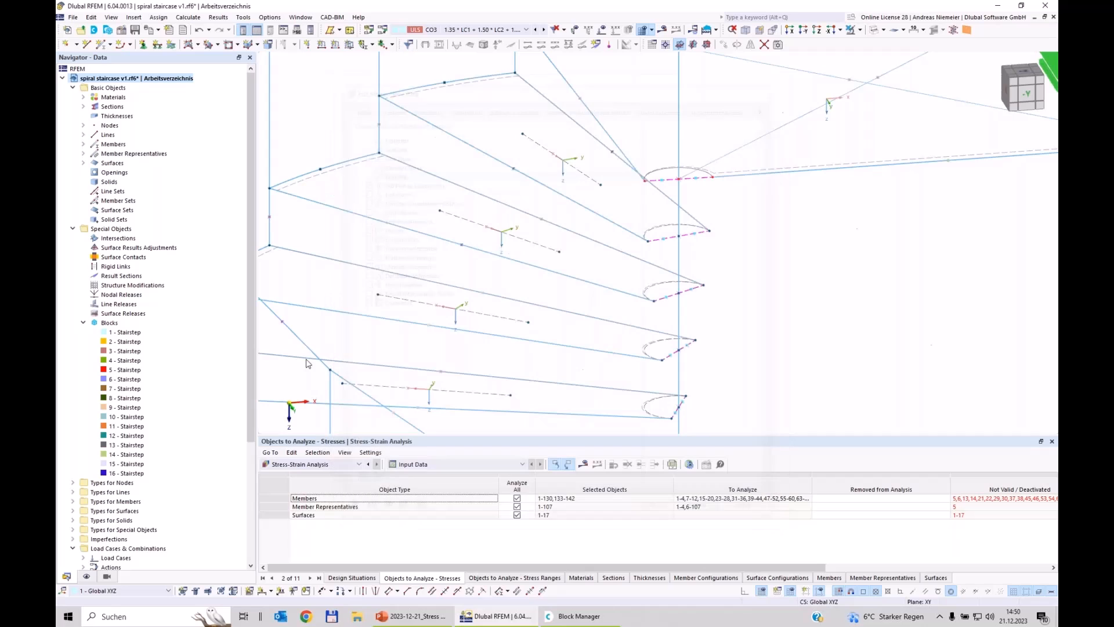
# Check the sections, materials and lengths by which the listed member representatives are grouped
pyautogui.click(84, 154)
pyautogui.scroll(-15, 199, 326)
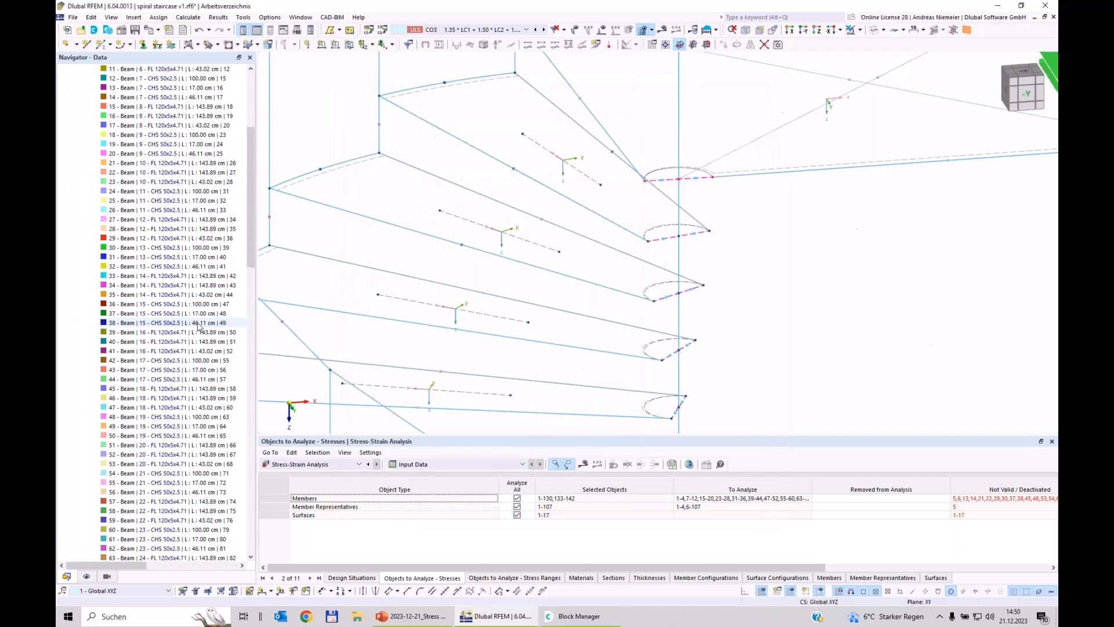
pyautogui.scroll(-7, 198, 327)
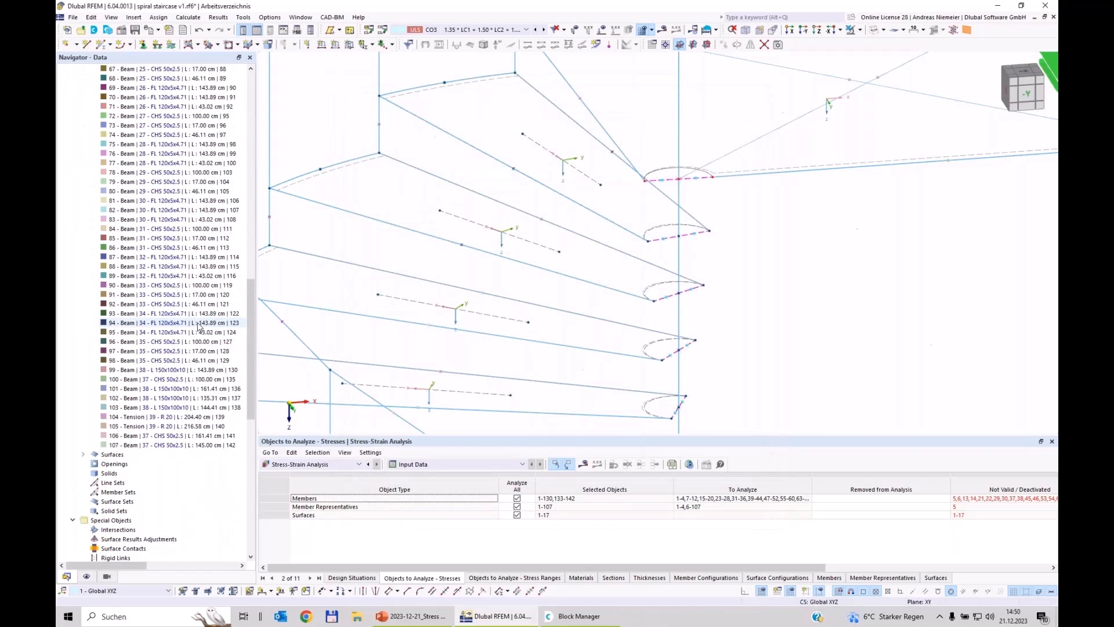
pyautogui.scroll(20, 198, 326)
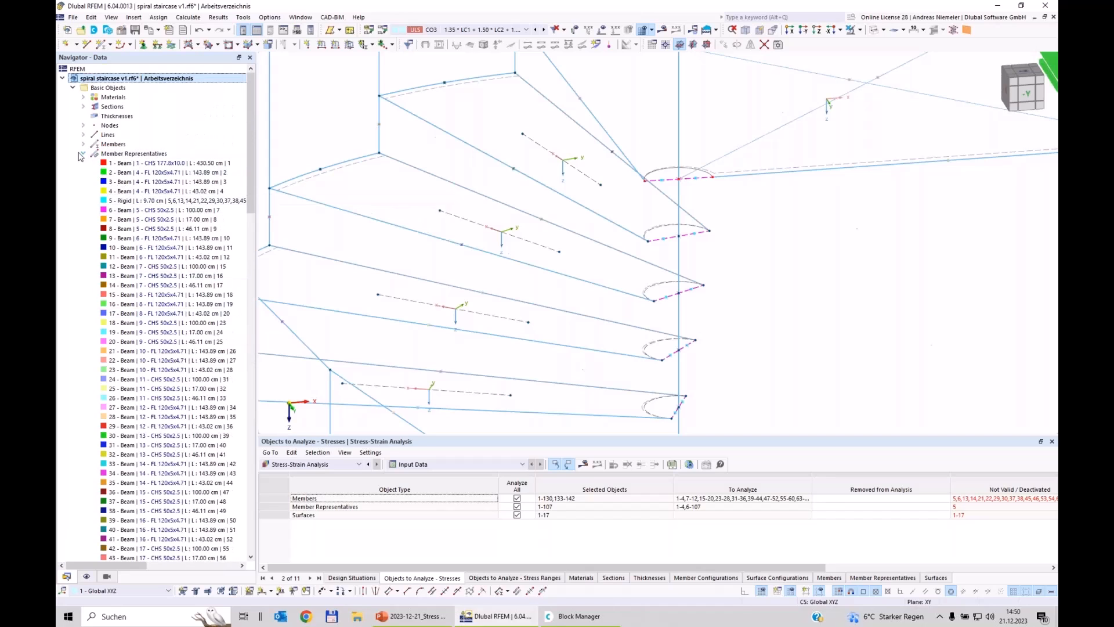
pyautogui.click(83, 154)
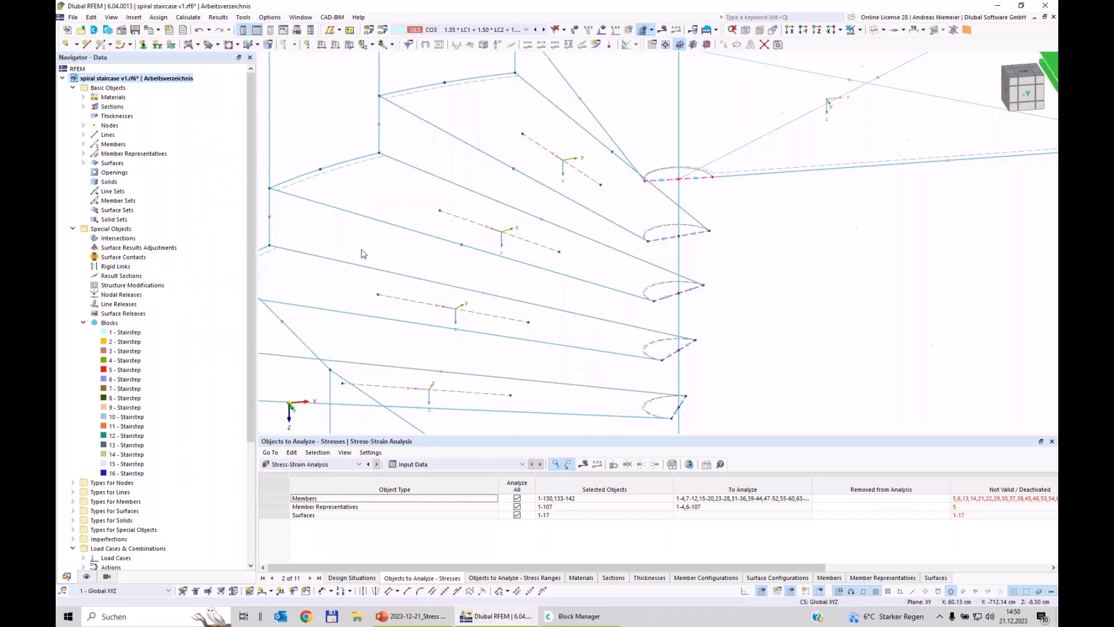
# Set Stairstep blocks 2 to 16 to use block 1 - Stairstep as reference block and enable individual numbering for them
pyautogui.scroll(-3, 369, 247)
pyautogui.scroll(-5, 369, 246)
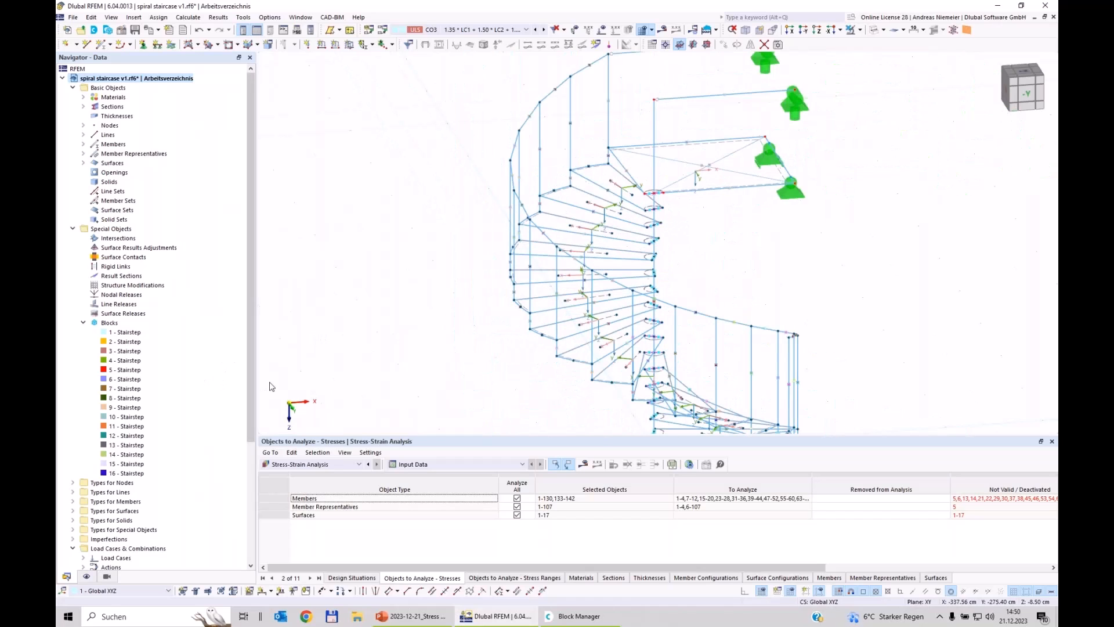
pyautogui.doubleClick(132, 333)
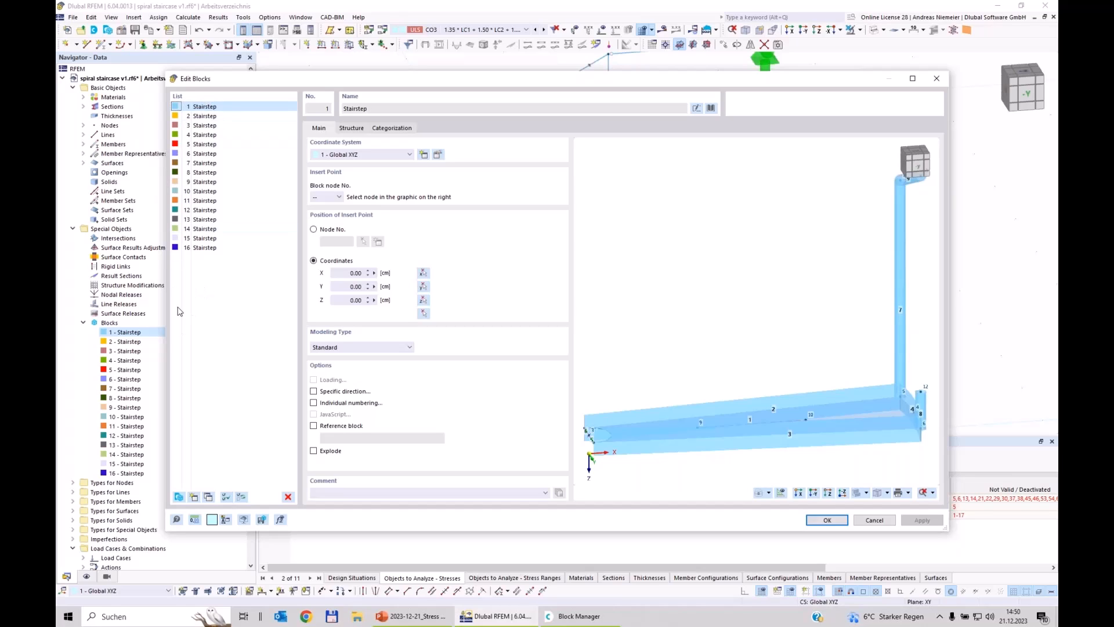
pyautogui.click(202, 116)
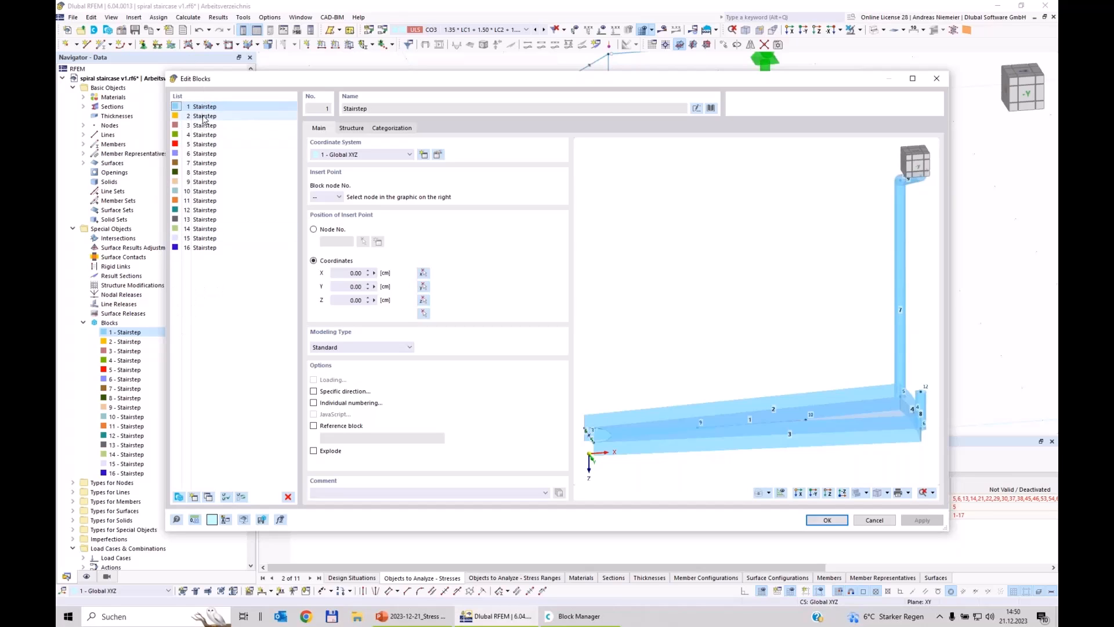
pyautogui.keyDown('shift'); pyautogui.click(205, 247); pyautogui.keyUp('shift')
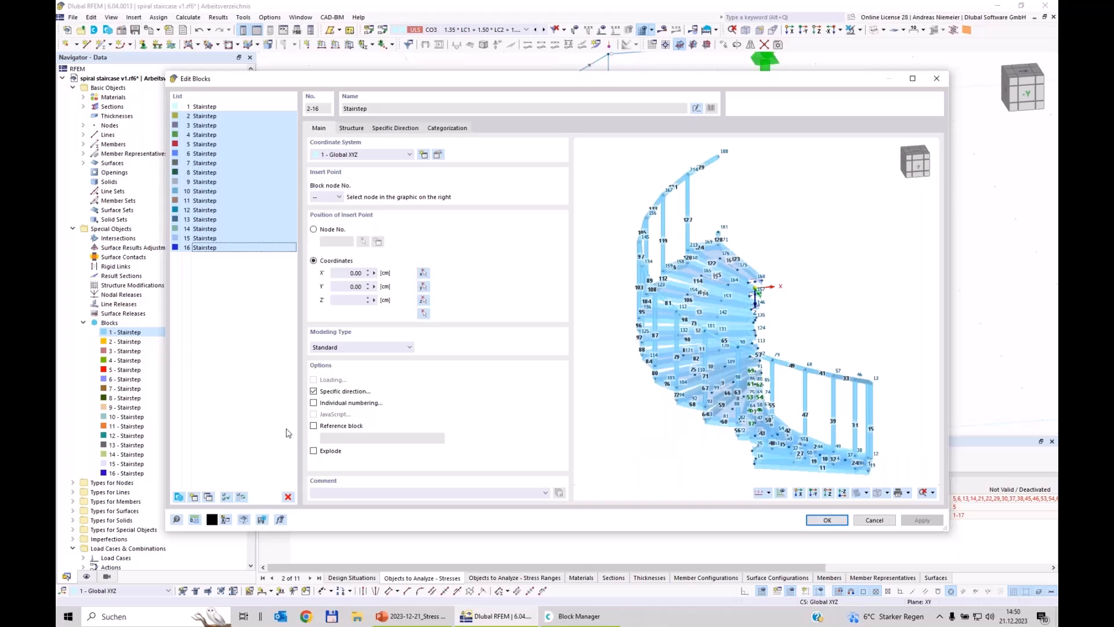
pyautogui.click(317, 425)
pyautogui.click(385, 445)
pyautogui.click(385, 458)
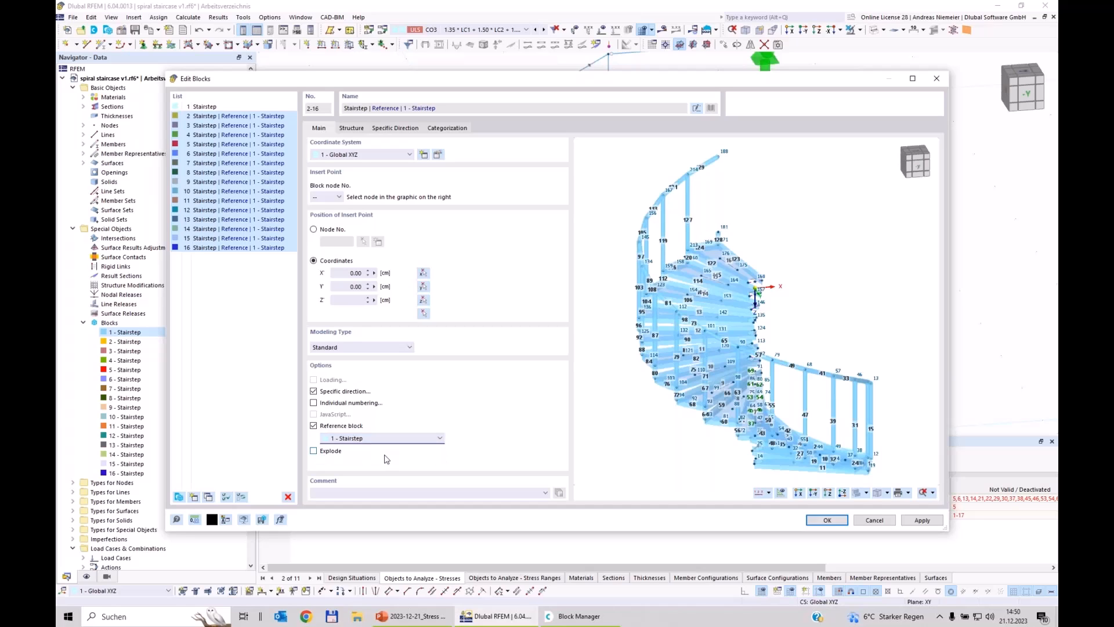
pyautogui.click(313, 402)
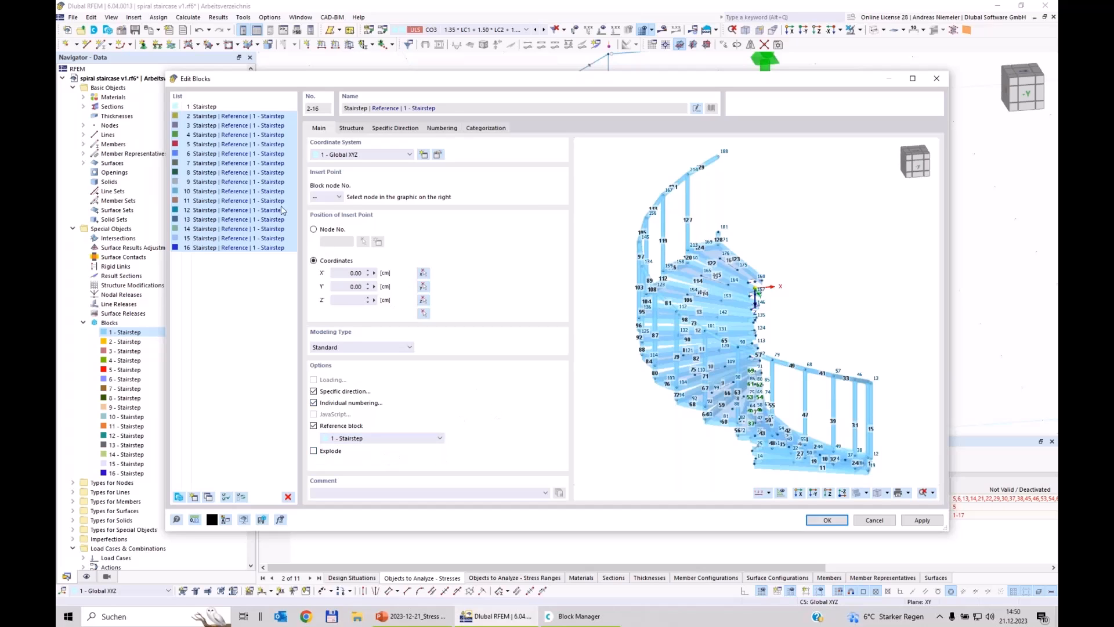
# Assign material 1 - S235 | Isotropic | Linear Elastic as Material 1 of the reference block 1 - Stairstep
pyautogui.click(203, 106)
pyautogui.click(351, 128)
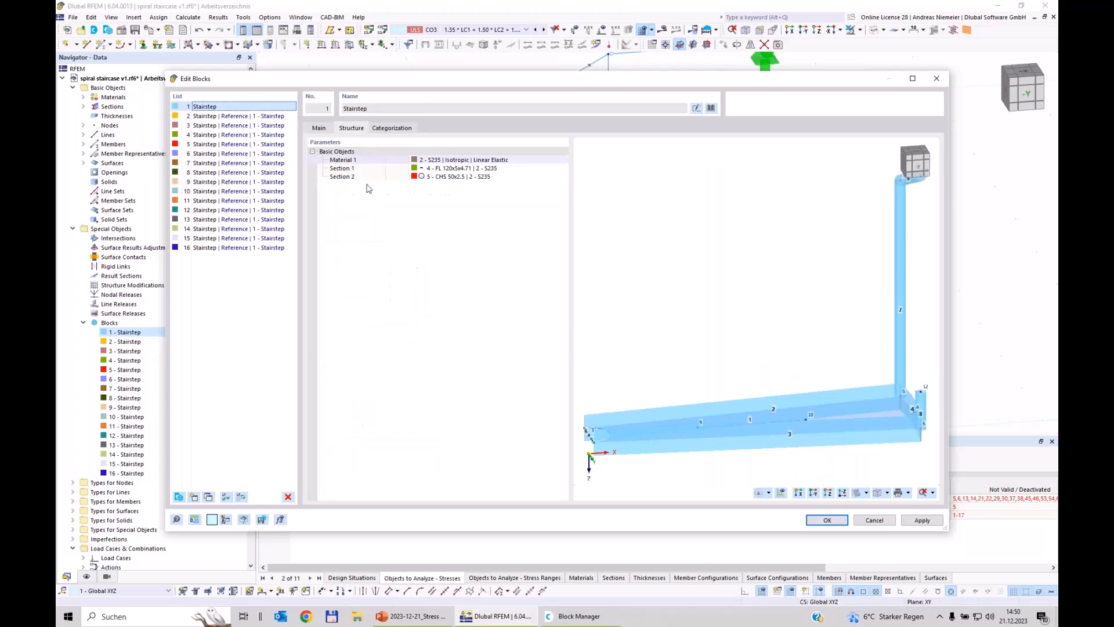
pyautogui.click(485, 160)
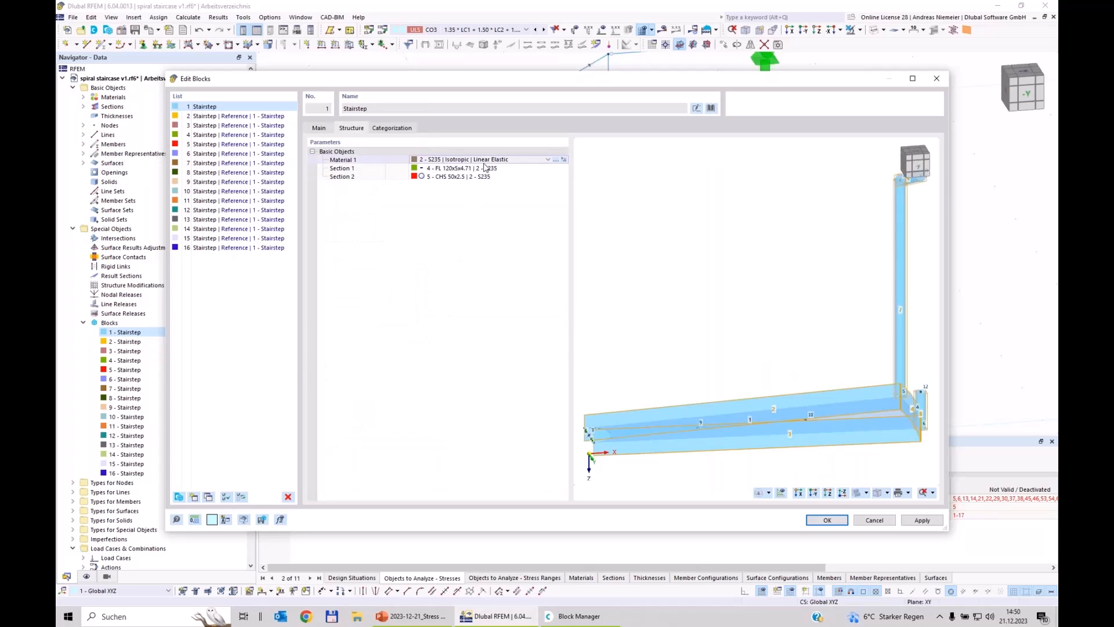
pyautogui.click(511, 165)
pyautogui.click(484, 167)
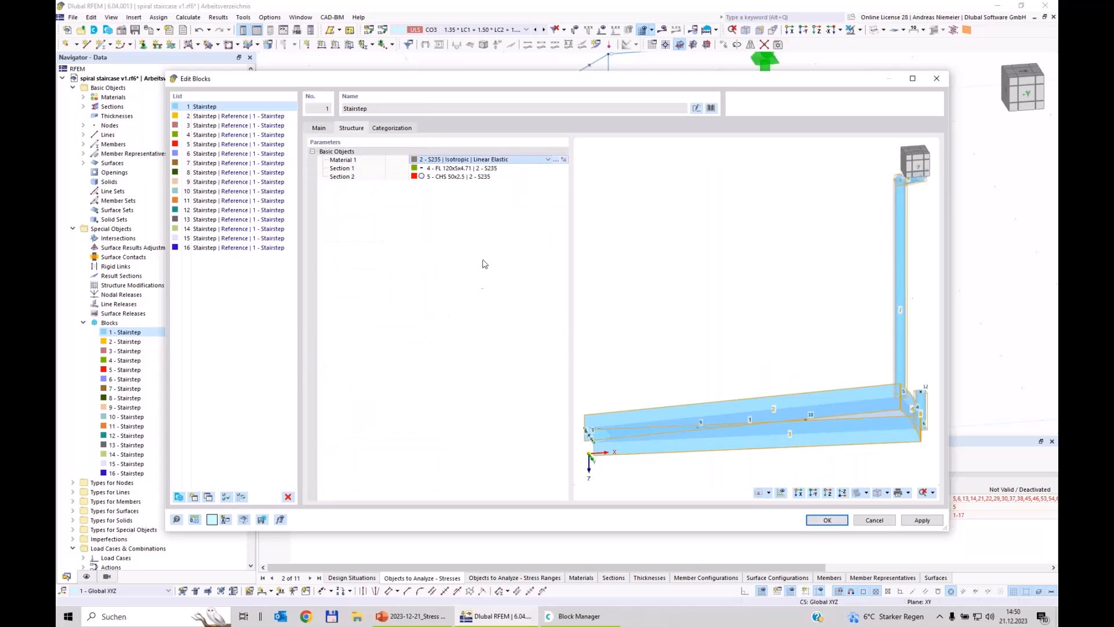
# Set the reference block's Section 1 to 2 - FL 120x5x4.71 and Section 2 to 37 - CHS 50x2.5, accepting the deletion of the mesh
pyautogui.click(456, 169)
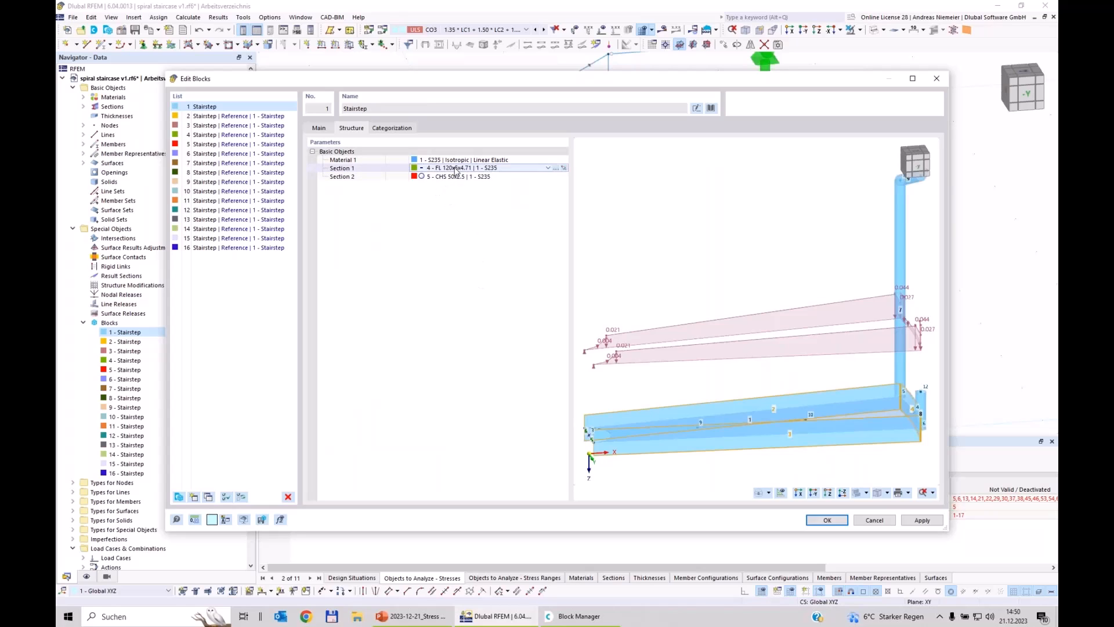
pyautogui.click(460, 169)
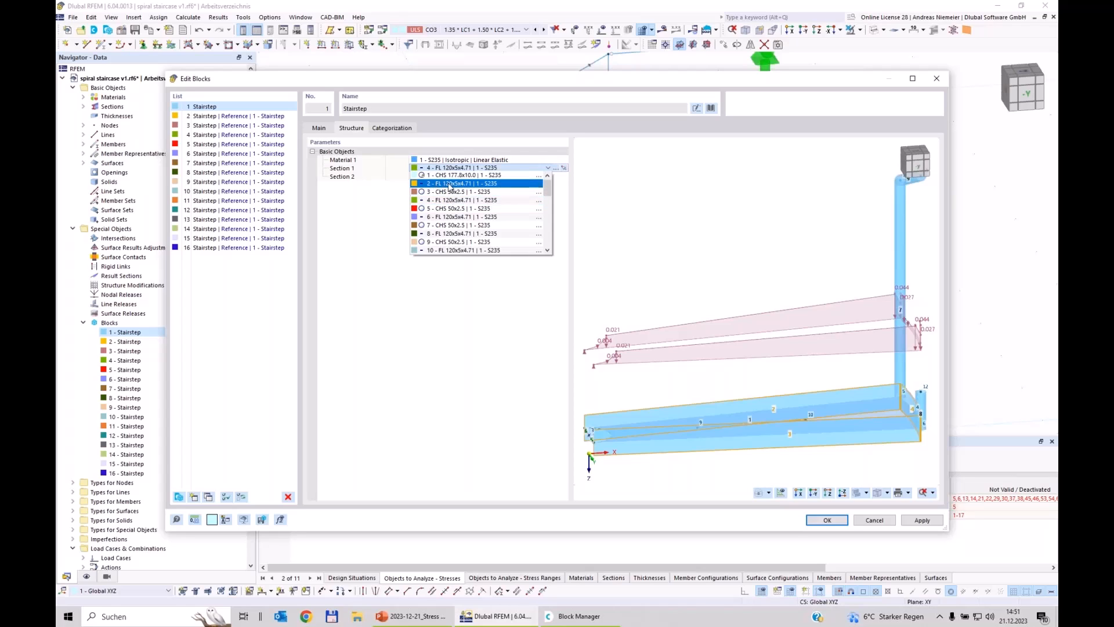
pyautogui.click(450, 183)
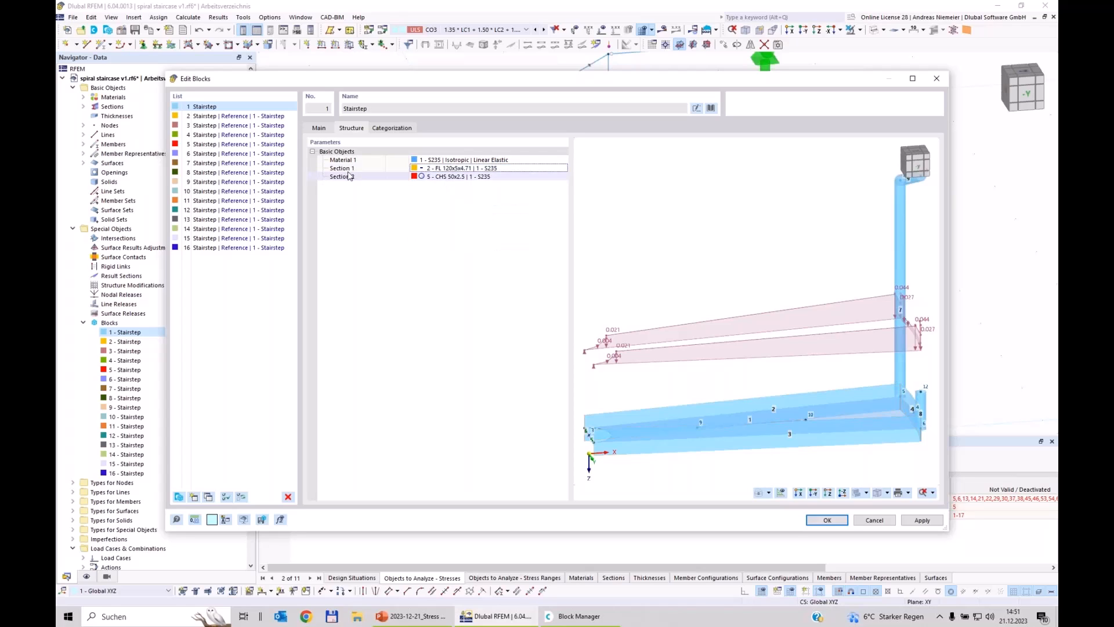
pyautogui.click(442, 179)
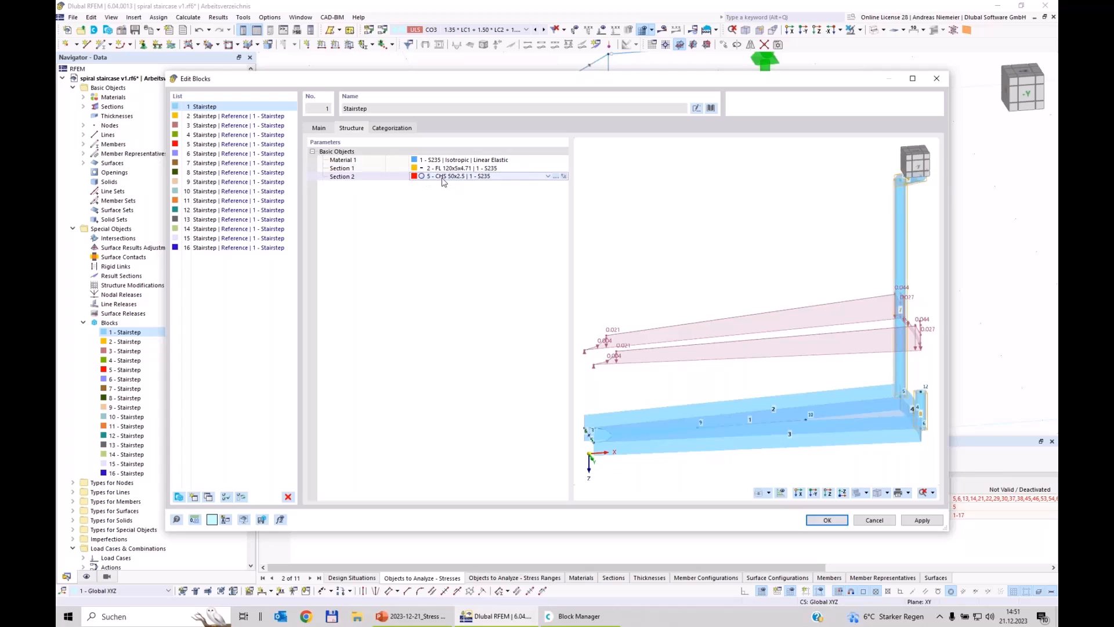
pyautogui.click(548, 176)
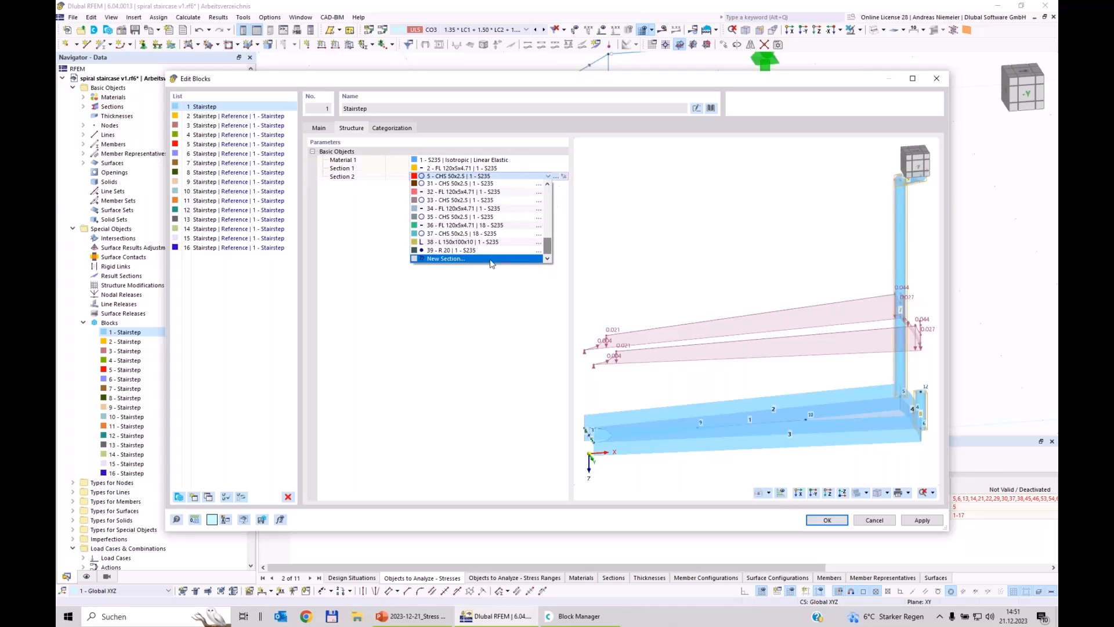
pyautogui.click(490, 234)
pyautogui.click(489, 297)
pyautogui.click(820, 525)
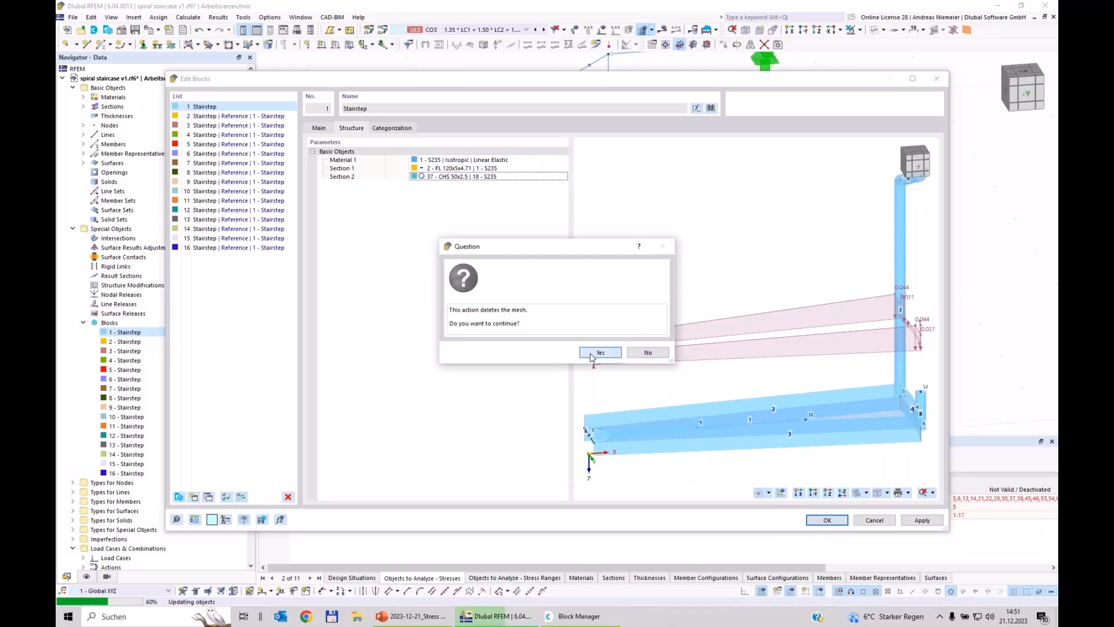
pyautogui.click(601, 358)
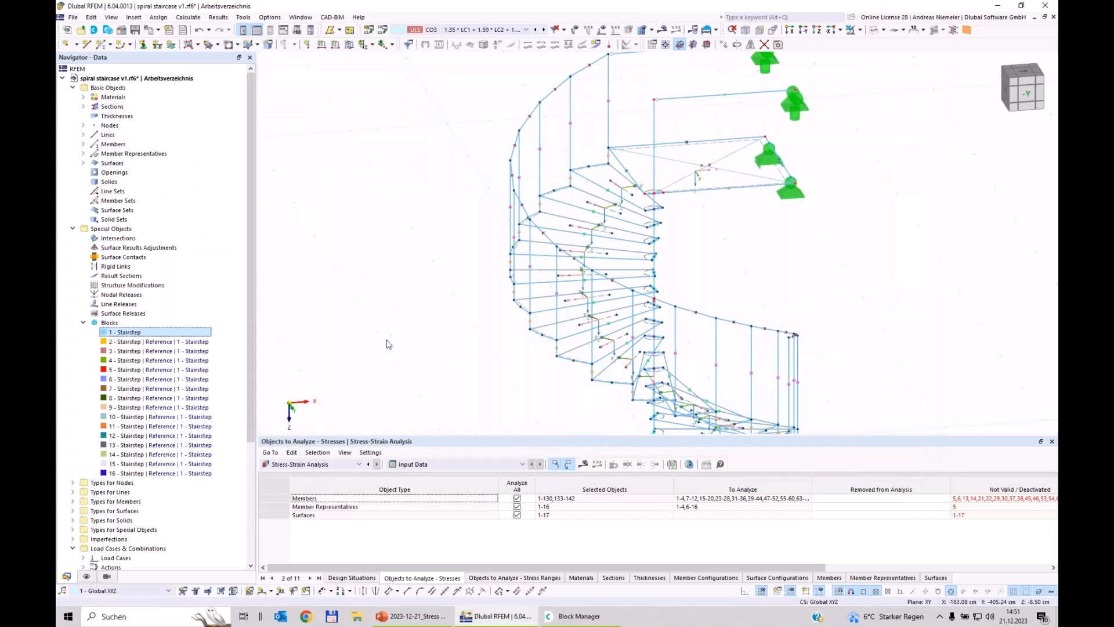
# List the member representatives and highlight numbers 1 to 5 one after another to see which members each covers in the staircase
pyautogui.click(83, 153)
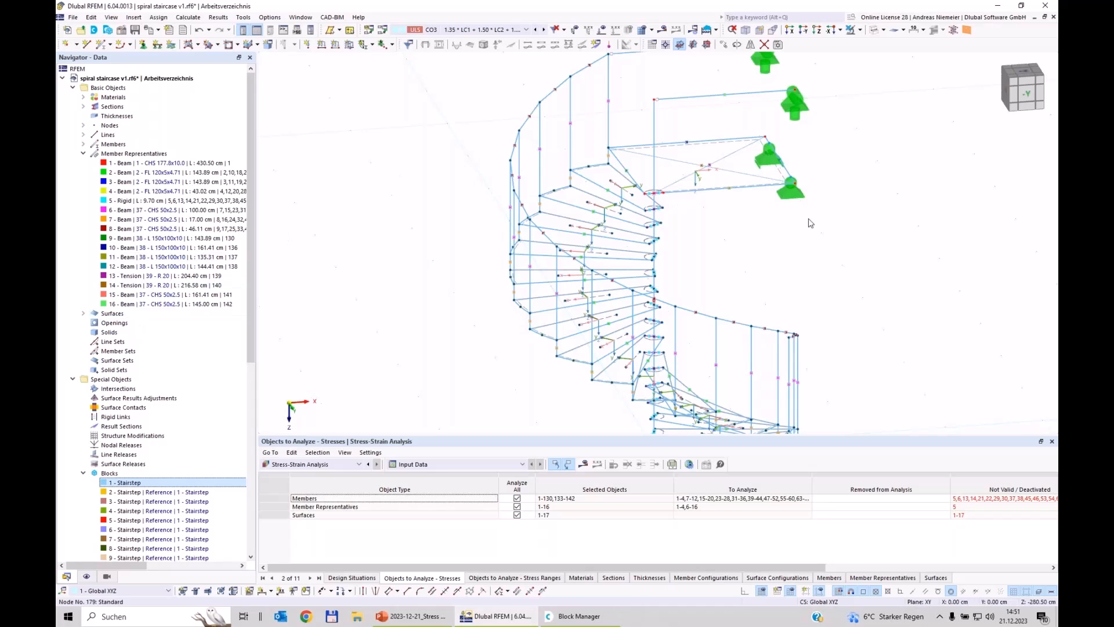
pyautogui.scroll(-2, 782, 235)
pyautogui.moveTo(794, 268); pyautogui.dragTo(719, 235, button='middle')
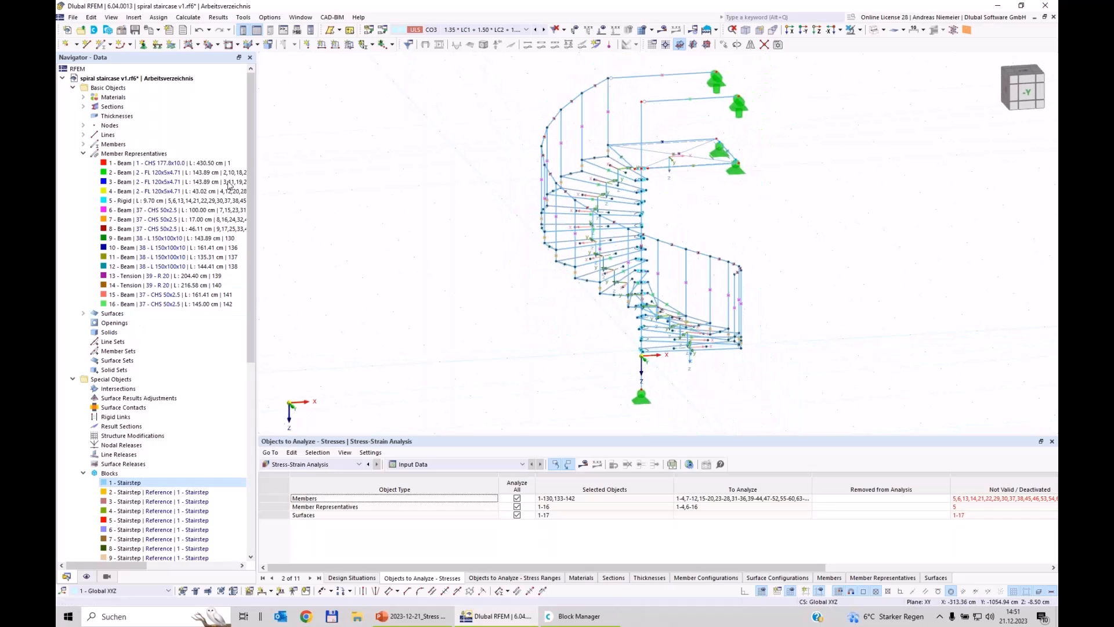
pyautogui.click(119, 165)
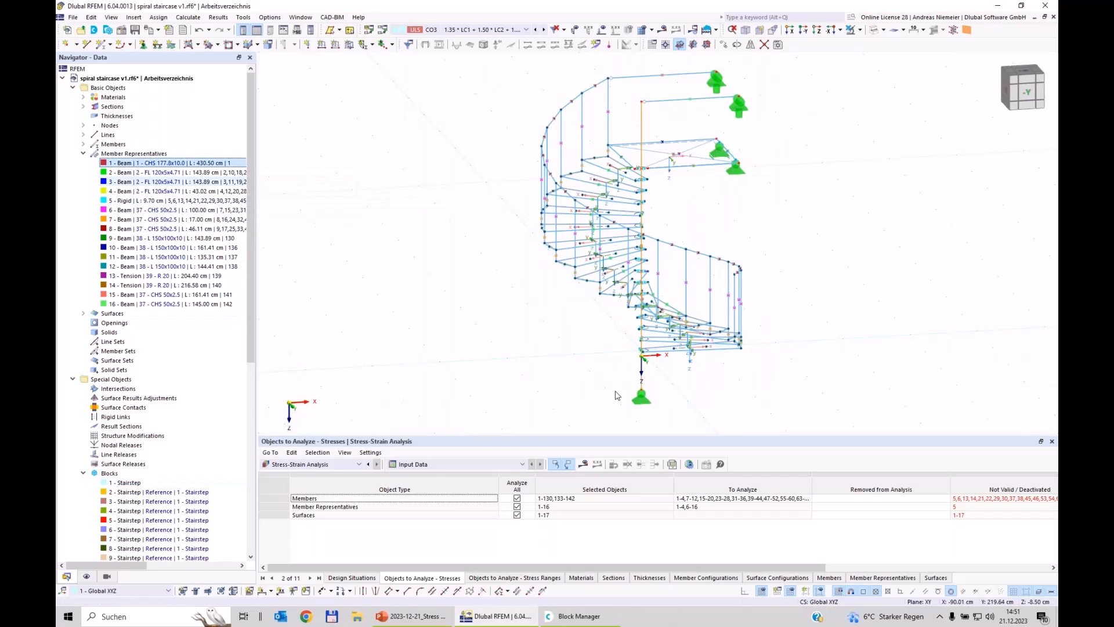
pyautogui.click(119, 174)
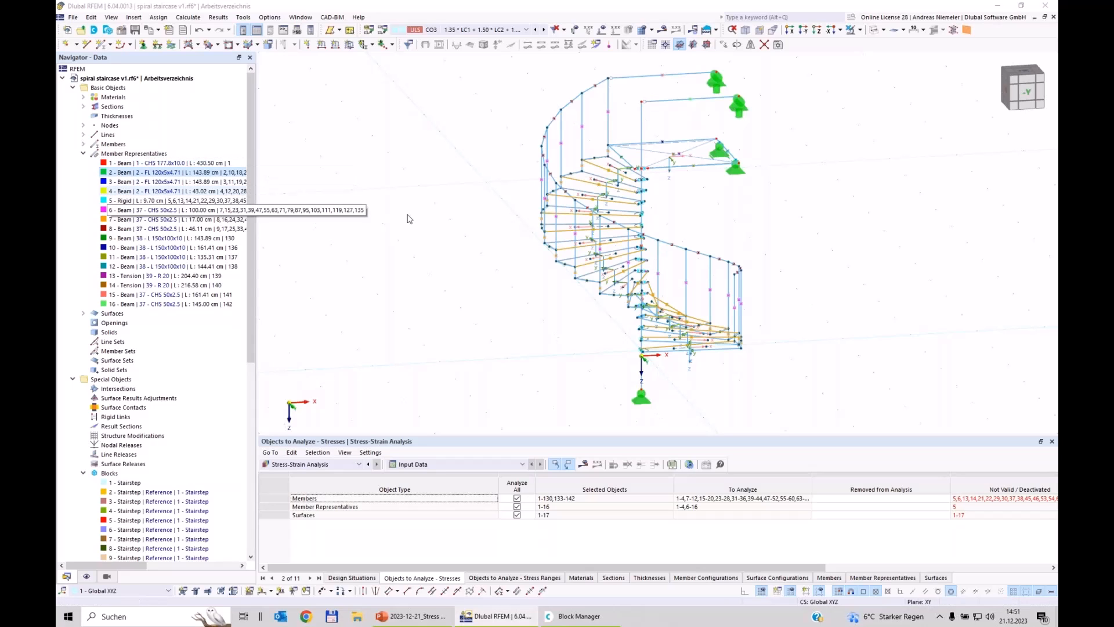
pyautogui.scroll(2, 568, 174)
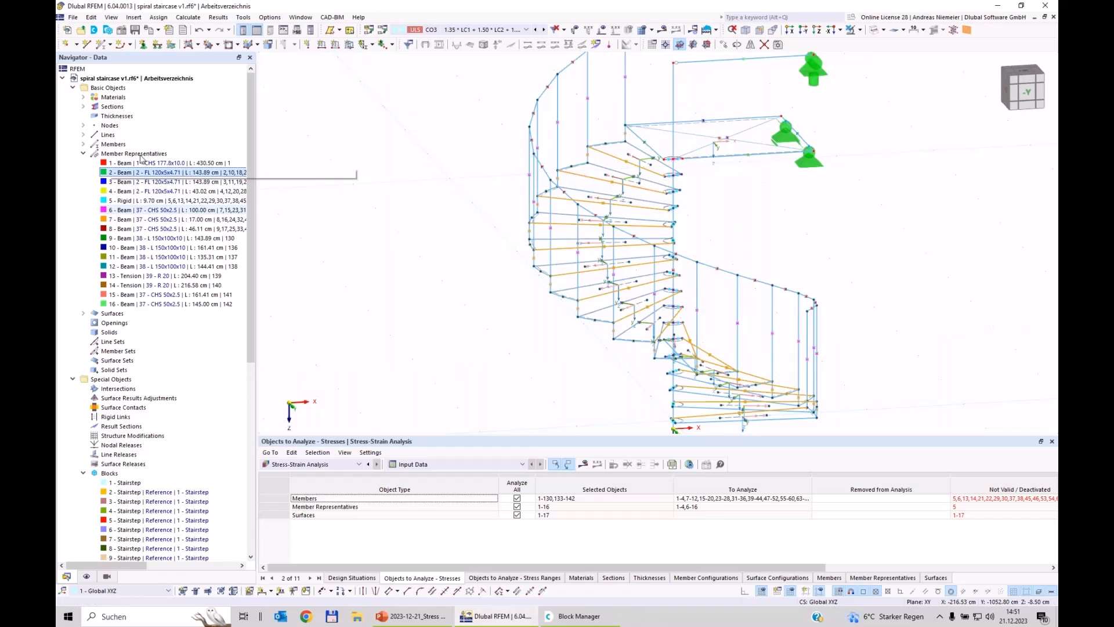
pyautogui.click(121, 182)
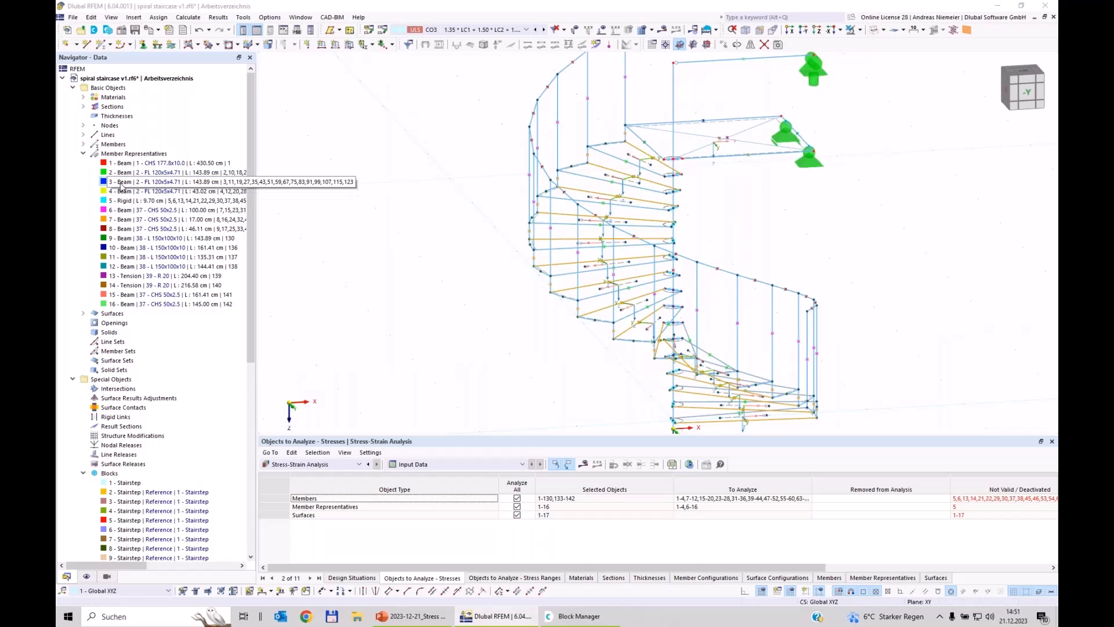
pyautogui.click(121, 191)
pyautogui.click(122, 201)
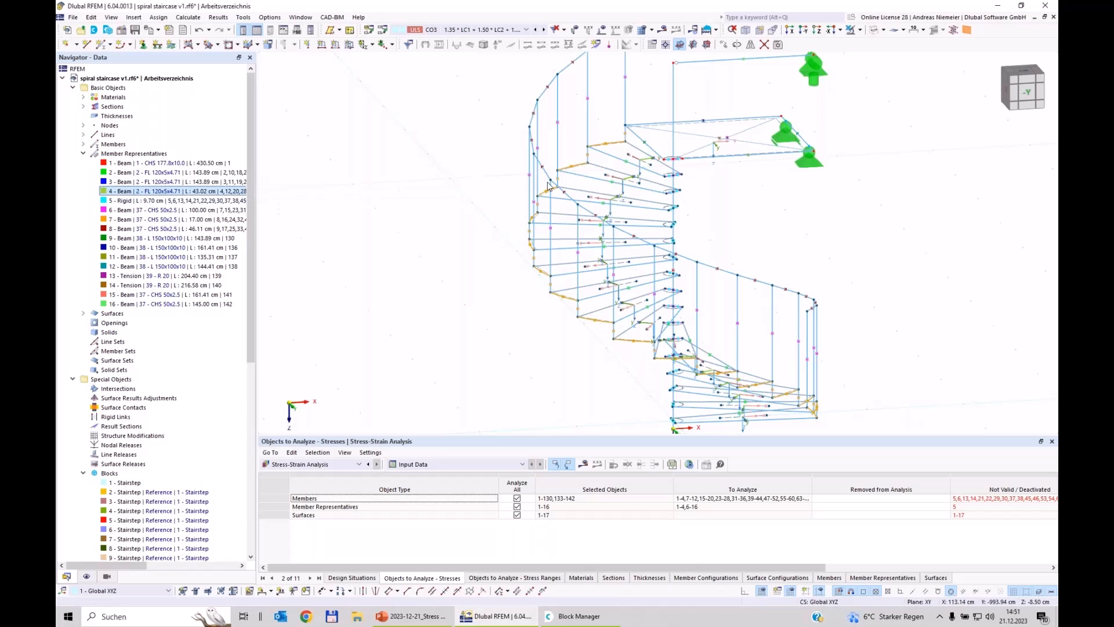
pyautogui.scroll(3, 677, 200)
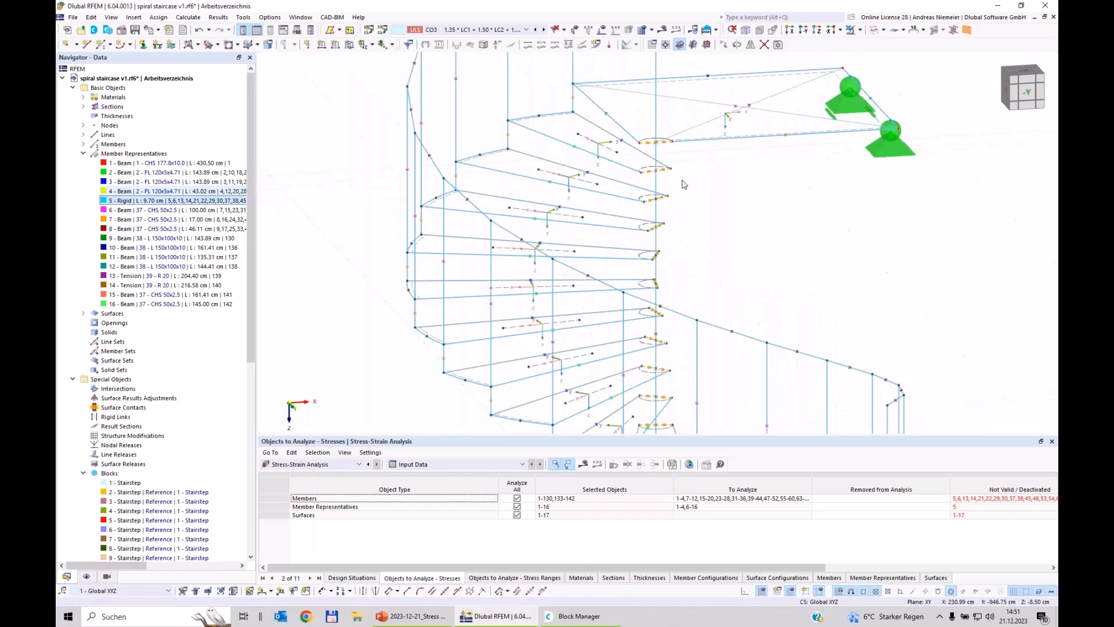
# Highlight member representatives 6 to 9 in turn to check which staircase members each one groups
pyautogui.press('Down')
pyautogui.scroll(-3, 500, 262)
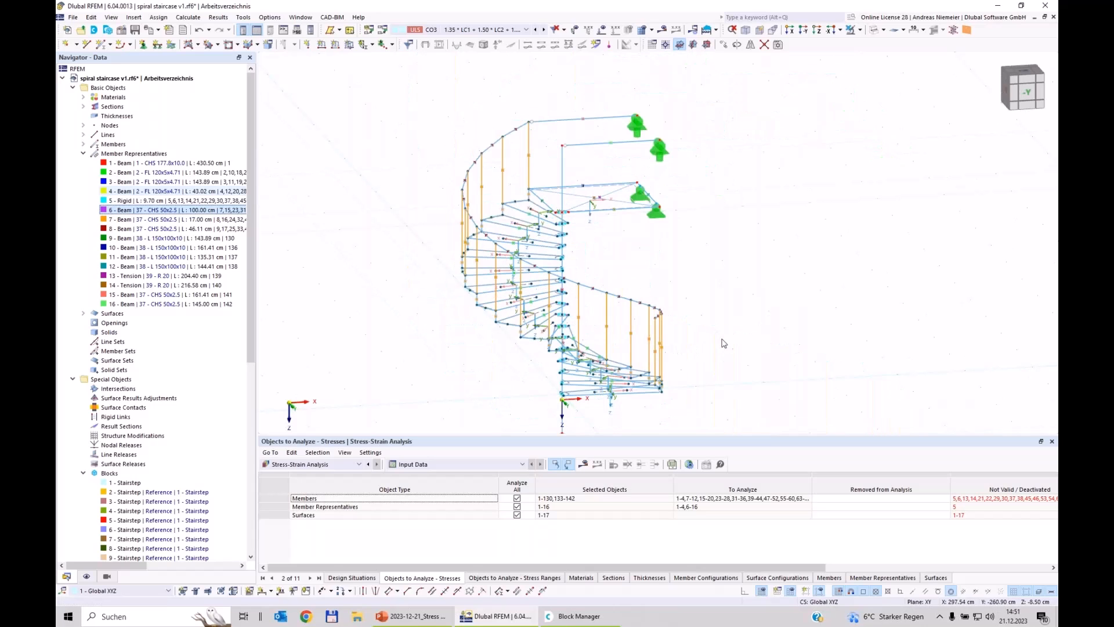
pyautogui.press('Down')
pyautogui.scroll(5, 476, 329)
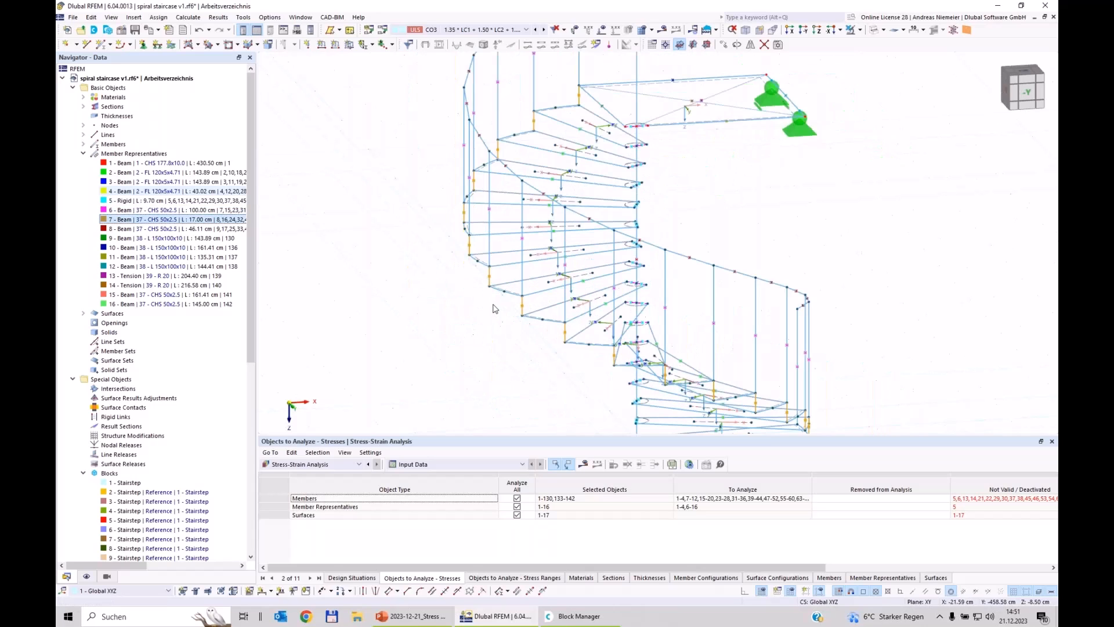
pyautogui.press('Down')
pyautogui.scroll(-6, 485, 346)
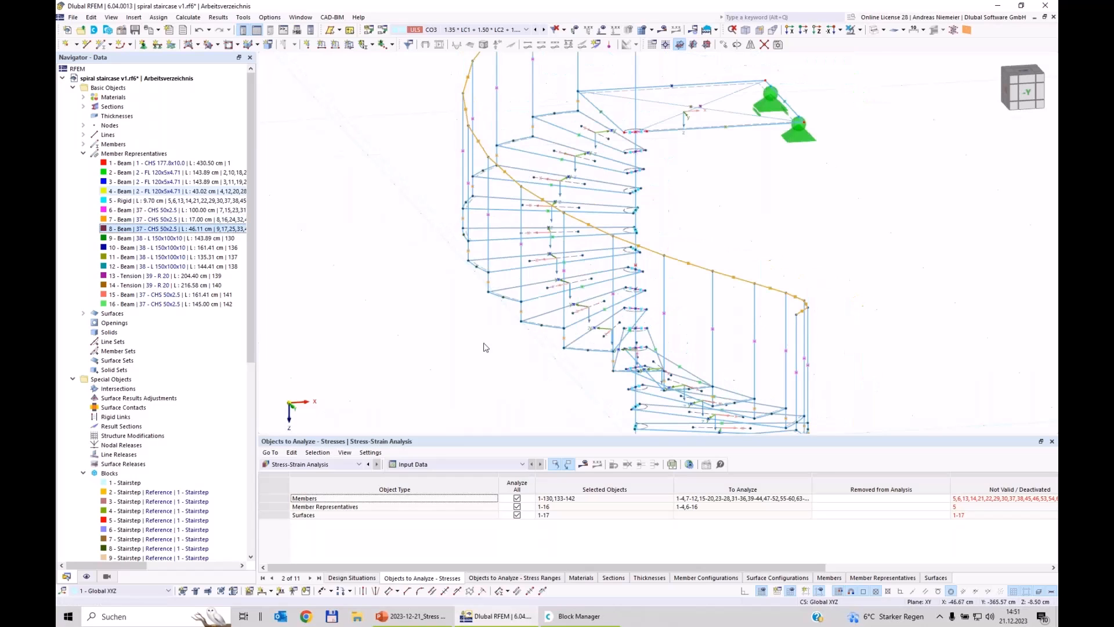
pyautogui.press('Down')
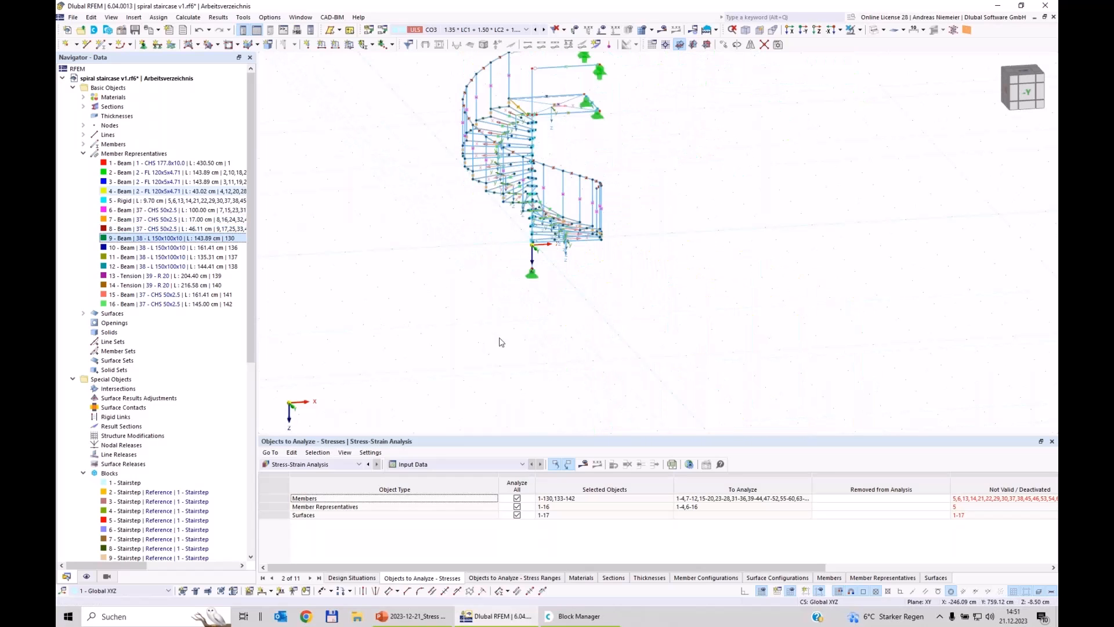
# Go through member representatives 10 to 16 and locate each one's member in the model
pyautogui.scroll(4, 526, 223)
pyautogui.press('Down')
pyautogui.press('Down')
pyautogui.press('Down')
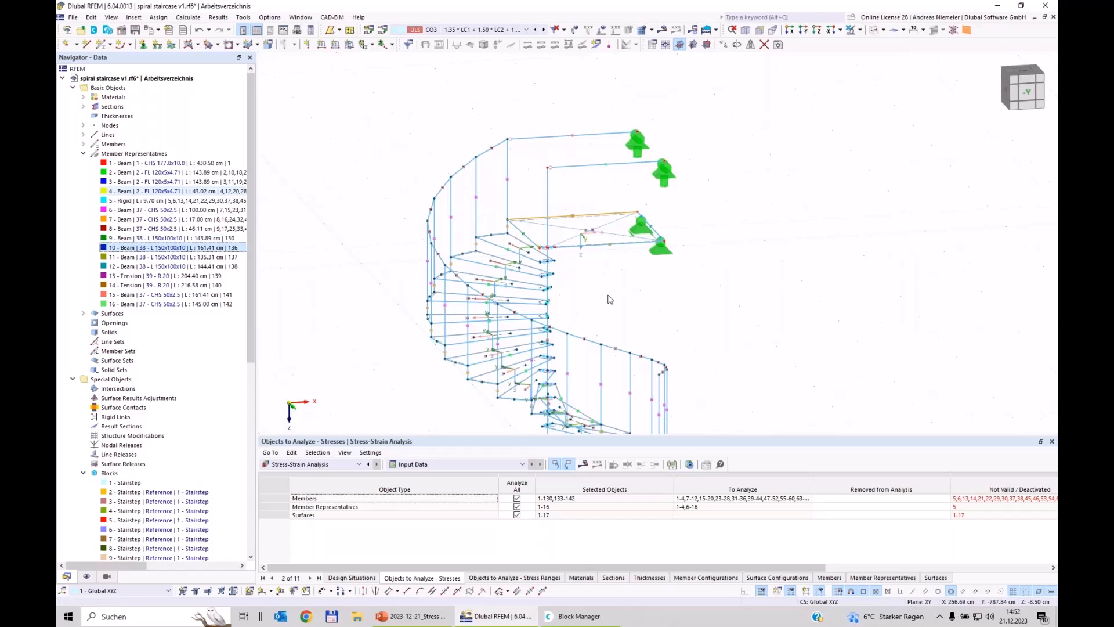
pyautogui.press('Down')
pyautogui.press('Down')
pyautogui.press('Down')
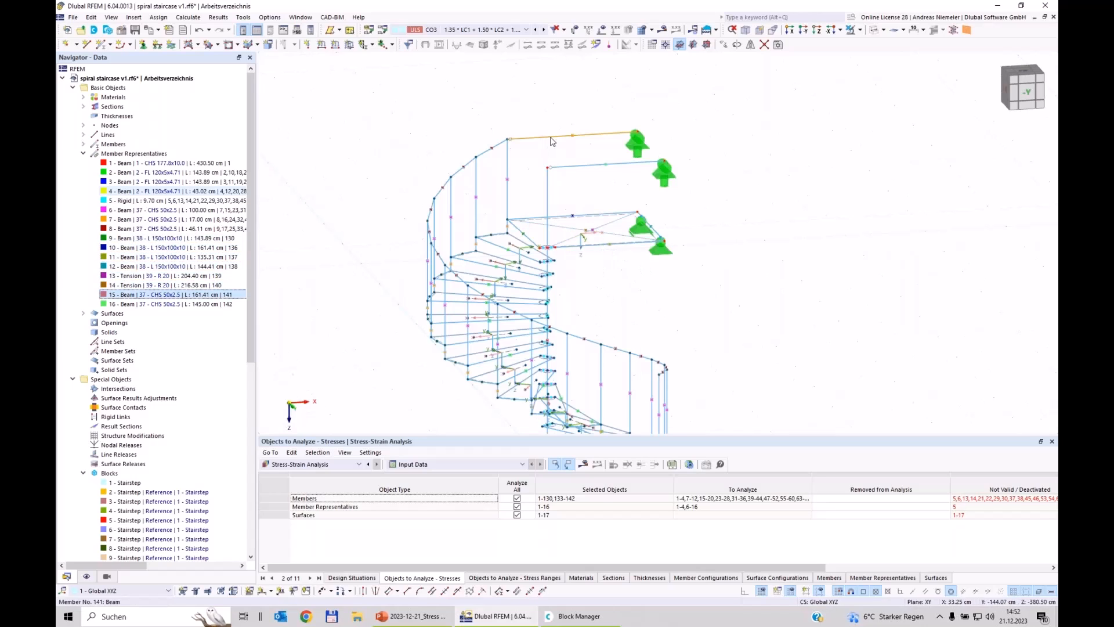
pyautogui.press('Down')
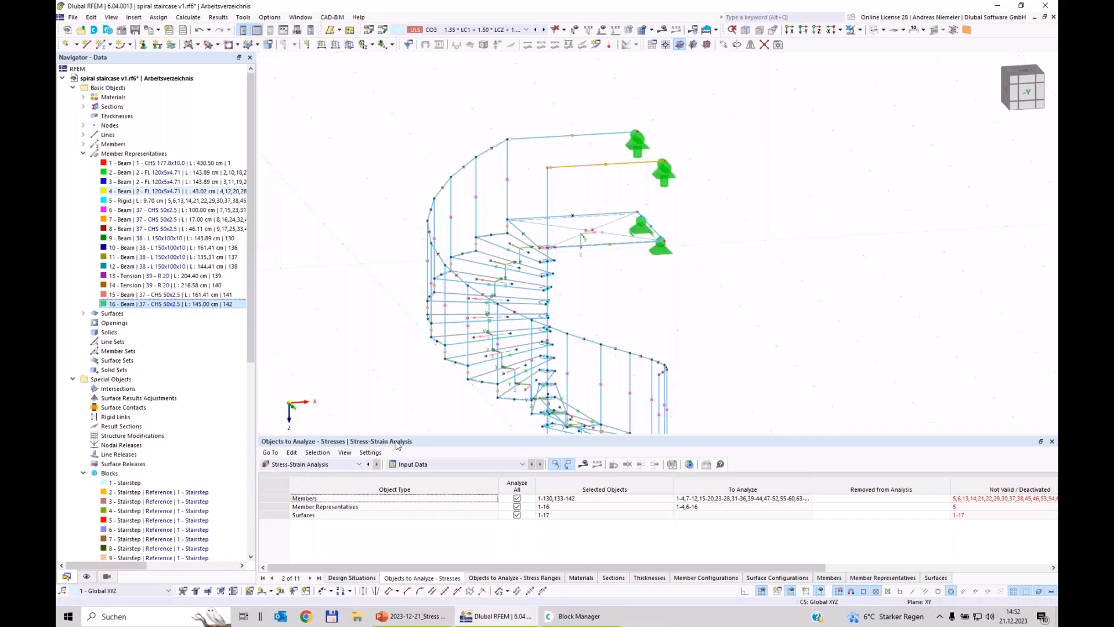
# Exclude all members and surfaces from the stress-strain analysis, leaving only the member representatives to analyze
pyautogui.moveTo(423, 435); pyautogui.dragTo(325, 390)
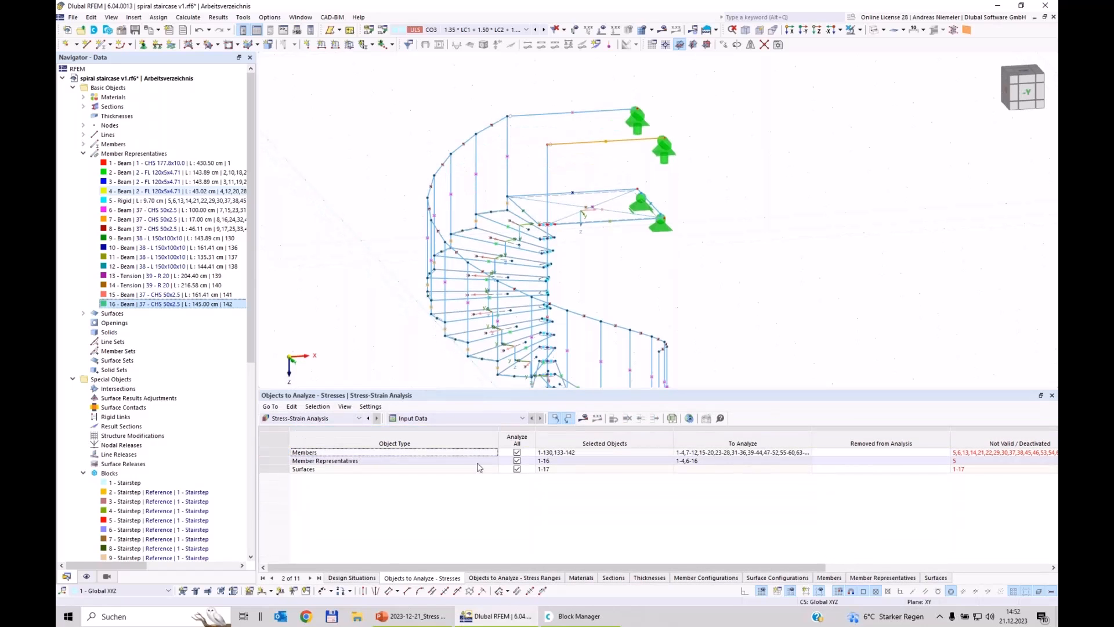
pyautogui.click(517, 453)
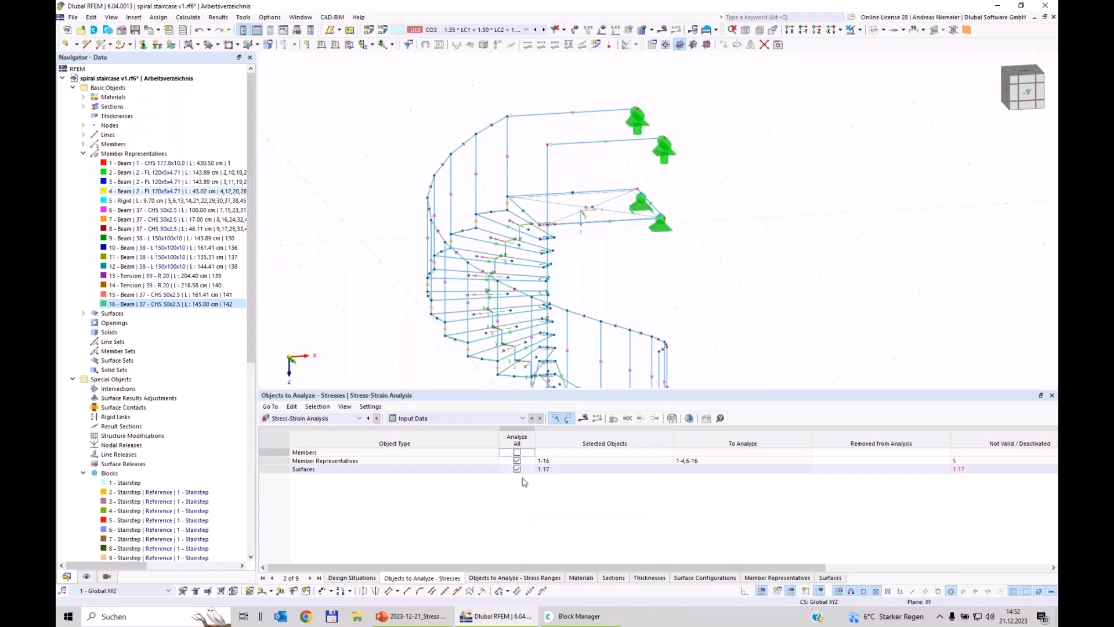
pyautogui.click(517, 469)
pyautogui.click(373, 461)
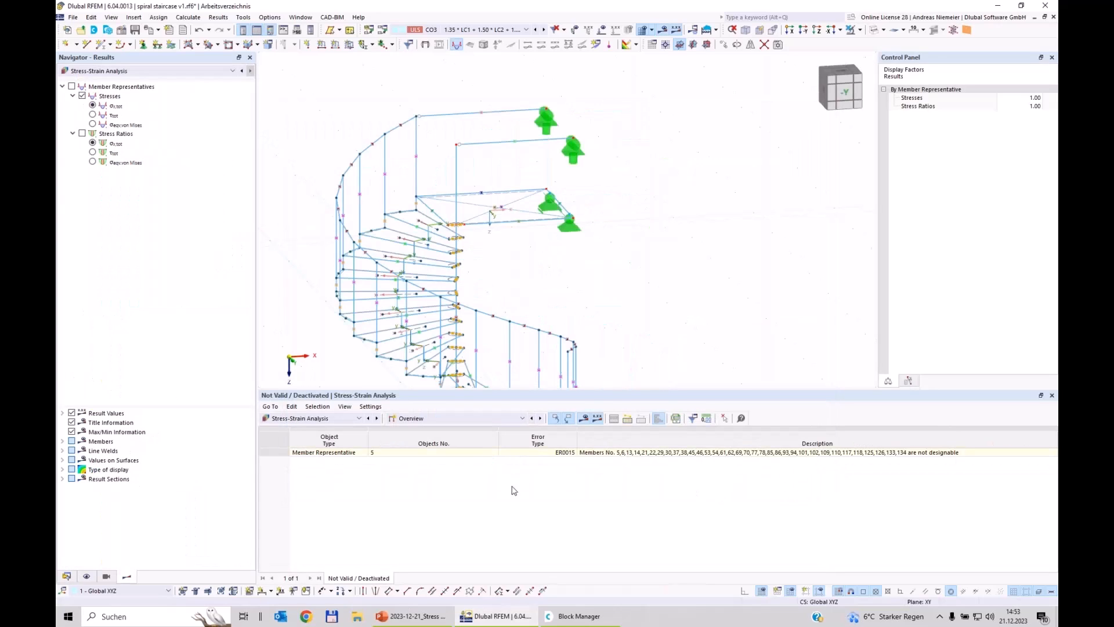
# Show the calculated stresses on member representatives, arranged by member representative, in an enlarged results table
pyautogui.click(427, 418)
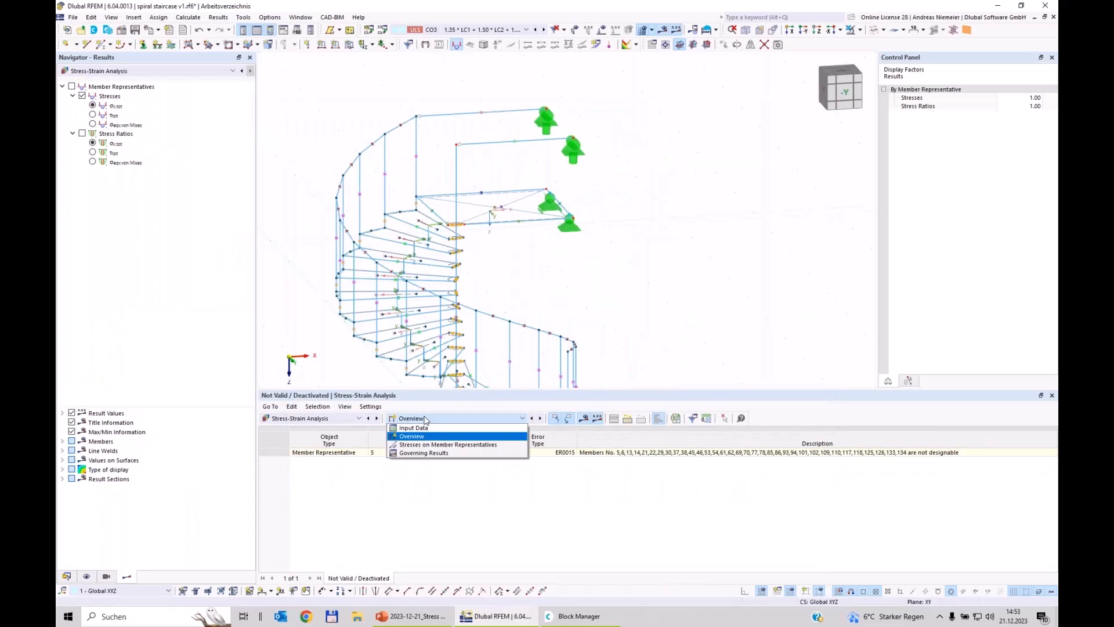
pyautogui.click(408, 446)
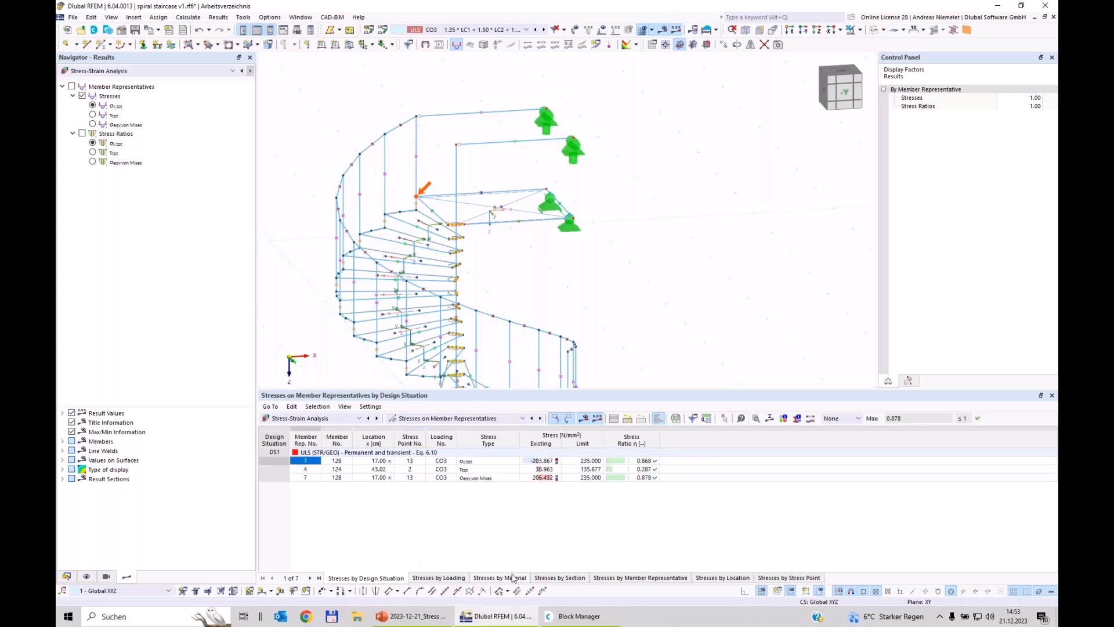
pyautogui.click(634, 578)
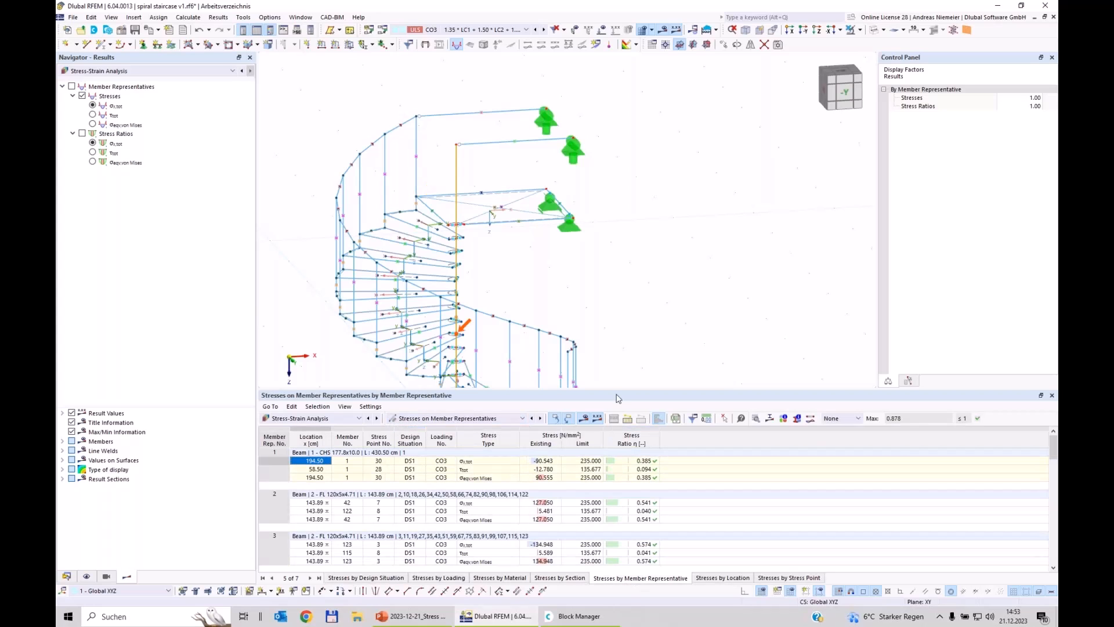
pyautogui.moveTo(632, 389); pyautogui.dragTo(650, 221)
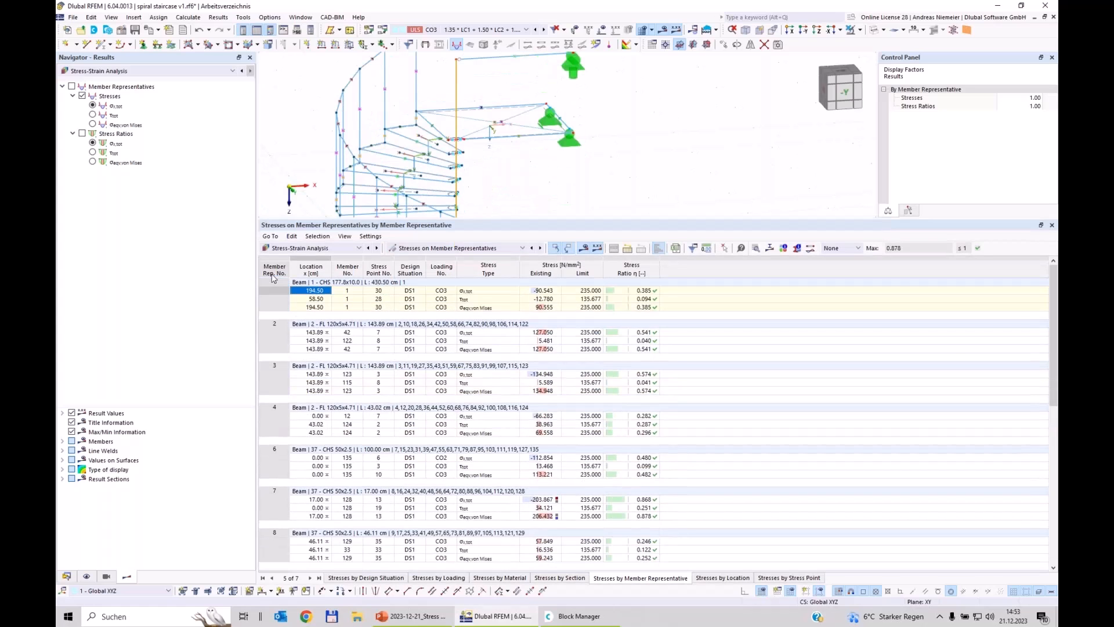
# Review the stresses of all member representatives and locate the results for representatives 2, 3 and 4 in the model
pyautogui.scroll(-8, 281, 311)
pyautogui.scroll(-3, 268, 559)
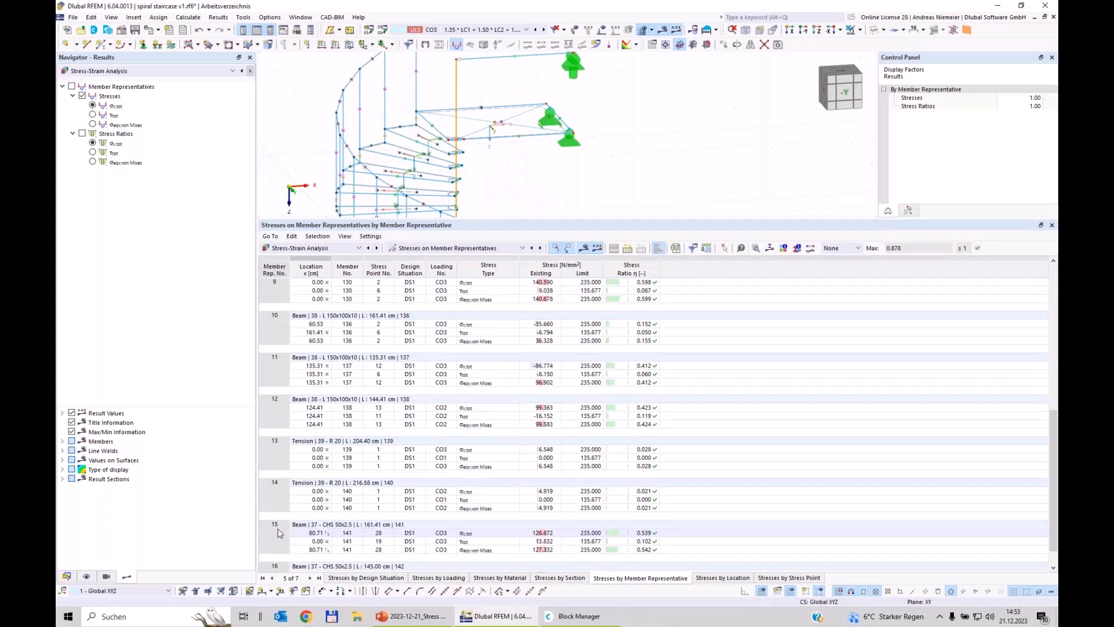
pyautogui.scroll(11, 347, 307)
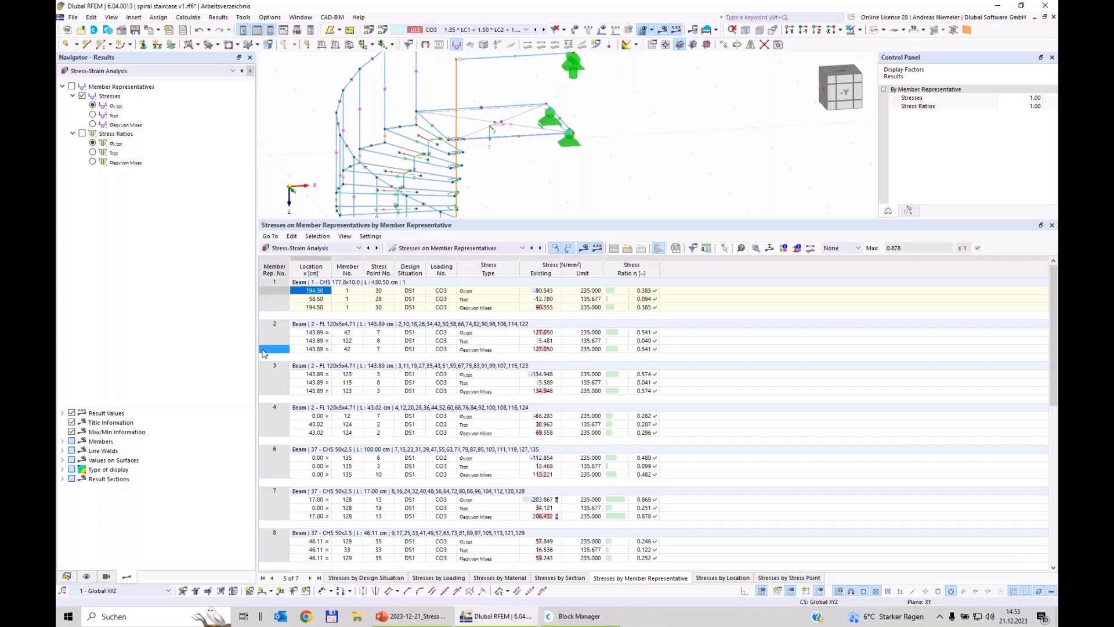
pyautogui.click(641, 341)
pyautogui.click(641, 373)
pyautogui.click(641, 432)
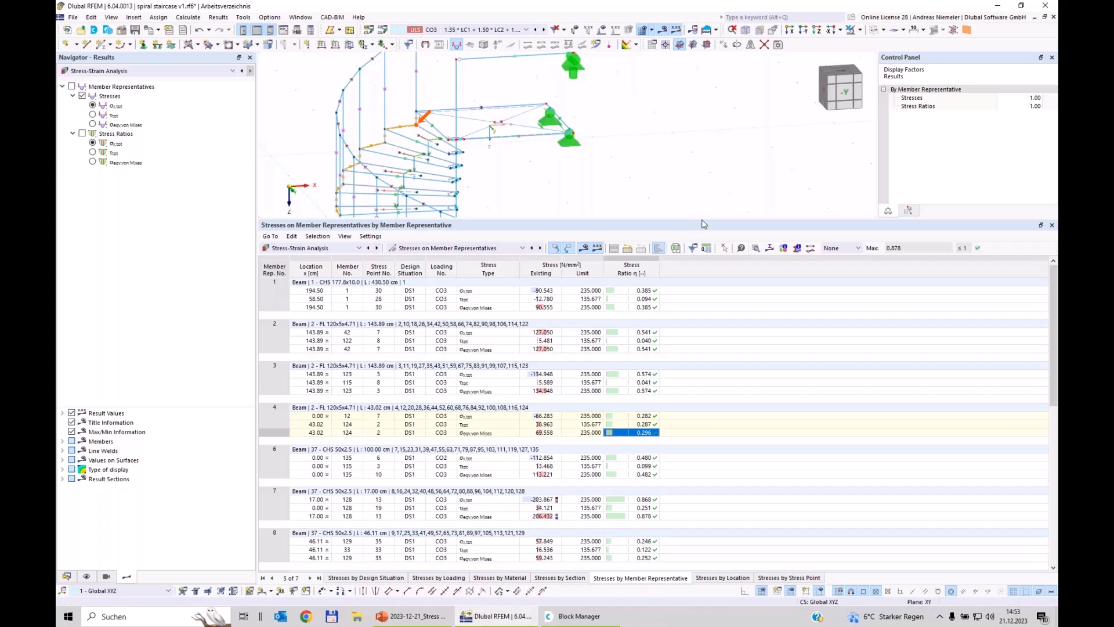
# Reduce the results table's height to enlarge the model view, and create a new printout report for the model
pyautogui.moveTo(704, 224); pyautogui.dragTo(406, 385)
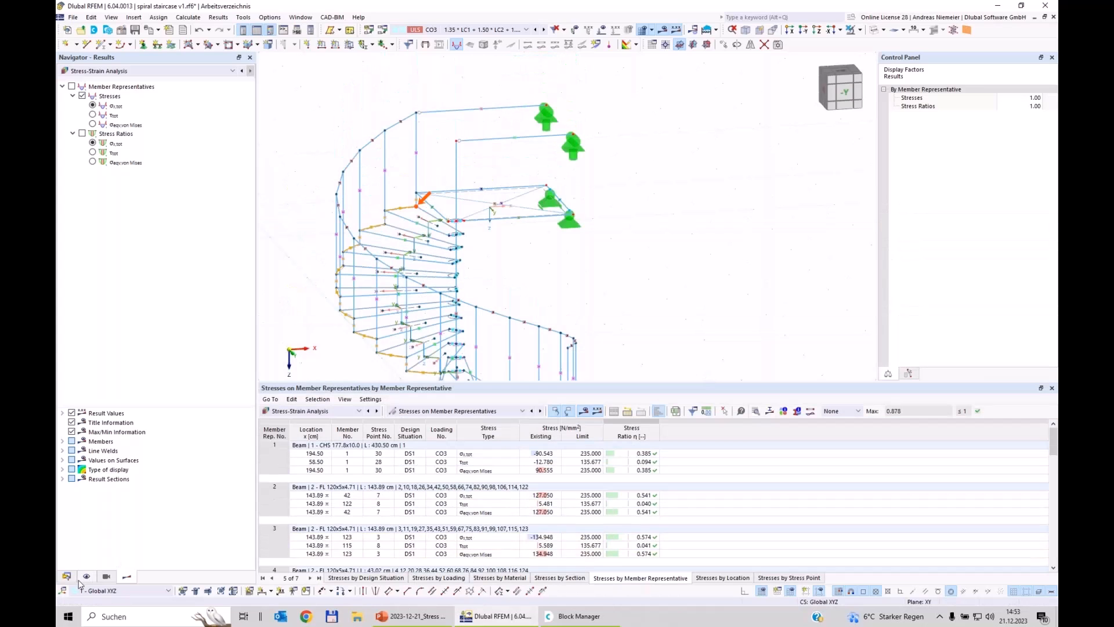
pyautogui.click(67, 576)
pyautogui.scroll(-5, 115, 522)
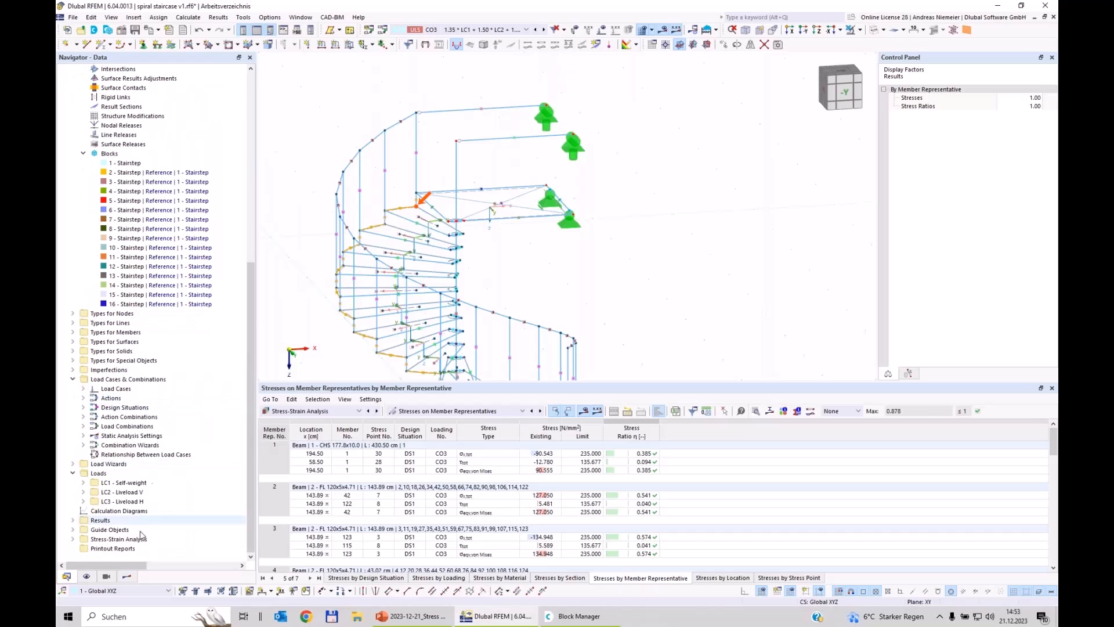
pyautogui.rightClick(115, 550)
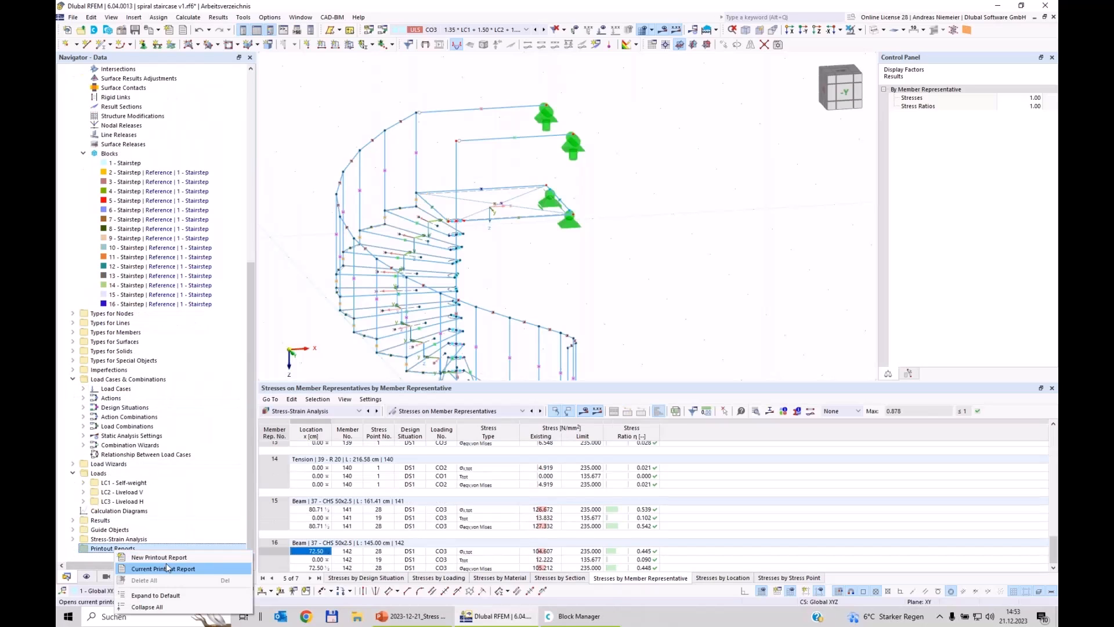
pyautogui.click(172, 558)
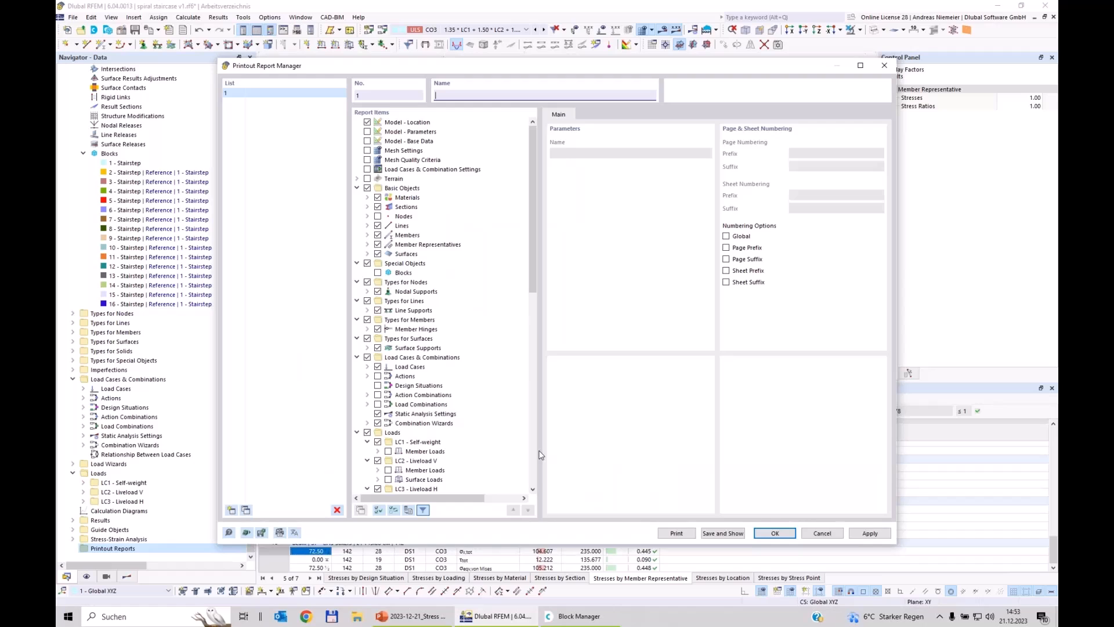
# Collapse all report items, then add nodes from the basic objects and blocks from the special objects to the report
pyautogui.rightClick(479, 285)
pyautogui.click(512, 364)
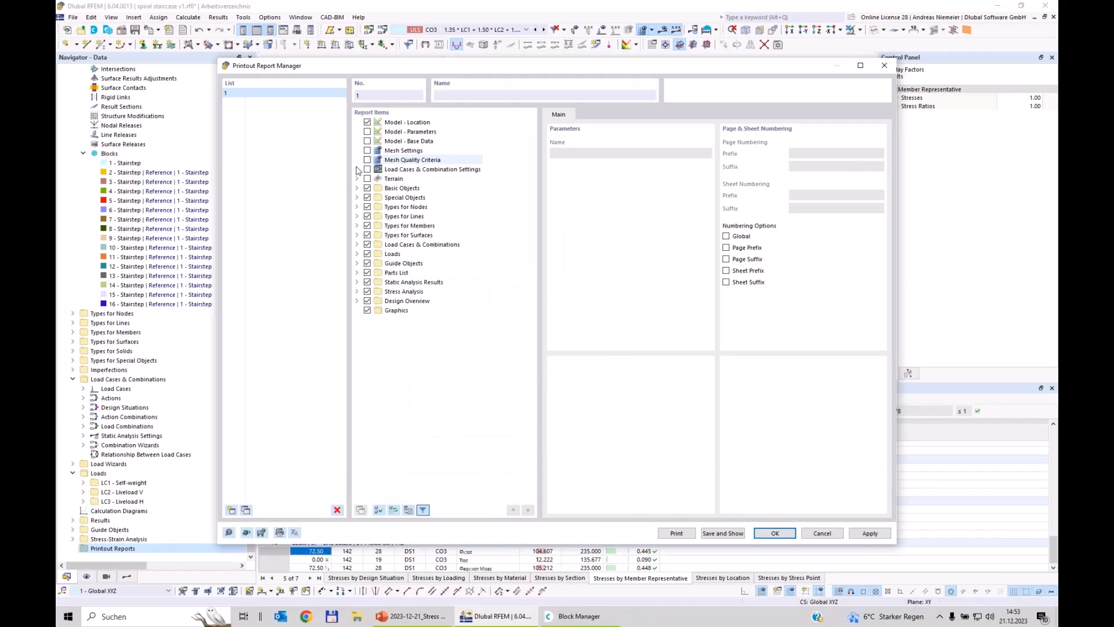
pyautogui.click(357, 188)
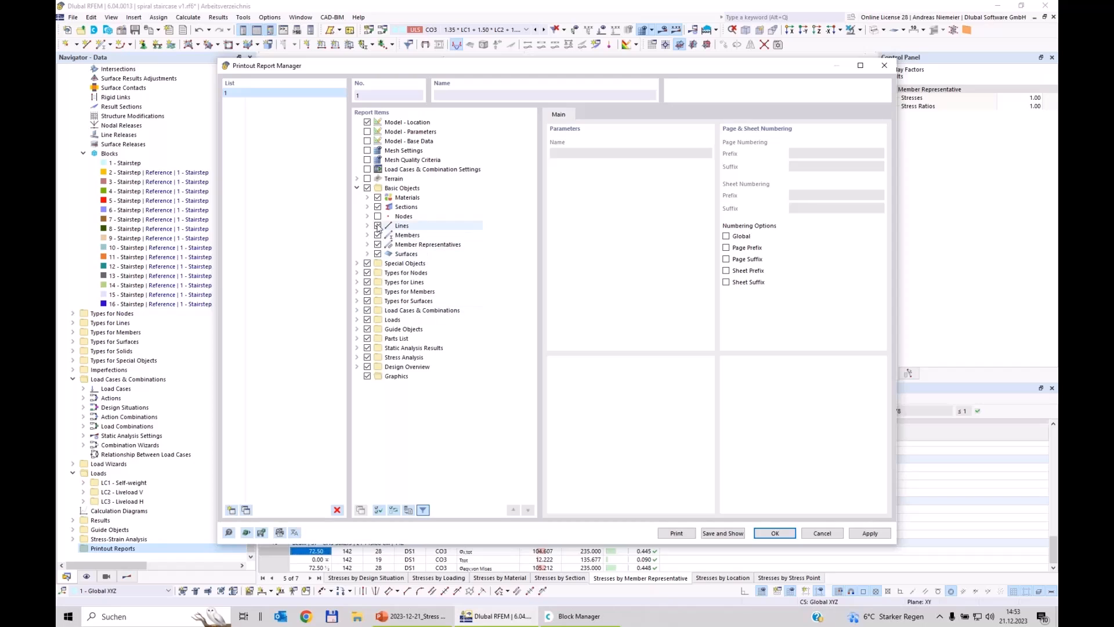
pyautogui.click(404, 216)
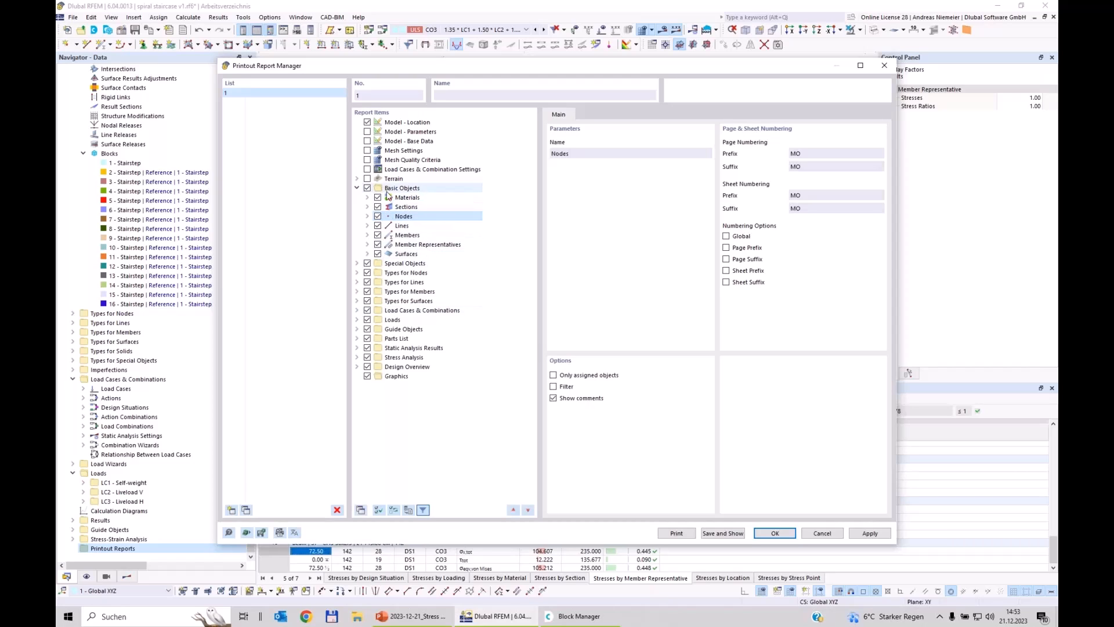
pyautogui.click(357, 263)
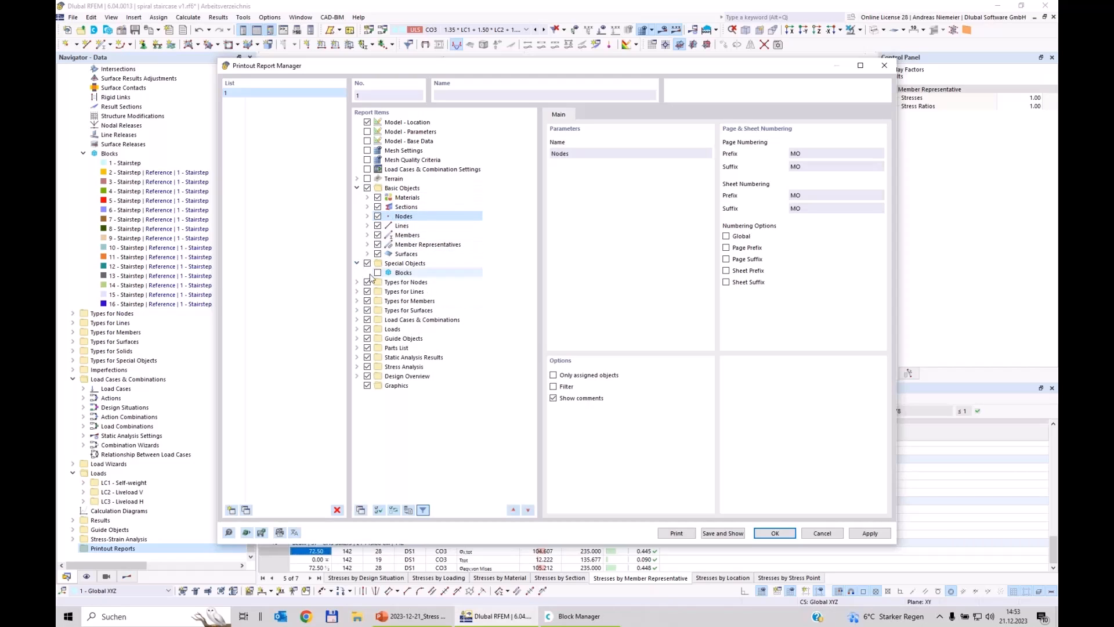
pyautogui.click(378, 273)
# Exclude the types for lines and types for surfaces from the report, keeping the nodal supports and member hinges
pyautogui.click(357, 282)
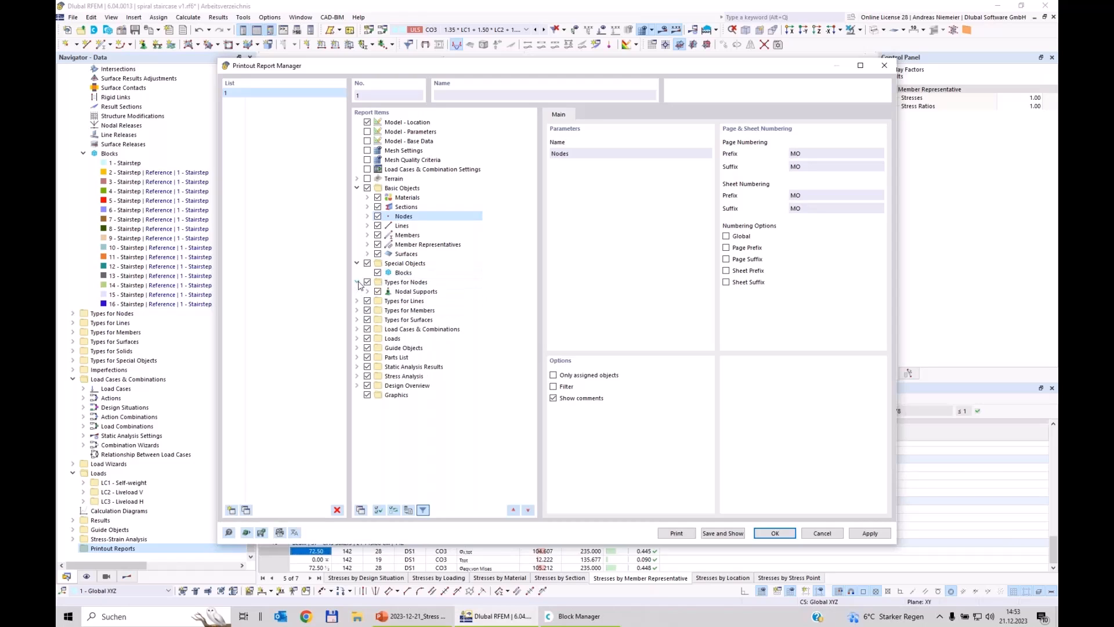
pyautogui.click(357, 301)
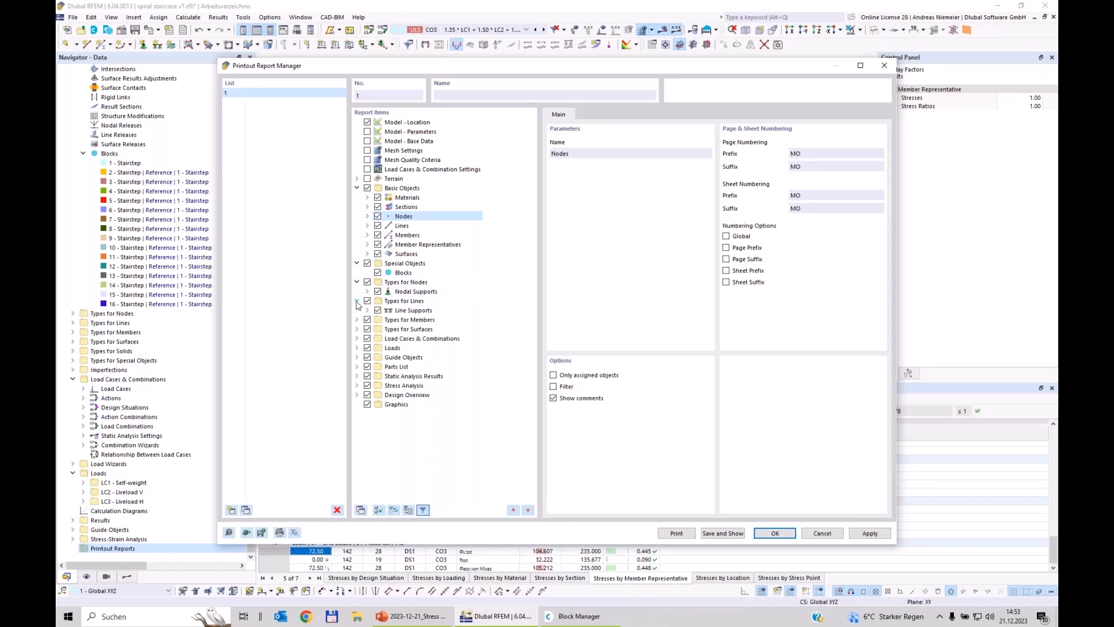
pyautogui.click(367, 301)
pyautogui.click(357, 319)
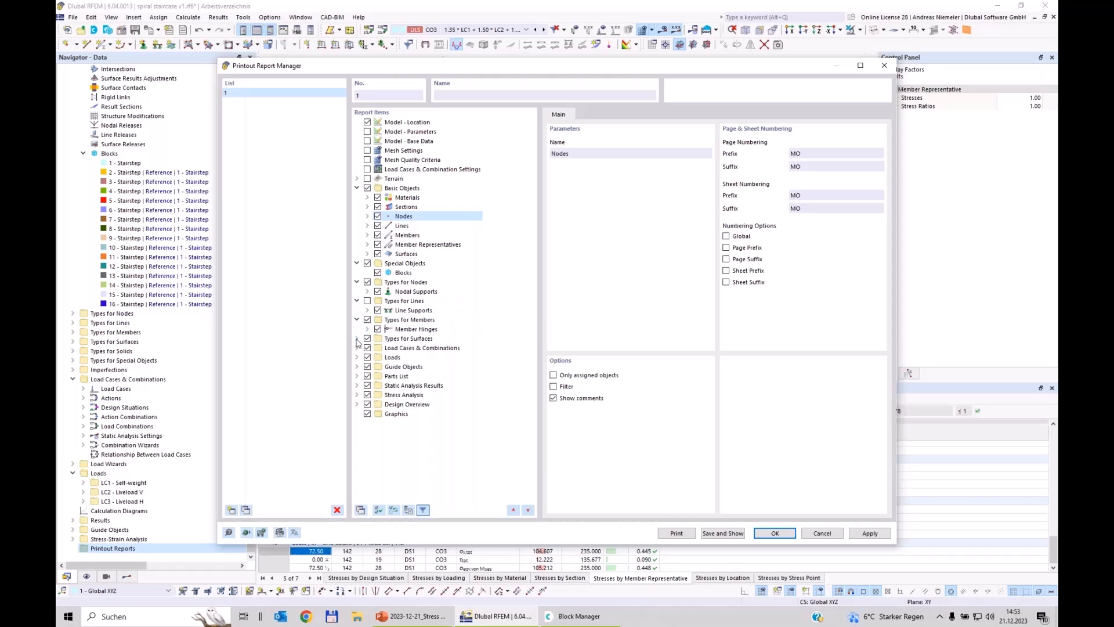
pyautogui.click(357, 339)
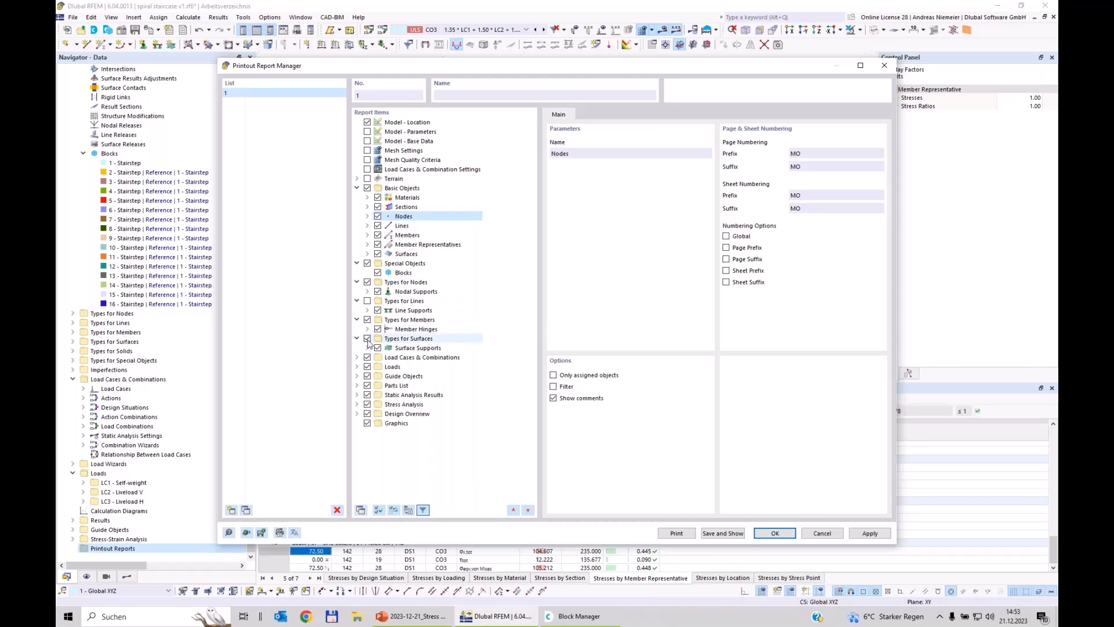
pyautogui.click(367, 339)
# Include load combinations with a reduced description in the report, and exclude static analysis settings and combination wizards
pyautogui.click(357, 358)
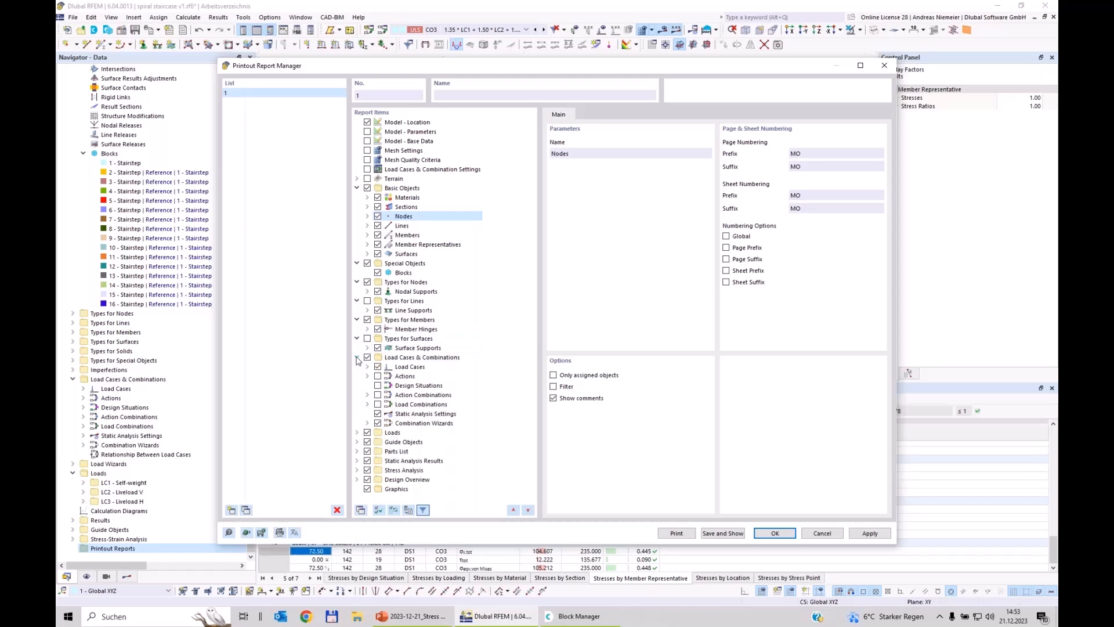
pyautogui.click(378, 413)
pyautogui.click(378, 423)
pyautogui.click(377, 404)
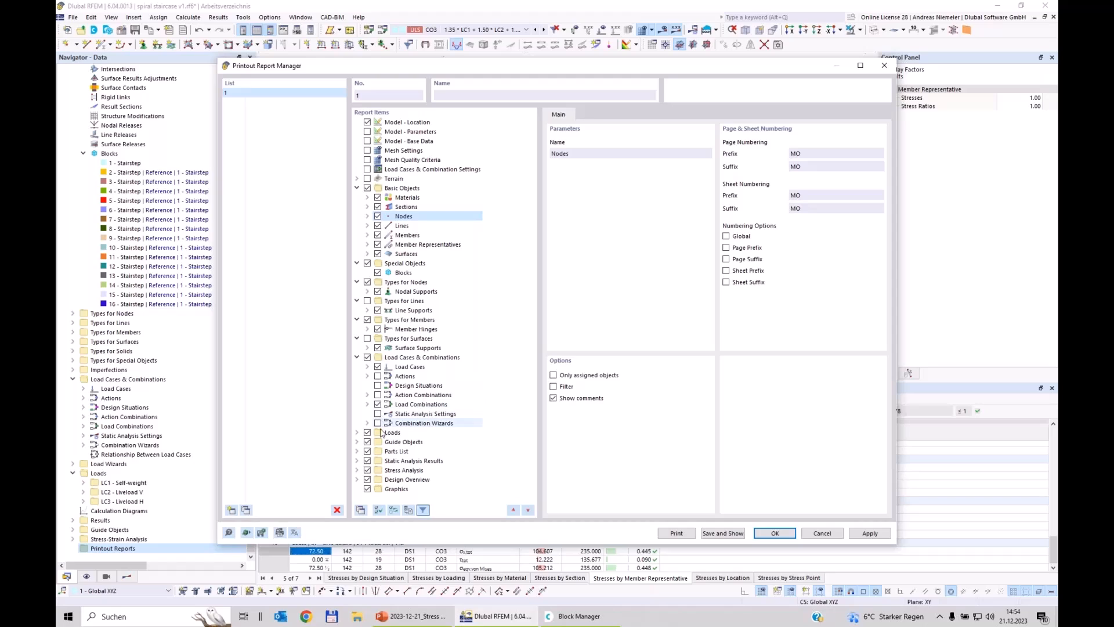
pyautogui.click(426, 405)
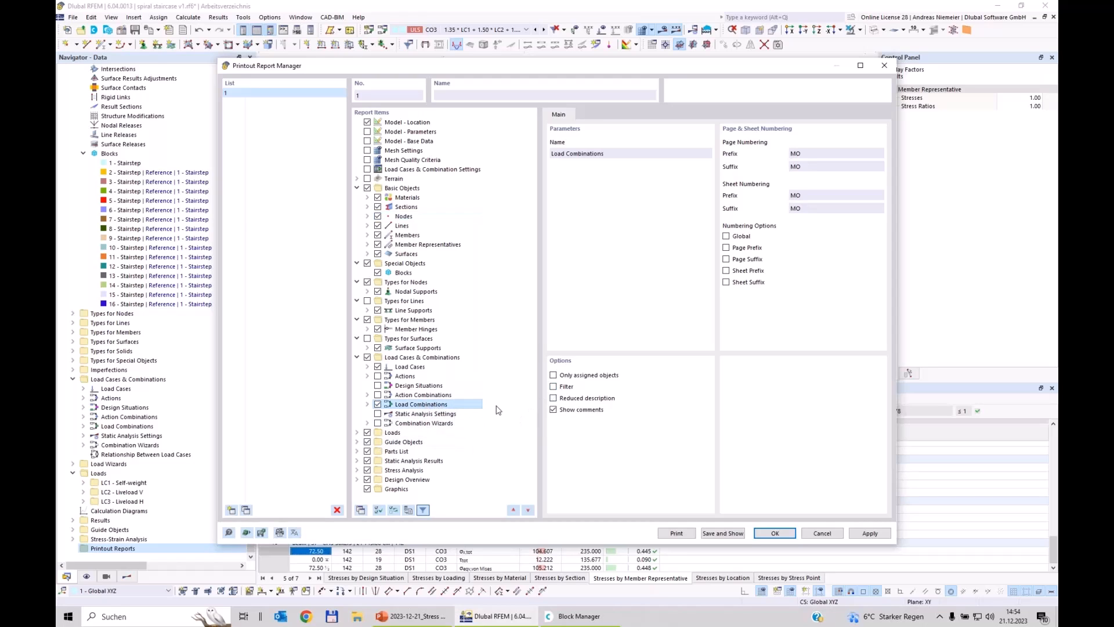
# Exclude the guide objects and the parts list from the report, keeping all three load cases under the loads
pyautogui.click(356, 432)
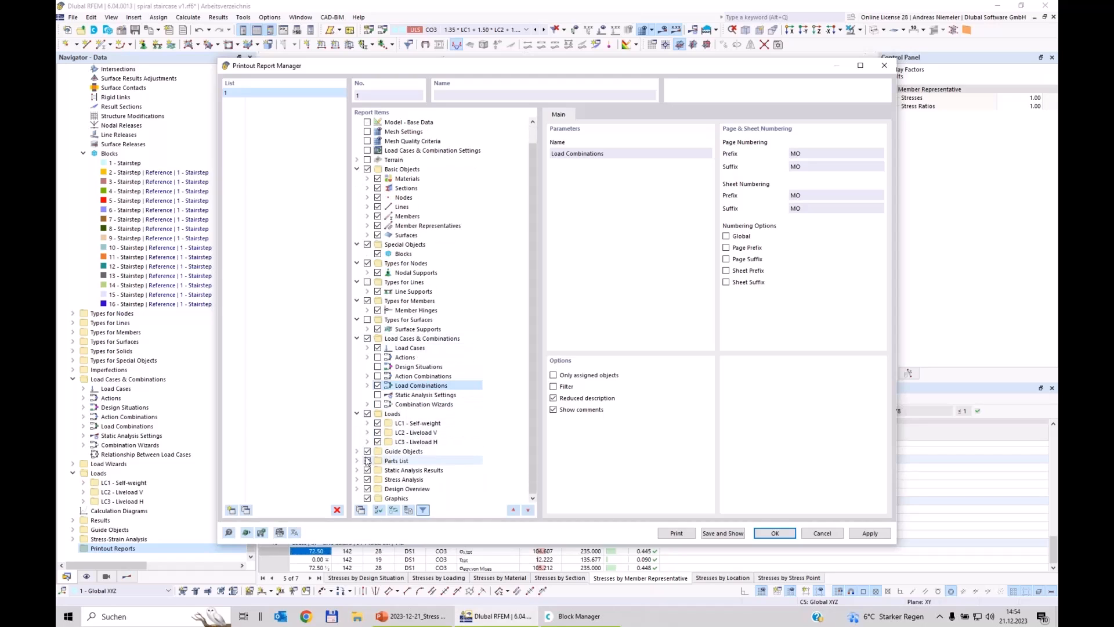
pyautogui.click(358, 451)
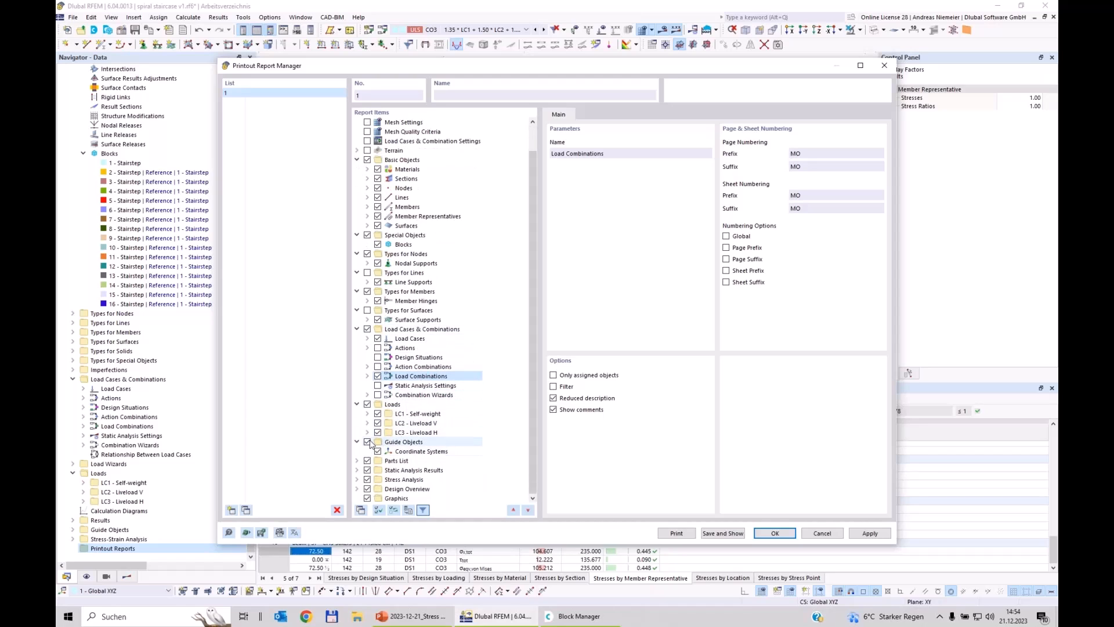
pyautogui.click(359, 460)
pyautogui.scroll(-2, 432, 368)
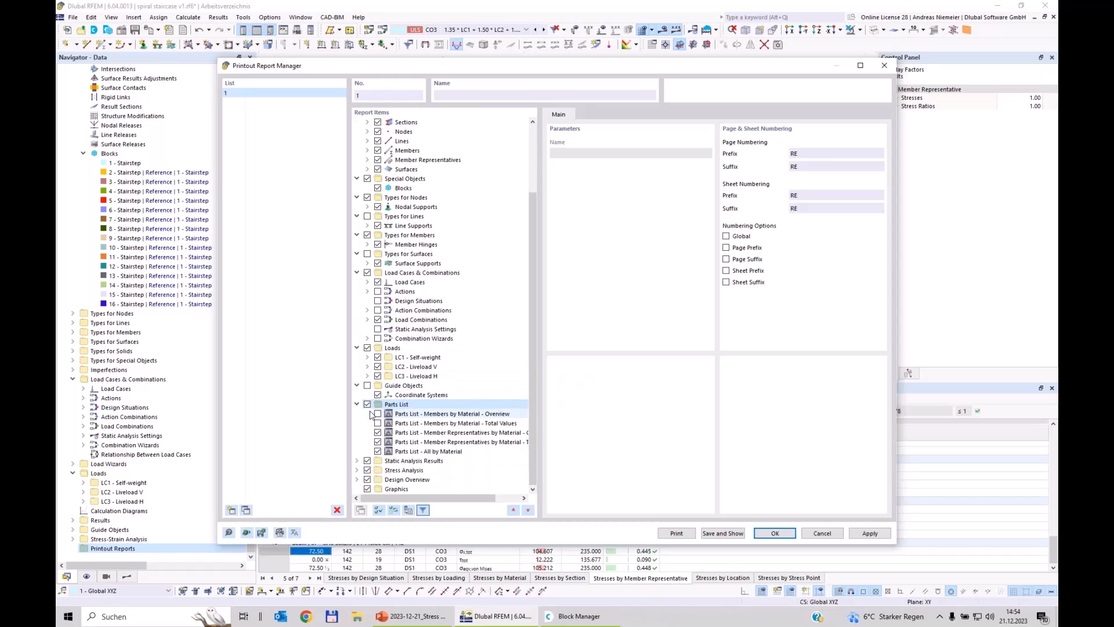
pyautogui.click(368, 405)
# Exclude nodal support forces and members' internal forces by section from the static analysis results, leaving only the summary
pyautogui.click(357, 461)
pyautogui.scroll(-4, 383, 418)
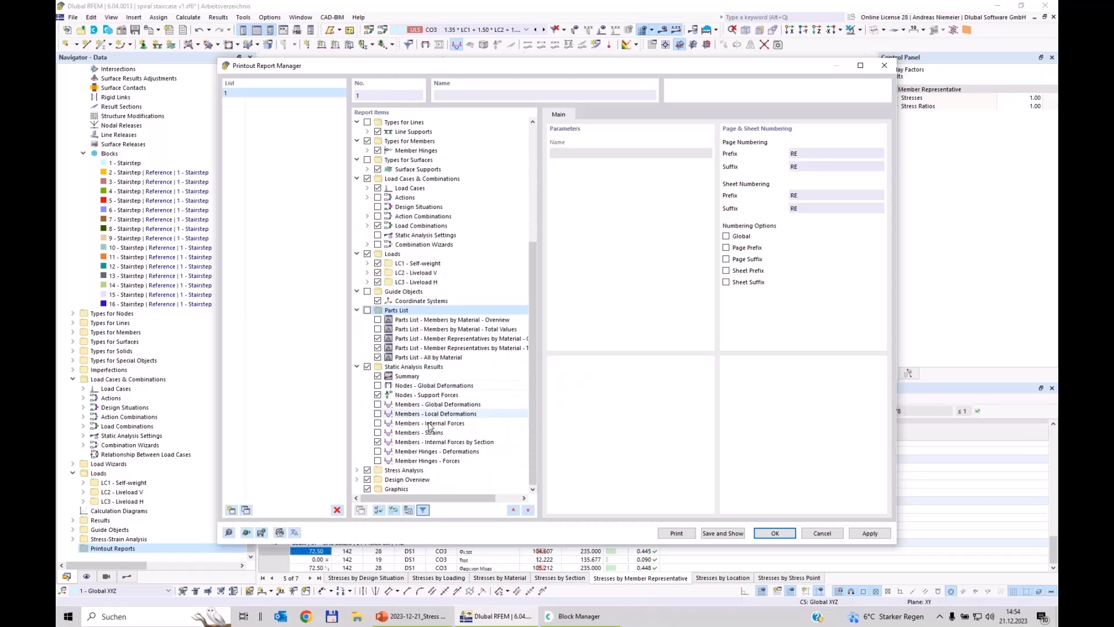
pyautogui.click(378, 395)
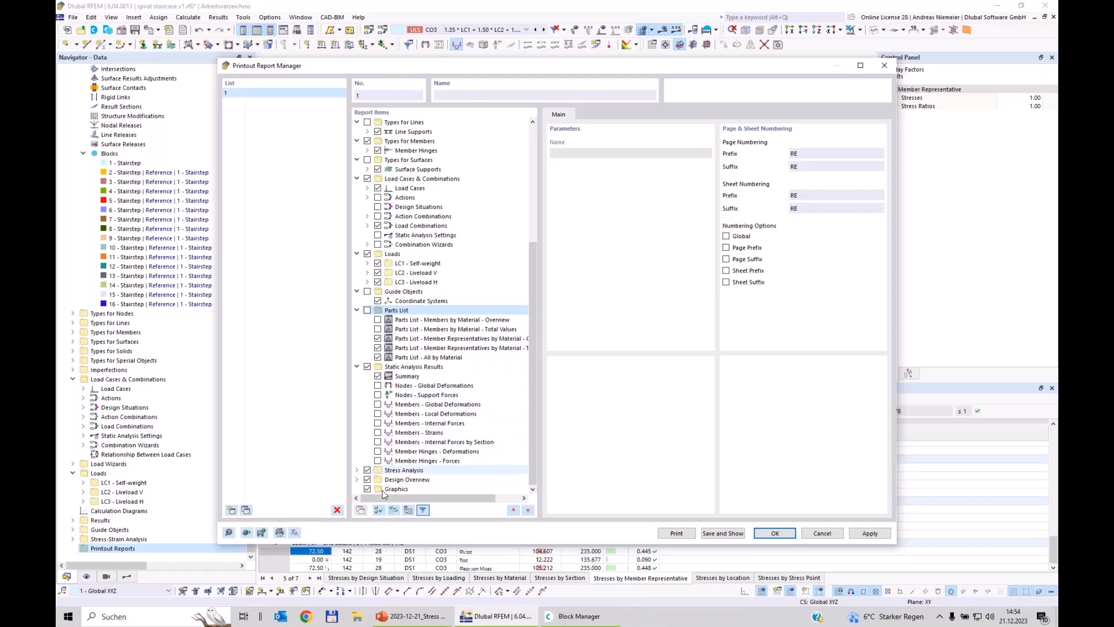
# Exclude the stress analysis's objects to analyze, design situations, materials, sections, and surface and solid configurations from the report
pyautogui.click(357, 470)
pyautogui.scroll(-4, 407, 406)
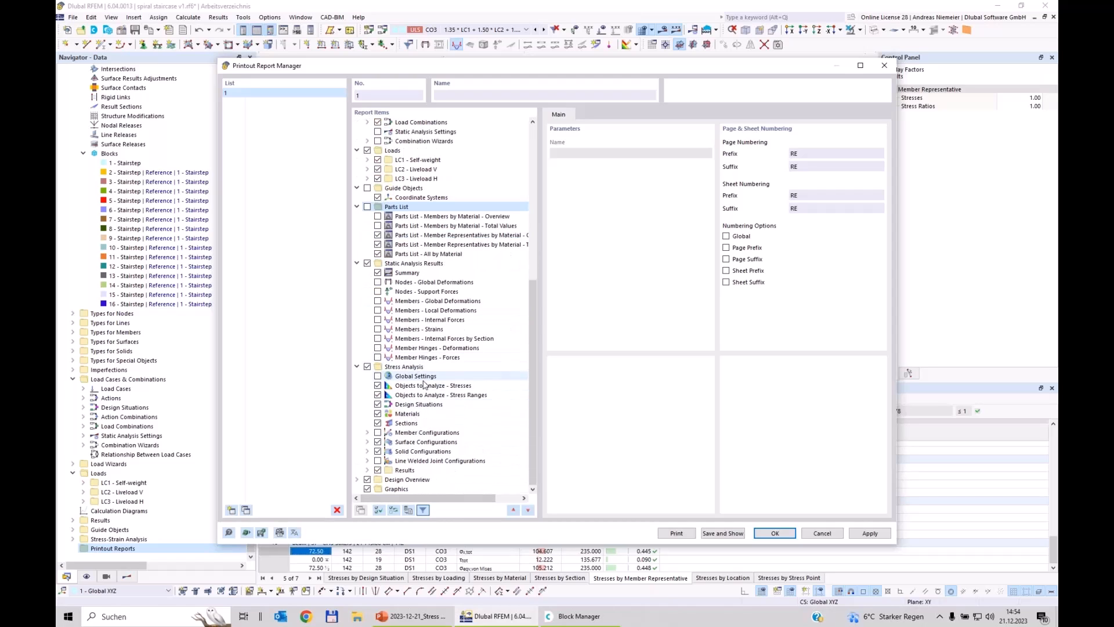
pyautogui.click(378, 451)
pyautogui.click(378, 442)
pyautogui.click(378, 422)
pyautogui.click(377, 413)
pyautogui.click(377, 403)
pyautogui.click(378, 394)
pyautogui.click(378, 385)
# Limit the report's stress analysis results to the stresses on member representatives by member representative
pyautogui.click(368, 470)
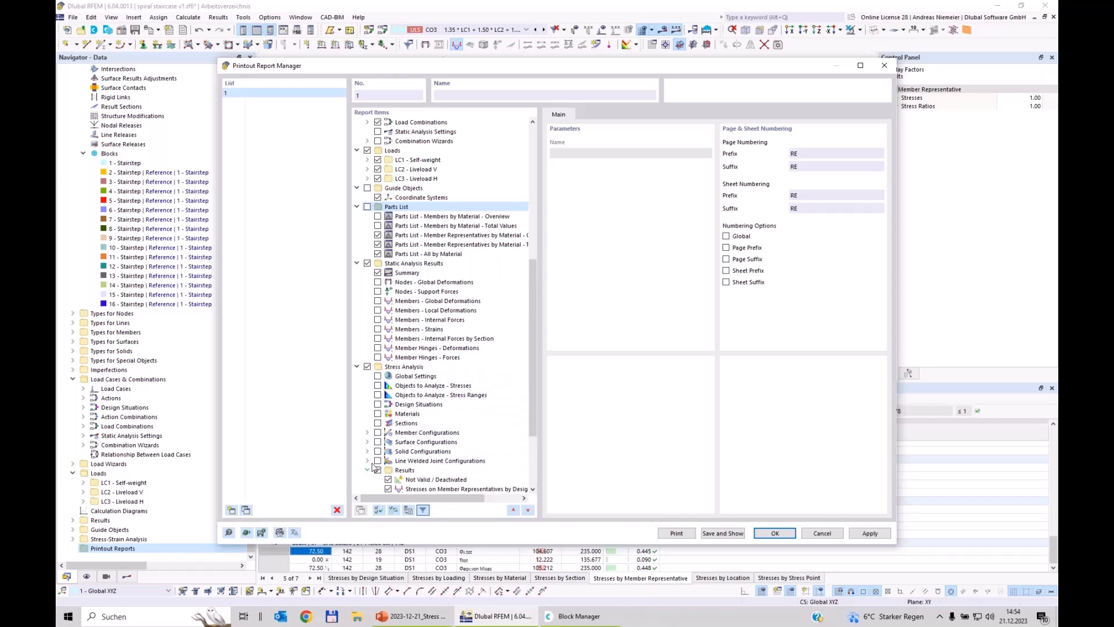
pyautogui.scroll(-4, 392, 389)
pyautogui.click(388, 460)
pyautogui.click(388, 451)
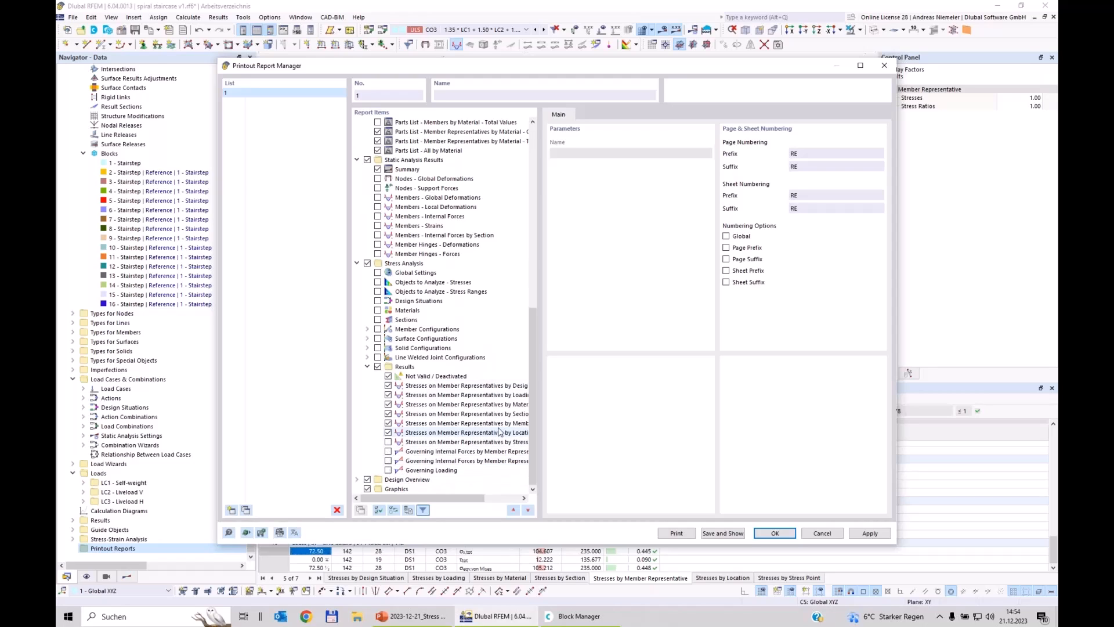
pyautogui.click(388, 433)
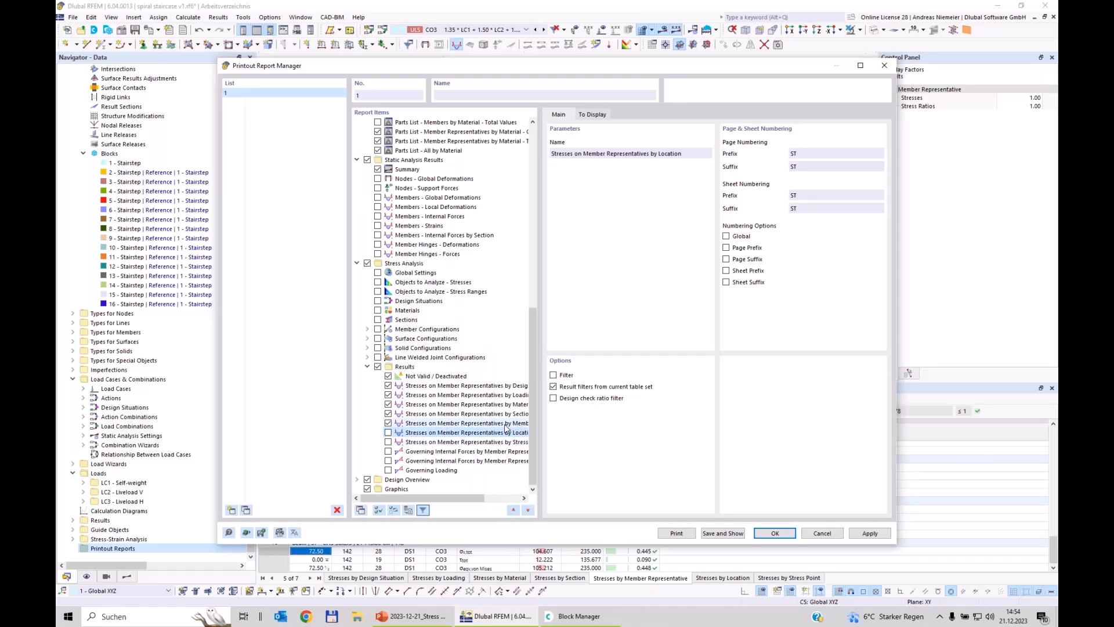
pyautogui.click(387, 414)
pyautogui.click(387, 404)
pyautogui.click(387, 394)
pyautogui.click(388, 386)
pyautogui.click(387, 376)
# Exclude the design overview from the report, then save the printout report and show it
pyautogui.click(366, 479)
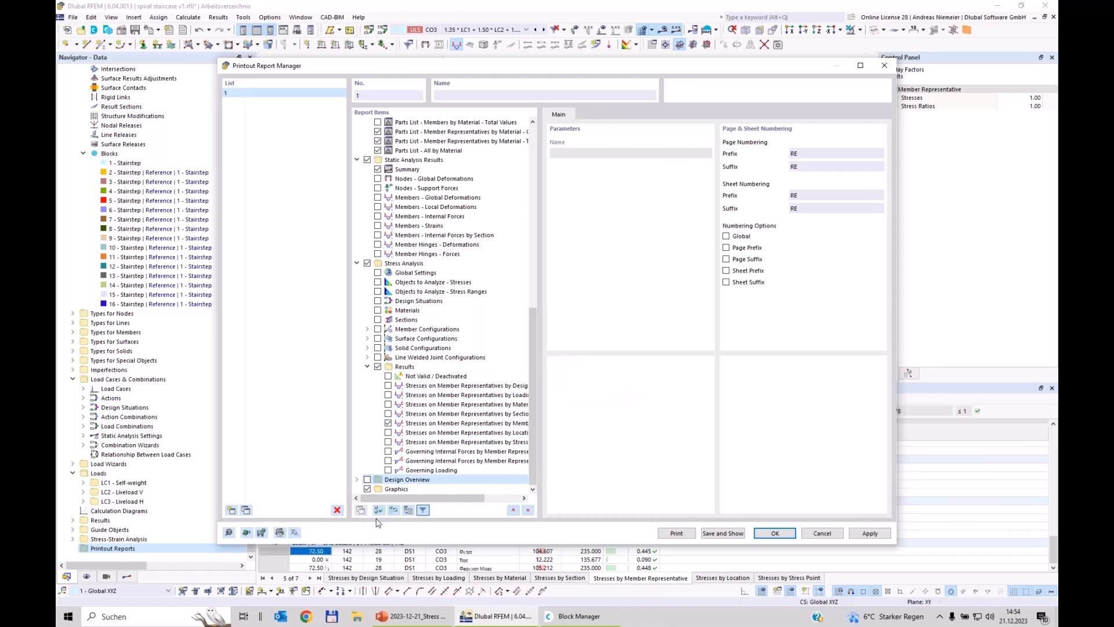
pyautogui.click(734, 533)
pyautogui.click(808, 534)
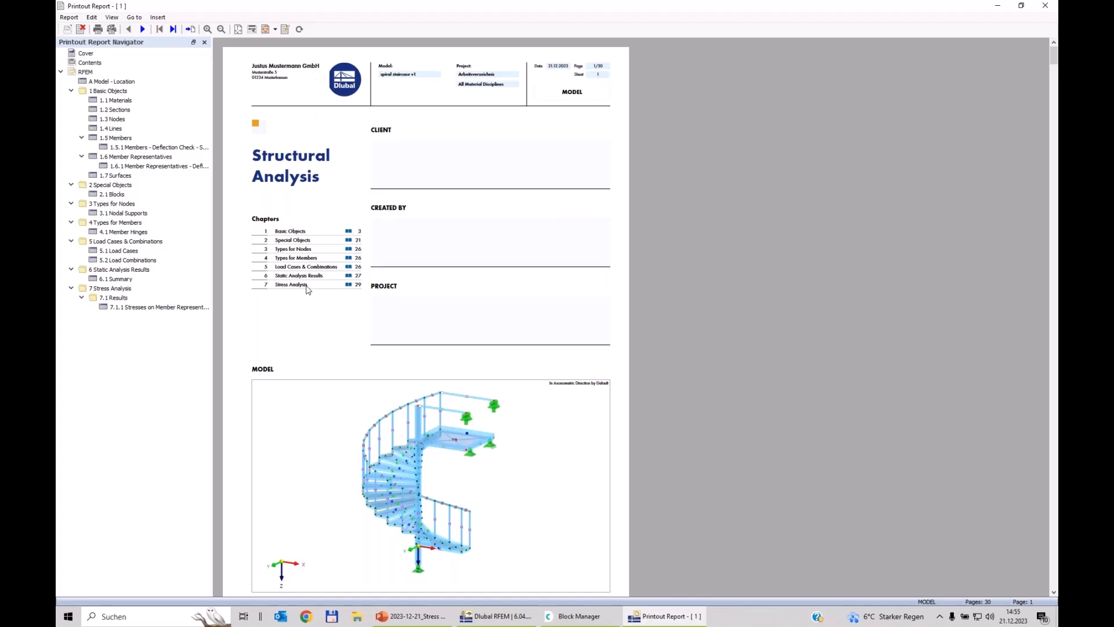
# Look through the printout report's sections, blocks and static analysis summary, down to the stresses by member representative on the last page
pyautogui.scroll(-1, 308, 289)
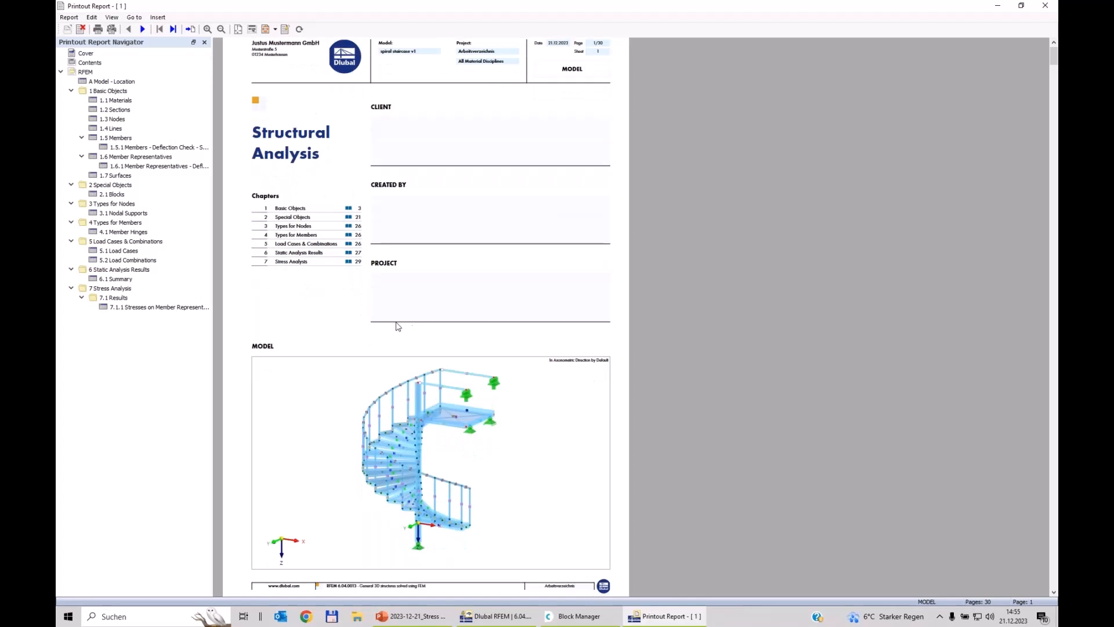
pyautogui.scroll(-10, 398, 326)
pyautogui.scroll(-20, 414, 359)
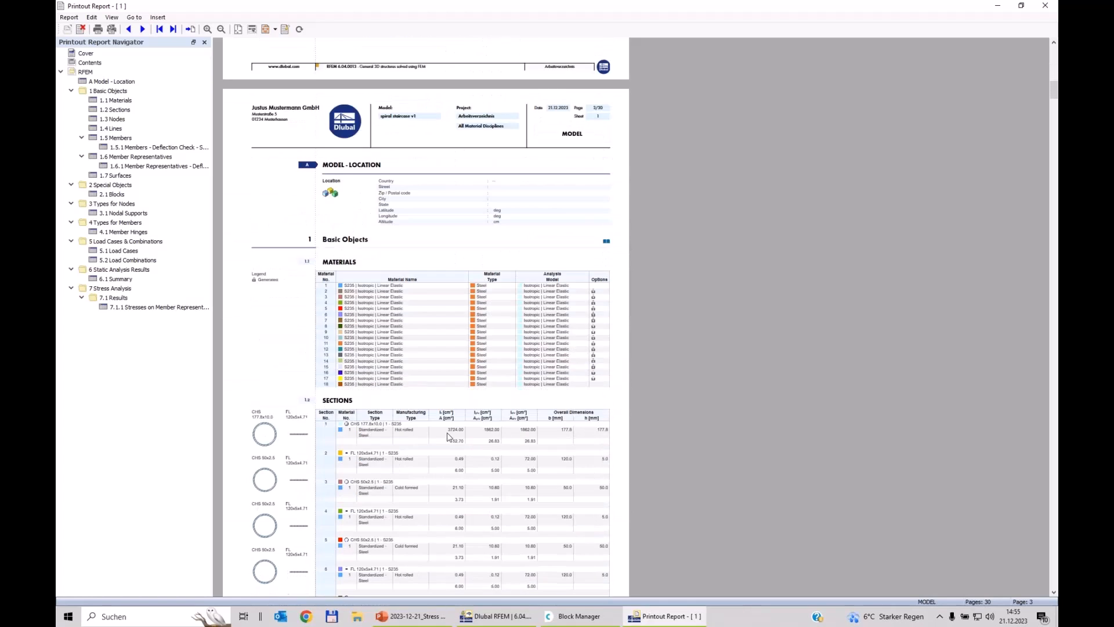
pyautogui.scroll(-20, 448, 437)
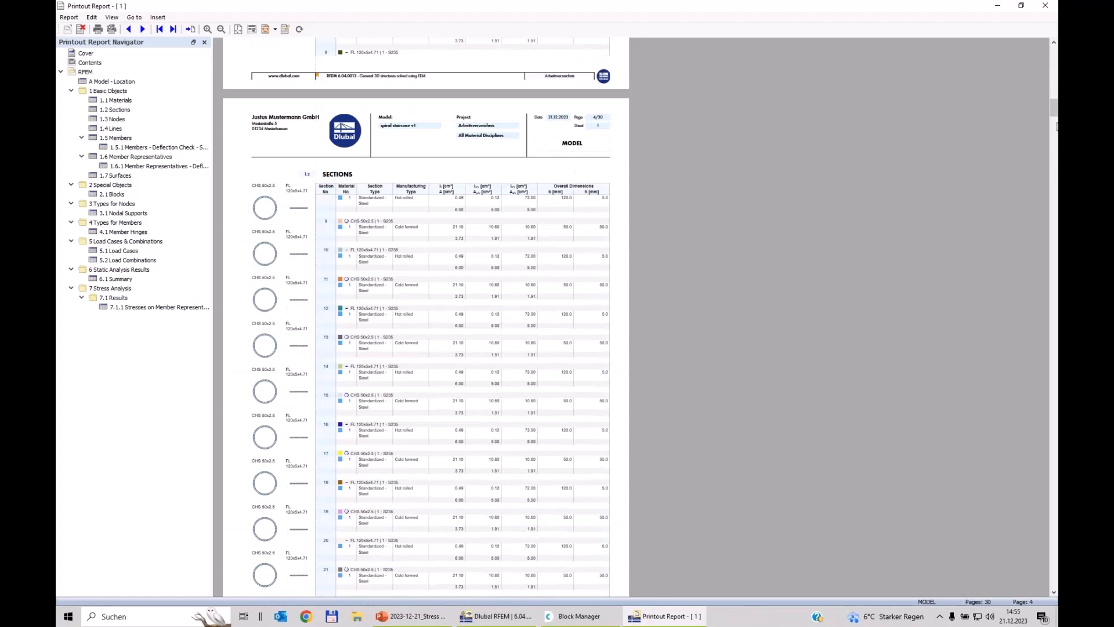
pyautogui.moveTo(1057, 120); pyautogui.dragTo(1057, 399)
pyautogui.scroll(-10, 450, 423)
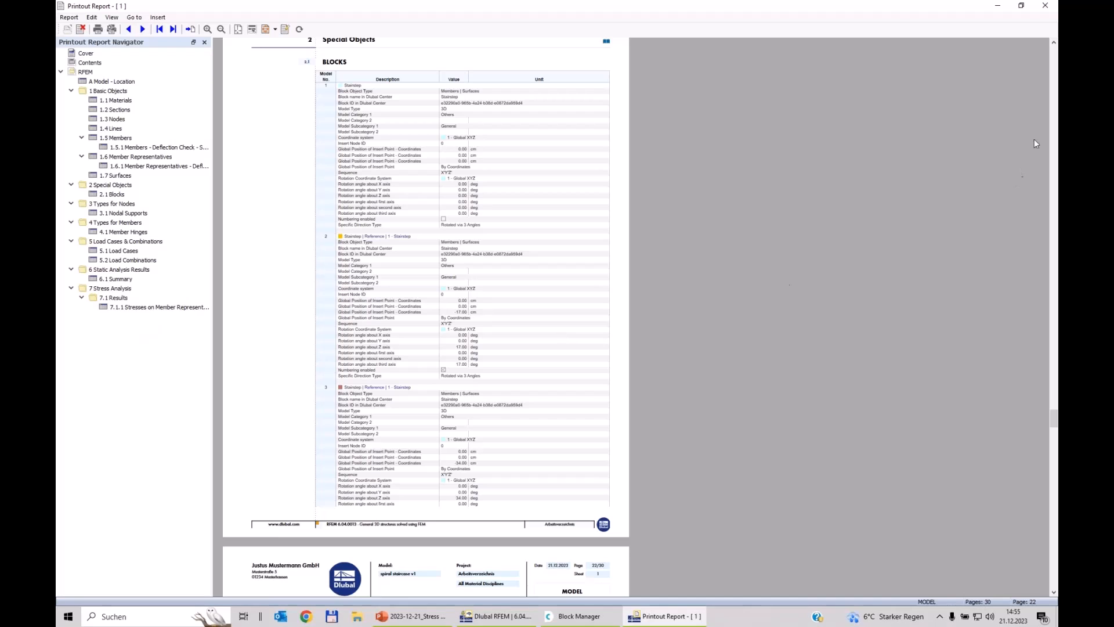
pyautogui.moveTo(1056, 423); pyautogui.dragTo(1054, 532)
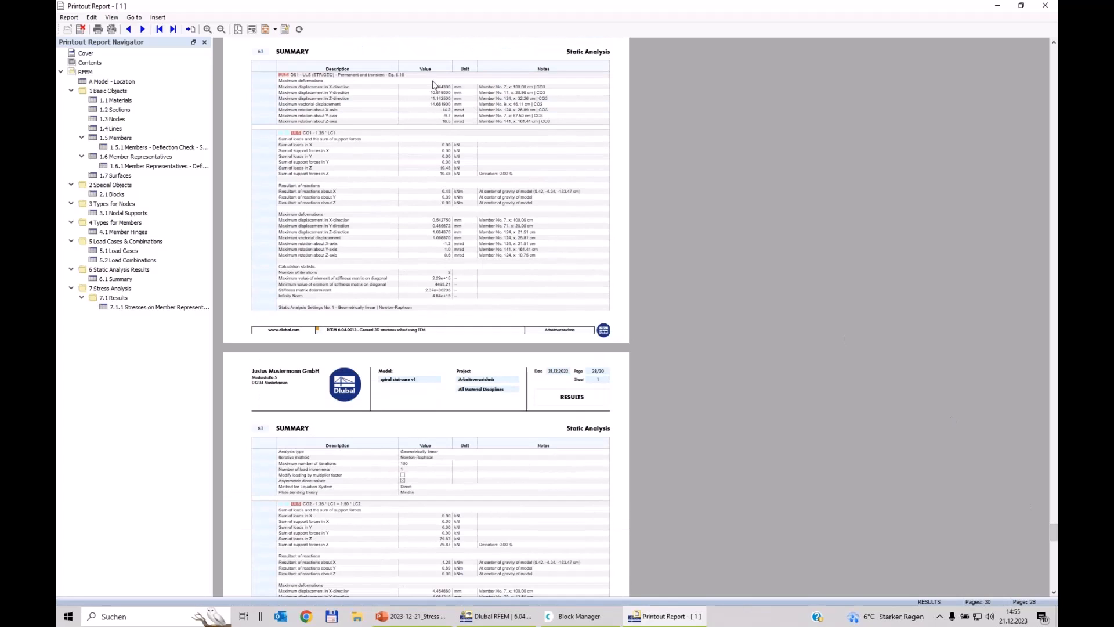
pyautogui.scroll(-6, 470, 156)
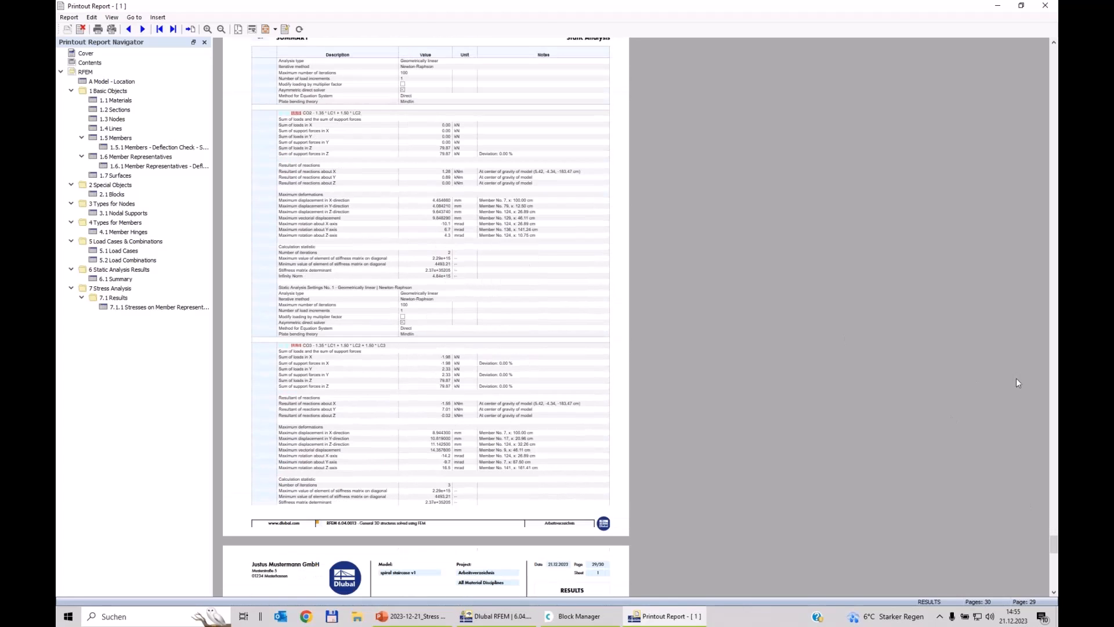
pyautogui.moveTo(1054, 554); pyautogui.dragTo(1054, 589)
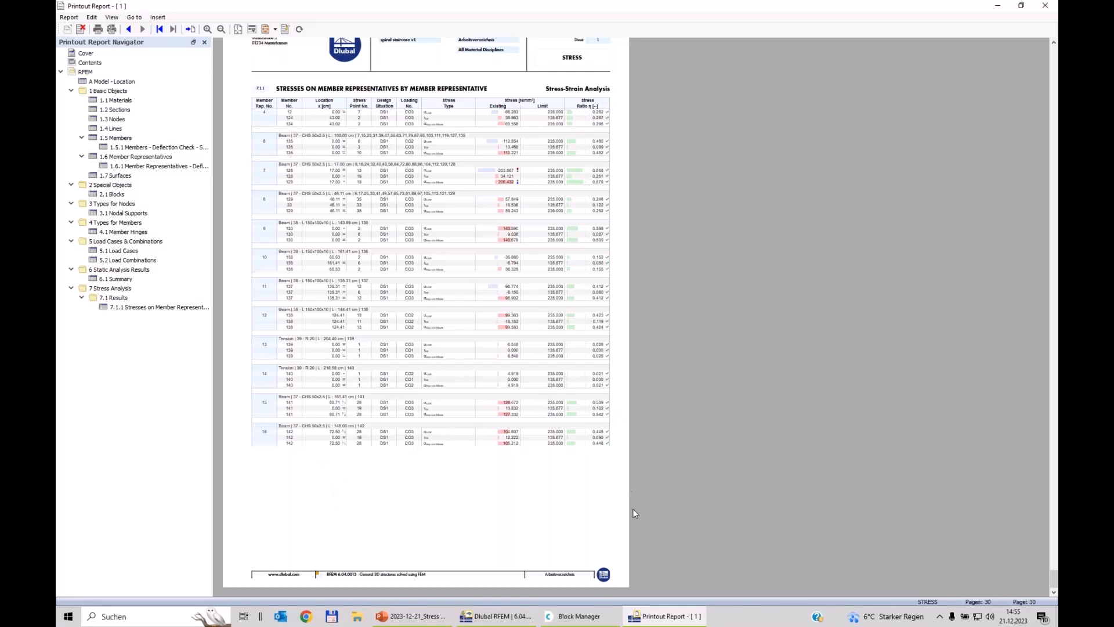
pyautogui.scroll(5, 260, 396)
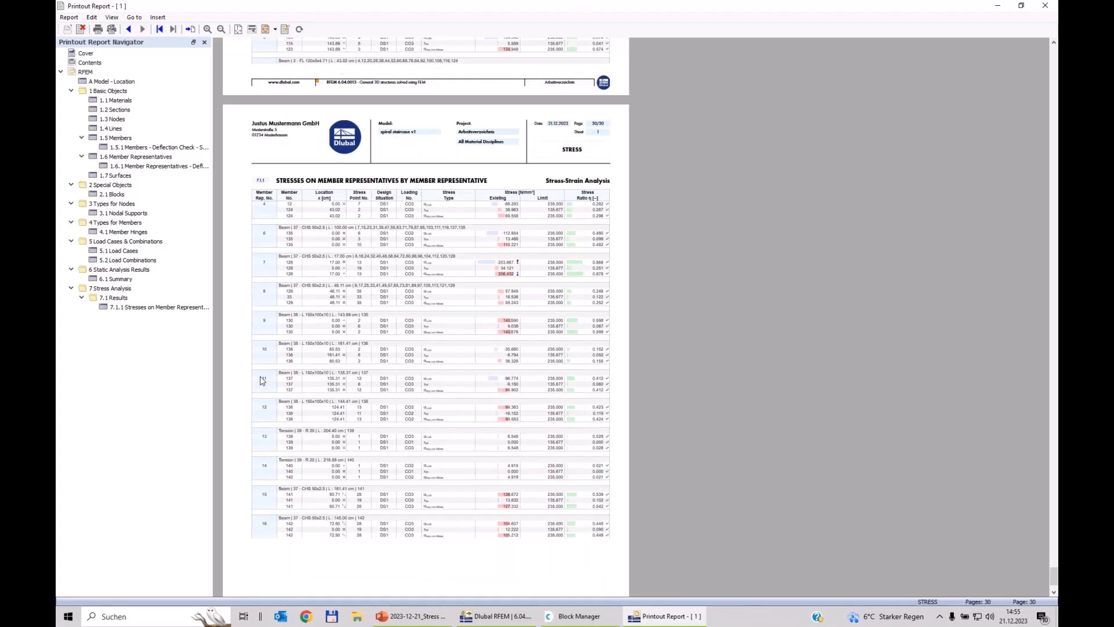
pyautogui.scroll(-2, 296, 218)
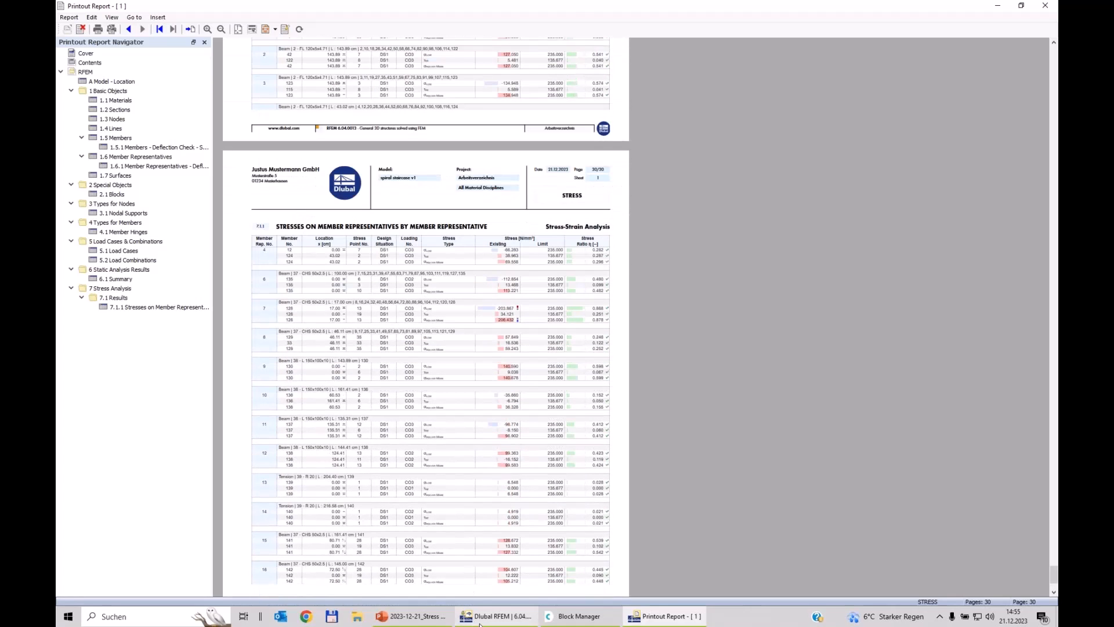
# Switch to the RFEM model and limit the visible objects to member representative 1, the CHS 177.8x10.0 column
pyautogui.click(496, 616)
pyautogui.scroll(-6, 635, 325)
pyautogui.keyDown('ctrl'); pyautogui.moveTo(672, 250); pyautogui.dragTo(708, 259, button='middle'); pyautogui.keyUp('ctrl')
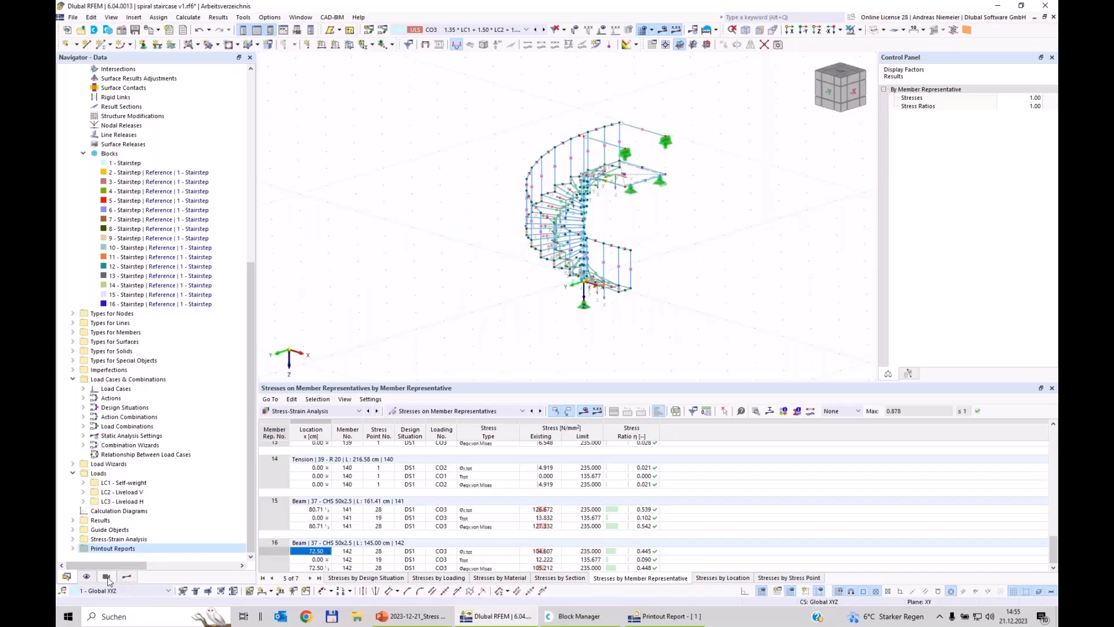
pyautogui.click(106, 577)
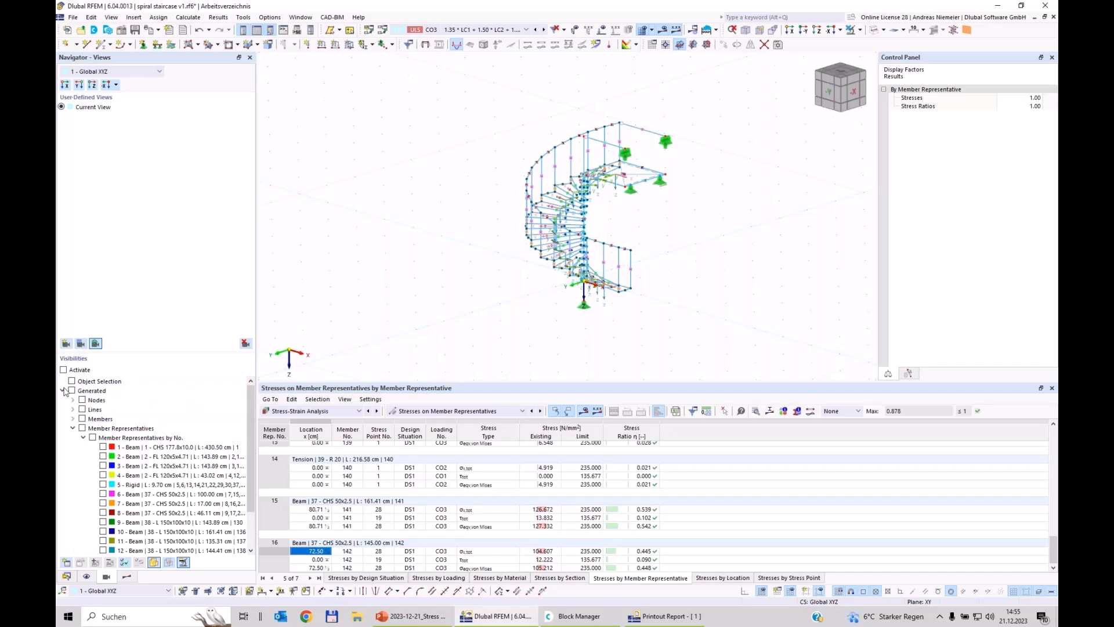
pyautogui.click(113, 446)
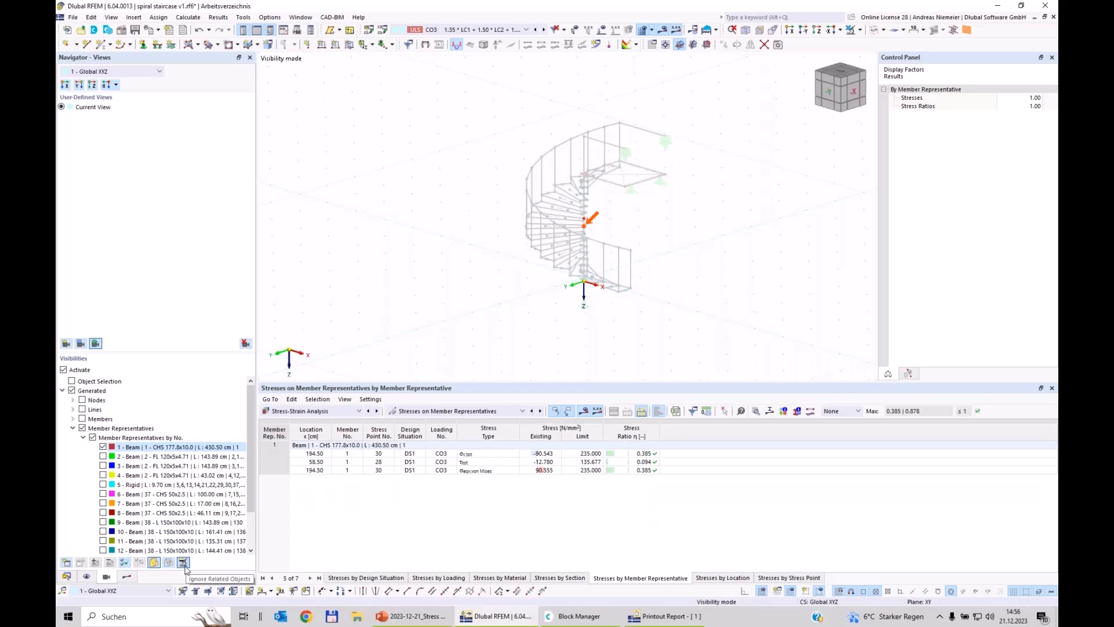
# Display the member representatives' stress ratios for the von Mises equivalent stress instead of the stresses
pyautogui.click(127, 576)
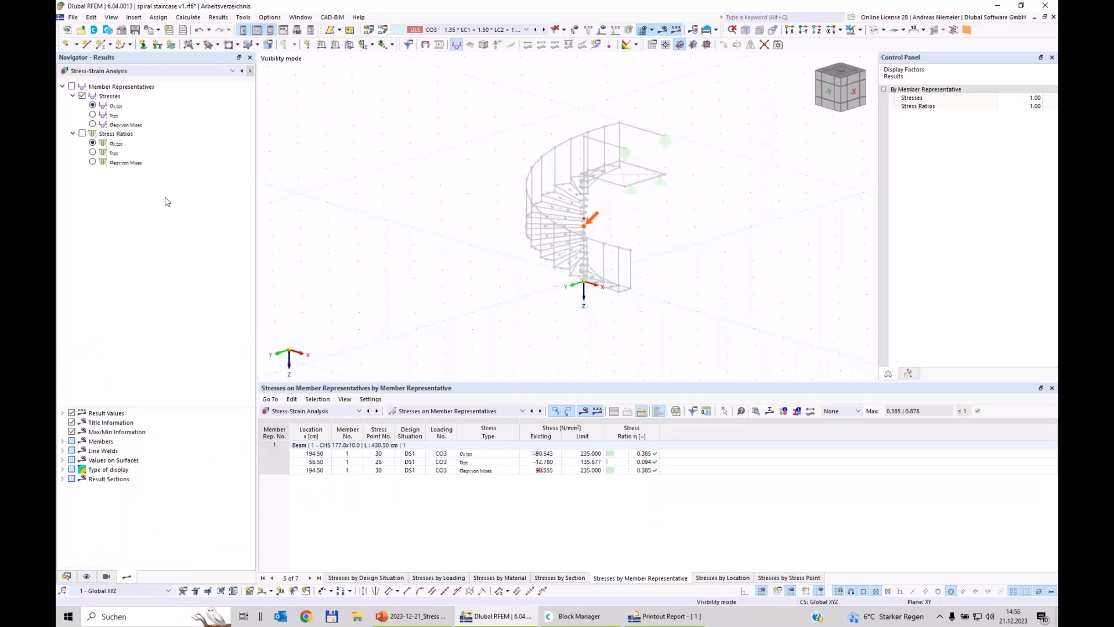
pyautogui.click(82, 133)
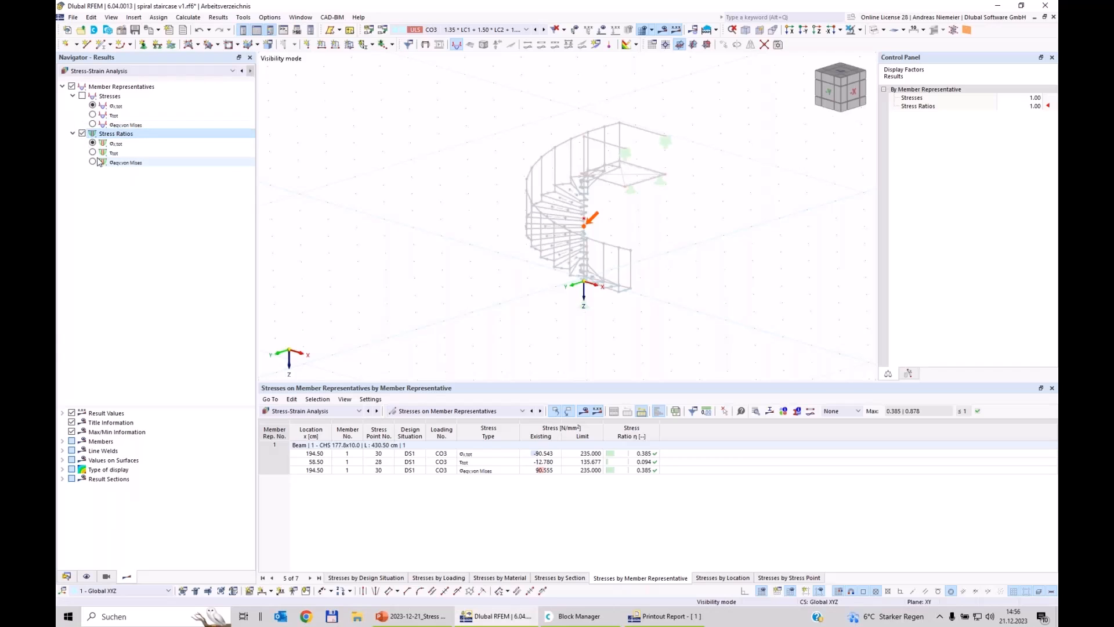
pyautogui.click(98, 161)
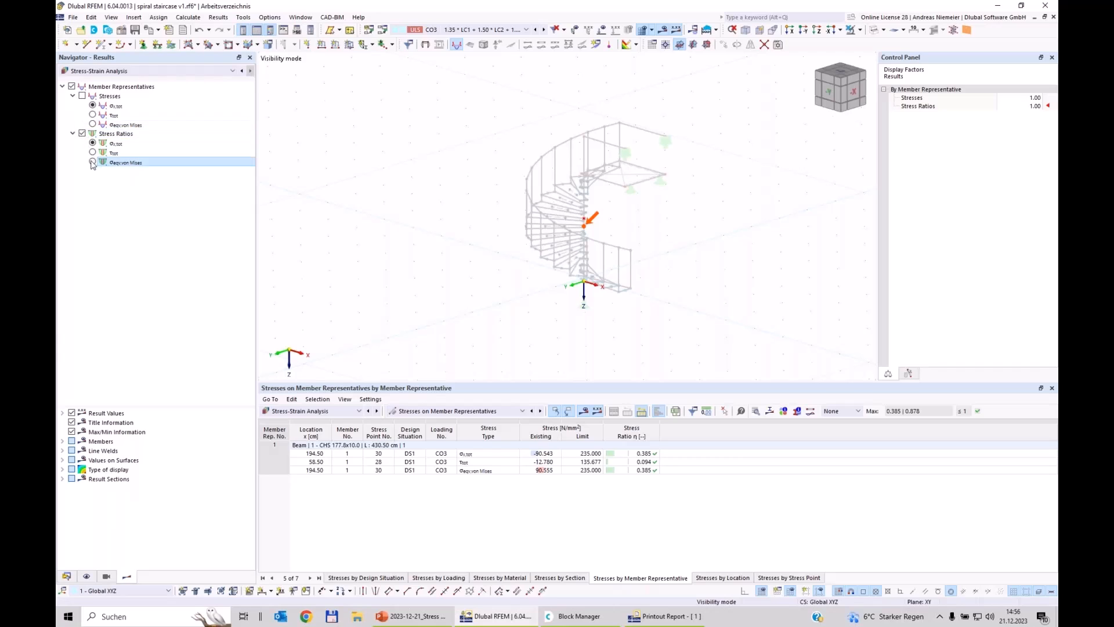
# Reapply the visibility of member representative 1 with its related objects no longer ignored, and bring the column's stress ratios into view
pyautogui.click(107, 577)
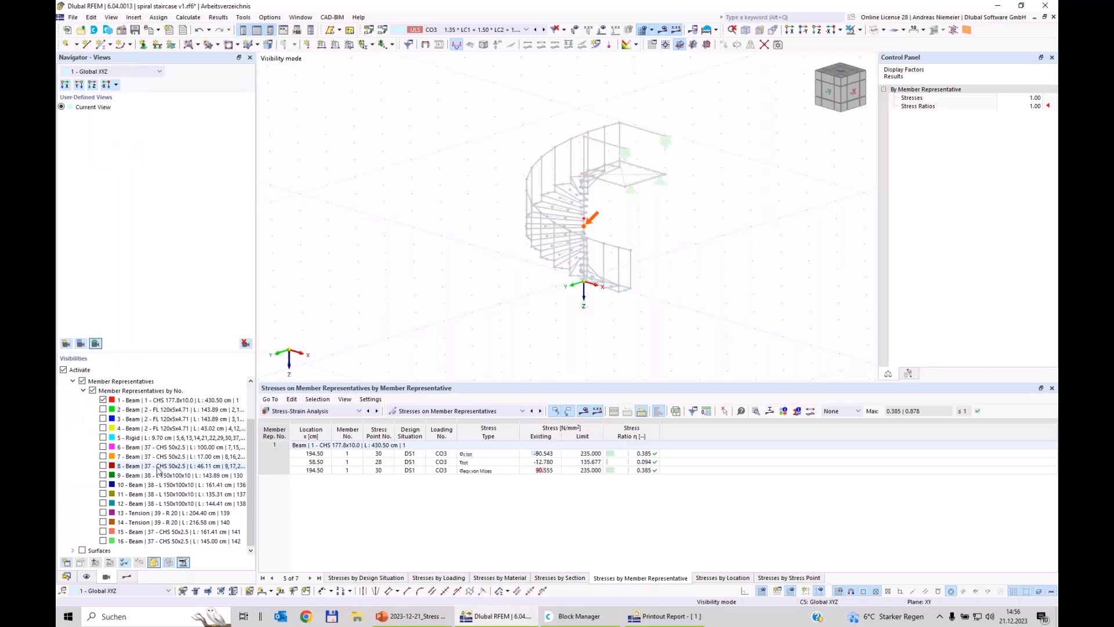
pyautogui.scroll(-2, 107, 415)
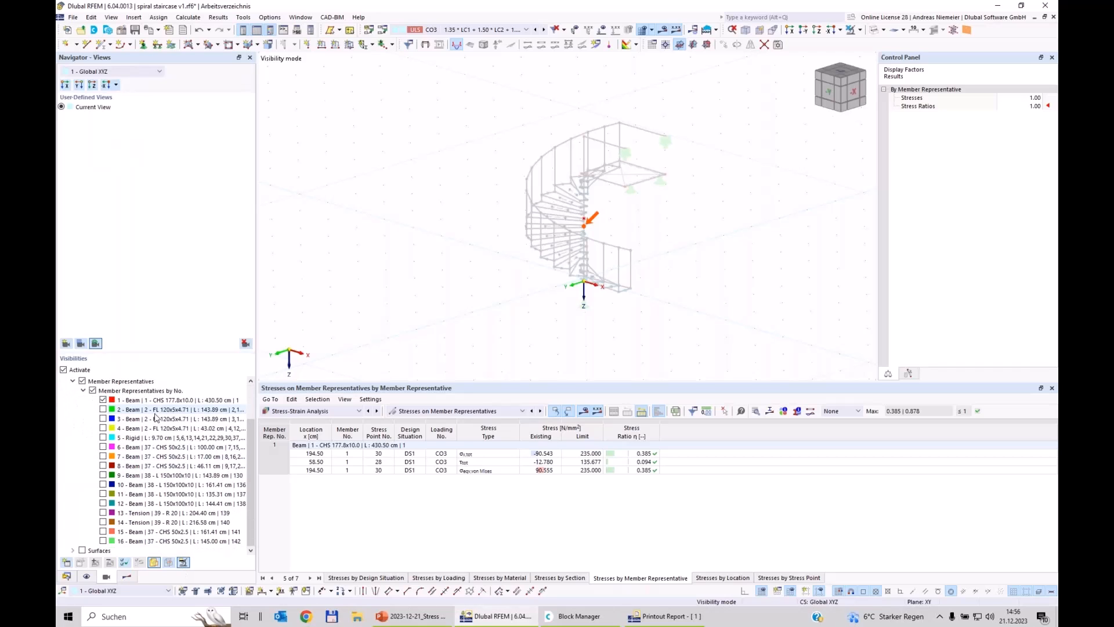
pyautogui.scroll(5, 574, 197)
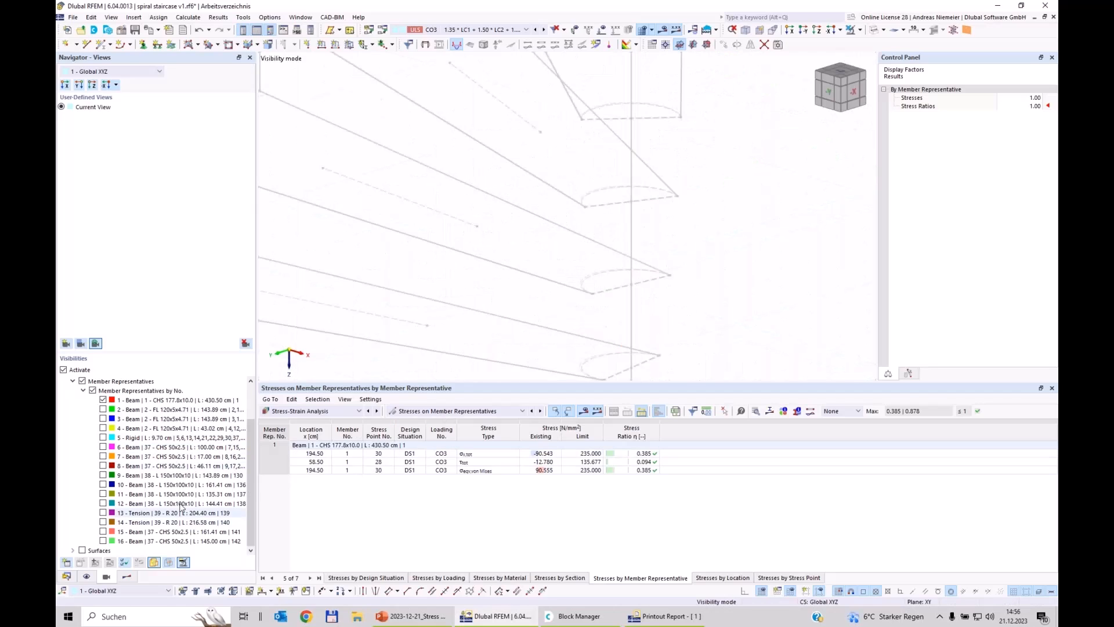
pyautogui.click(104, 401)
pyautogui.click(104, 402)
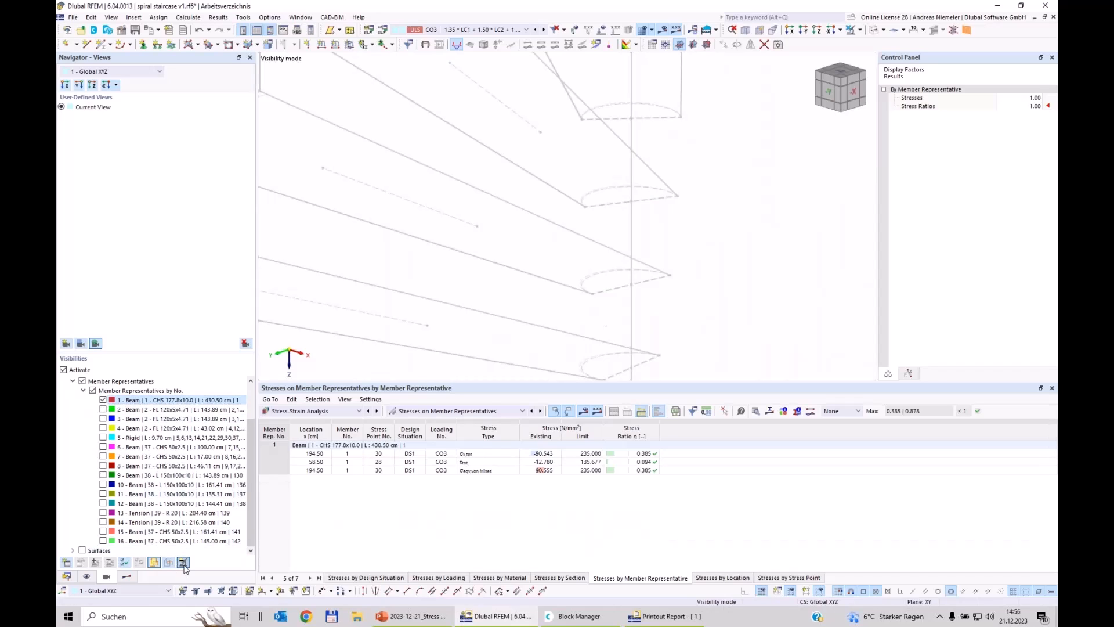
pyautogui.scroll(-8, 520, 253)
pyautogui.moveTo(517, 253); pyautogui.dragTo(539, 227, button='middle')
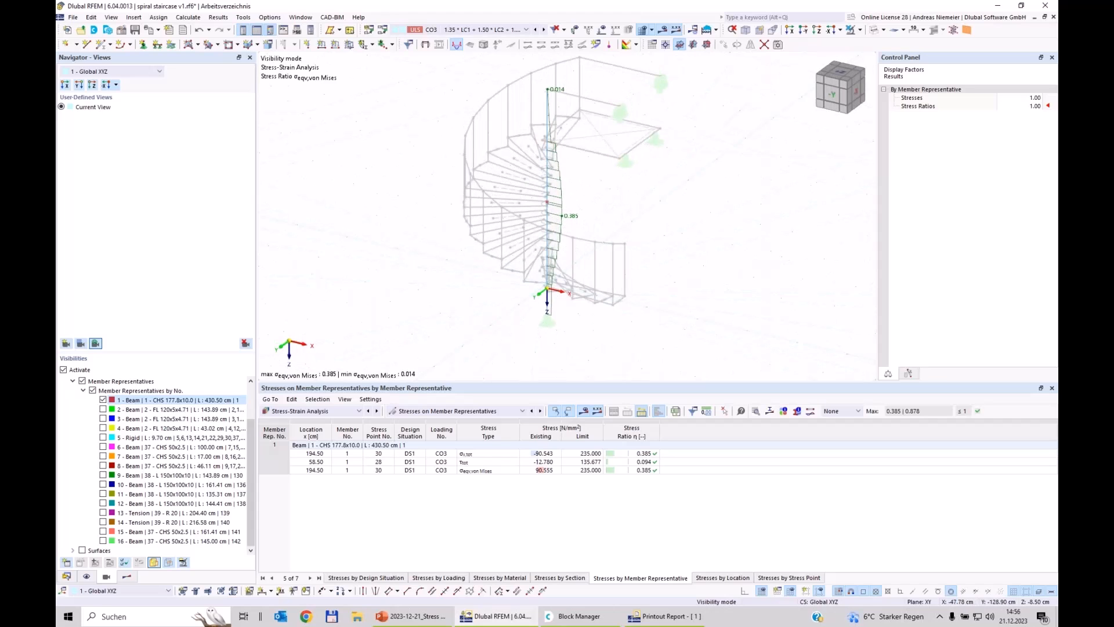
# Set the display of member results to Without Diagram
pyautogui.click(87, 576)
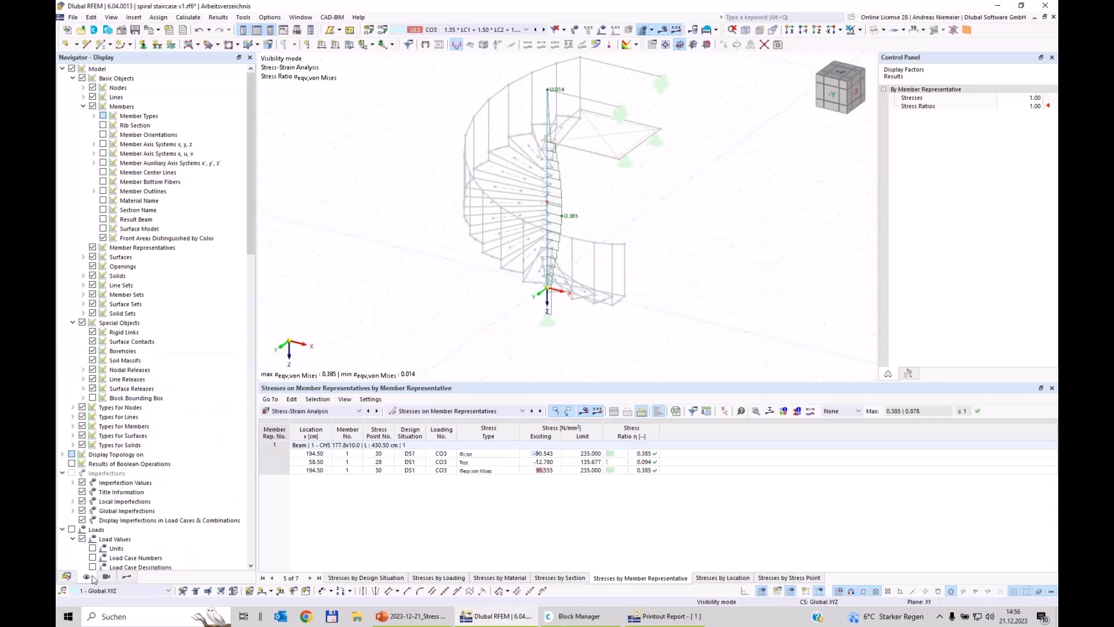
pyautogui.scroll(-10, 145, 369)
pyautogui.click(126, 576)
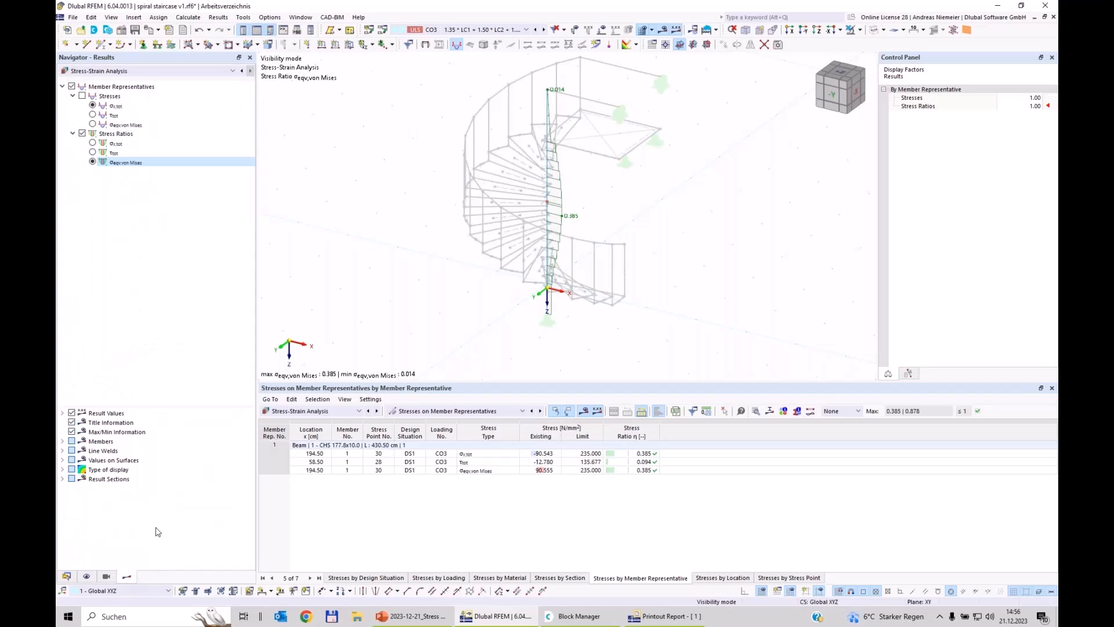
pyautogui.click(62, 442)
pyautogui.click(83, 470)
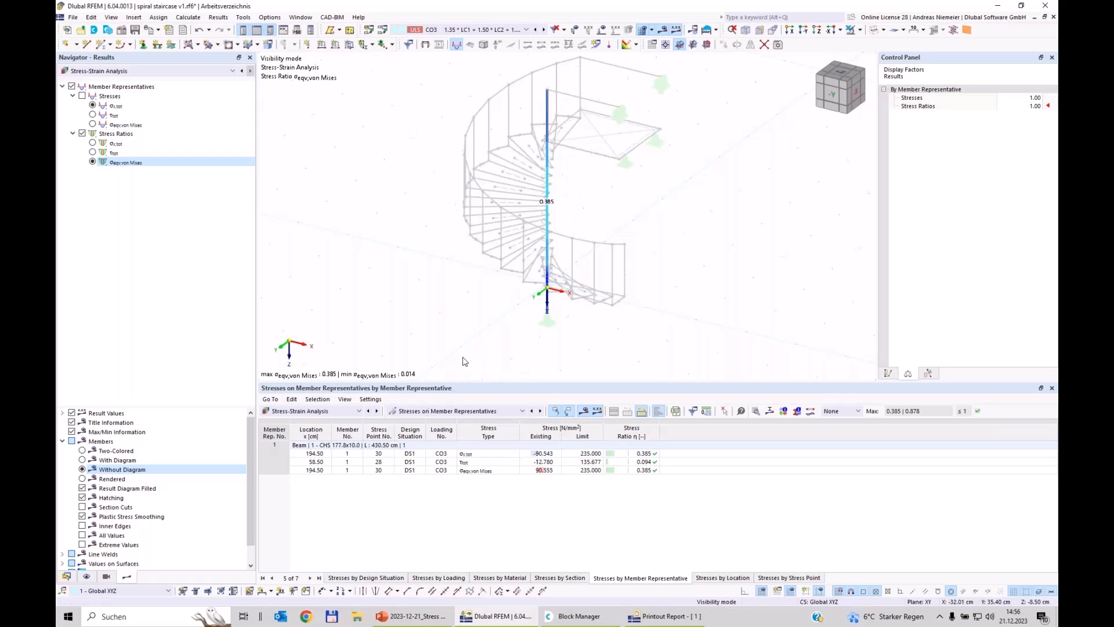
# Send the column's stress ratio picture to the printout report as a window-filling graphic with a 50% height ratio
pyautogui.click(67, 576)
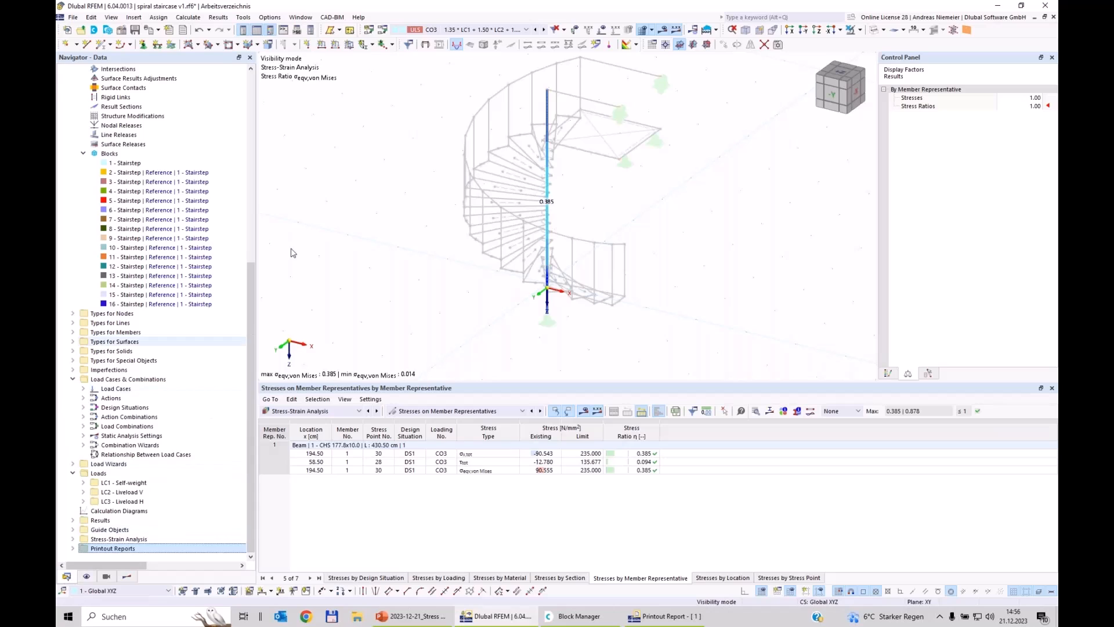
pyautogui.click(736, 46)
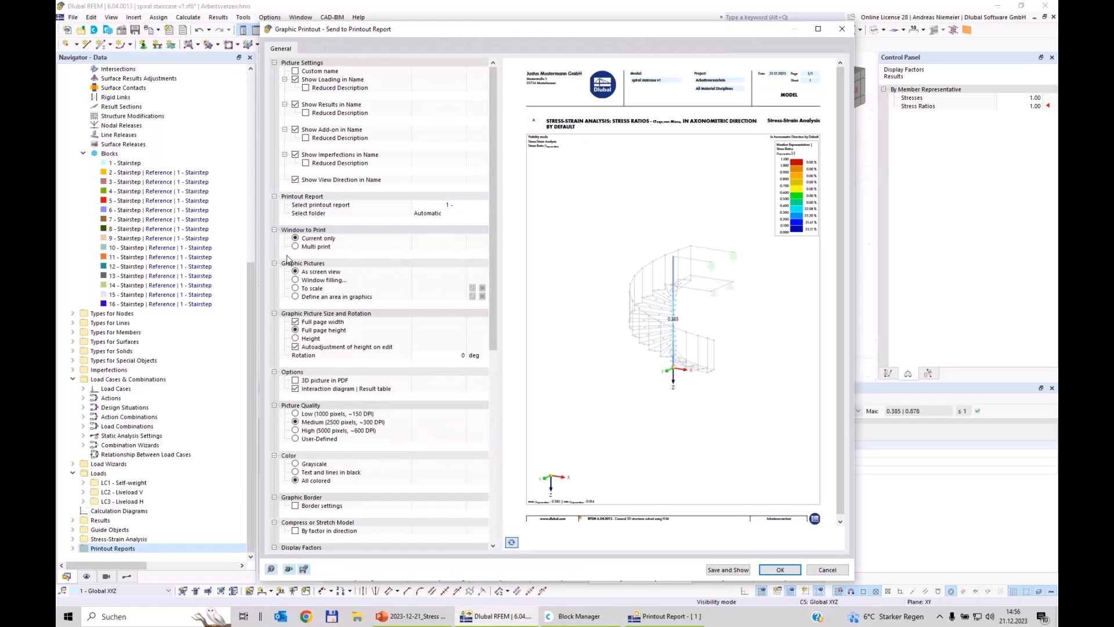
pyautogui.click(295, 280)
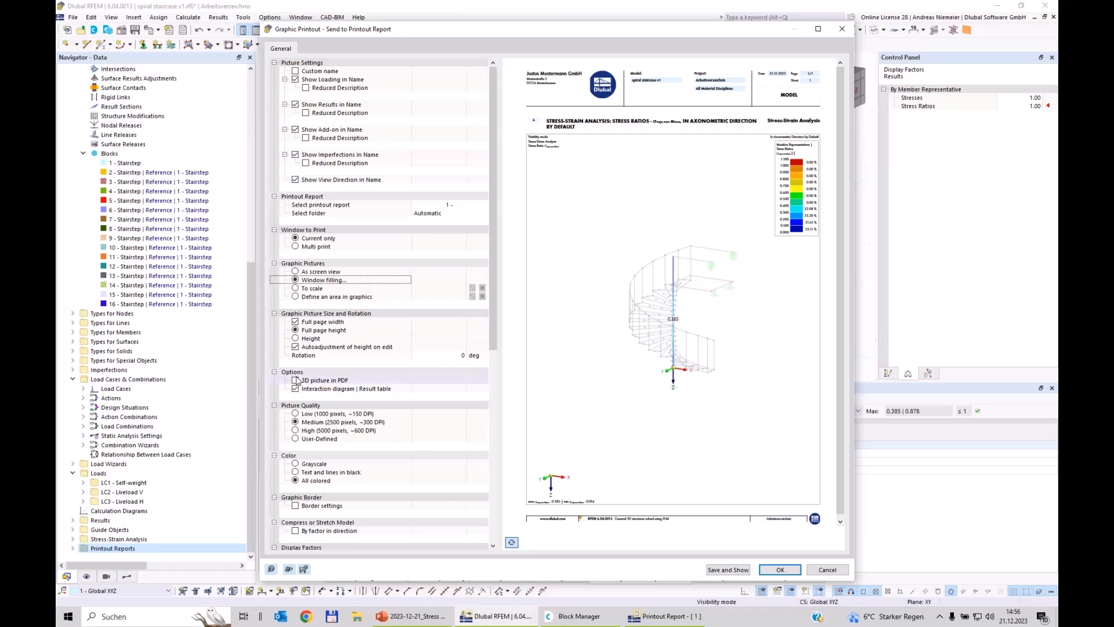
pyautogui.click(295, 338)
pyautogui.click(432, 347)
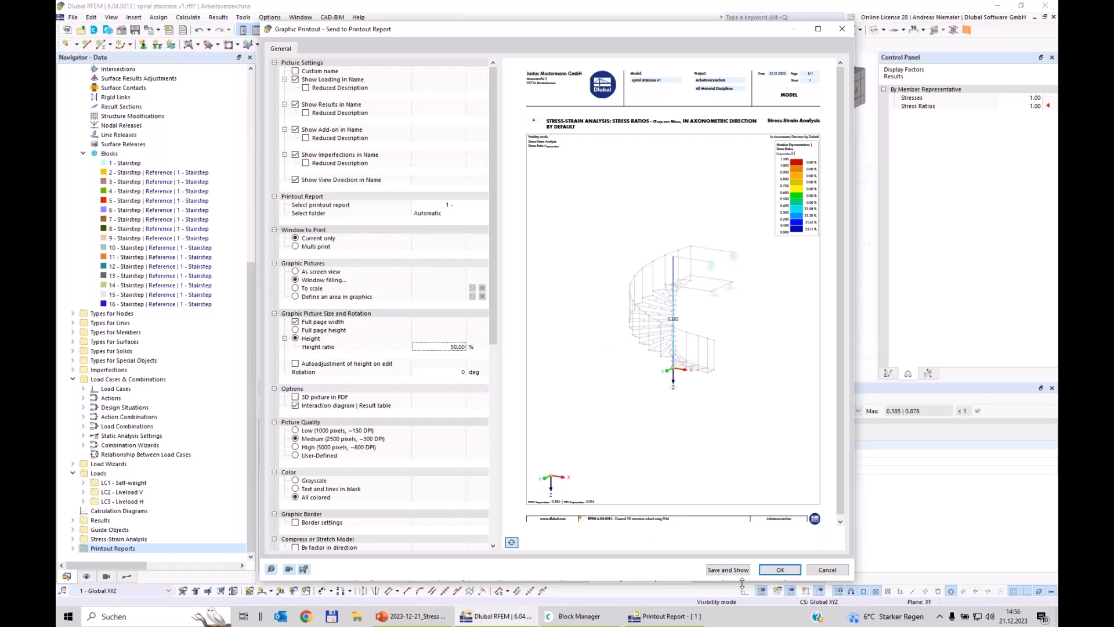
pyautogui.click(775, 573)
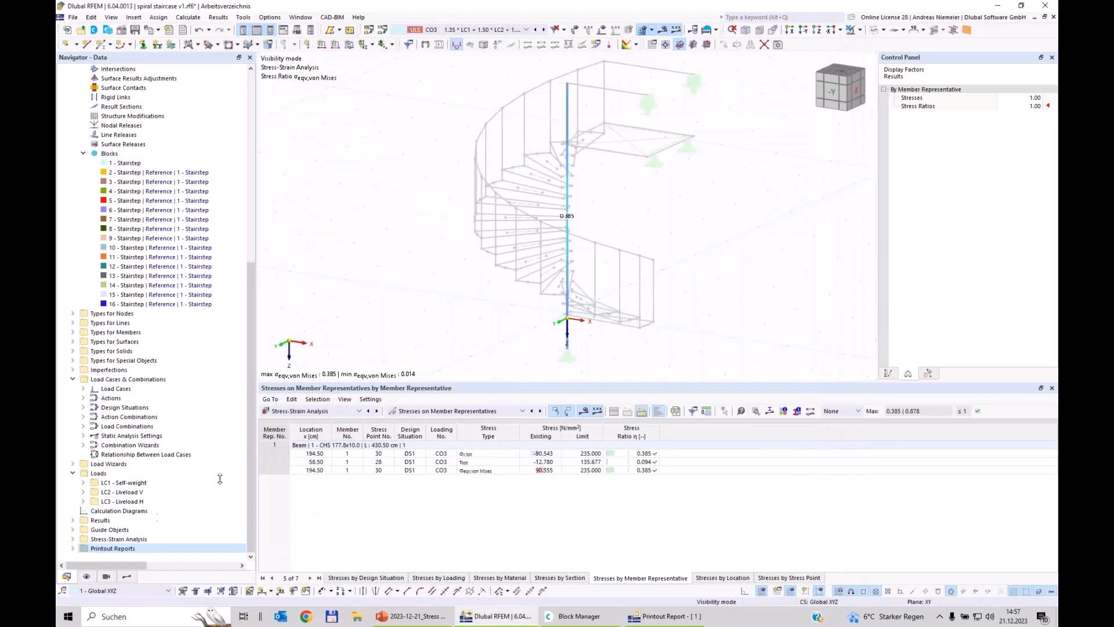
# Show only member representatives 2, 3 and 4, the FL 120x5x4.71 beams of the stairsteps
pyautogui.click(106, 577)
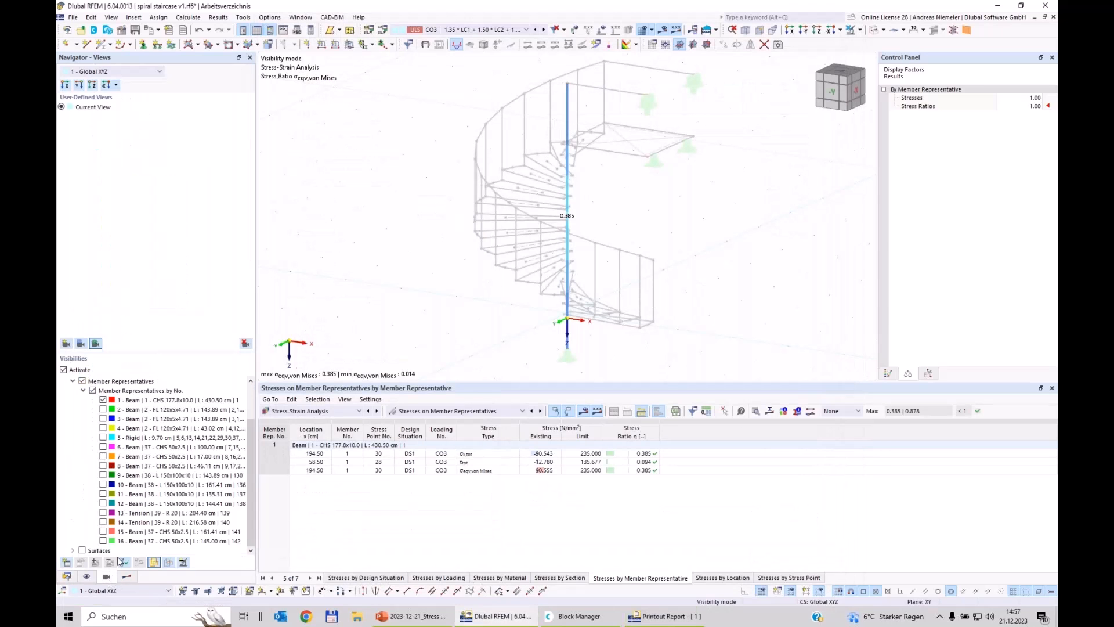
pyautogui.click(103, 409)
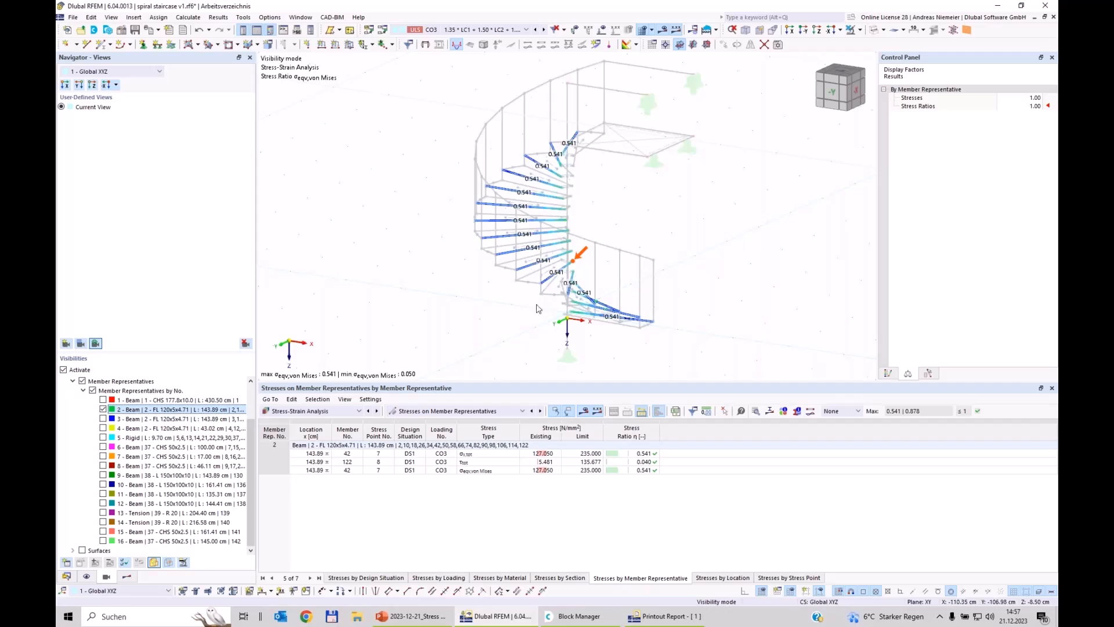
pyautogui.click(103, 419)
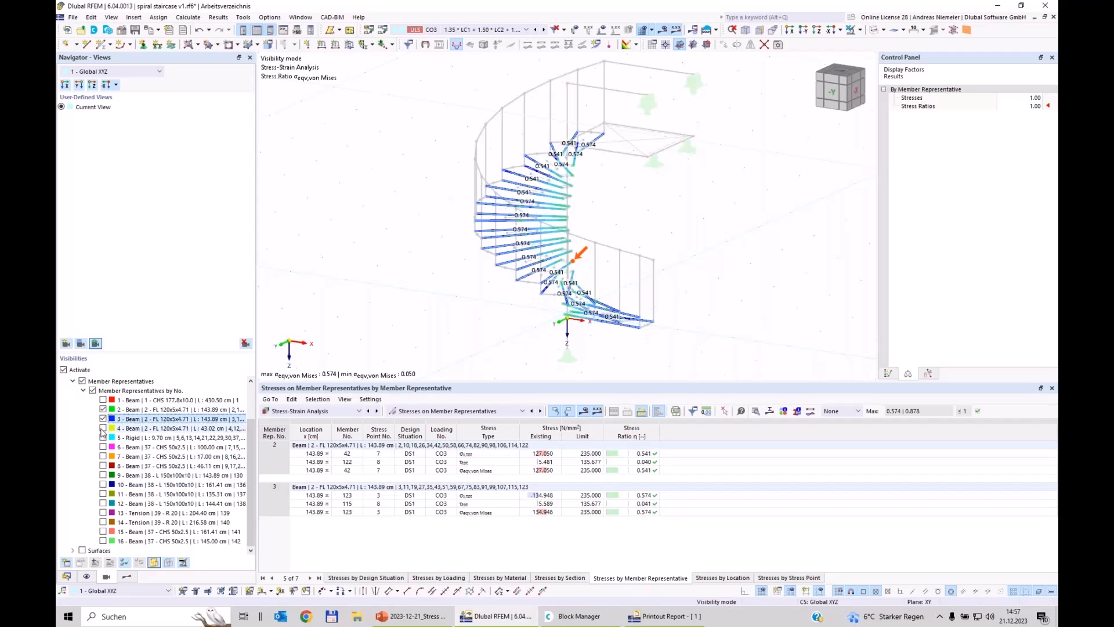
pyautogui.click(103, 428)
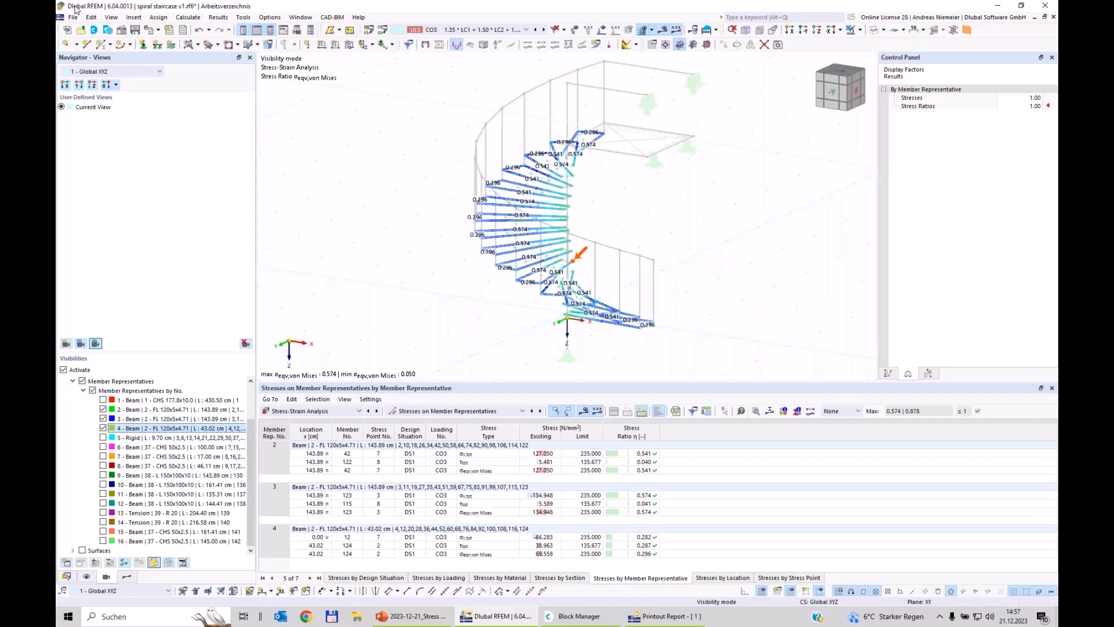
# Set the stairstep beams in axonometric view and send their stress ratio picture to the printout report
pyautogui.press('z')
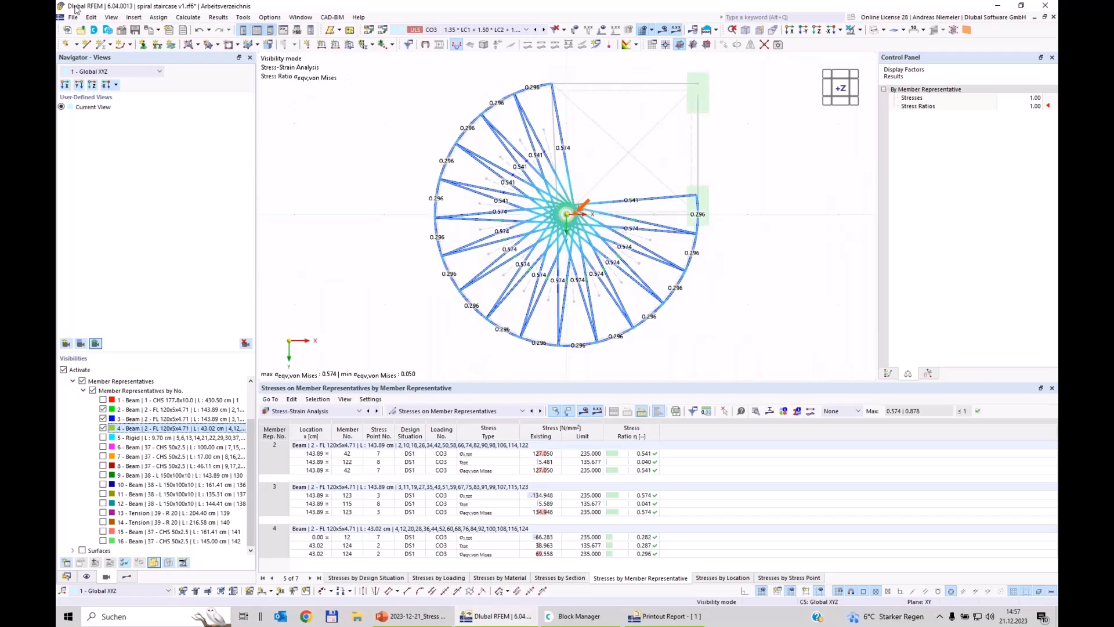
pyautogui.press('i')
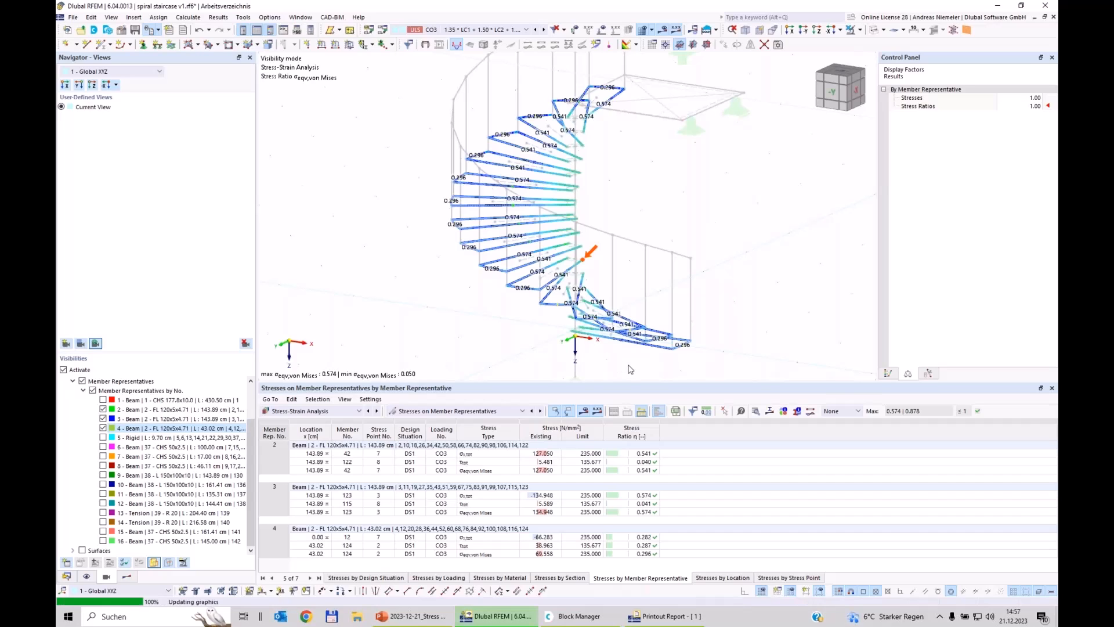
pyautogui.hotkey('ctrl', 'p')
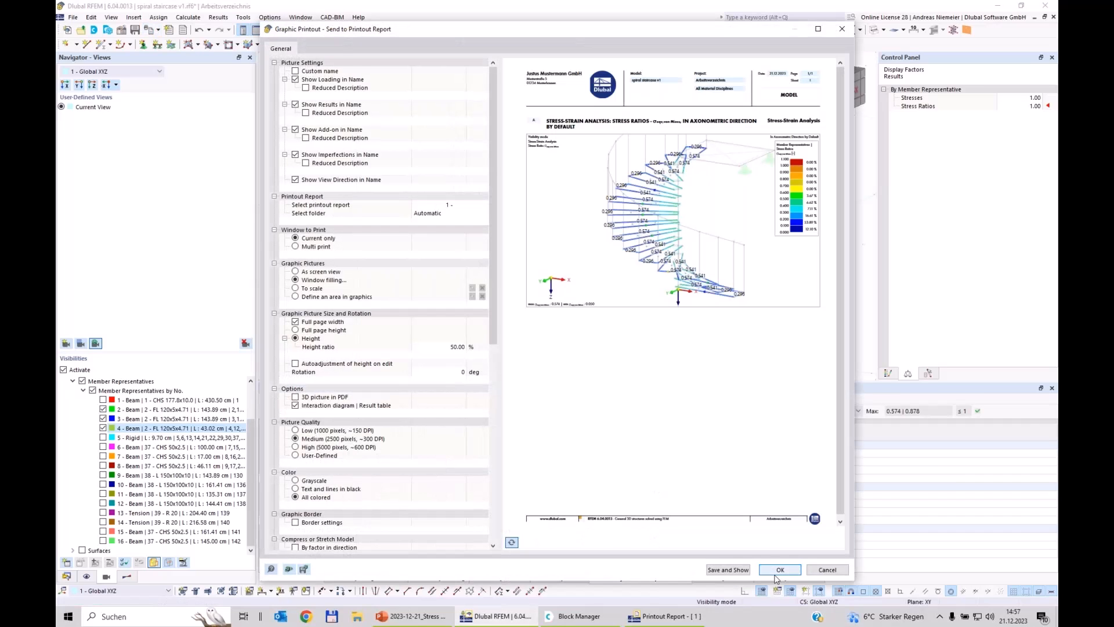
pyautogui.click(778, 571)
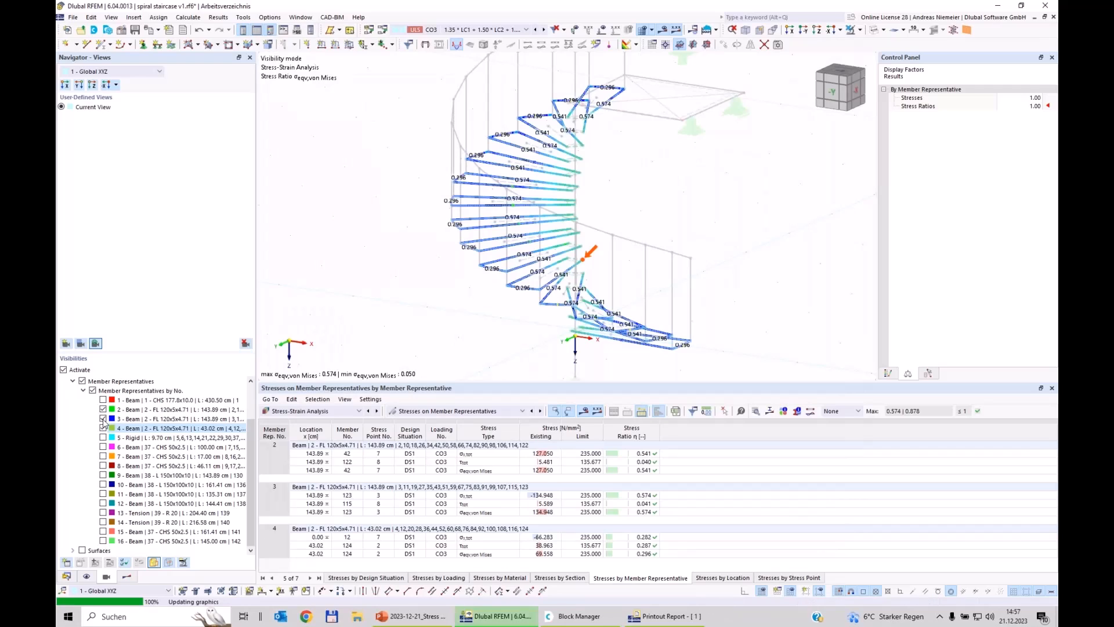
# Show only member representative 6, the 100 cm railing posts, send its stress ratio picture to the report, and save and show the report
pyautogui.click(103, 418)
pyautogui.click(102, 409)
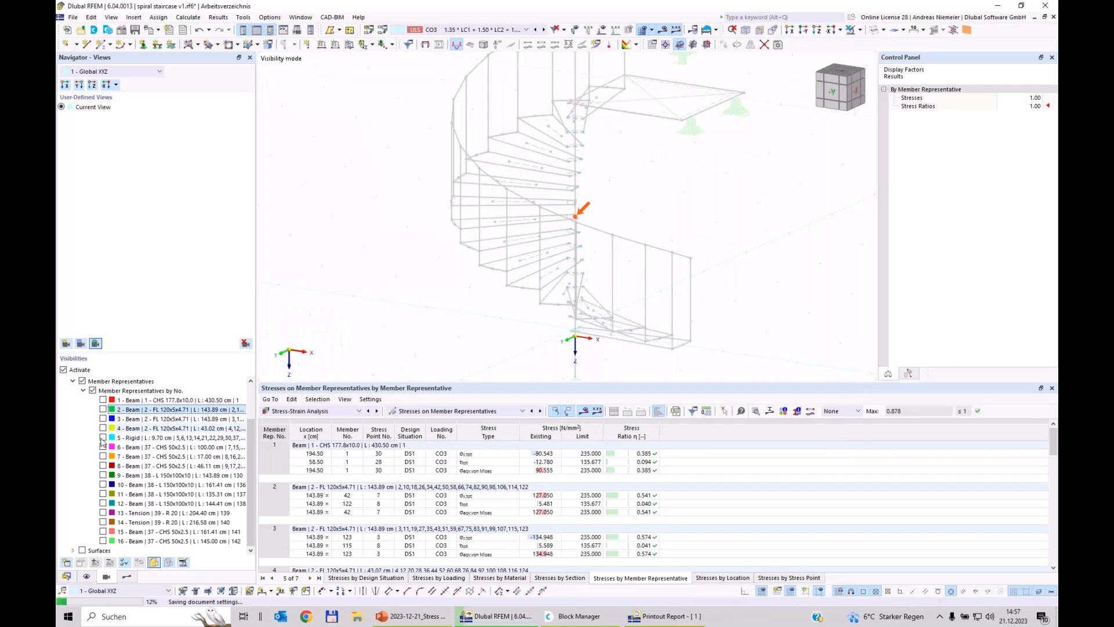
pyautogui.click(103, 438)
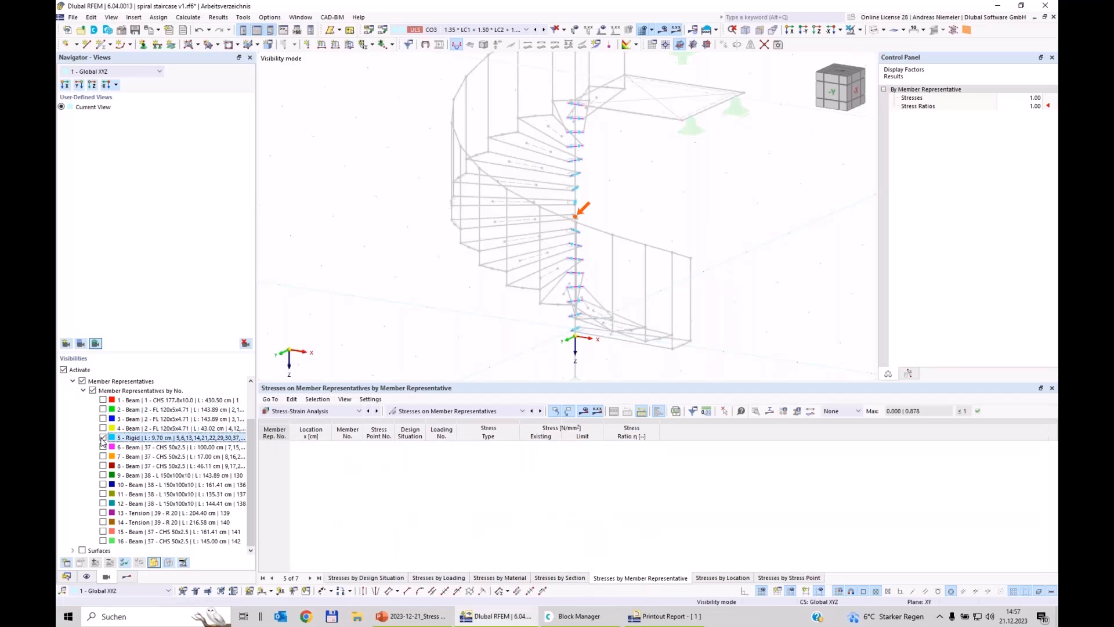
pyautogui.click(102, 447)
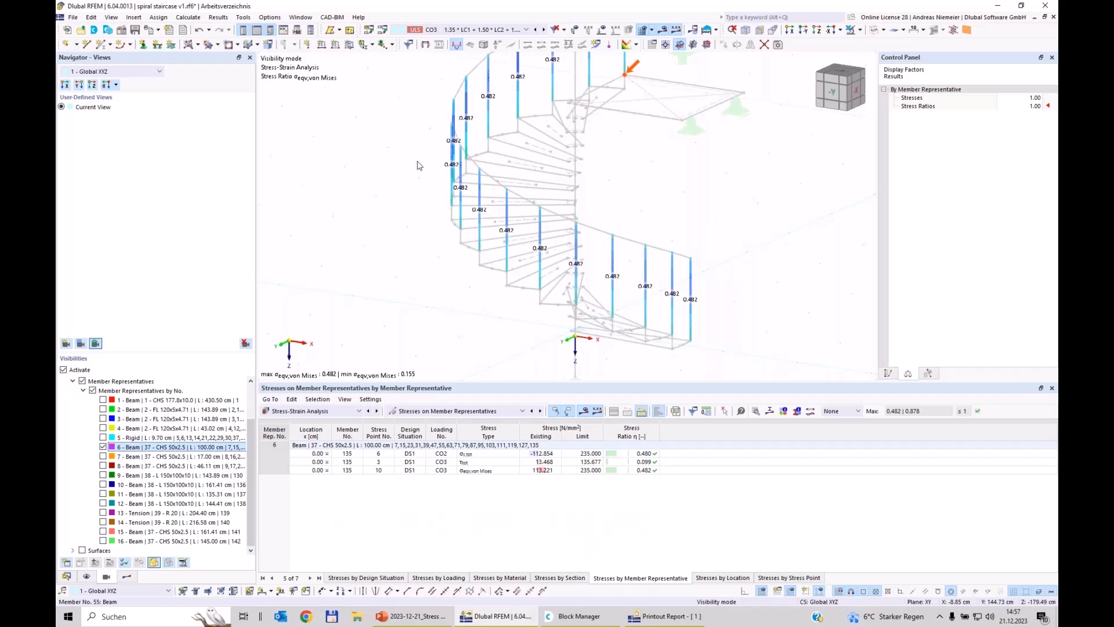
pyautogui.click(148, 30)
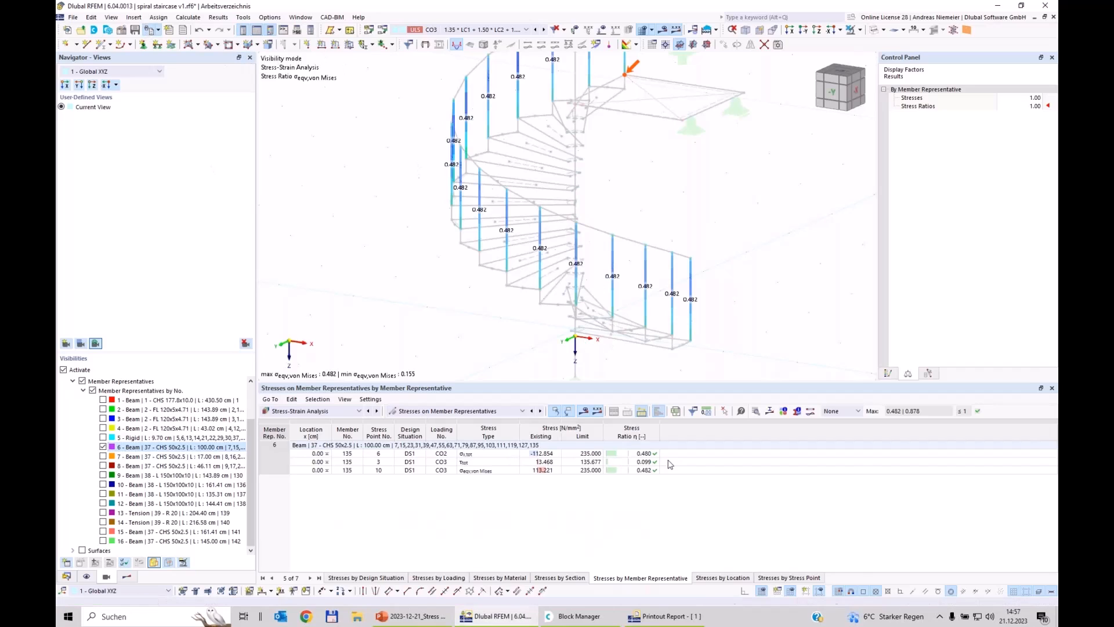
pyautogui.click(725, 570)
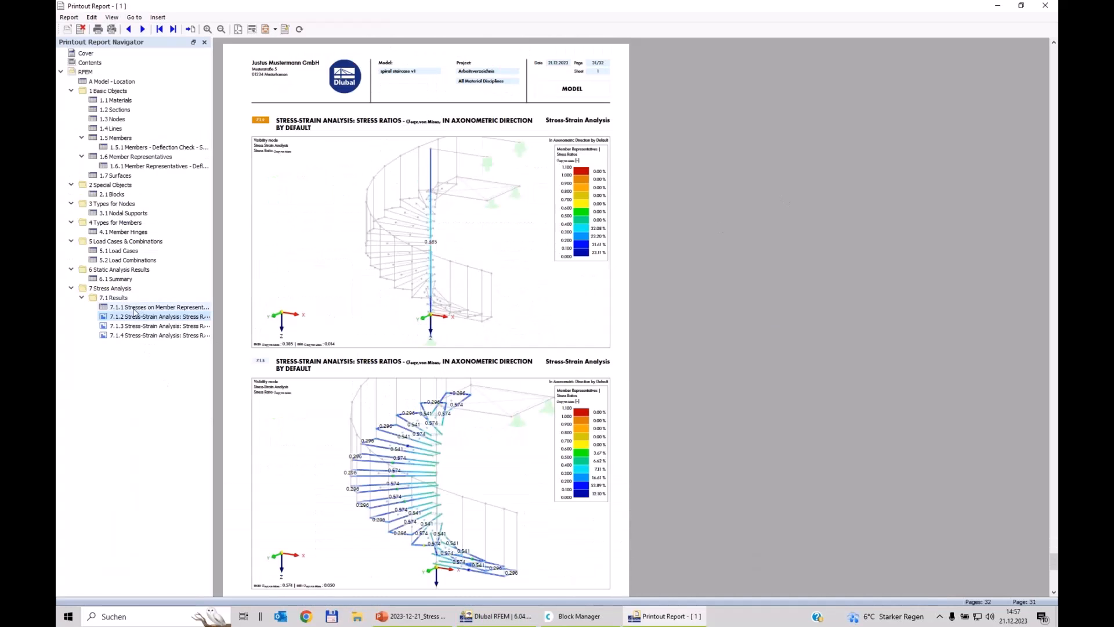
# Look through the stress ratio pictures added to the printout report, then return to the RFEM model
pyautogui.click(139, 325)
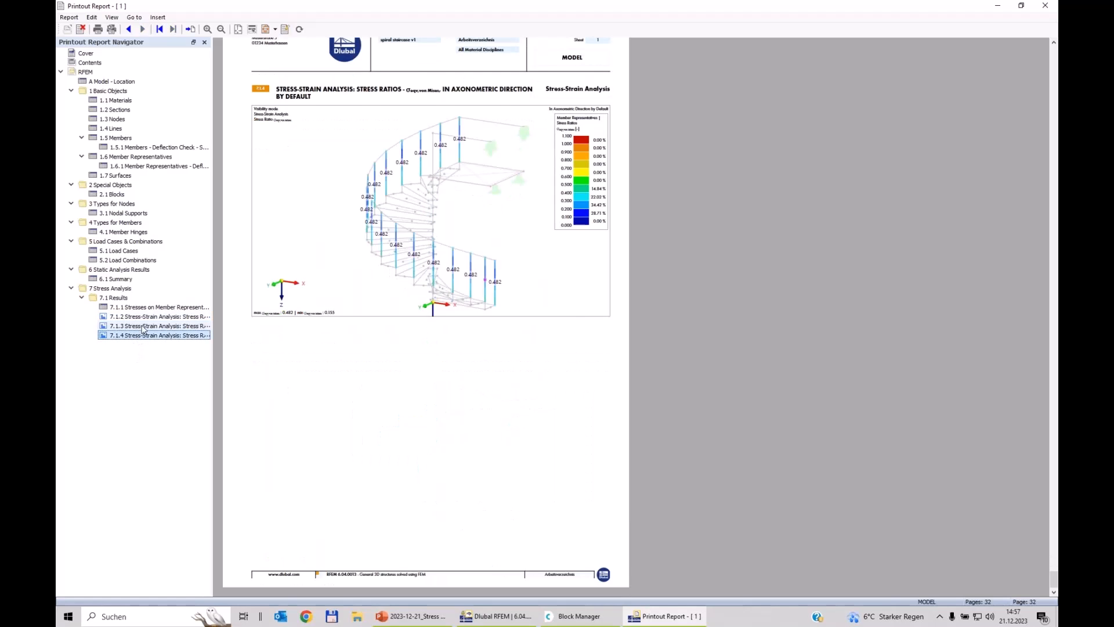
pyautogui.press('Up')
pyautogui.press('Up')
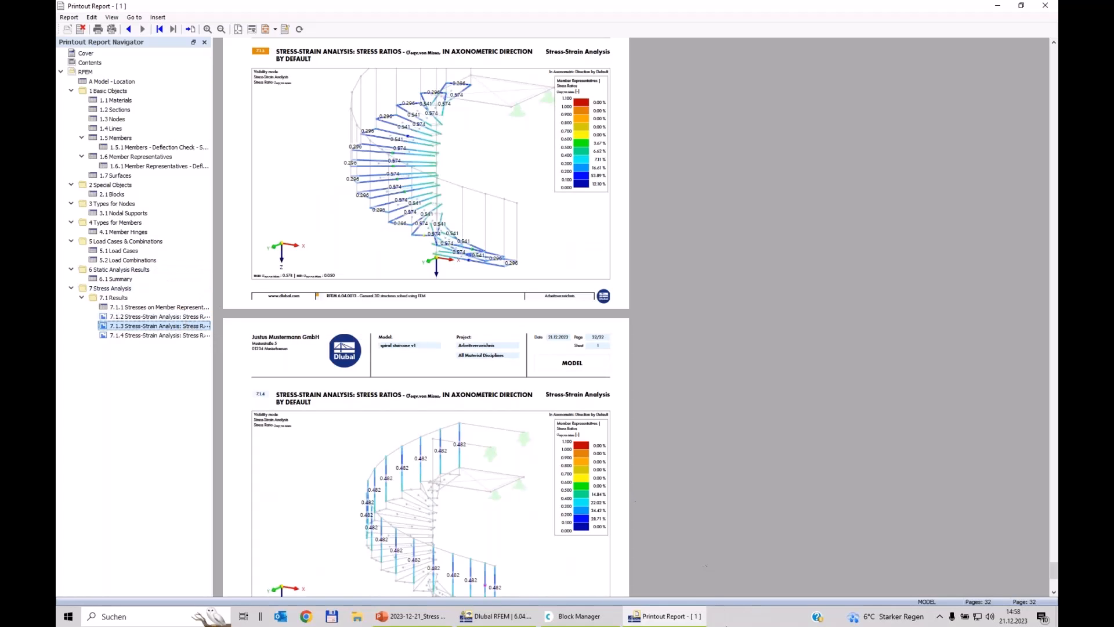
pyautogui.click(495, 621)
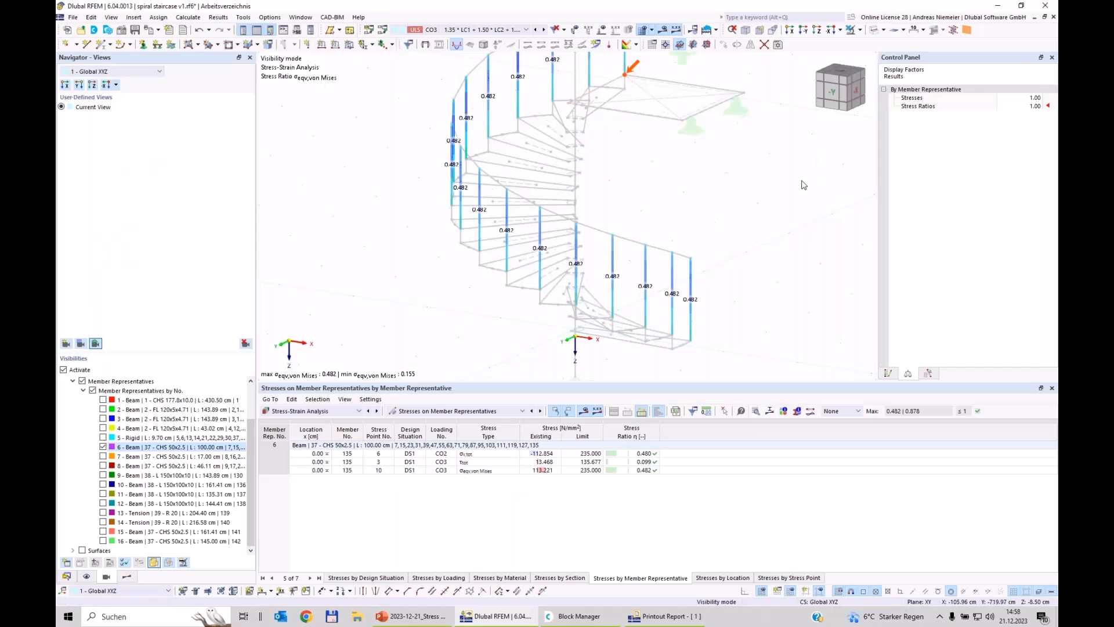
# Turn off the visibility mode to show the whole staircase and close the stress results table
pyautogui.click(851, 30)
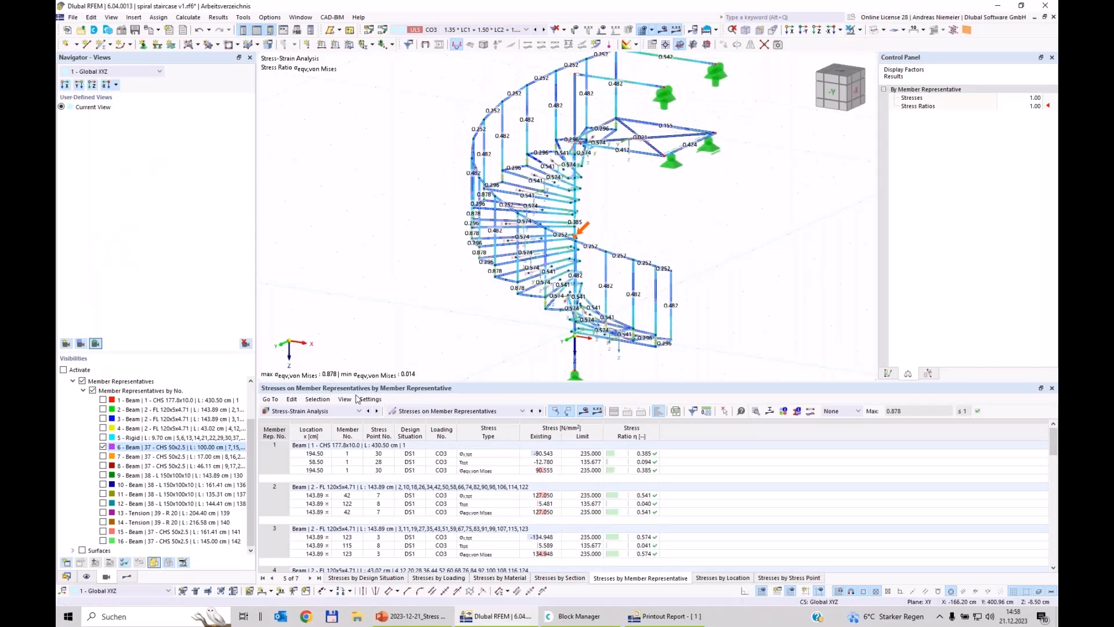
pyautogui.click(1053, 389)
pyautogui.keyDown('ctrl'); pyautogui.moveTo(729, 371); pyautogui.dragTo(679, 376, button='middle'); pyautogui.keyUp('ctrl')
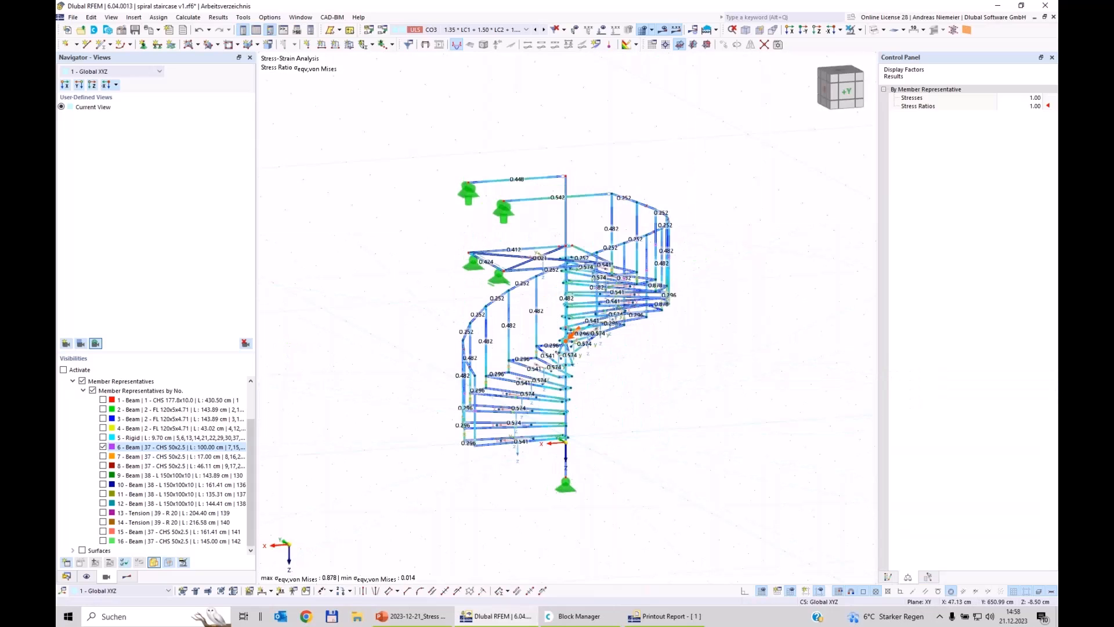
# Show the static analysis results with member axial forces N for design situation DS1, ULS (STR/GEO)
pyautogui.click(128, 577)
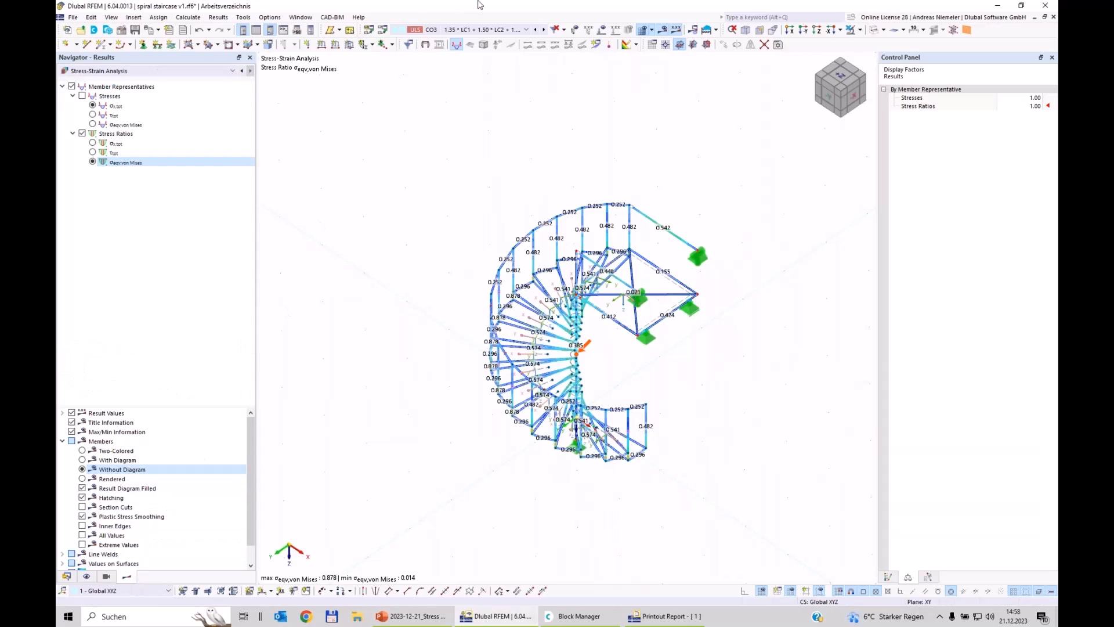
pyautogui.click(474, 29)
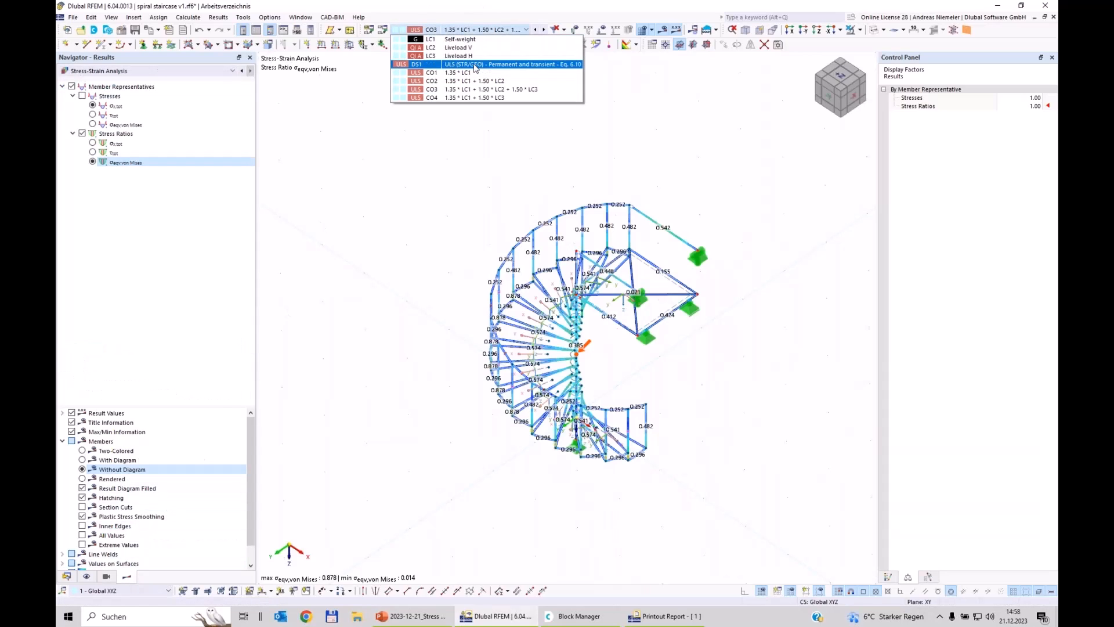
pyautogui.click(474, 64)
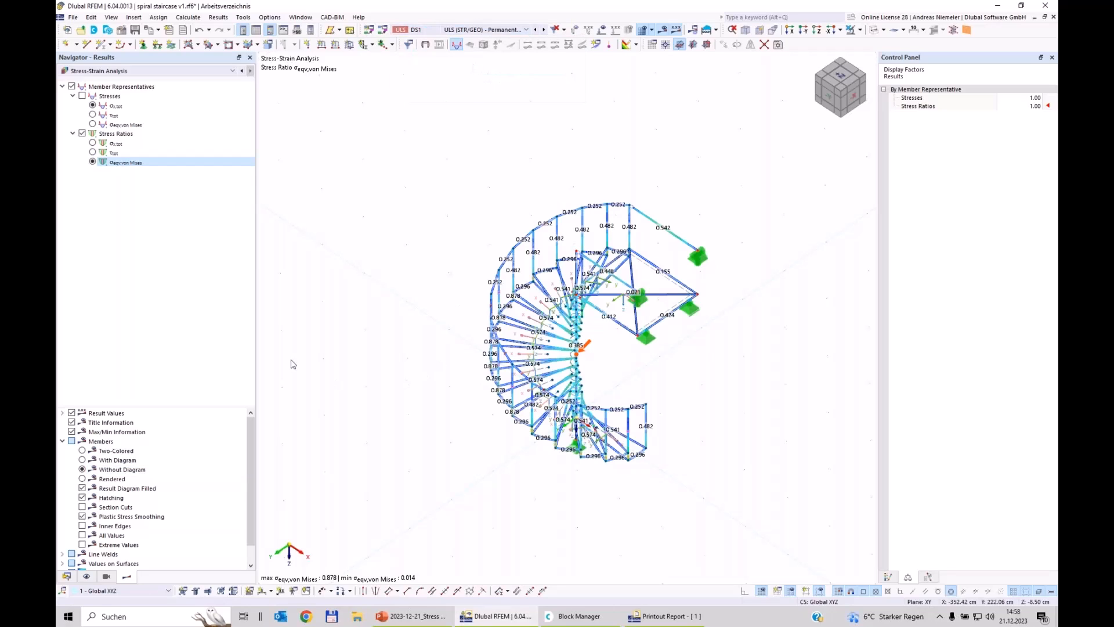
pyautogui.click(138, 71)
pyautogui.click(129, 81)
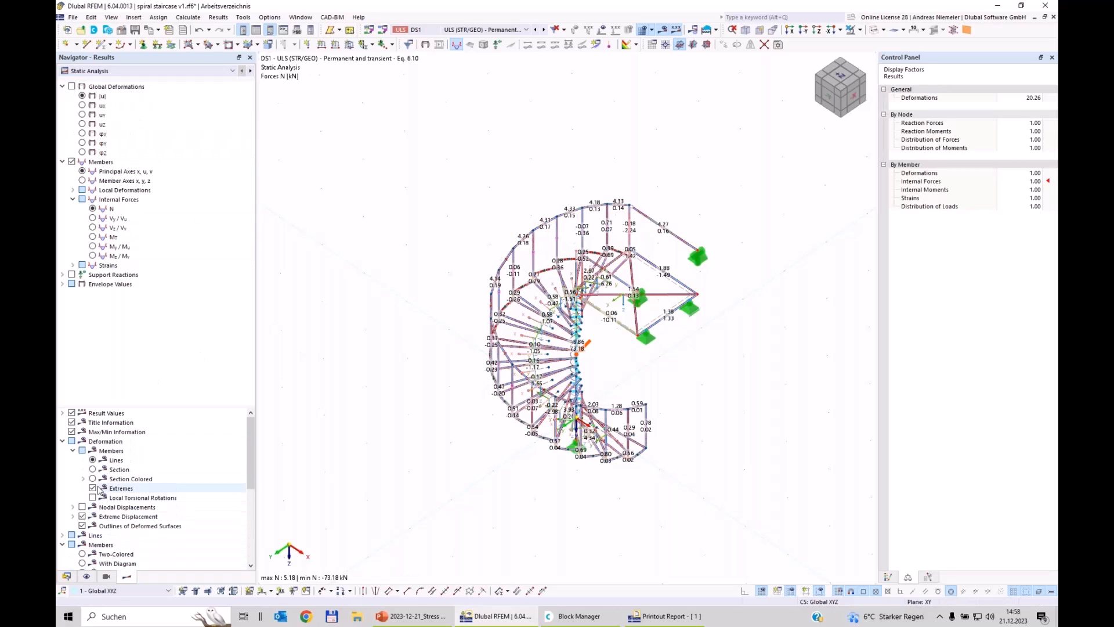
# Display the member force diagrams as two-colored and view the axial force along the central column
pyautogui.scroll(-2, 98, 520)
pyautogui.scroll(-2, 98, 520)
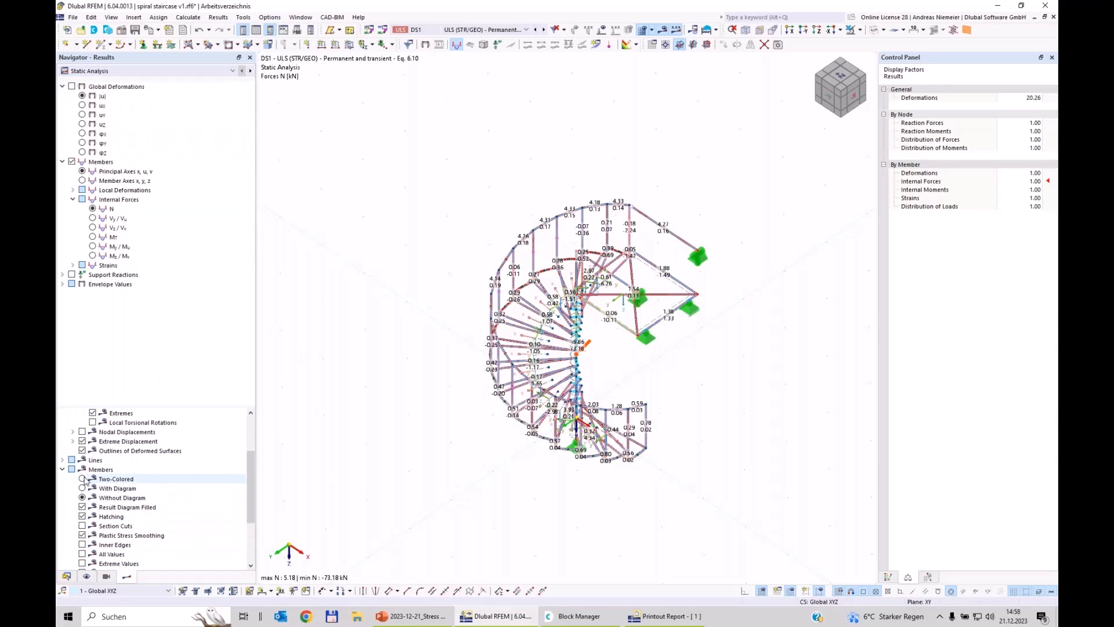
pyautogui.click(102, 479)
pyautogui.keyDown('ctrl'); pyautogui.moveTo(445, 507); pyautogui.dragTo(265, 464, button='middle'); pyautogui.keyUp('ctrl')
pyautogui.scroll(-1, 155, 488)
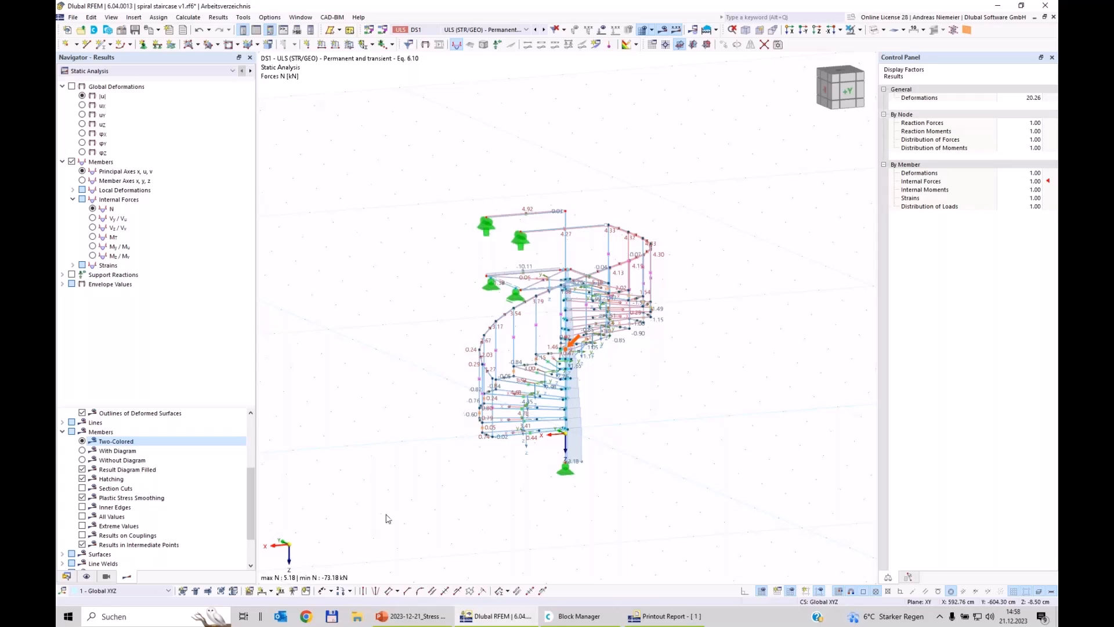
pyautogui.scroll(3, 525, 399)
pyautogui.keyDown('ctrl'); pyautogui.moveTo(525, 399); pyautogui.dragTo(557, 371, button='middle'); pyautogui.keyUp('ctrl')
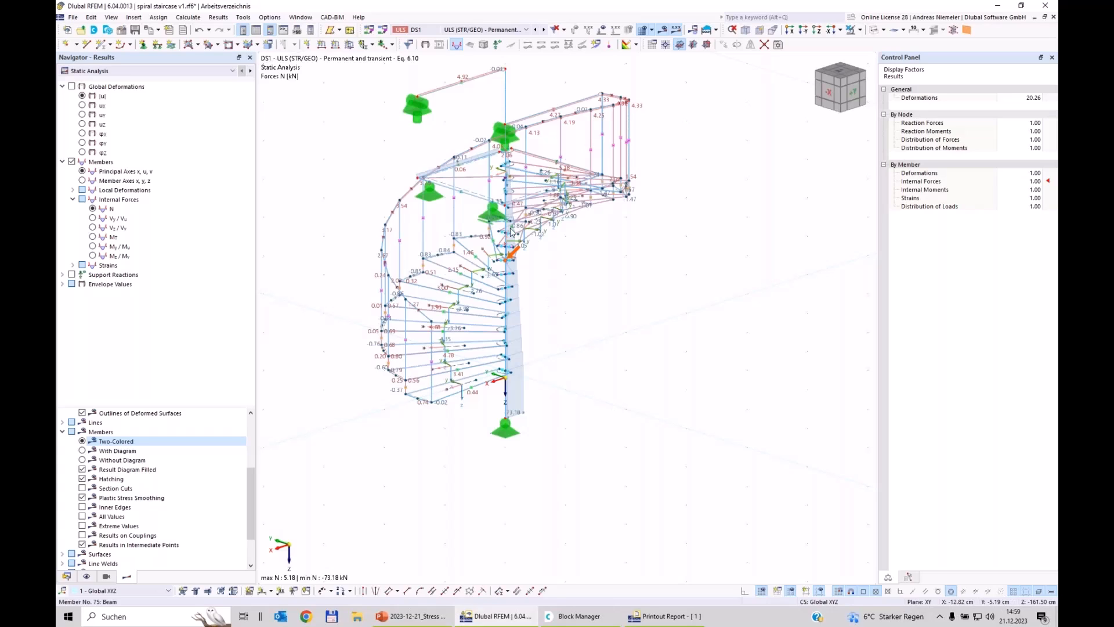
# Activate the Steel Design add-on in the model's base data
pyautogui.click(121, 32)
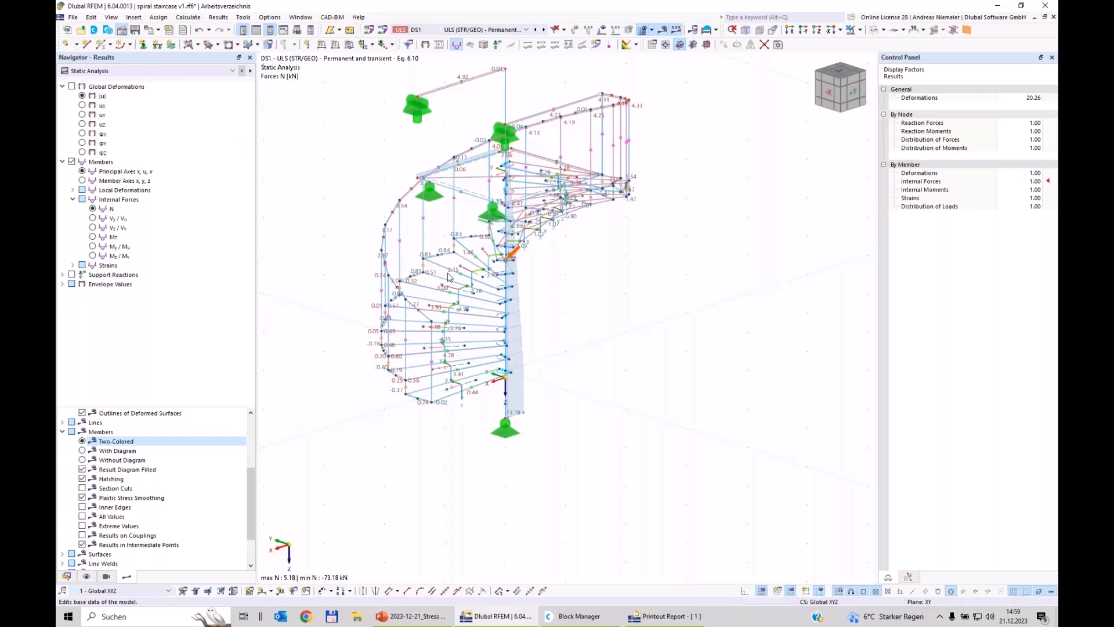
pyautogui.click(386, 105)
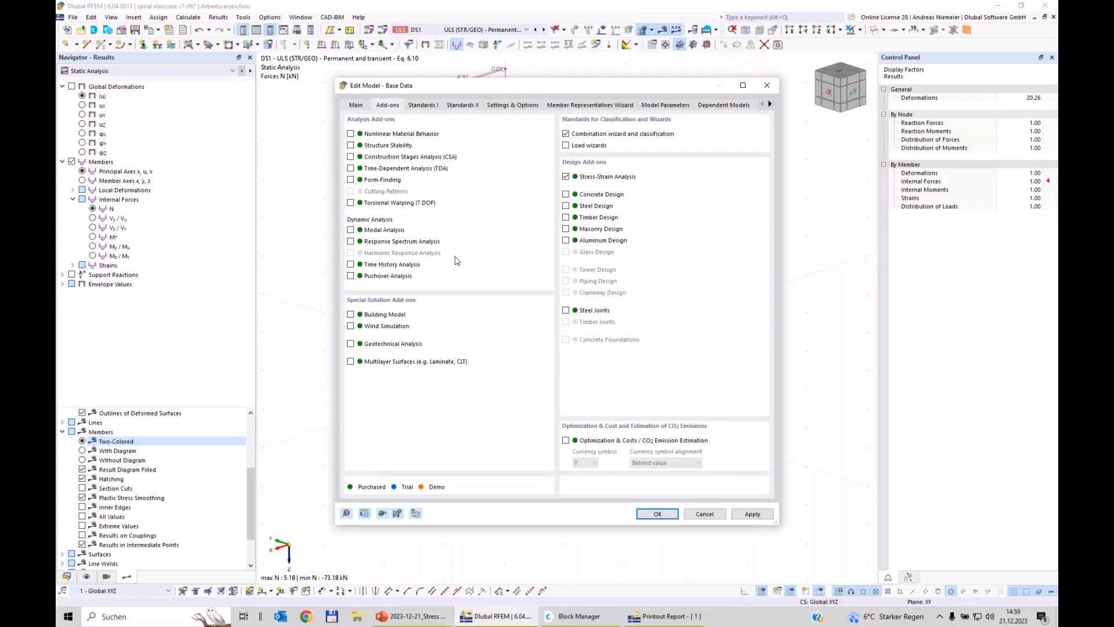
pyautogui.click(567, 206)
pyautogui.click(657, 514)
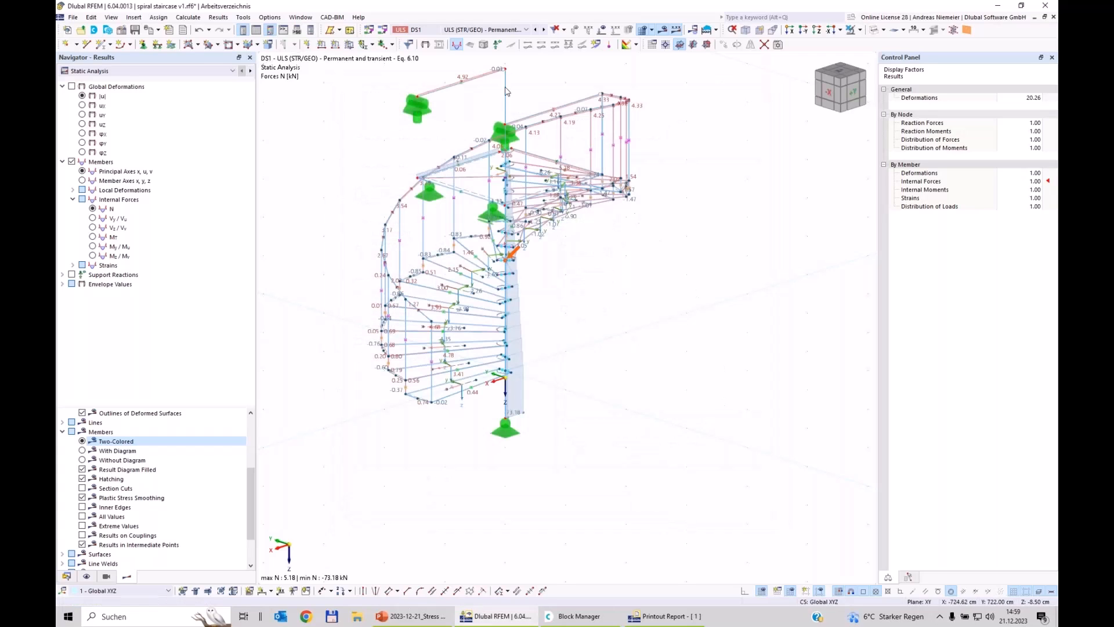
# Change node 179 at the column's platform connection to type On Member on member 1, accepting the deletion of results
pyautogui.keyDown('ctrl'); pyautogui.moveTo(505, 124); pyautogui.dragTo(624, 201, button='middle'); pyautogui.keyUp('ctrl')
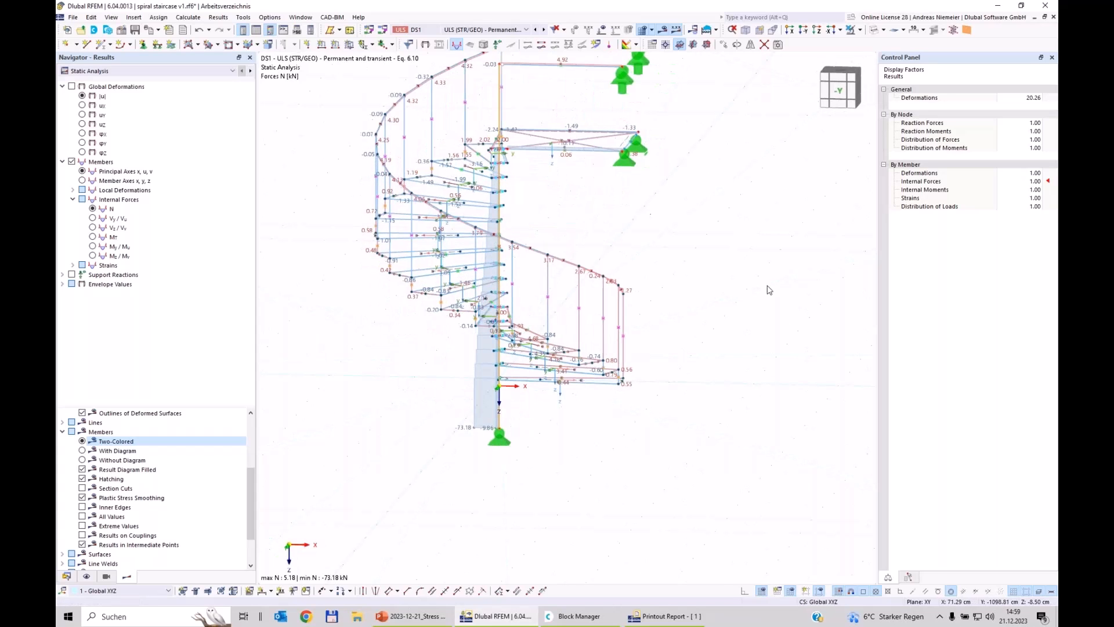
pyautogui.keyDown('ctrl'); pyautogui.moveTo(769, 381); pyautogui.dragTo(743, 395, button='middle'); pyautogui.keyUp('ctrl')
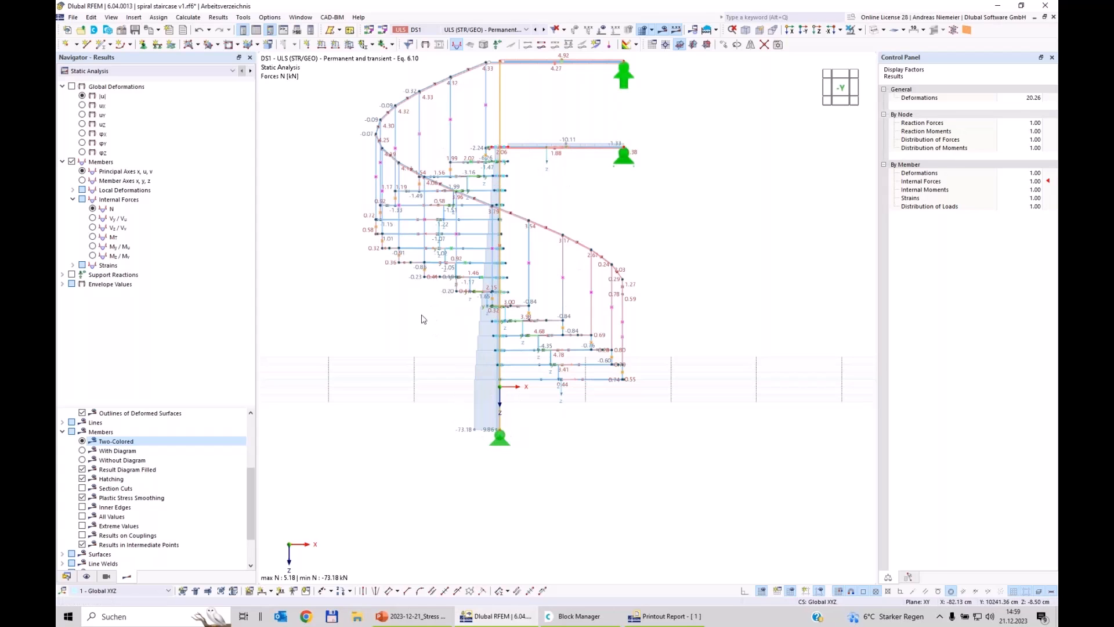
pyautogui.keyDown('ctrl'); pyautogui.moveTo(548, 194); pyautogui.dragTo(508, 162, button='middle'); pyautogui.keyUp('ctrl')
pyautogui.scroll(5, 508, 163)
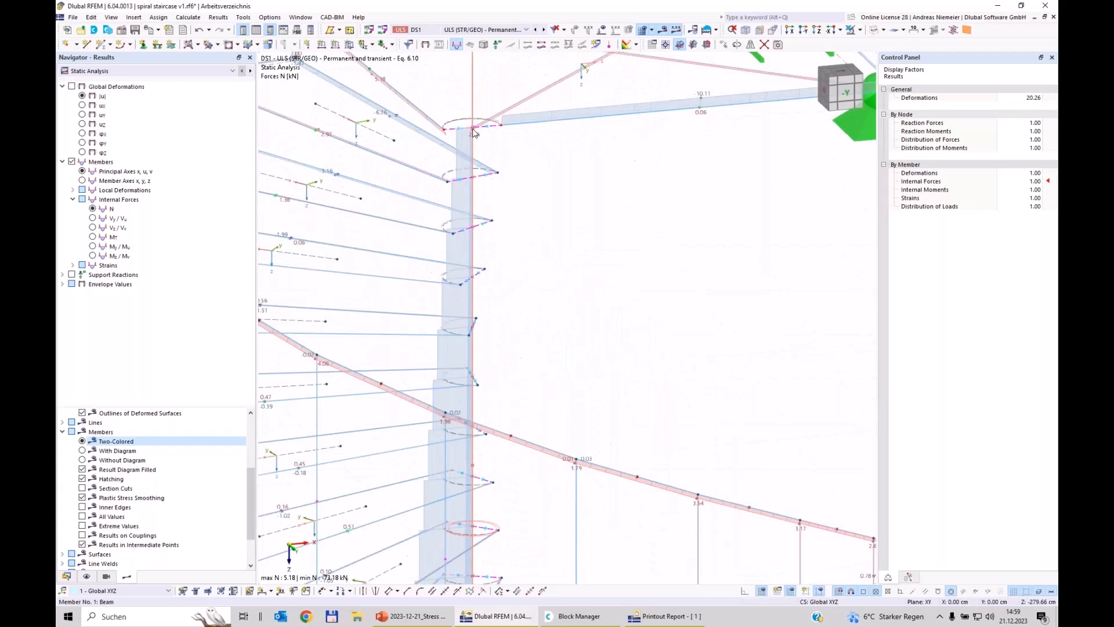
pyautogui.doubleClick(462, 305)
pyautogui.click(328, 198)
pyautogui.click(328, 246)
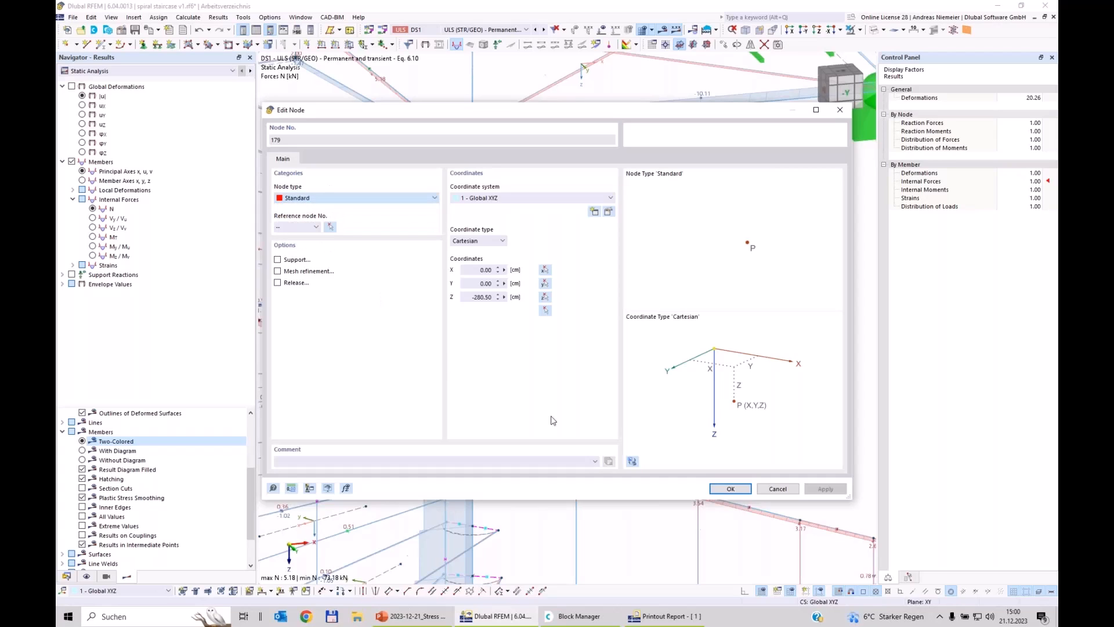
pyautogui.click(738, 489)
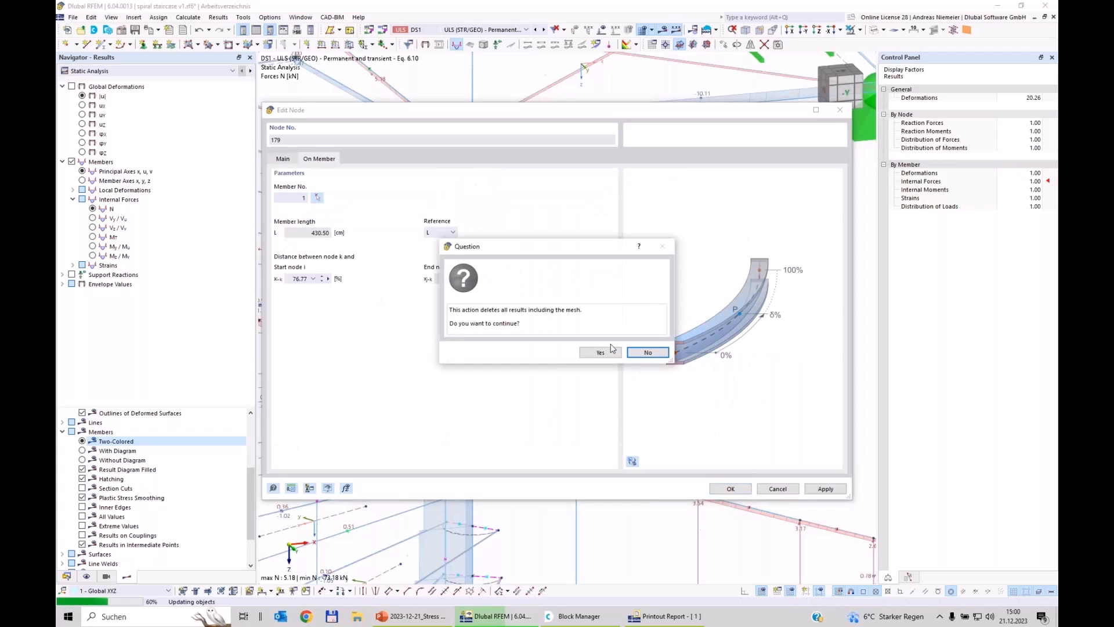
pyautogui.click(598, 351)
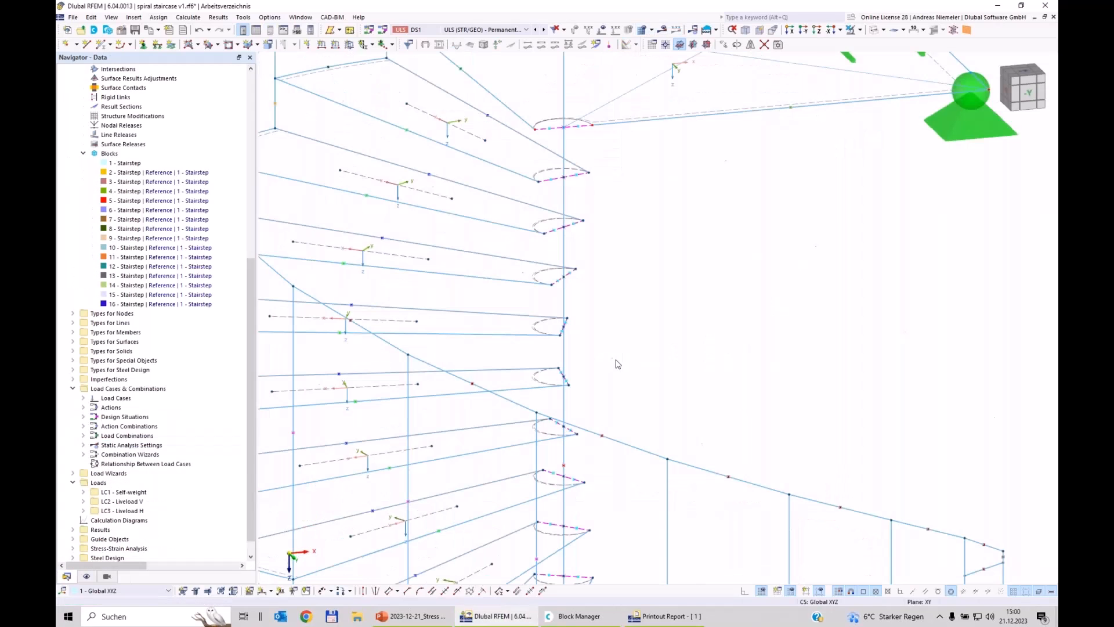
# Create new steel design effective lengths for column member 1 and include intermediate node 179 in the nodal supports
pyautogui.scroll(-6, 609, 364)
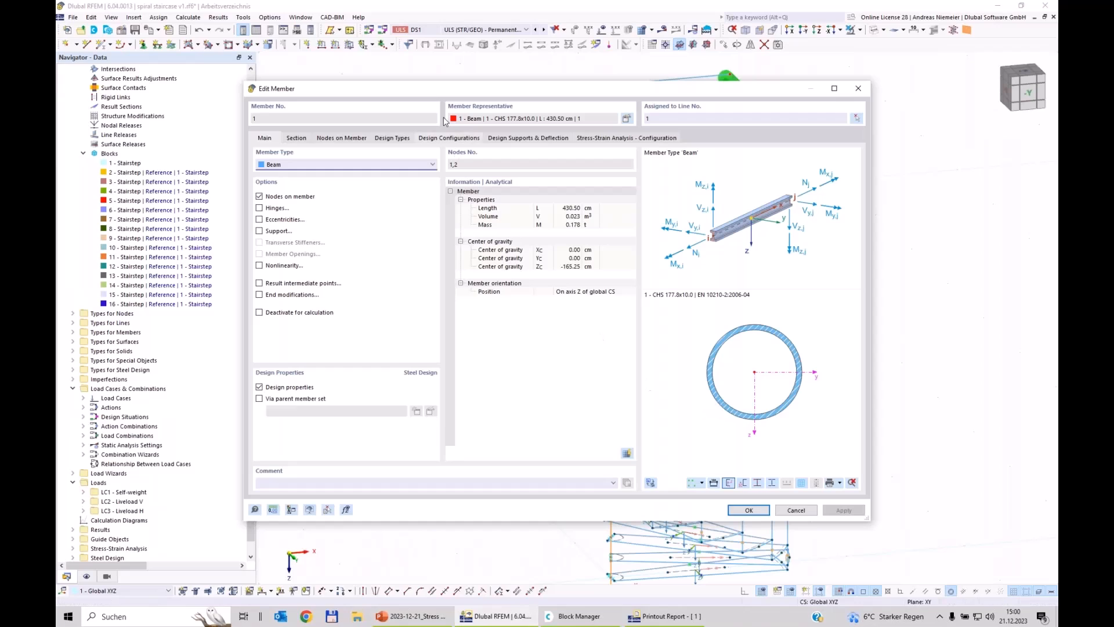
pyautogui.click(416, 138)
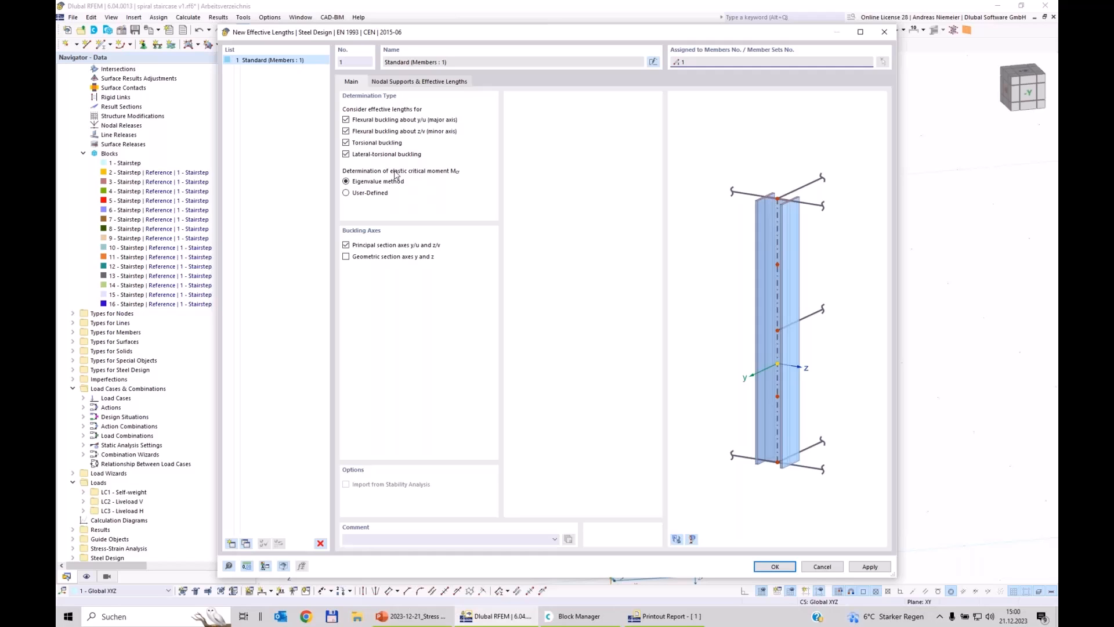
pyautogui.click(414, 82)
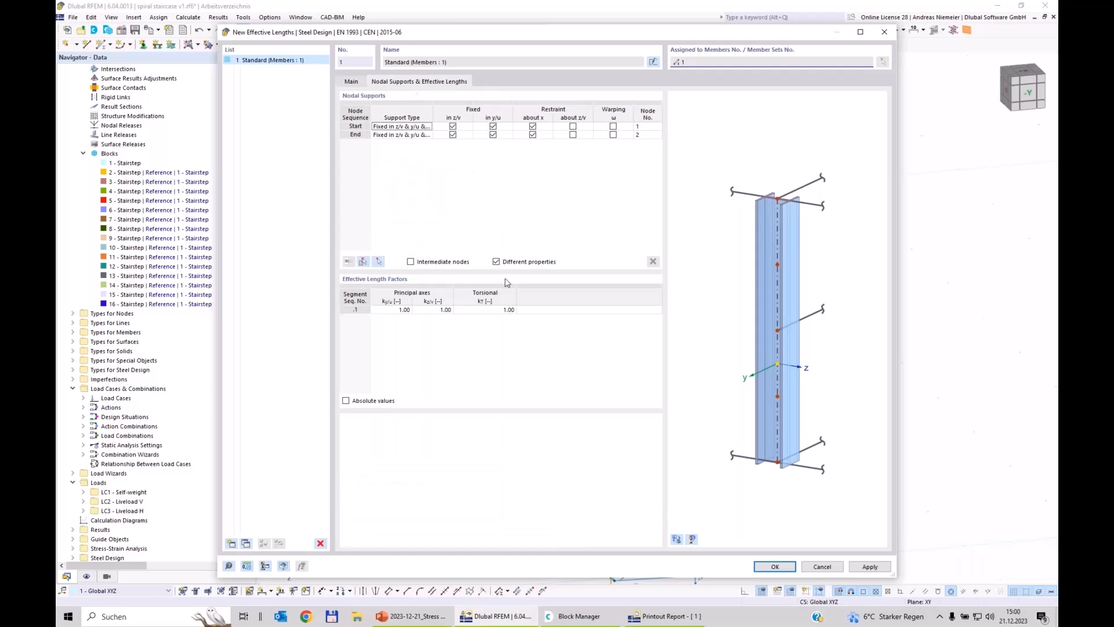
pyautogui.click(376, 263)
pyautogui.click(611, 282)
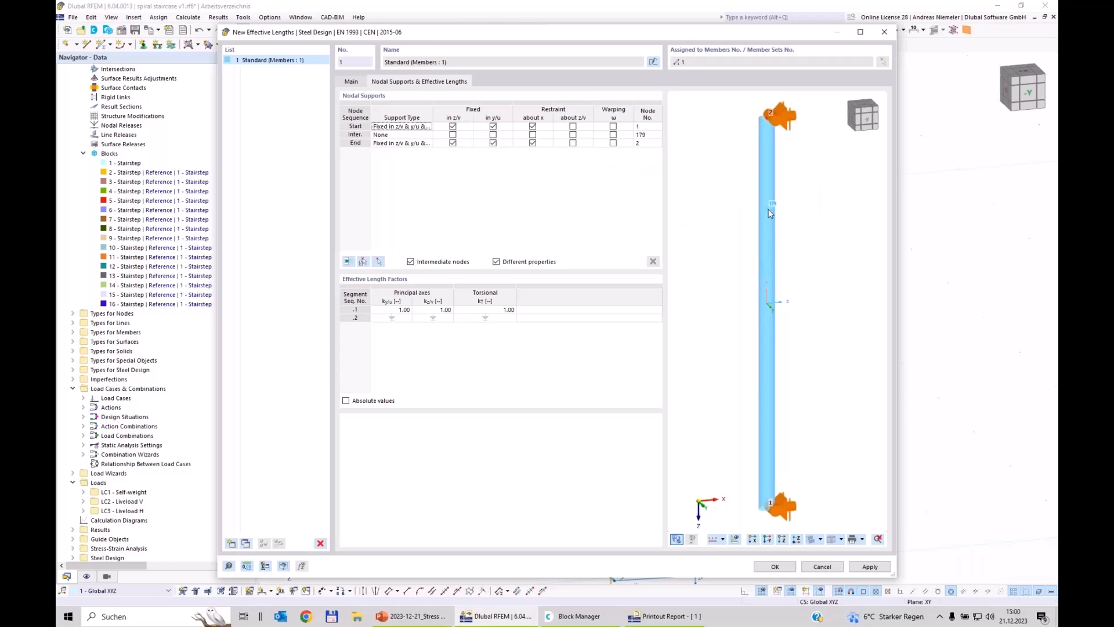
# Fix intermediate node 179 in z/v and y/u, remove all supports from the column's end node, and apply the effective lengths to member 1
pyautogui.click(452, 134)
pyautogui.click(493, 135)
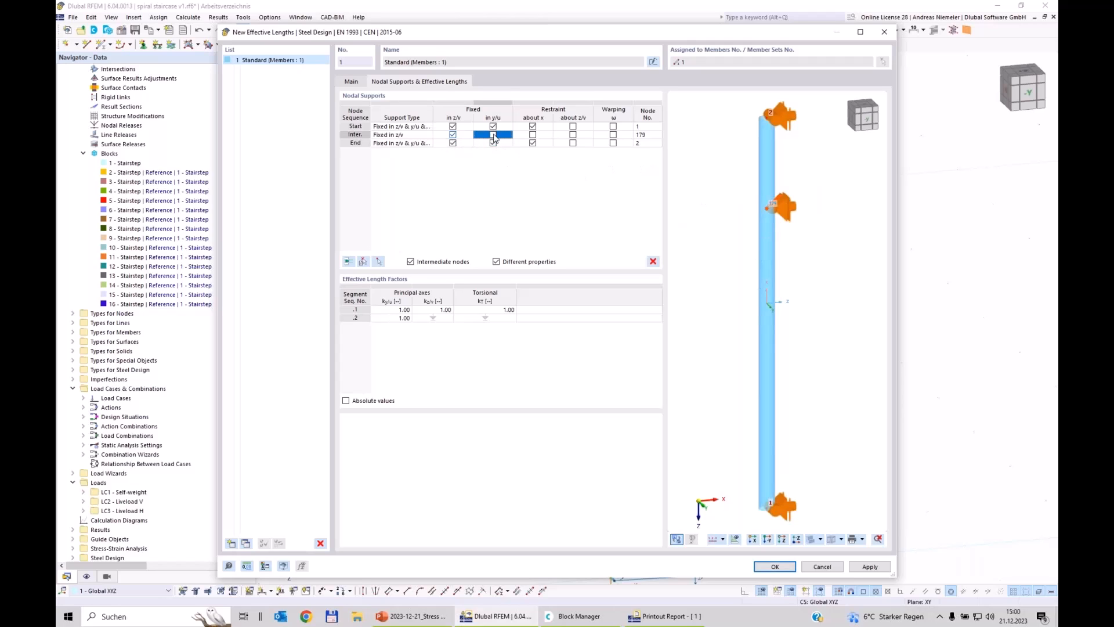
pyautogui.click(453, 143)
pyautogui.click(492, 143)
pyautogui.click(533, 143)
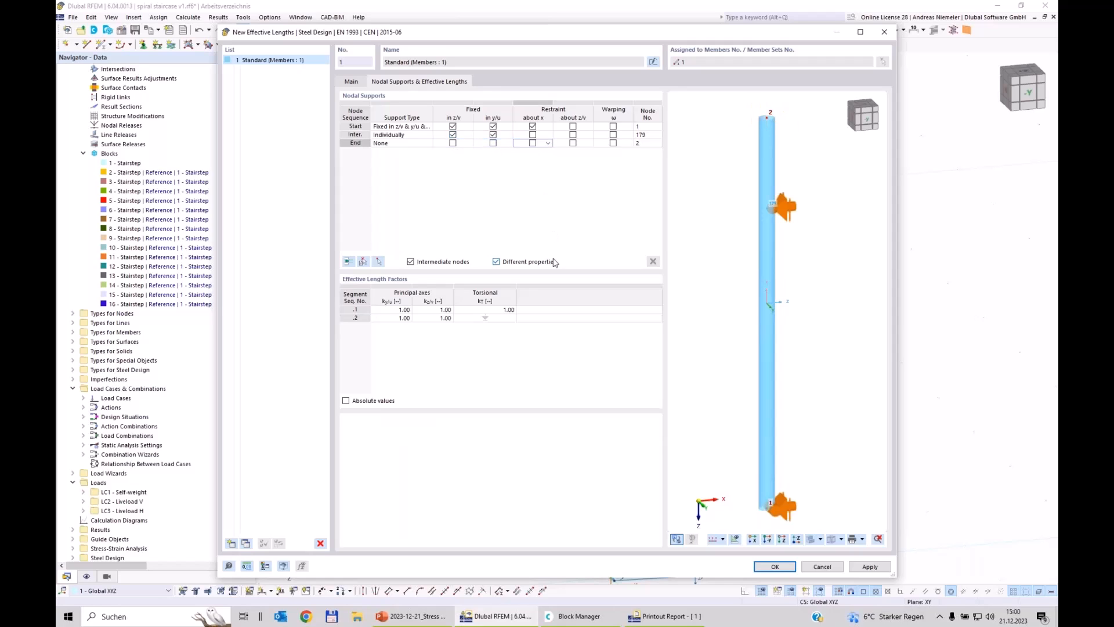
pyautogui.click(767, 567)
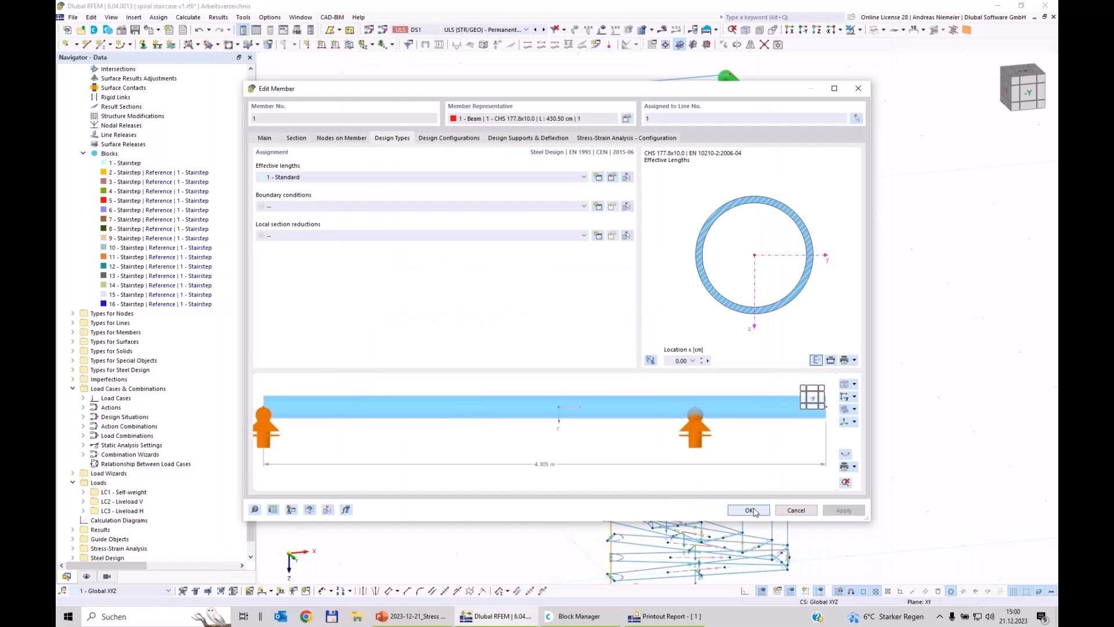
pyautogui.click(750, 510)
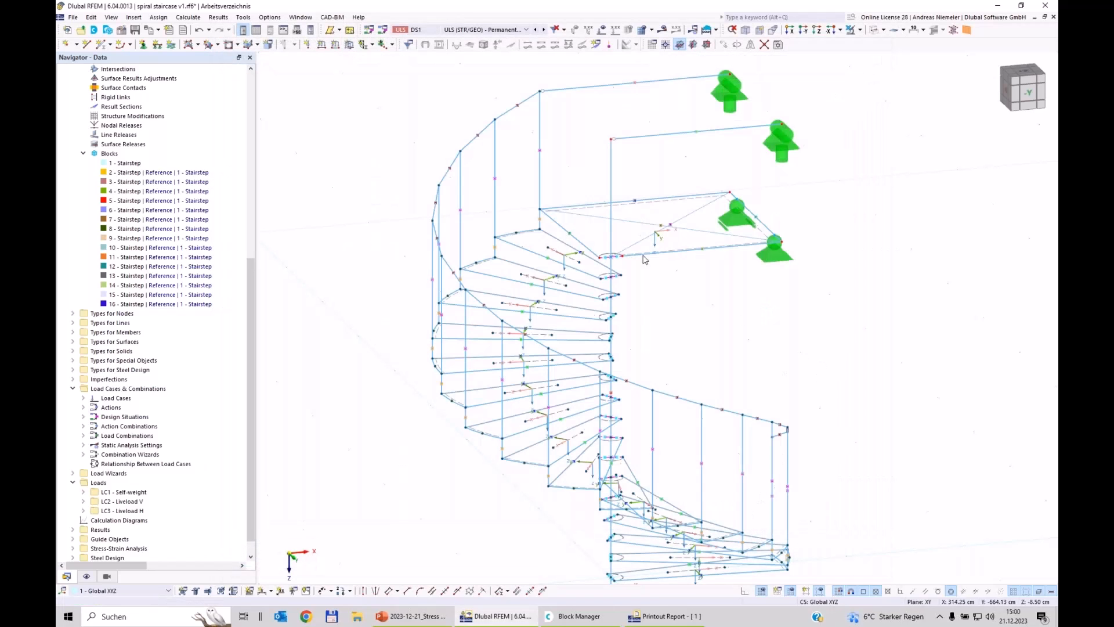
# Limit the Steel Design objects to column member 1 instead of all members and member representatives, and calculate the design
pyautogui.click(245, 29)
pyautogui.click(305, 411)
pyautogui.click(299, 471)
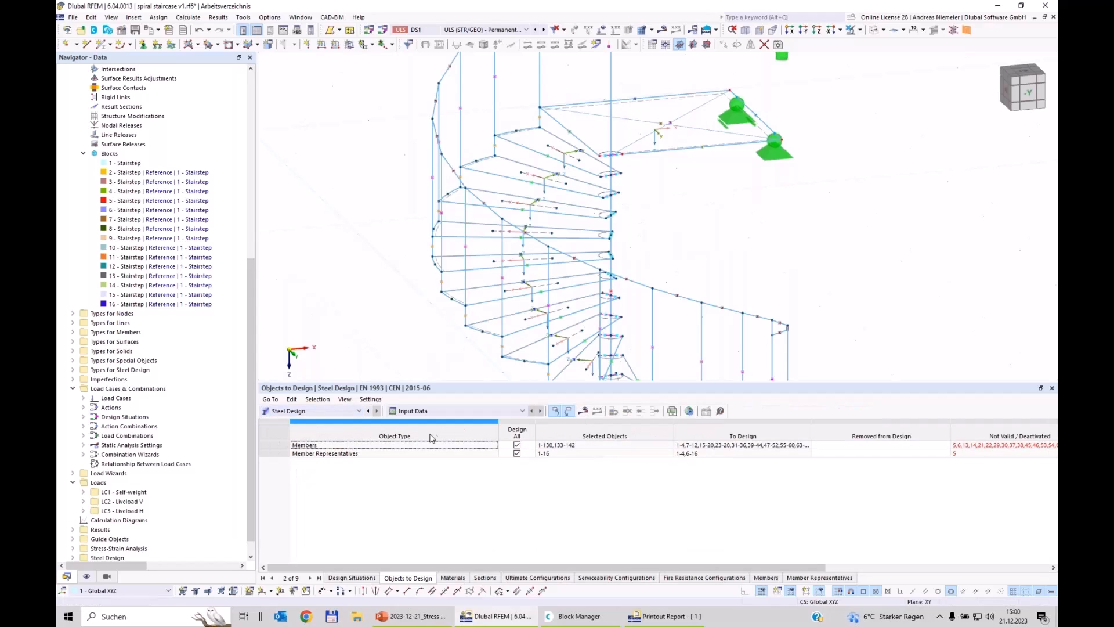
pyautogui.click(516, 445)
pyautogui.click(516, 453)
pyautogui.click(604, 444)
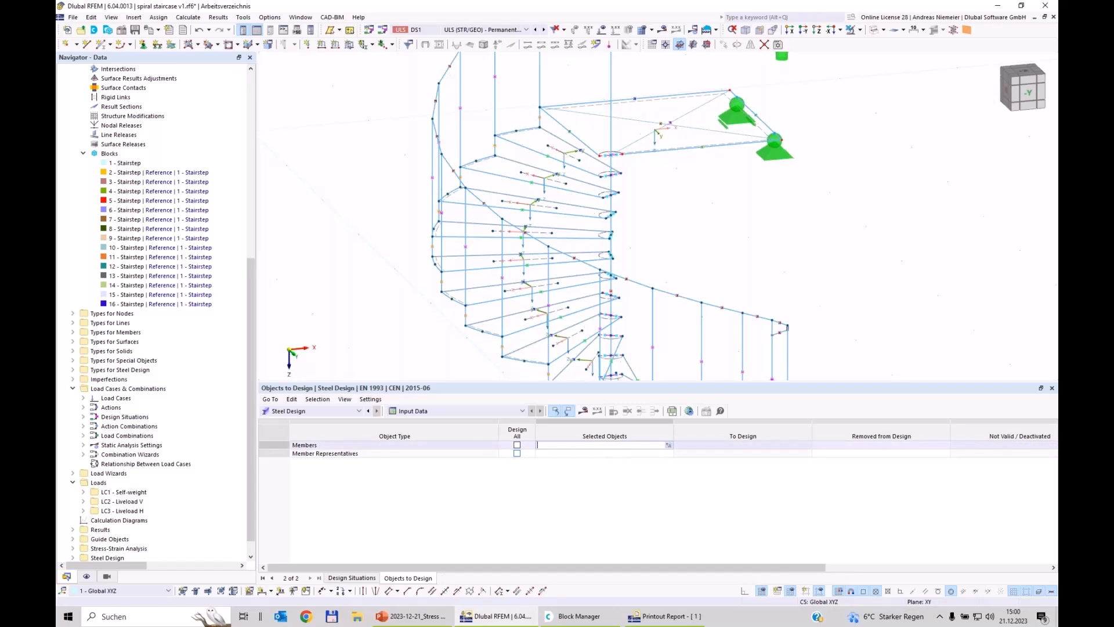
pyautogui.click(669, 445)
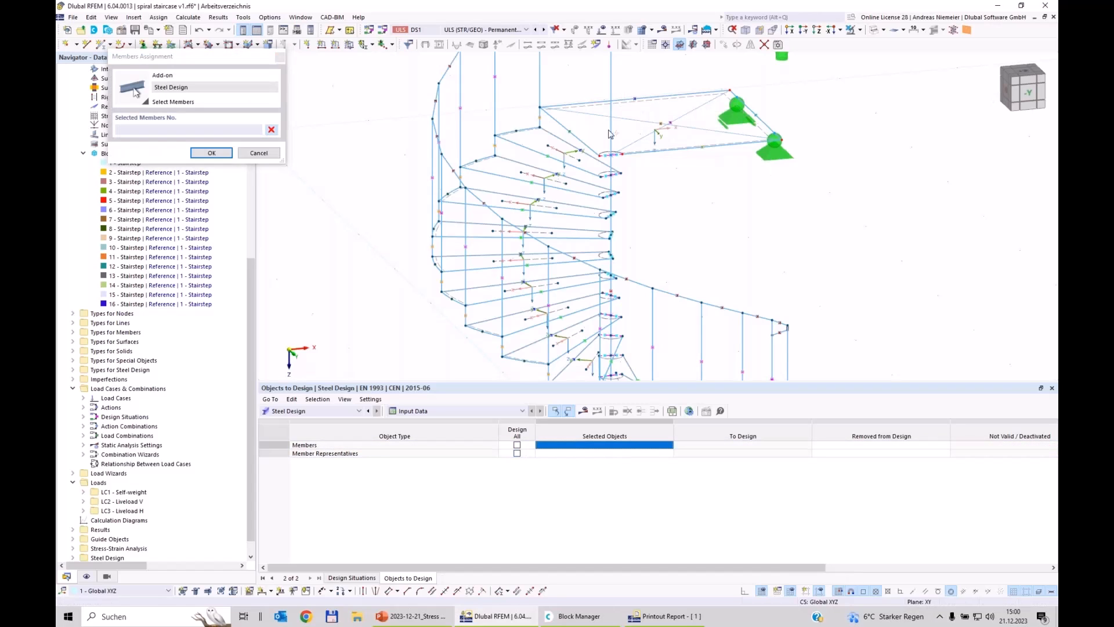
pyautogui.click(212, 153)
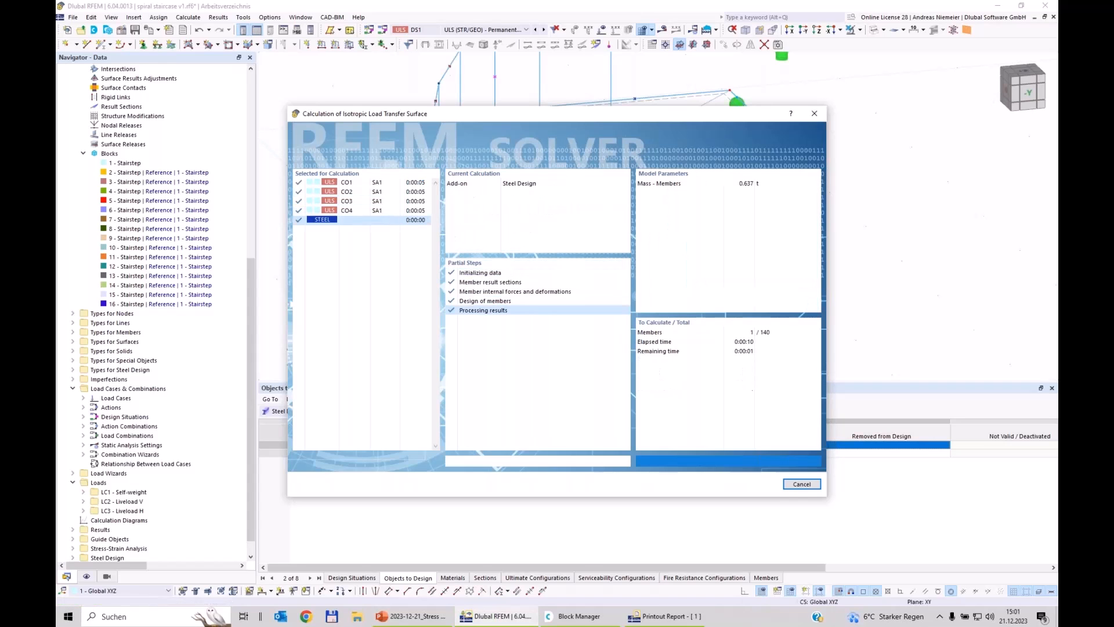
# Display the Steel Design results table of design ratios on members, sorted by member
pyautogui.scroll(-3, 572, 196)
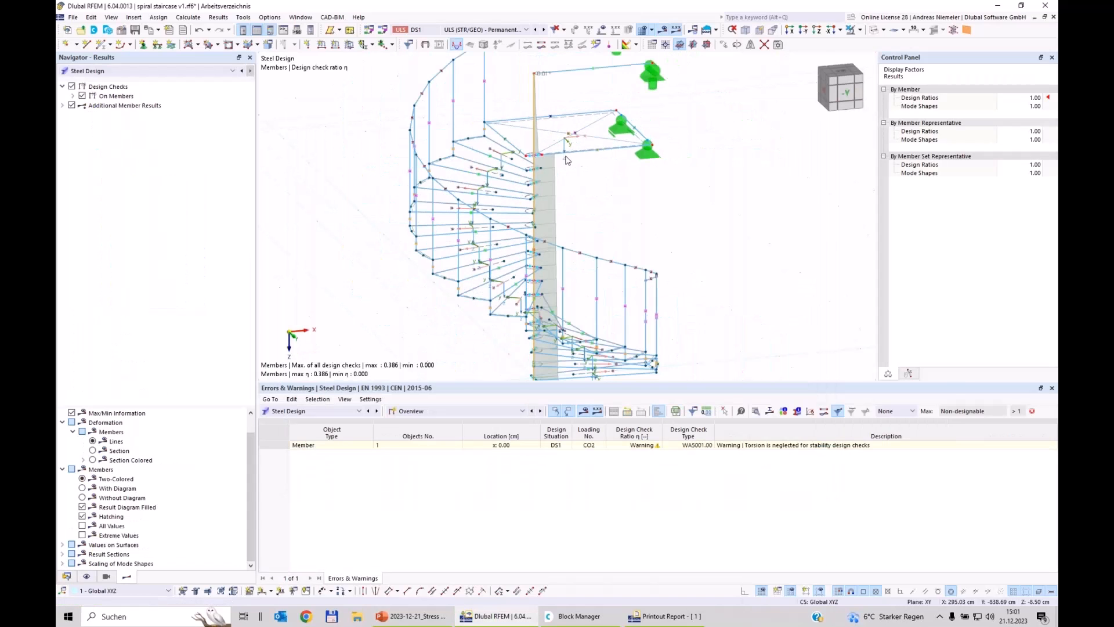
pyautogui.scroll(2, 573, 196)
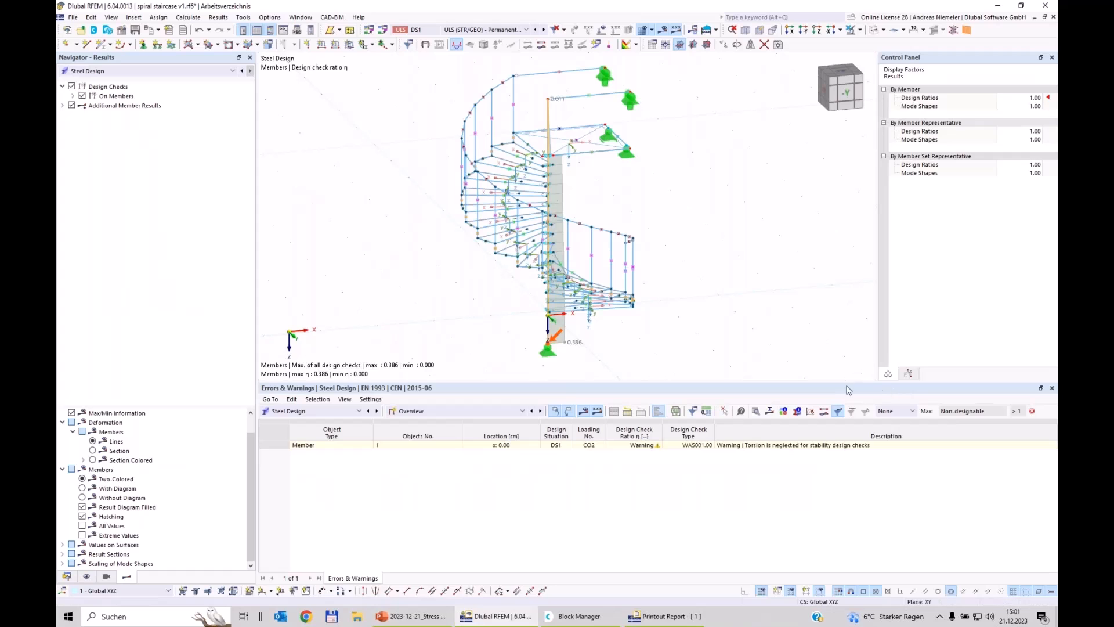
pyautogui.moveTo(851, 383); pyautogui.dragTo(856, 472)
pyautogui.scroll(2, 609, 388)
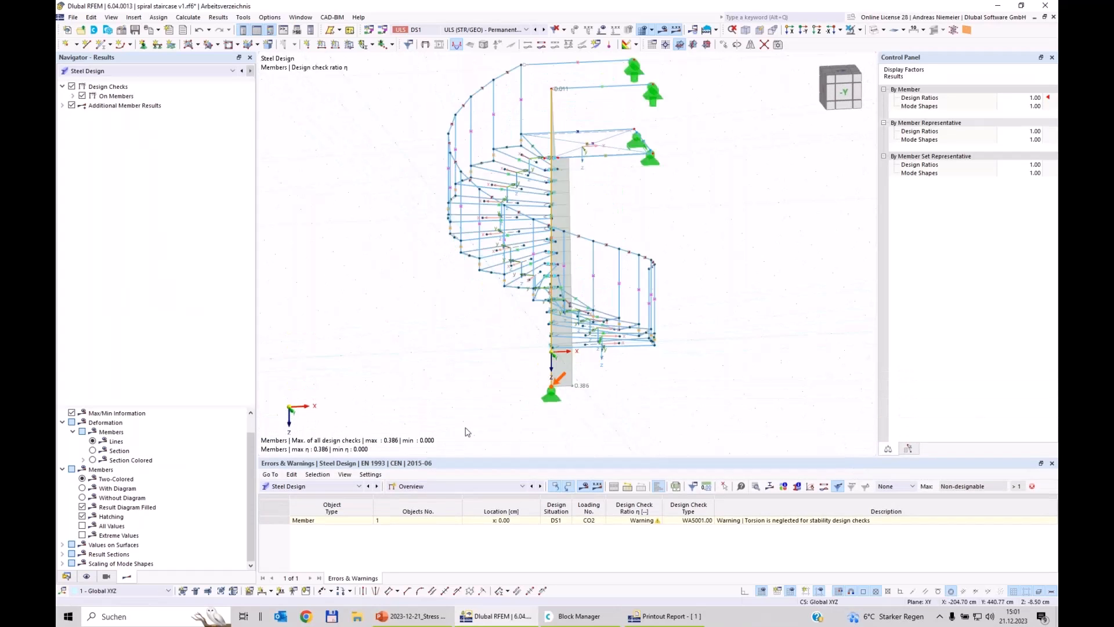
pyautogui.scroll(-1, 606, 386)
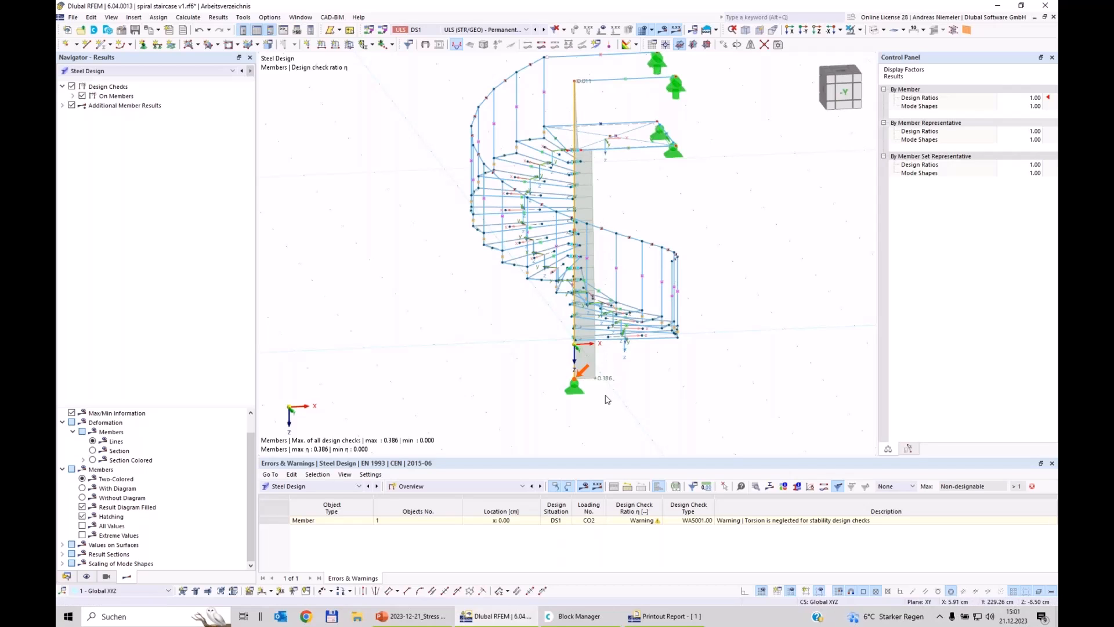
pyautogui.click(437, 486)
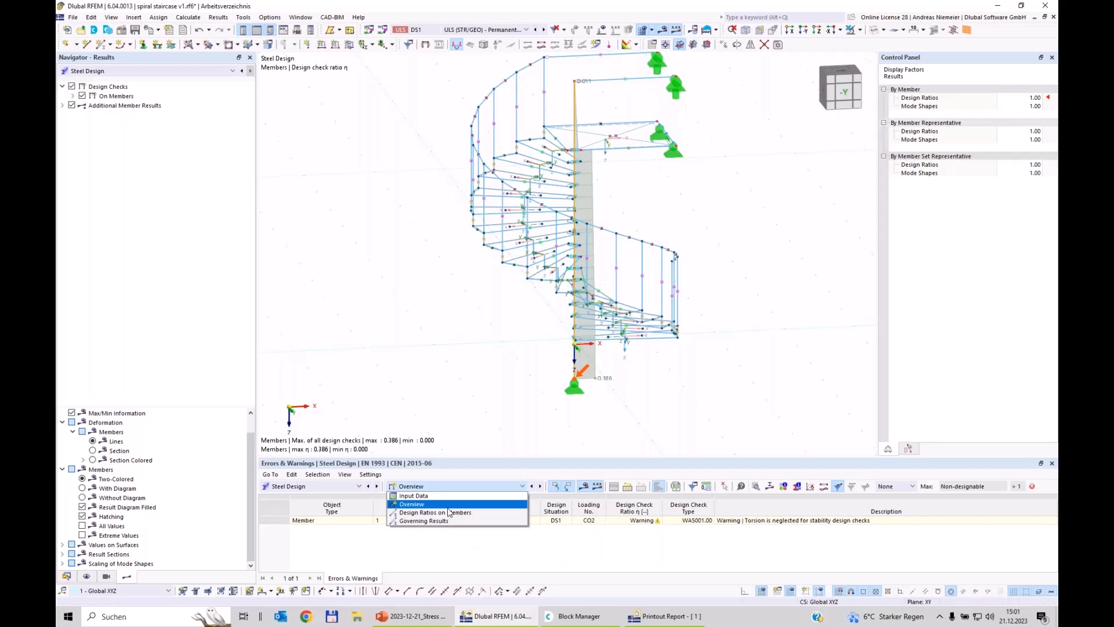
pyautogui.click(451, 513)
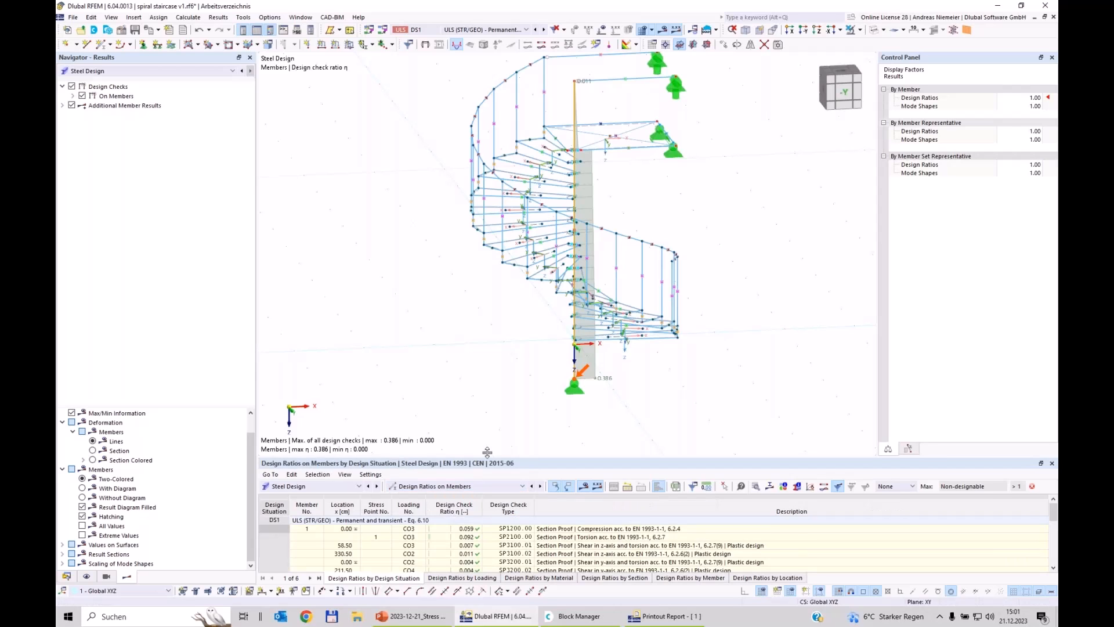
pyautogui.moveTo(487, 441); pyautogui.dragTo(509, 316)
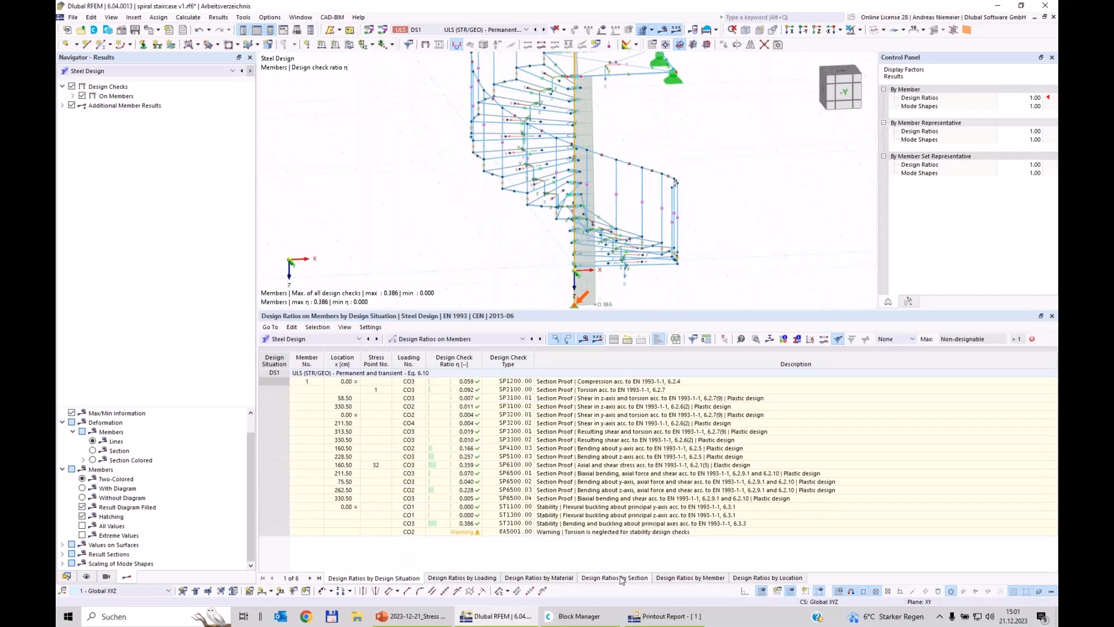
pyautogui.click(688, 579)
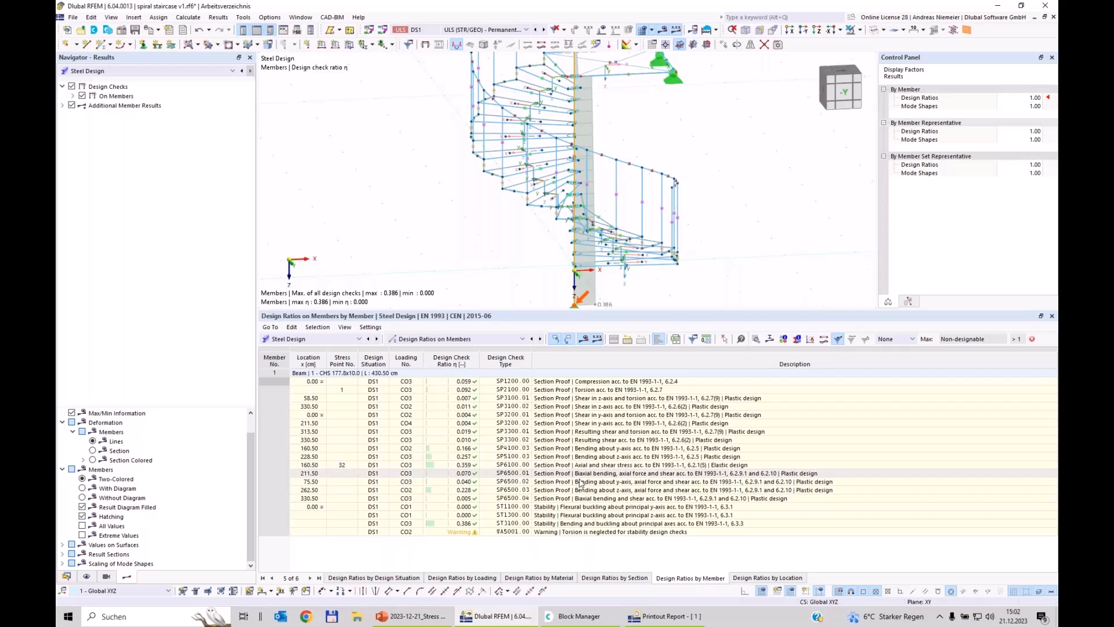
# Examine member 1's stability checks and review the check details and formulas of ST3100, bending and buckling about principal axes
pyautogui.click(562, 508)
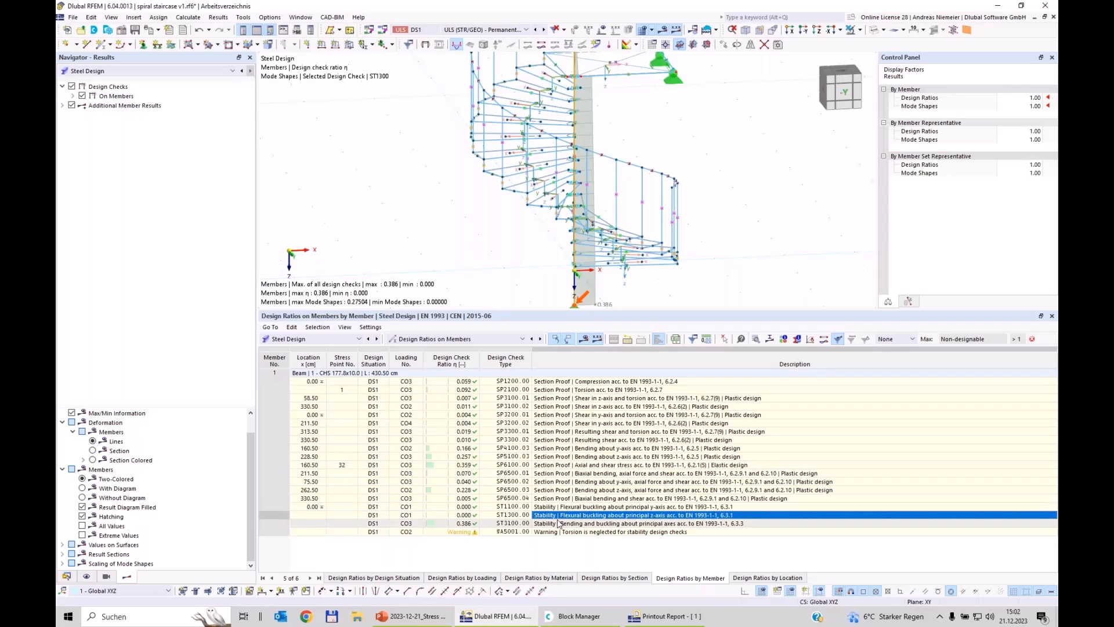
pyautogui.click(651, 513)
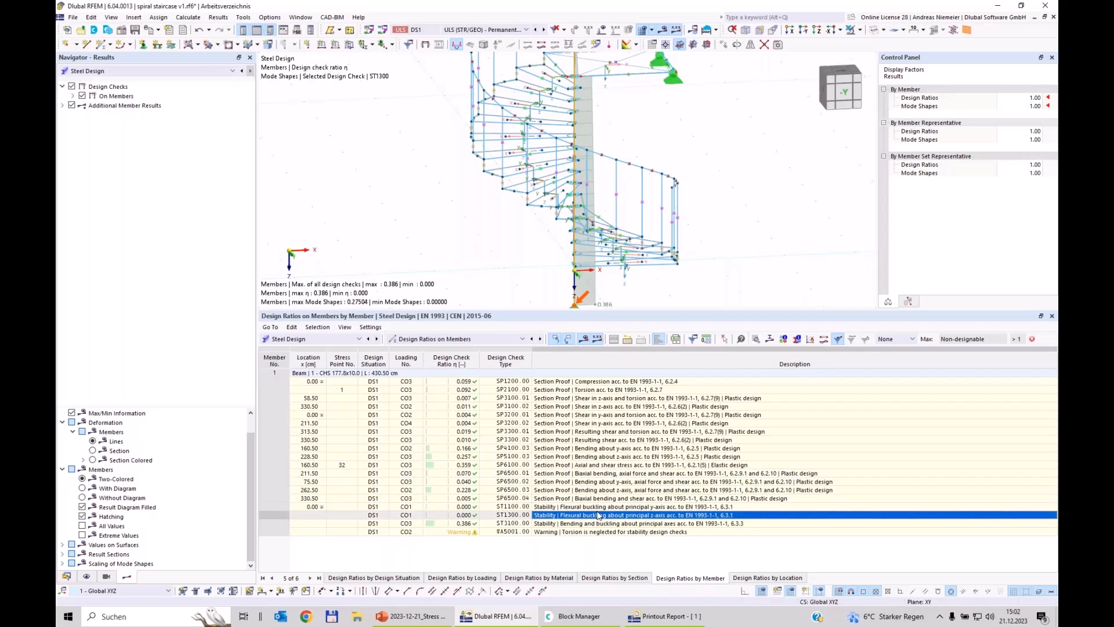
pyautogui.click(653, 524)
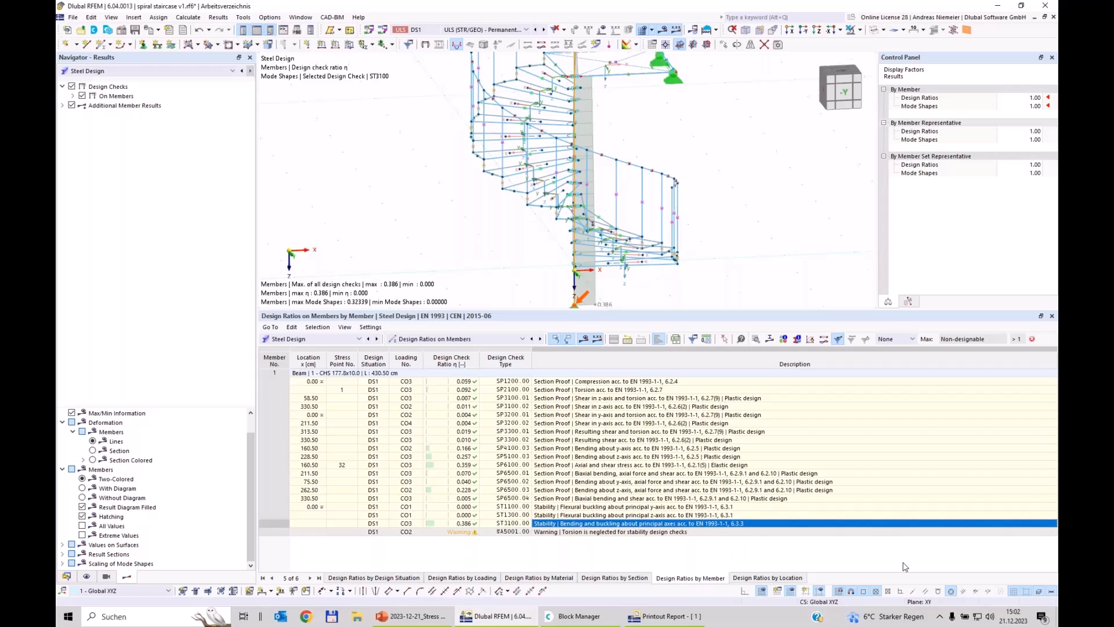
pyautogui.click(459, 525)
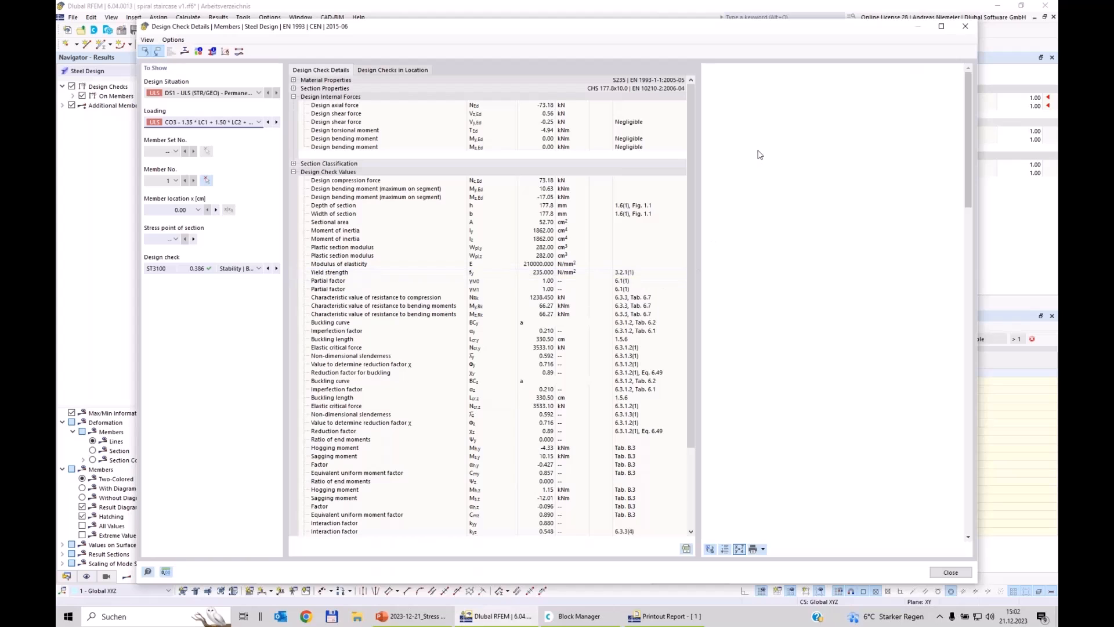
pyautogui.scroll(-10, 766, 174)
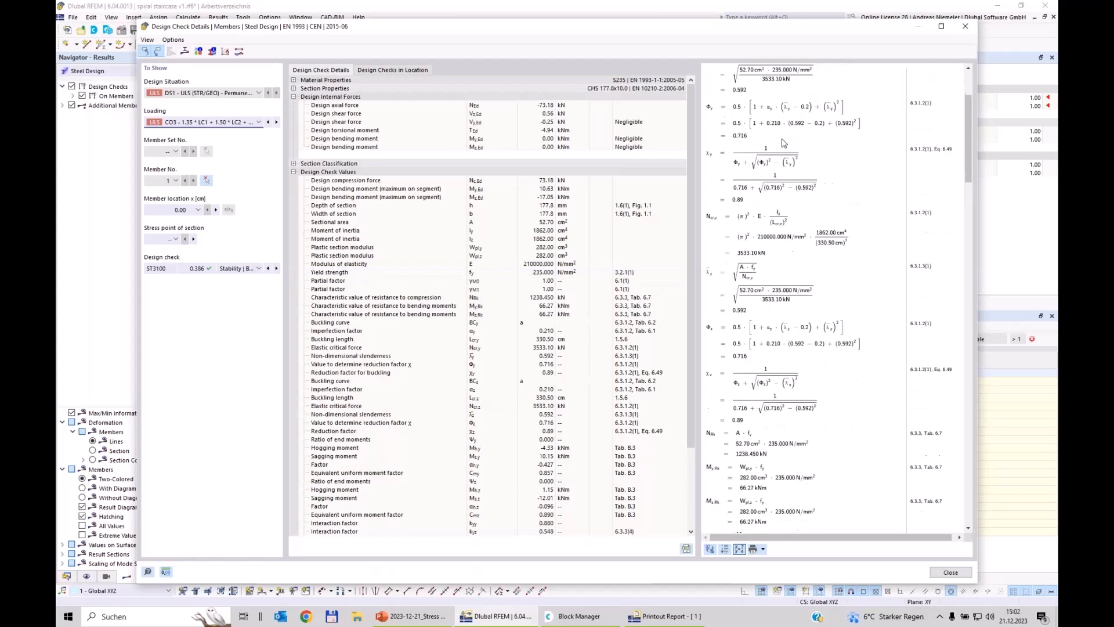
pyautogui.scroll(4, 774, 219)
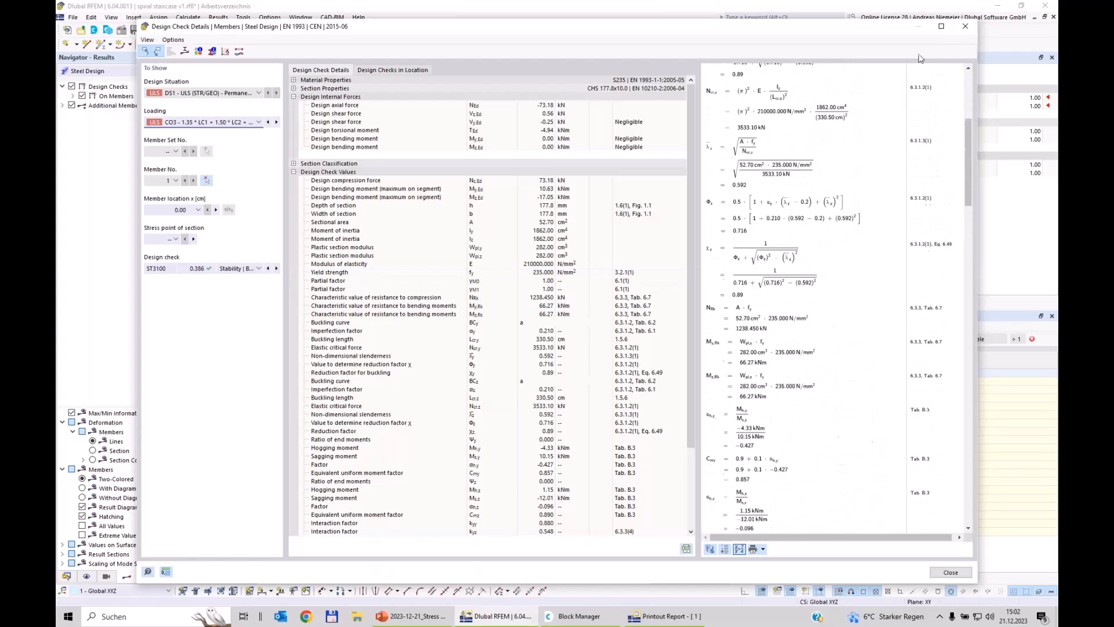
pyautogui.click(969, 30)
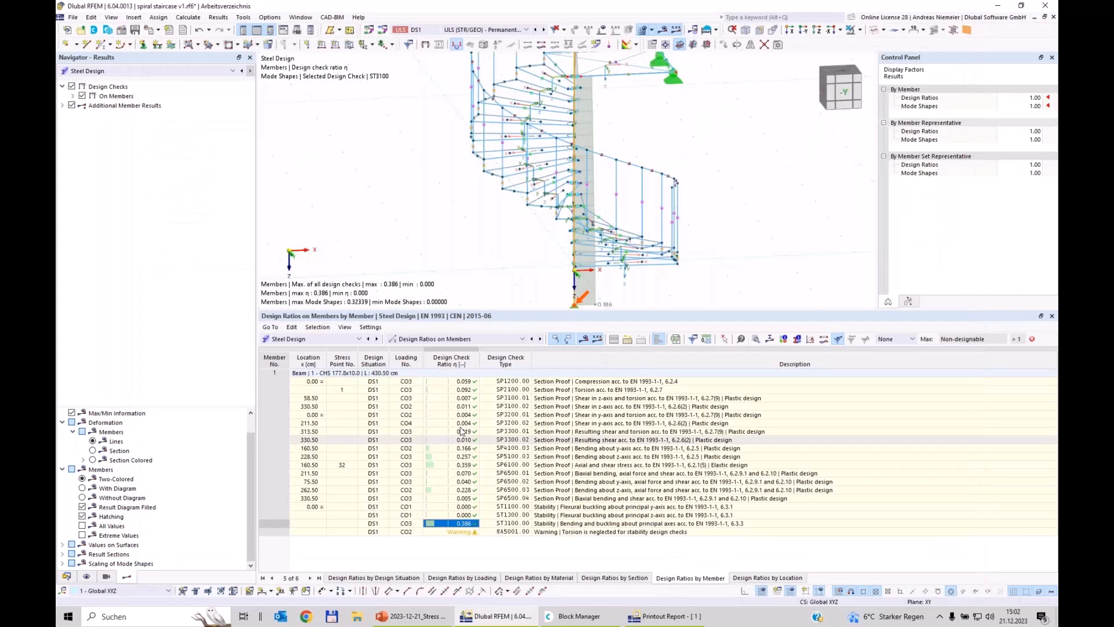
# Shrink the design ratios table to enlarge the model view of the staircase
pyautogui.moveTo(458, 317); pyautogui.dragTo(458, 374)
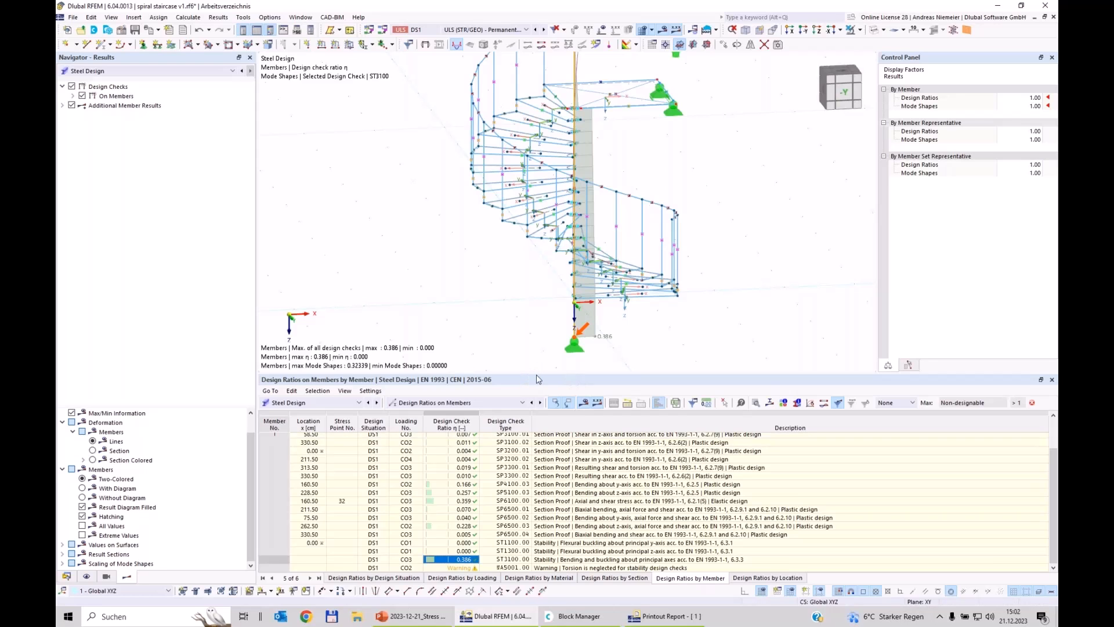
pyautogui.moveTo(537, 375); pyautogui.dragTo(540, 464)
pyautogui.moveTo(724, 325); pyautogui.dragTo(713, 405, button='middle')
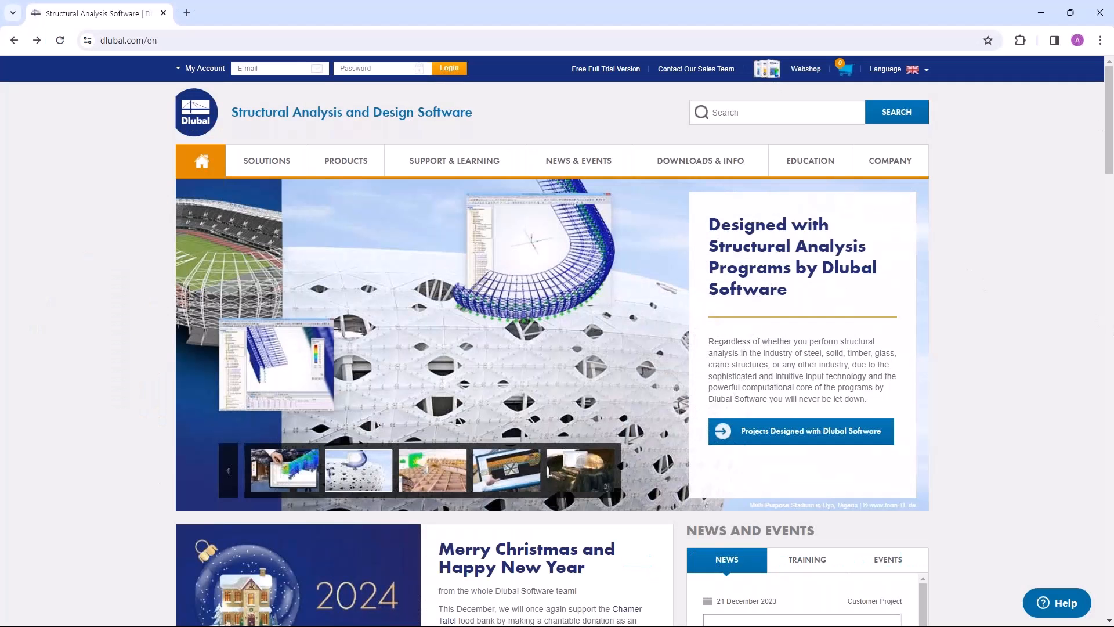
# Switch to the Dlubal website in the browser and open its webinars page
pyautogui.moveTo(810, 162)
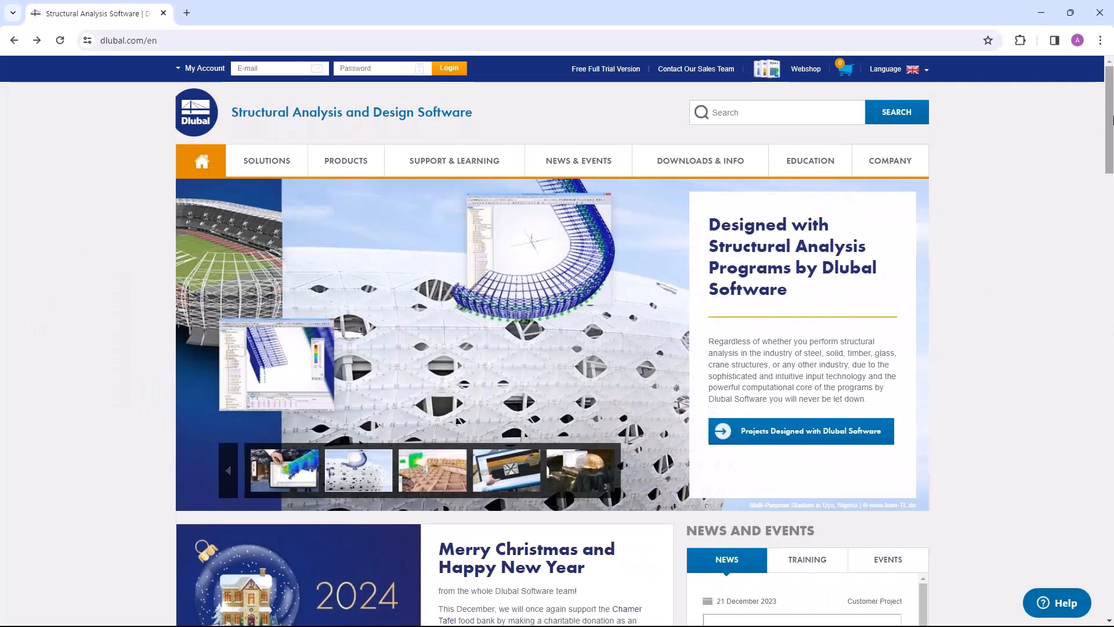
pyautogui.moveTo(561, 175)
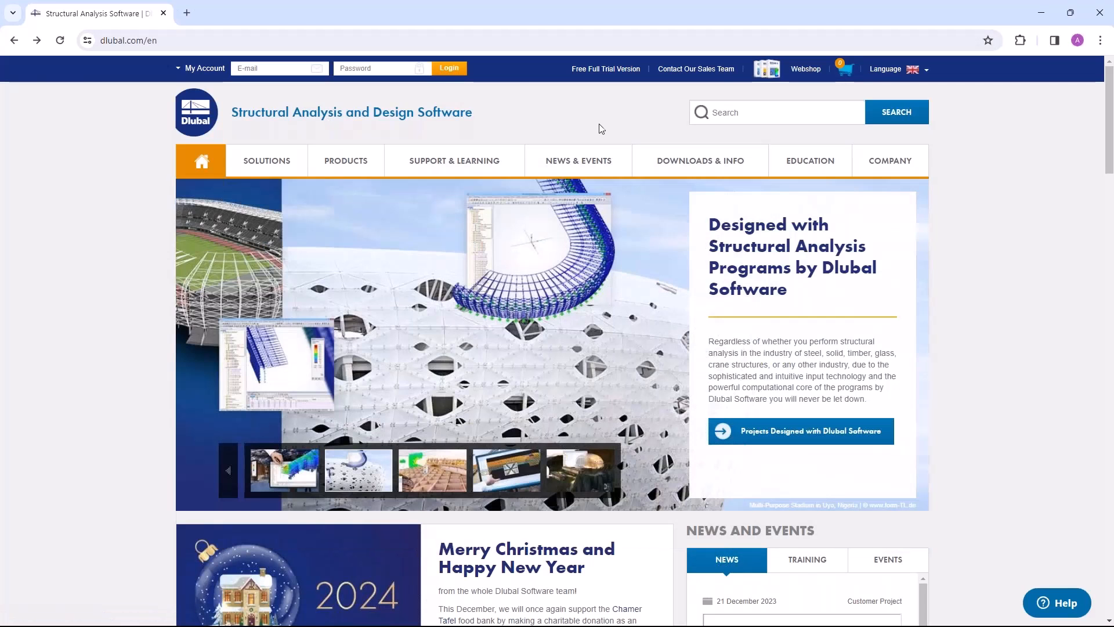
pyautogui.moveTo(582, 159)
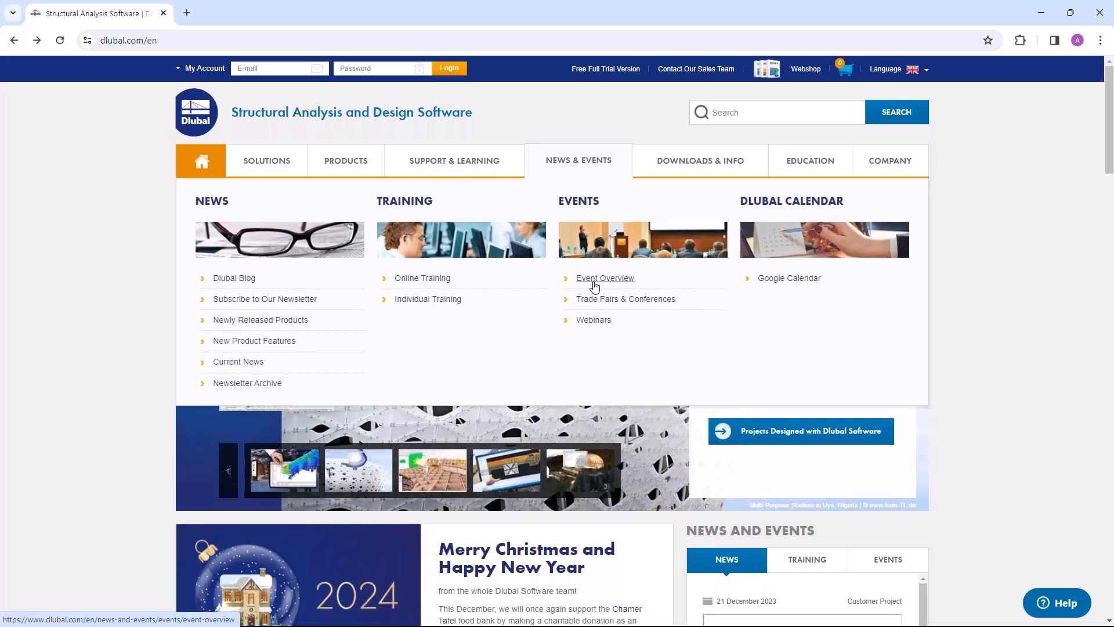
pyautogui.click(595, 322)
# Look through the list of webinars and open the page of Stress Analysis of Stair Models in RFEM 6
pyautogui.scroll(-8, 554, 311)
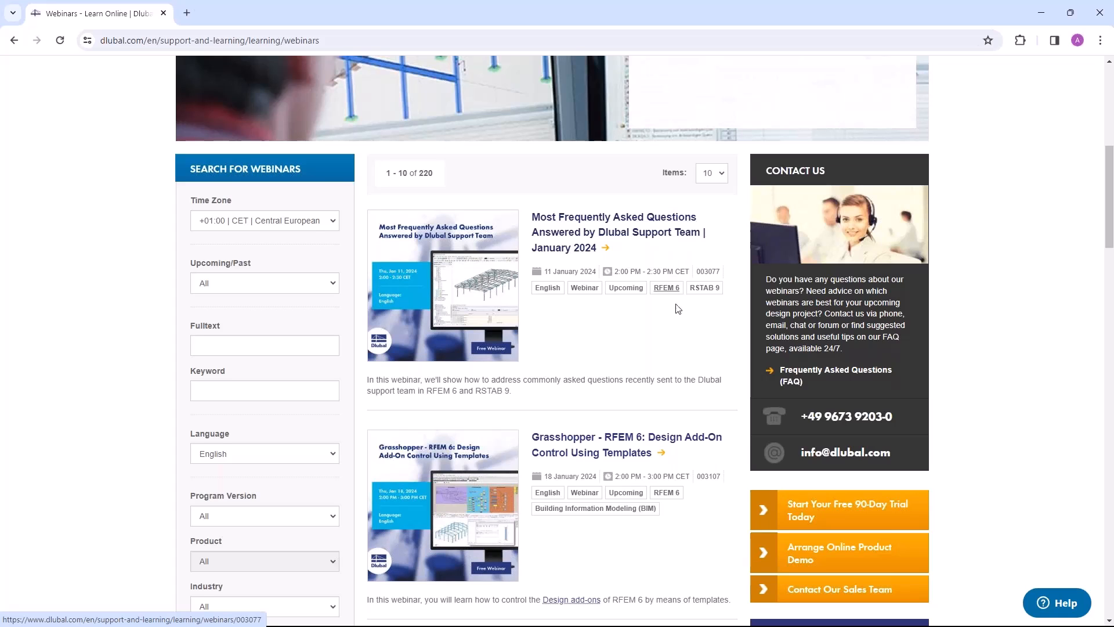
pyautogui.scroll(-3, 590, 266)
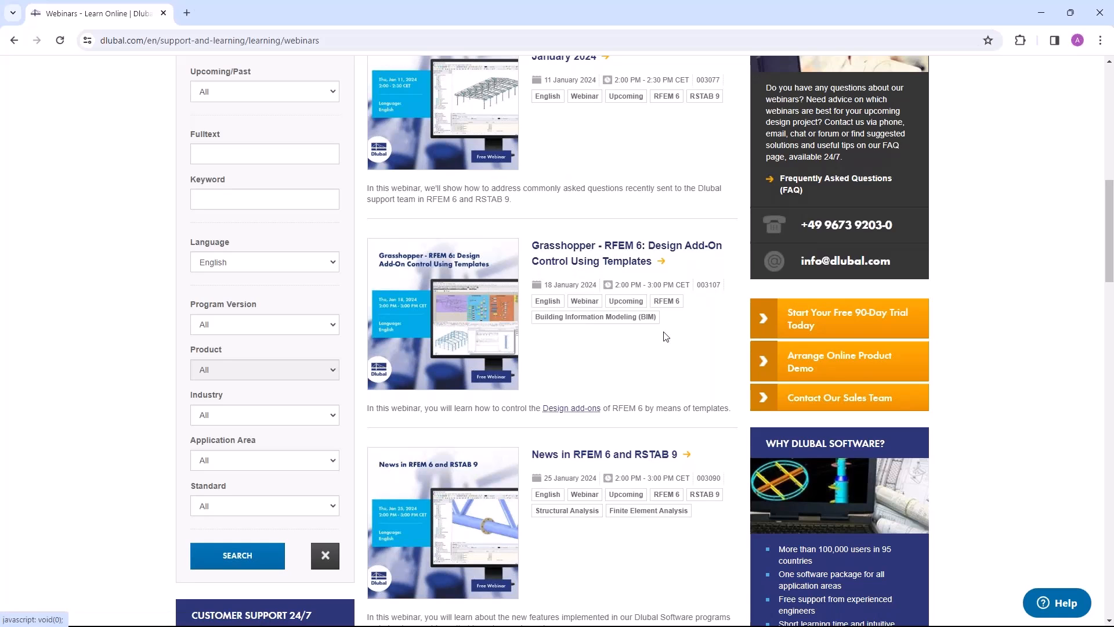
pyautogui.scroll(-3, 554, 333)
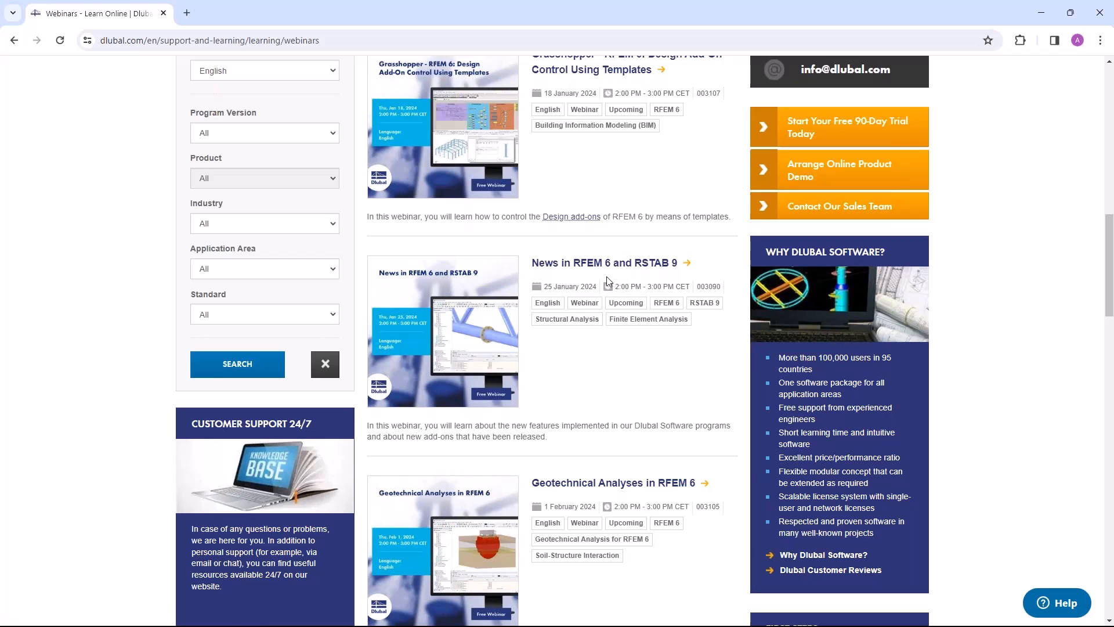
pyautogui.scroll(-3, 619, 291)
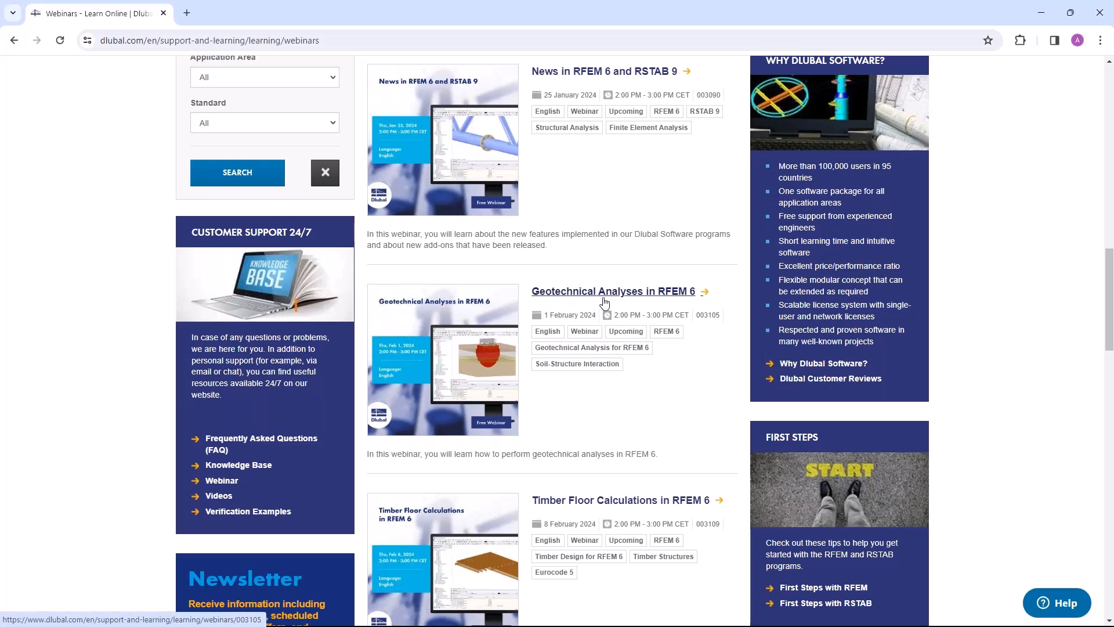
pyautogui.scroll(-3, 659, 314)
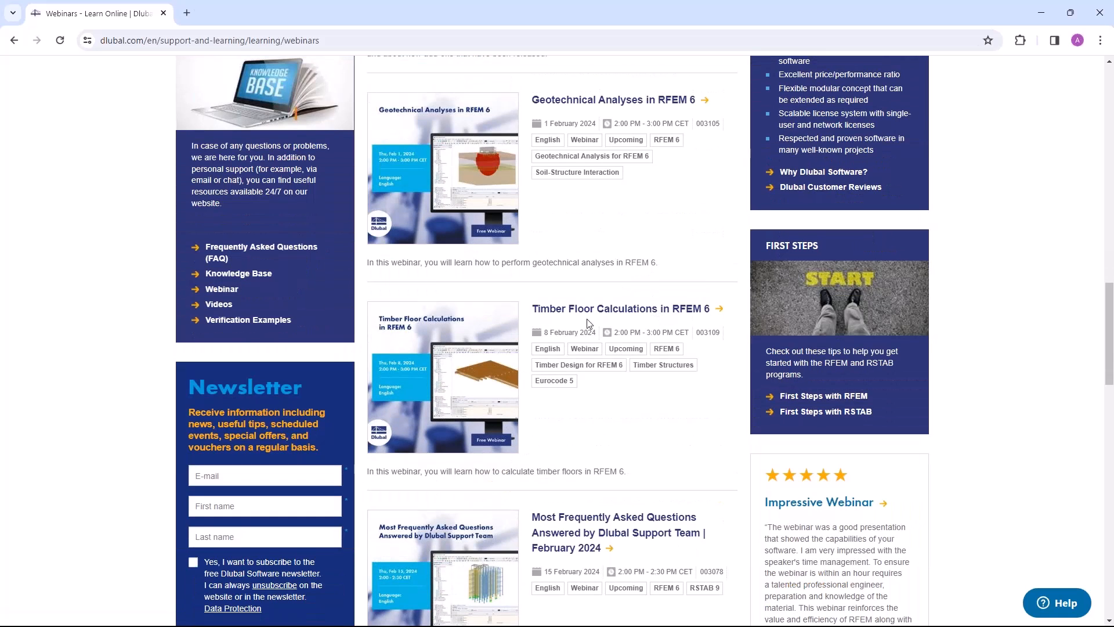
pyautogui.scroll(-2, 612, 327)
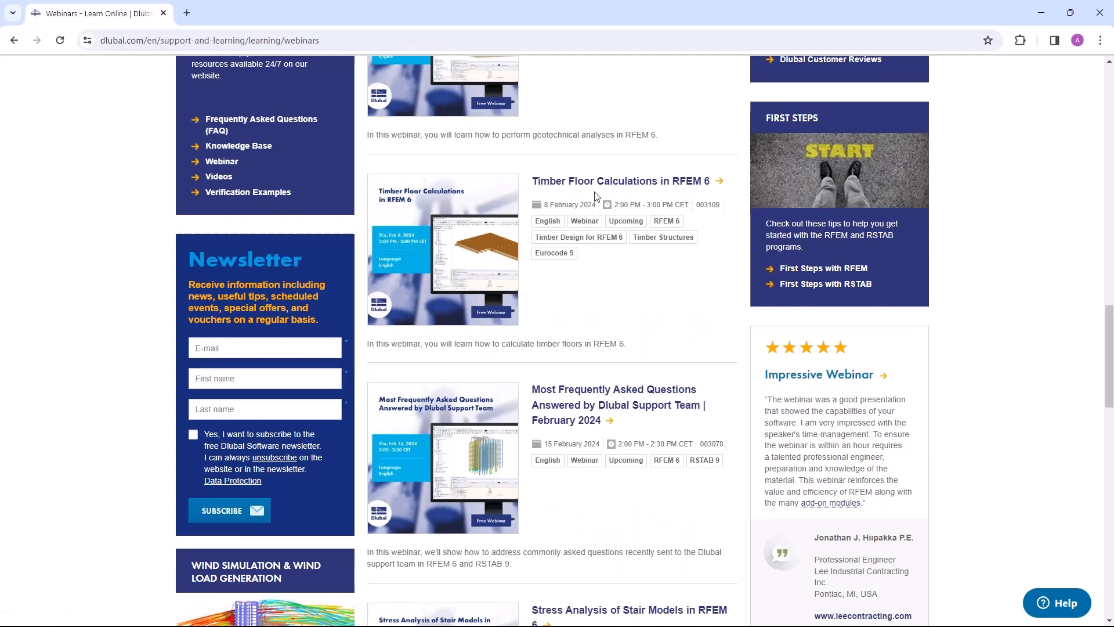
pyautogui.scroll(-3, 612, 302)
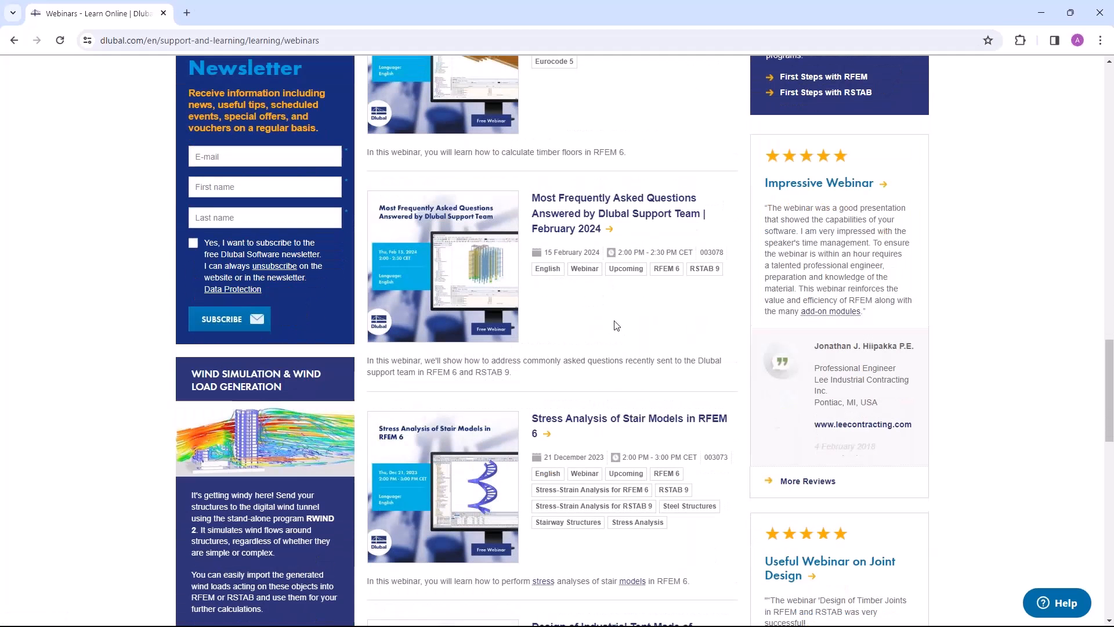
pyautogui.scroll(-1, 607, 273)
pyautogui.scroll(-2, 605, 269)
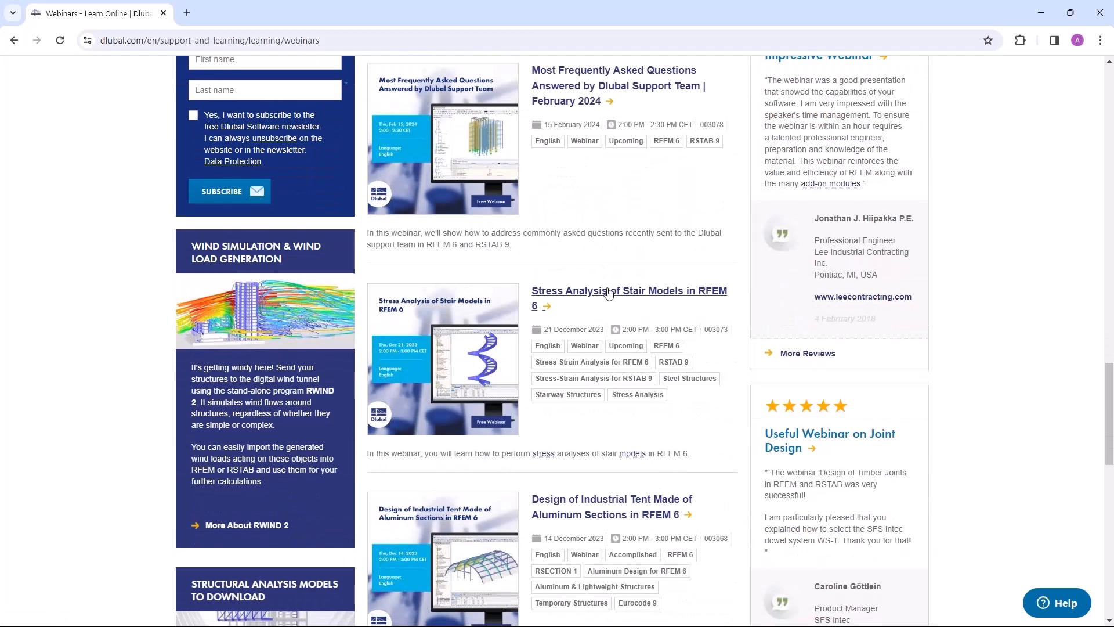
pyautogui.scroll(-1, 597, 265)
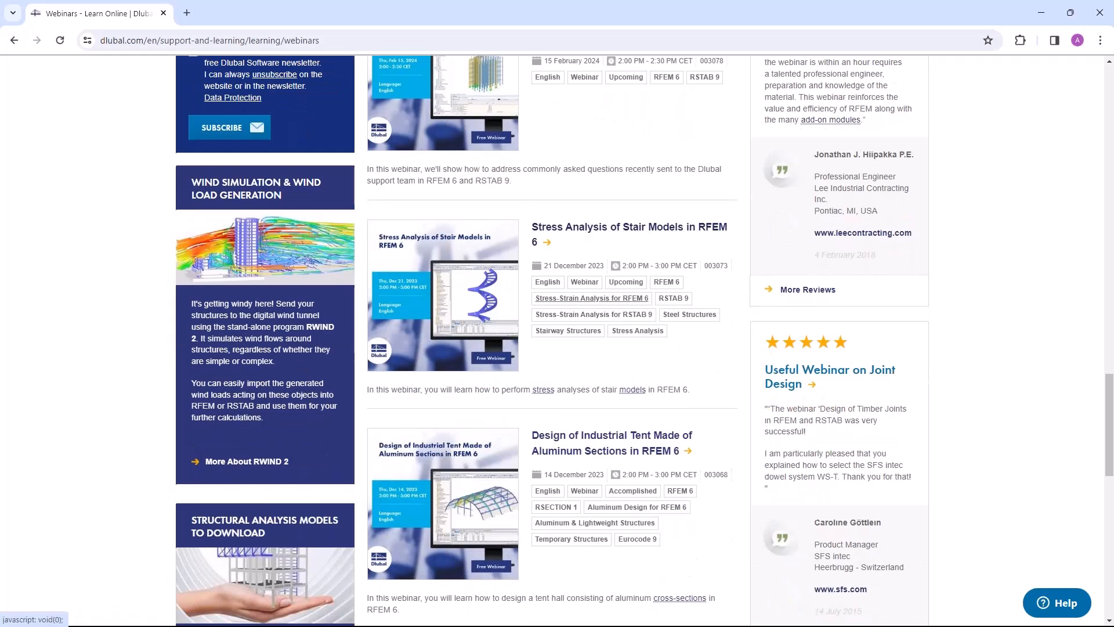
pyautogui.click(615, 228)
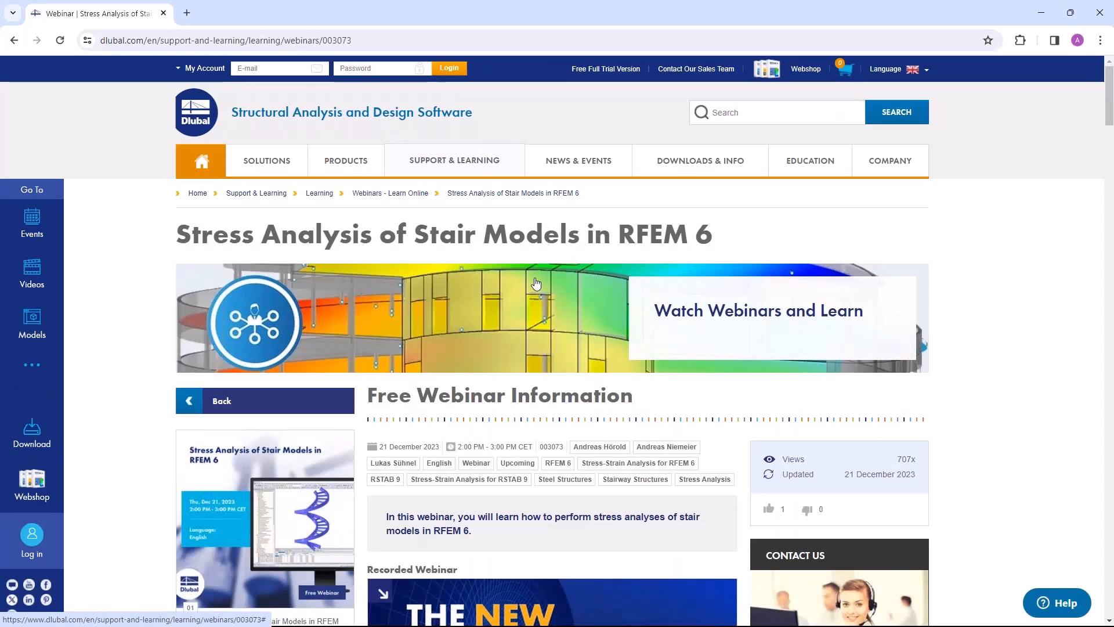
# Examine the webinar page's content, presentation slides download and the models available to download, including the Spiral Staircase
pyautogui.scroll(-2, 524, 247)
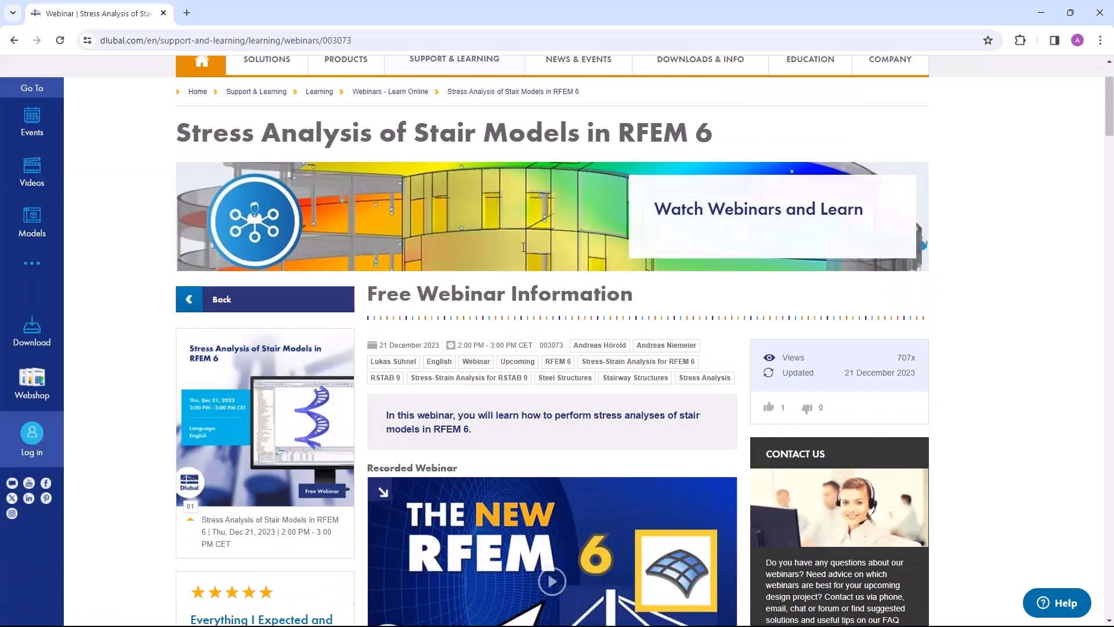
pyautogui.scroll(-4, 524, 248)
pyautogui.scroll(-3, 548, 351)
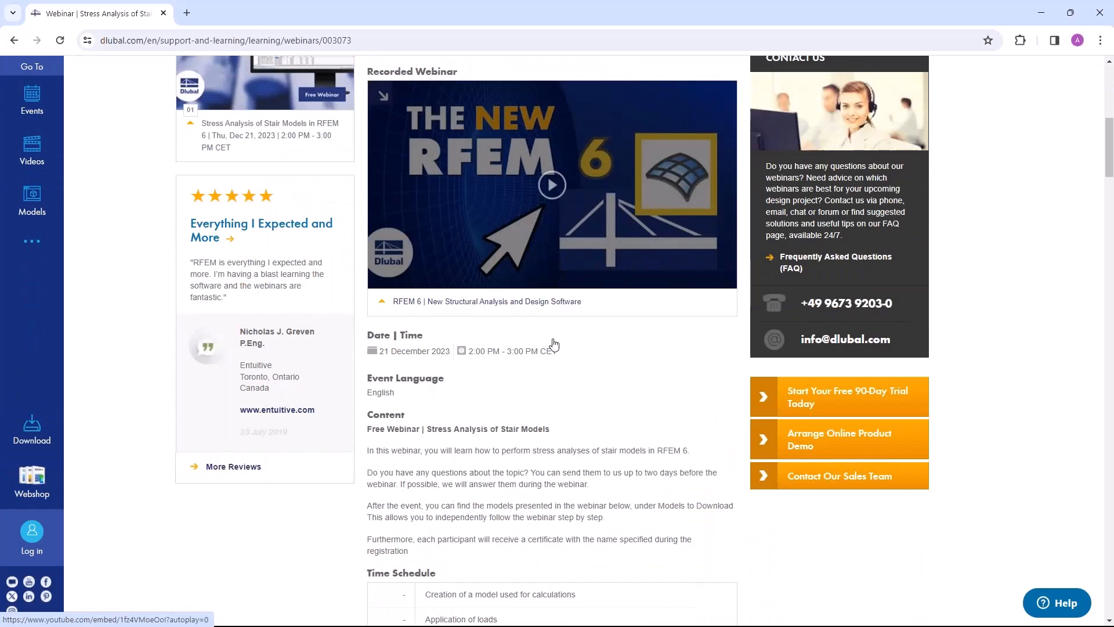
pyautogui.scroll(-14, 546, 205)
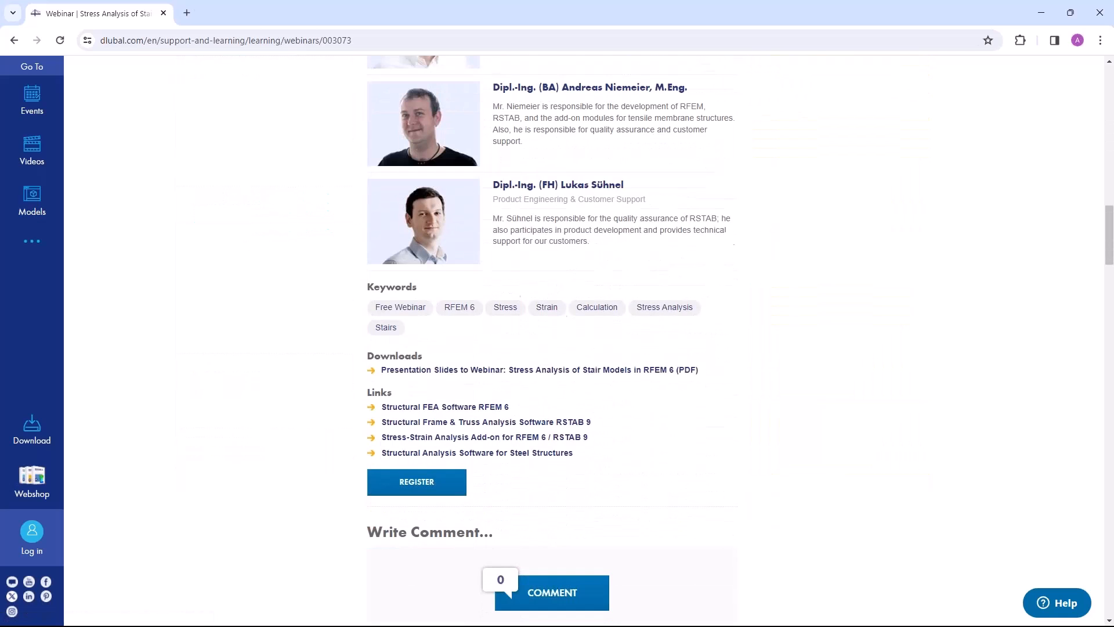
pyautogui.scroll(-3, 546, 366)
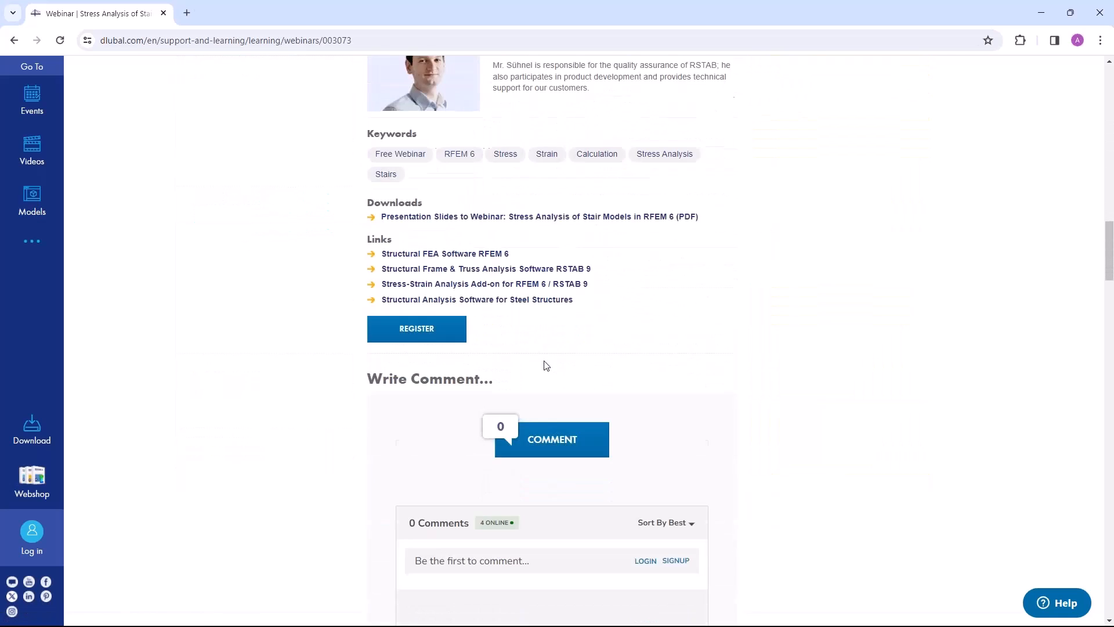
pyautogui.scroll(-20, 545, 365)
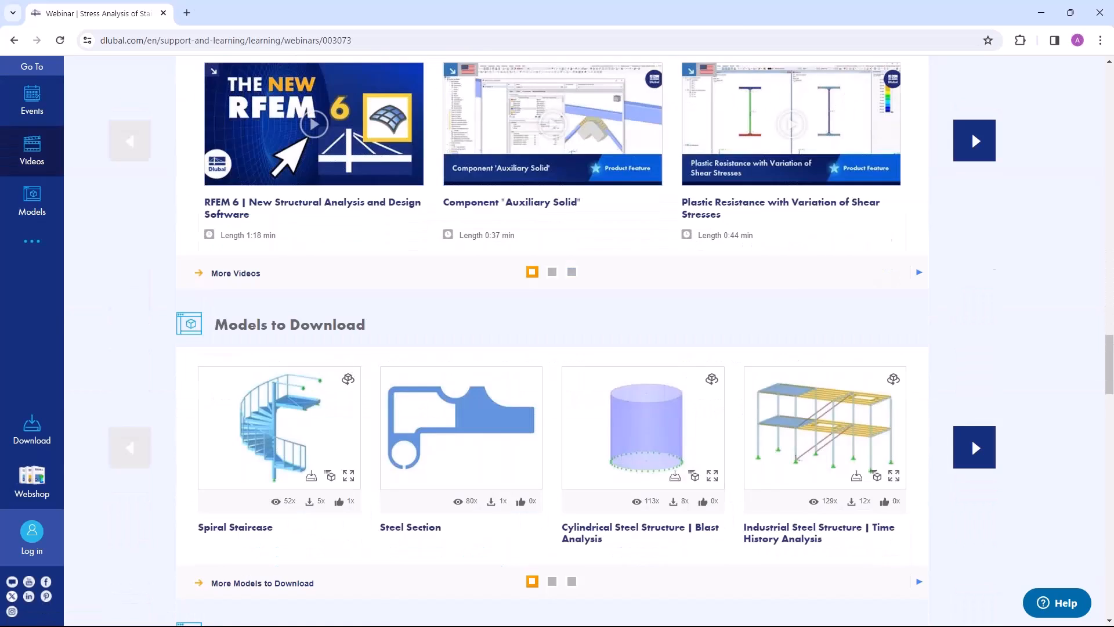
pyautogui.scroll(-3, 551, 342)
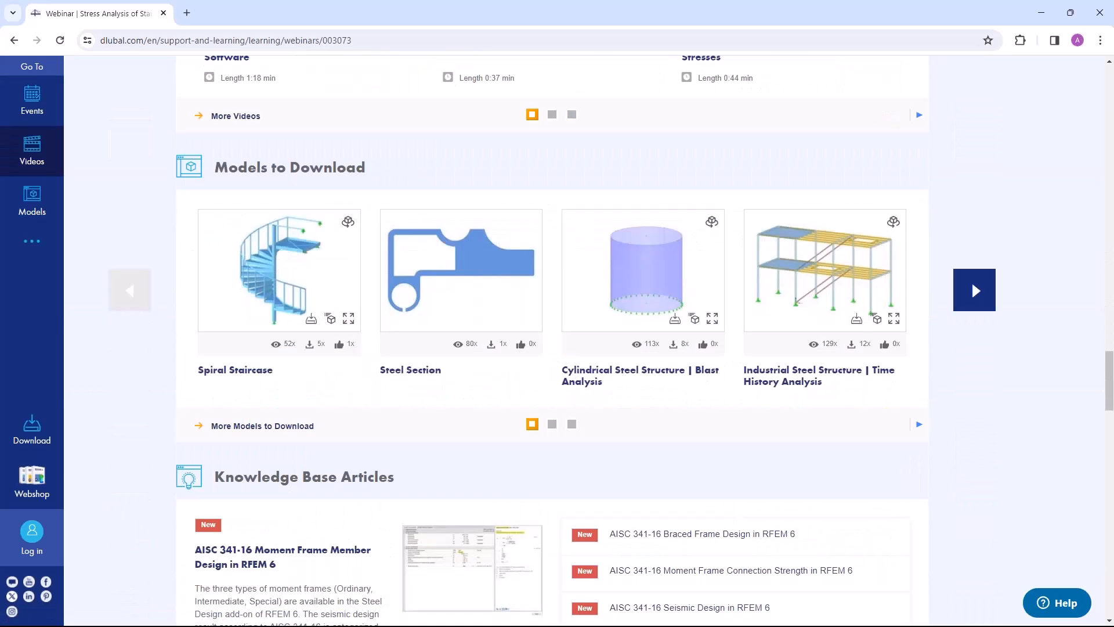